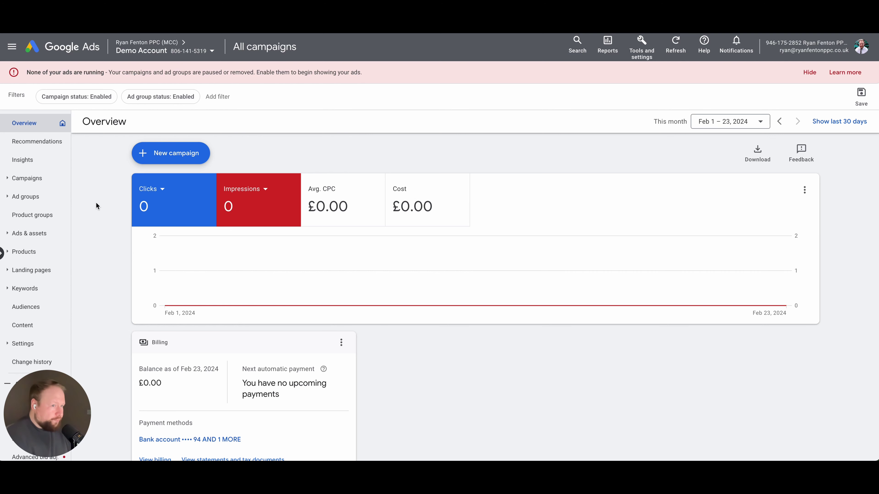
Start creating a new campaign from the account's Campaigns page
{"action": "left_click", "coordinate": [44, 183]}
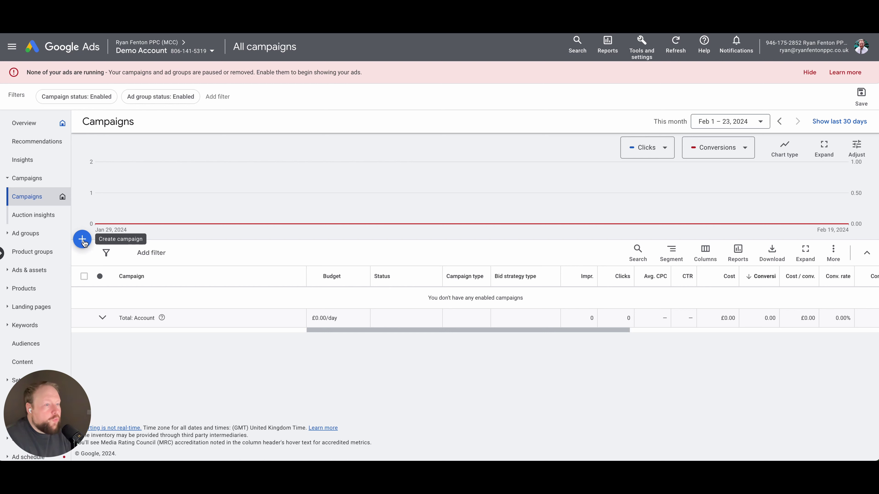
{"action": "left_click", "coordinate": [84, 243]}
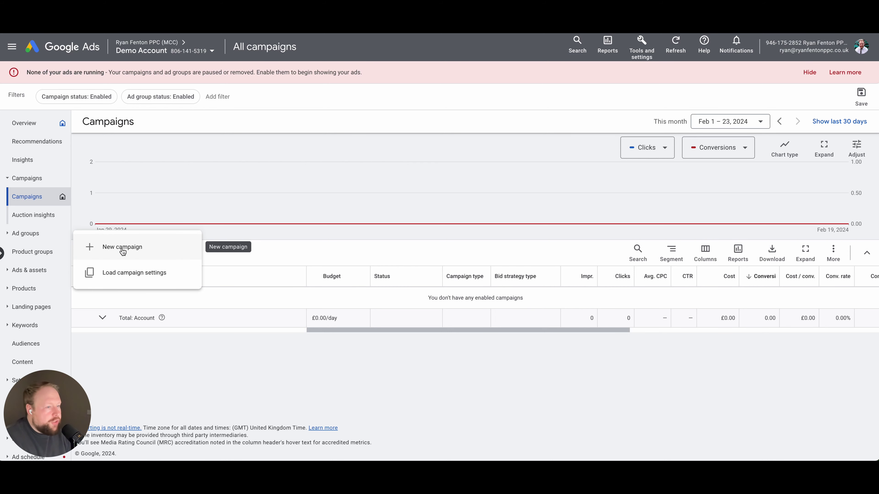
{"action": "left_click", "coordinate": [122, 247]}
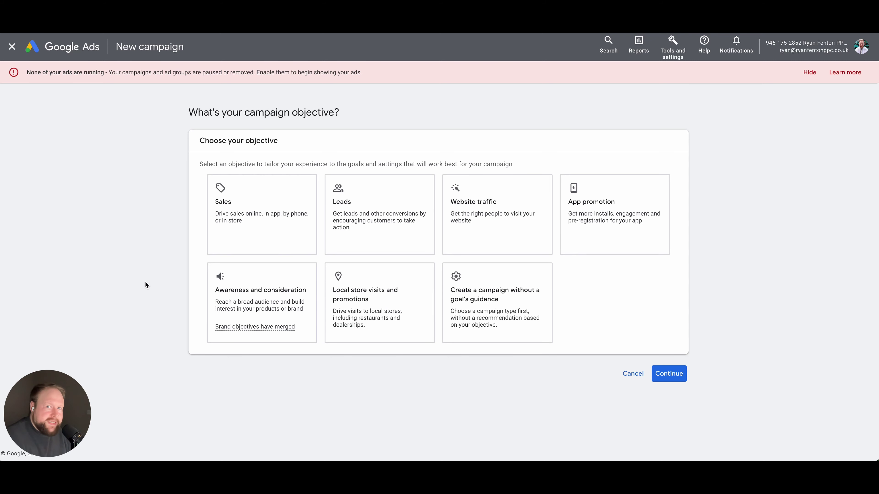
Try the Sales and Leads campaign objectives and examine the conversion goals offered for each
{"action": "left_click", "coordinate": [210, 239]}
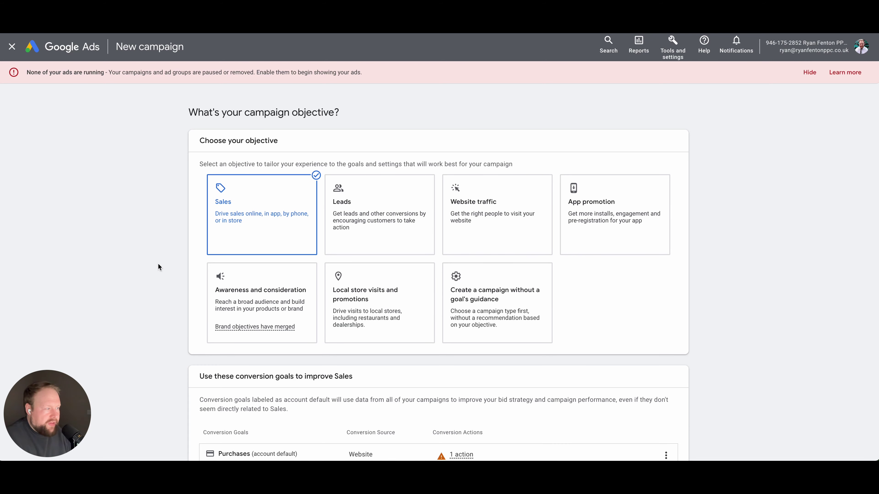
{"action": "scroll", "coordinate": [157, 266], "scroll_direction": "down", "scroll_amount": 3}
{"action": "scroll", "coordinate": [160, 275], "scroll_direction": "up", "scroll_amount": 3}
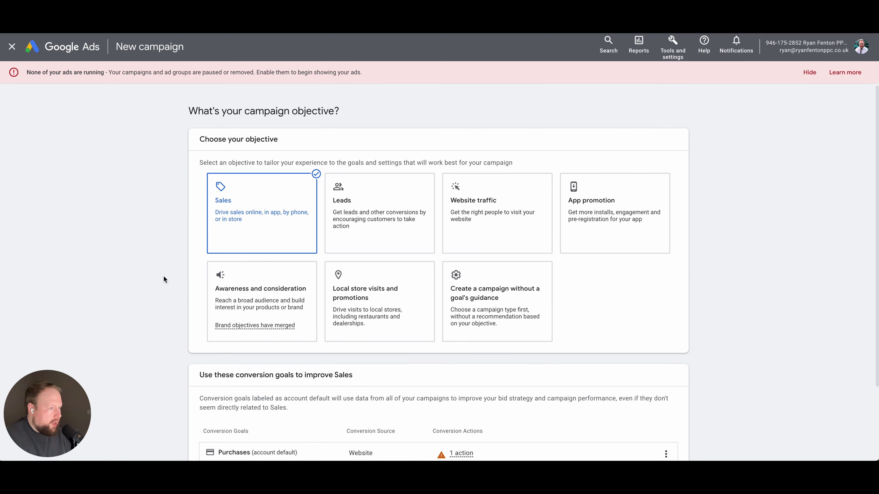
{"action": "scroll", "coordinate": [163, 276], "scroll_direction": "down", "scroll_amount": 2}
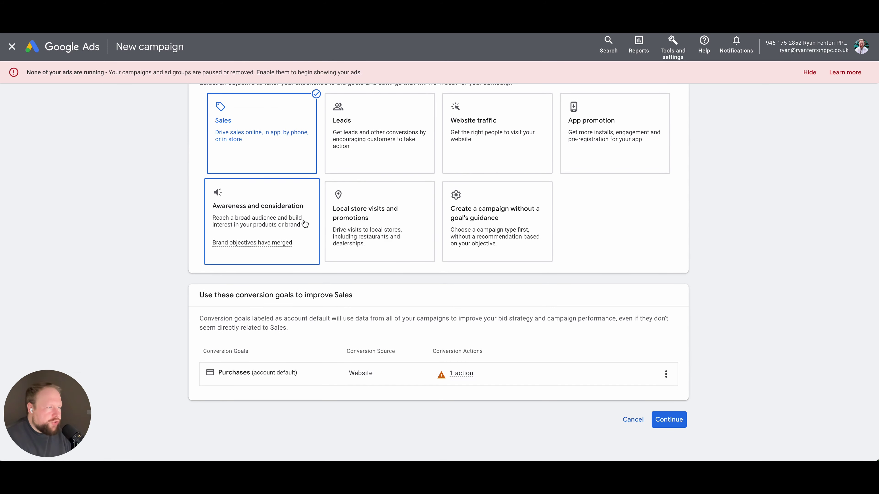
{"action": "scroll", "coordinate": [96, 192], "scroll_direction": "up", "scroll_amount": 2}
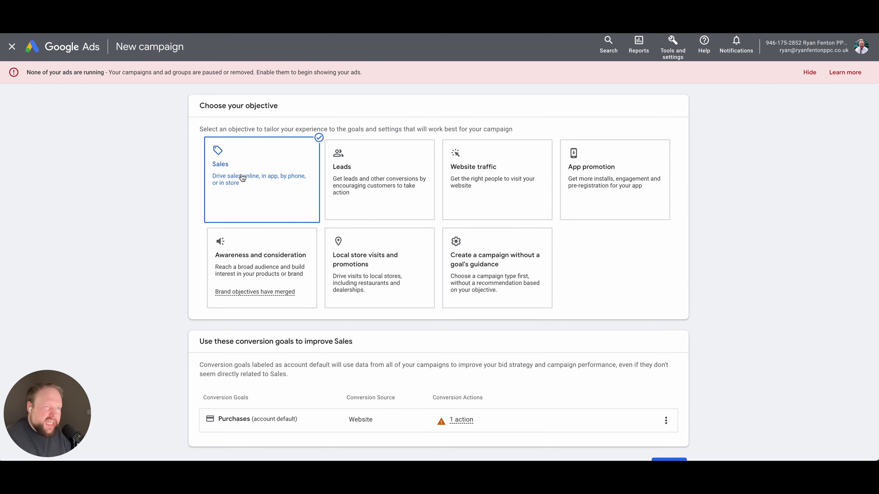
{"action": "left_click", "coordinate": [379, 194]}
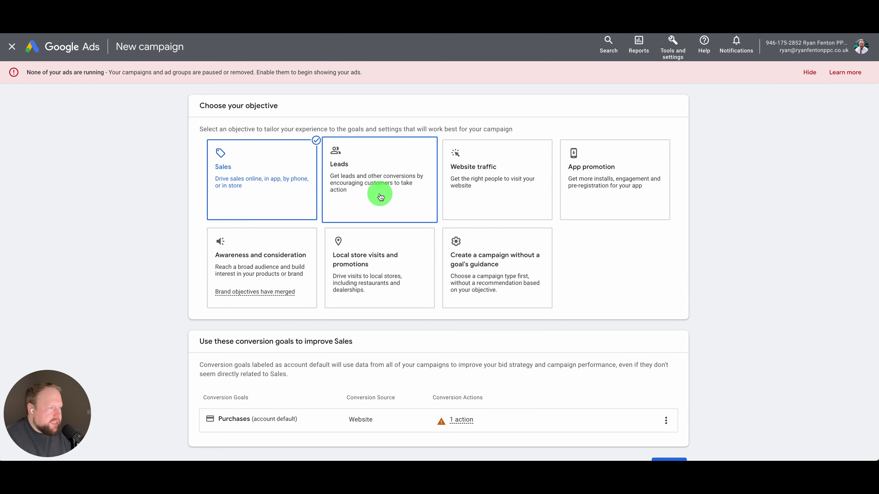
{"action": "scroll", "coordinate": [377, 199], "scroll_direction": "down", "scroll_amount": 2}
{"action": "scroll", "coordinate": [92, 255], "scroll_direction": "up", "scroll_amount": 1}
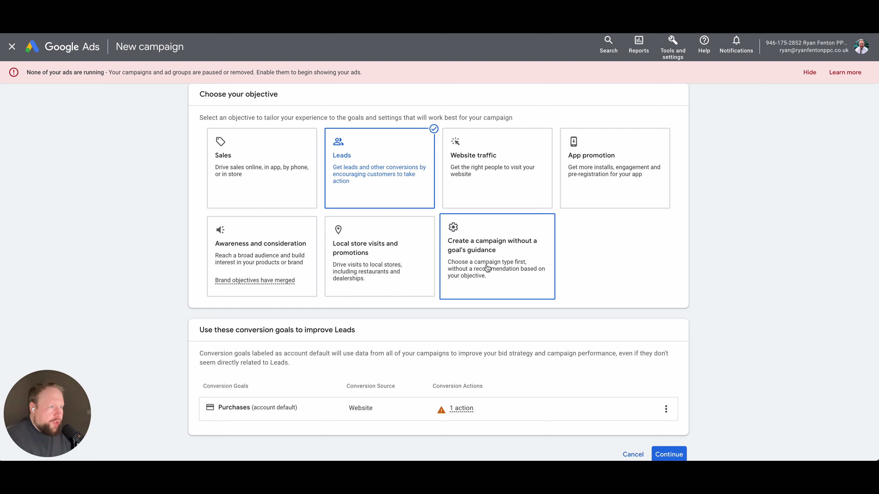
Set up the campaign without a goal's guidance, choose the Search campaign type, and continue with the Purchases conversion goal
{"action": "left_click", "coordinate": [487, 267]}
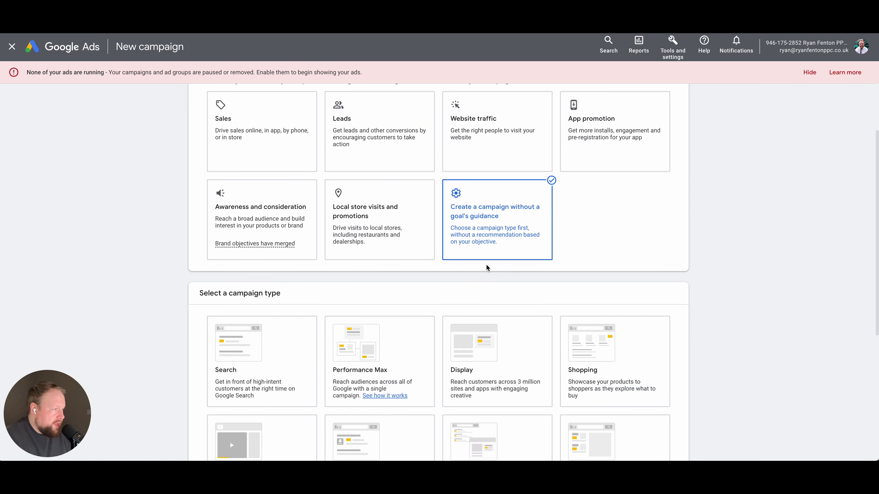
{"action": "scroll", "coordinate": [164, 300], "scroll_direction": "down", "scroll_amount": 4}
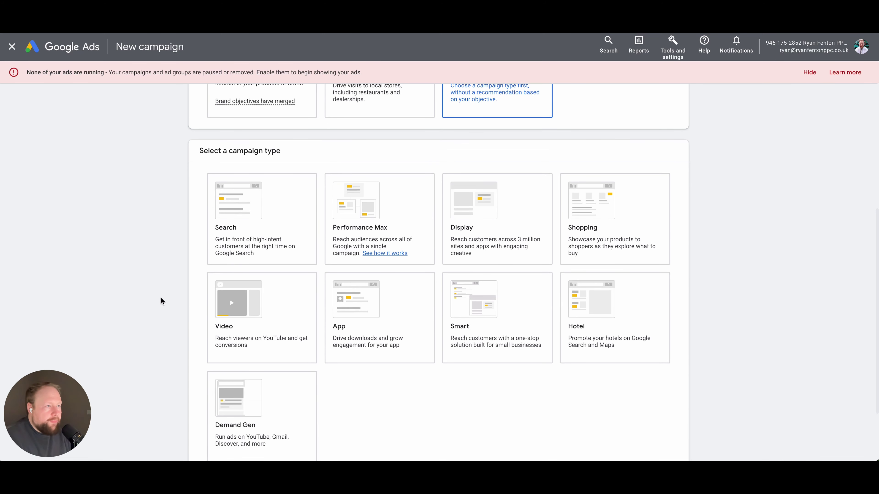
{"action": "scroll", "coordinate": [161, 298], "scroll_direction": "down", "scroll_amount": 1}
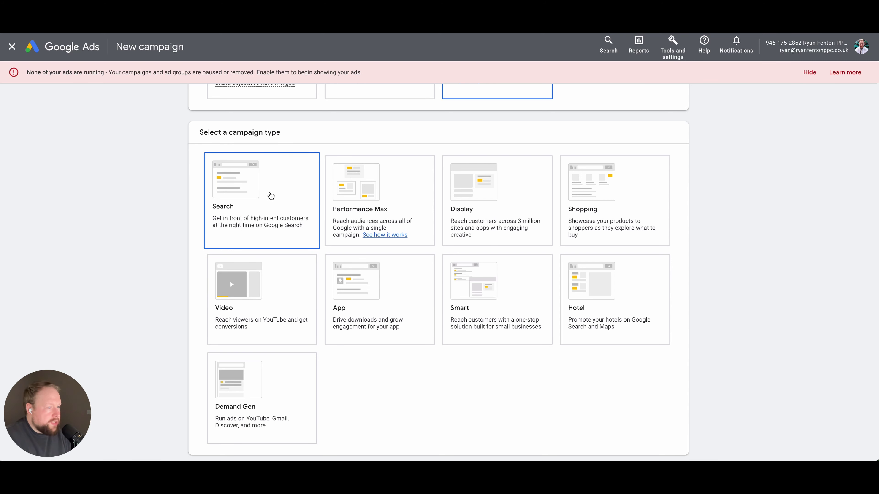
{"action": "left_click", "coordinate": [272, 195]}
{"action": "scroll", "coordinate": [199, 251], "scroll_direction": "down", "scroll_amount": 3}
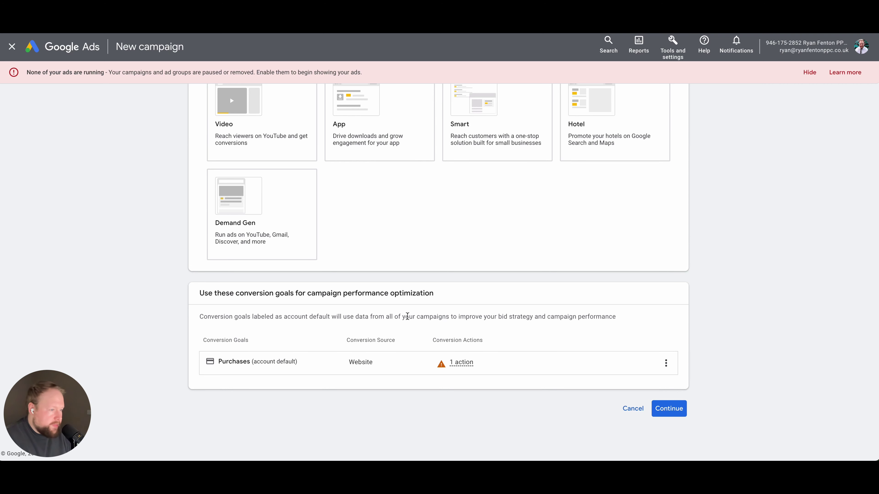
{"action": "scroll", "coordinate": [165, 332], "scroll_direction": "up", "scroll_amount": 5}
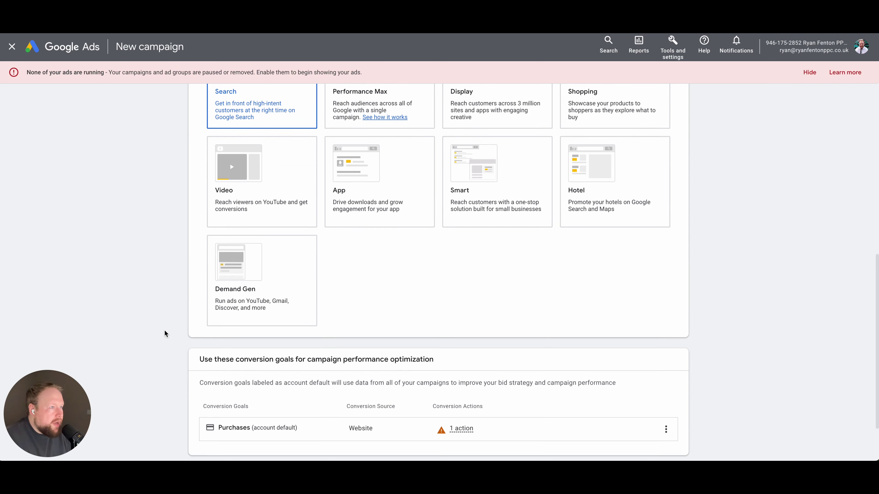
{"action": "scroll", "coordinate": [165, 333], "scroll_direction": "down", "scroll_amount": 4}
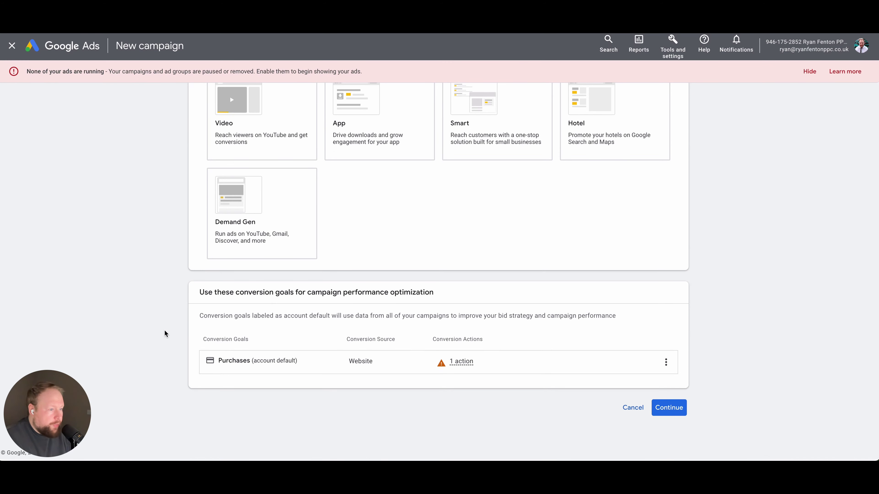
{"action": "scroll", "coordinate": [165, 331], "scroll_direction": "up", "scroll_amount": 2}
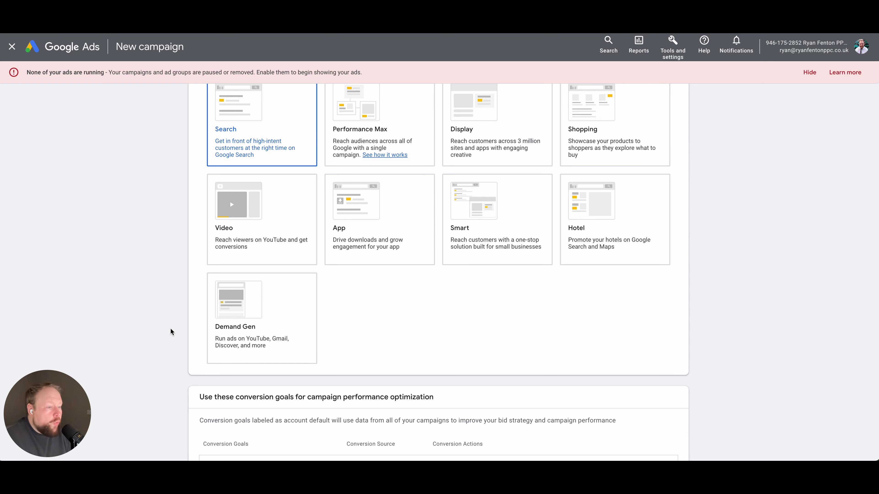
{"action": "scroll", "coordinate": [170, 329], "scroll_direction": "down", "scroll_amount": 3}
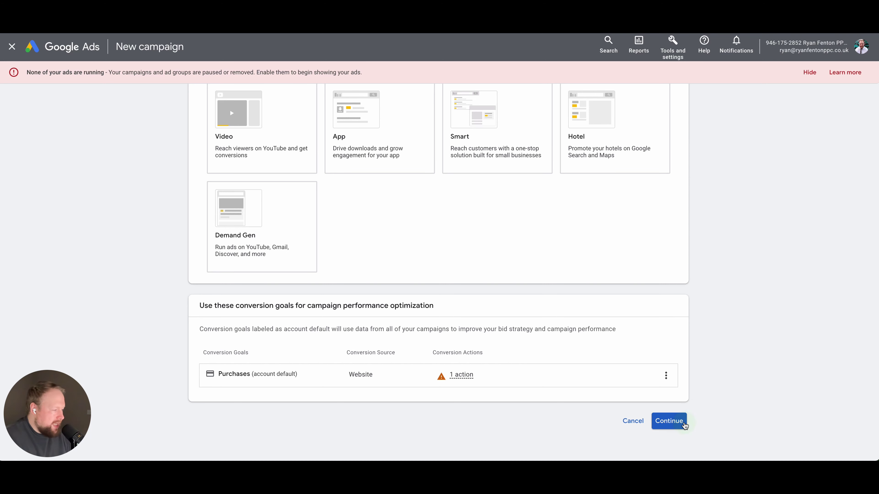
{"action": "left_click", "coordinate": [684, 423]}
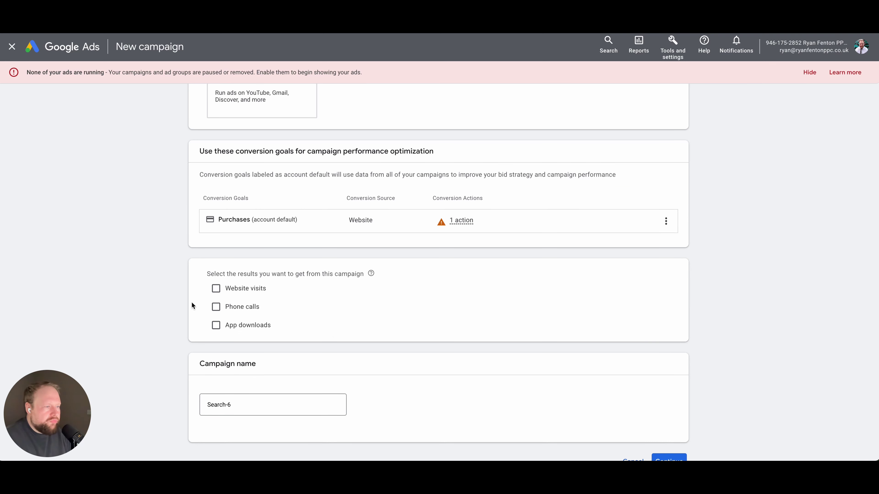
{"action": "left_click", "coordinate": [215, 290]}
{"action": "left_click", "coordinate": [216, 289]}
{"action": "left_click", "coordinate": [216, 307]}
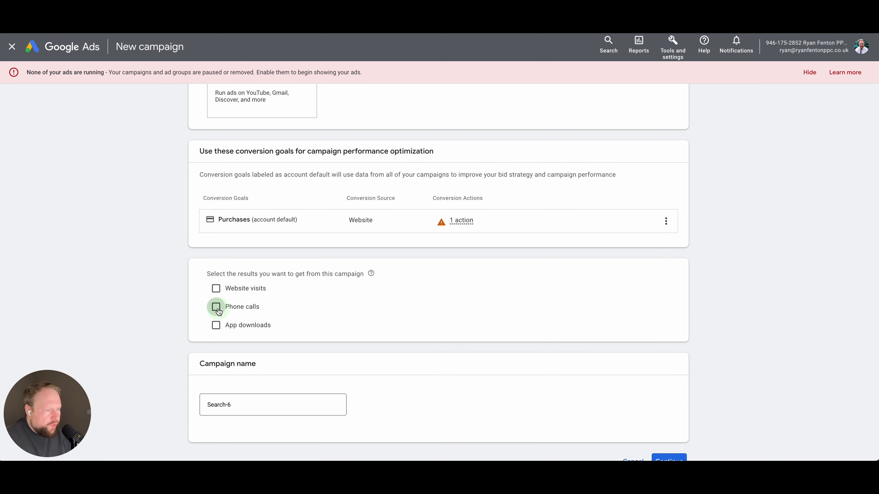
{"action": "left_click", "coordinate": [216, 307]}
{"action": "left_click", "coordinate": [216, 325]}
{"action": "left_click", "coordinate": [215, 325]}
{"action": "left_click", "coordinate": [162, 280]}
Name the campaign "UK | Search | Workwear (mCPC)"
{"action": "scroll", "coordinate": [164, 283], "scroll_direction": "down", "scroll_amount": 2}
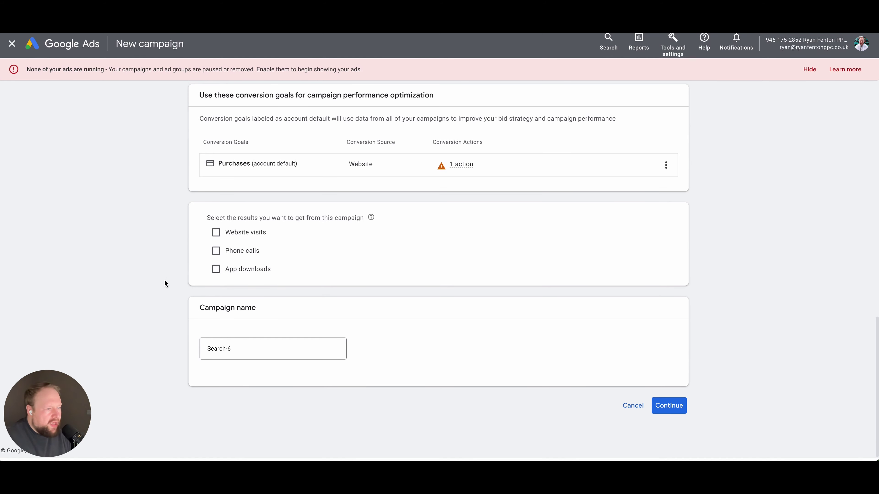
{"action": "left_click", "coordinate": [267, 353]}
{"action": "key", "text": "ctrl+a"}
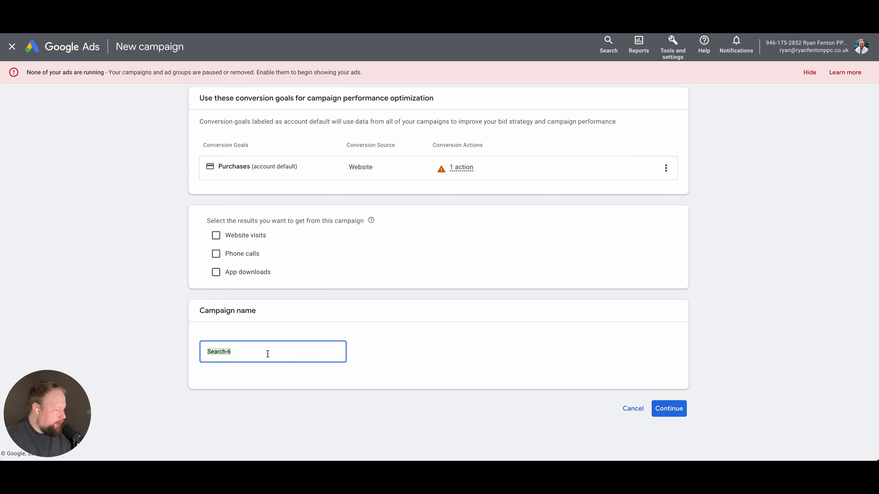
{"action": "key", "text": "BackSpace"}
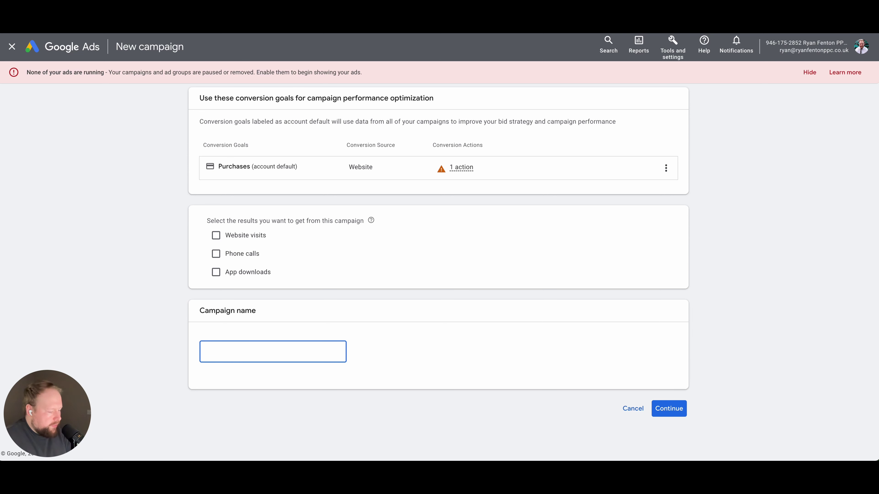
{"action": "type", "text": "UK"}
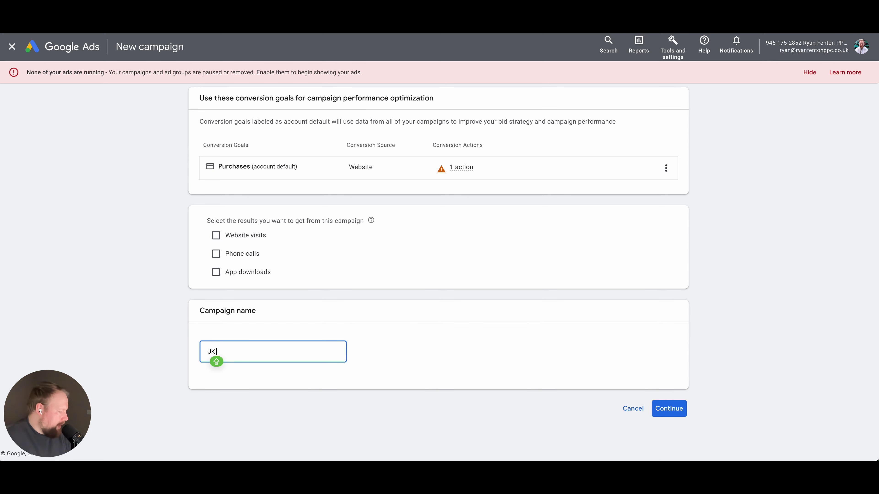
{"action": "type", "text": " |"}
{"action": "key", "text": "Caps_Lock"}
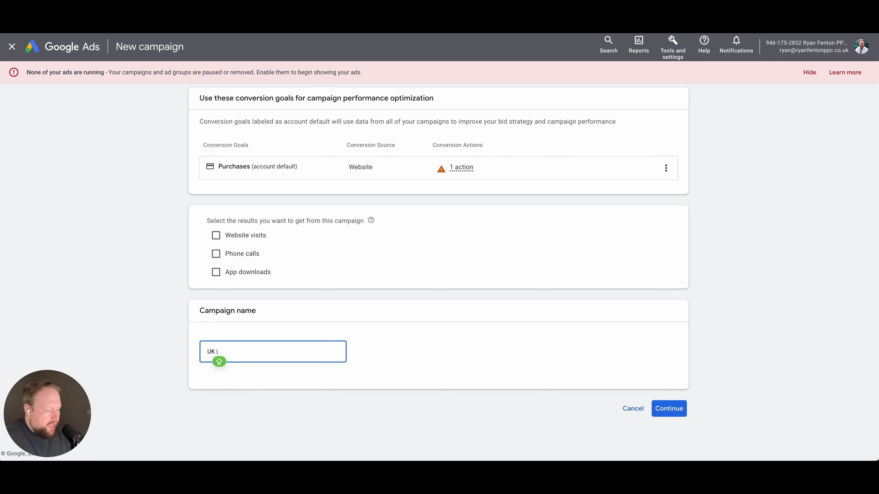
{"action": "type", "text": "Search |"}
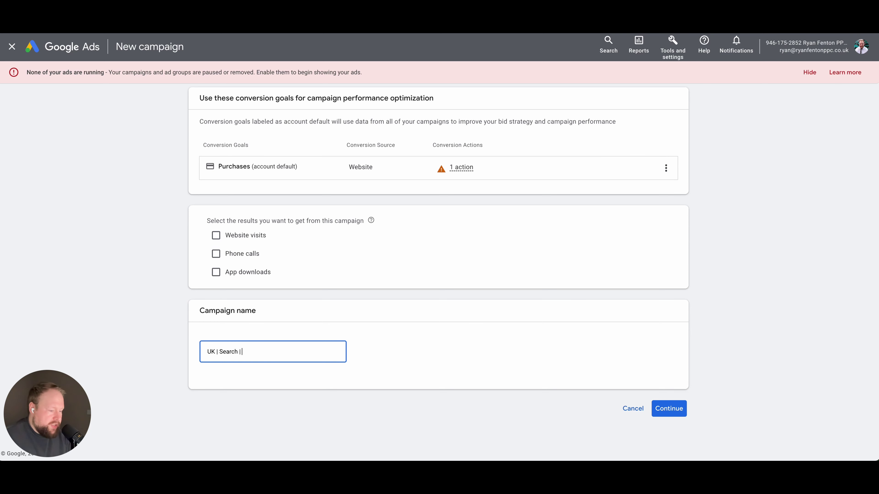
{"action": "type", "text": "Wo"}
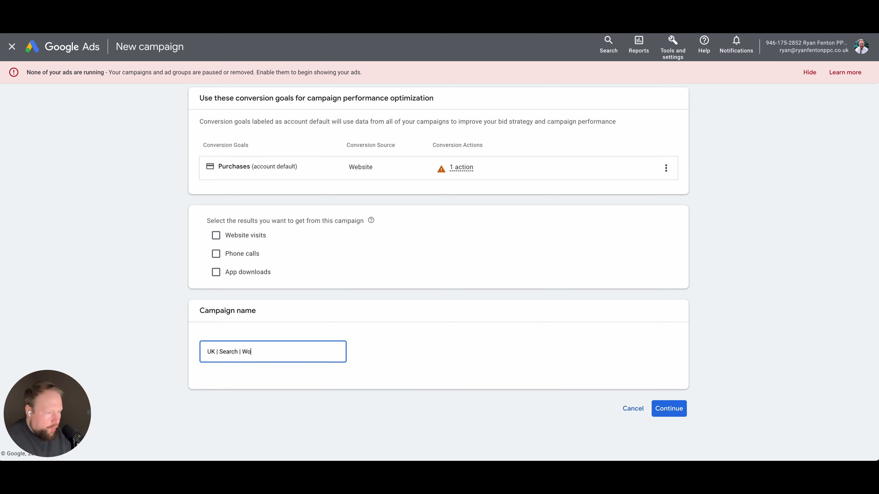
{"action": "type", "text": "rkwear"}
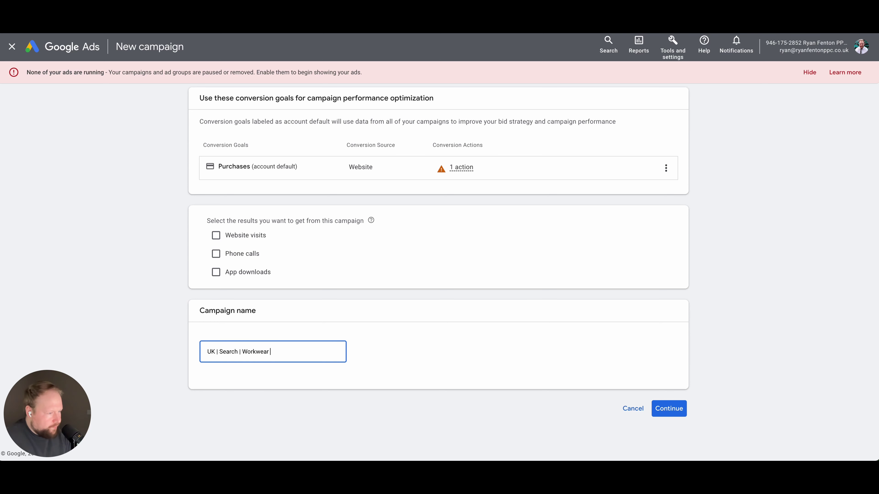
{"action": "type", "text": " ("}
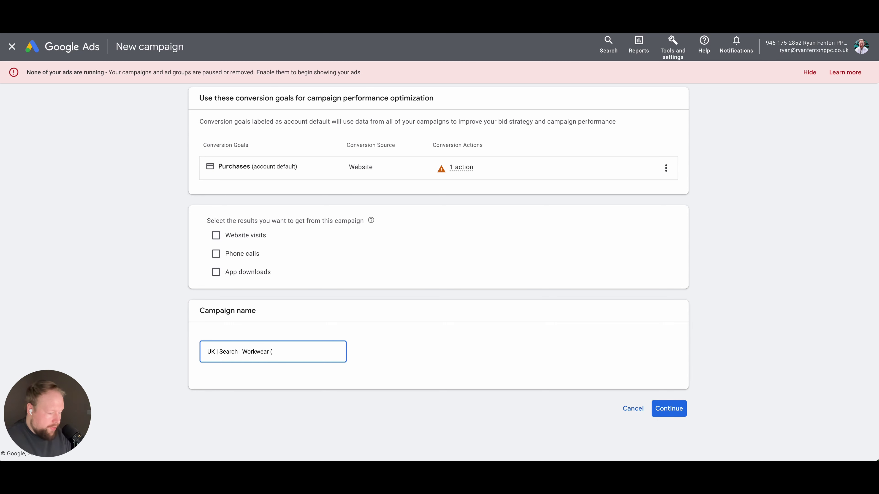
{"action": "type", "text": "mCPC)"}
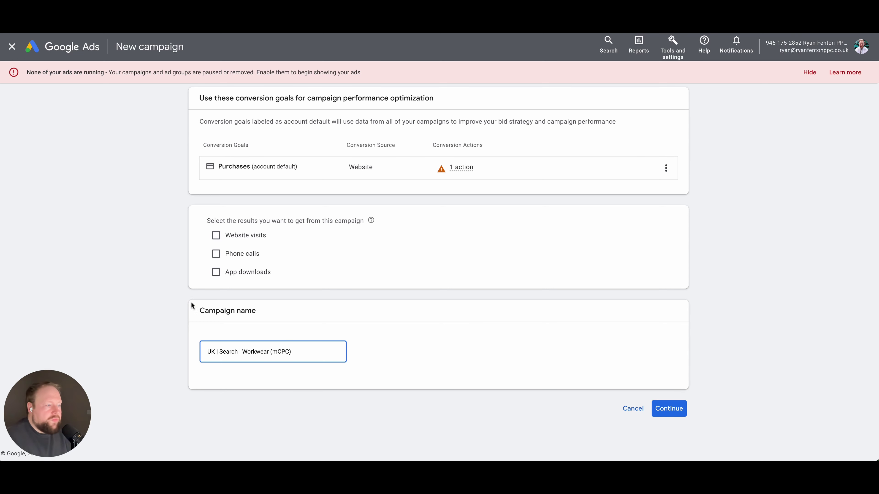
{"action": "left_click", "coordinate": [137, 298]}
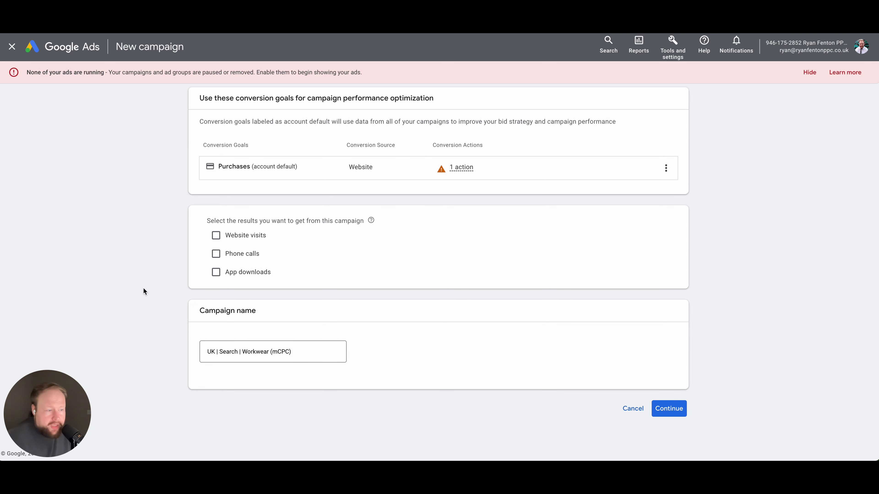
Review the location, campaign type, product and bid strategy parts of the campaign name and continue to the bidding settings
{"action": "left_click", "coordinate": [215, 353]}
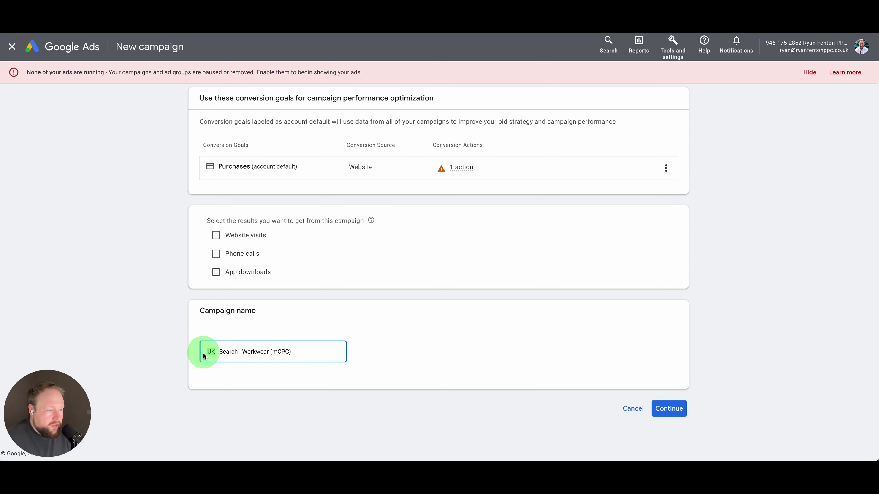
{"action": "double_click", "coordinate": [227, 351]}
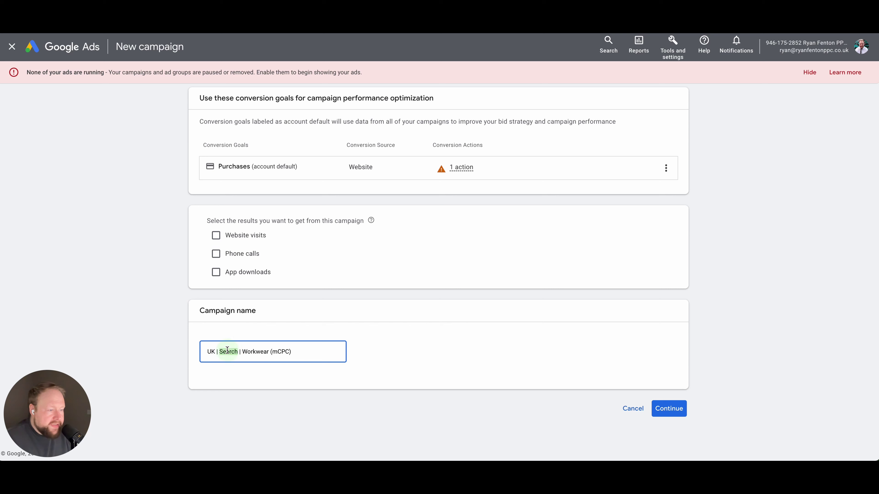
{"action": "double_click", "coordinate": [255, 353]}
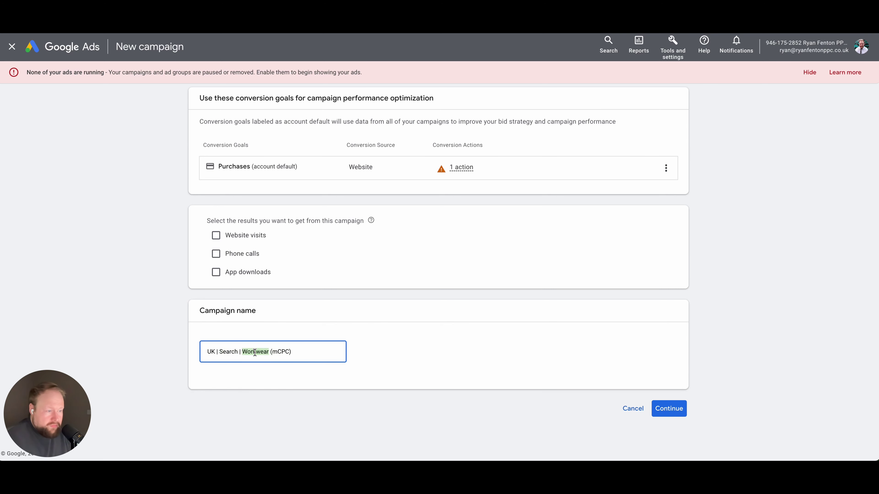
{"action": "double_click", "coordinate": [281, 352]}
{"action": "left_click", "coordinate": [259, 378]}
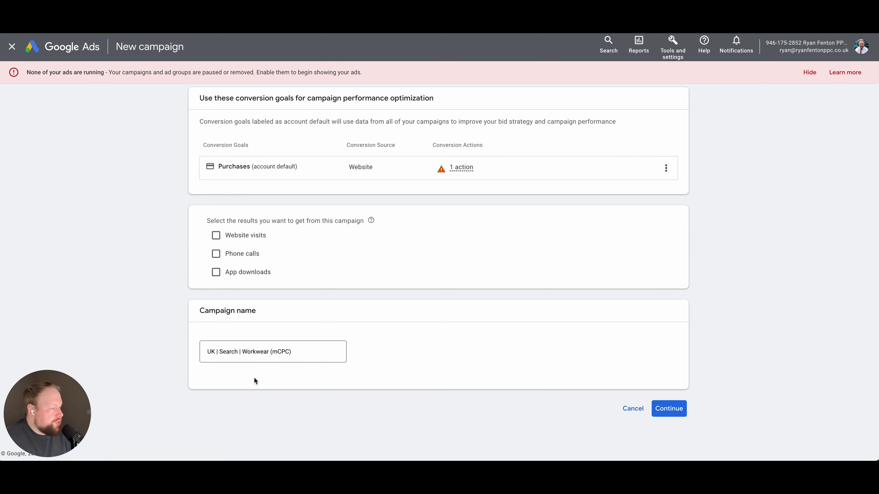
{"action": "left_click", "coordinate": [671, 410]}
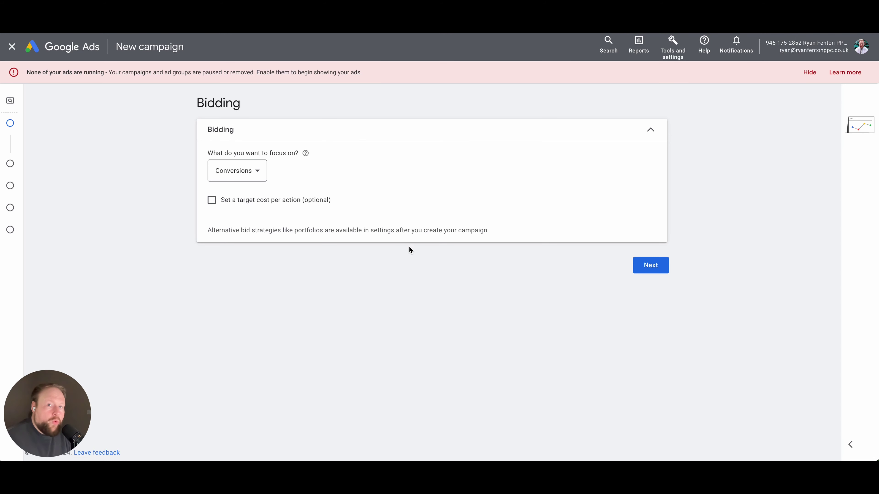
Review the bidding focus options, keep Conversions without a target cost per action, and continue to the campaign settings
{"action": "left_click", "coordinate": [258, 180]}
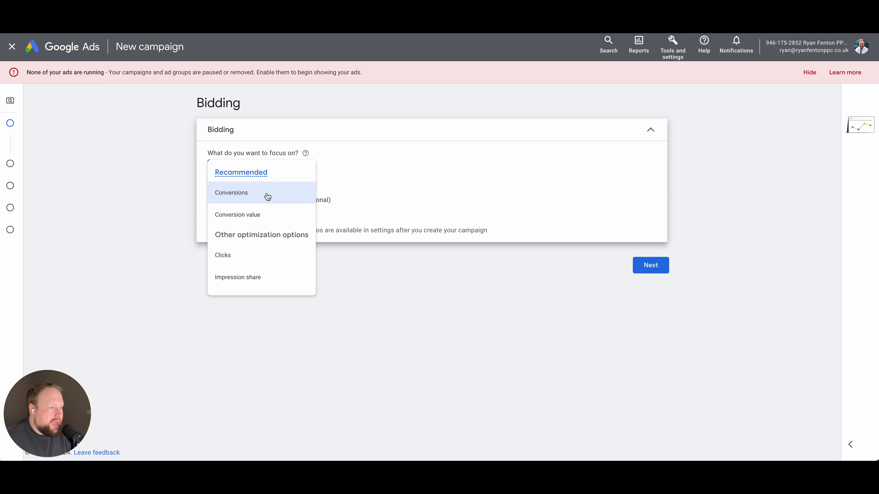
{"action": "left_click", "coordinate": [149, 251]}
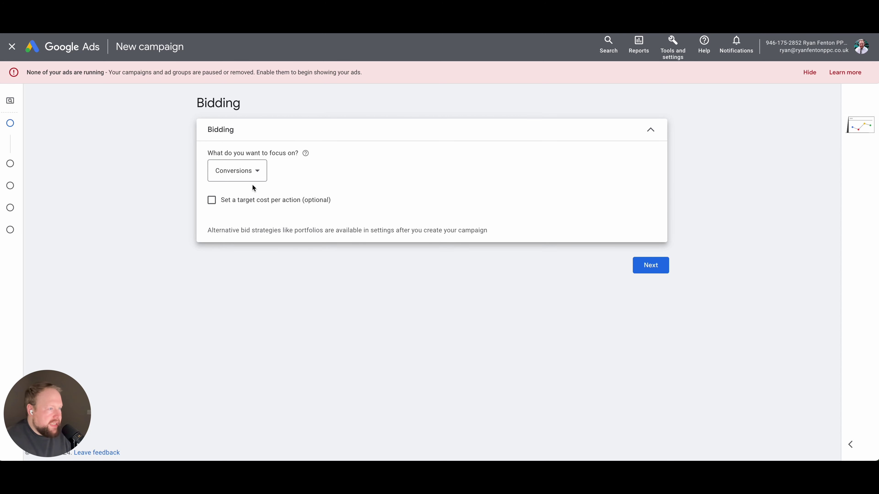
{"action": "left_click", "coordinate": [650, 270]}
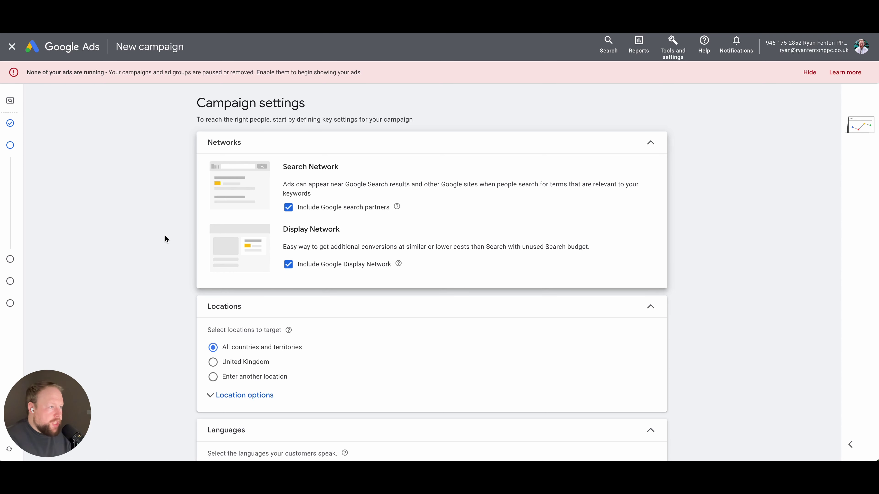
Exclude both the Google search partners and the Google Display Network from the campaign's networks
{"action": "left_click", "coordinate": [319, 207]}
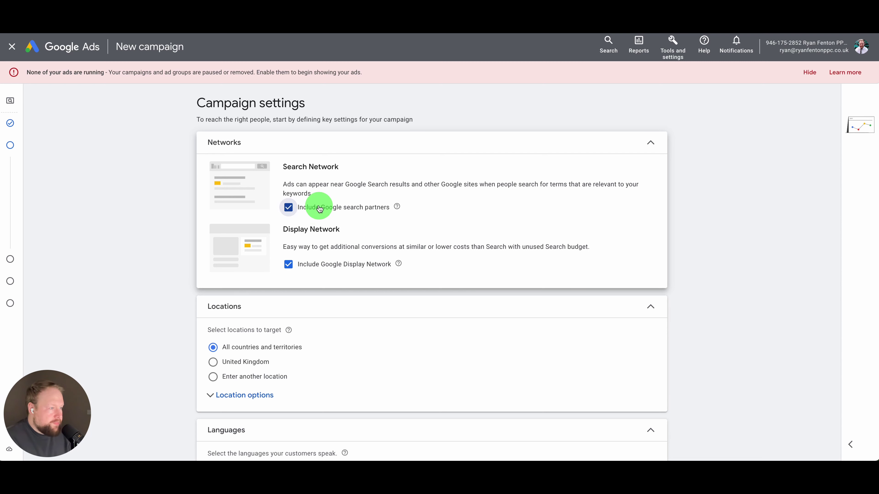
{"action": "left_click", "coordinate": [113, 245]}
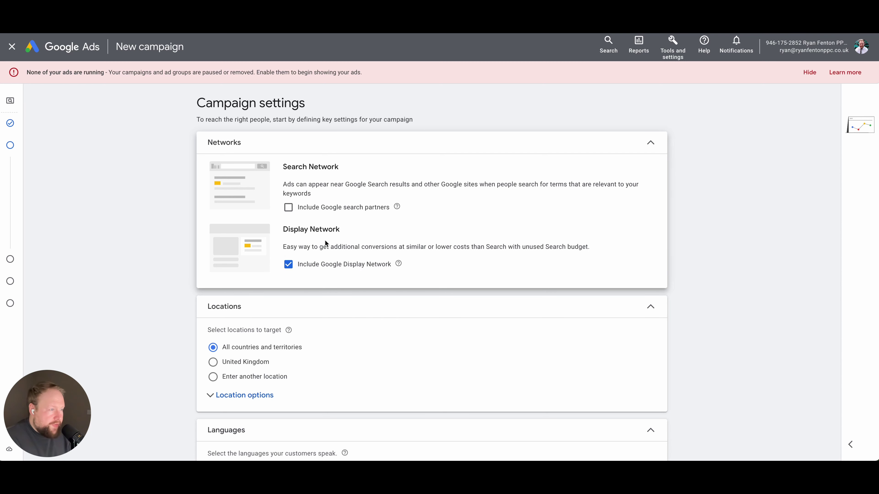
{"action": "left_click", "coordinate": [342, 270]}
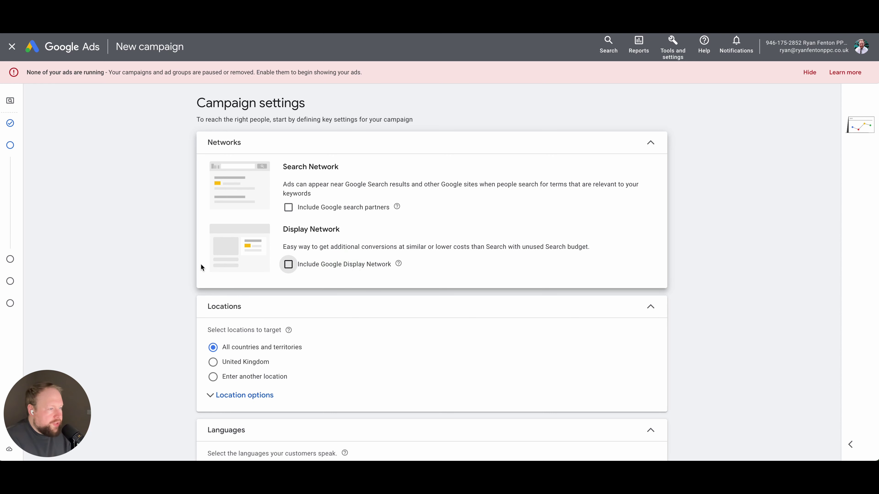
{"action": "left_click", "coordinate": [147, 256]}
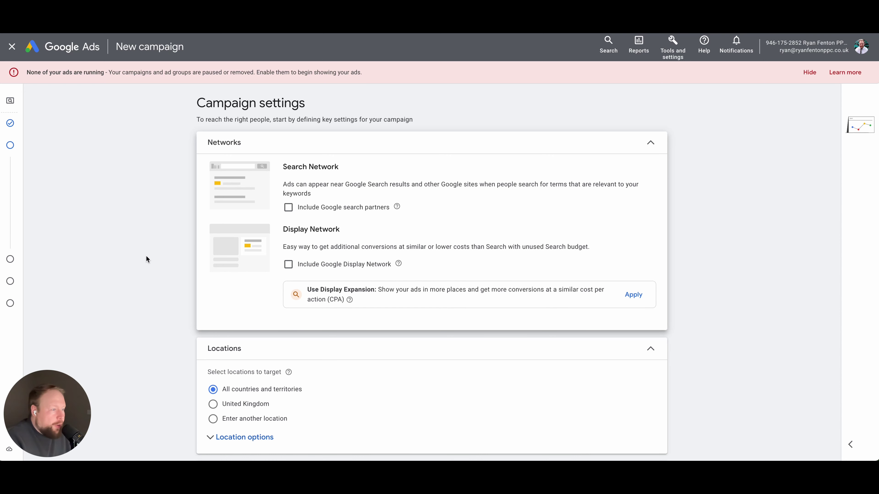
Set the target location to United Kingdom, then switch to entering another location
{"action": "scroll", "coordinate": [146, 256], "scroll_direction": "down", "scroll_amount": 5}
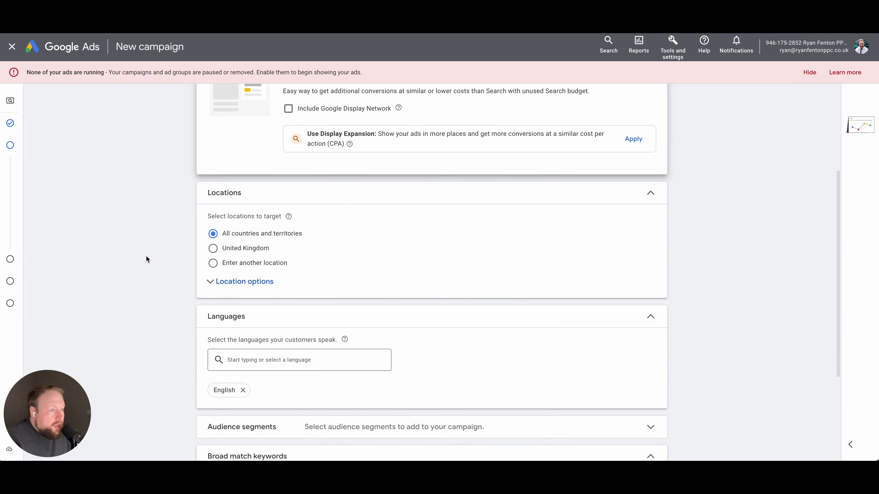
{"action": "left_click", "coordinate": [213, 248]}
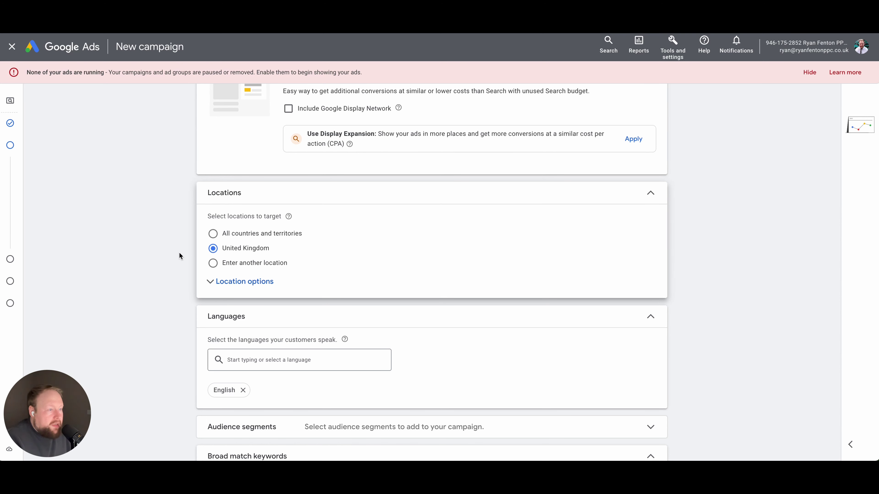
{"action": "left_click", "coordinate": [226, 266]}
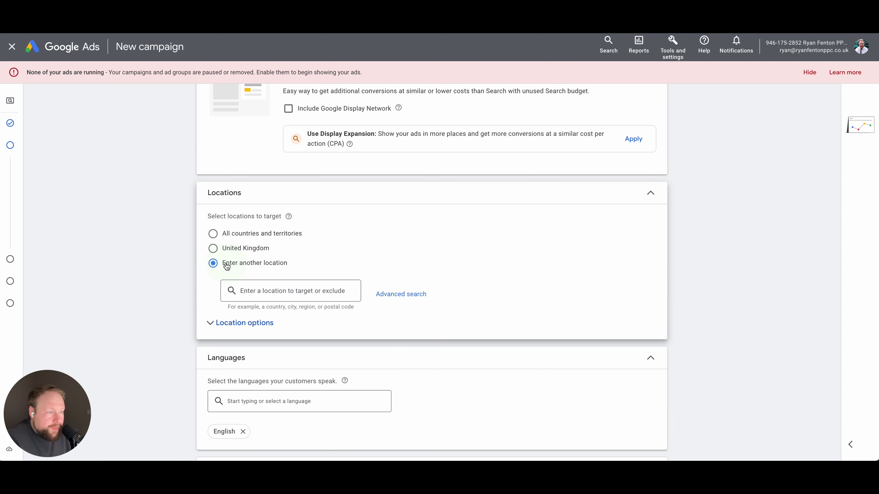
Try Nottinghamshire, England, United Kingdom county as a targeted location and remove it
{"action": "left_click", "coordinate": [285, 290]}
{"action": "type", "text": "Nottingham"}
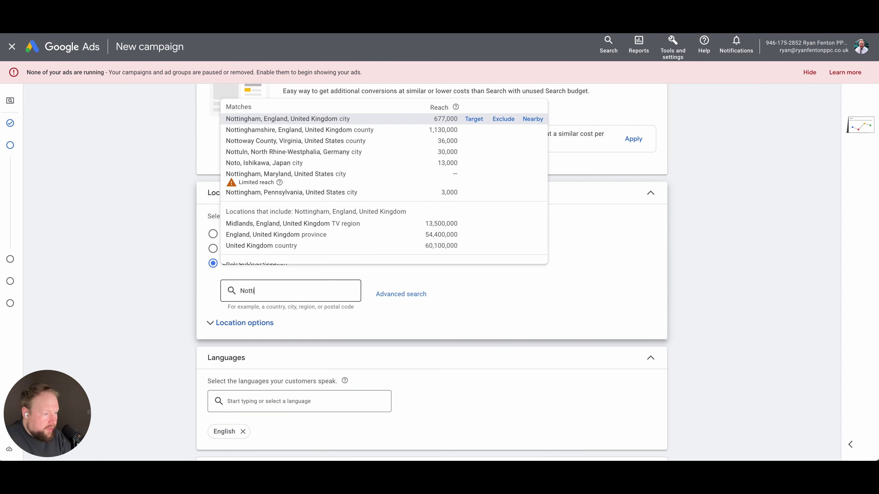
{"action": "type", "text": "e"}
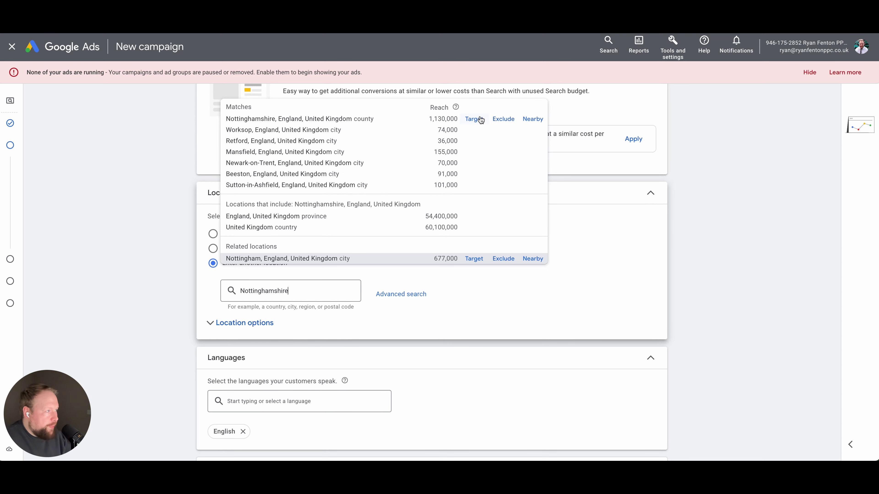
{"action": "left_click", "coordinate": [478, 121]}
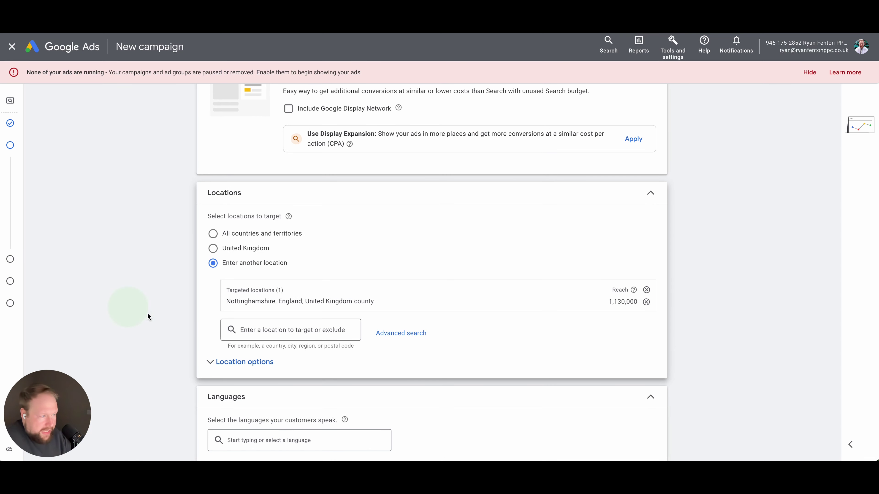
{"action": "left_click", "coordinate": [647, 302]}
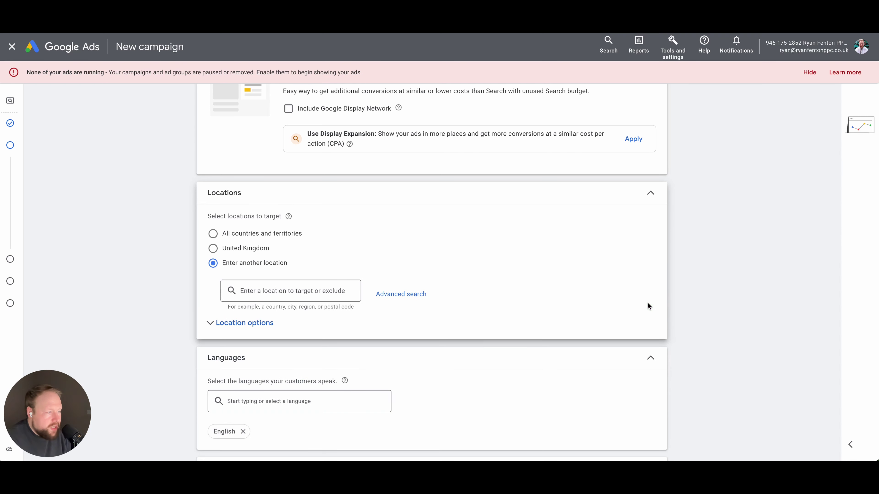
Use the advanced location search to target a 20 mi radius around Nottingham
{"action": "left_click", "coordinate": [420, 298]}
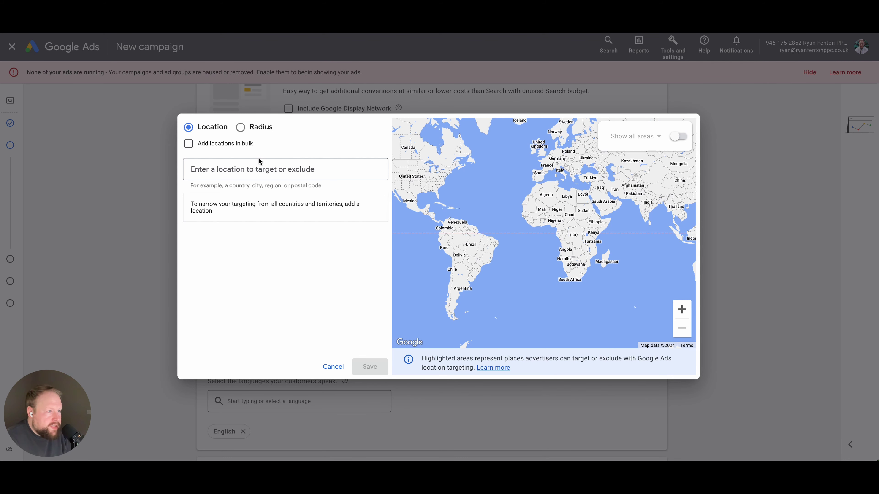
{"action": "left_click", "coordinate": [249, 129]}
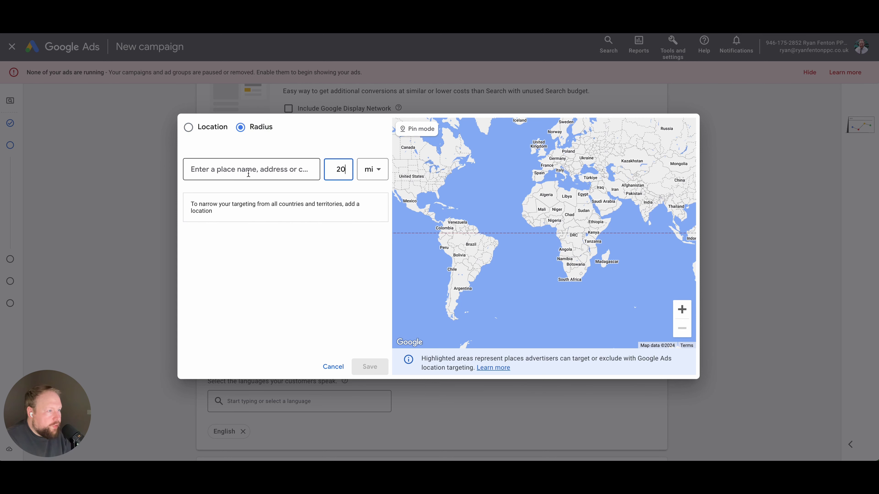
{"action": "left_click", "coordinate": [247, 166]}
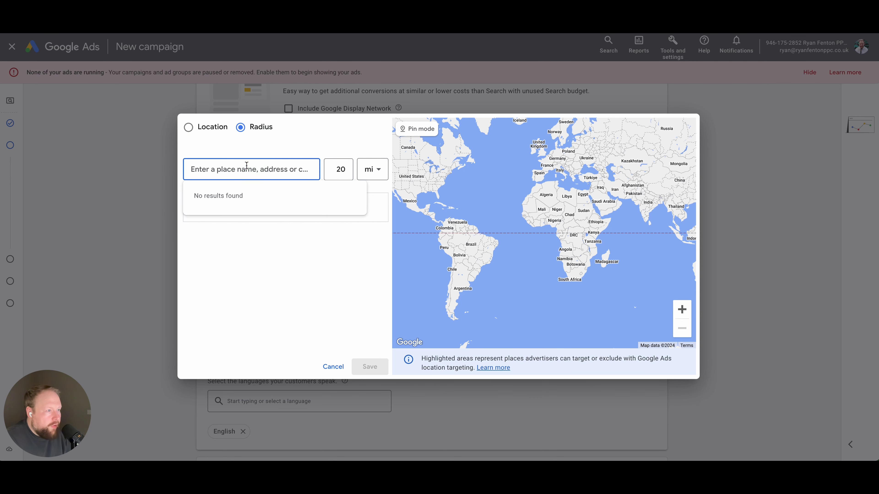
{"action": "type", "text": "Nottingham"}
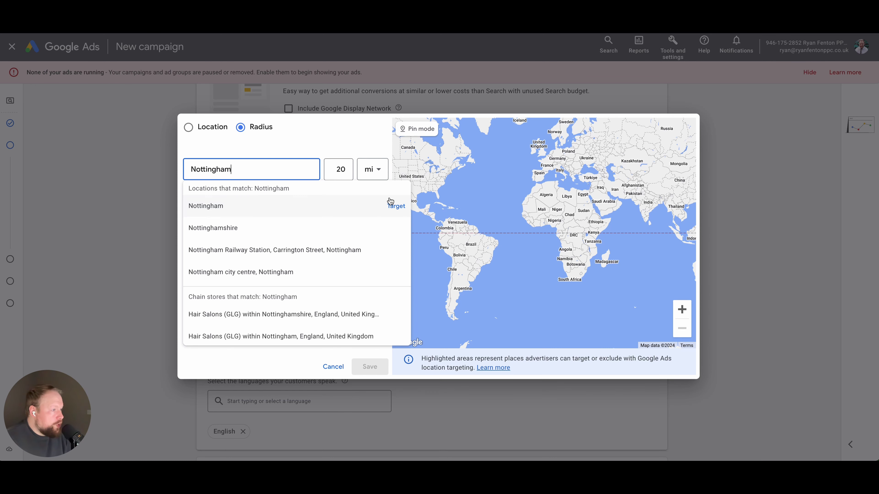
{"action": "left_click", "coordinate": [393, 205]}
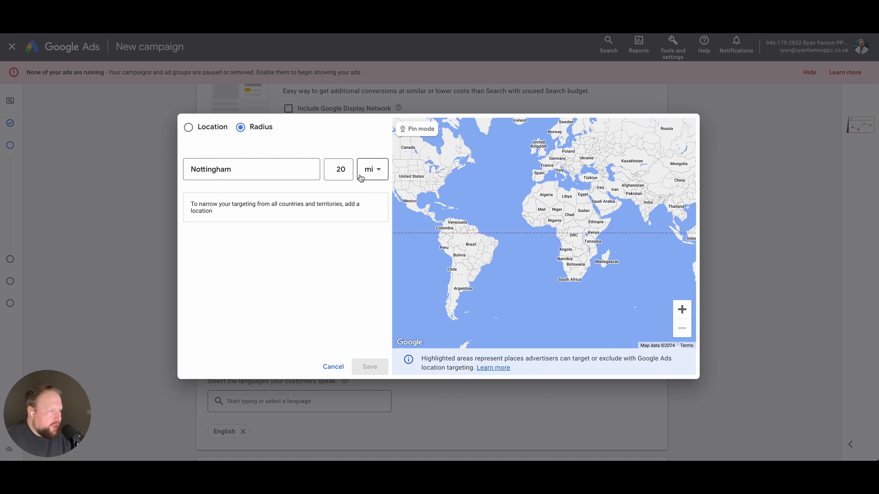
{"action": "left_click", "coordinate": [269, 171]}
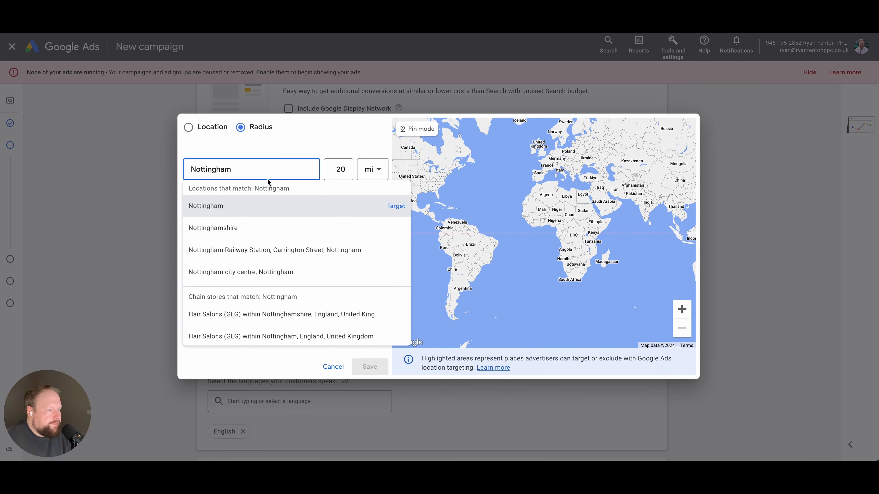
{"action": "left_click", "coordinate": [398, 205]}
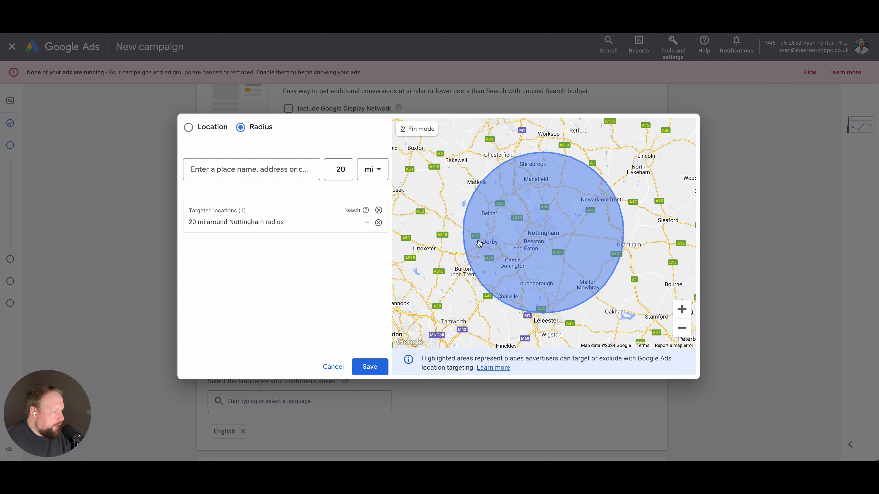
Set the Nottingham target's radius to 25 mi and save it, then remove this radius target from the campaign
{"action": "left_click", "coordinate": [345, 173]}
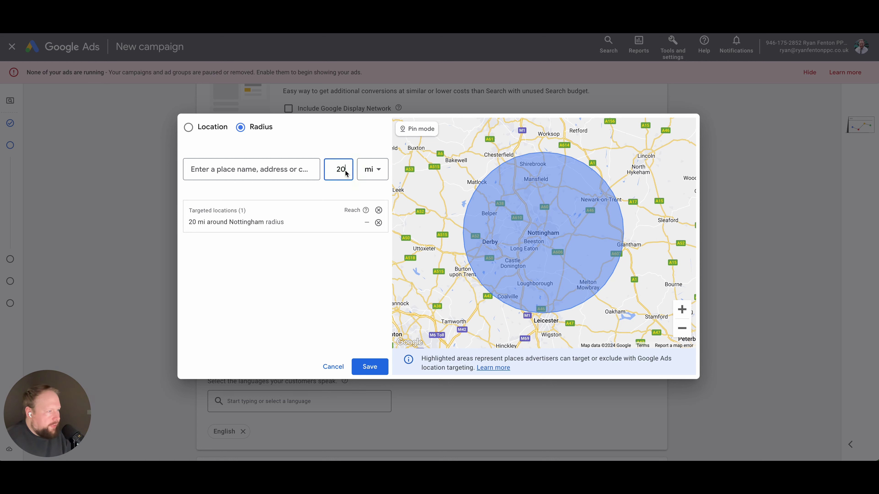
{"action": "key", "text": "BackSpace"}
{"action": "type", "text": "5"}
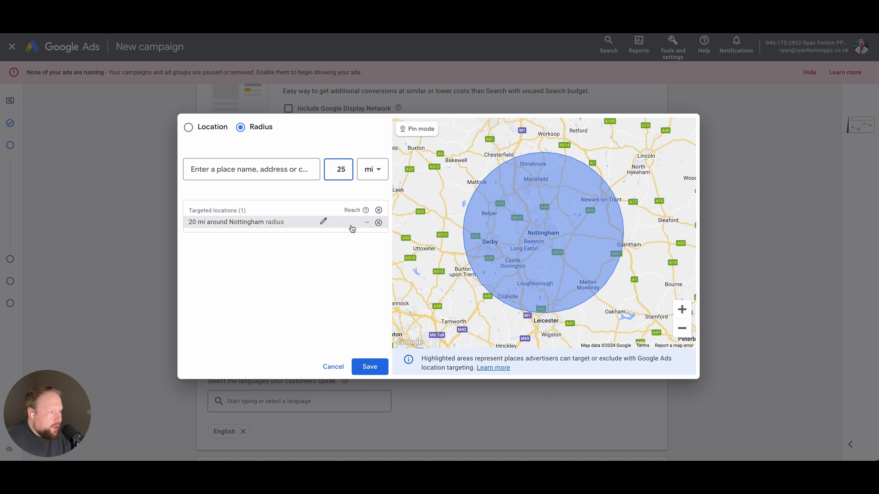
{"action": "left_click", "coordinate": [324, 222]}
{"action": "key", "text": "BackSpace"}
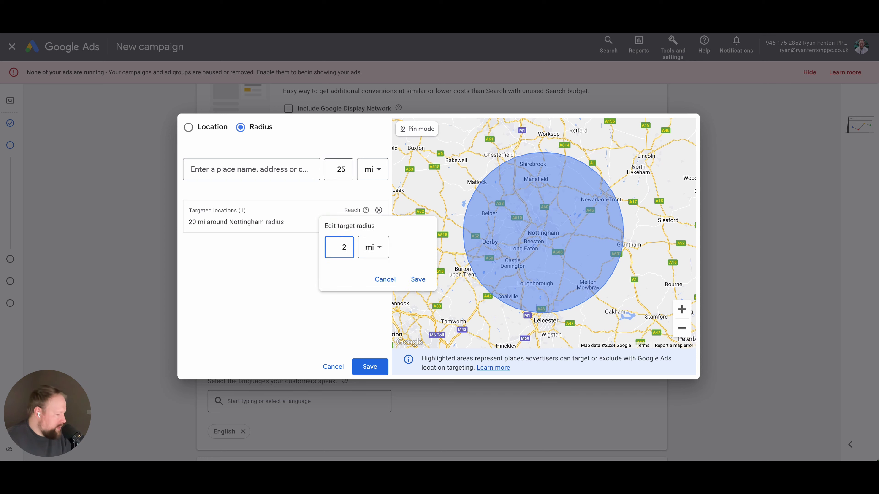
{"action": "type", "text": "5"}
{"action": "left_click", "coordinate": [421, 280]}
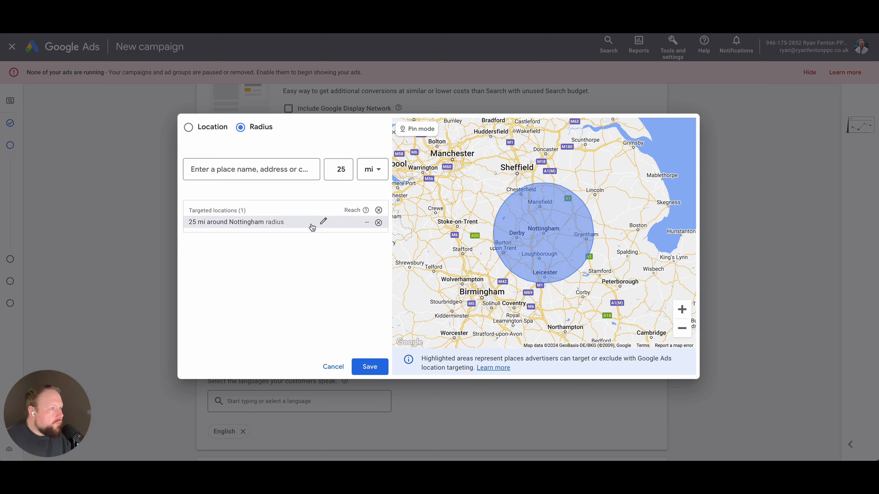
{"action": "left_click", "coordinate": [386, 370]}
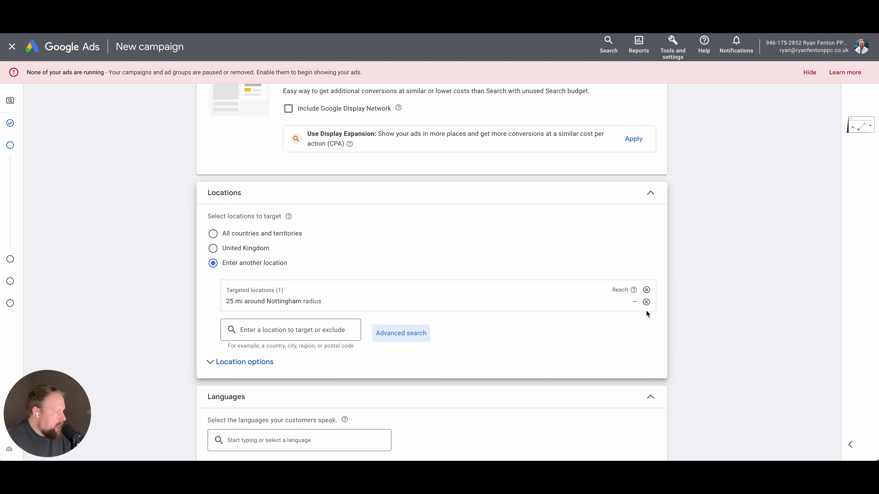
{"action": "left_click", "coordinate": [646, 302]}
Enable bulk entry in the advanced location search and list Nottinghamshire, Derbyshire and Lincolnshire on separate lines
{"action": "left_click", "coordinate": [419, 295]}
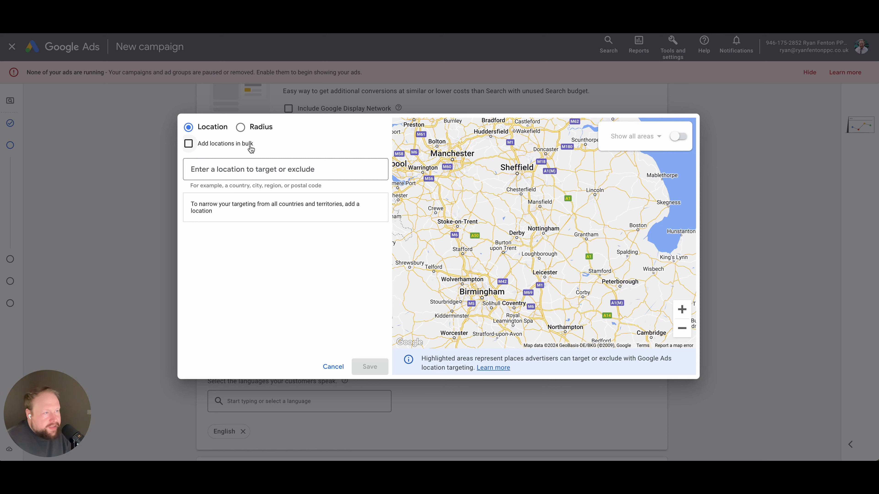
{"action": "left_click", "coordinate": [251, 148]}
{"action": "left_click", "coordinate": [245, 171]}
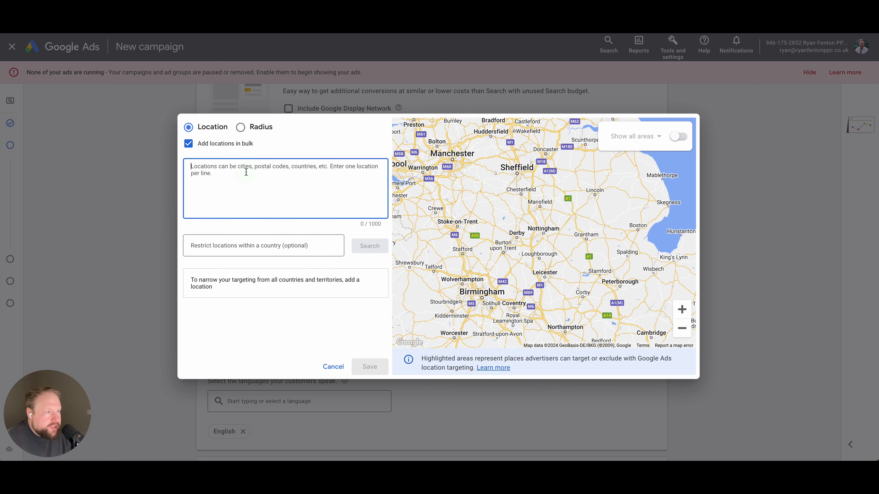
{"action": "type", "text": "Not"}
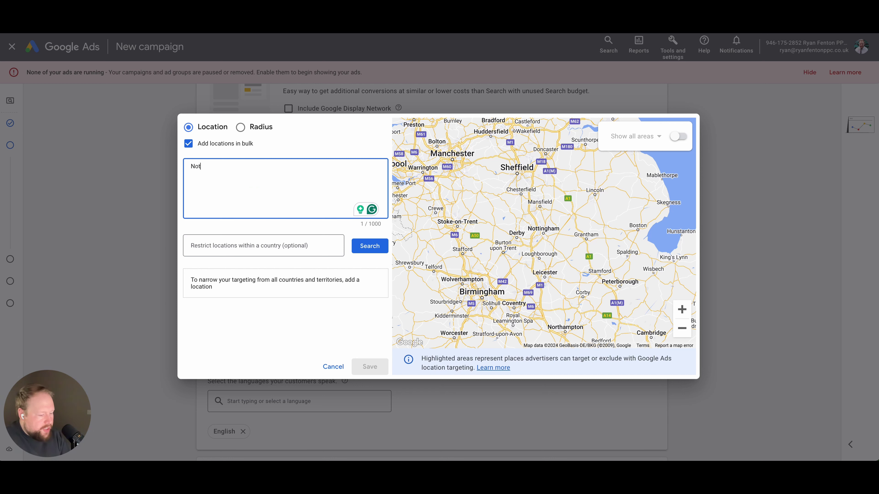
{"action": "type", "text": "tinghamshire"}
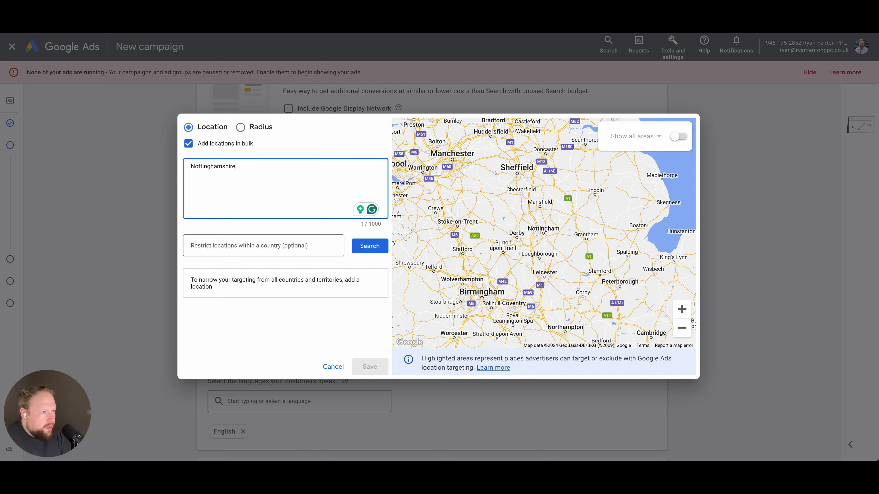
{"action": "type", "text": "Derbuysh"}
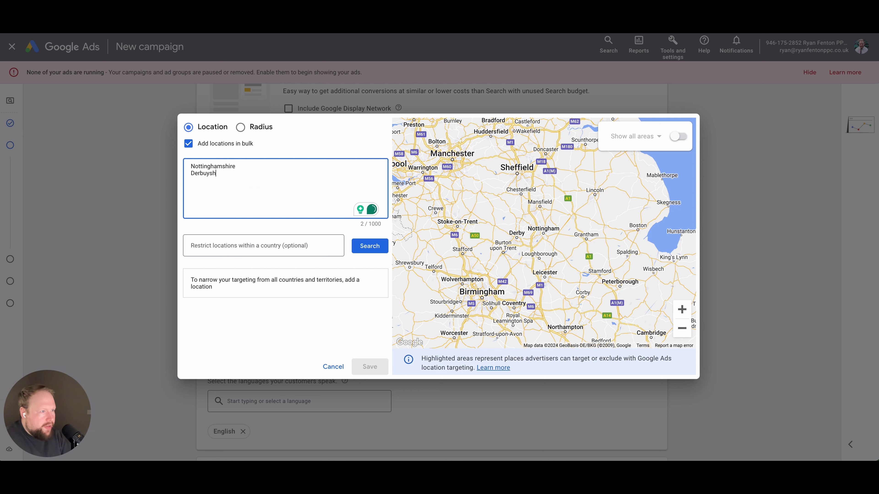
{"action": "type", "text": "ire"}
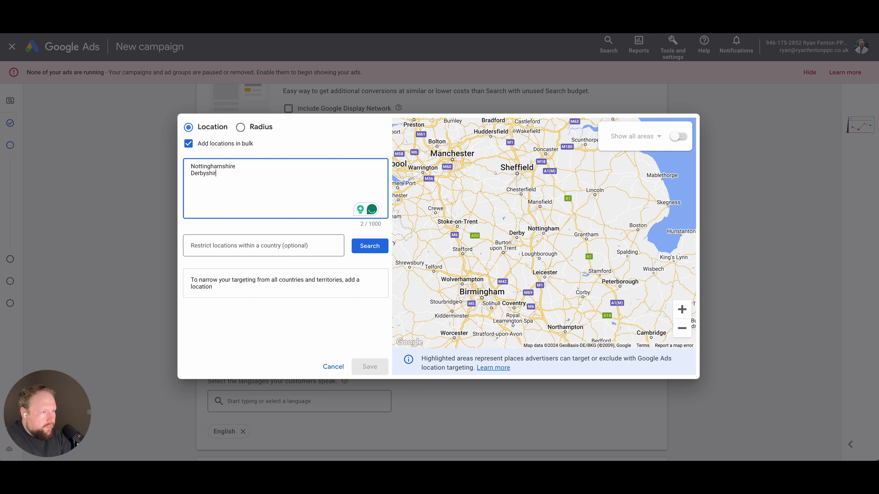
{"action": "key", "text": "Return"}
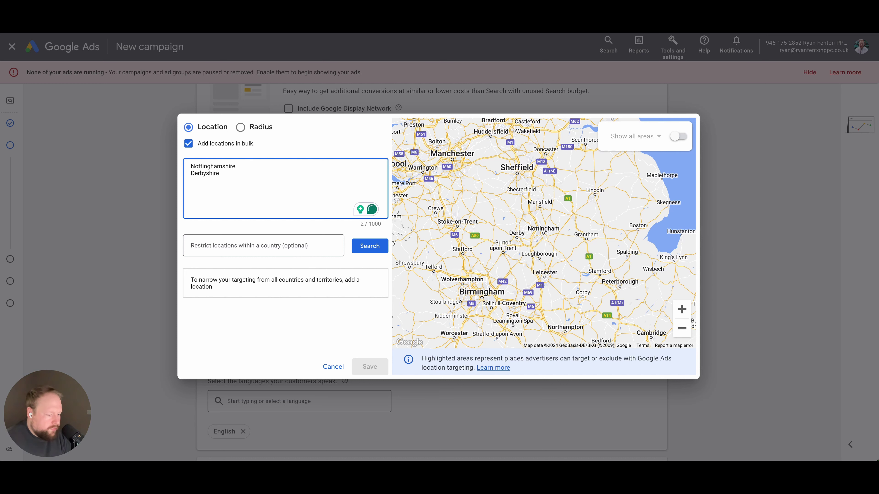
{"action": "type", "text": "Lincolnshr"}
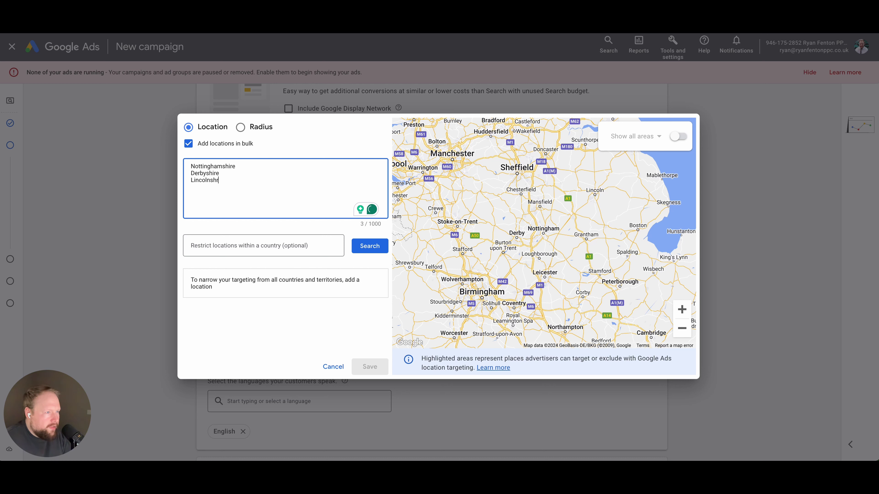
{"action": "key", "text": "BackSpace"}
{"action": "type", "text": "ire"}
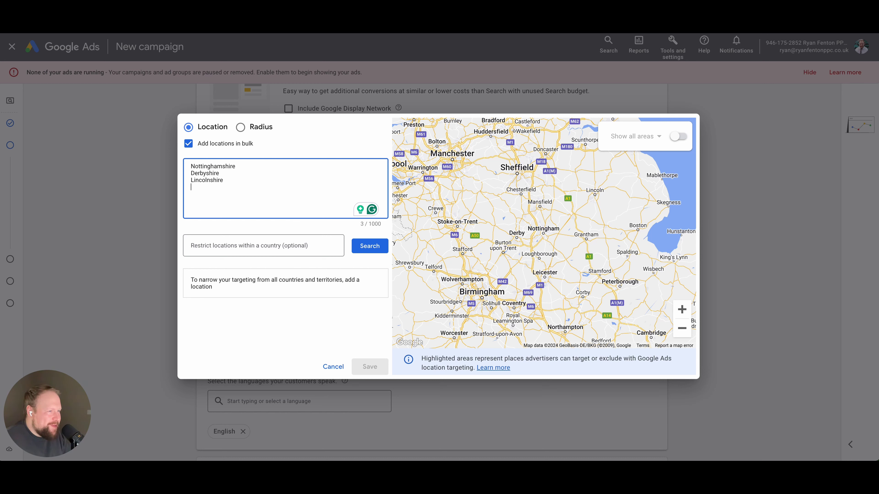
Add Leicestershire as the fourth line of the bulk location list
{"action": "key", "text": "Up"}
{"action": "key", "text": "Up"}
{"action": "key", "text": "Up"}
{"action": "key", "text": "Down"}
{"action": "key", "text": "Down"}
{"action": "key", "text": "Down"}
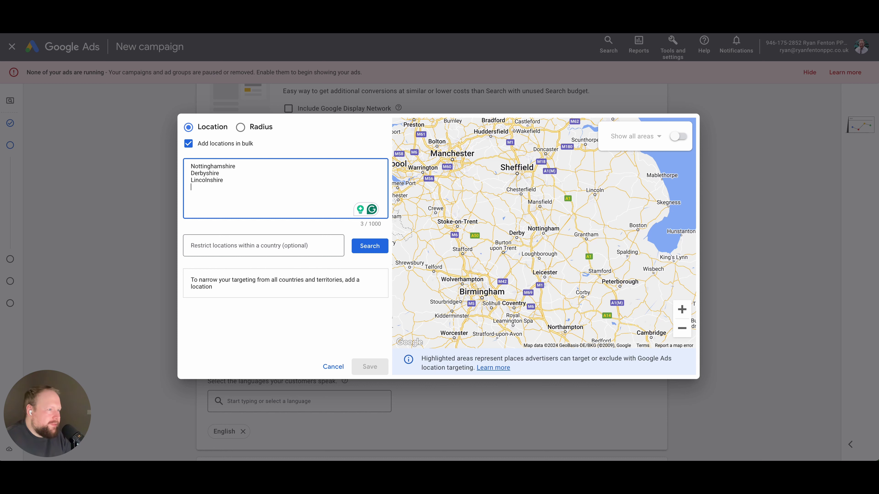
{"action": "type", "text": "Li"}
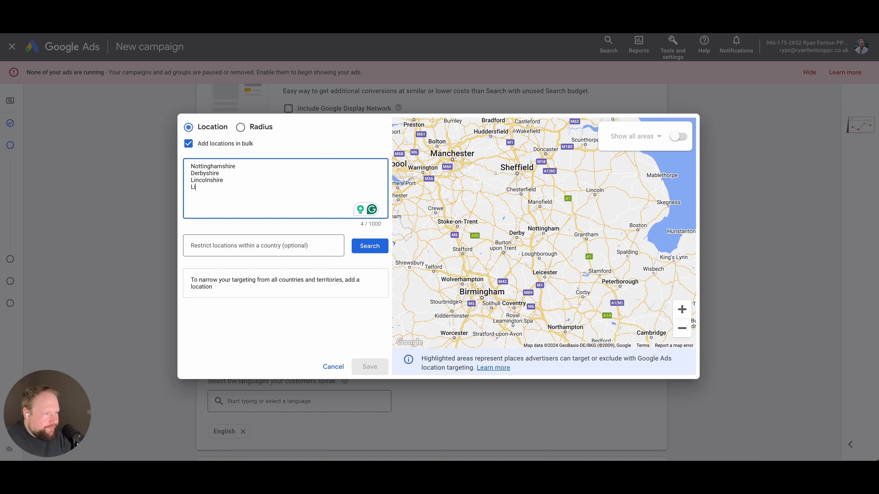
{"action": "key", "text": "BackSpace"}
{"action": "type", "text": "eicest"}
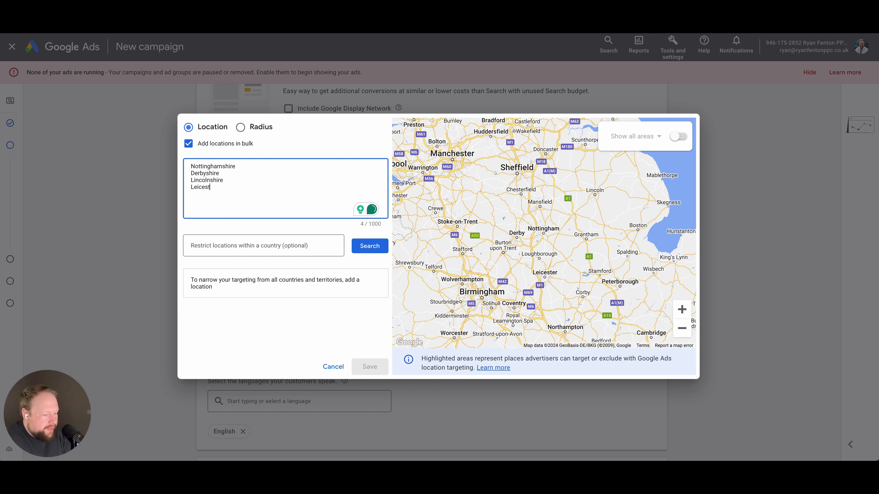
{"action": "type", "text": "ershire"}
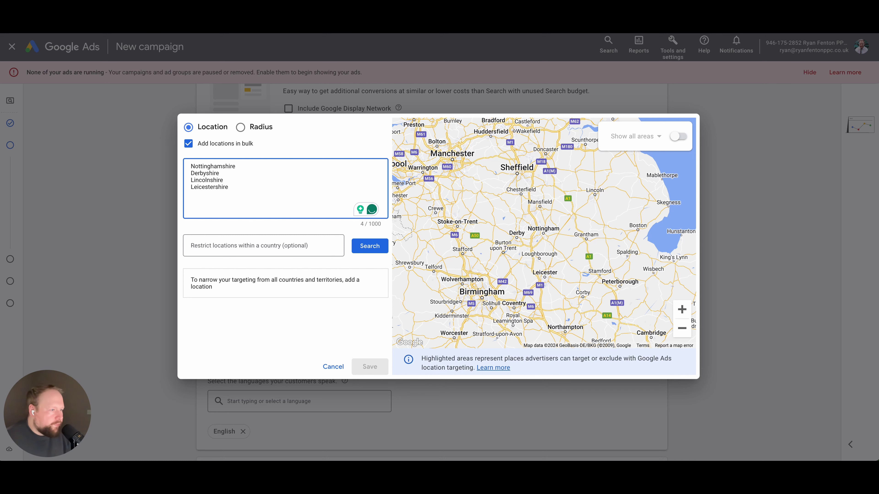
Search for the listed counties, target all four matched locations and save them to the campaign
{"action": "left_click", "coordinate": [375, 255]}
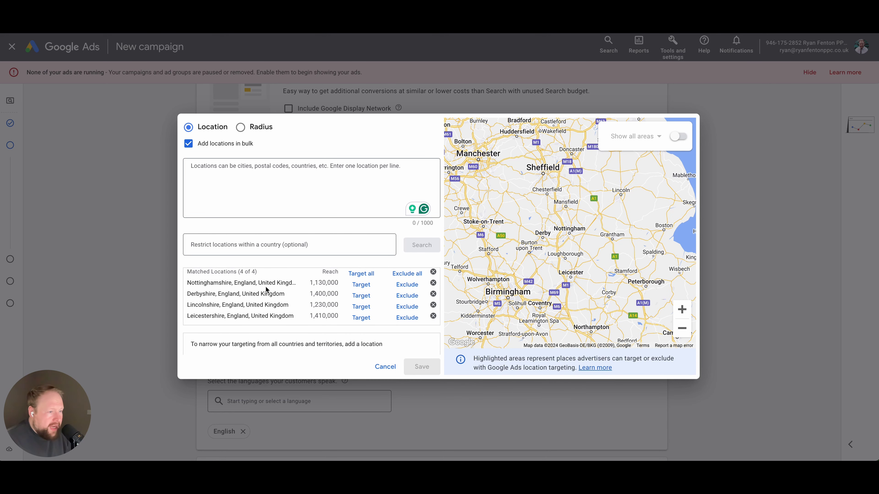
{"action": "left_click", "coordinate": [240, 170]}
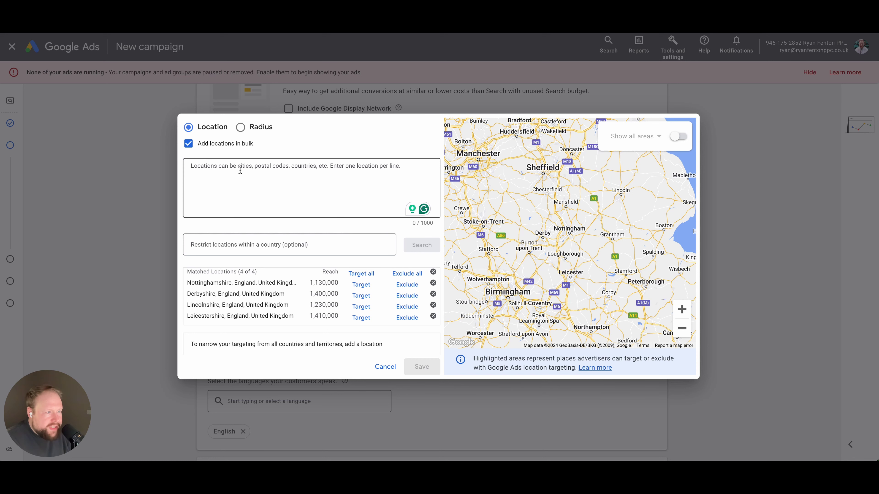
{"action": "left_click", "coordinate": [369, 272]}
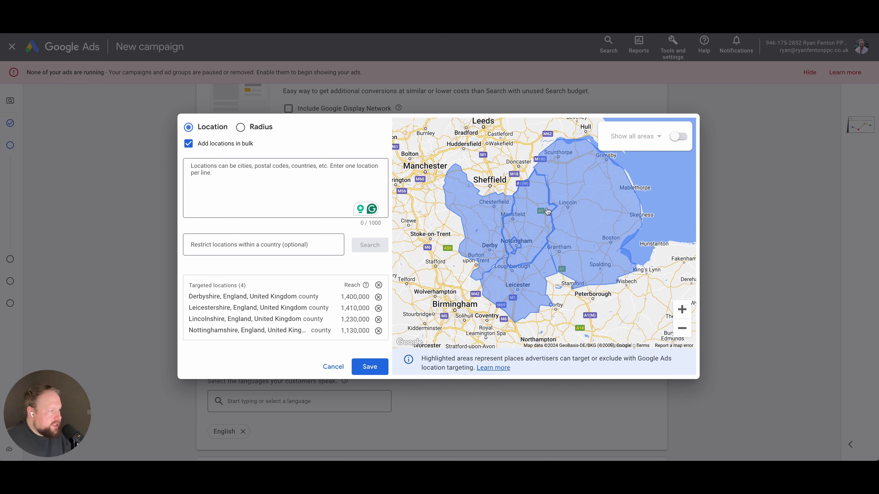
{"action": "left_click", "coordinate": [371, 366]}
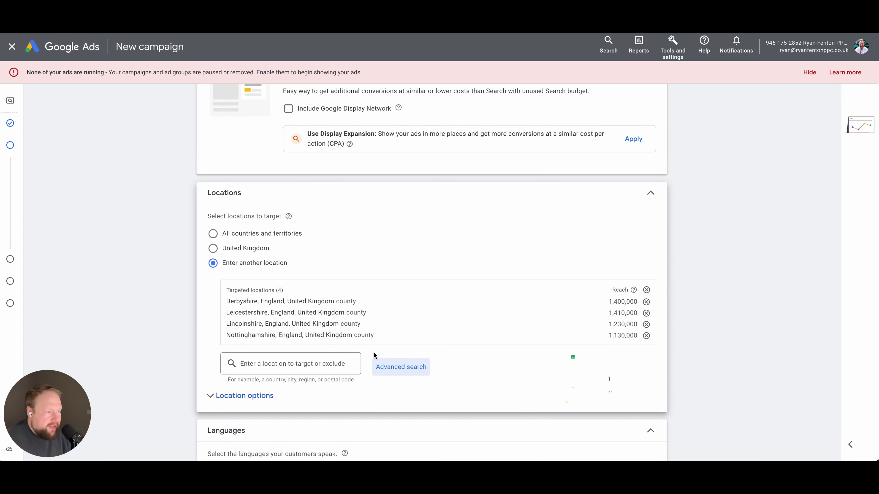
Remove all four targeted counties from the campaign's locations
{"action": "scroll", "coordinate": [342, 258], "scroll_direction": "down", "scroll_amount": 2}
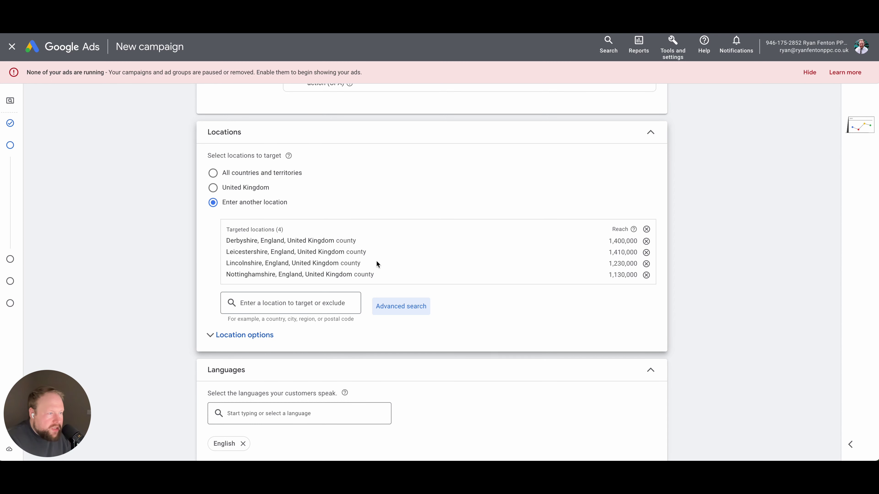
{"action": "left_click", "coordinate": [645, 229]}
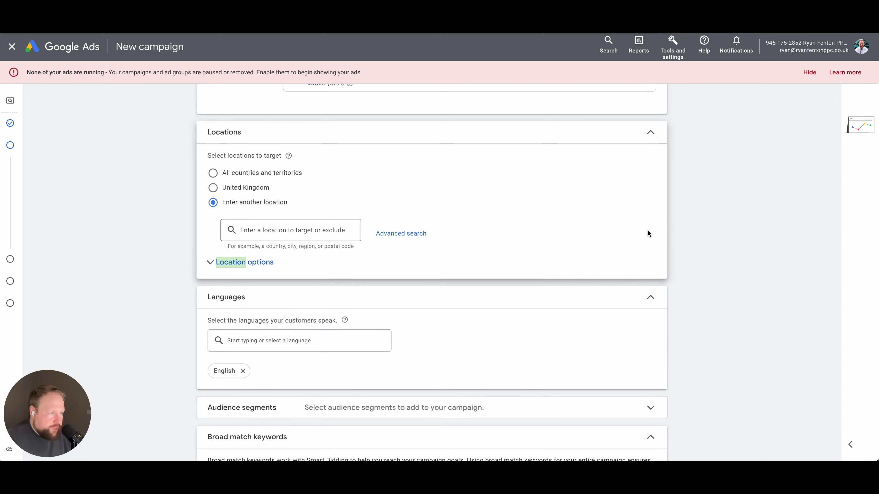
{"action": "left_click", "coordinate": [648, 231]}
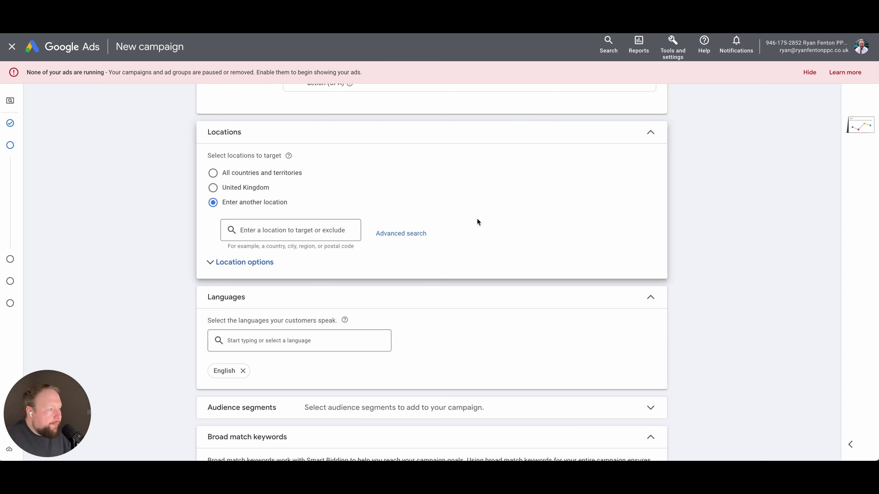
Find Chesterfield, England, United Kingdom with the advanced bulk location search and exclude it
{"action": "left_click", "coordinate": [401, 233]}
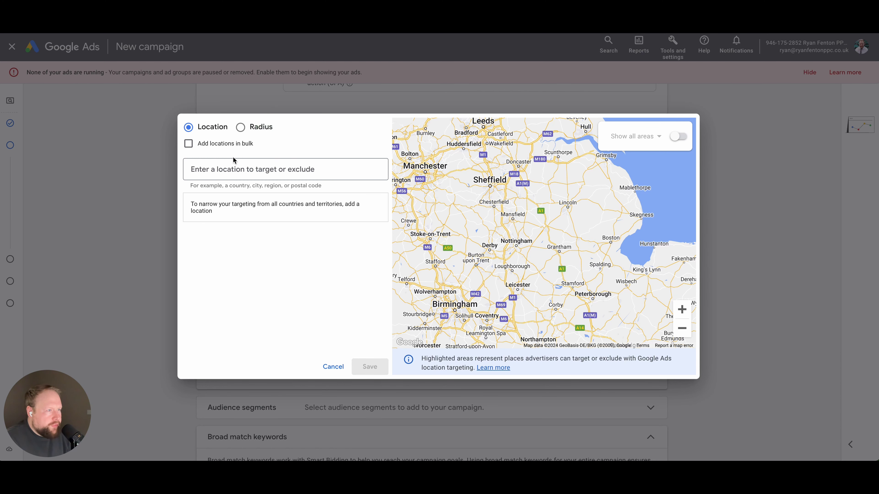
{"action": "left_click", "coordinate": [235, 145]}
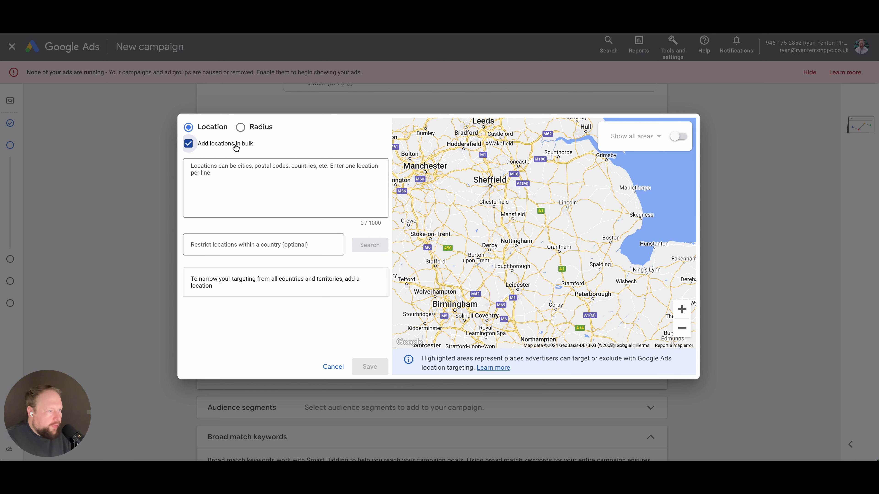
{"action": "left_click", "coordinate": [227, 183]}
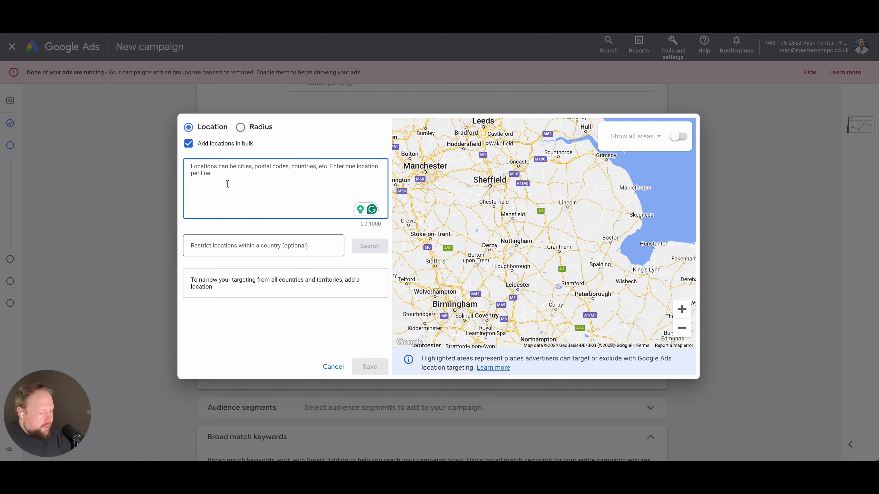
{"action": "left_click", "coordinate": [190, 173]}
{"action": "type", "text": "Che"}
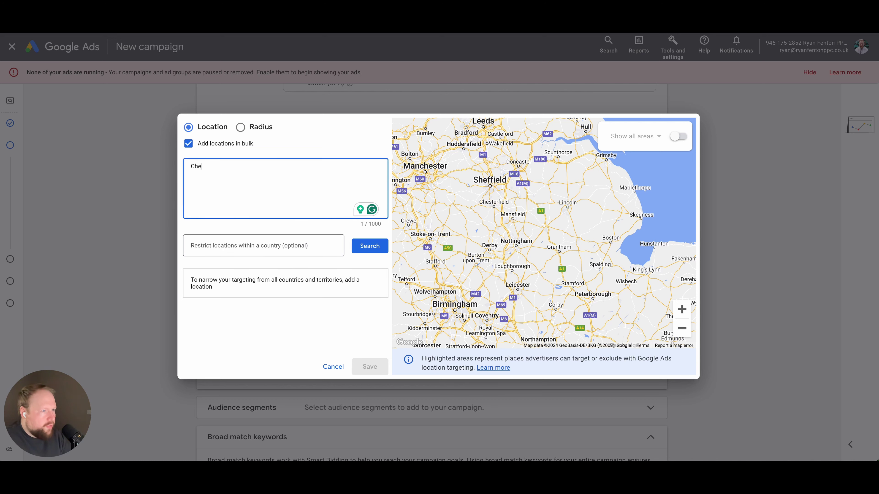
{"action": "type", "text": "sterfield"}
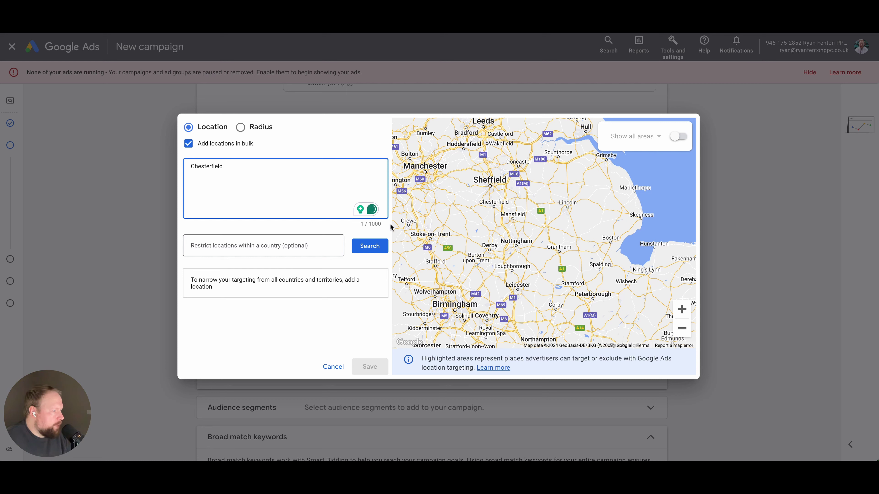
{"action": "left_click", "coordinate": [380, 246]}
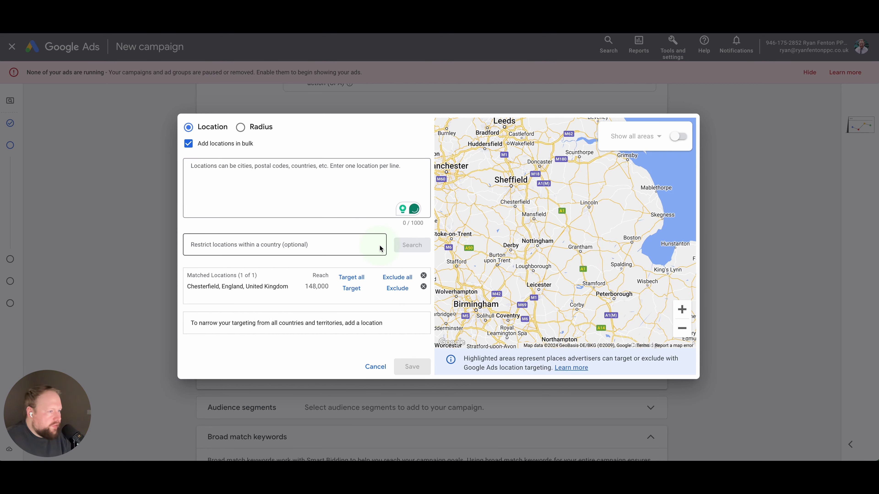
{"action": "left_click", "coordinate": [398, 289]}
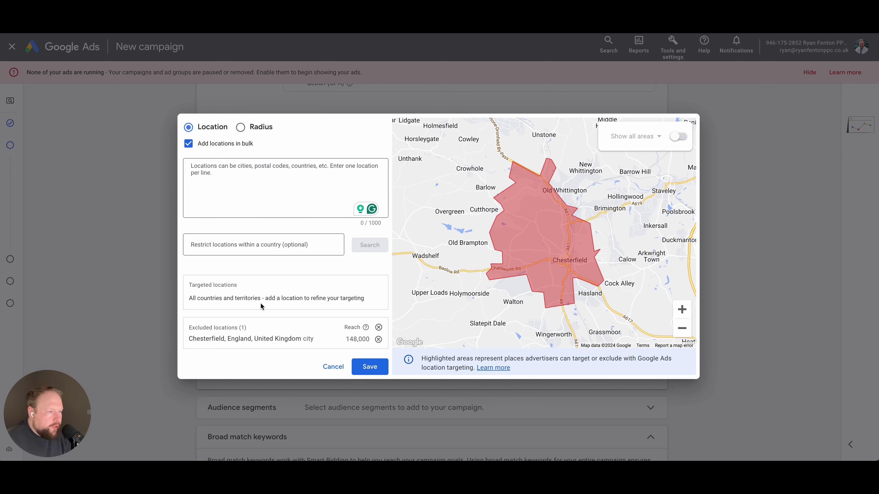
Add United Kingdom as the targeted country alongside the Chesterfield exclusion and save the locations
{"action": "left_click", "coordinate": [242, 239]}
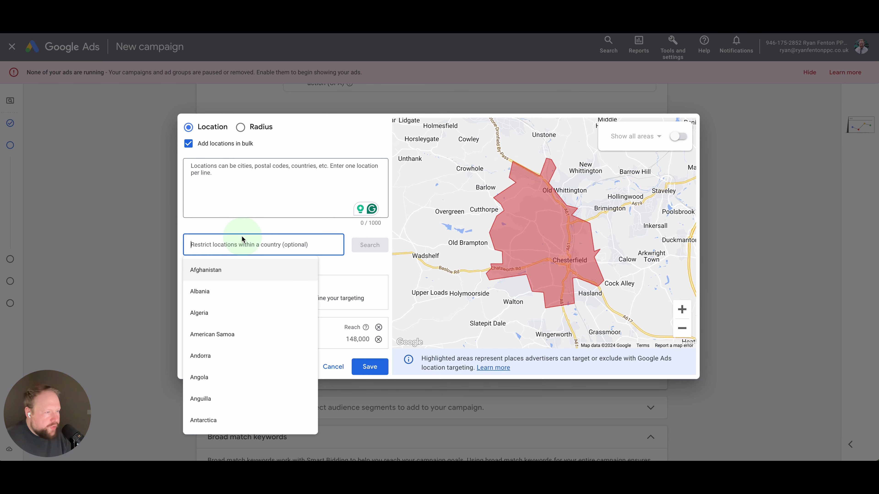
{"action": "left_click", "coordinate": [263, 193]}
{"action": "type", "text": "Unite"}
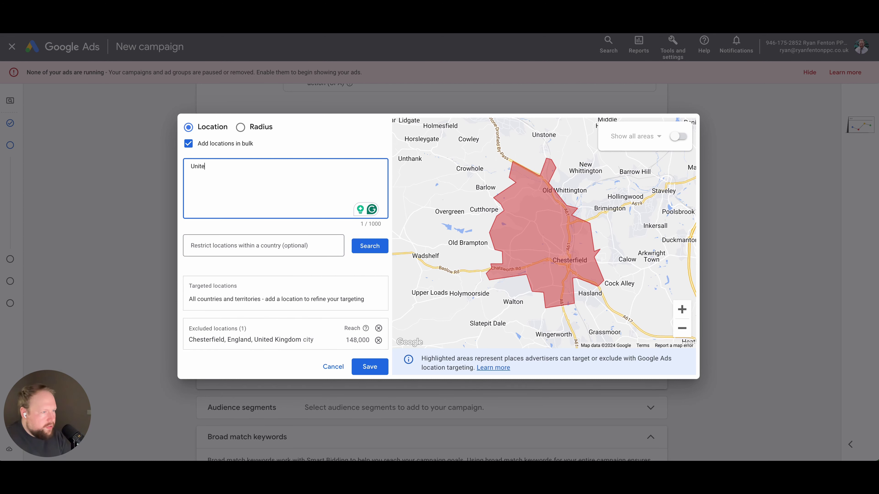
{"action": "type", "text": "d Kingdom"}
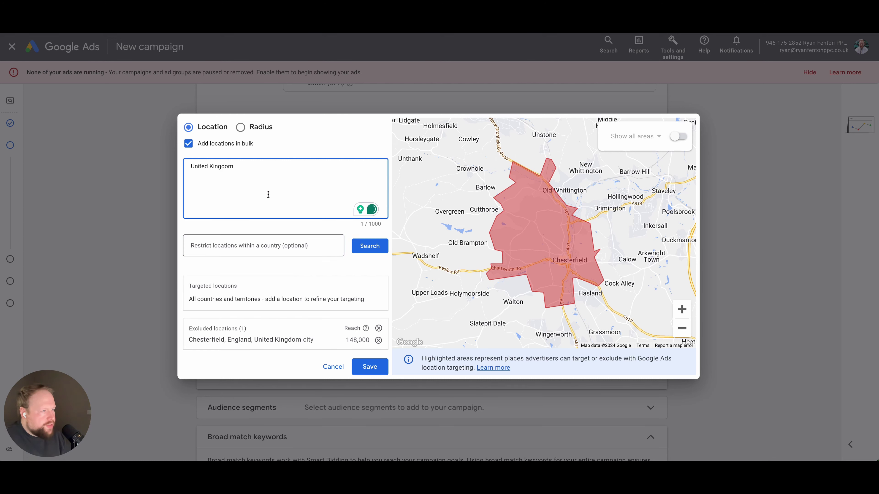
{"action": "left_click", "coordinate": [369, 246]}
{"action": "left_click", "coordinate": [324, 289]}
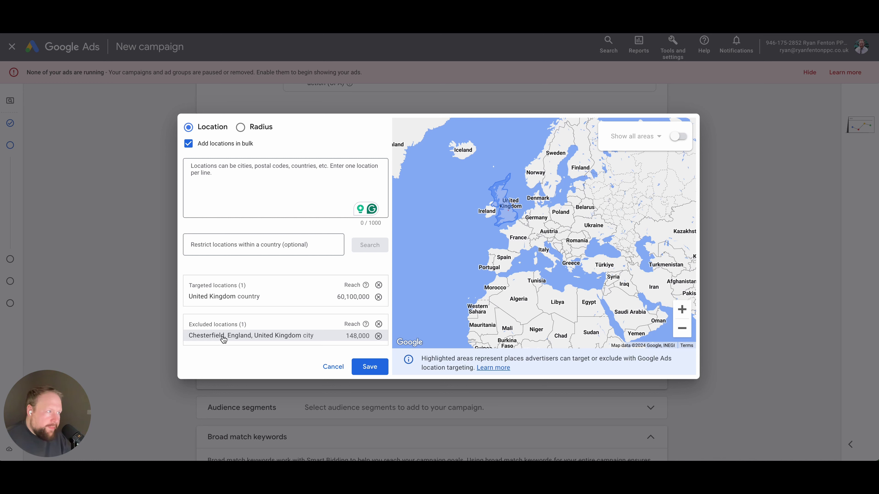
{"action": "left_click", "coordinate": [358, 366]}
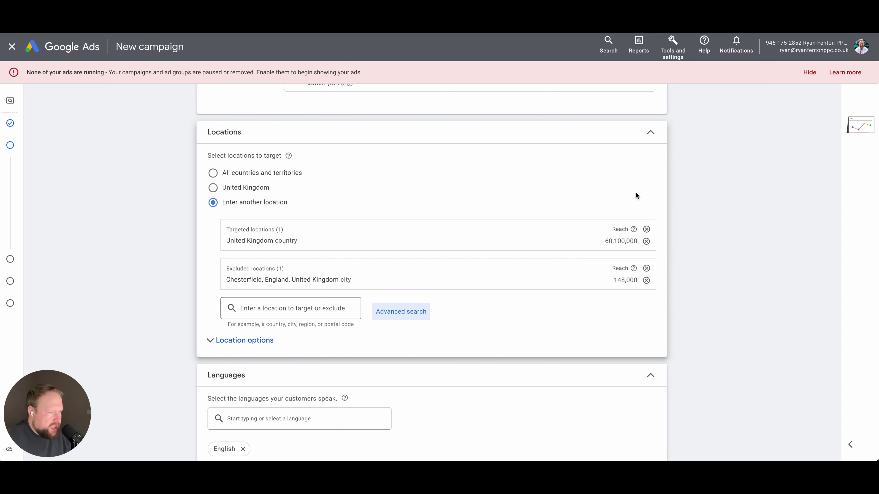
Clear the United Kingdom target and the Chesterfield exclusion from the campaign's locations
{"action": "left_click", "coordinate": [646, 229]}
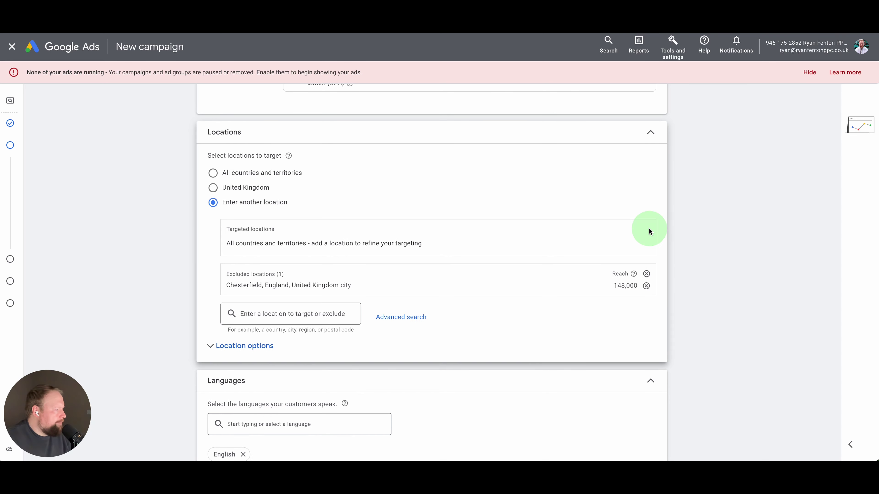
{"action": "left_click", "coordinate": [646, 274]}
{"action": "left_click", "coordinate": [477, 296]}
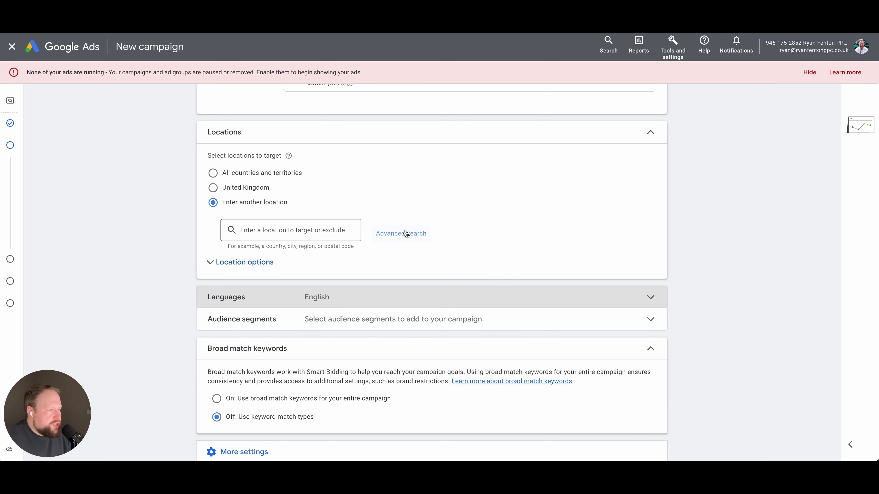
Choose United Kingdom as the location to target and expand the location options
{"action": "left_click", "coordinate": [254, 187]}
{"action": "left_click", "coordinate": [254, 222]}
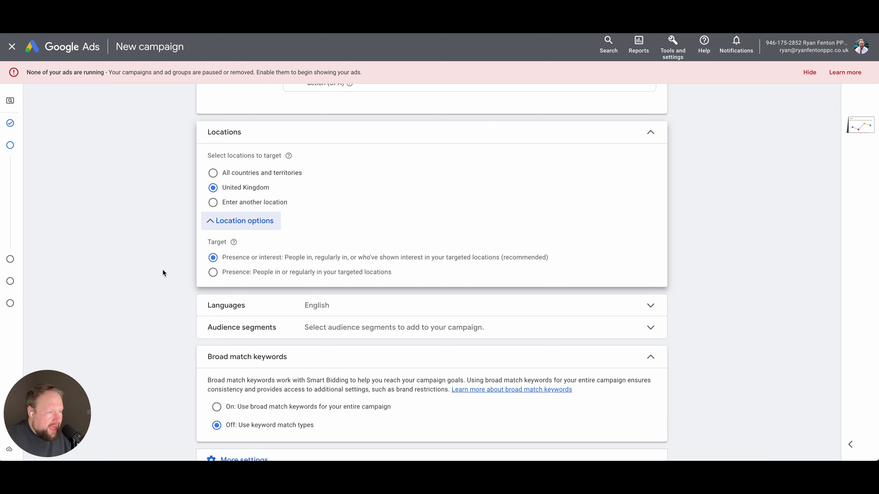
Set the location option to Presence: People in or regularly in your targeted locations
{"action": "left_click", "coordinate": [212, 220]}
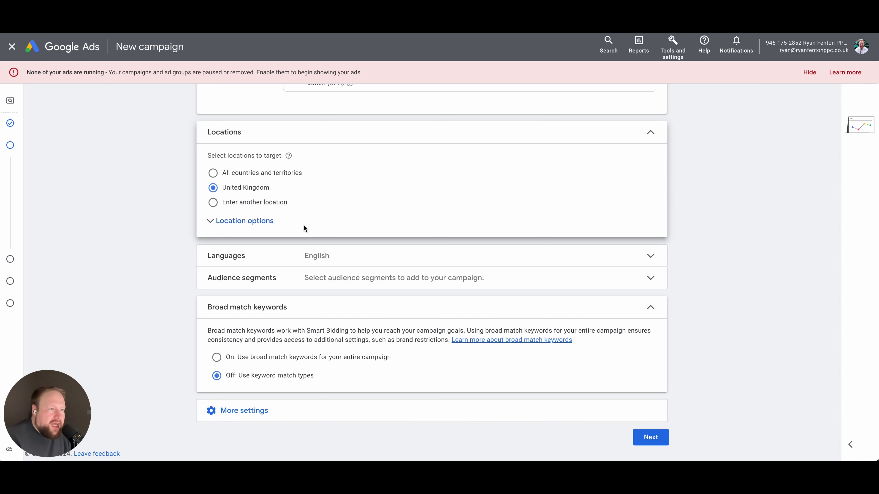
{"action": "left_click", "coordinate": [274, 220]}
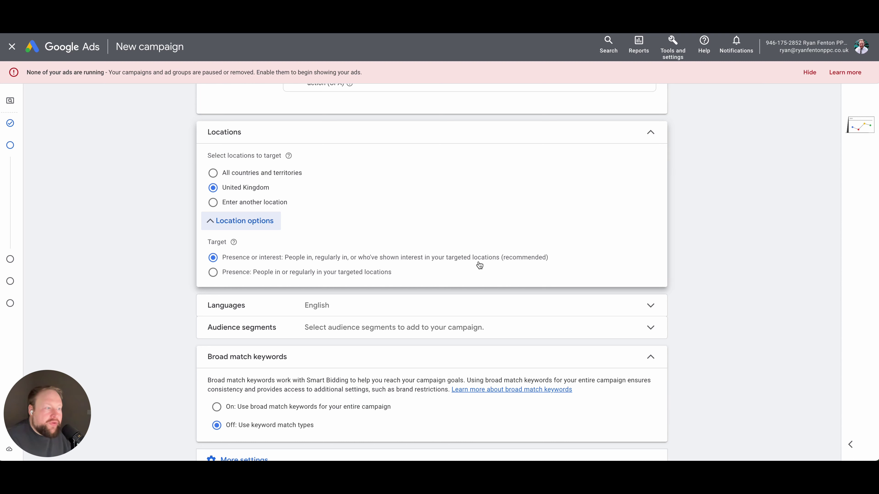
{"action": "left_click_drag", "start_coordinate": [401, 260], "coordinate": [452, 263]}
{"action": "left_click", "coordinate": [461, 263]}
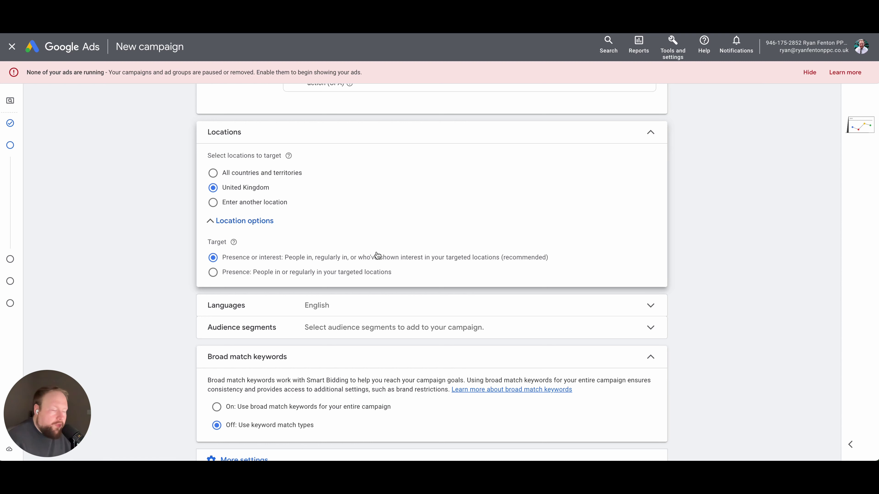
{"action": "left_click", "coordinate": [222, 274]}
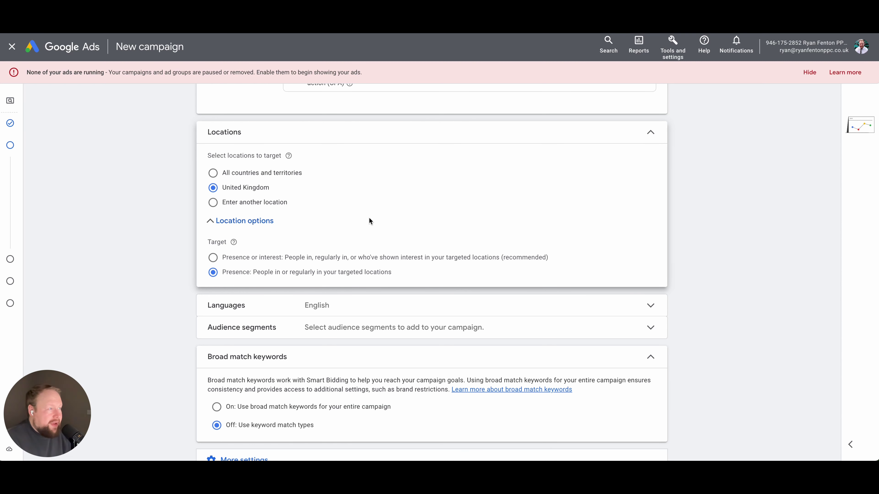
{"action": "left_click", "coordinate": [258, 222]}
{"action": "left_click", "coordinate": [266, 224]}
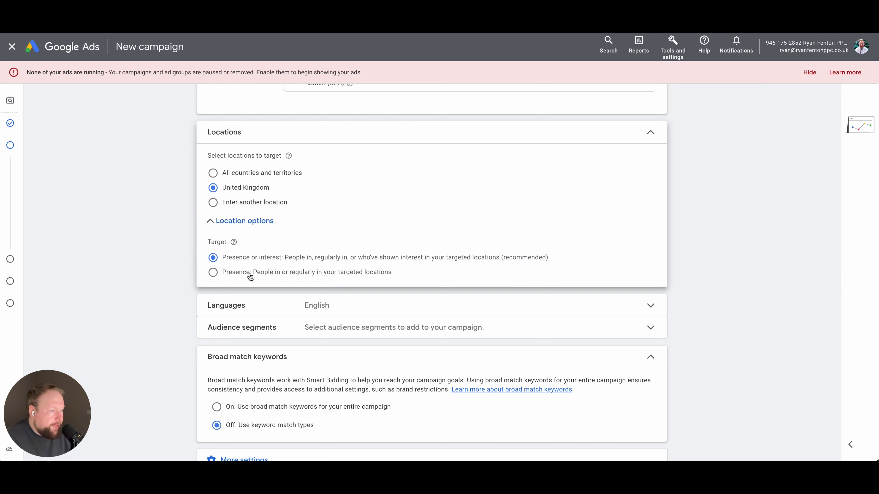
{"action": "left_click", "coordinate": [251, 275]}
{"action": "left_click", "coordinate": [254, 223]}
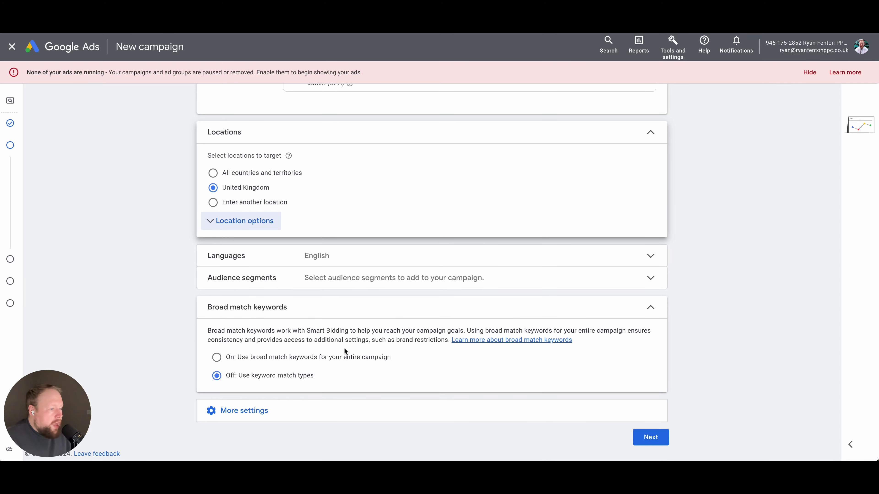
Reveal the additional campaign settings, review them, and proceed to keywords and ads
{"action": "left_click", "coordinate": [324, 409]}
{"action": "scroll", "coordinate": [194, 346], "scroll_direction": "down", "scroll_amount": 3}
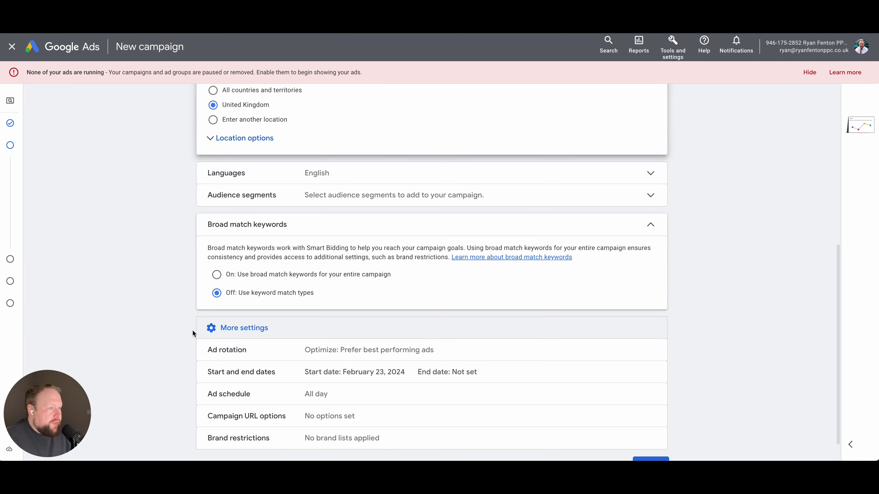
{"action": "scroll", "coordinate": [192, 333], "scroll_direction": "down", "scroll_amount": 1}
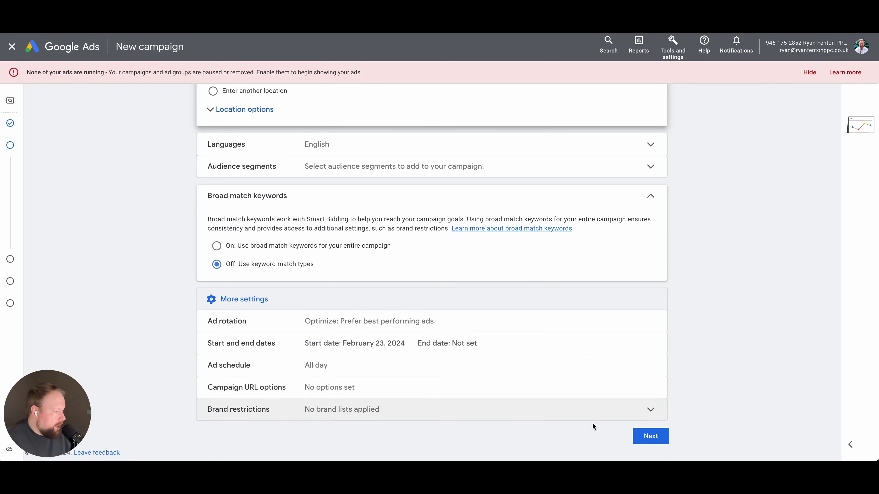
{"action": "left_click", "coordinate": [649, 438]}
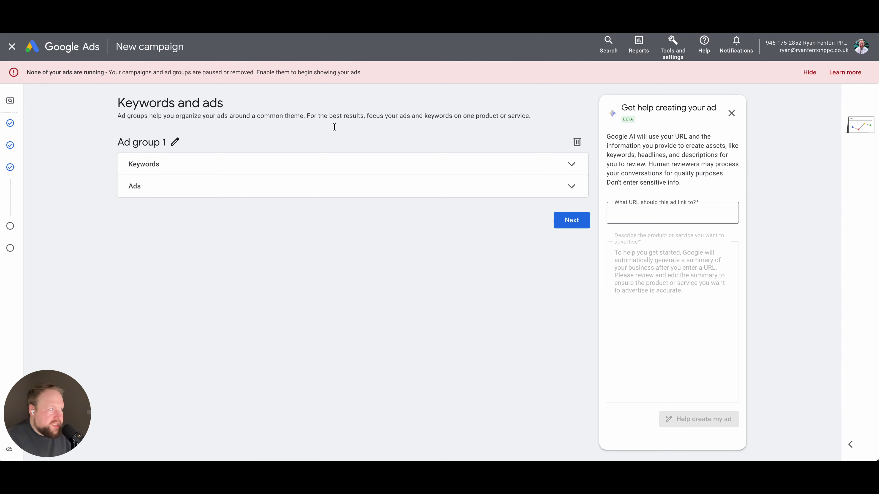
Skip keywords and ads, set the average daily budget to £0.01 and continue to the campaign review
{"action": "left_click", "coordinate": [580, 228]}
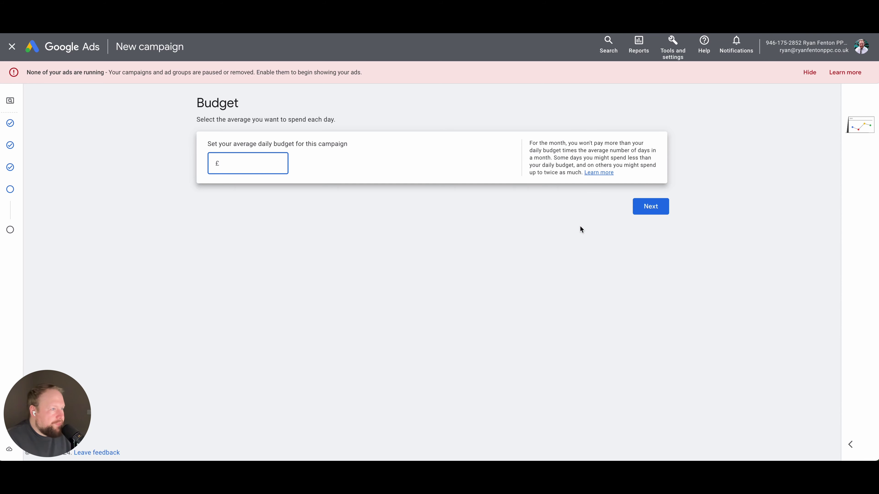
{"action": "type", "text": "0.01"}
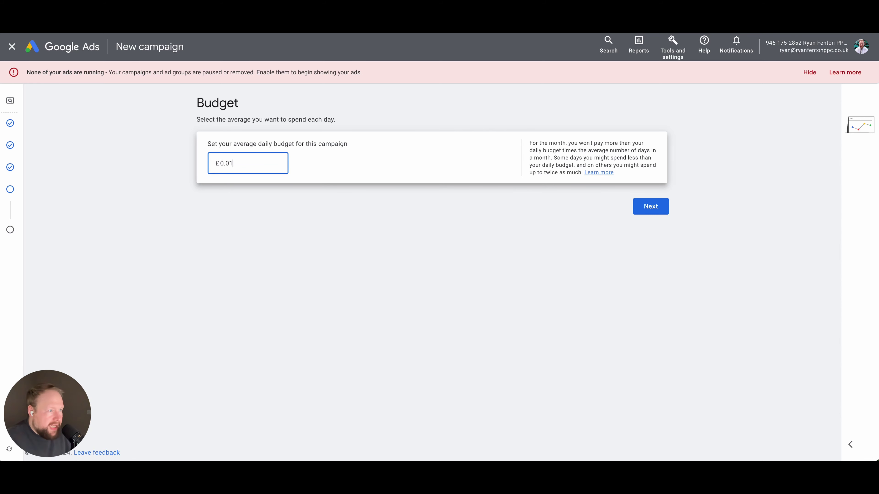
{"action": "left_click", "coordinate": [555, 247]}
{"action": "left_click", "coordinate": [657, 244]}
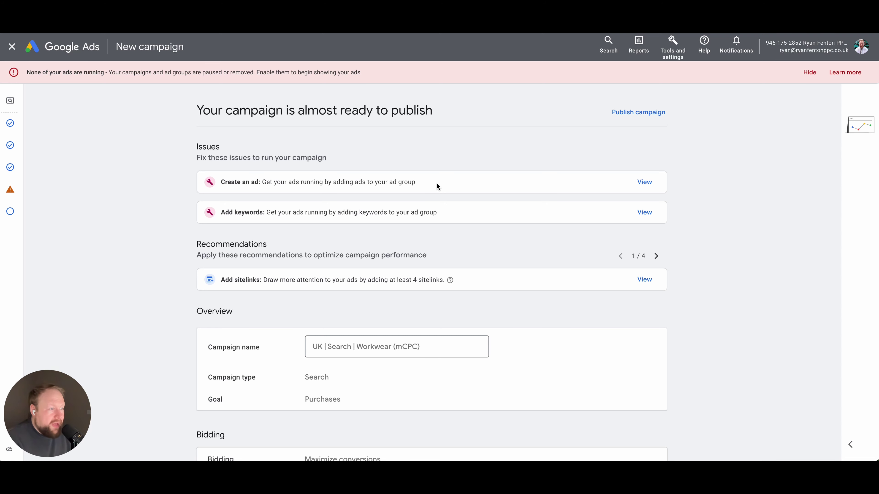
Review the campaign summary and publish the campaign despite its missing ads and keywords
{"action": "scroll", "coordinate": [154, 229], "scroll_direction": "down", "scroll_amount": 10}
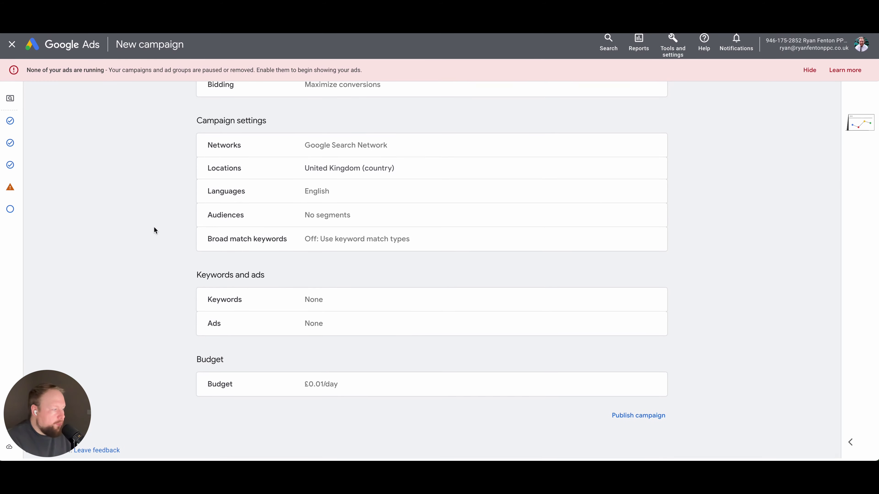
{"action": "scroll", "coordinate": [154, 228], "scroll_direction": "up", "scroll_amount": 5}
{"action": "scroll", "coordinate": [154, 228], "scroll_direction": "up", "scroll_amount": 6}
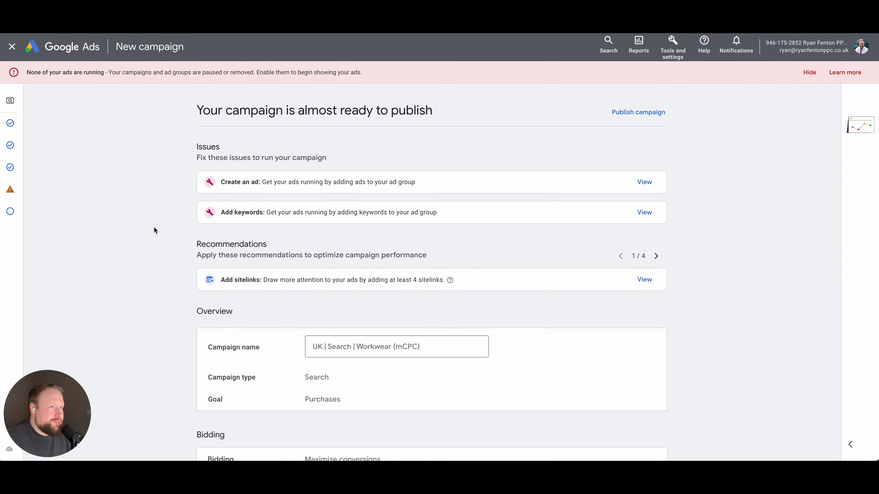
{"action": "left_click", "coordinate": [627, 111]}
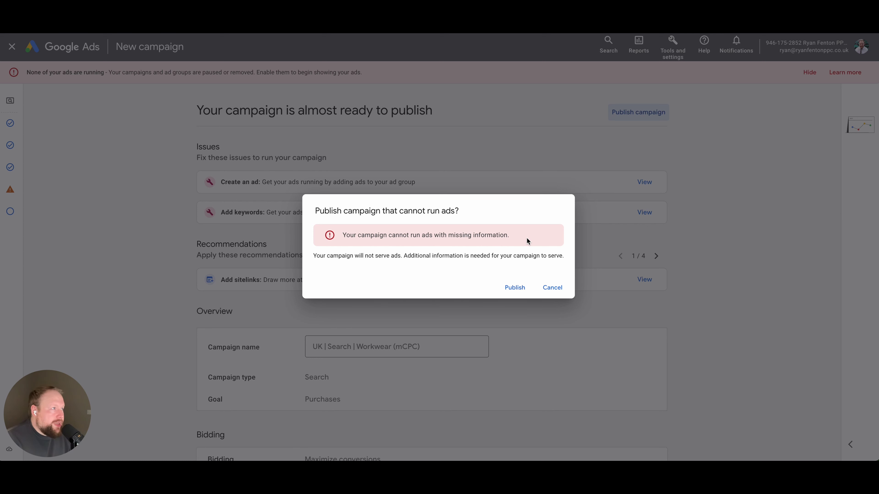
{"action": "left_click", "coordinate": [519, 287]}
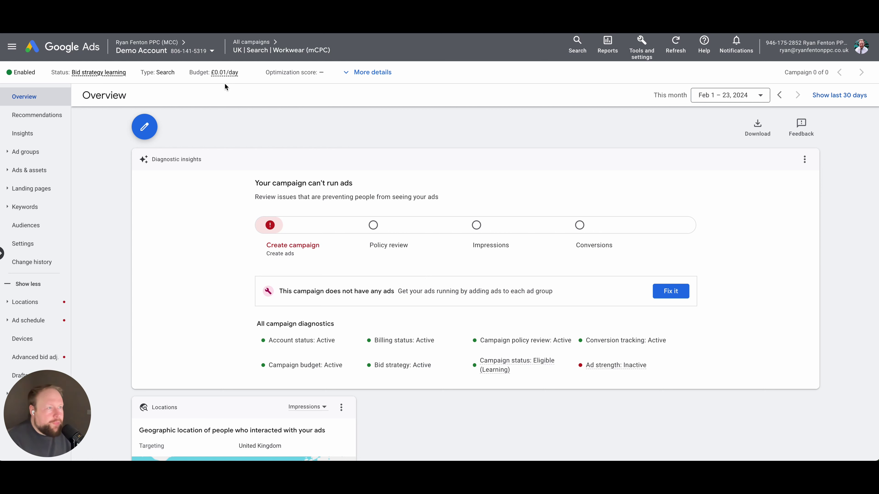
In the published campaign's settings, confirm Presence as the United Kingdom location option and save the locations
{"action": "mouse_move", "coordinate": [225, 75]}
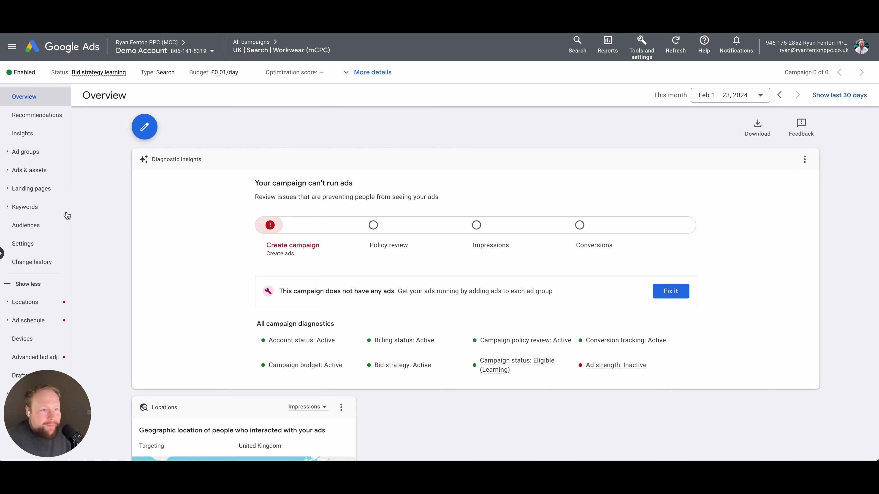
{"action": "left_click", "coordinate": [36, 255]}
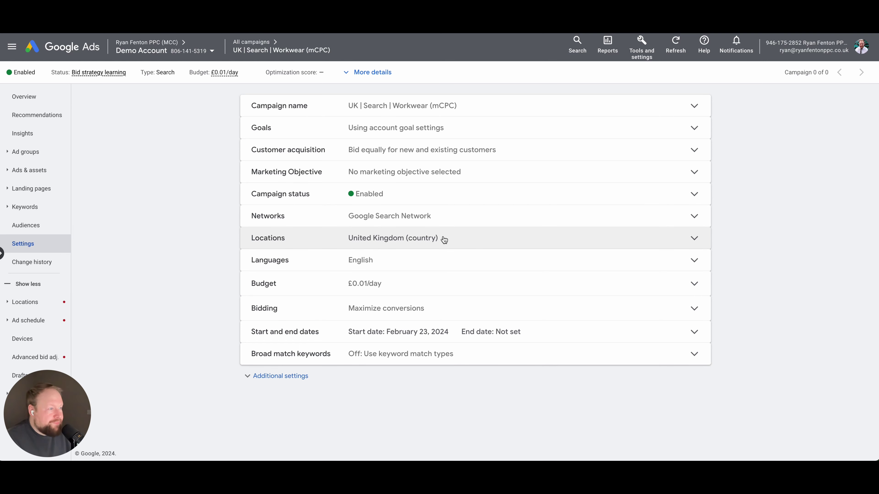
{"action": "left_click", "coordinate": [385, 241]}
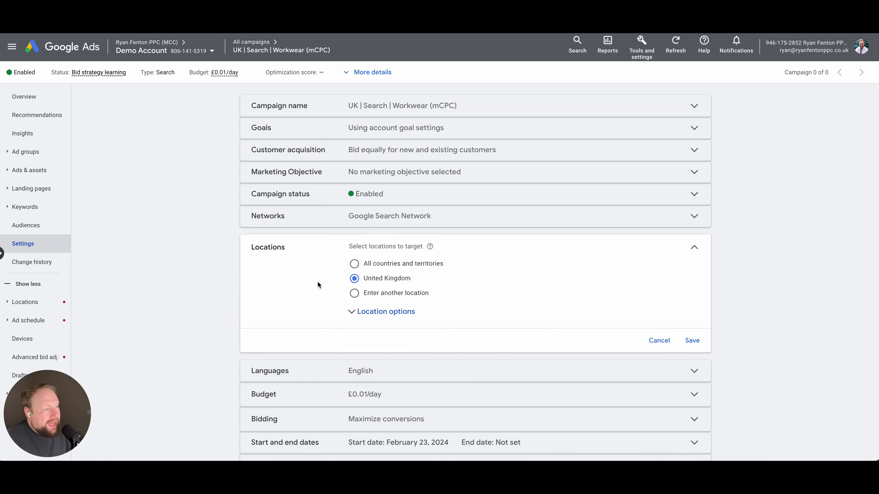
{"action": "left_click", "coordinate": [363, 312]}
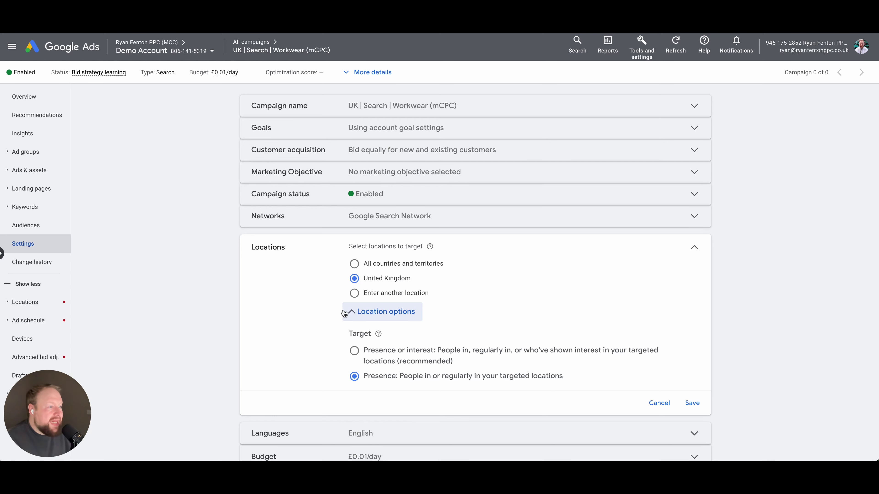
{"action": "scroll", "coordinate": [233, 285], "scroll_direction": "down", "scroll_amount": 2}
{"action": "left_click", "coordinate": [405, 305]}
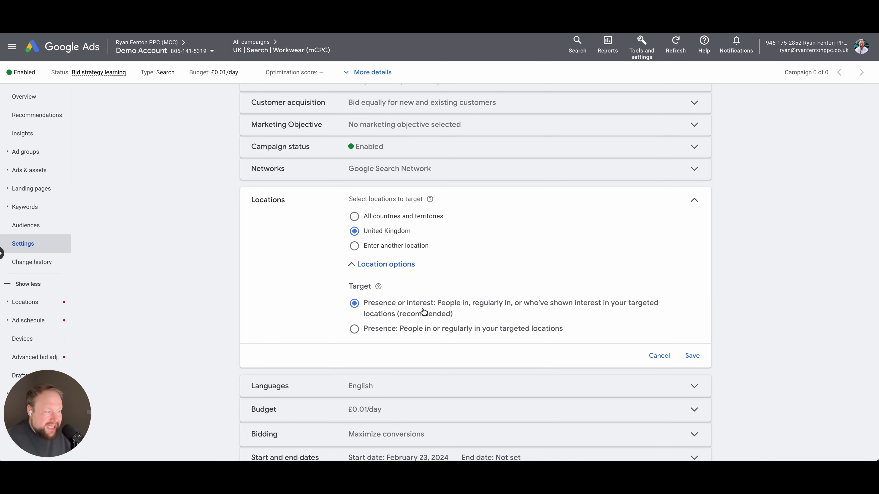
{"action": "left_click", "coordinate": [430, 331]}
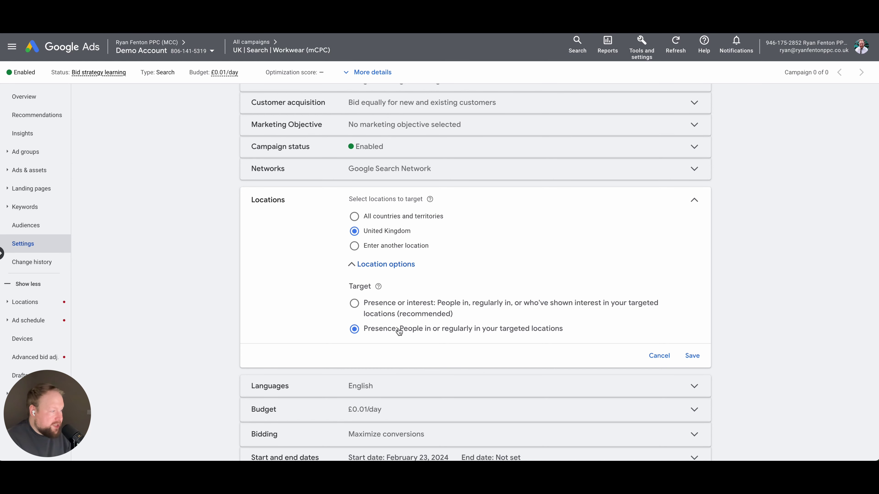
{"action": "left_click", "coordinate": [403, 264]}
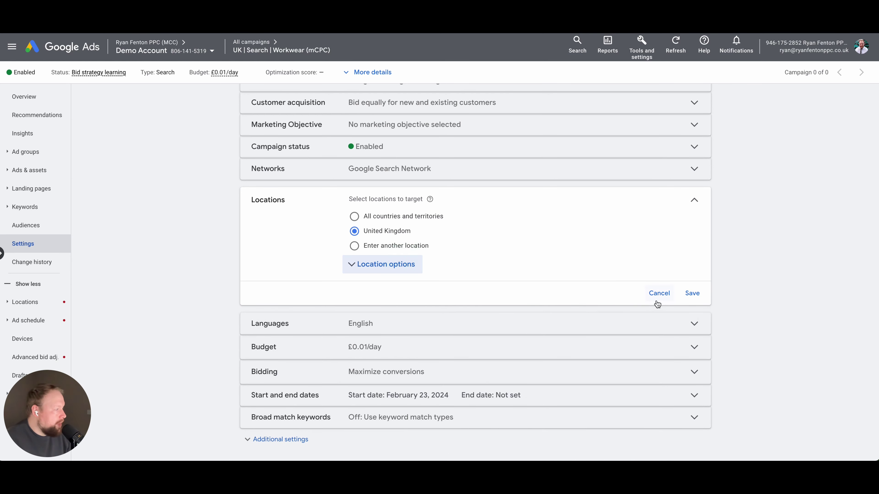
{"action": "left_click", "coordinate": [692, 293]}
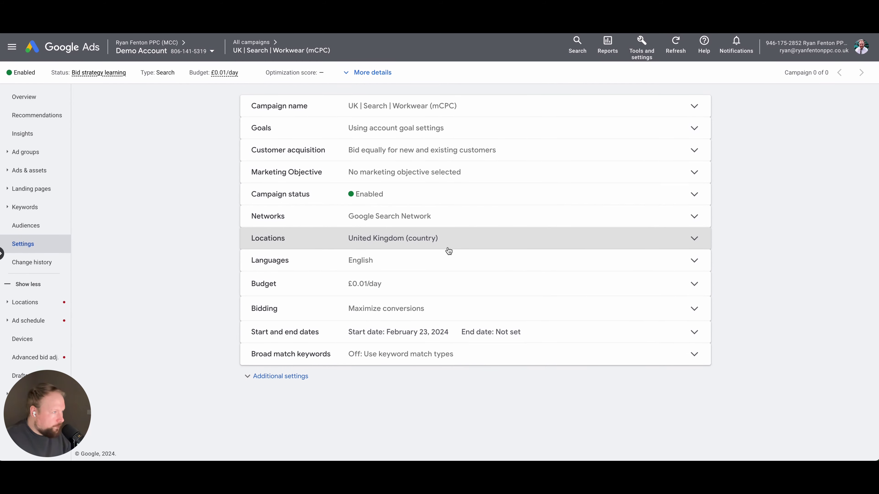
Switch the campaign to campaign-specific goal settings with Purchases (Website) as its goal and save
{"action": "left_click", "coordinate": [419, 137]}
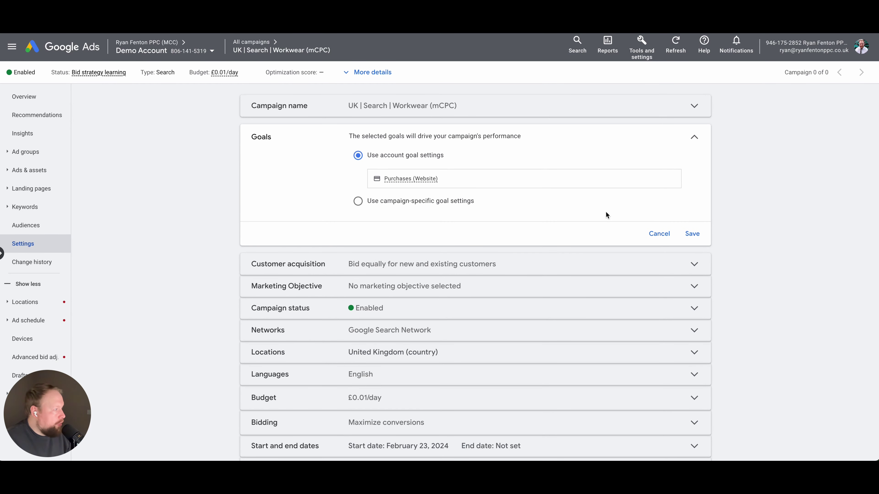
{"action": "left_click", "coordinate": [387, 204]}
{"action": "left_click", "coordinate": [397, 189]}
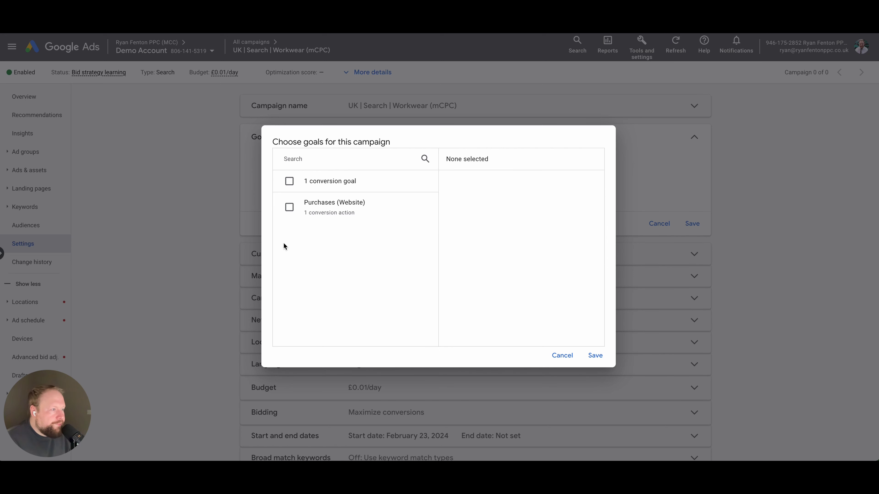
{"action": "left_click", "coordinate": [289, 208]}
{"action": "left_click", "coordinate": [595, 355]}
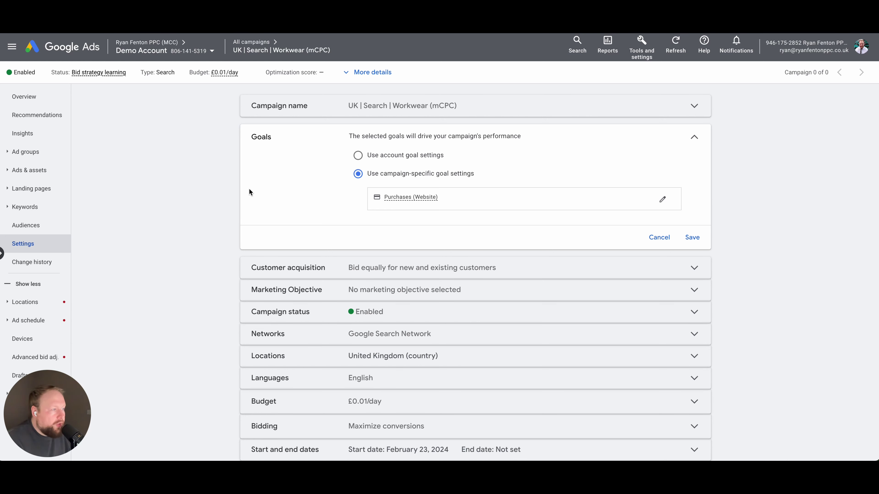
{"action": "left_click", "coordinate": [693, 239]}
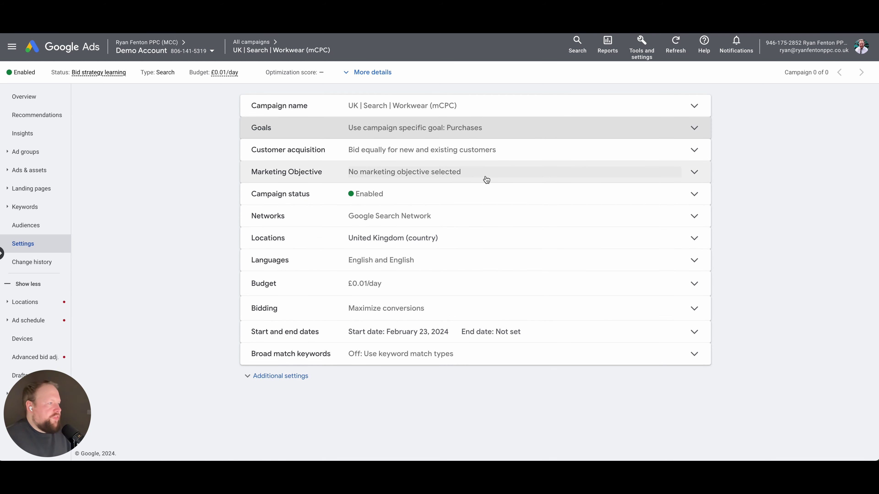
Look over the campaign's marketing objective choices and close them without changes
{"action": "left_click", "coordinate": [485, 179]}
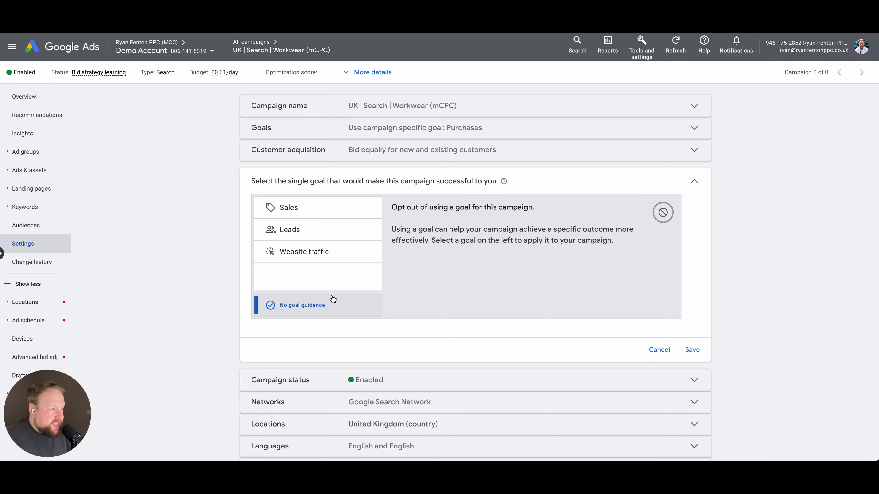
{"action": "left_click", "coordinate": [661, 350]}
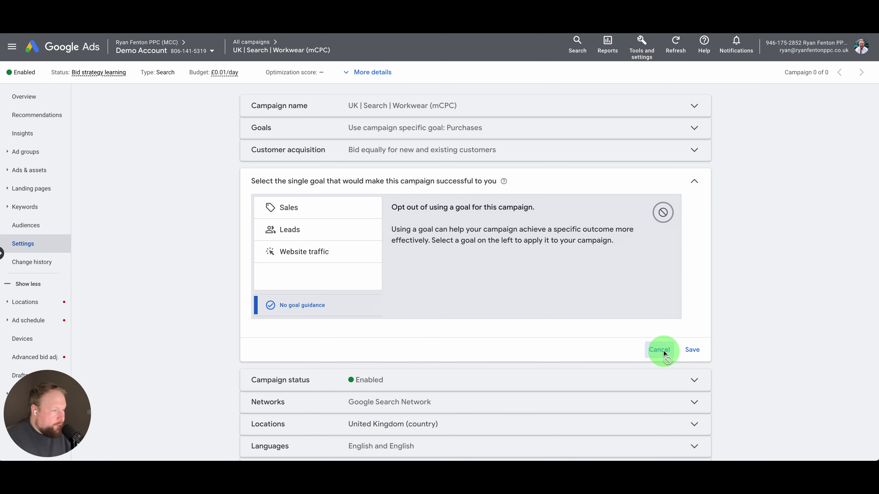
{"action": "left_click", "coordinate": [202, 265]}
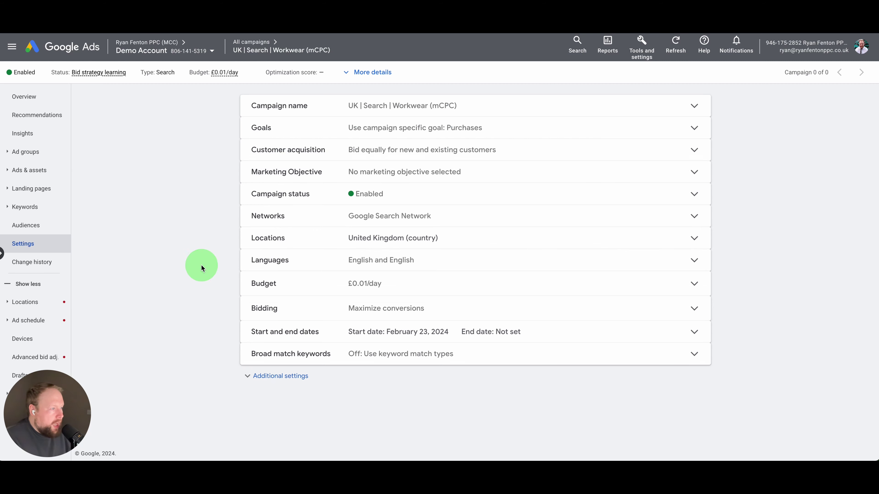
Try including Google search partners and the Display Network in the campaign's networks, clear both options, and cancel the edit
{"action": "left_click", "coordinate": [350, 222]}
{"action": "left_click", "coordinate": [457, 335]}
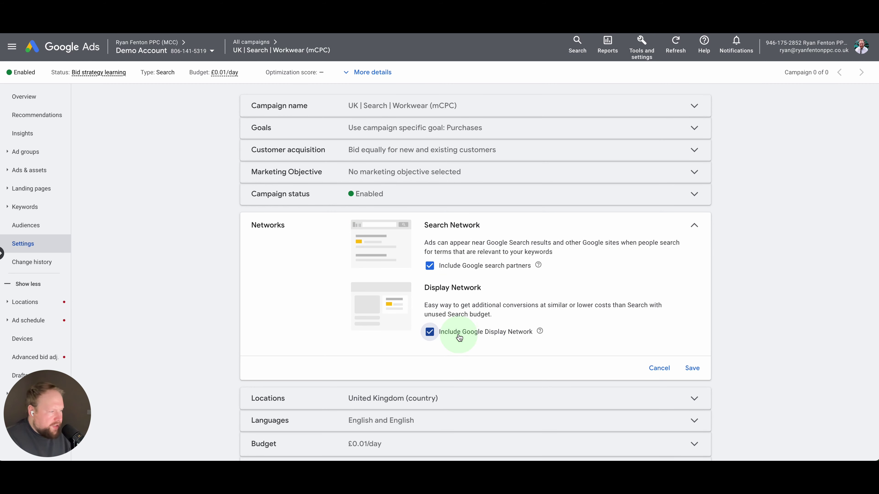
{"action": "left_click", "coordinate": [473, 265]}
{"action": "left_click", "coordinate": [479, 342]}
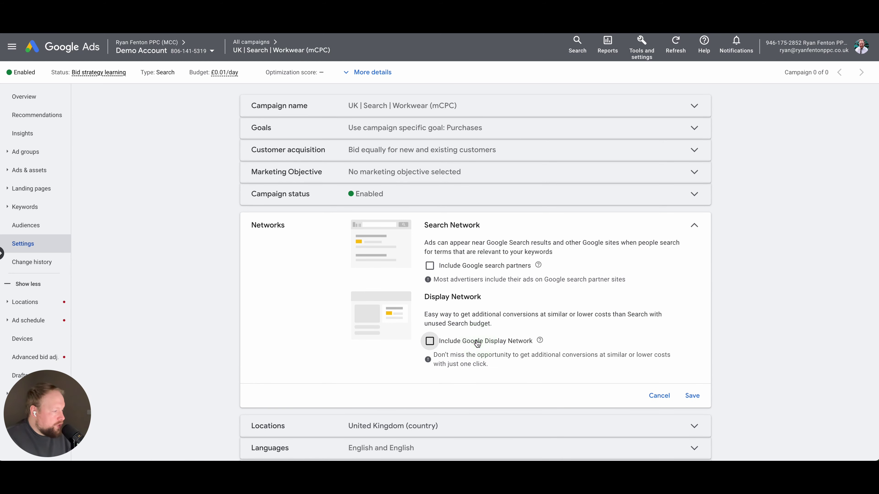
{"action": "left_click", "coordinate": [653, 395]}
{"action": "left_click", "coordinate": [470, 212]}
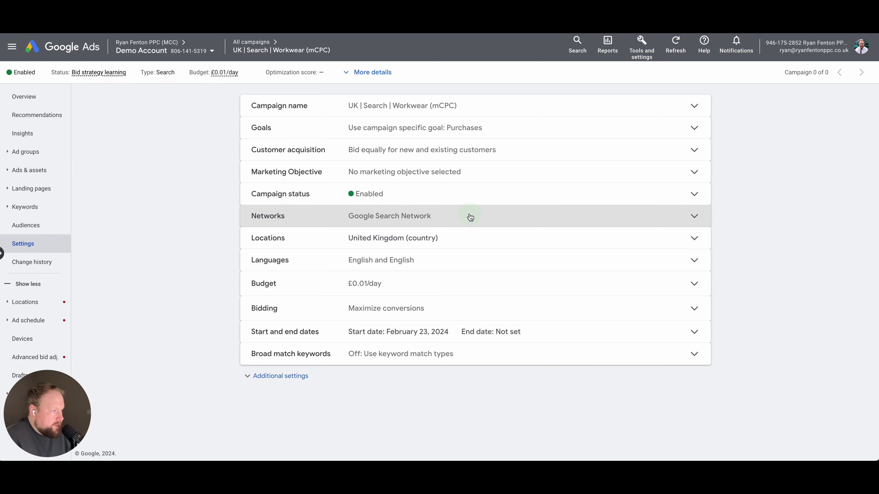
{"action": "left_click", "coordinate": [657, 368]}
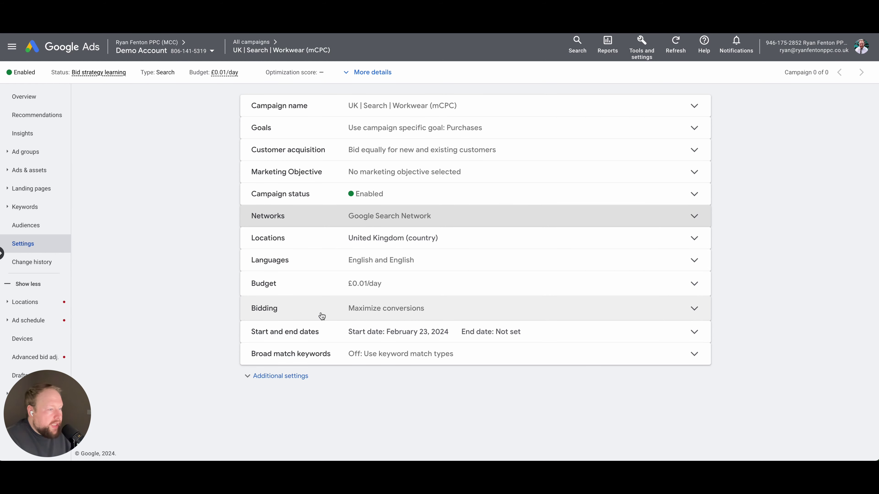
Open the campaign's bid strategy for changing and look over the available optimization focus options
{"action": "left_click", "coordinate": [370, 311]}
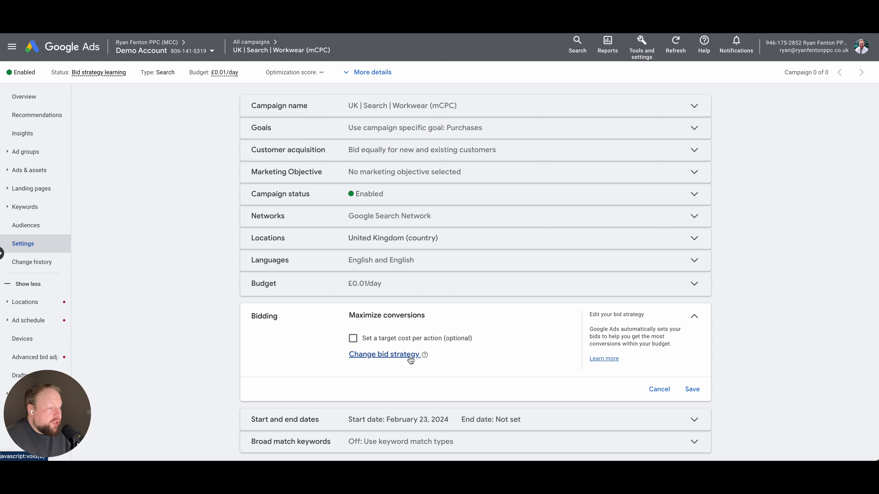
{"action": "left_click", "coordinate": [411, 359]}
{"action": "scroll", "coordinate": [409, 353], "scroll_direction": "down", "scroll_amount": 2}
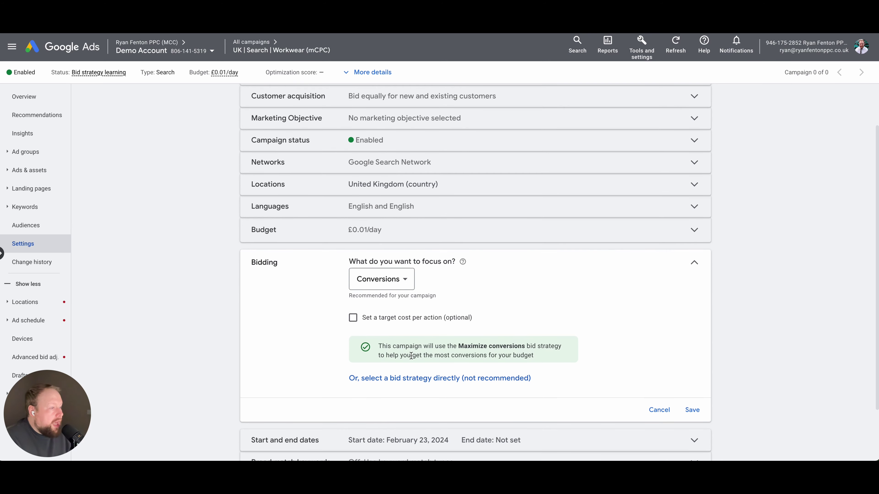
{"action": "left_click", "coordinate": [392, 280]}
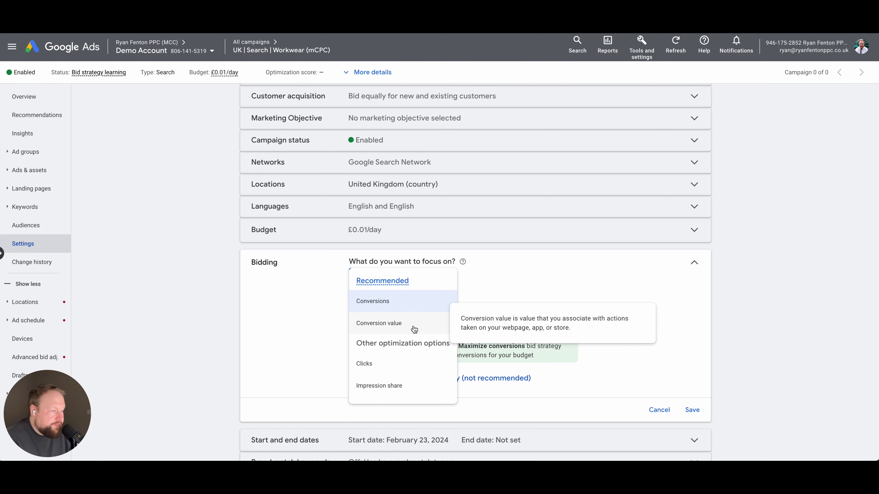
{"action": "left_click", "coordinate": [286, 339]}
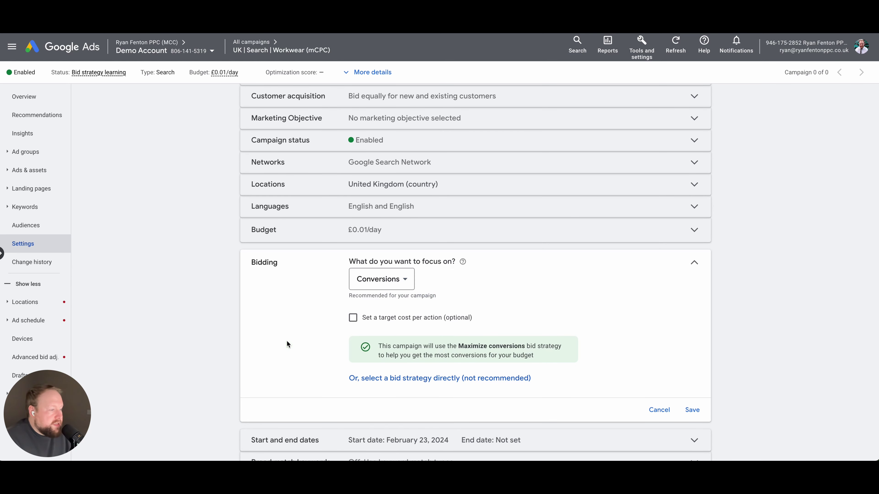
{"action": "scroll", "coordinate": [412, 331], "scroll_direction": "down", "scroll_amount": 1}
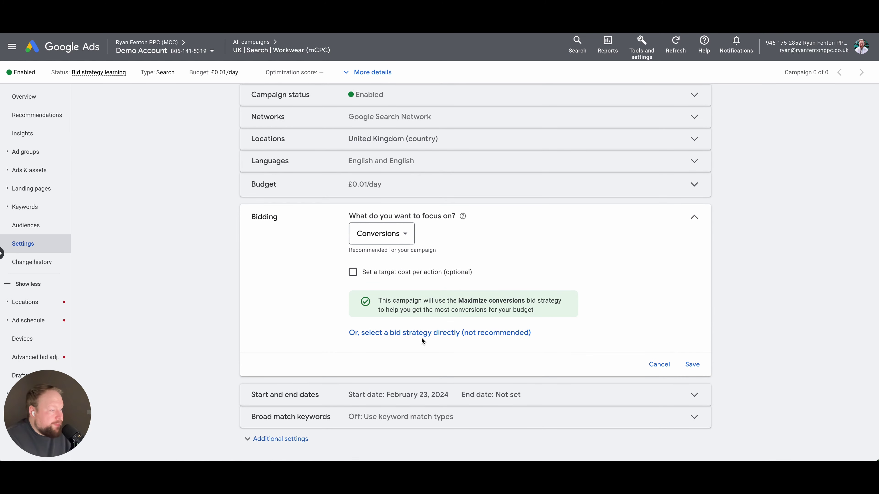
Select Manual CPC directly as the campaign's bid strategy, turn off Enhanced CPC, and save the bidding
{"action": "left_click", "coordinate": [490, 334]}
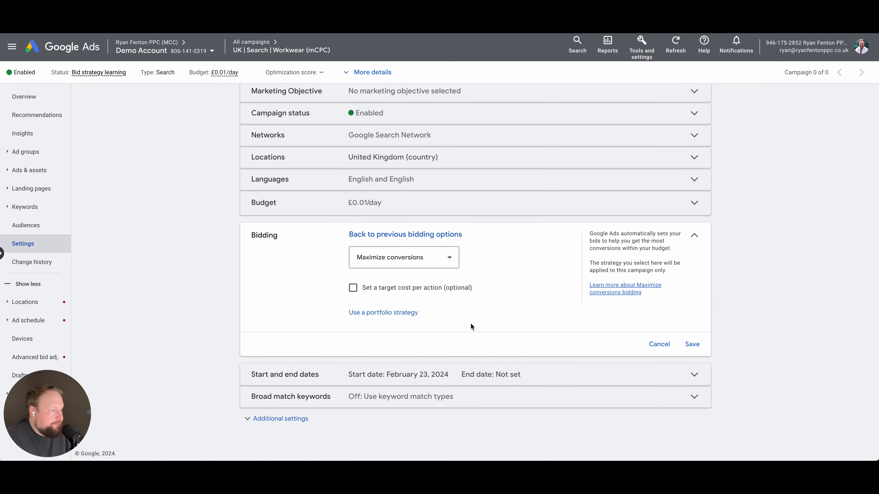
{"action": "left_click", "coordinate": [415, 258]}
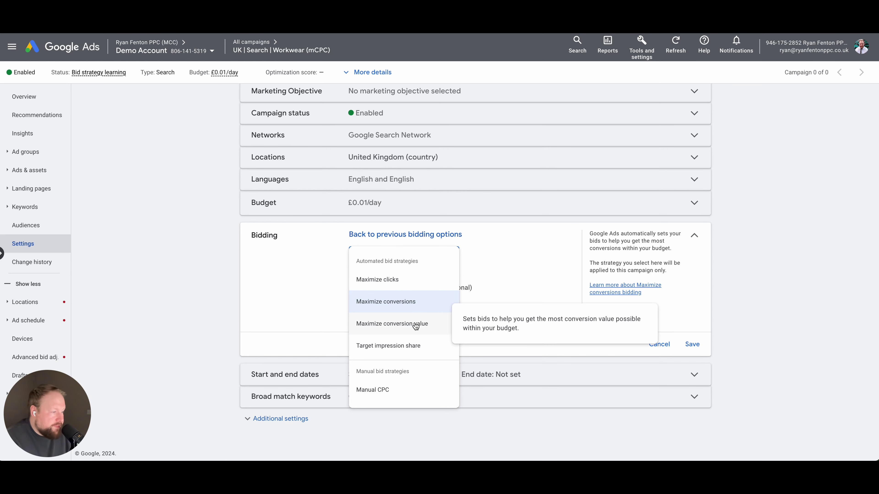
{"action": "left_click", "coordinate": [378, 391]}
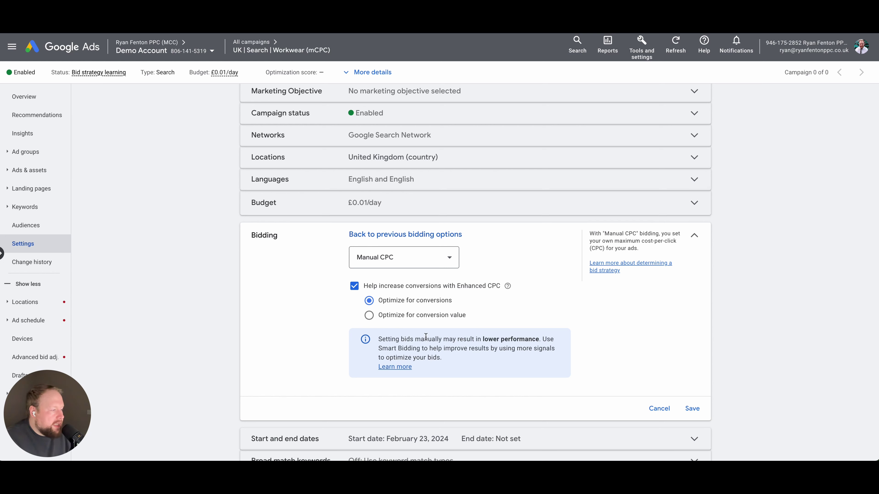
{"action": "left_click", "coordinate": [448, 292]}
{"action": "left_click", "coordinate": [262, 316]}
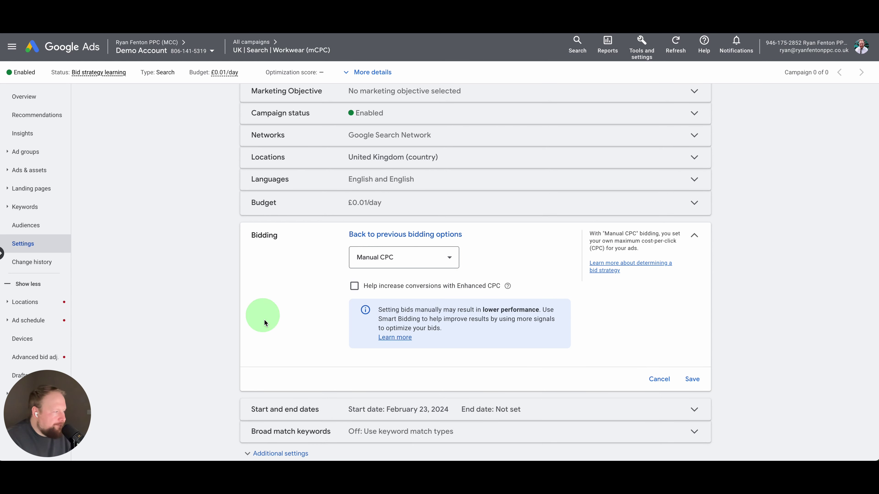
{"action": "left_click", "coordinate": [692, 379]}
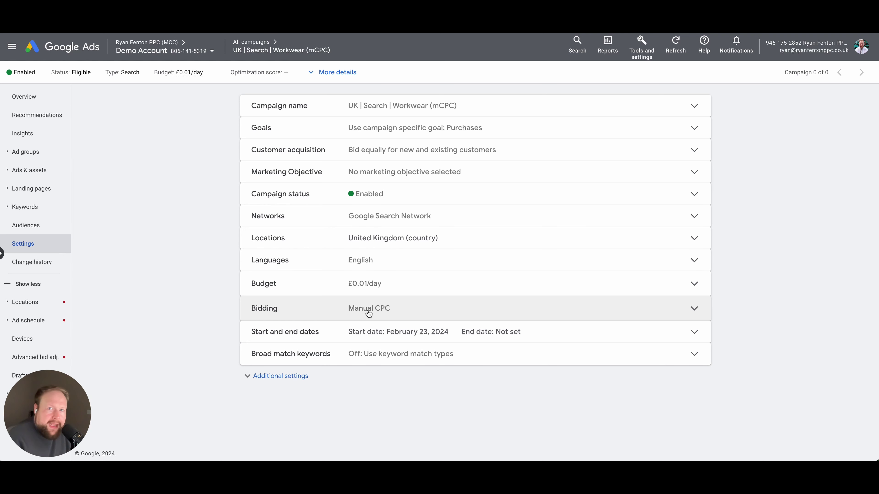
Reopen the campaign's bidding settings and examine the automated bid strategies, especially Maximize clicks, without choosing one
{"action": "left_click", "coordinate": [369, 313]}
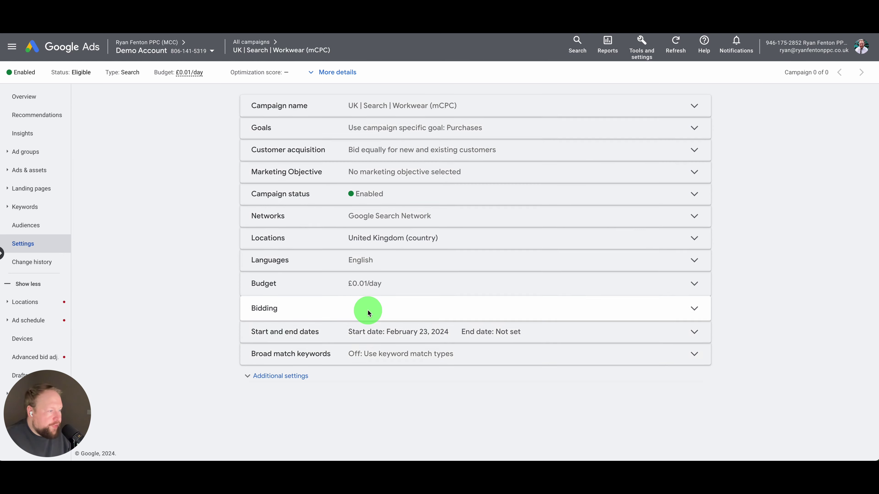
{"action": "left_click", "coordinate": [382, 350]}
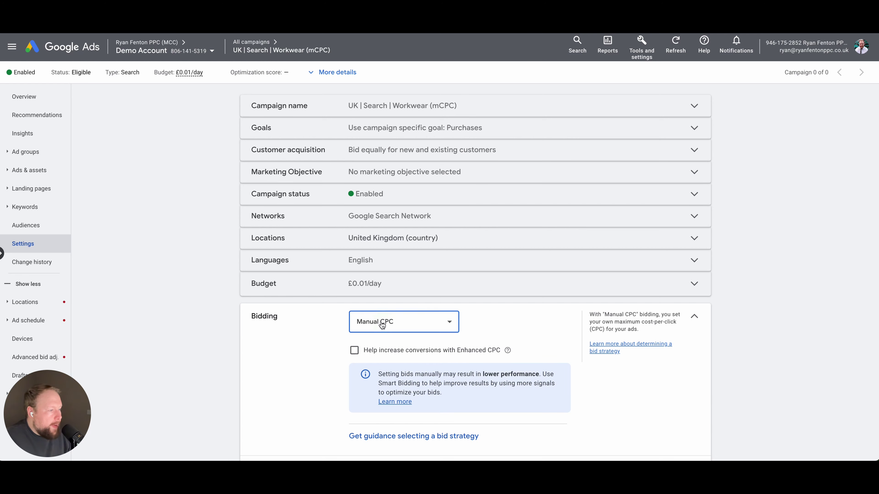
{"action": "left_click", "coordinate": [382, 323]}
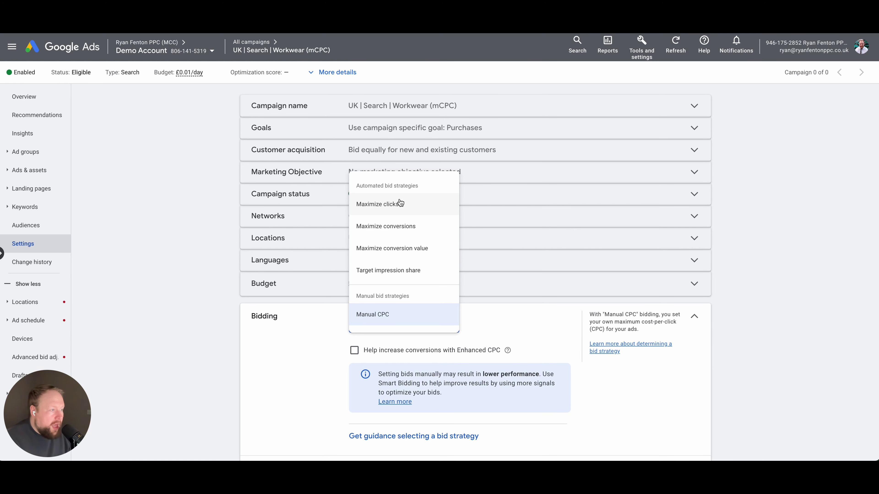
{"action": "mouse_move", "coordinate": [399, 204]}
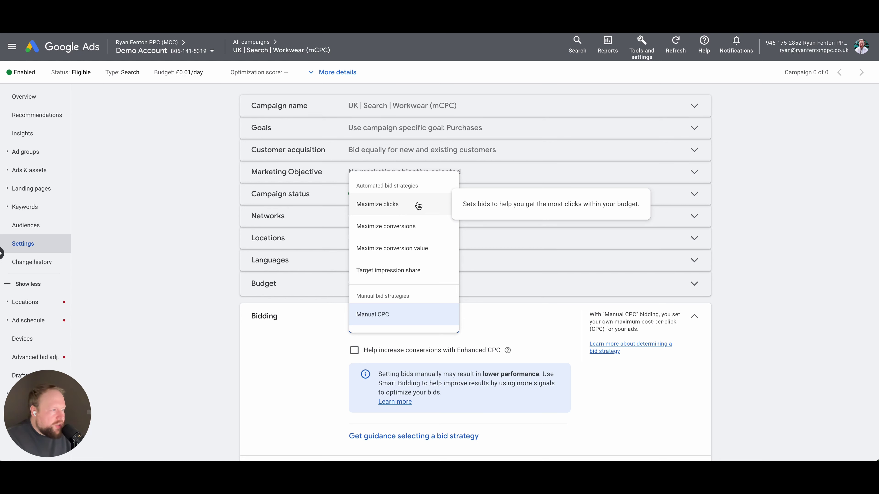
{"action": "left_click", "coordinate": [313, 418]}
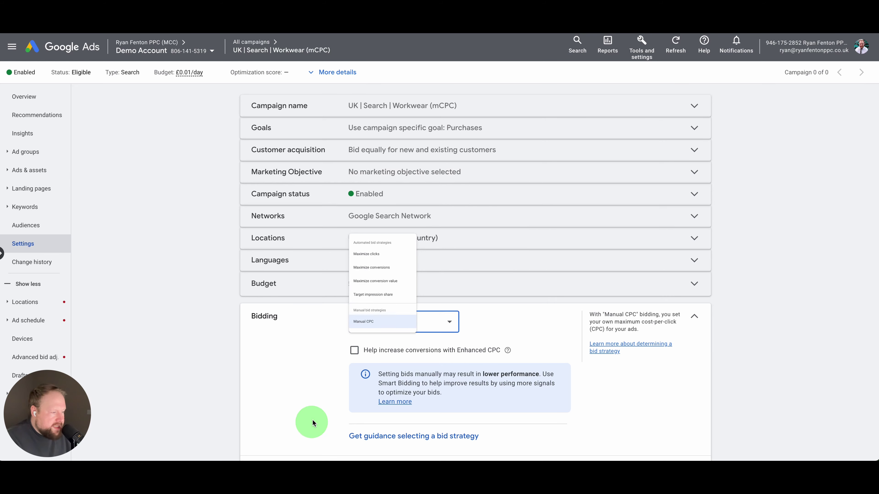
Look over the focus options in the bid strategy guidance, and cancel the bidding edit
{"action": "scroll", "coordinate": [371, 361], "scroll_direction": "down", "scroll_amount": 3}
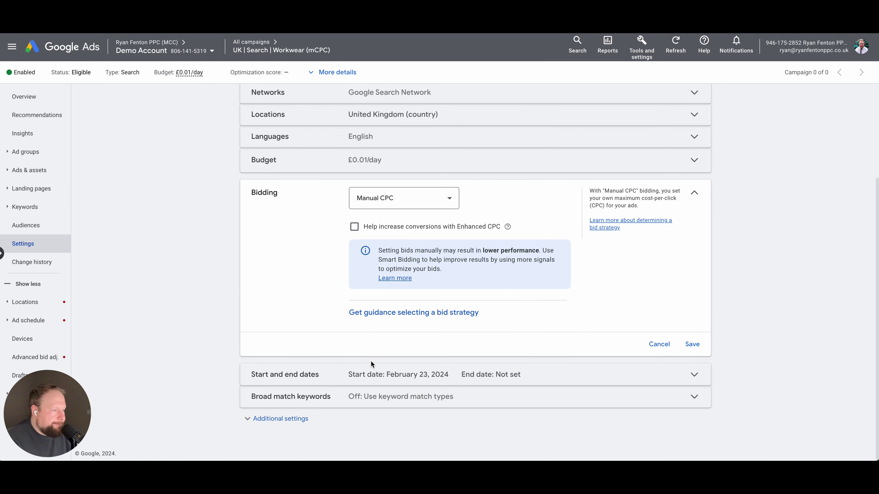
{"action": "left_click", "coordinate": [415, 313]}
{"action": "left_click", "coordinate": [381, 238]}
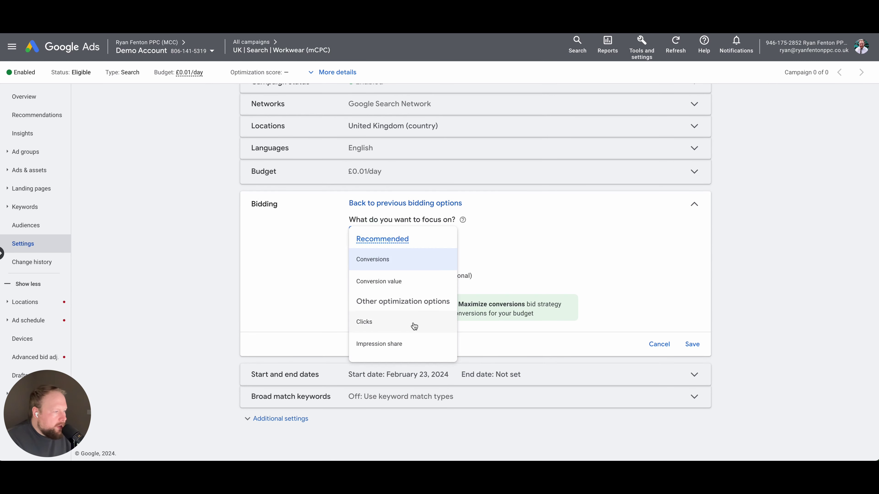
{"action": "left_click", "coordinate": [325, 262]}
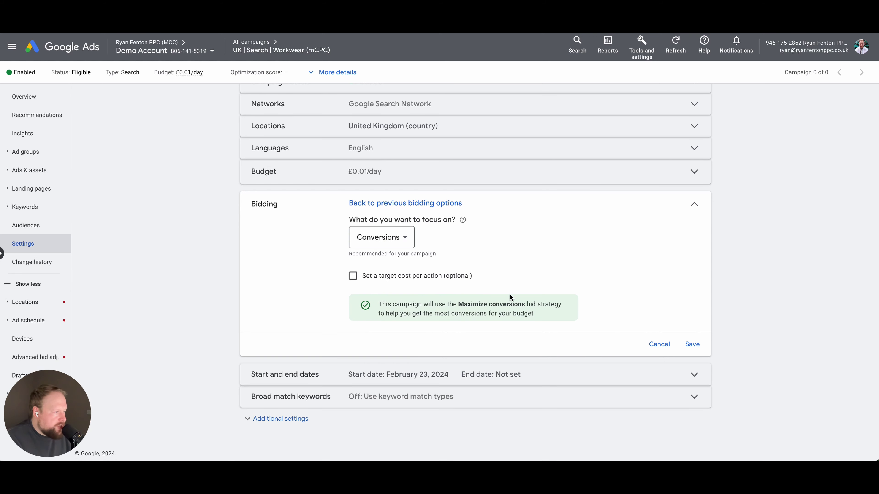
{"action": "left_click", "coordinate": [657, 346]}
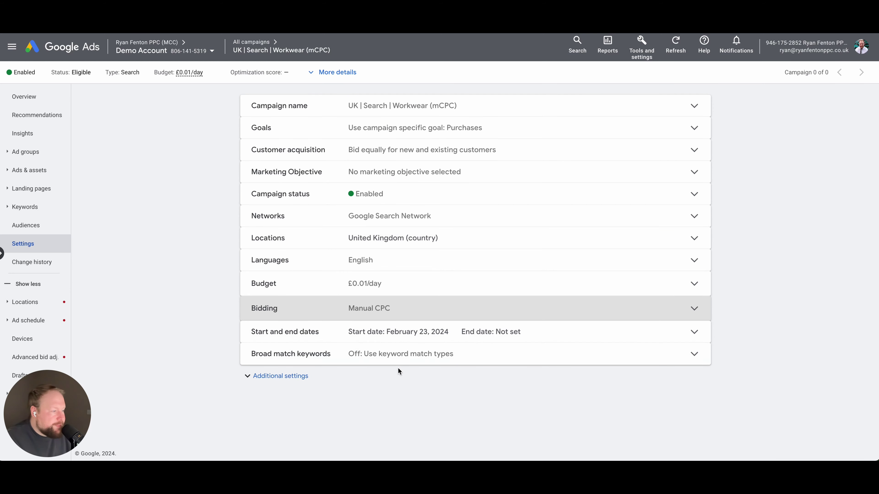
Show the campaign's additional settings and review the full list, from value rules to brand restrictions
{"action": "left_click", "coordinate": [290, 377]}
{"action": "scroll", "coordinate": [396, 353], "scroll_direction": "down", "scroll_amount": 2}
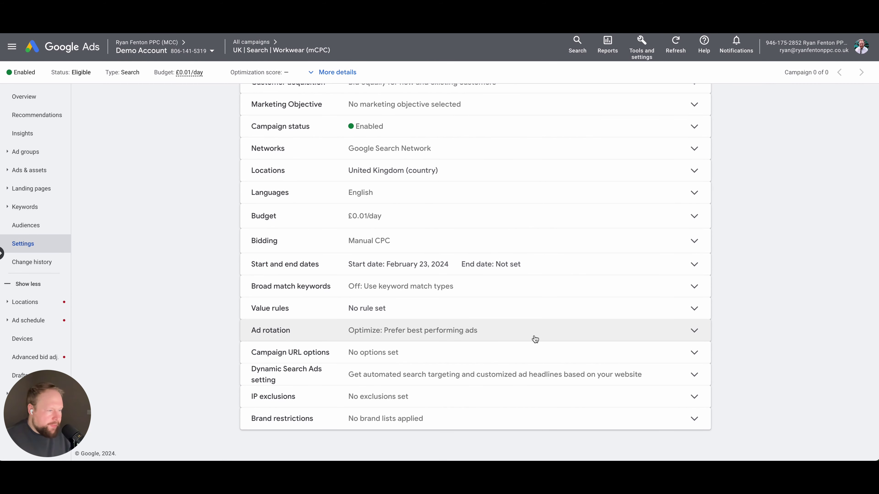
{"action": "scroll", "coordinate": [533, 339], "scroll_direction": "up", "scroll_amount": 1}
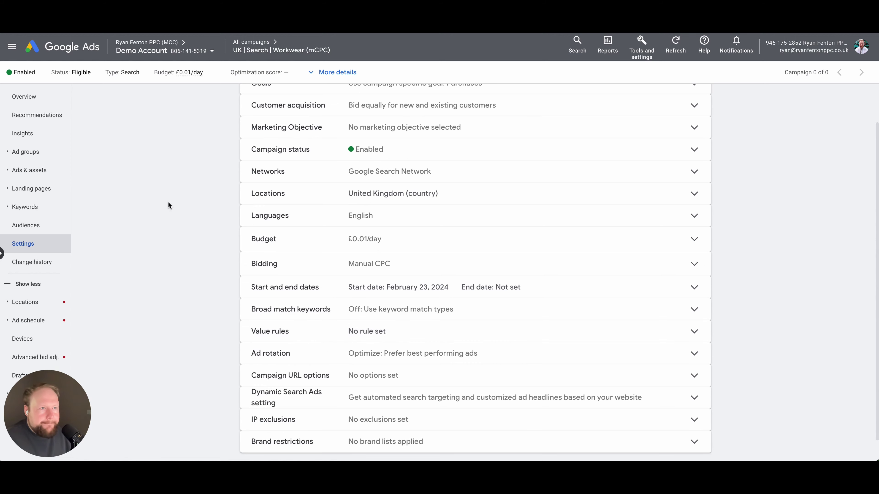
{"action": "scroll", "coordinate": [171, 220], "scroll_direction": "up", "scroll_amount": 2}
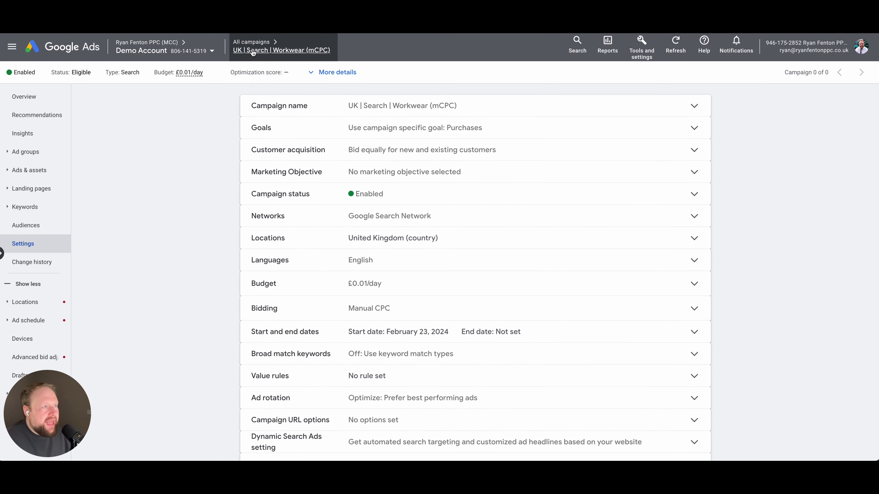
In the campaign's ad groups, dismiss the paused ad groups notice and rename Ad group 1 as "Workwear Trousers"
{"action": "left_click", "coordinate": [57, 153]}
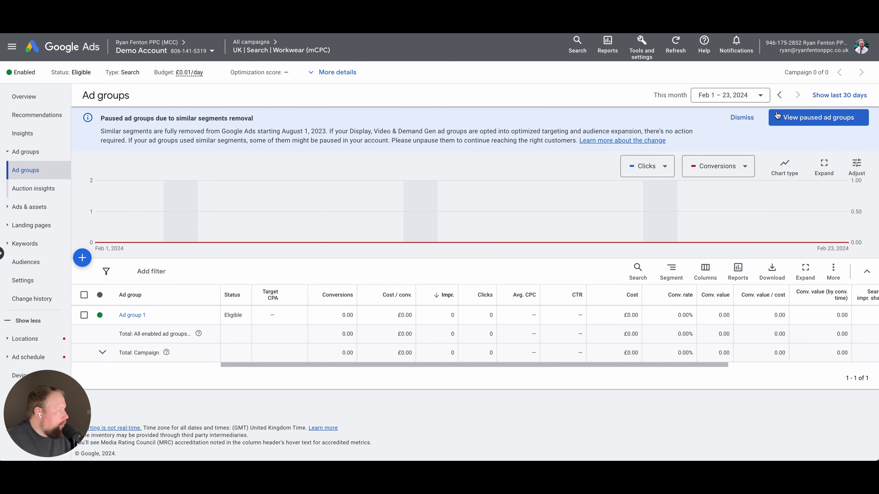
{"action": "left_click", "coordinate": [735, 119]}
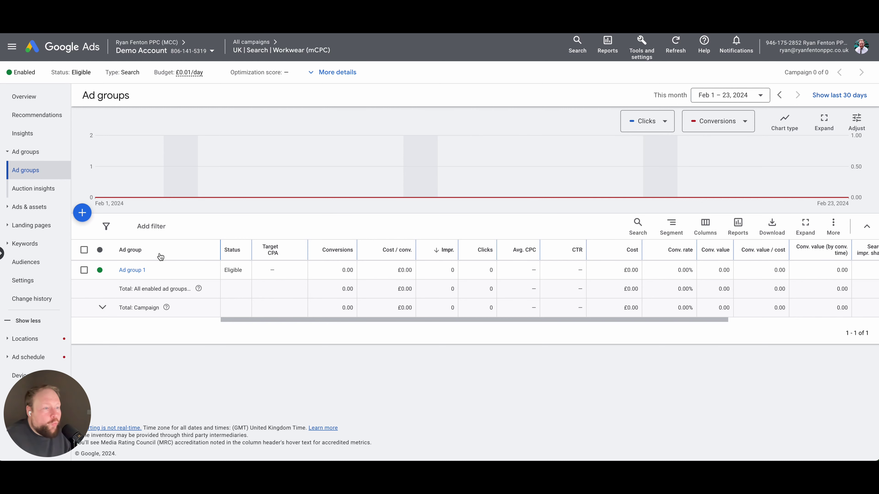
{"action": "left_click", "coordinate": [157, 271]}
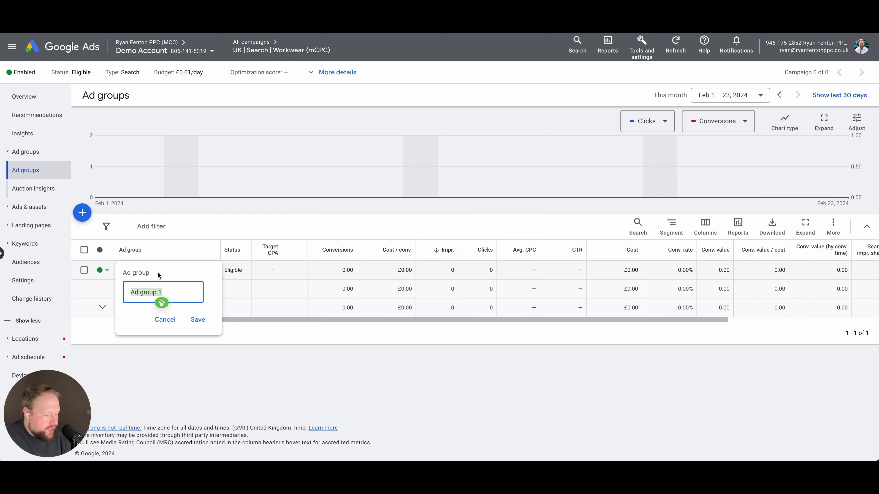
{"action": "type", "text": "Tro"}
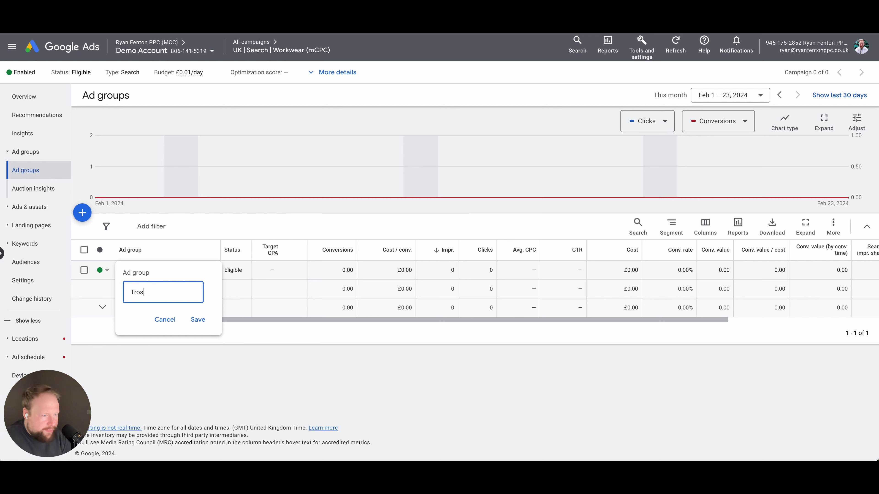
{"action": "type", "text": "users"}
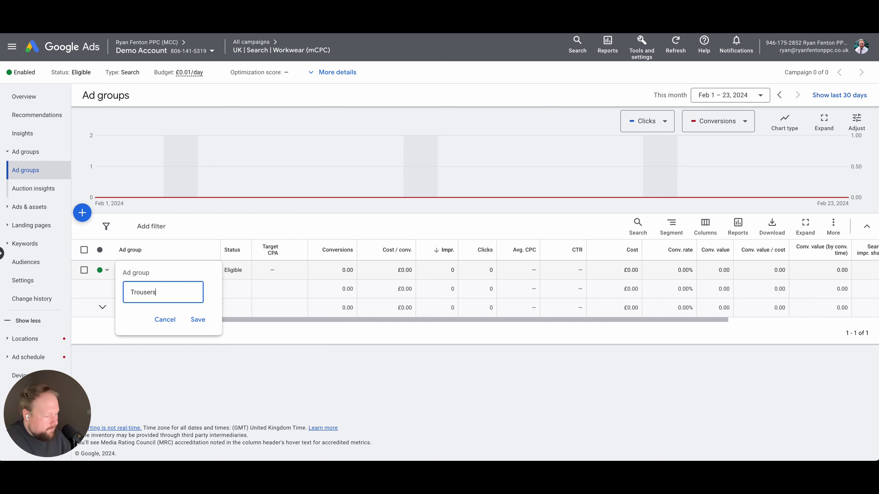
{"action": "type", "text": "Workwear"}
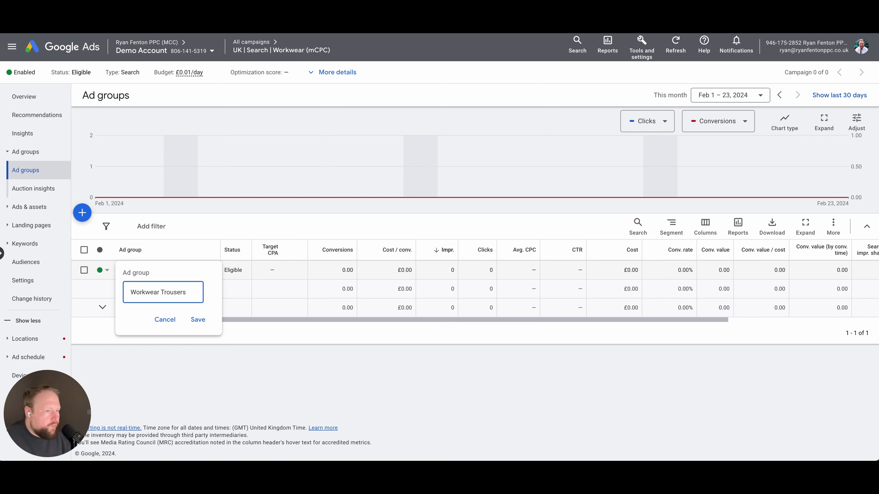
{"action": "left_click", "coordinate": [198, 318]}
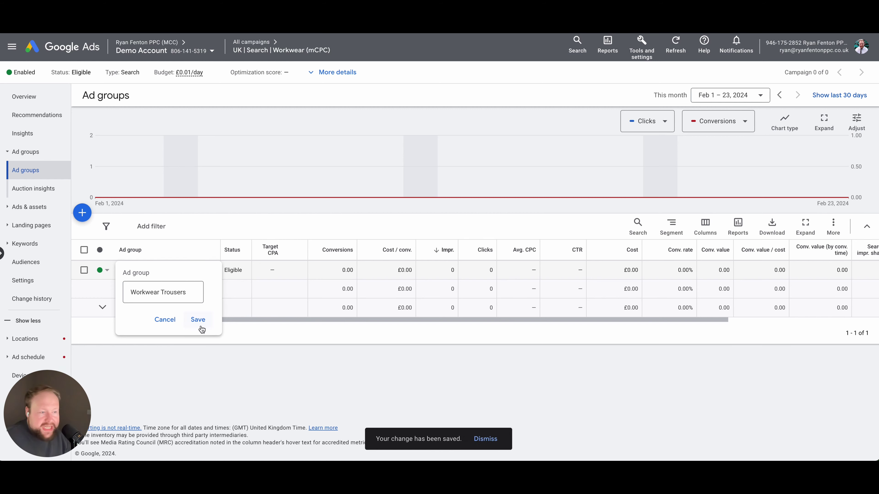
Open the Workwear Trousers ad group and start adding search keywords to it
{"action": "left_click", "coordinate": [161, 274]}
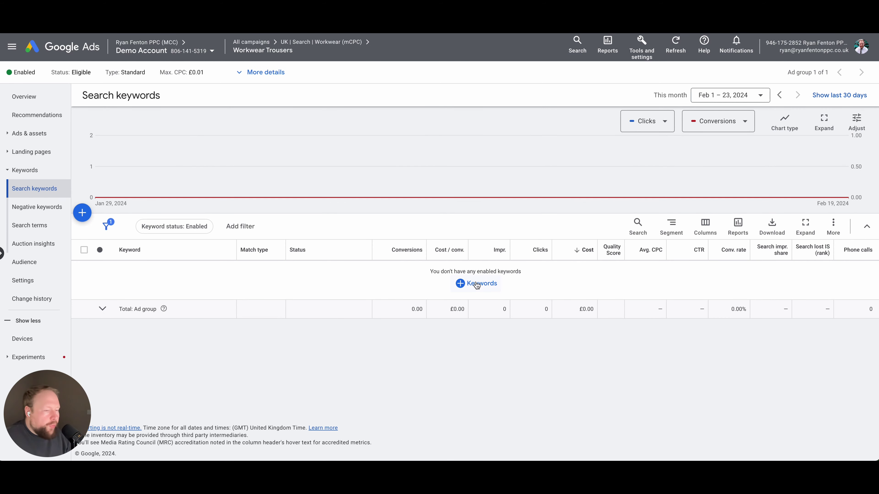
{"action": "left_click", "coordinate": [476, 284]}
{"action": "left_click", "coordinate": [197, 172]}
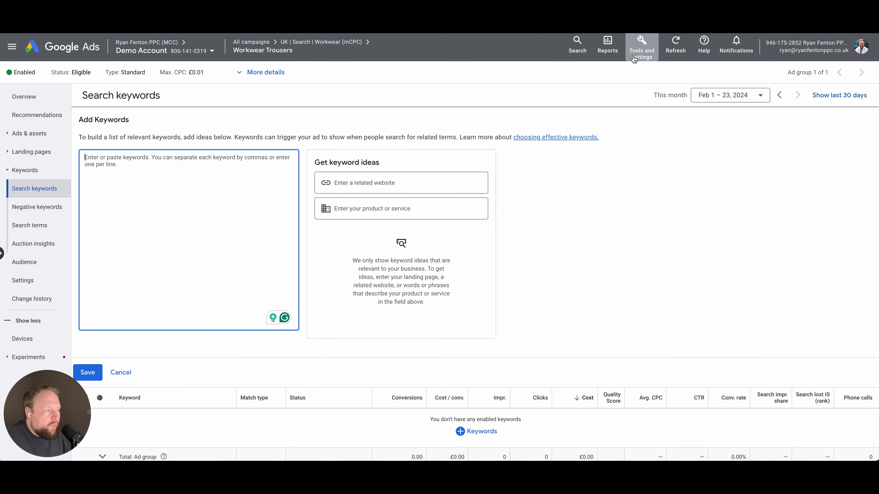
Open Keyword Planner with its form for discovering new keywords from products or services
{"action": "left_click", "coordinate": [634, 60]}
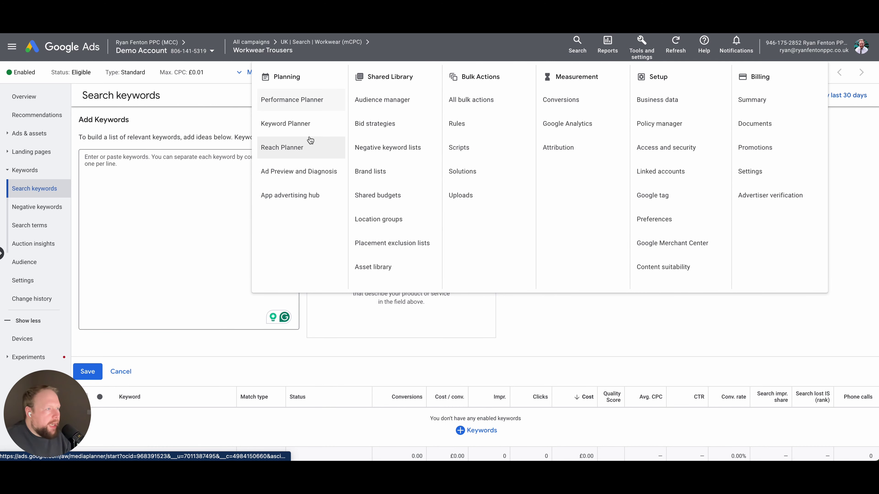
{"action": "left_click", "coordinate": [307, 125]}
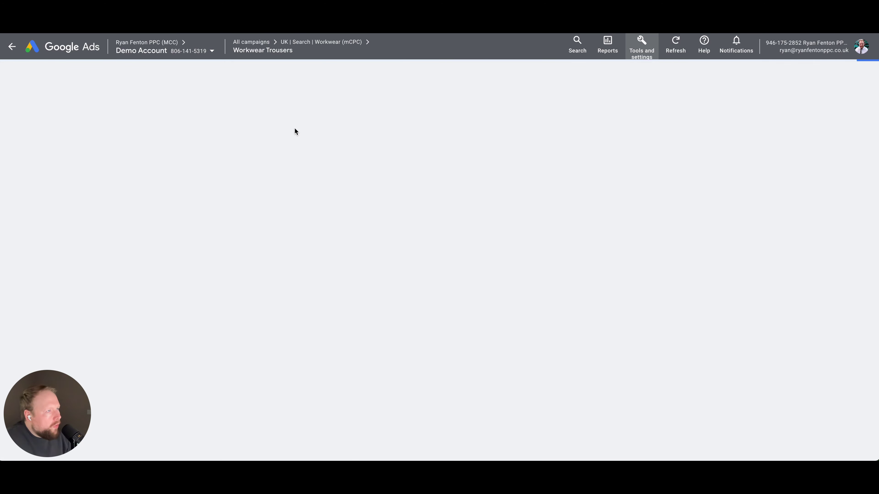
{"action": "left_click", "coordinate": [263, 211]}
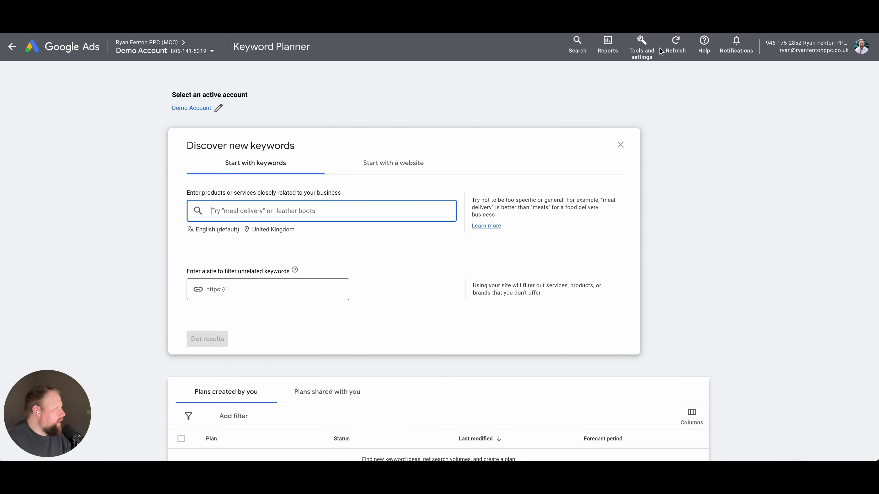
{"action": "left_click", "coordinate": [649, 55]}
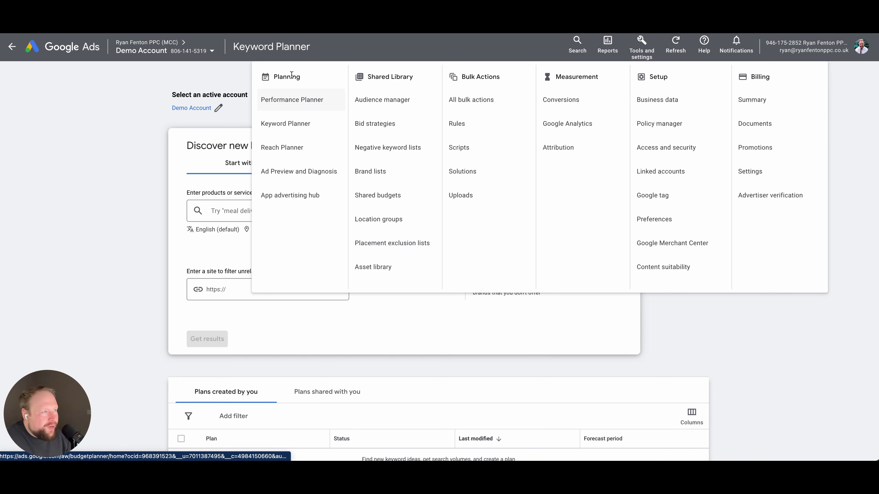
Close the keyword discovery form in Keyword Planner and open it again
{"action": "left_click", "coordinate": [292, 123]}
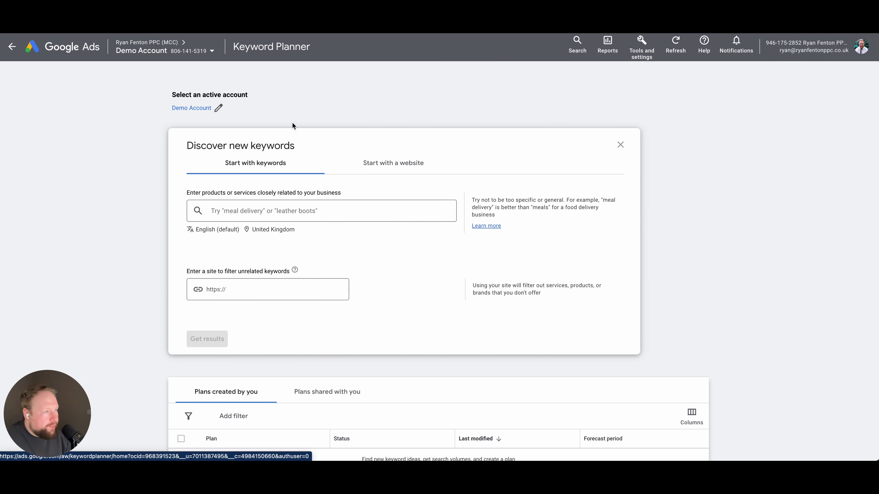
{"action": "left_click", "coordinate": [621, 145]}
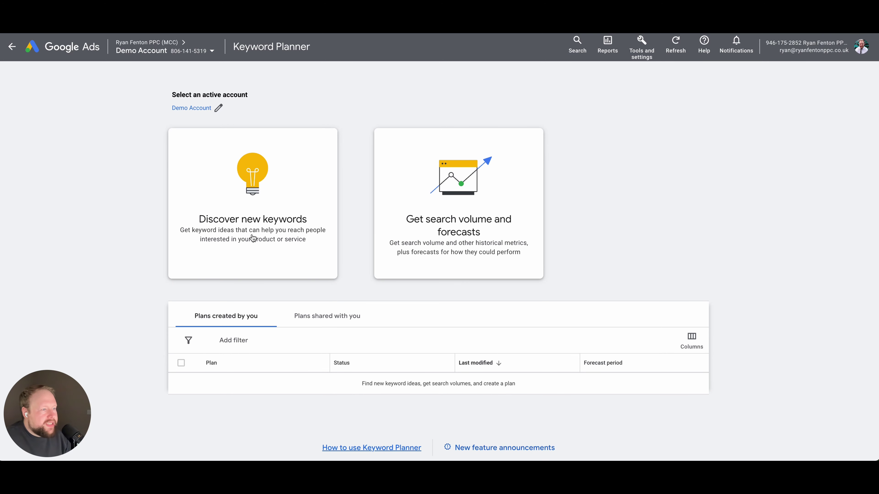
{"action": "left_click", "coordinate": [270, 228]}
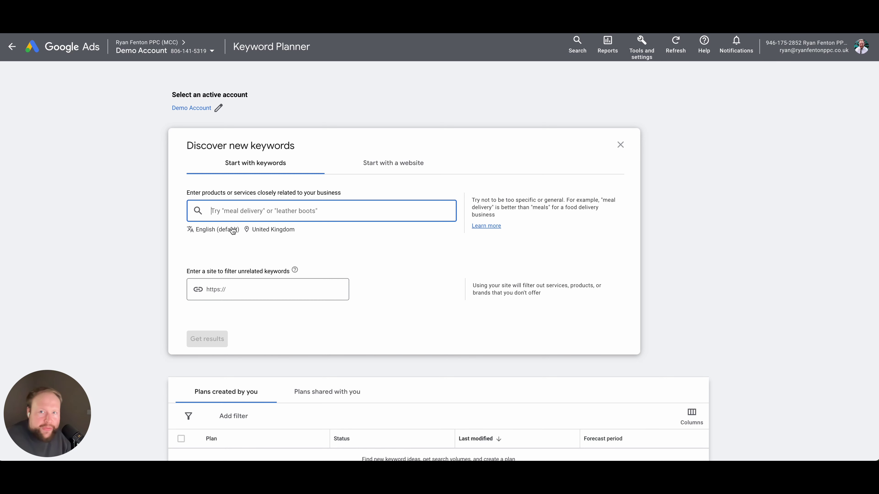
Get keyword ideas for "workwear trousers", "best workwear trousers" and "buy workwear trousers", and dismiss the keyword refinement options
{"action": "left_click", "coordinate": [255, 211]}
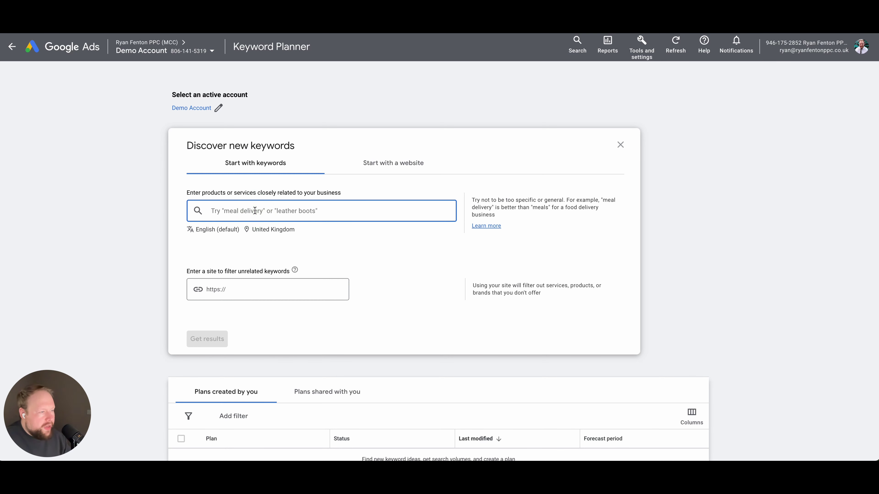
{"action": "type", "text": "workwe"}
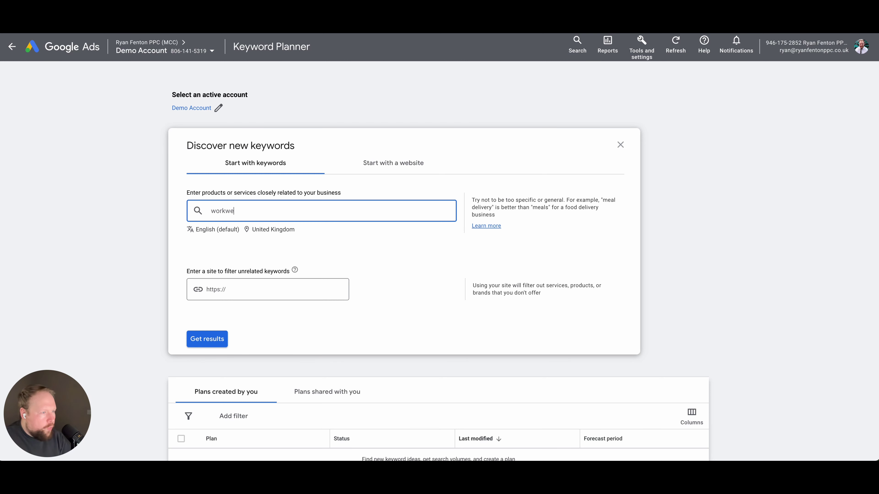
{"action": "type", "text": "ar trousers"}
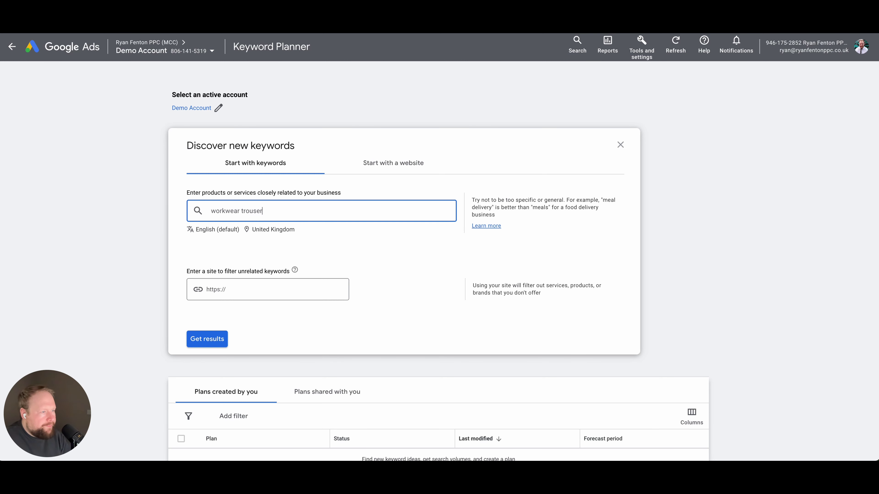
{"action": "key", "text": "Return"}
{"action": "type", "text": "best wor"}
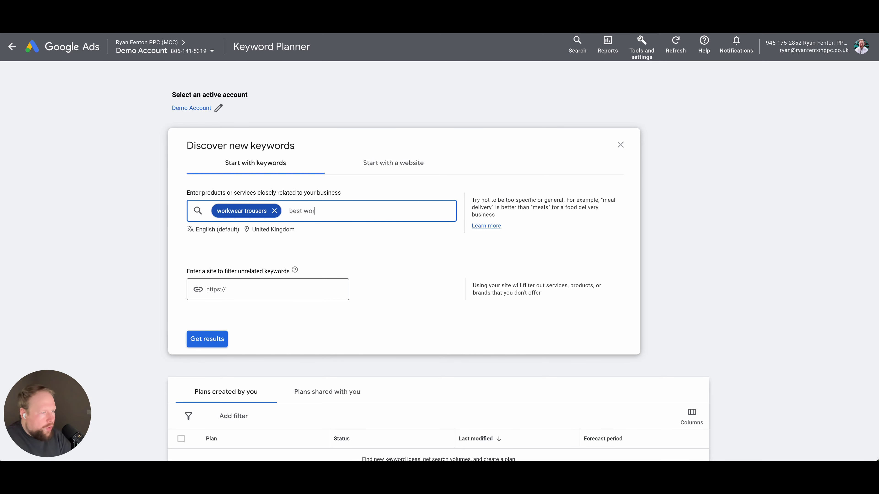
{"action": "type", "text": "kwear trousers"}
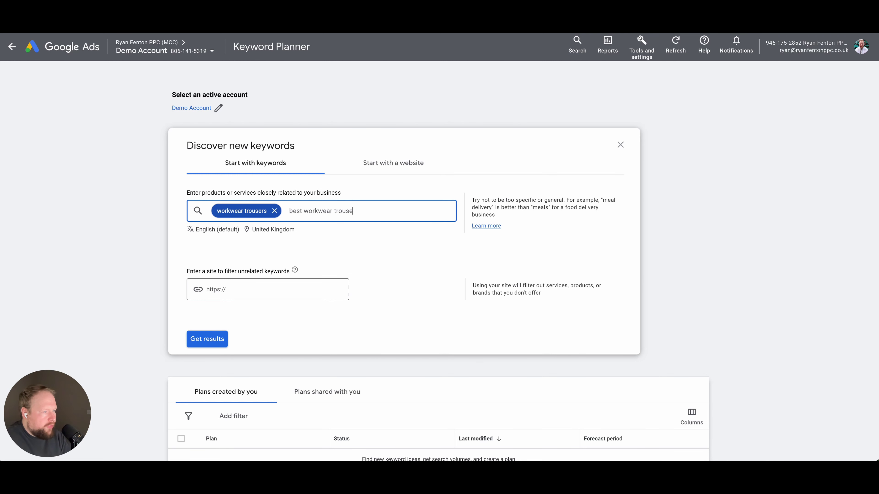
{"action": "key", "text": "Return"}
{"action": "type", "text": "buy wo"}
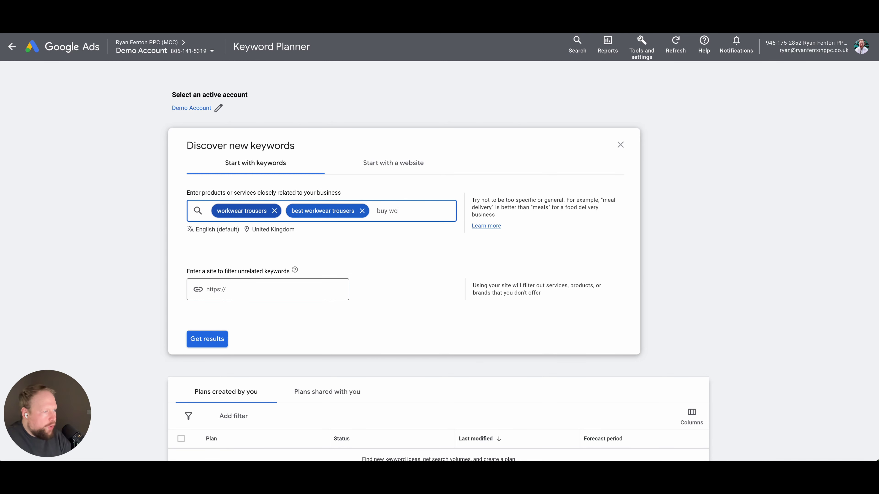
{"action": "type", "text": "rkwear trous"}
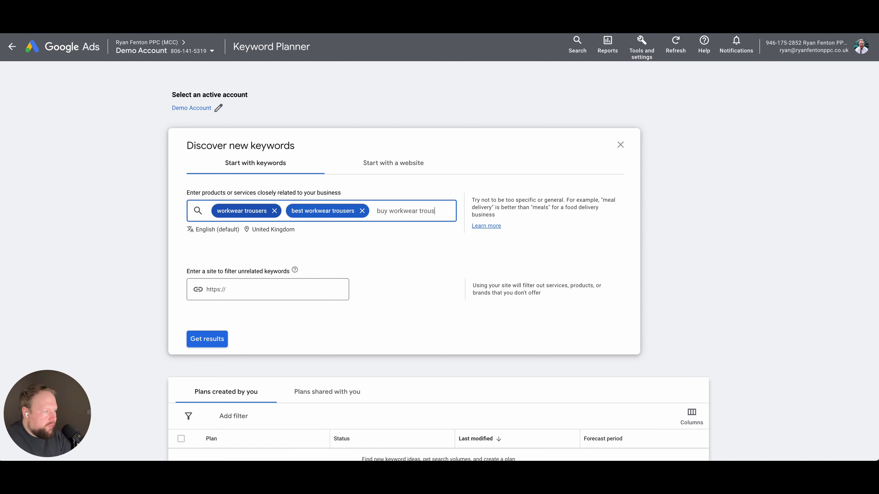
{"action": "type", "text": "ers"}
{"action": "key", "text": "Return"}
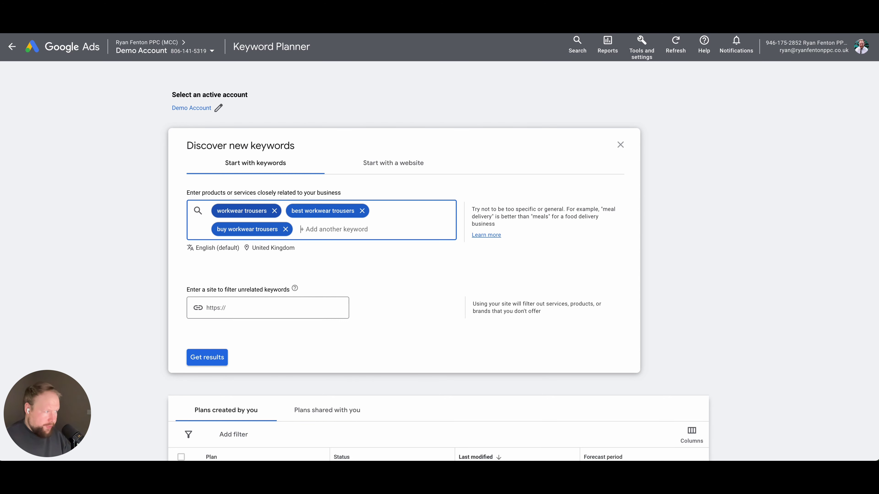
{"action": "left_click", "coordinate": [207, 357]}
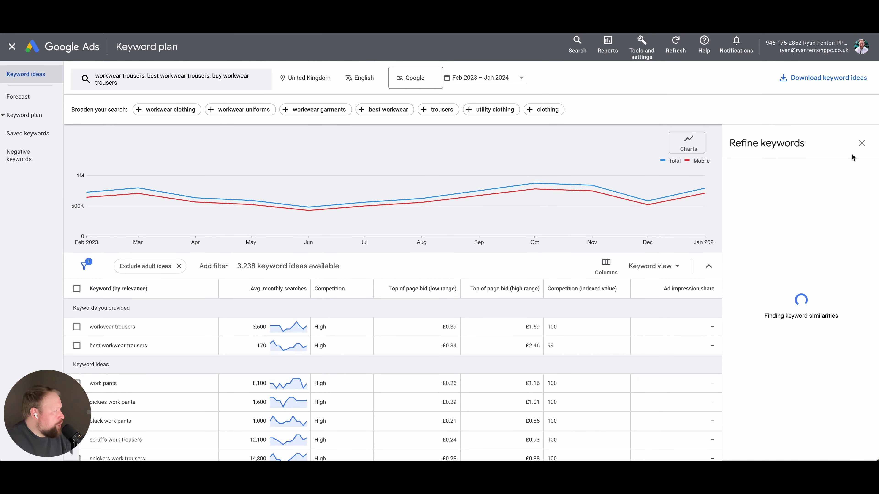
{"action": "left_click", "coordinate": [861, 143]}
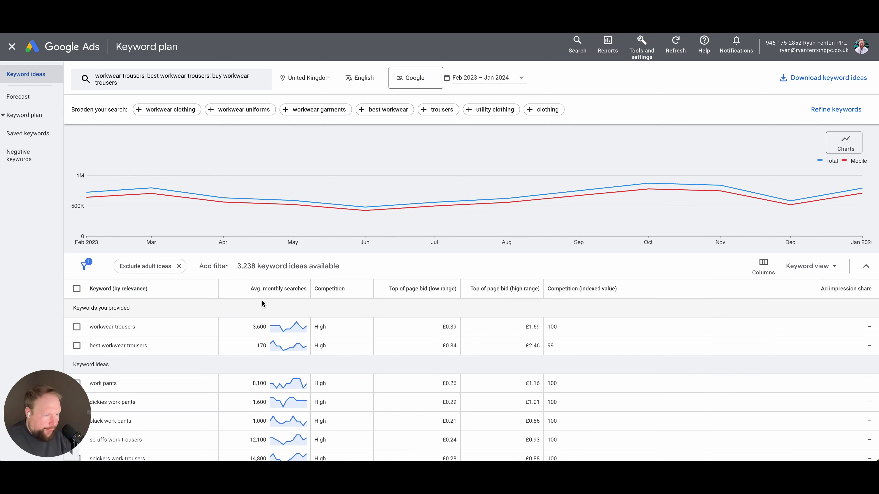
Examine the average monthly searches and top-of-page bids of the provided keywords and look through the suggested keyword ideas
{"action": "scroll", "coordinate": [263, 304], "scroll_direction": "down", "scroll_amount": 3}
{"action": "scroll", "coordinate": [263, 304], "scroll_direction": "down", "scroll_amount": 1}
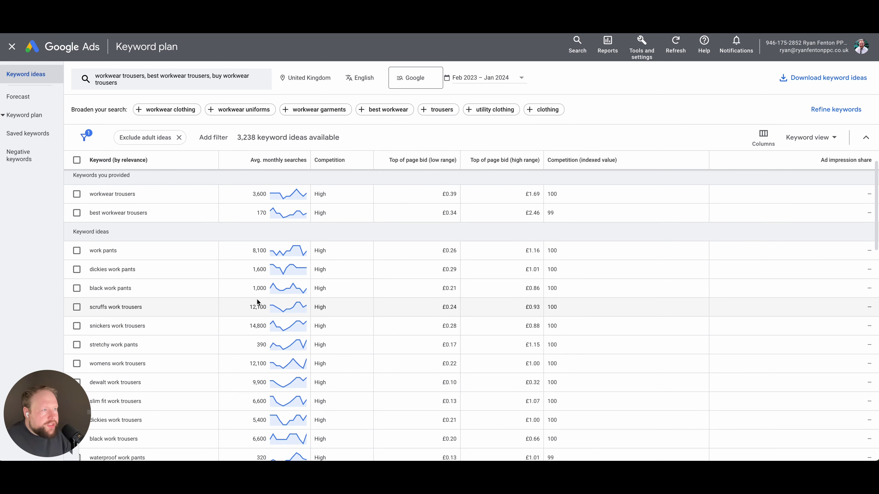
{"action": "scroll", "coordinate": [258, 303], "scroll_direction": "up", "scroll_amount": 1}
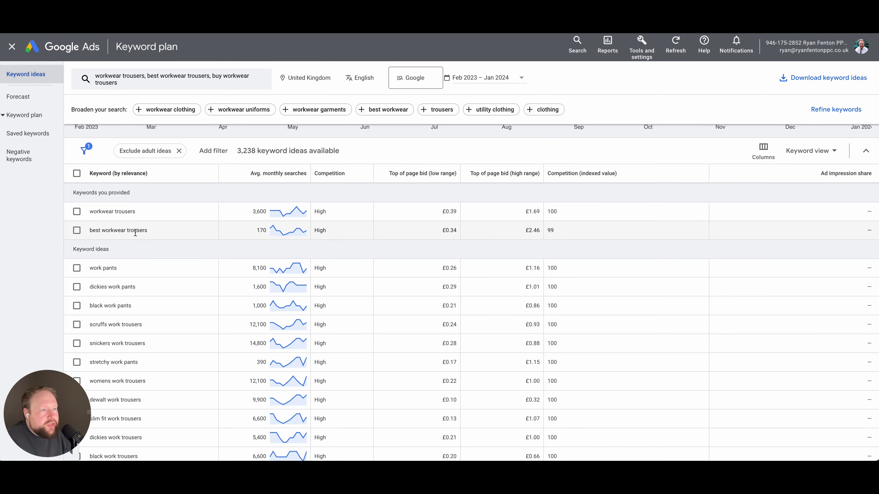
{"action": "left_click", "coordinate": [156, 195]}
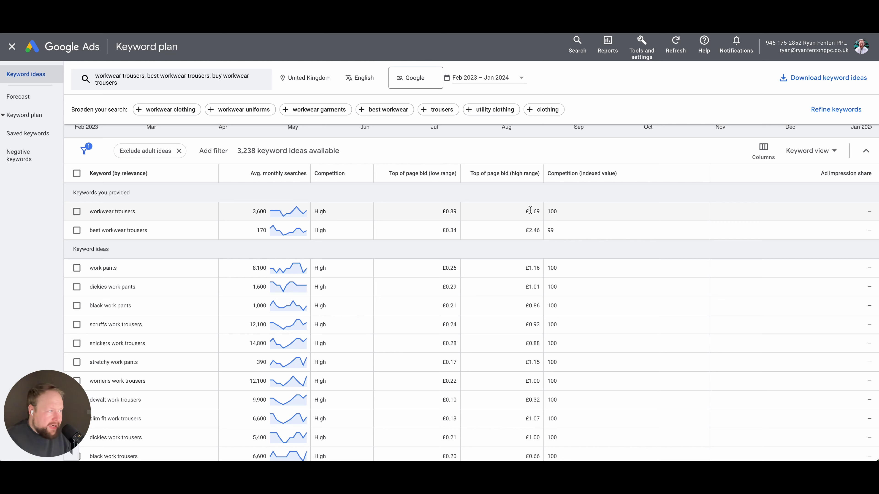
{"action": "left_click_drag", "start_coordinate": [530, 210], "coordinate": [541, 215]}
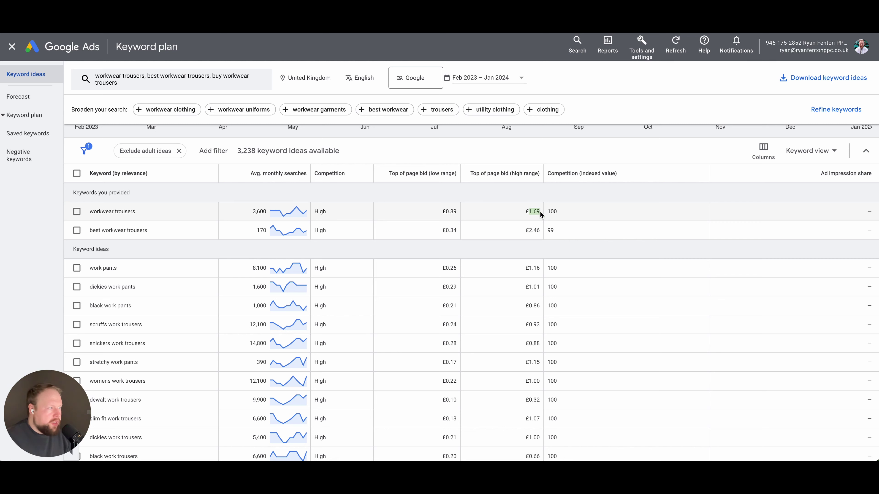
{"action": "left_click", "coordinate": [541, 215]}
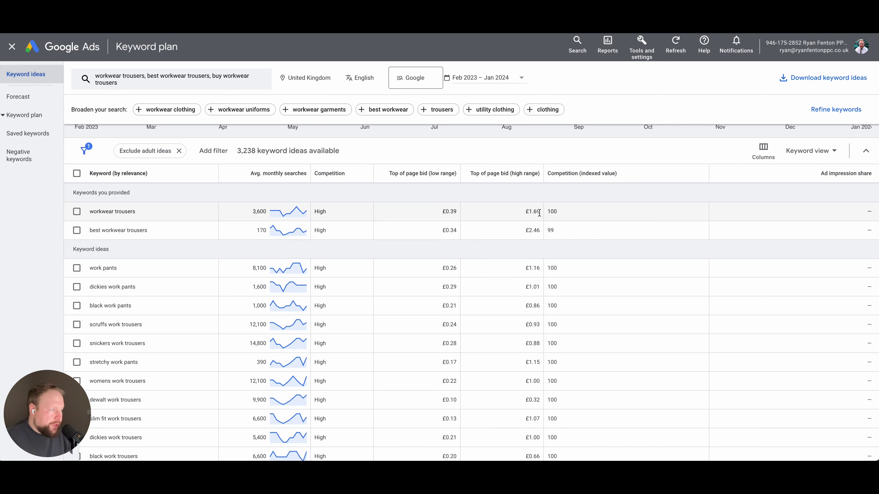
{"action": "left_click_drag", "start_coordinate": [538, 230], "coordinate": [526, 231]}
{"action": "scroll", "coordinate": [519, 235], "scroll_direction": "down", "scroll_amount": 2}
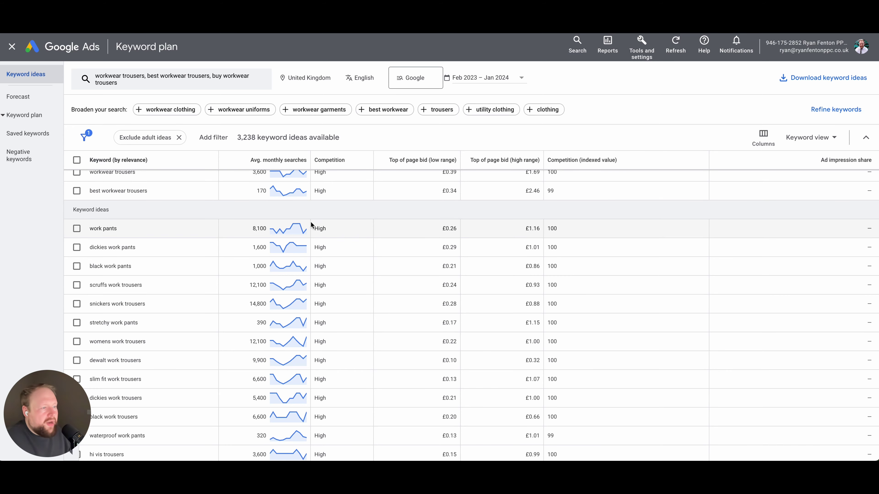
{"action": "scroll", "coordinate": [309, 225], "scroll_direction": "up", "scroll_amount": 2}
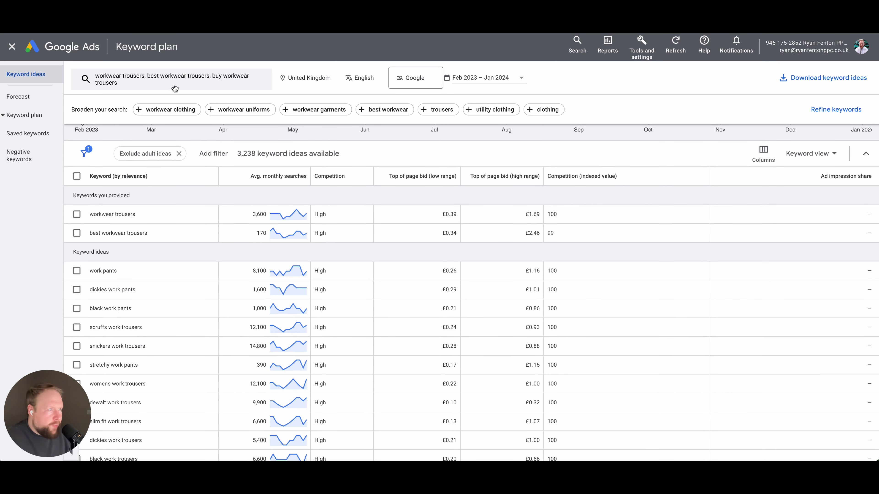
{"action": "scroll", "coordinate": [187, 248], "scroll_direction": "down", "scroll_amount": 15}
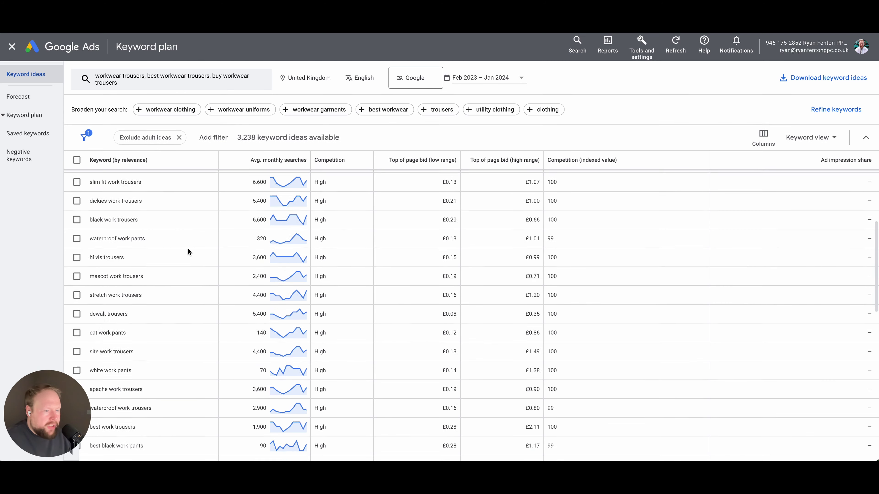
{"action": "scroll", "coordinate": [187, 248], "scroll_direction": "up", "scroll_amount": 20}
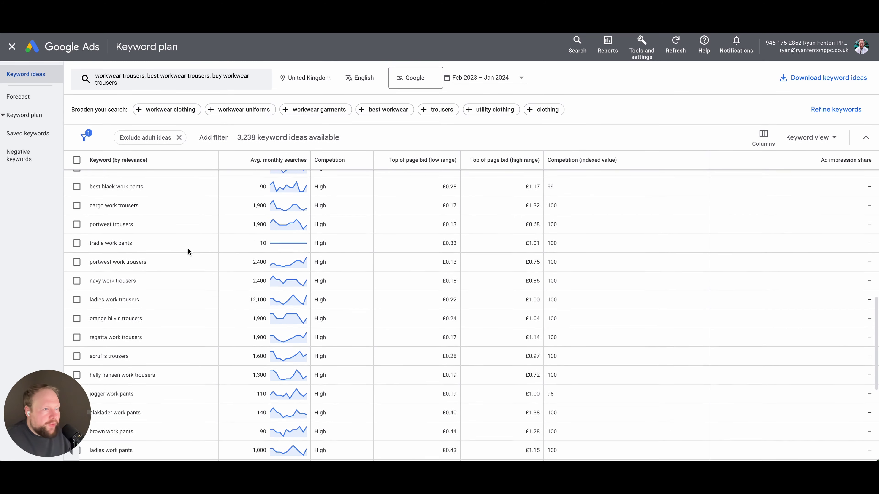
{"action": "scroll", "coordinate": [187, 248], "scroll_direction": "up", "scroll_amount": 5}
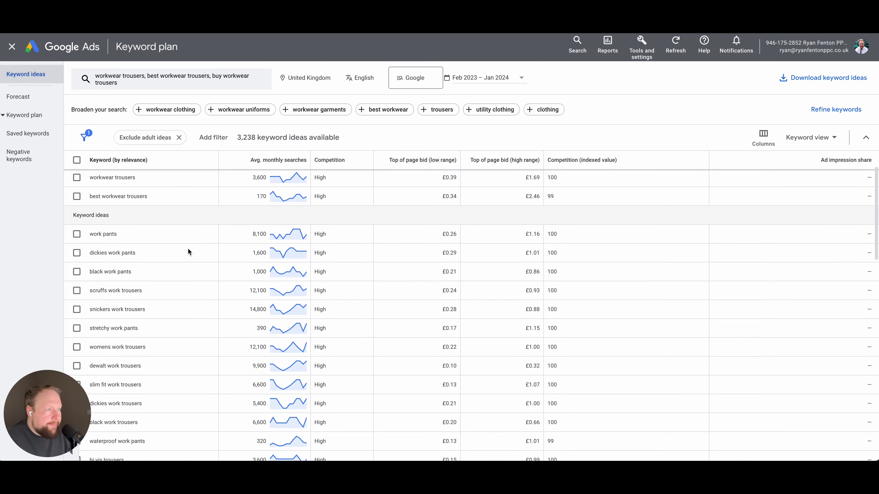
Sort the keyword ideas by average monthly searches, highest first
{"action": "left_click", "coordinate": [264, 242]}
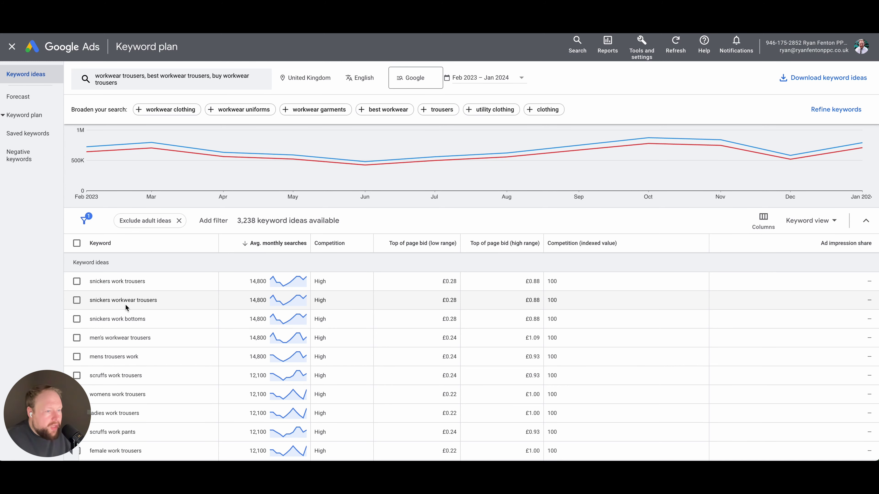
{"action": "scroll", "coordinate": [125, 305], "scroll_direction": "down", "scroll_amount": 2}
{"action": "scroll", "coordinate": [107, 249], "scroll_direction": "down", "scroll_amount": 1}
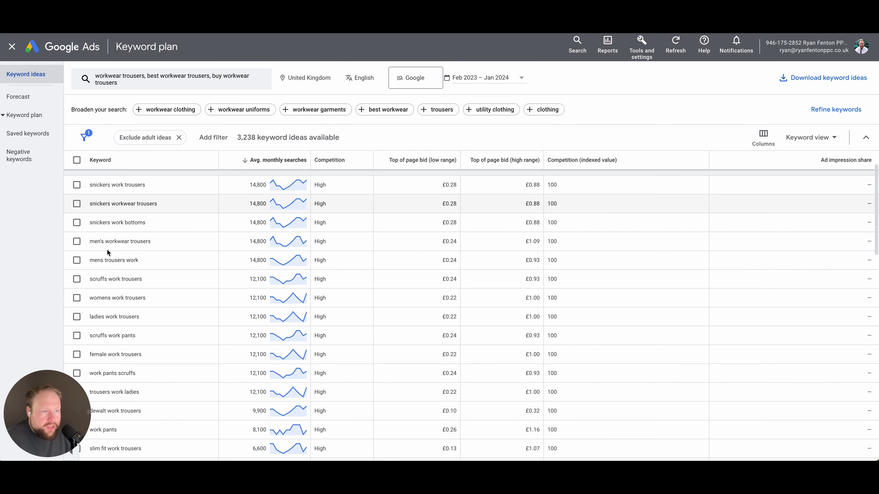
Select the "men's workwear trousers" idea, view its new ad group and match type options, and clear the selection
{"action": "left_click", "coordinate": [77, 246]}
{"action": "scroll", "coordinate": [104, 263], "scroll_direction": "down", "scroll_amount": 1}
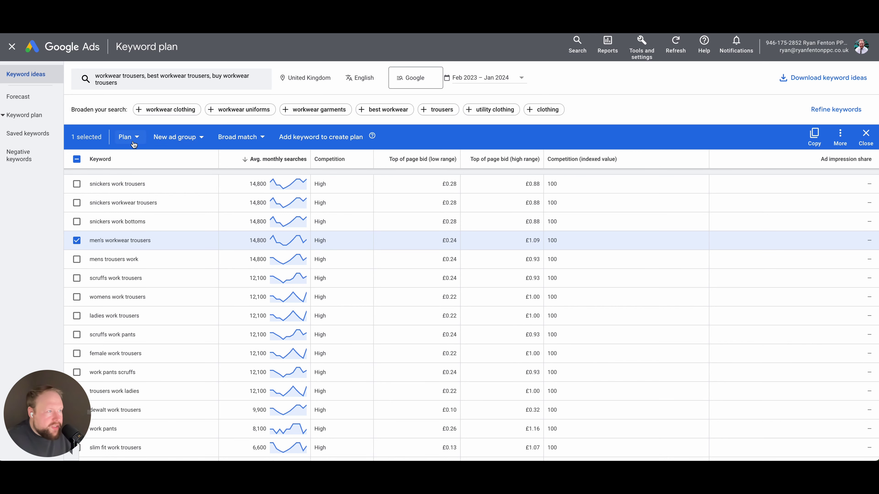
{"action": "left_click", "coordinate": [173, 137]}
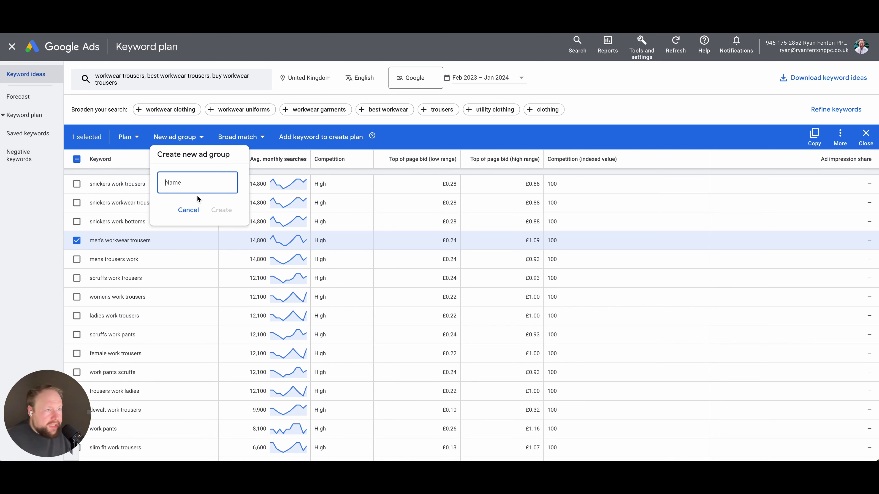
{"action": "left_click", "coordinate": [183, 211]}
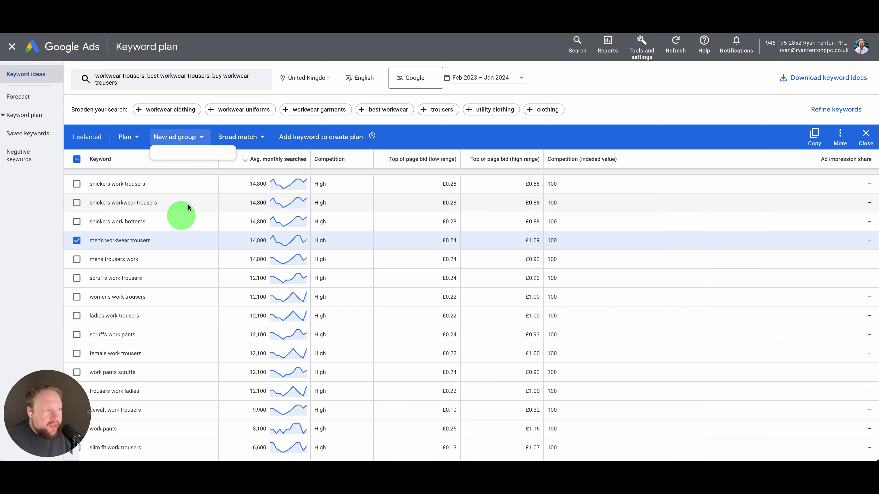
{"action": "left_click", "coordinate": [254, 138]}
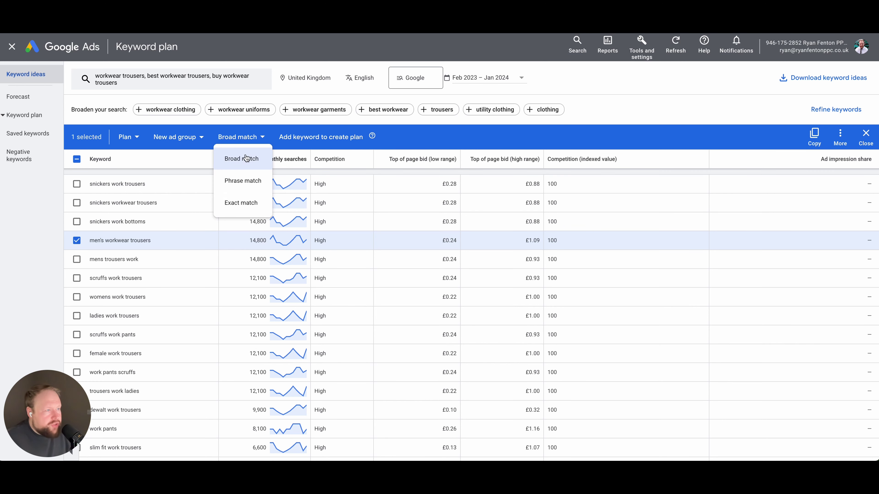
{"action": "left_click", "coordinate": [47, 166]}
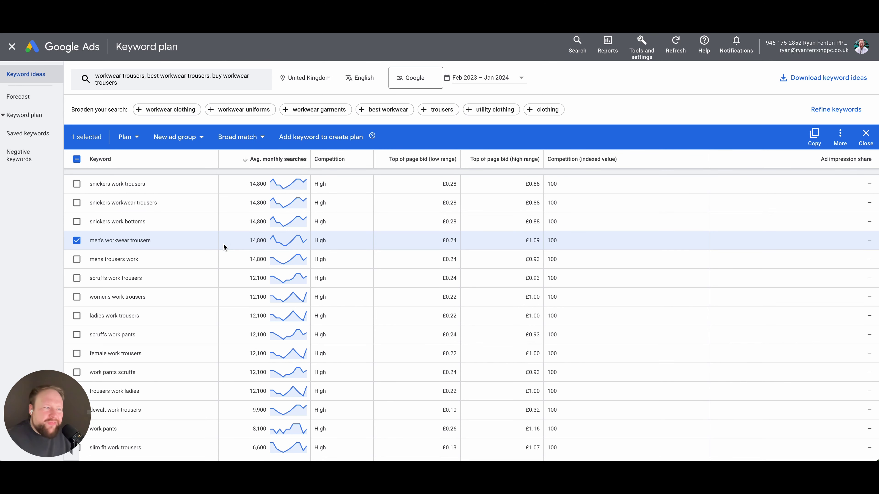
{"action": "left_click", "coordinate": [76, 241]}
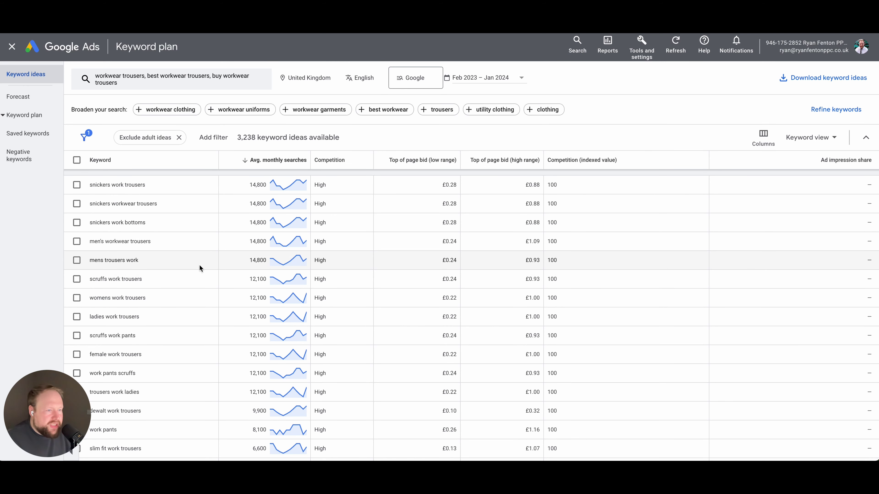
Look over the most-searched keyword ideas and close the keyword plan to return to the Keyword Planner start page
{"action": "scroll", "coordinate": [199, 266], "scroll_direction": "down", "scroll_amount": 2}
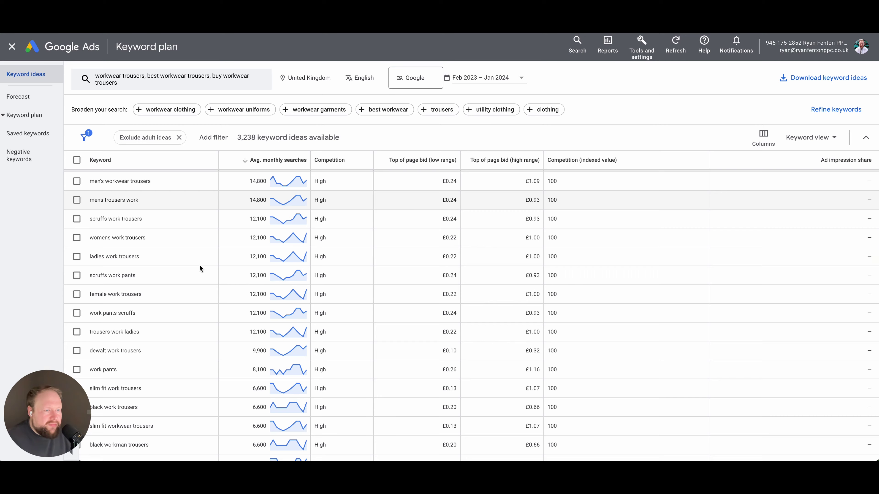
{"action": "scroll", "coordinate": [199, 266], "scroll_direction": "up", "scroll_amount": 2}
{"action": "scroll", "coordinate": [198, 264], "scroll_direction": "up", "scroll_amount": 2}
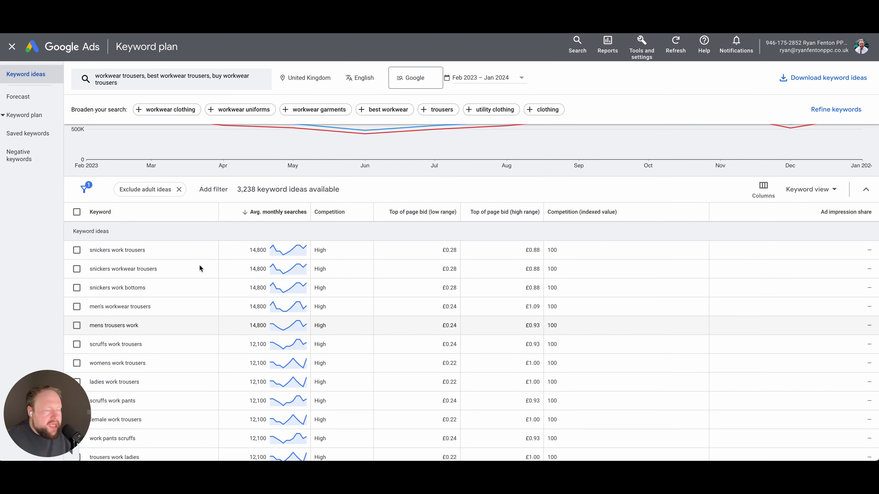
{"action": "scroll", "coordinate": [199, 265], "scroll_direction": "up", "scroll_amount": 1}
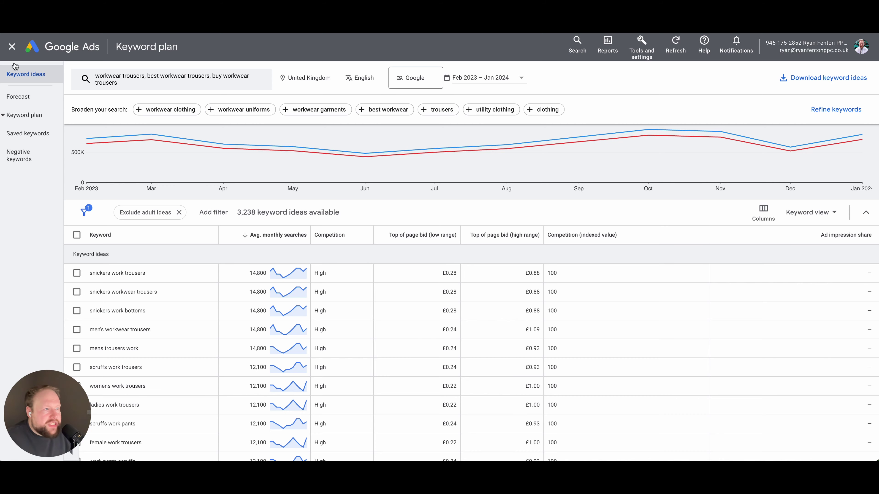
{"action": "left_click", "coordinate": [12, 47]}
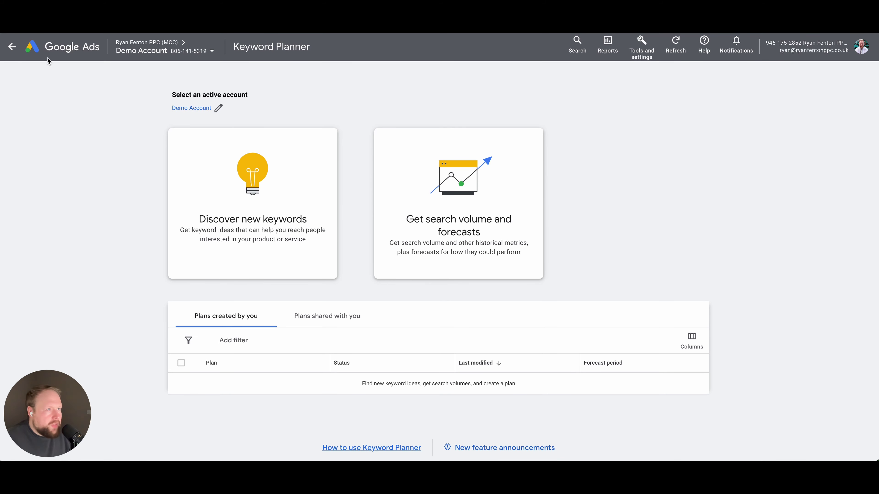
Leave Keyword Planner and start adding search keywords to the Workwear Trousers ad group of the UK | Search | Workwear (mCPC) campaign
{"action": "left_click", "coordinate": [11, 46]}
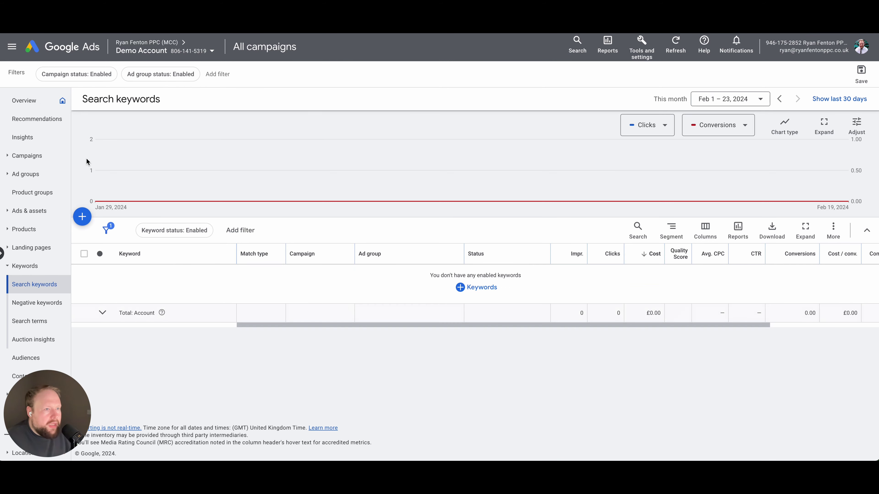
{"action": "left_click", "coordinate": [27, 156]}
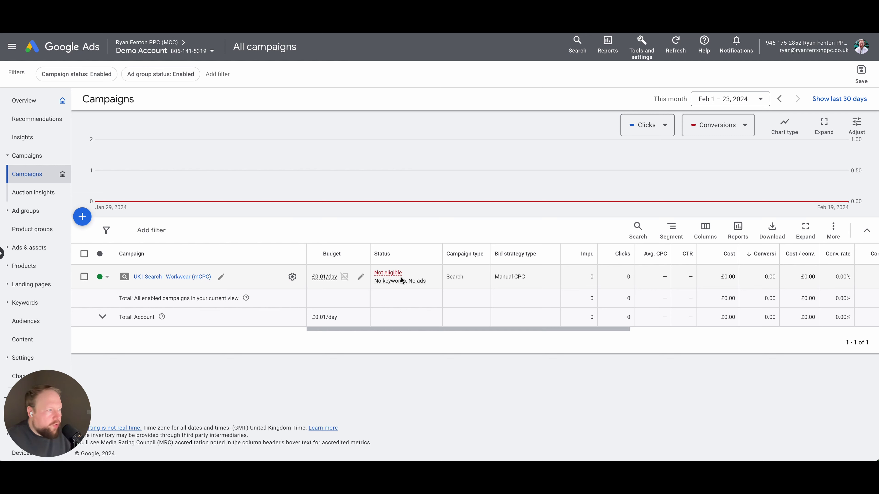
{"action": "mouse_move", "coordinate": [332, 283]}
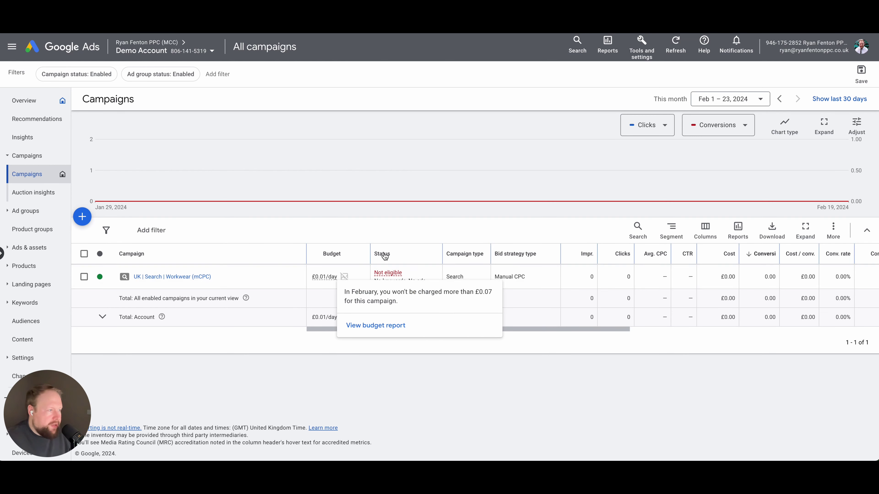
{"action": "mouse_move", "coordinate": [397, 281]}
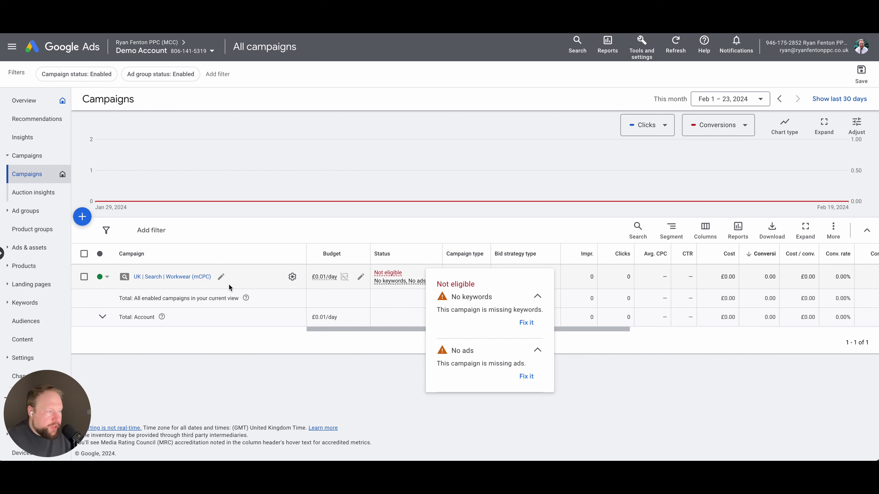
{"action": "left_click", "coordinate": [185, 277]}
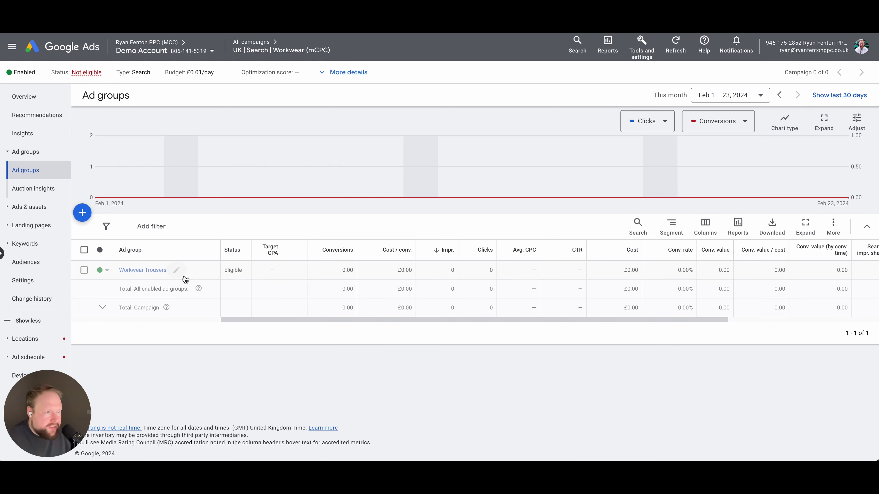
{"action": "left_click", "coordinate": [135, 271]}
{"action": "left_click", "coordinate": [86, 216]}
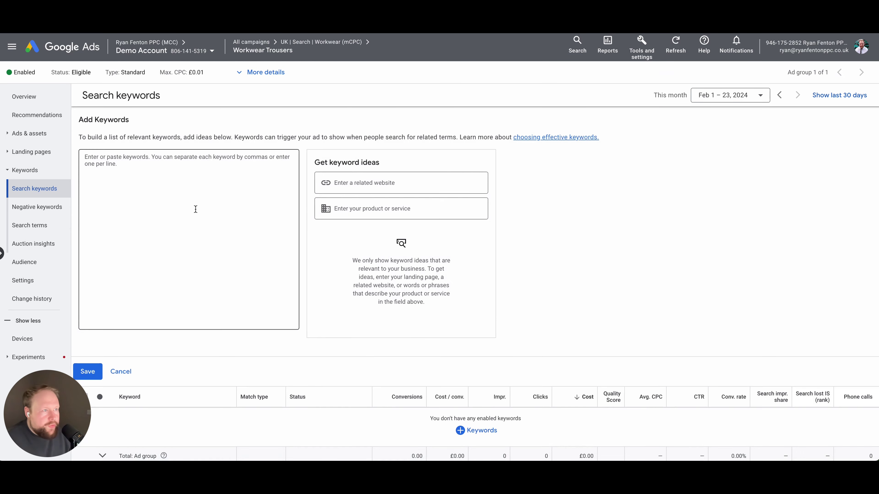
Enter the keywords "workwear trousers", "best workwear trousers" and "mens workwear trousers" on separate lines
{"action": "type", "text": "workwea"}
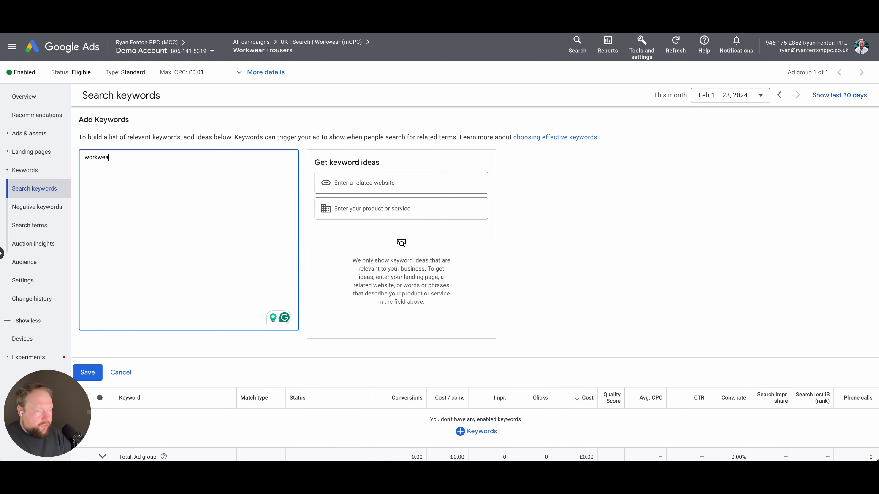
{"action": "type", "text": "r trouse"}
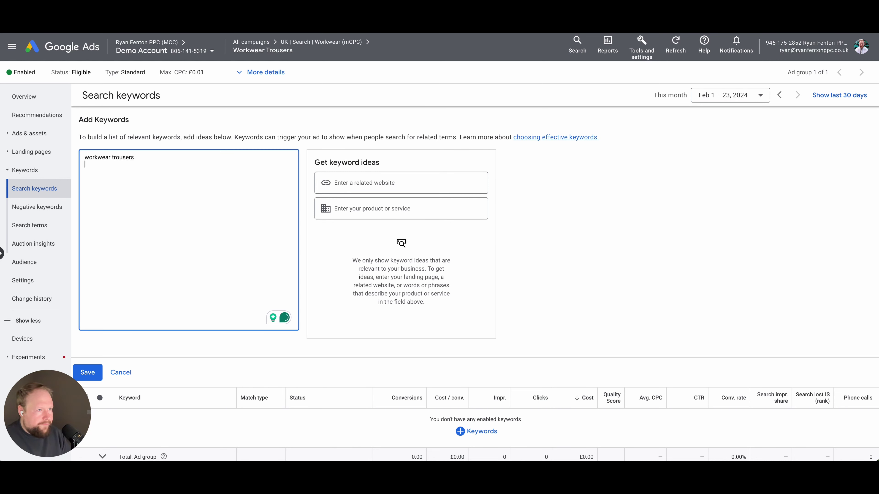
{"action": "type", "text": "rs"}
{"action": "key", "text": "Return"}
{"action": "type", "text": "best workwea"}
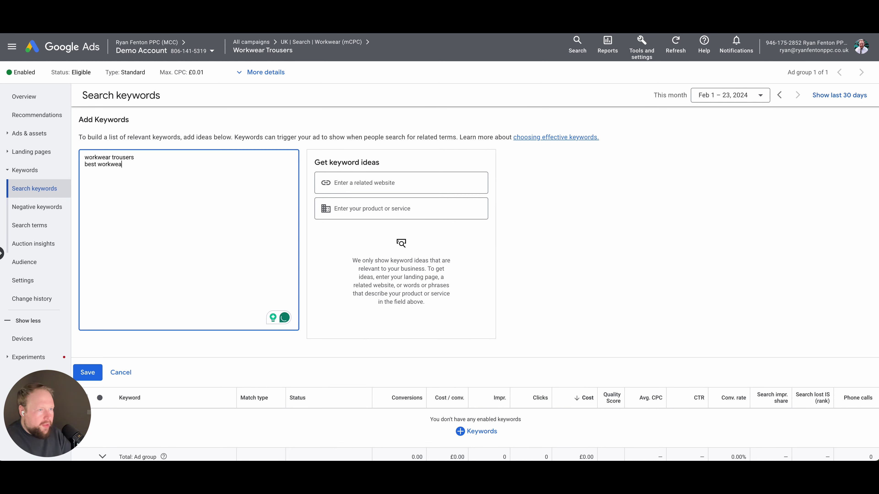
{"action": "type", "text": "r tro"}
{"action": "key", "text": "BackSpace"}
{"action": "type", "text": "rou"}
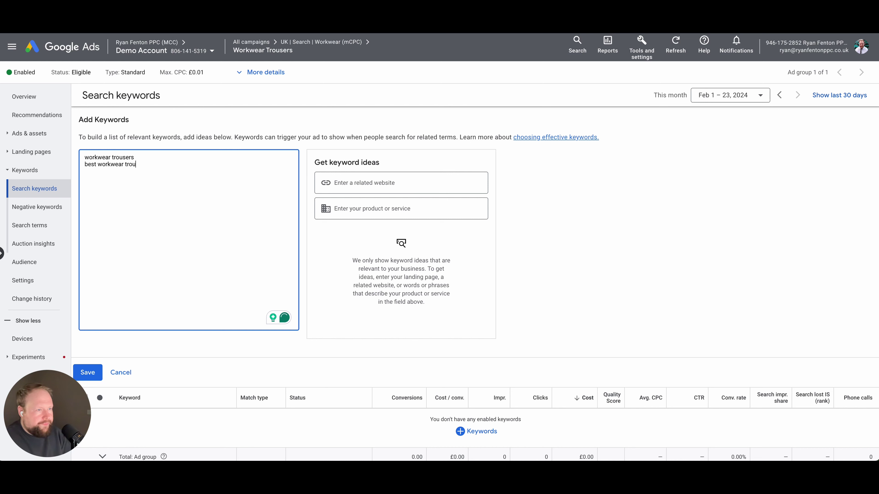
{"action": "type", "text": "sers mens workwea"}
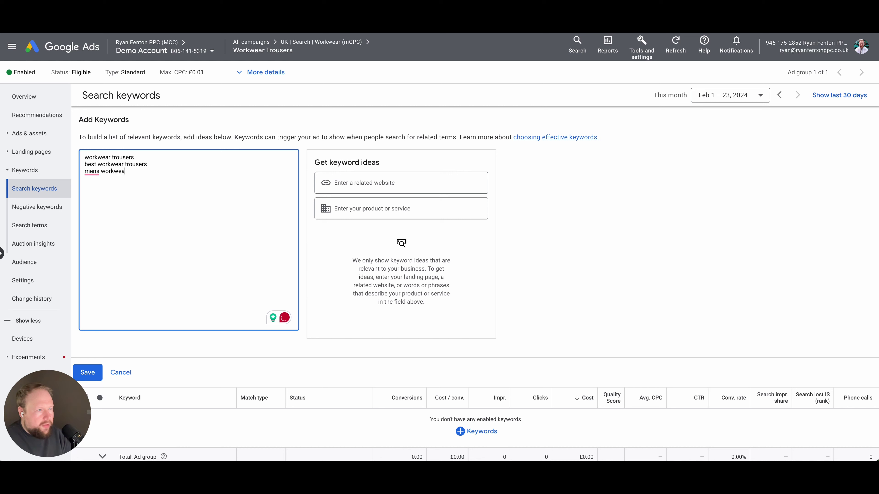
{"action": "type", "text": "r trous"}
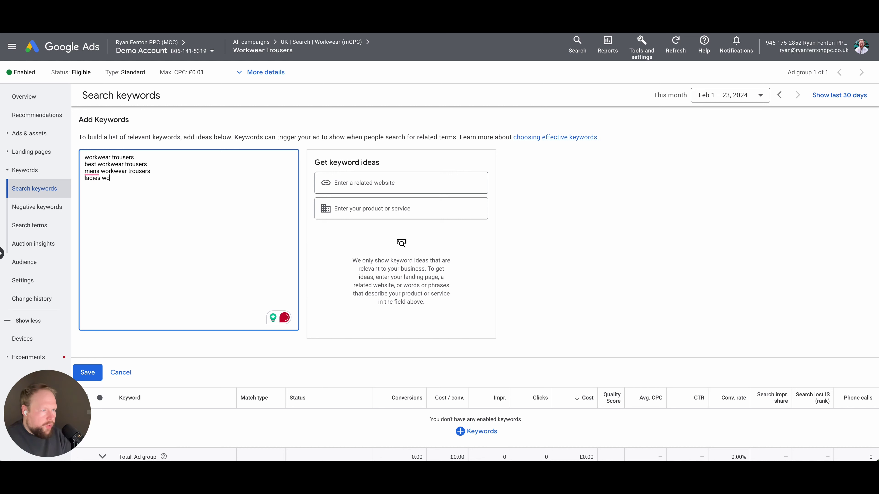
{"action": "type", "text": "ers"}
{"action": "key", "text": "Return"}
Append the keywords "ladies workwear trousers" and "womens workwear trousers", and save the list to the ad group
{"action": "type", "text": "ladies workwear trous"}
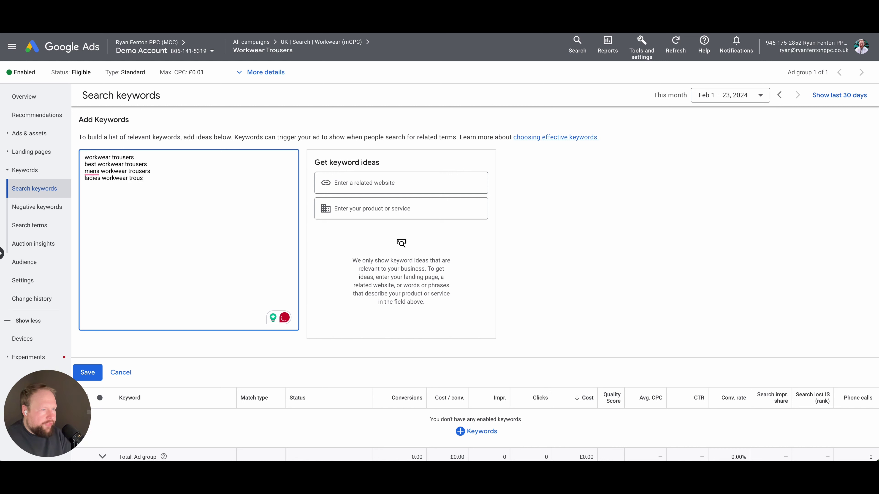
{"action": "type", "text": "ers wo"}
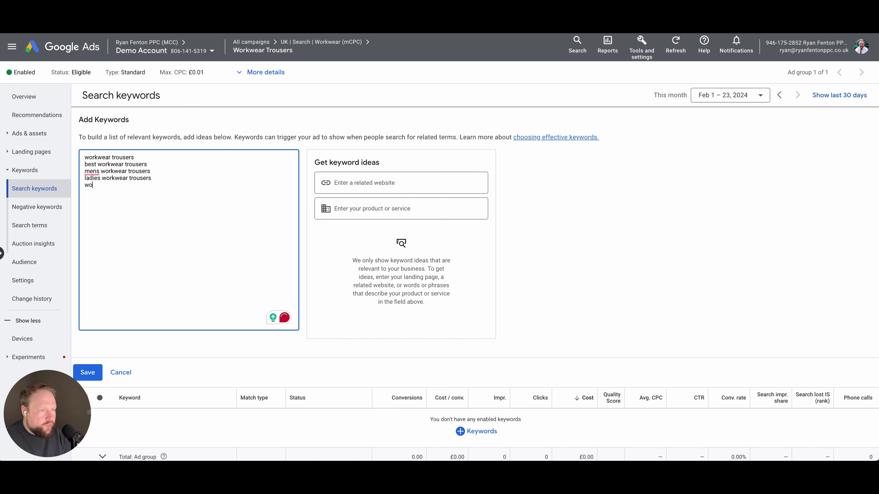
{"action": "type", "text": "mens workwe"}
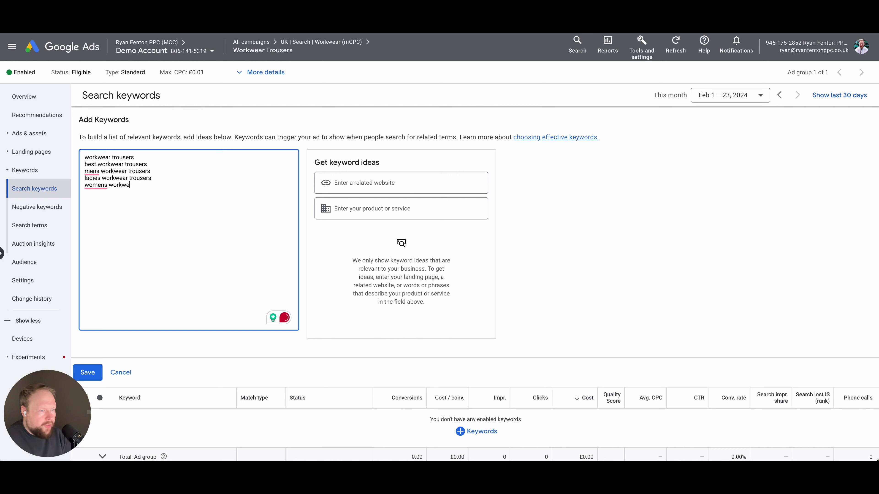
{"action": "type", "text": "ar trousers"}
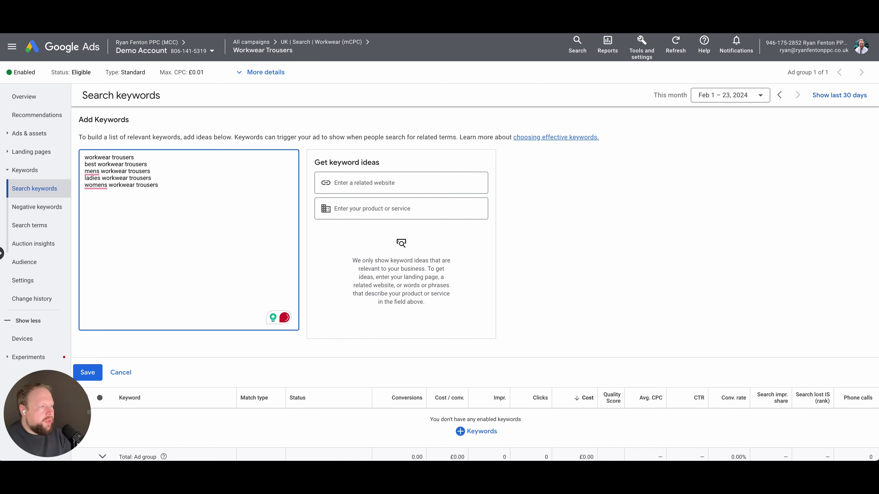
{"action": "key", "text": "Return"}
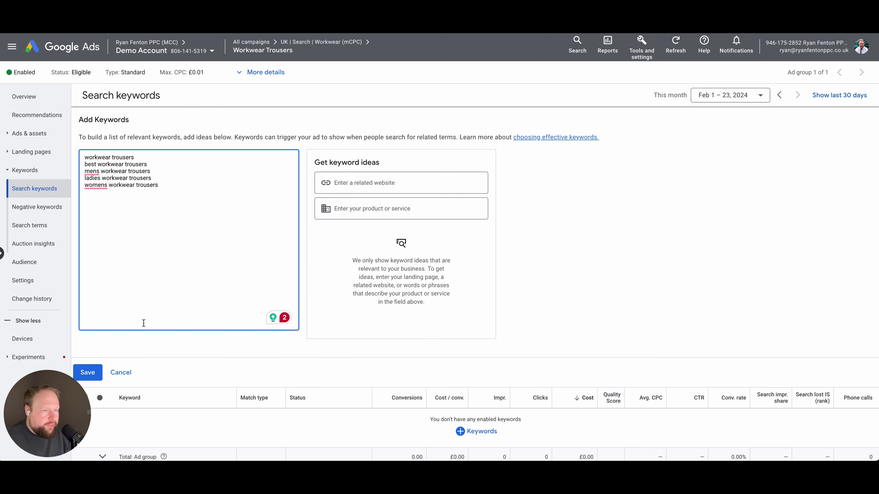
{"action": "left_click", "coordinate": [89, 372]}
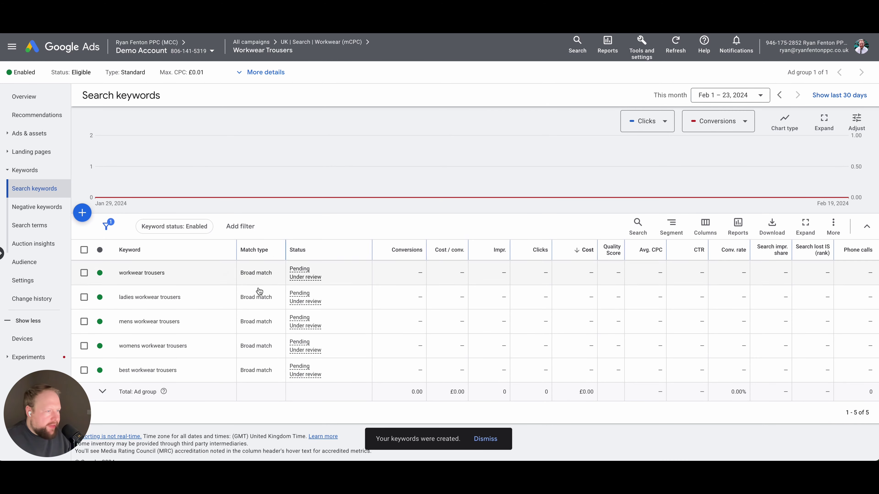
Start adding another set of search keywords to the Workwear Trousers ad group
{"action": "left_click", "coordinate": [81, 213]}
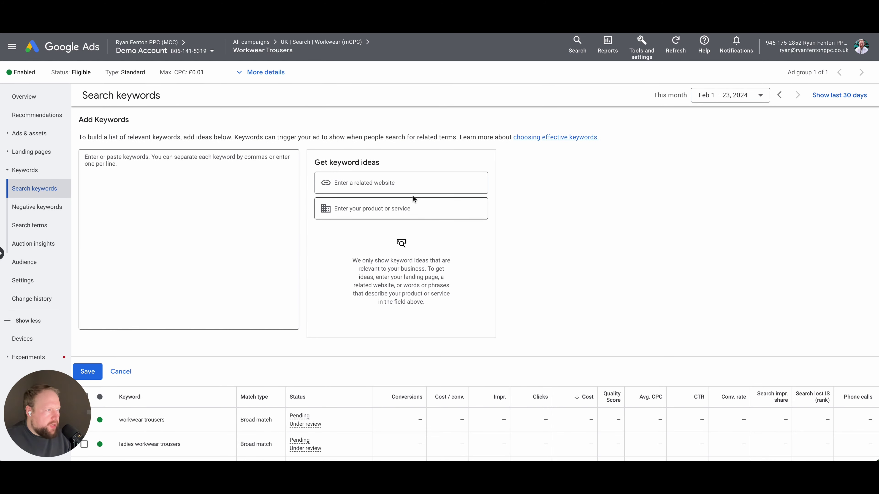
{"action": "left_click", "coordinate": [250, 173]}
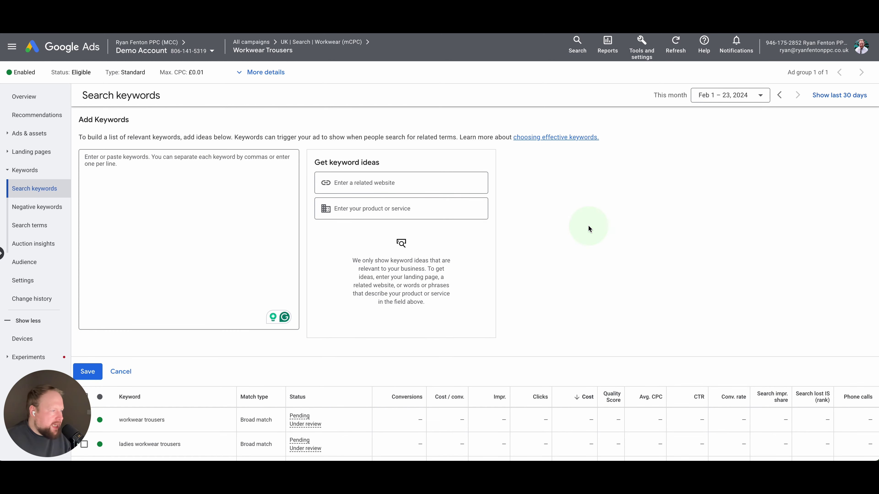
{"action": "left_click", "coordinate": [386, 179]}
{"action": "type", "text": "www."}
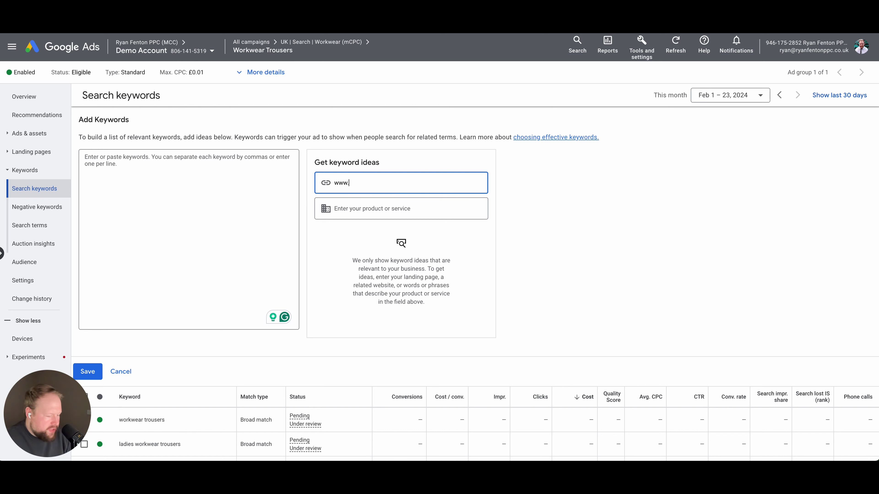
{"action": "type", "text": "snickers.co.uk"}
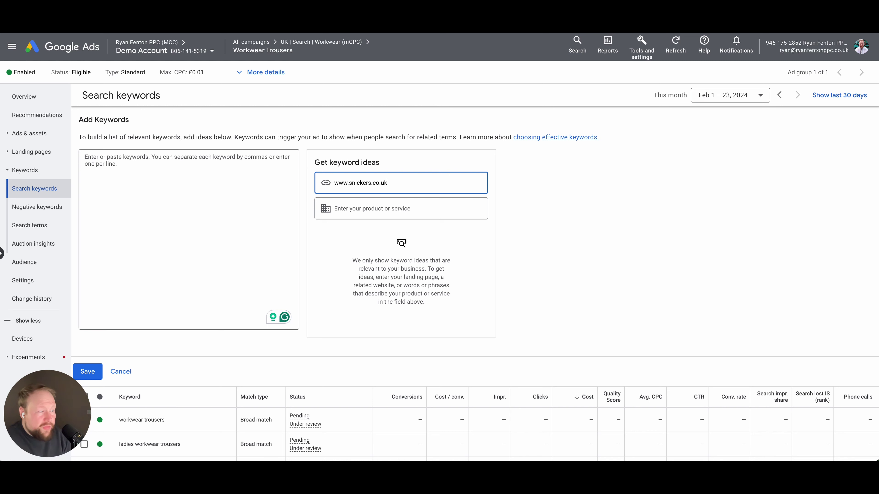
{"action": "key", "text": "Return"}
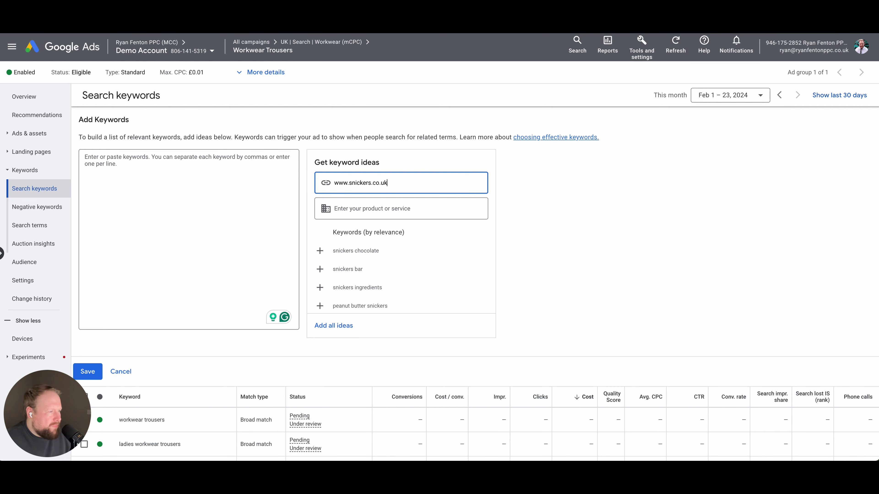
{"action": "triple_click", "coordinate": [394, 184]}
{"action": "key", "text": "BackSpace"}
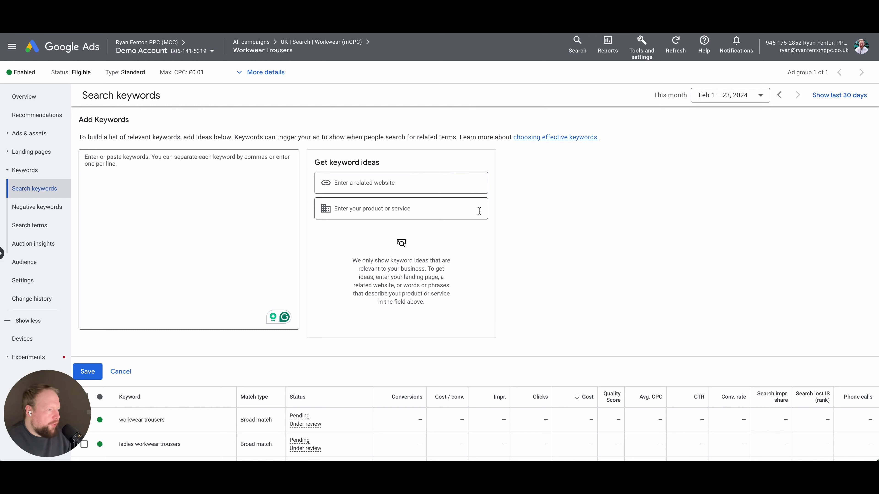
Get keyword ideas for the product or service "workwear trousers"
{"action": "left_click", "coordinate": [450, 208]}
{"action": "type", "text": "workwear"}
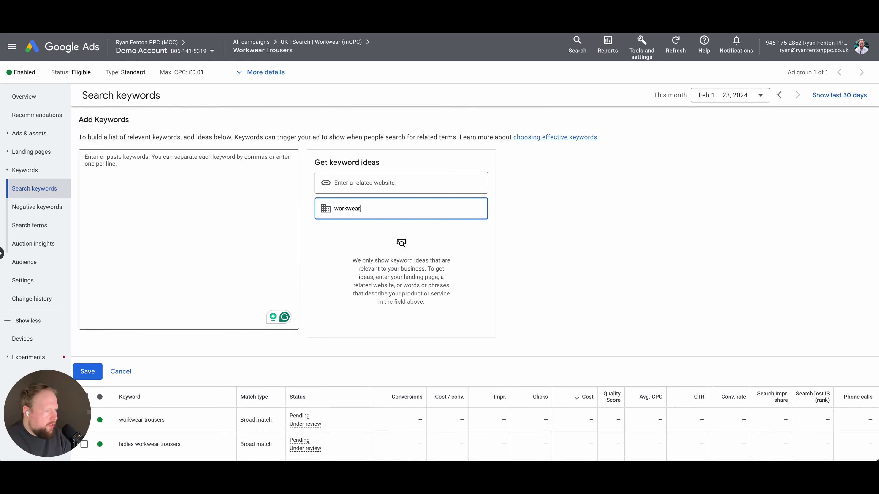
{"action": "type", "text": " trousers"}
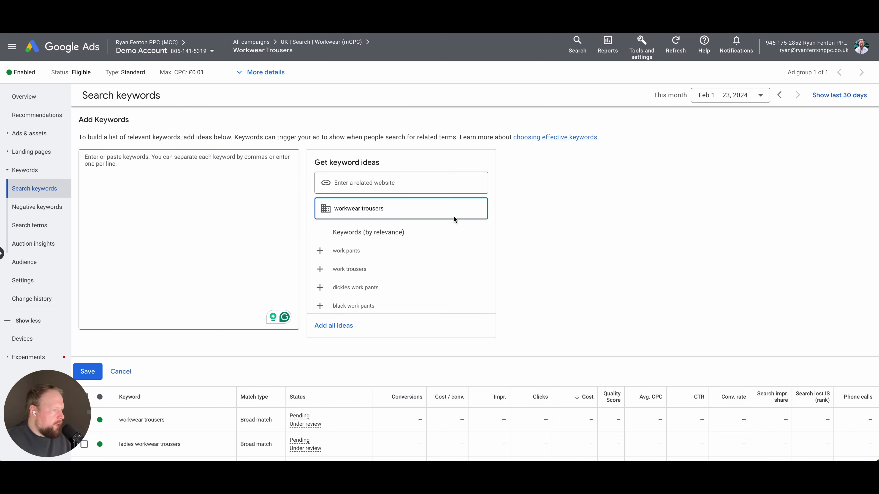
Add the suggested keywords "womens work trousers", "slim fit work trousers" and "black work trousers" to the keyword list
{"action": "scroll", "coordinate": [426, 265], "scroll_direction": "down", "scroll_amount": 3}
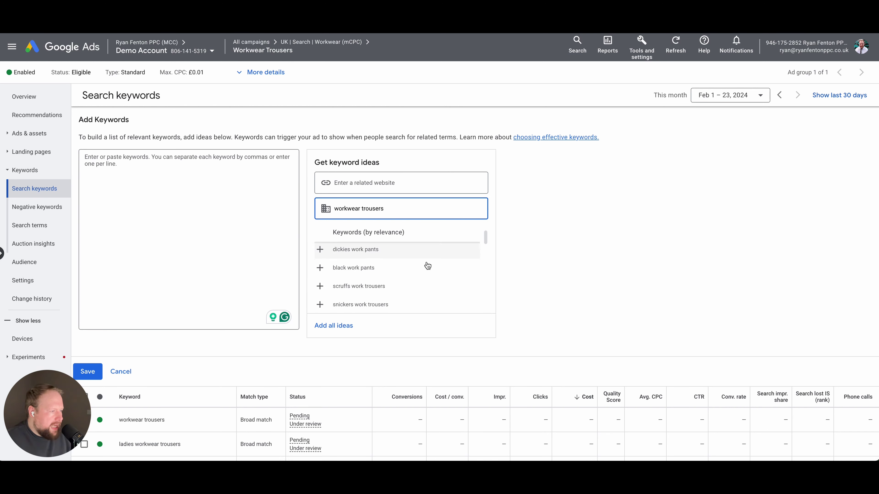
{"action": "scroll", "coordinate": [428, 265], "scroll_direction": "down", "scroll_amount": 2}
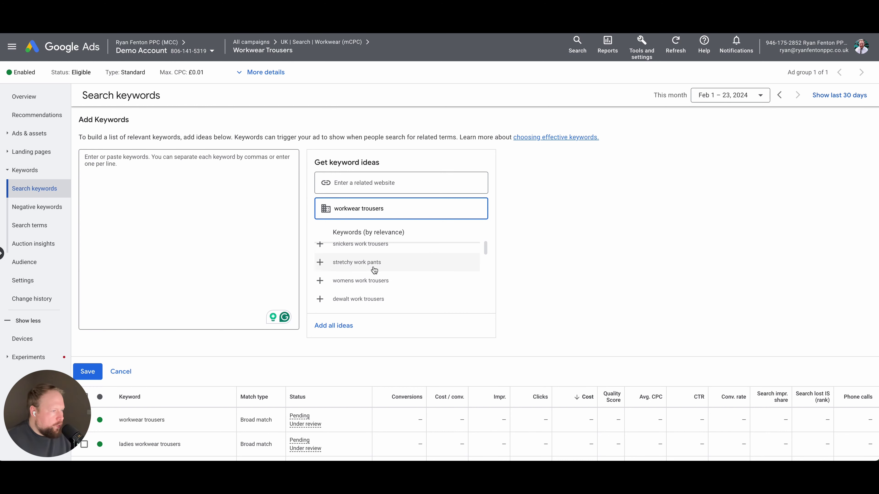
{"action": "left_click", "coordinate": [346, 287]}
{"action": "scroll", "coordinate": [370, 279], "scroll_direction": "down", "scroll_amount": 2}
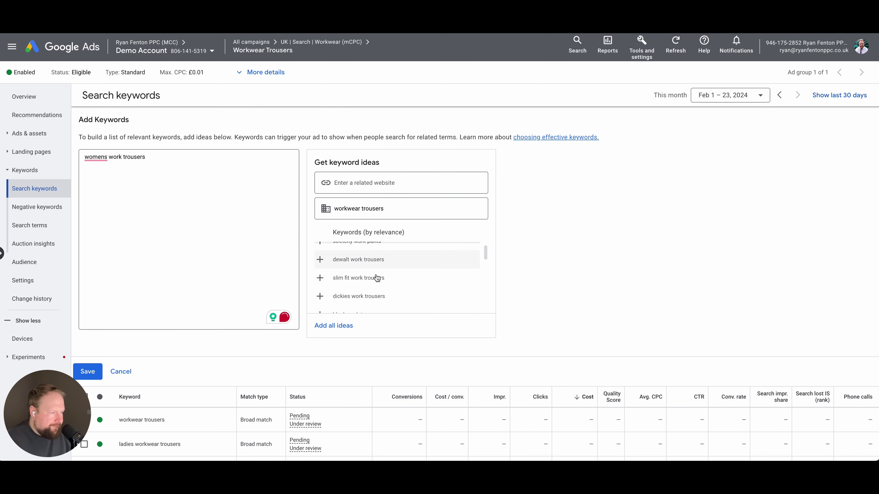
{"action": "left_click", "coordinate": [320, 261]}
{"action": "scroll", "coordinate": [334, 265], "scroll_direction": "down", "scroll_amount": 1}
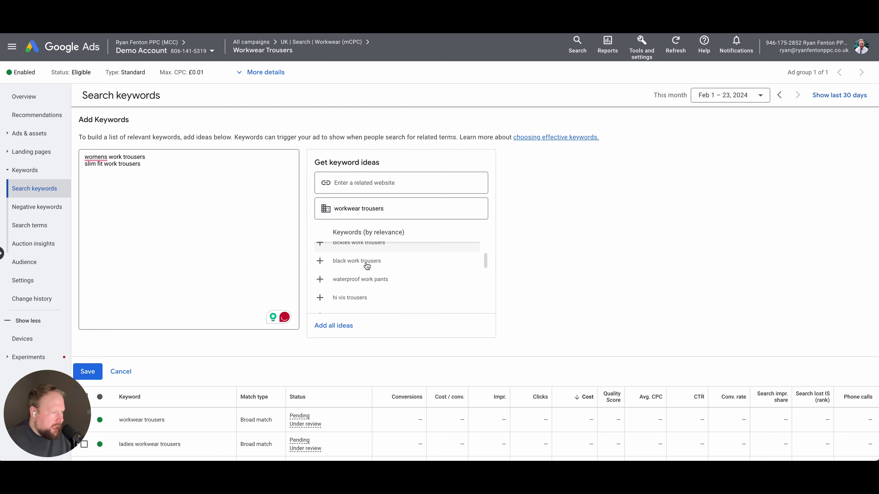
{"action": "left_click", "coordinate": [320, 262]}
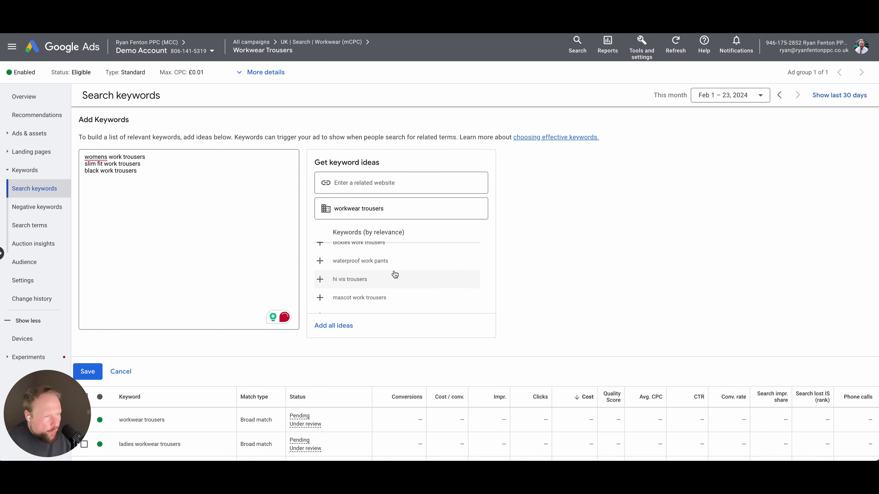
Add the suggested keywords "hi vis trousers" and "stretch work trousers" to the keyword list
{"action": "left_click", "coordinate": [143, 171]}
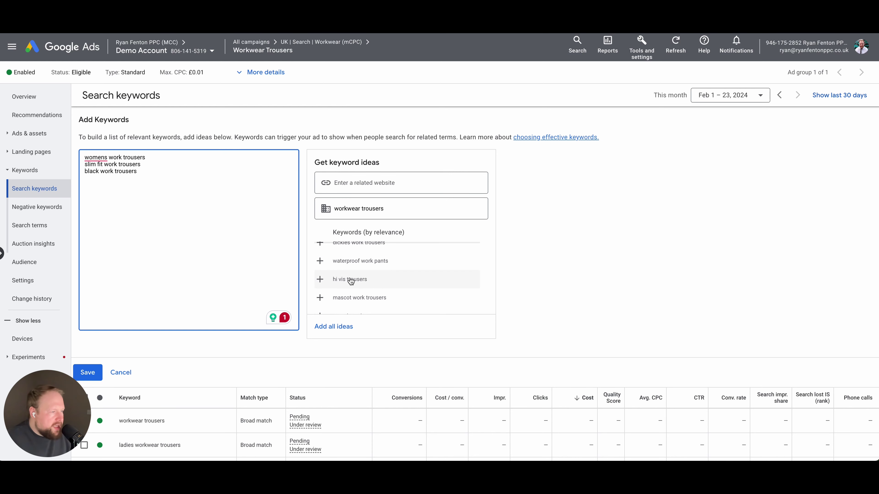
{"action": "left_click", "coordinate": [320, 279]}
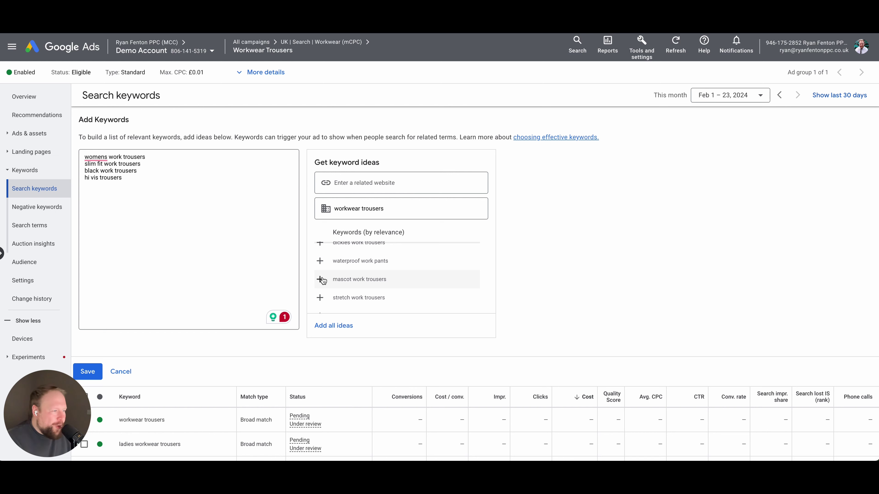
{"action": "scroll", "coordinate": [320, 282], "scroll_direction": "down", "scroll_amount": 1}
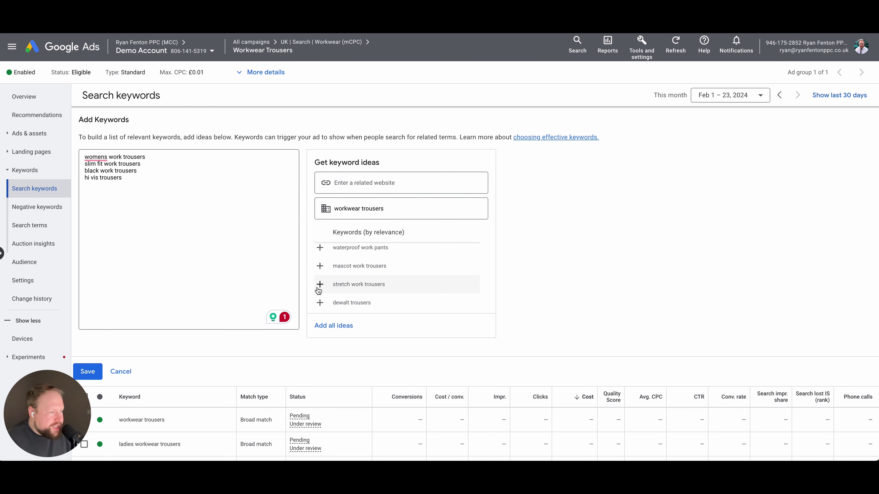
{"action": "left_click", "coordinate": [319, 285]}
{"action": "scroll", "coordinate": [379, 280], "scroll_direction": "down", "scroll_amount": 1}
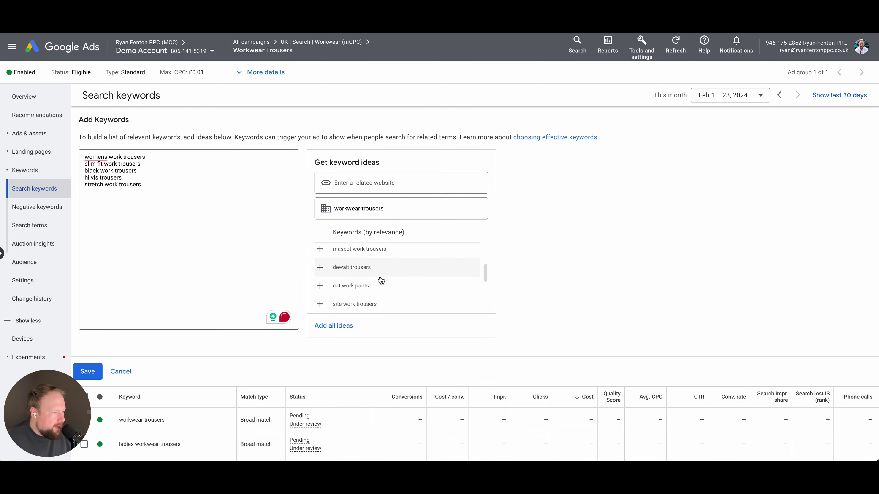
Add the suggested keywords "best work trousers" and "cargo work trousers" to the keyword list
{"action": "scroll", "coordinate": [381, 281], "scroll_direction": "down", "scroll_amount": 1}
{"action": "left_click", "coordinate": [166, 165]}
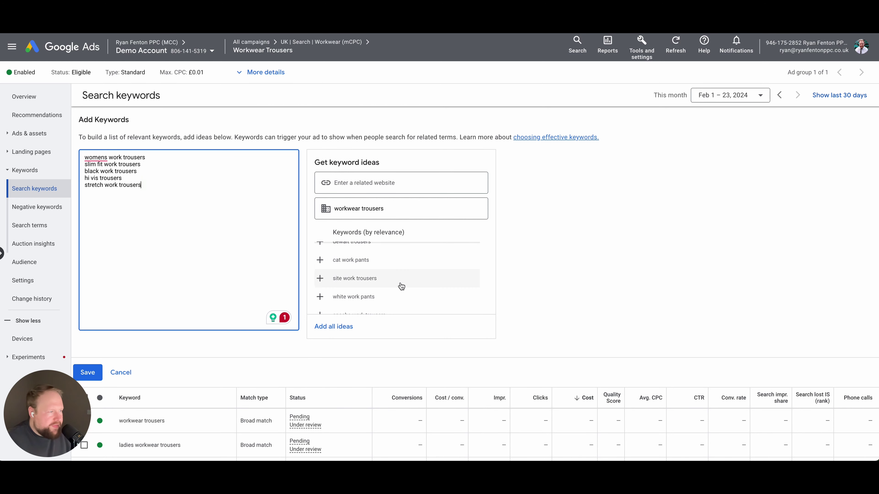
{"action": "scroll", "coordinate": [403, 285], "scroll_direction": "down", "scroll_amount": 1}
{"action": "scroll", "coordinate": [403, 286], "scroll_direction": "down", "scroll_amount": 2}
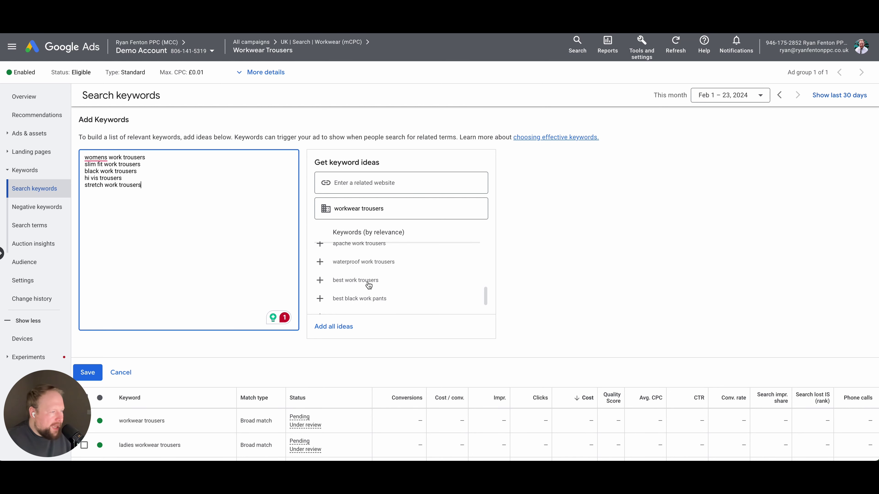
{"action": "left_click", "coordinate": [319, 282]}
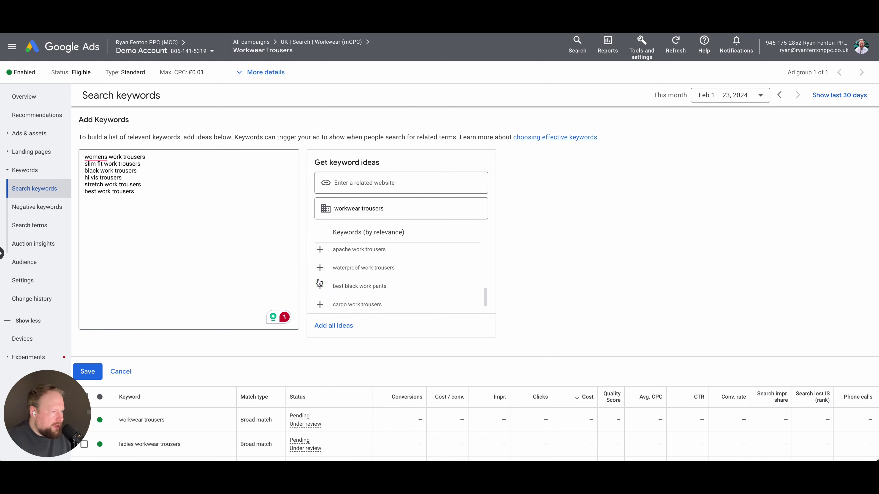
{"action": "scroll", "coordinate": [346, 286], "scroll_direction": "down", "scroll_amount": 1}
{"action": "left_click", "coordinate": [319, 286]}
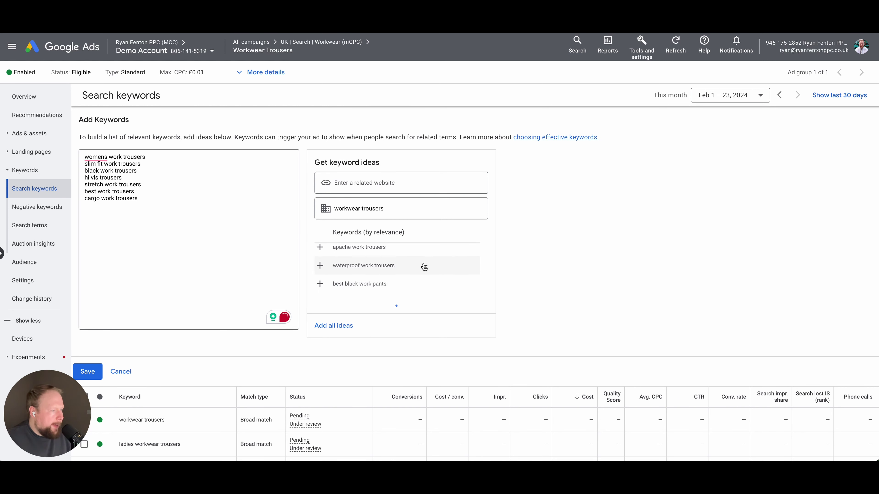
Add the suggested keywords "site work trousers" and "waterproof work trousers" to the keyword list
{"action": "scroll", "coordinate": [421, 268], "scroll_direction": "down", "scroll_amount": 2}
{"action": "scroll", "coordinate": [419, 269], "scroll_direction": "down", "scroll_amount": 3}
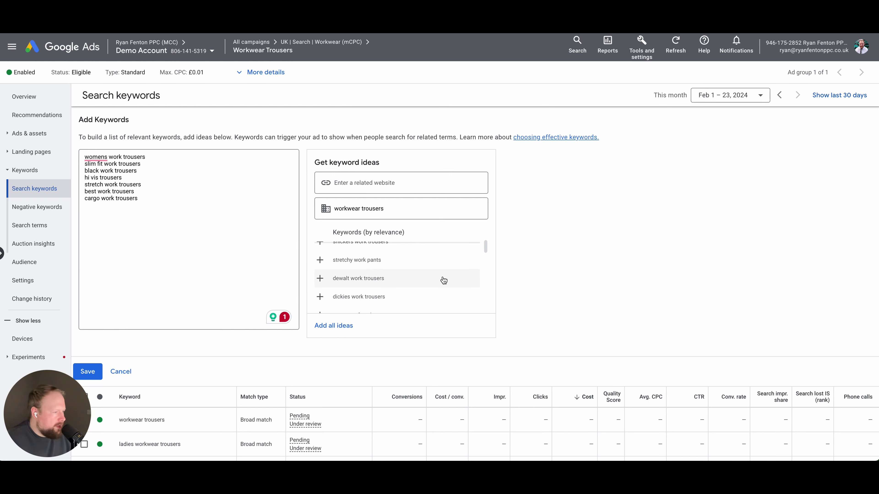
{"action": "scroll", "coordinate": [444, 281], "scroll_direction": "down", "scroll_amount": 1}
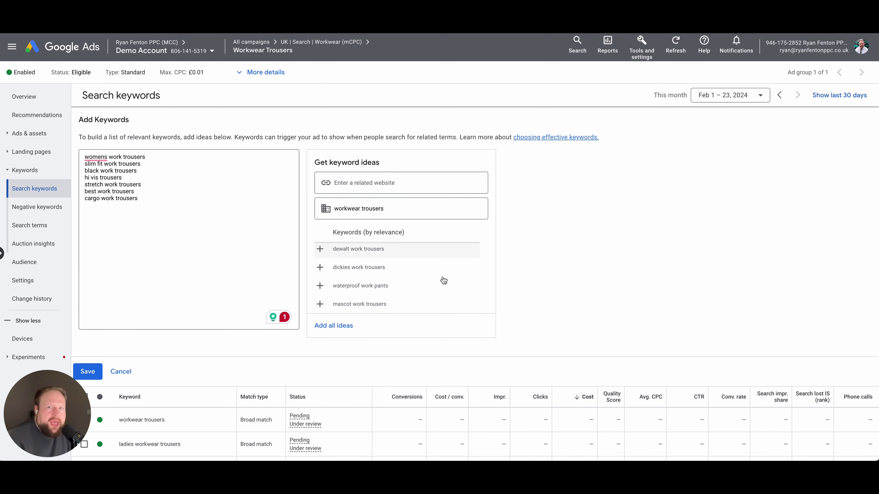
{"action": "scroll", "coordinate": [444, 281], "scroll_direction": "down", "scroll_amount": 1}
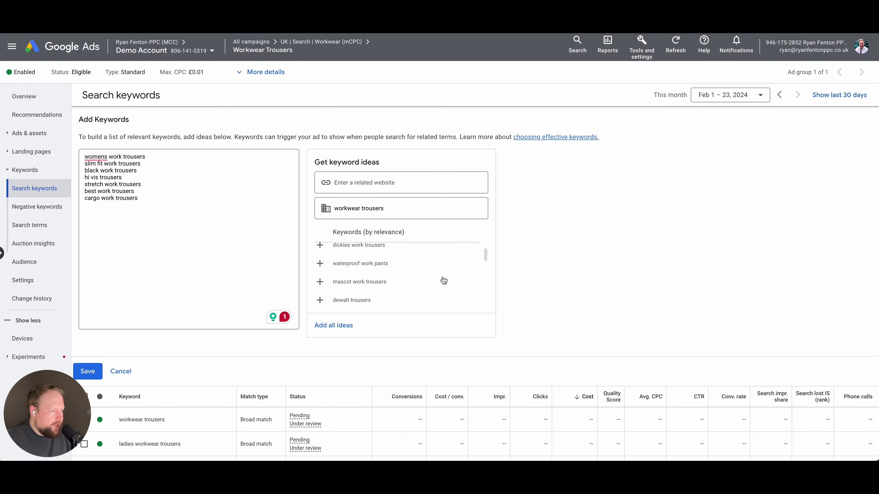
{"action": "scroll", "coordinate": [444, 280], "scroll_direction": "down", "scroll_amount": 4}
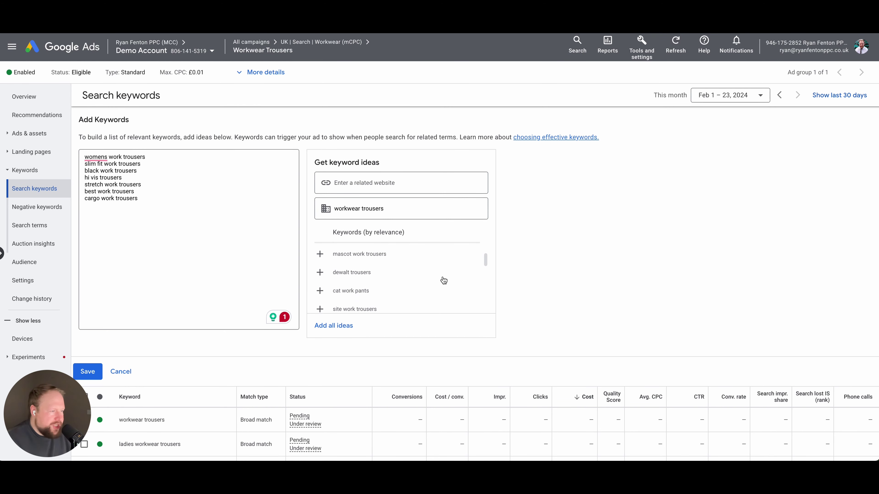
{"action": "scroll", "coordinate": [444, 280], "scroll_direction": "down", "scroll_amount": 1}
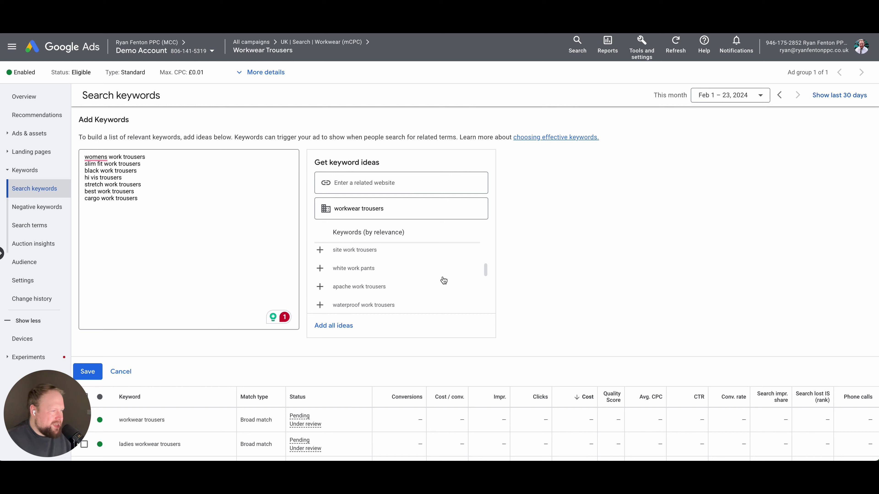
{"action": "left_click", "coordinate": [320, 250]}
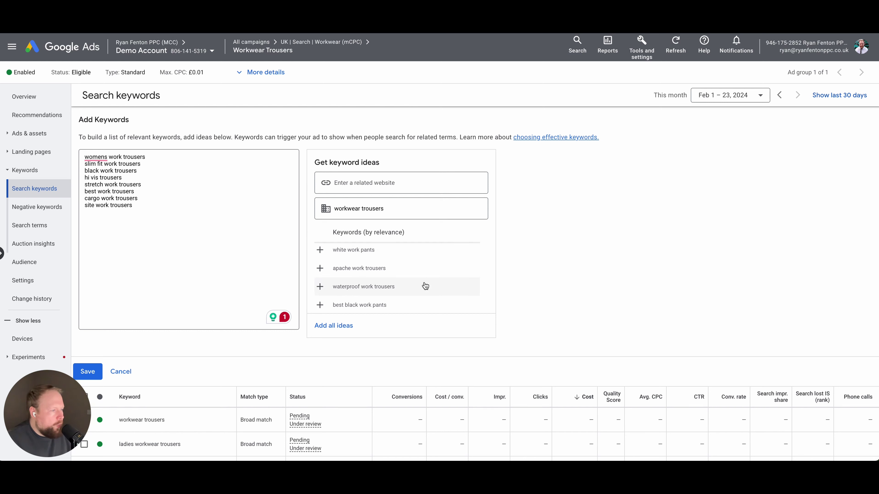
{"action": "left_click", "coordinate": [320, 287]}
Add the suggested keyword "orange hi vis trousers" and save the keyword list to the ad group
{"action": "scroll", "coordinate": [403, 283], "scroll_direction": "down", "scroll_amount": 2}
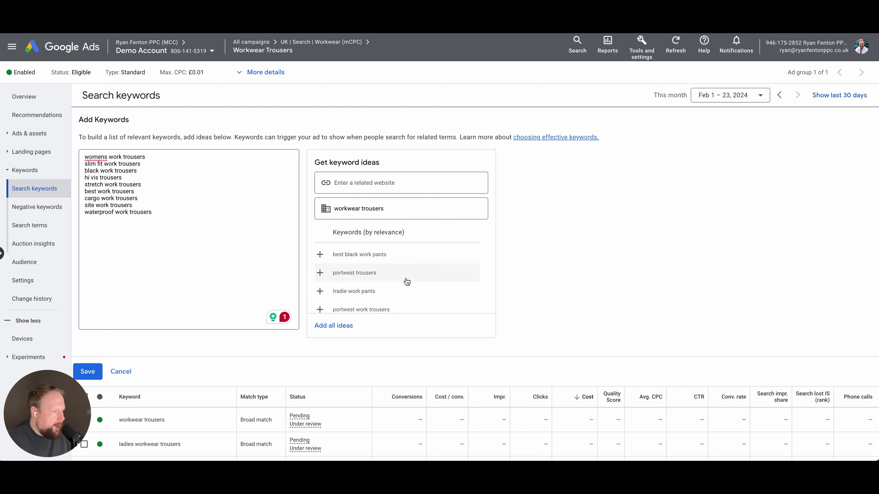
{"action": "scroll", "coordinate": [406, 283], "scroll_direction": "down", "scroll_amount": 3}
{"action": "scroll", "coordinate": [405, 281], "scroll_direction": "down", "scroll_amount": 1}
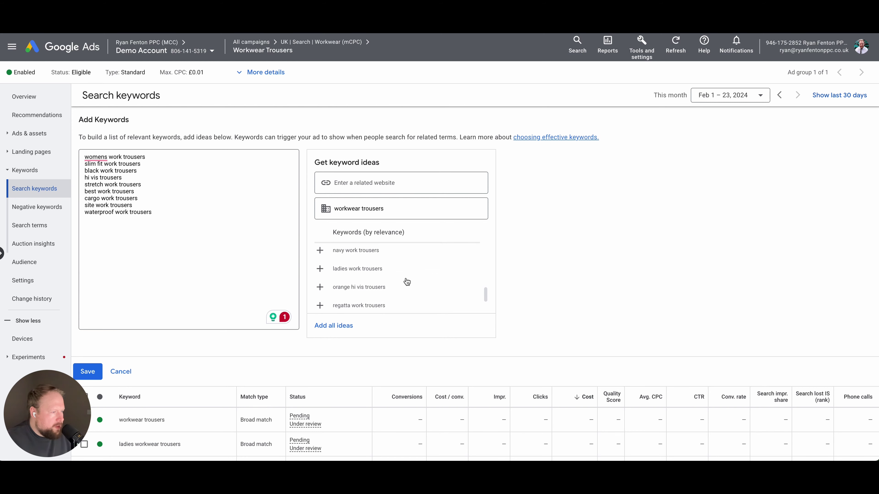
{"action": "left_click", "coordinate": [319, 285]}
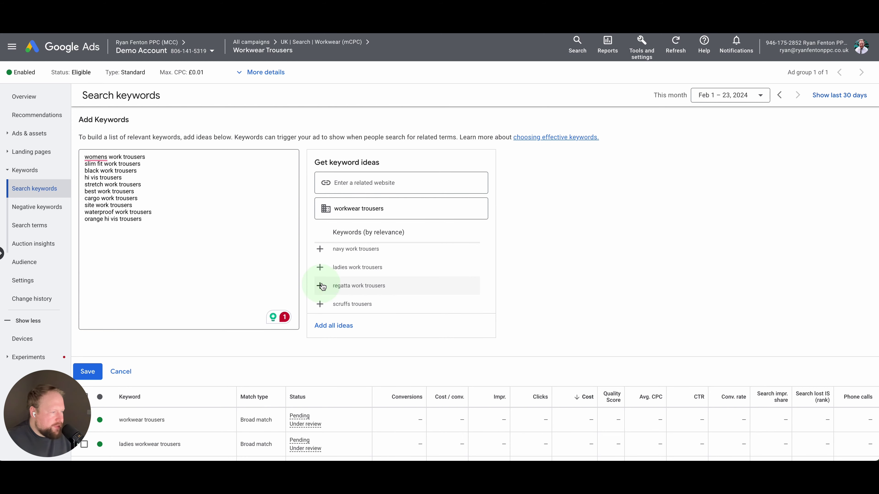
{"action": "scroll", "coordinate": [399, 289], "scroll_direction": "down", "scroll_amount": 4}
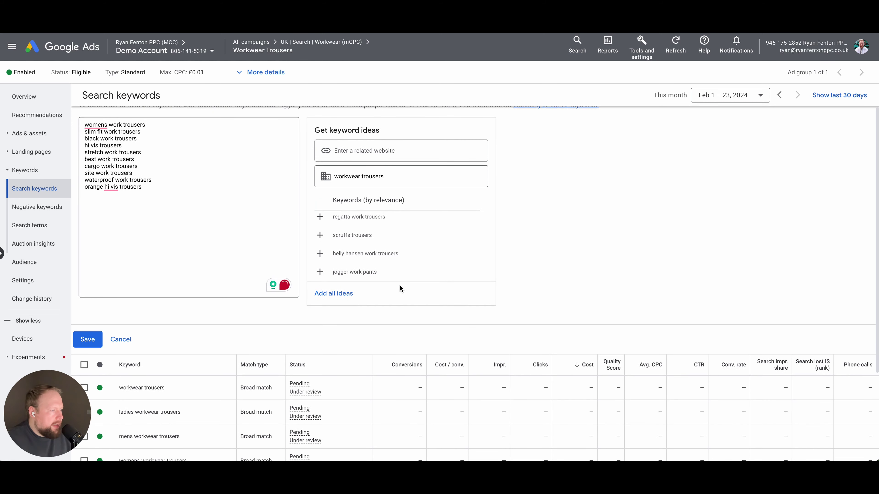
{"action": "left_click", "coordinate": [108, 215]}
{"action": "left_click", "coordinate": [88, 340]}
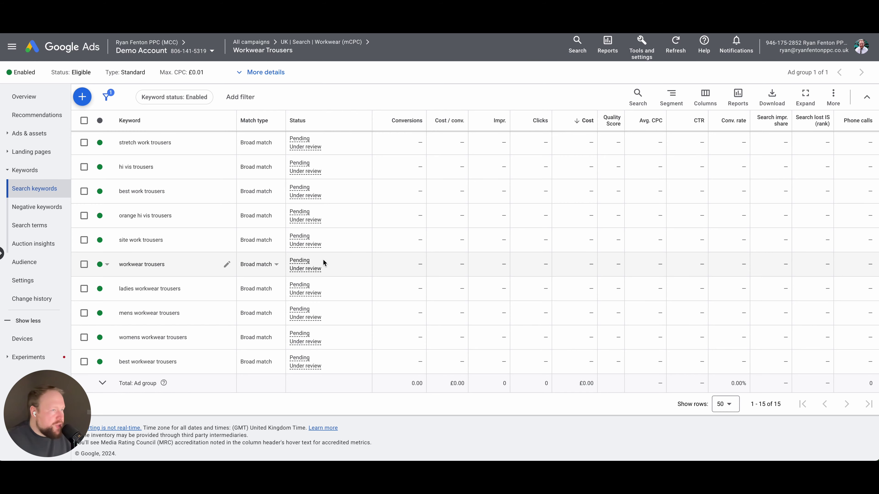
Open the ad group's search terms report and remove its "Impr. > 1" filter
{"action": "scroll", "coordinate": [325, 263], "scroll_direction": "up", "scroll_amount": 5}
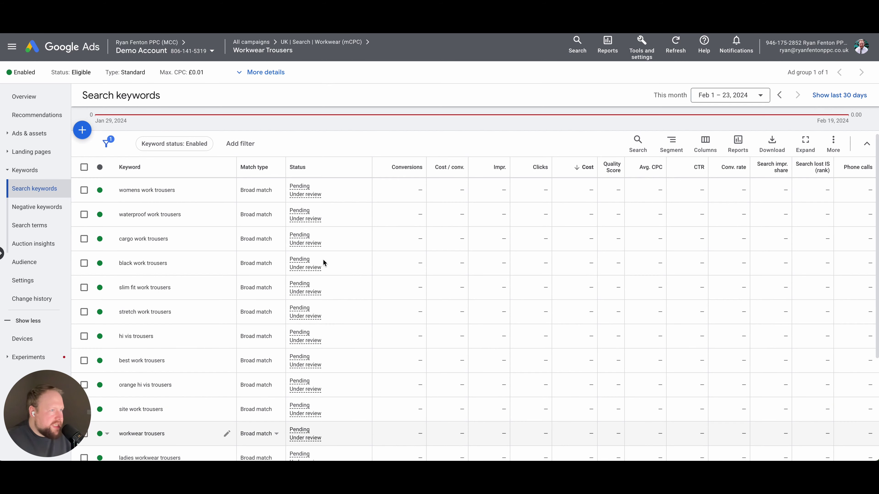
{"action": "scroll", "coordinate": [325, 262], "scroll_direction": "up", "scroll_amount": 3}
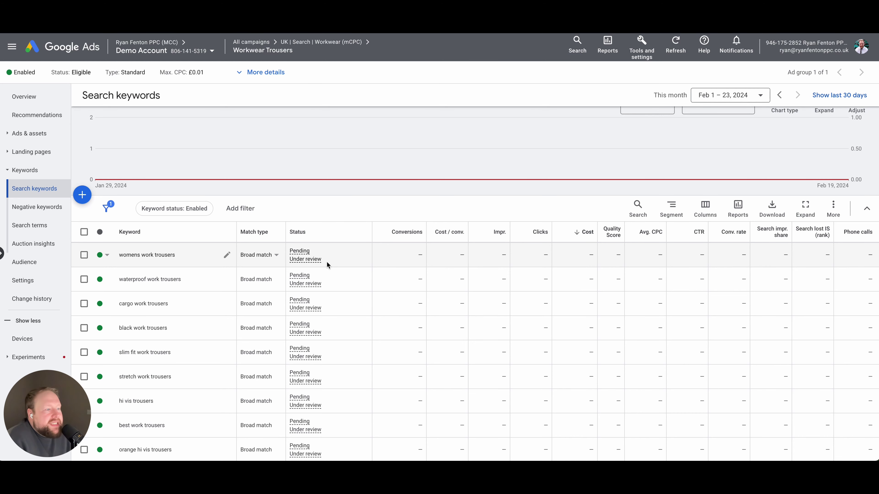
{"action": "scroll", "coordinate": [323, 261], "scroll_direction": "down", "scroll_amount": 6}
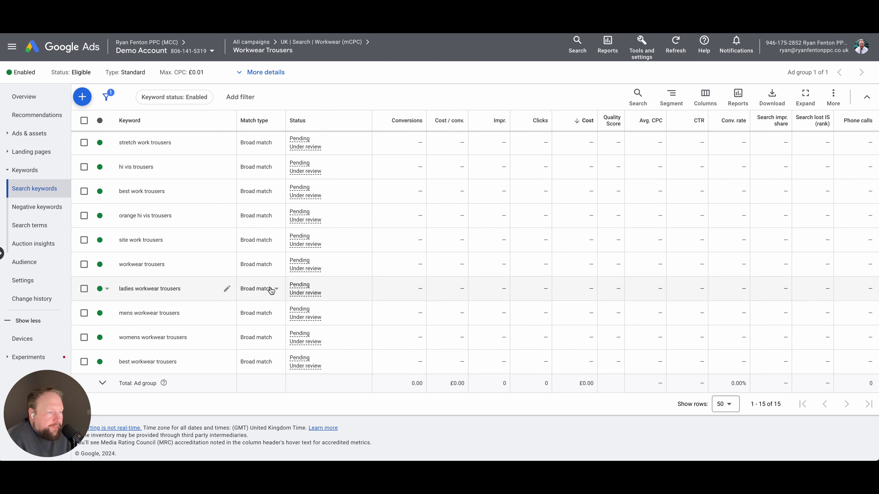
{"action": "scroll", "coordinate": [273, 290], "scroll_direction": "up", "scroll_amount": 3}
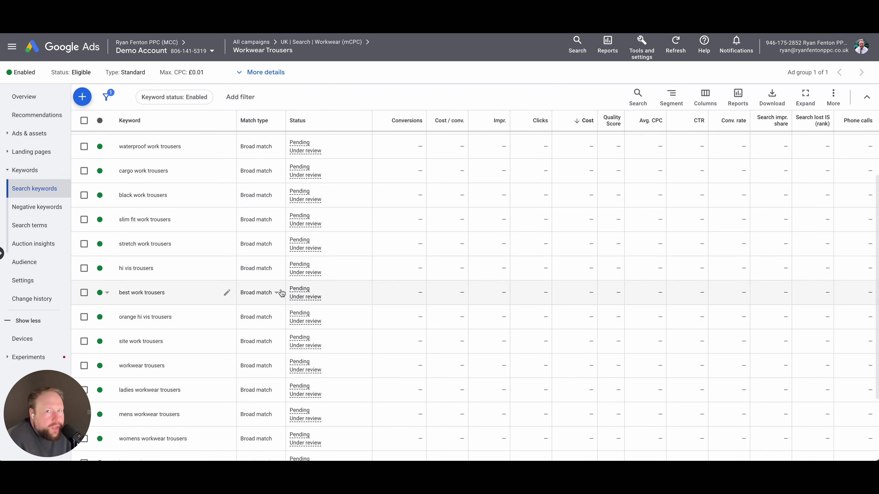
{"action": "scroll", "coordinate": [281, 293], "scroll_direction": "up", "scroll_amount": 3}
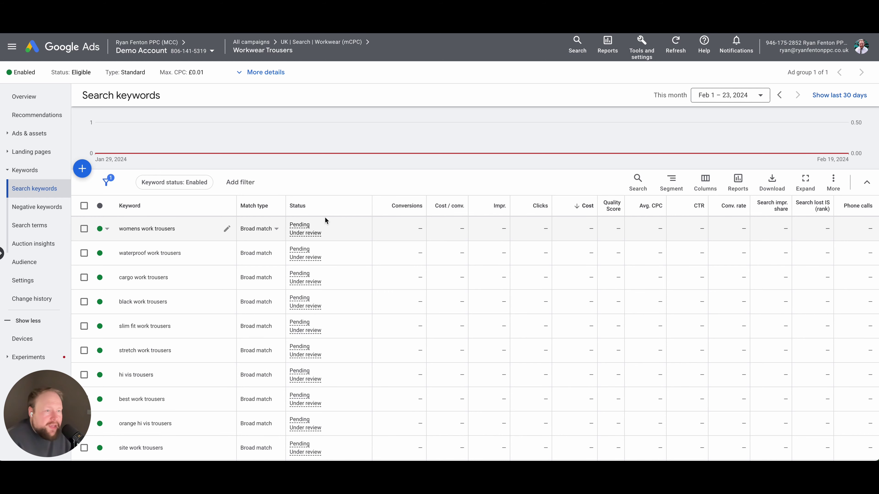
{"action": "left_click", "coordinate": [49, 228]}
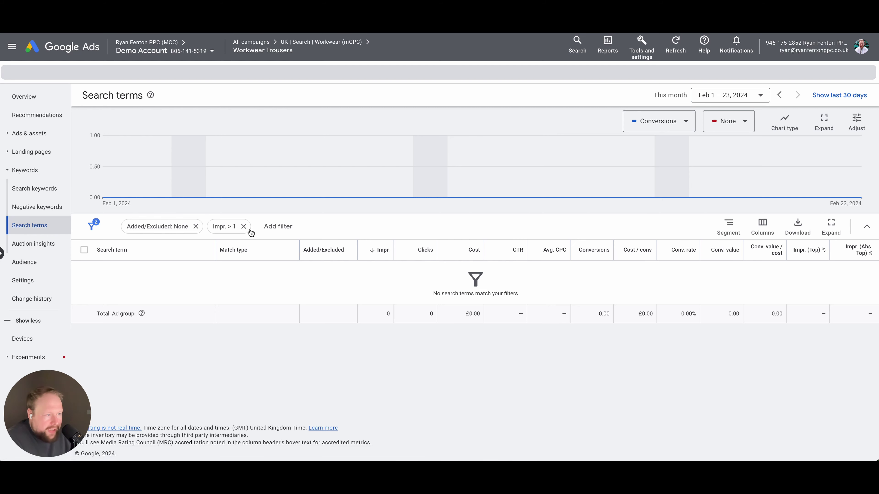
{"action": "left_click", "coordinate": [244, 227]}
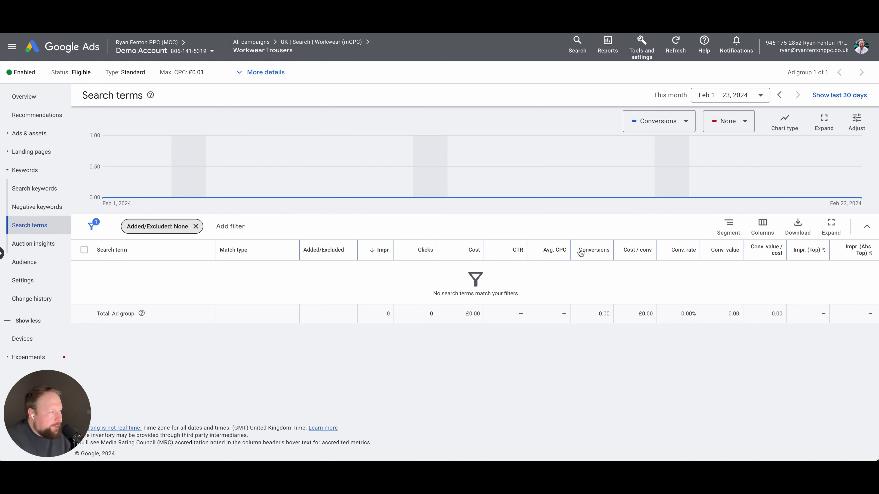
{"action": "mouse_move", "coordinate": [587, 253]}
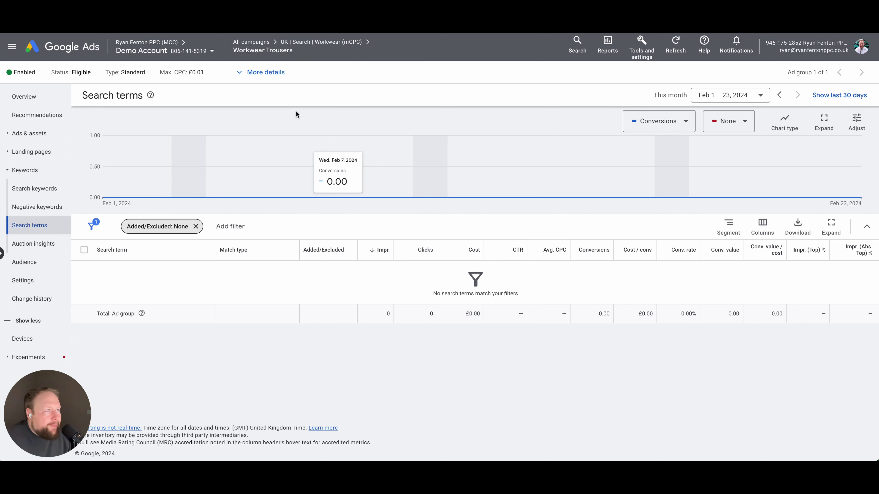
Change the search keywords "ladies workwear trousers" and "mens workwear trousers" from broad match to phrase match
{"action": "left_click", "coordinate": [32, 188]}
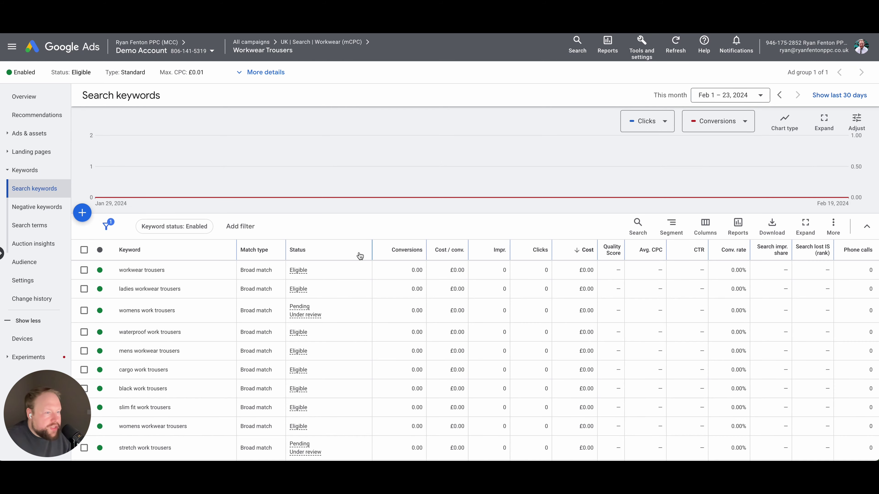
{"action": "scroll", "coordinate": [357, 254], "scroll_direction": "down", "scroll_amount": 2}
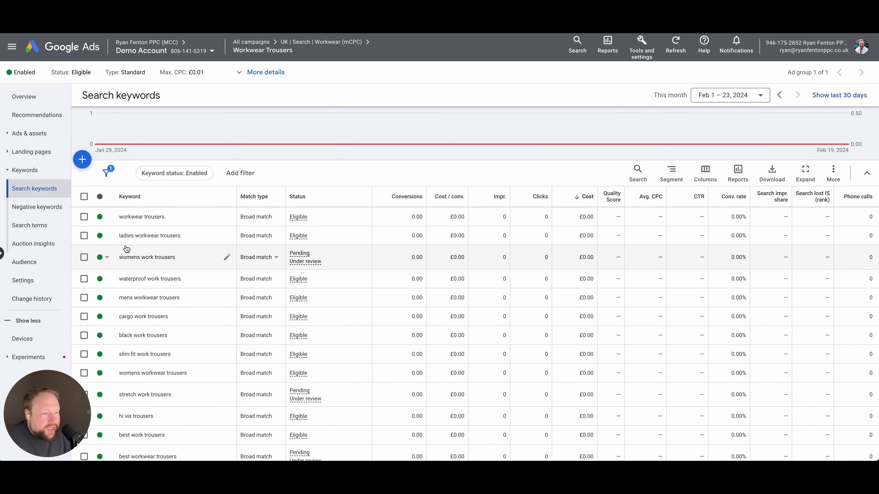
{"action": "left_click", "coordinate": [84, 298]}
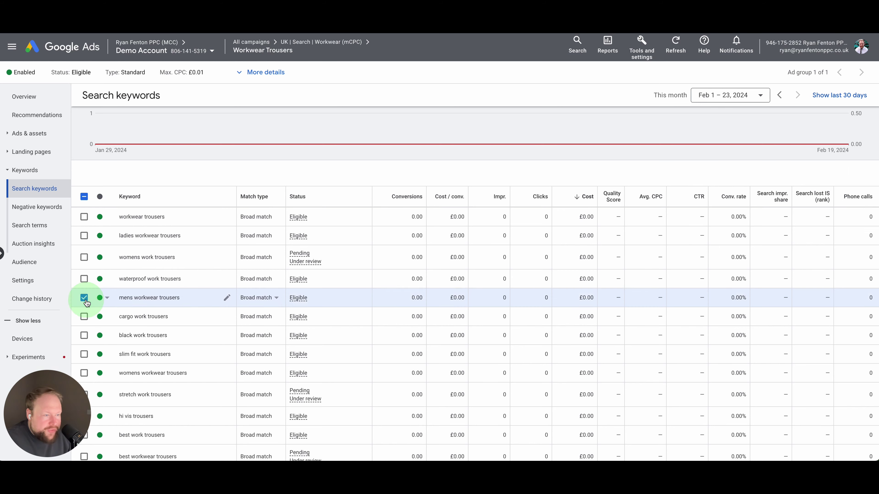
{"action": "left_click", "coordinate": [84, 236]}
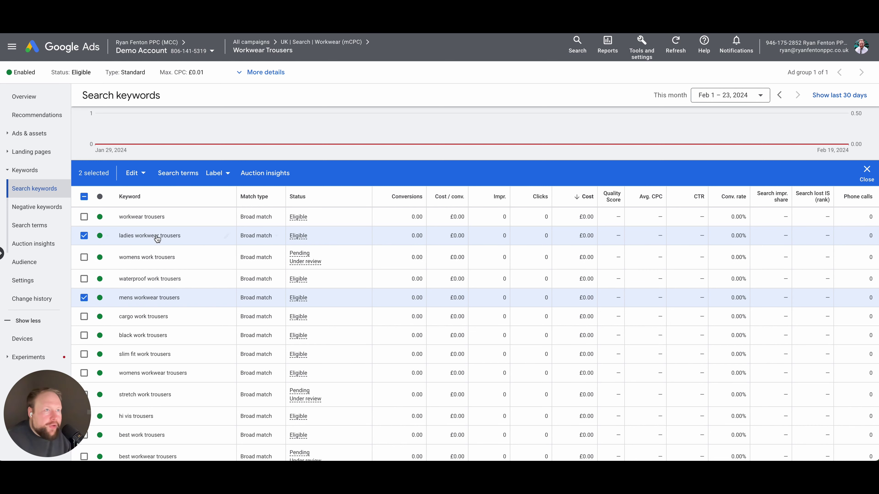
{"action": "left_click", "coordinate": [261, 241]}
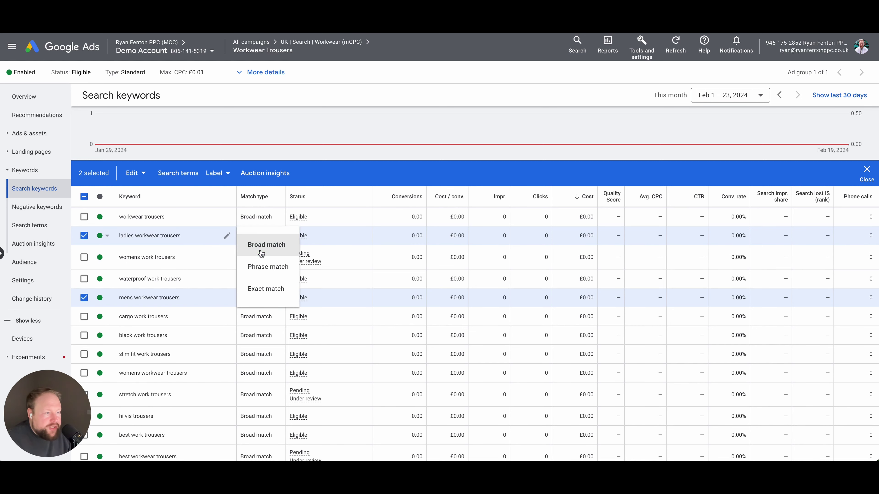
{"action": "left_click", "coordinate": [263, 266]}
{"action": "left_click", "coordinate": [263, 303]}
{"action": "left_click", "coordinate": [265, 333]}
{"action": "scroll", "coordinate": [873, 178], "scroll_direction": "down", "scroll_amount": 3}
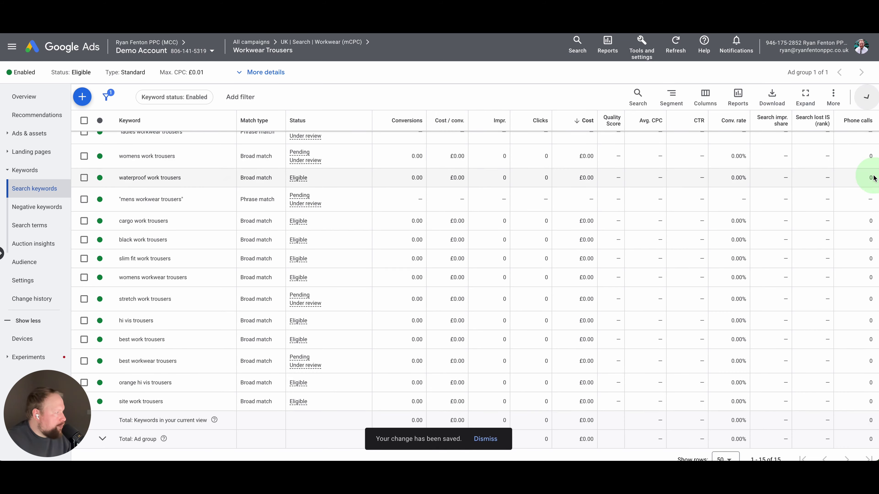
Start adding new search keywords and copy the text of the existing phrase-match keyword "ladies workwear trousers" without changing it
{"action": "scroll", "coordinate": [186, 204], "scroll_direction": "up", "scroll_amount": 3}
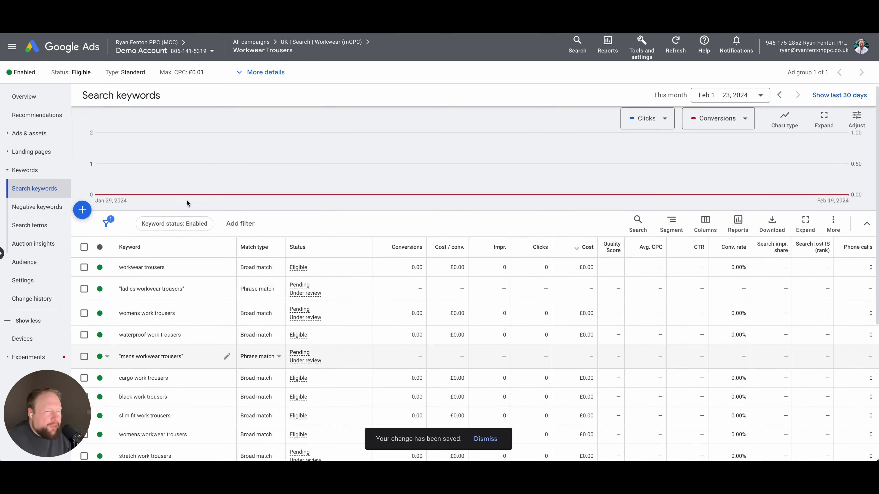
{"action": "left_click", "coordinate": [81, 210]}
{"action": "left_click", "coordinate": [214, 204]}
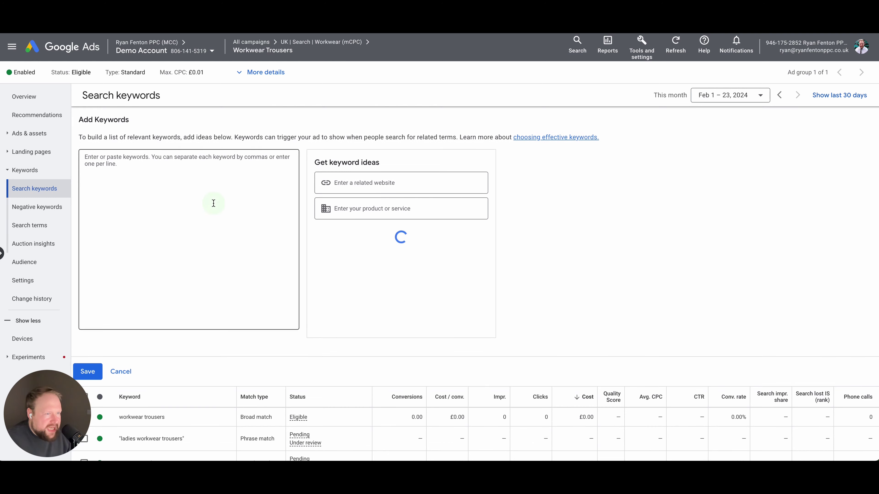
{"action": "scroll", "coordinate": [213, 204], "scroll_direction": "down", "scroll_amount": 3}
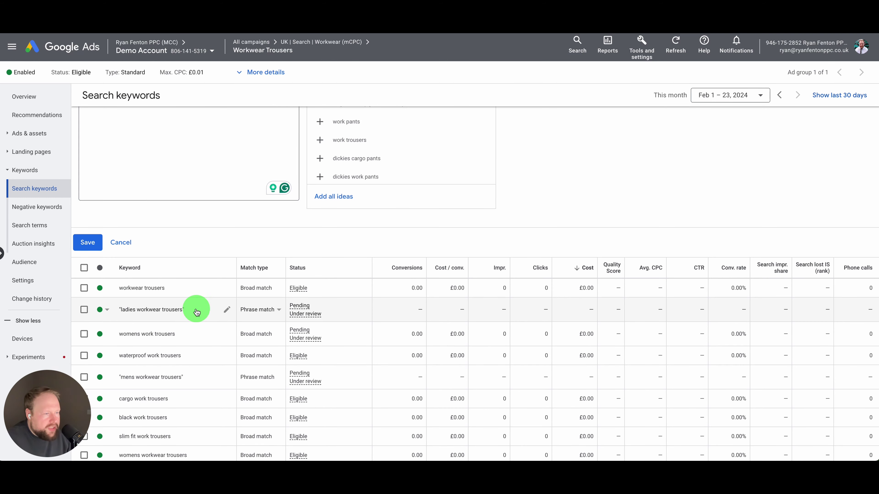
{"action": "left_click", "coordinate": [227, 309]}
{"action": "key", "text": "ctrl+c"}
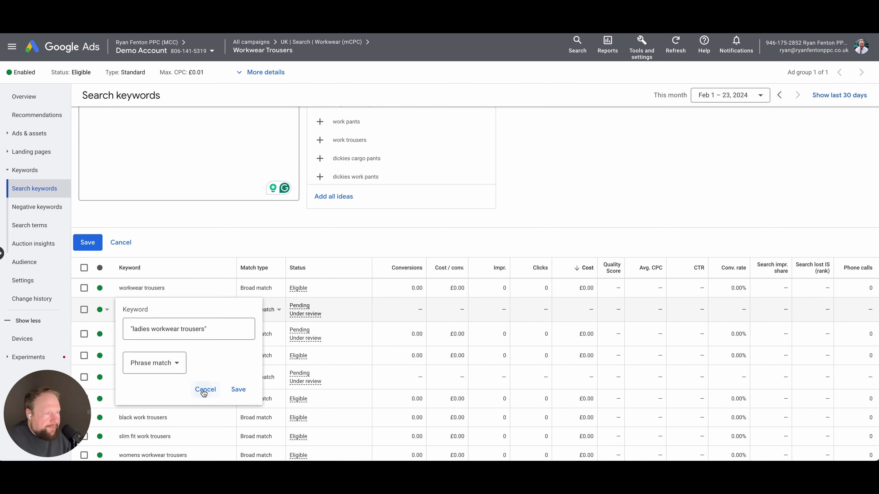
{"action": "left_click", "coordinate": [204, 390]}
Paste the copied keyword into the new keyword list and turn it into the exact-match form [ladies workwear trousers]
{"action": "scroll", "coordinate": [167, 212], "scroll_direction": "up", "scroll_amount": 3}
{"action": "left_click", "coordinate": [168, 200]}
{"action": "key", "text": "ctrl+v"}
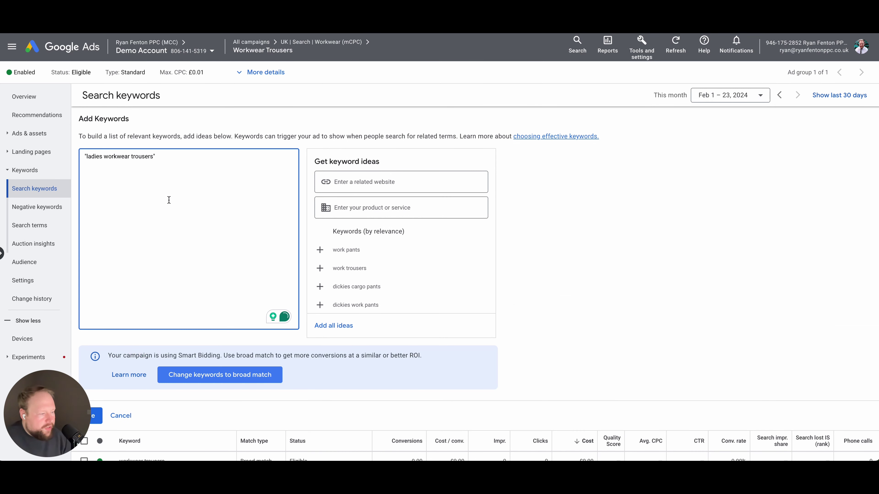
{"action": "key", "text": "BackSpace"}
{"action": "type", "text": "]"}
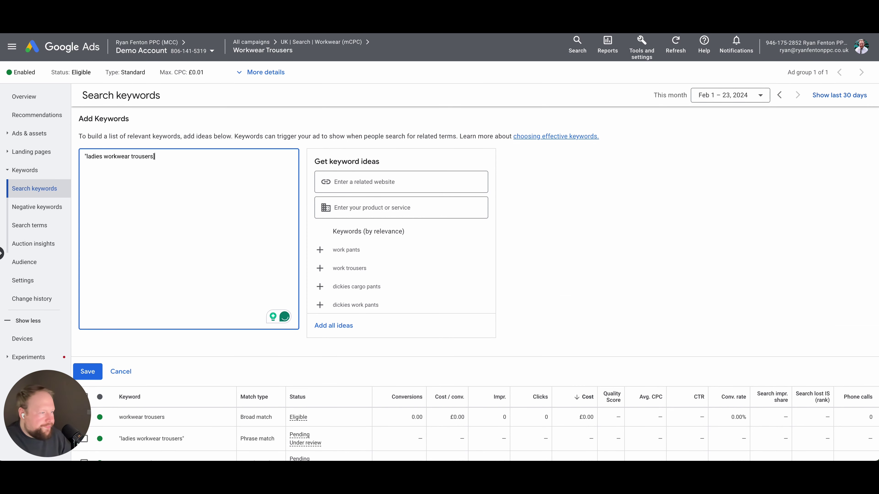
{"action": "left_click", "coordinate": [86, 157]}
{"action": "key", "text": "BackSpace"}
{"action": "type", "text": "["}
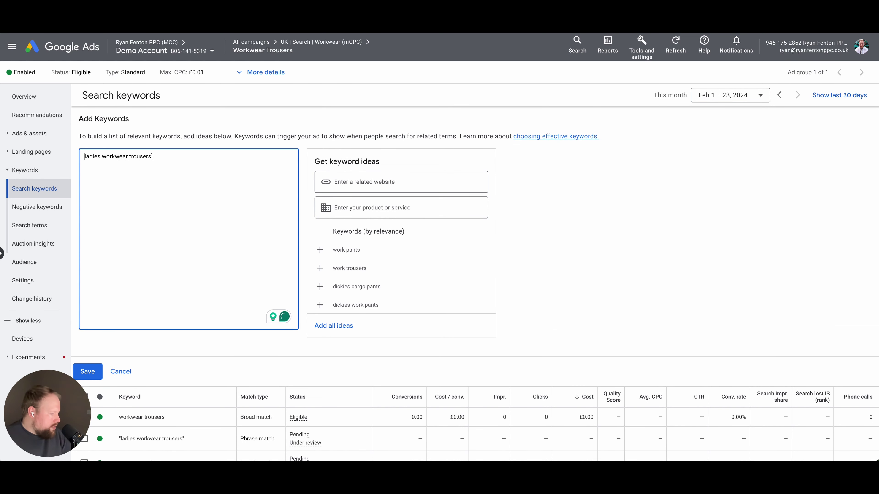
Above the exact-match line, add the phrase-match version "ladies workwear trousers" in quotes and, above that, the broad-match version without quotes
{"action": "key", "text": "Return"}
{"action": "key", "text": "Up"}
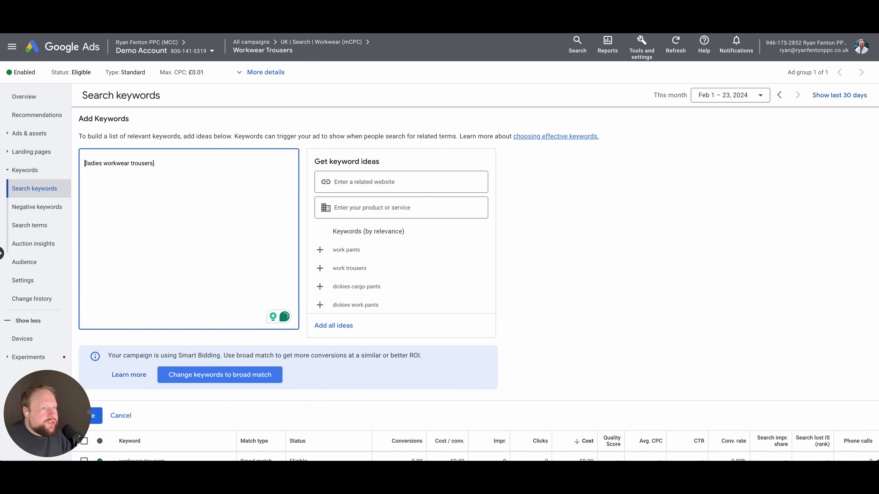
{"action": "key", "text": "ctrl+v"}
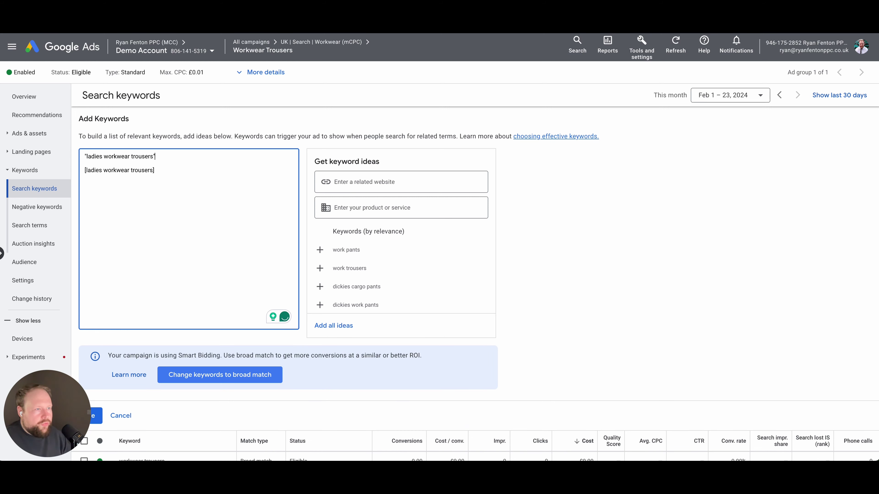
{"action": "key", "text": "BackSpace"}
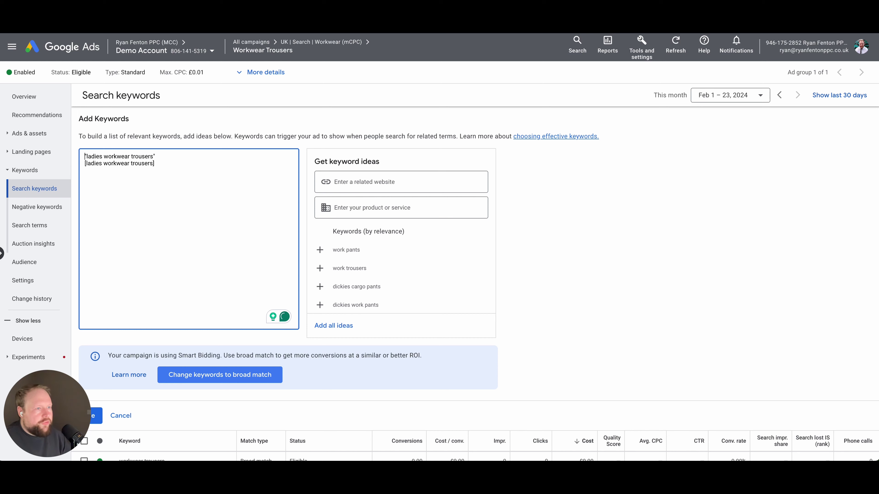
{"action": "key", "text": "Return"}
{"action": "key", "text": "ctrl+v"}
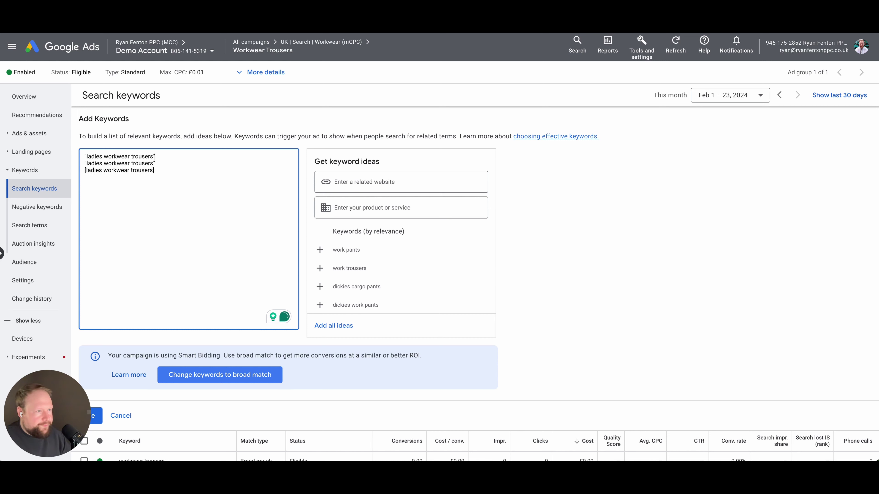
{"action": "key", "text": "BackSpace"}
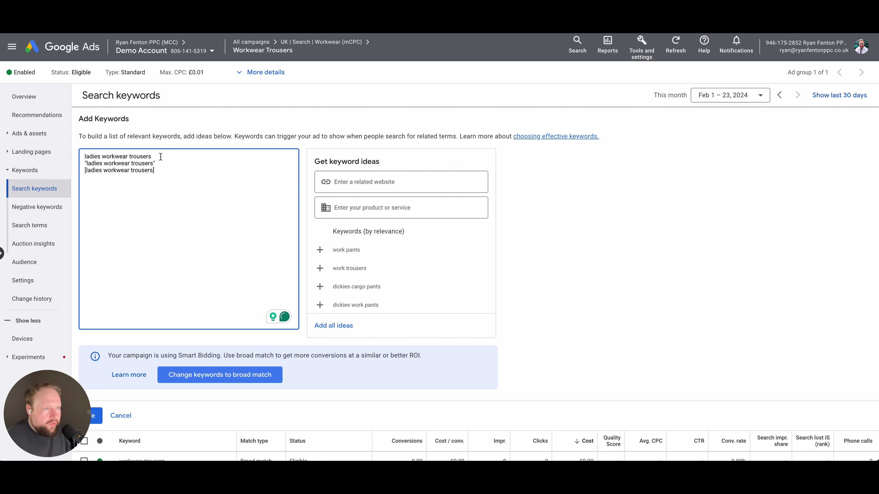
Prefix the unquoted keyword line with the label Broad Match and the quoted line with Phrase Match
{"action": "type", "text": "Broad Mat"}
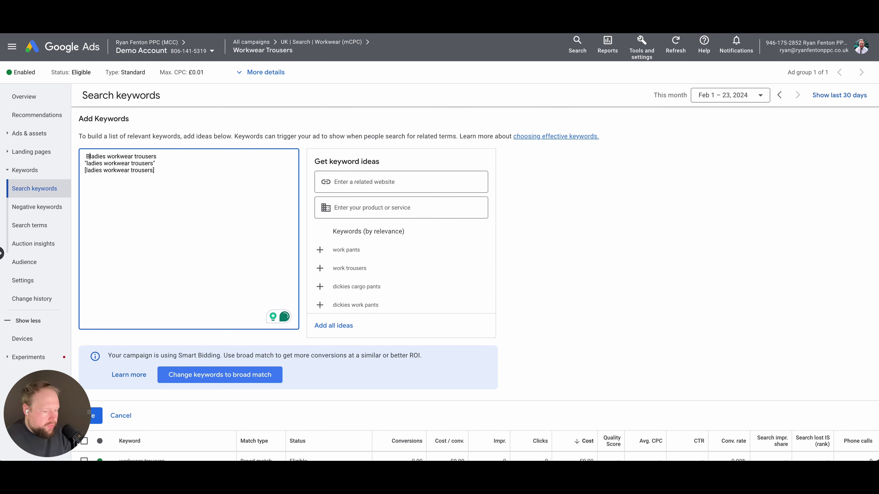
{"action": "type", "text": "ch ladies workwear trousers "}
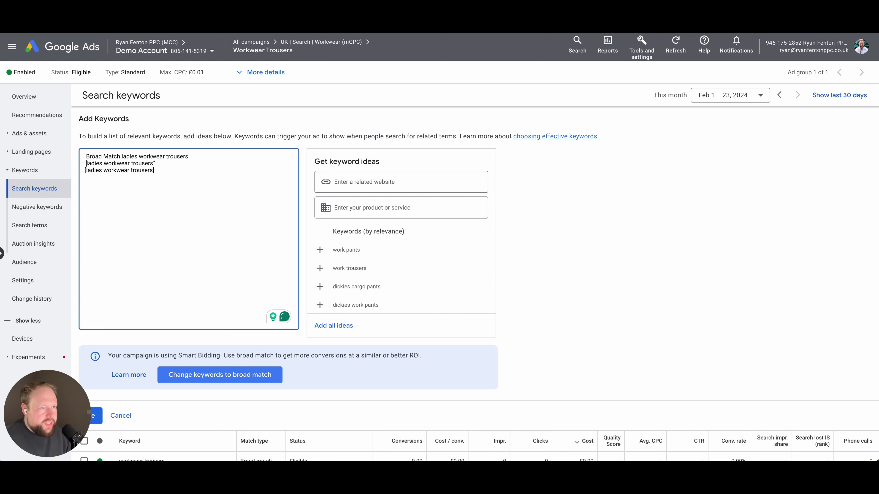
{"action": "type", "text": "Phrase Mat"}
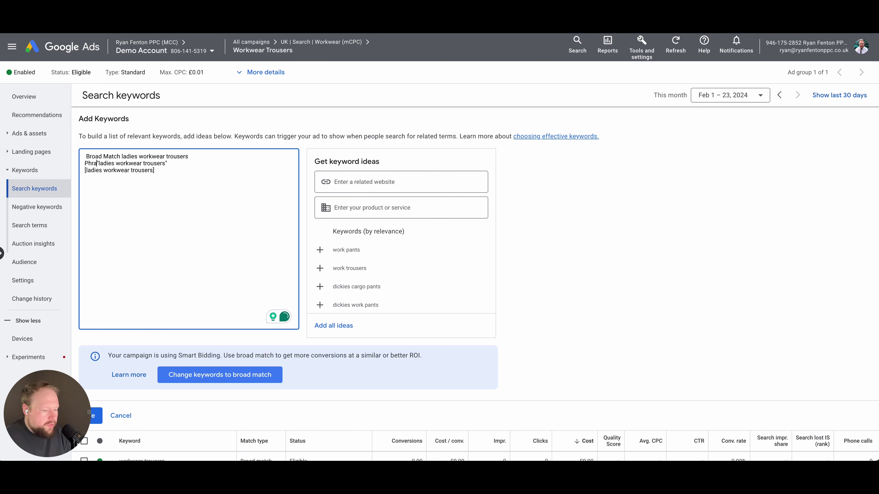
{"action": "type", "text": "ch"}
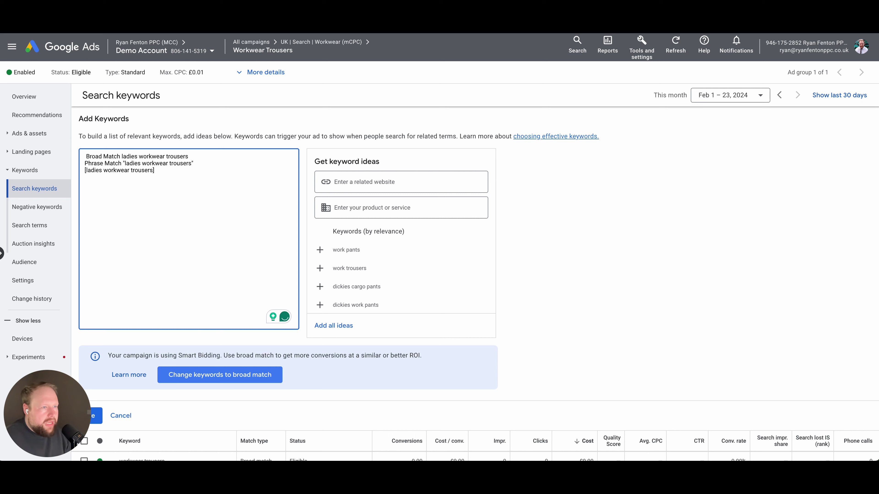
Prefix the bracketed [ladies workwear trousers] line with "Exact Match" and remove the leading space from the Broad Match line
{"action": "left_click", "coordinate": [85, 170]}
{"action": "type", "text": "E"}
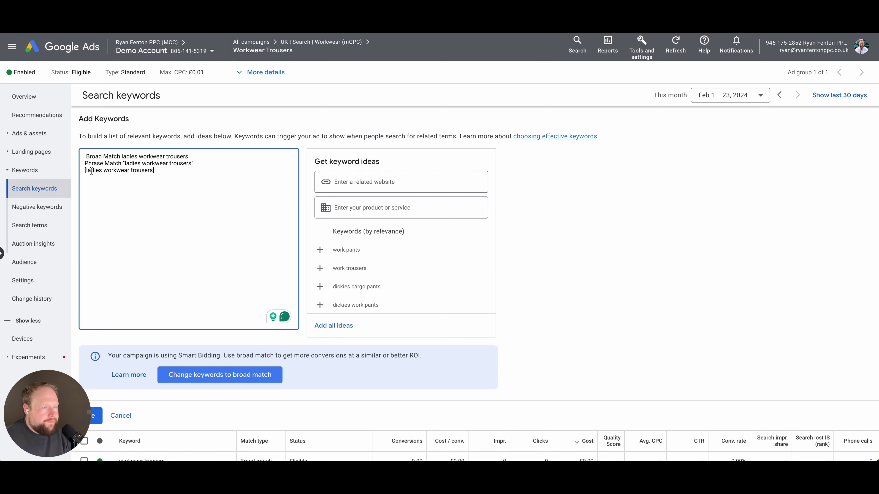
{"action": "type", "text": "xact Ma"}
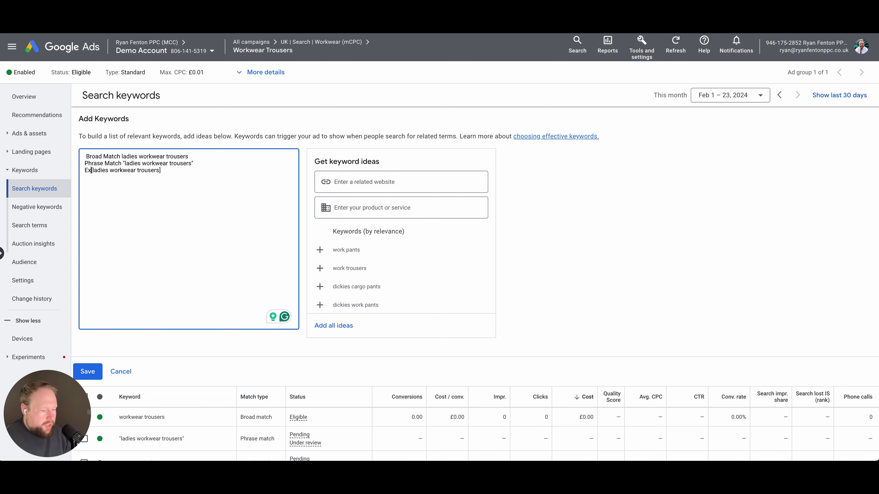
{"action": "type", "text": "tch"}
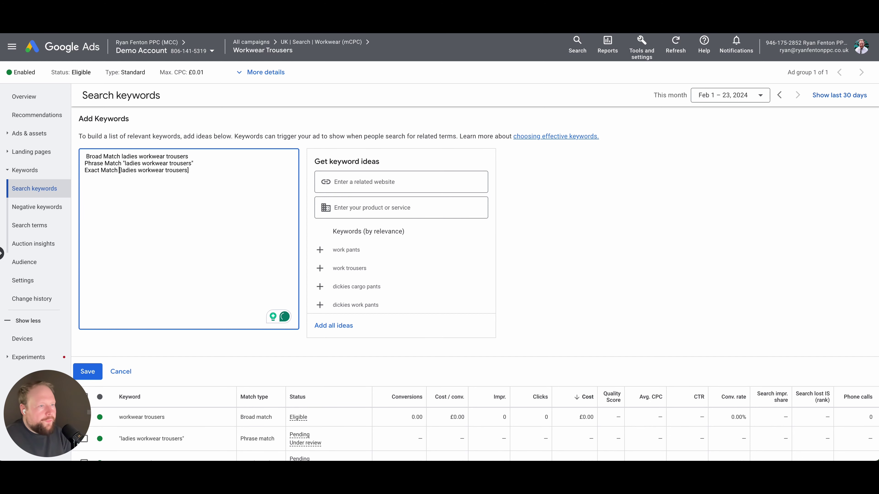
{"action": "left_click_drag", "start_coordinate": [195, 156], "coordinate": [120, 154]}
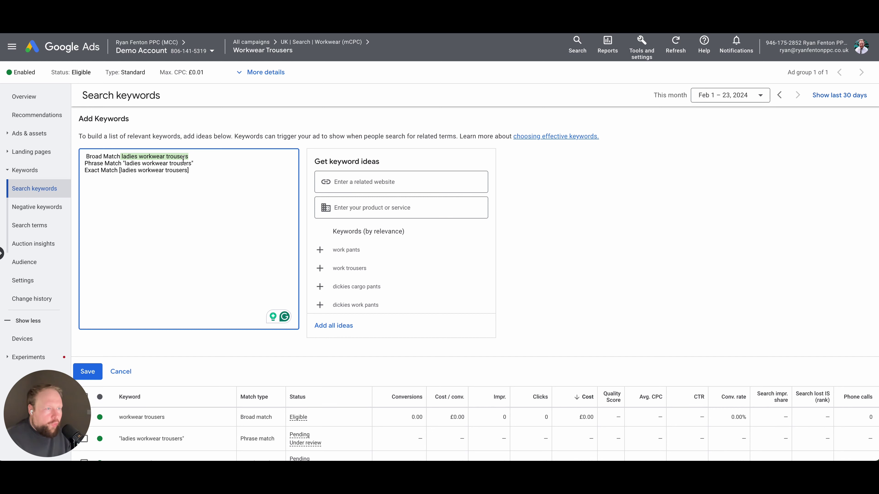
{"action": "left_click", "coordinate": [86, 155]}
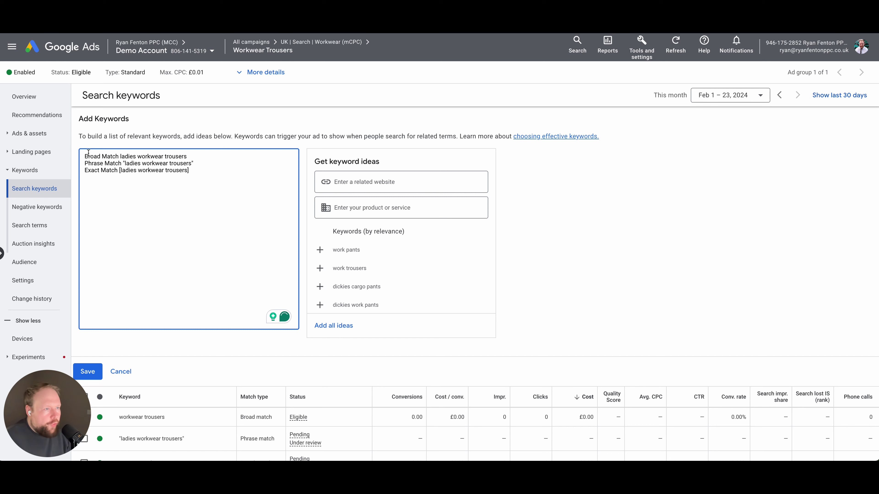
Highlight the broad match and exact match versions of "ladies workwear trousers" to compare their notation
{"action": "left_click", "coordinate": [191, 155]}
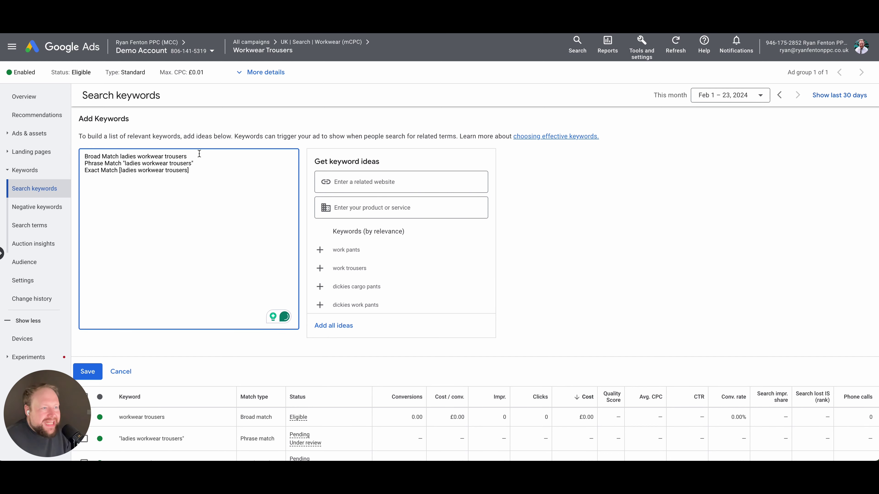
{"action": "left_click_drag", "start_coordinate": [191, 155], "coordinate": [120, 157]}
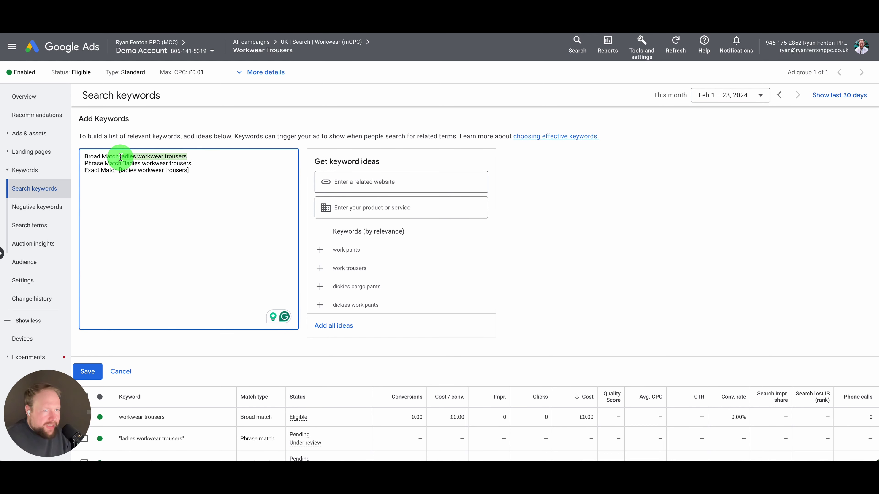
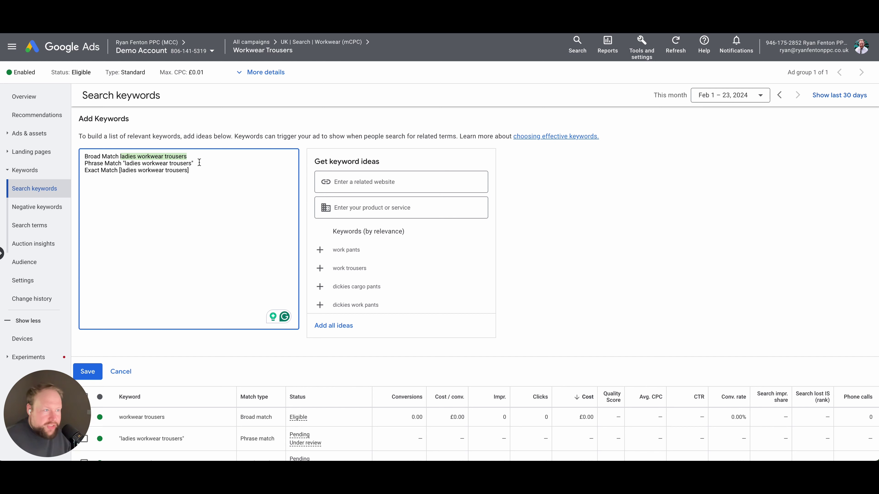
{"action": "left_click_drag", "start_coordinate": [189, 170], "coordinate": [121, 173]}
{"action": "left_click", "coordinate": [225, 172]}
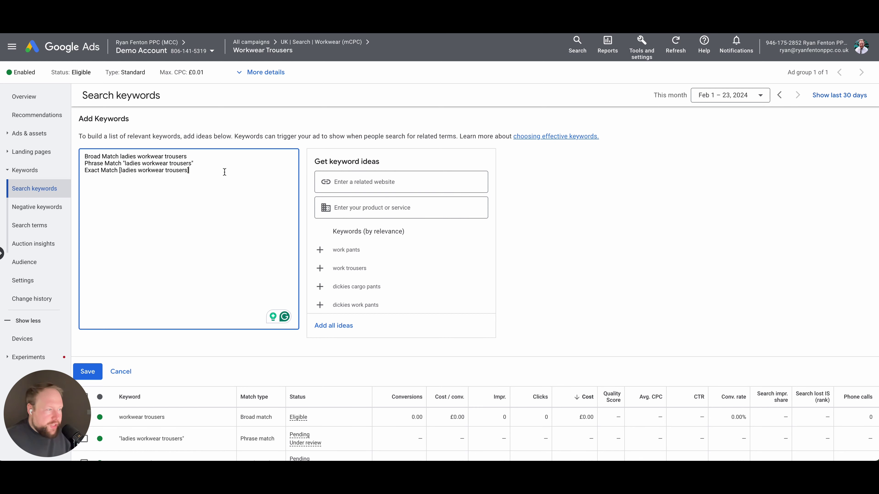
{"action": "left_click", "coordinate": [216, 155]}
{"action": "key", "text": "Return"}
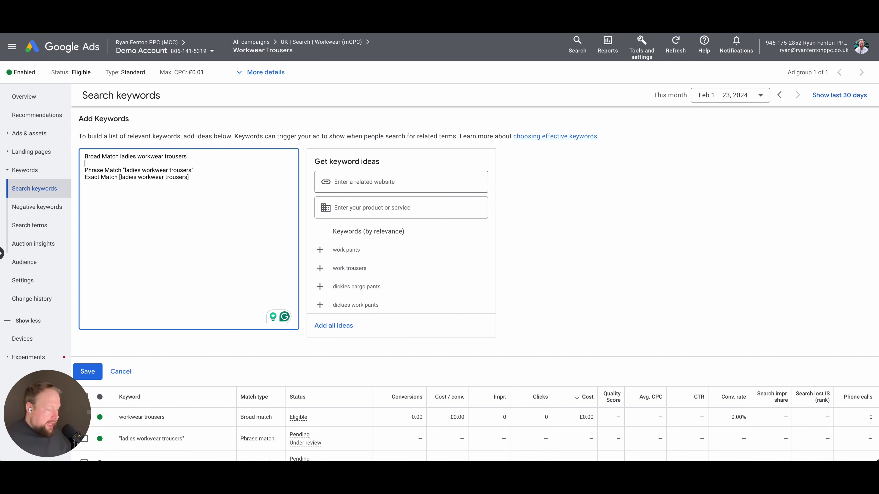
{"action": "type", "text": "buy workwes"}
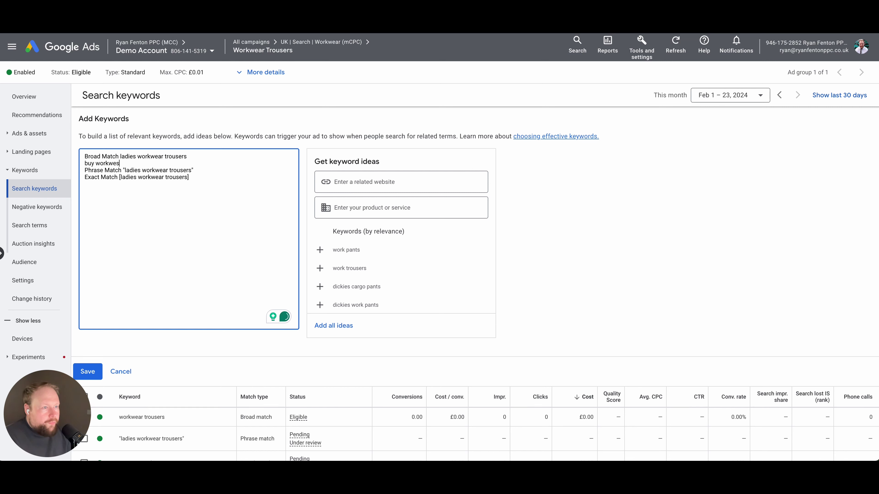
{"action": "key", "text": "BackSpace"}
{"action": "type", "text": "ra"}
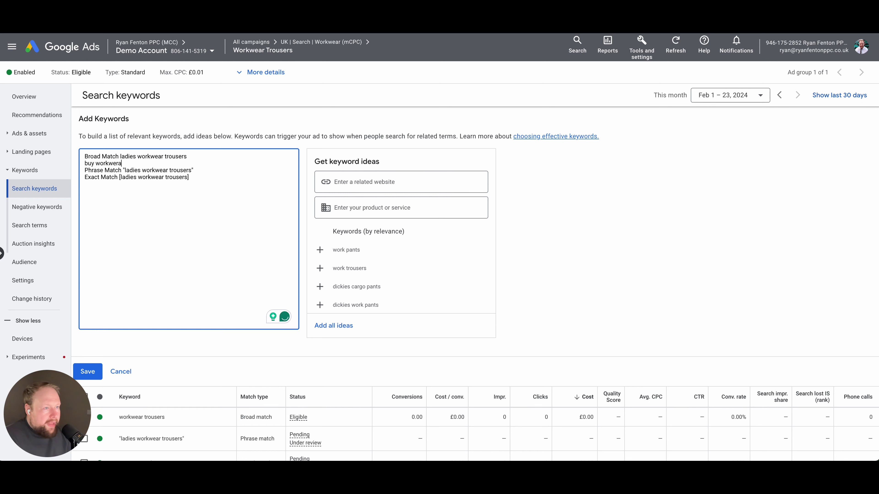
{"action": "key", "text": "ctrl+a"}
{"action": "left_click", "coordinate": [189, 177]}
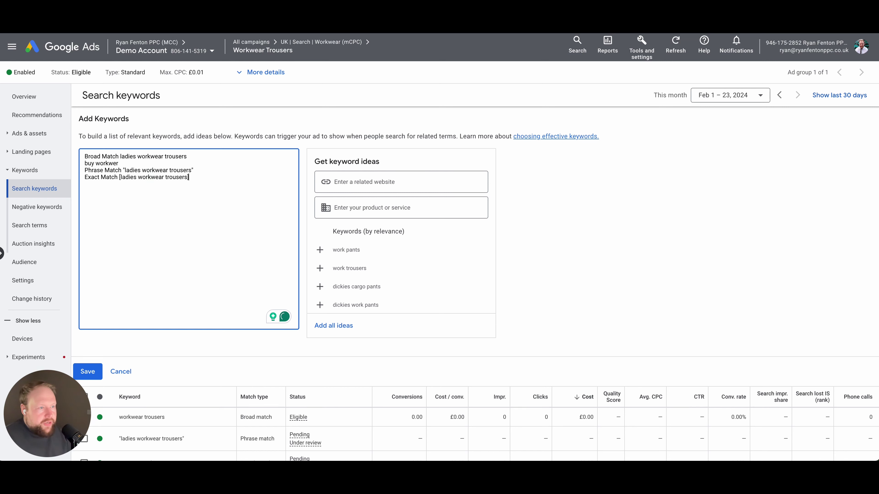
Replace the whole draft keyword list with the quoted phrase match keyword "buy workwear trousers"
{"action": "key", "text": "ctrl+a"}
{"action": "key", "text": "BackSpace"}
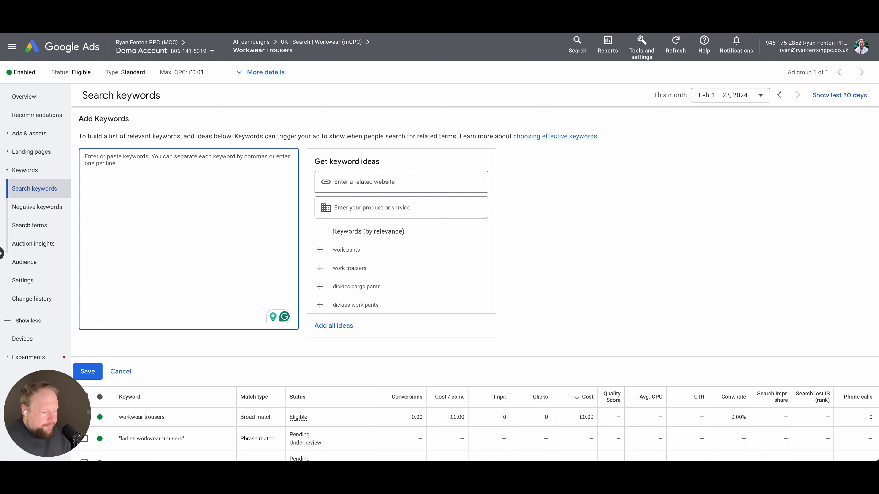
{"action": "type", "text": "buy work"}
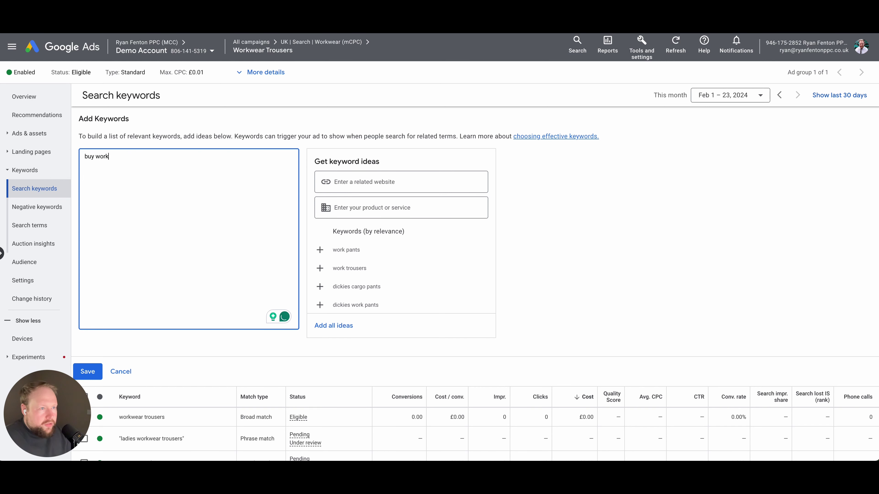
{"action": "type", "text": "wear trouser"}
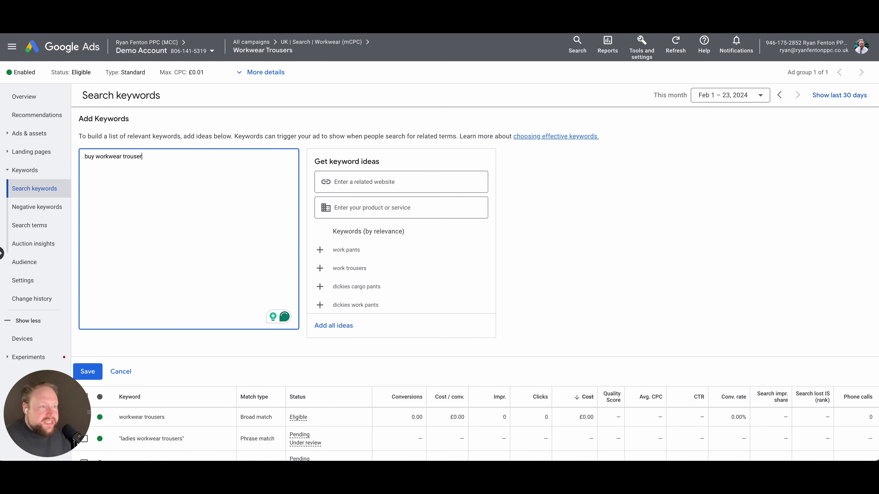
{"action": "type", "text": "s\""}
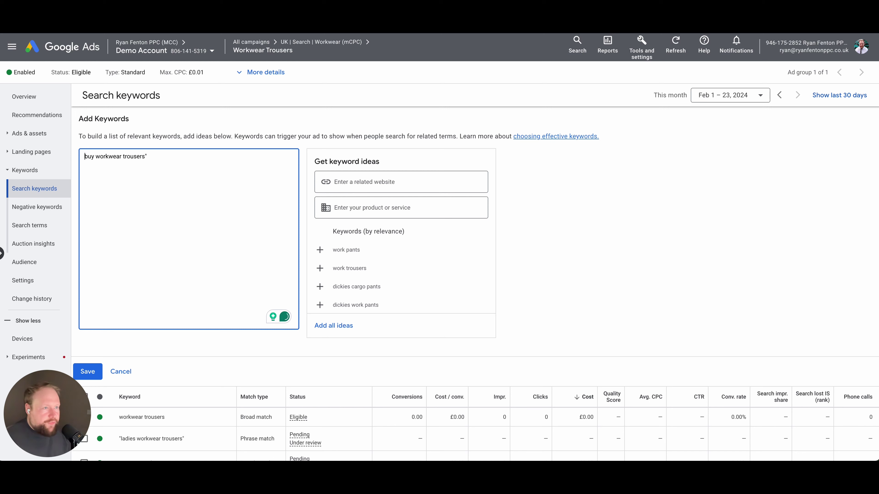
{"action": "type", "text": "\""}
{"action": "left_click", "coordinate": [149, 156]}
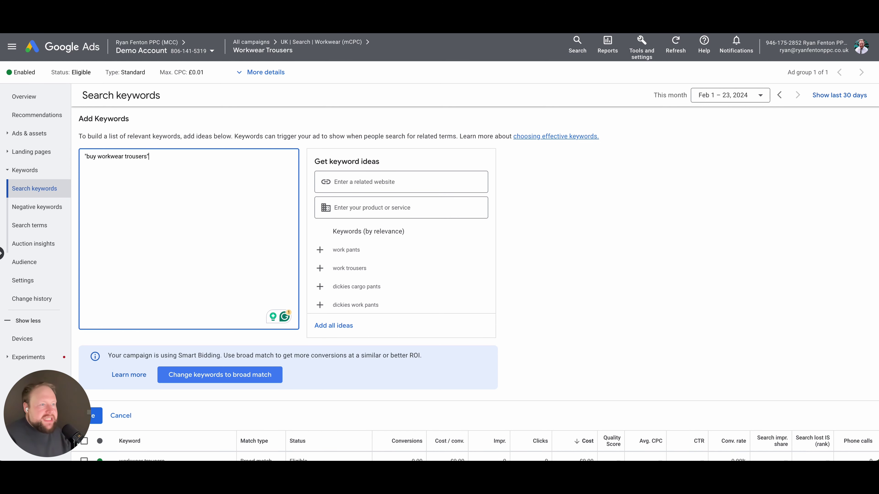
Clear the keyword entry and cancel adding keywords
{"action": "key", "text": "ctrl+a"}
{"action": "key", "text": "BackSpace"}
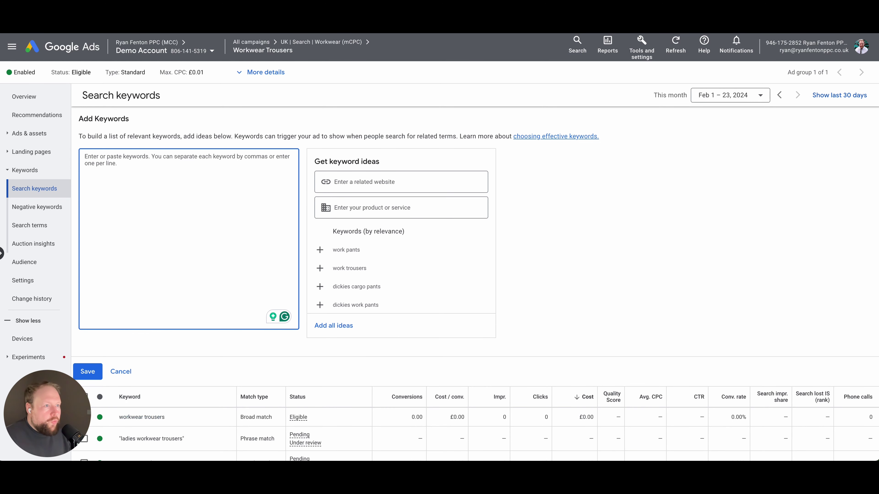
{"action": "left_click", "coordinate": [126, 374]}
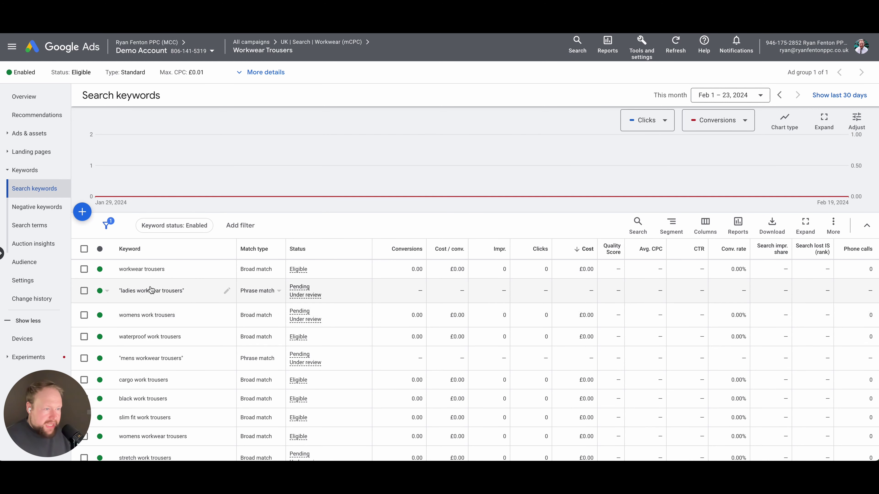
Change the match type of the "ladies workwear trousers" and "mens workwear trousers" keywords to broad match
{"action": "left_click", "coordinate": [101, 291]}
{"action": "left_click", "coordinate": [265, 293]}
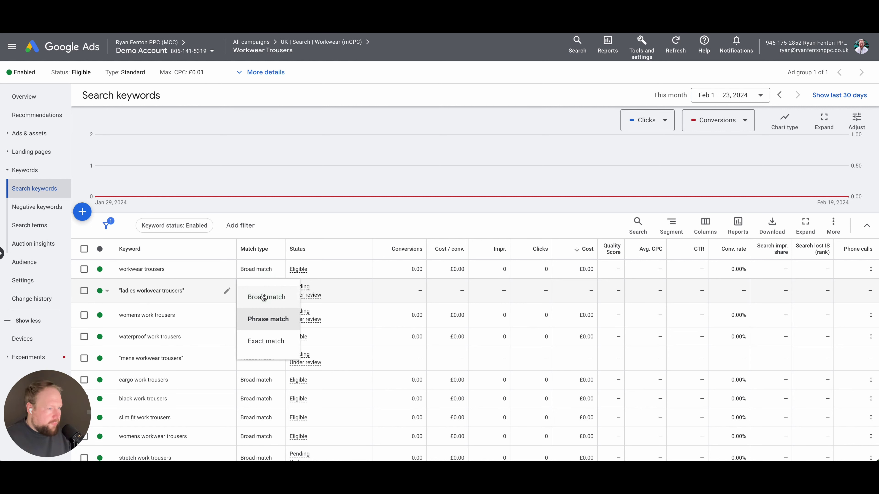
{"action": "left_click", "coordinate": [267, 297]}
{"action": "left_click", "coordinate": [253, 360]}
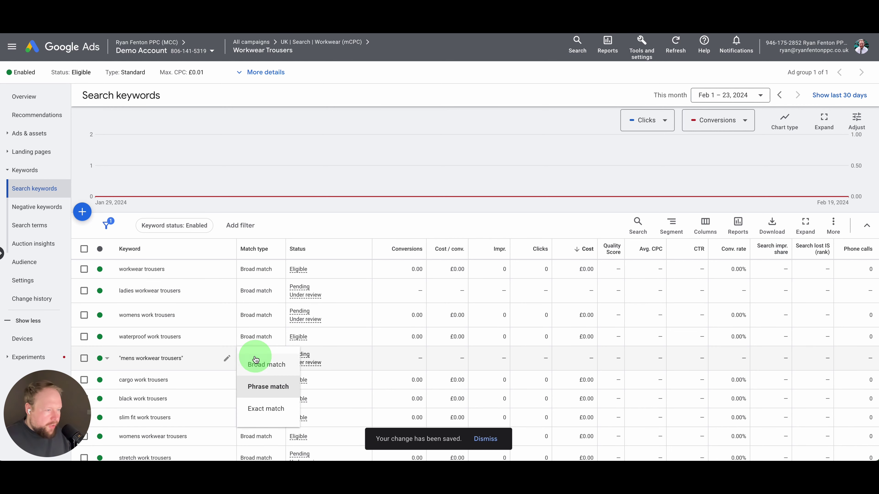
{"action": "left_click", "coordinate": [254, 362]}
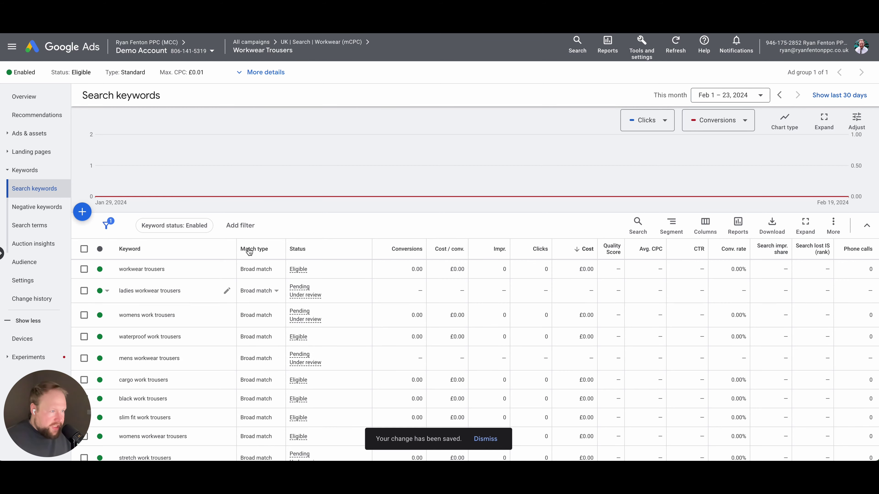
Review the ad group's keyword list and view its search terms report
{"action": "scroll", "coordinate": [256, 305], "scroll_direction": "down", "scroll_amount": 4}
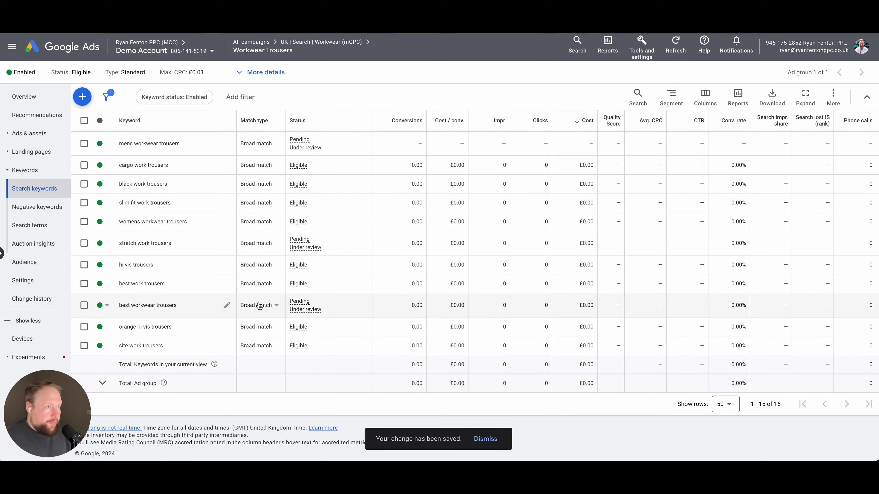
{"action": "scroll", "coordinate": [256, 305], "scroll_direction": "up", "scroll_amount": 4}
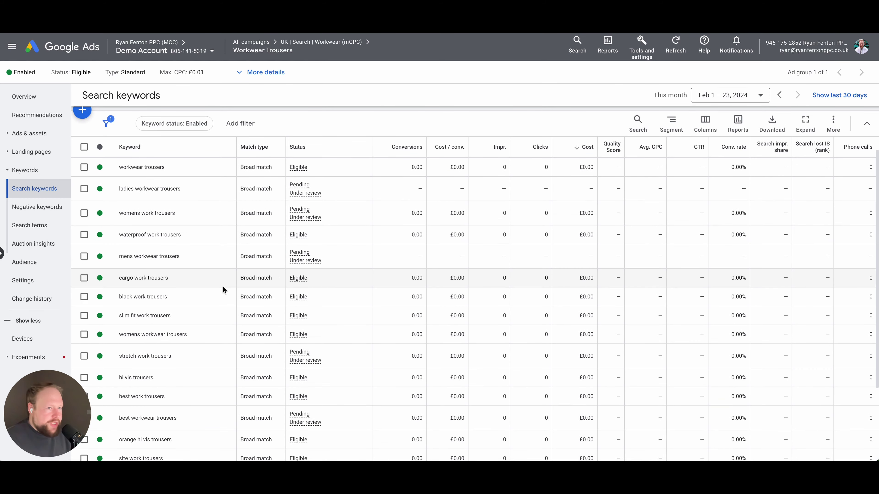
{"action": "left_click", "coordinate": [56, 233]}
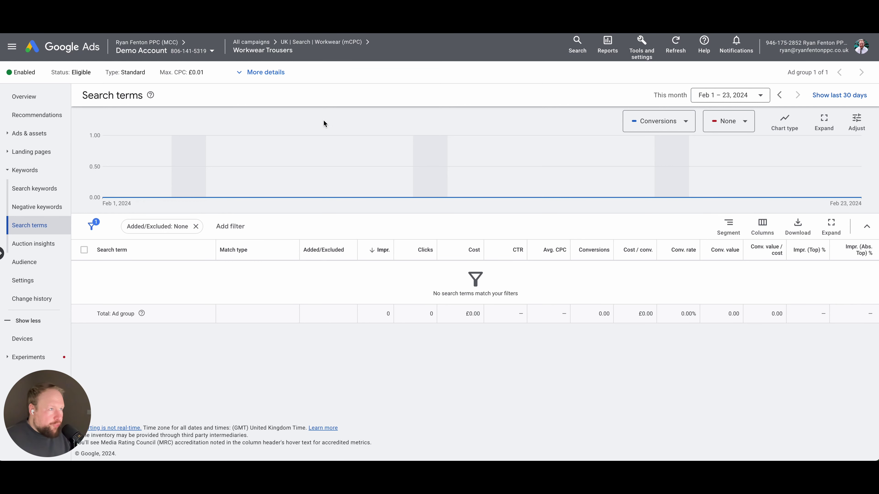
{"action": "left_click", "coordinate": [43, 134]}
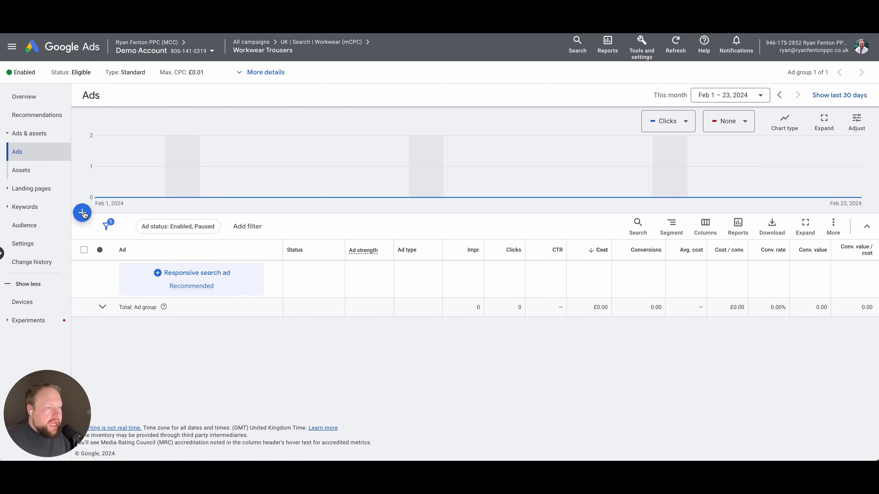
{"action": "left_click", "coordinate": [181, 275]}
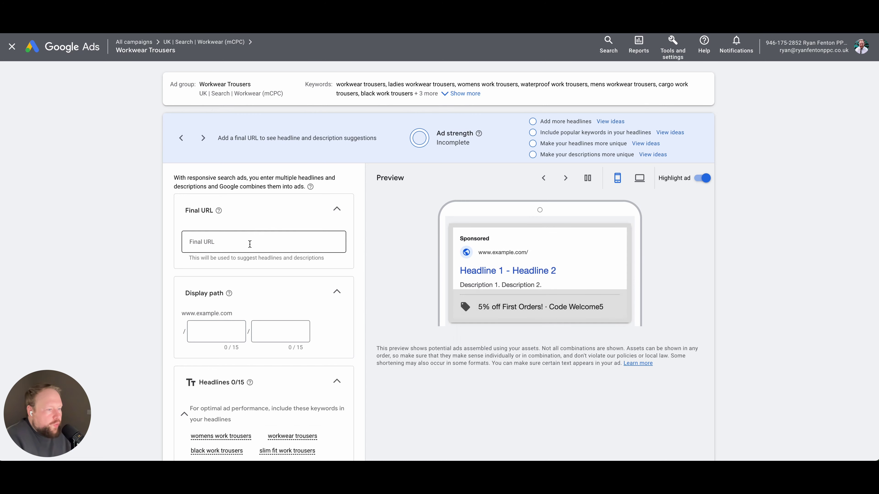
{"action": "left_click", "coordinate": [302, 244]}
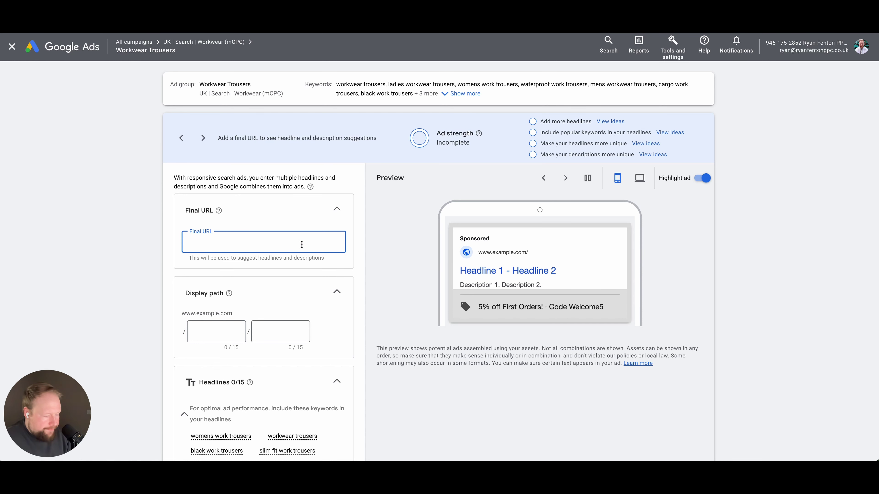
{"action": "type", "text": "www"}
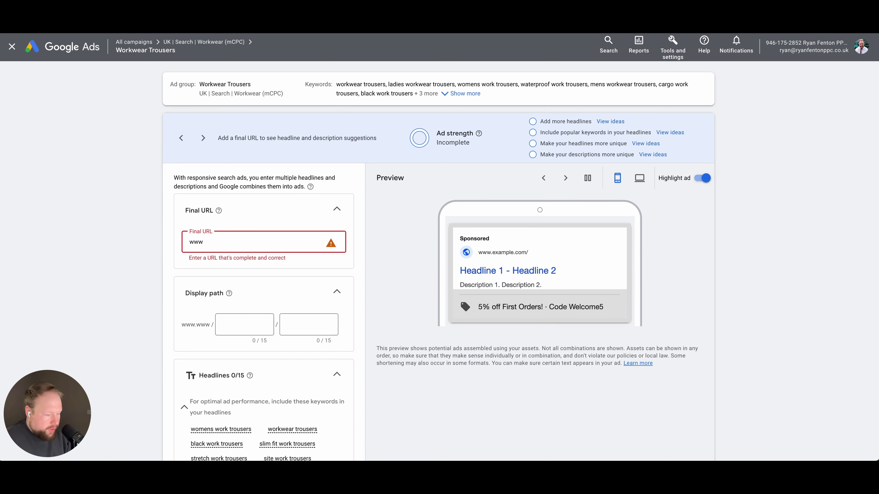
{"action": "type", "text": ".workwea"}
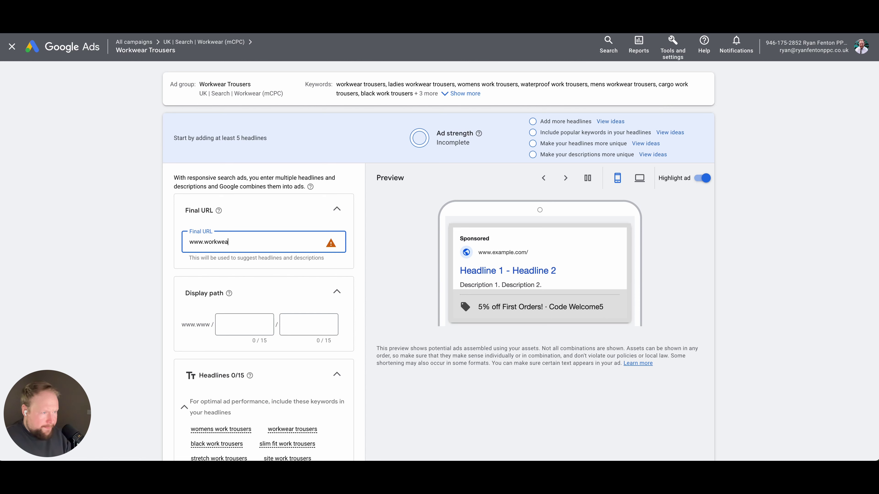
{"action": "type", "text": "r.com"}
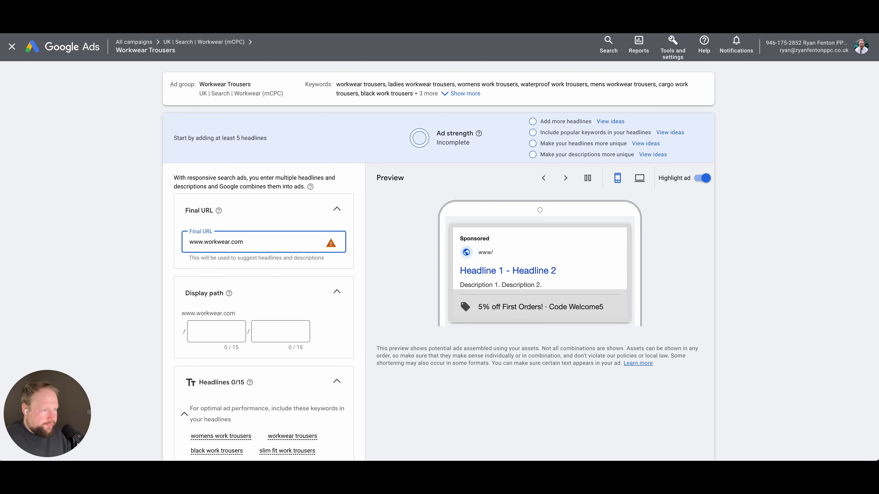
{"action": "left_click", "coordinate": [134, 253]}
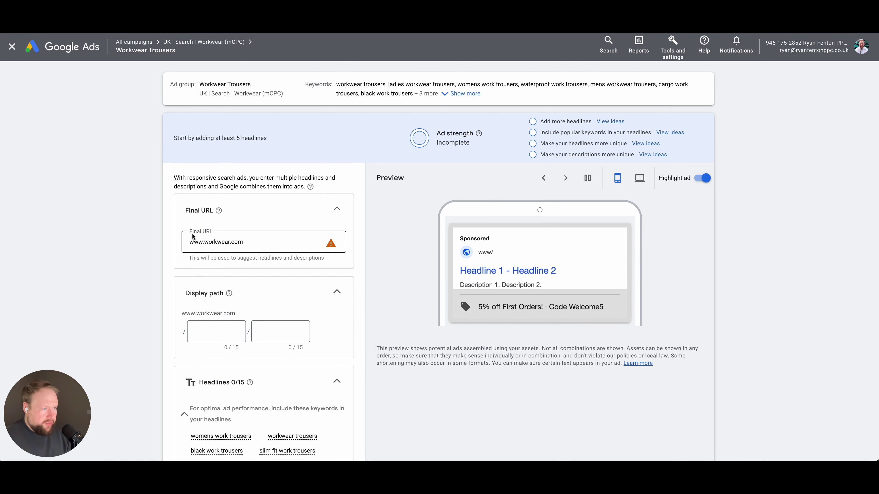
Set the ad's two display path fields to "workwear" and "trousers"
{"action": "scroll", "coordinate": [138, 241], "scroll_direction": "down", "scroll_amount": 5}
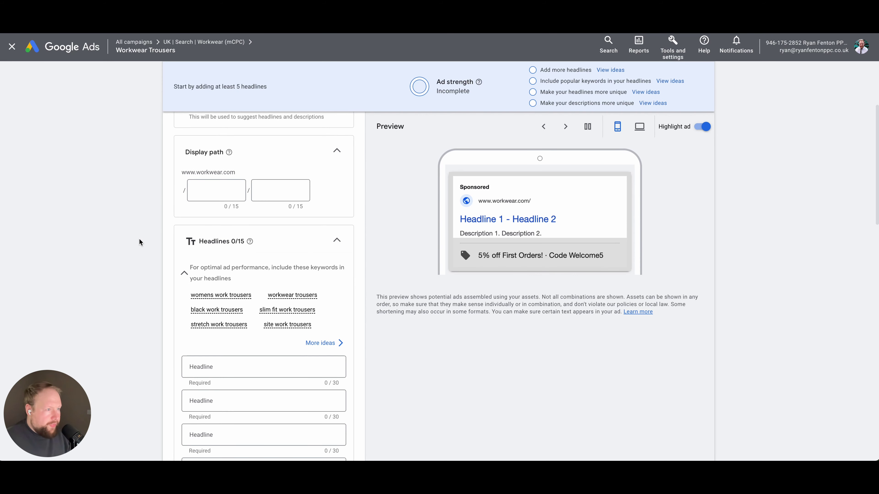
{"action": "scroll", "coordinate": [139, 238], "scroll_direction": "up", "scroll_amount": 2}
{"action": "left_click", "coordinate": [204, 189]}
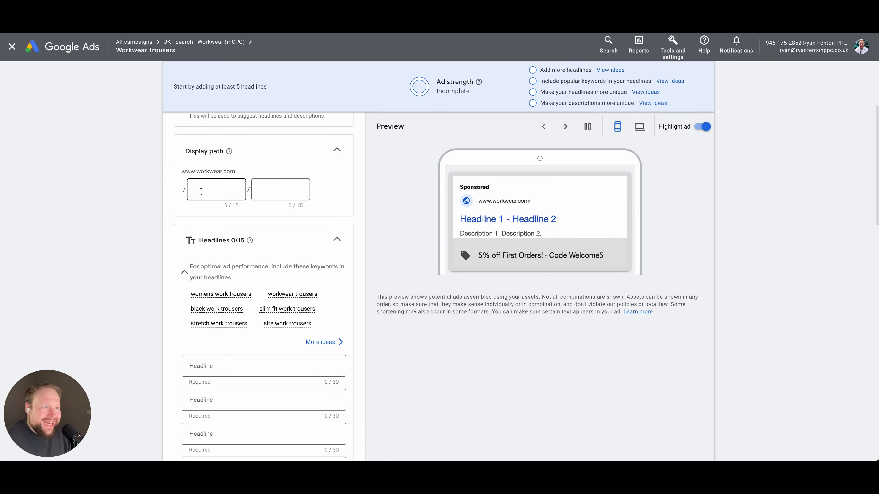
{"action": "type", "text": "work"}
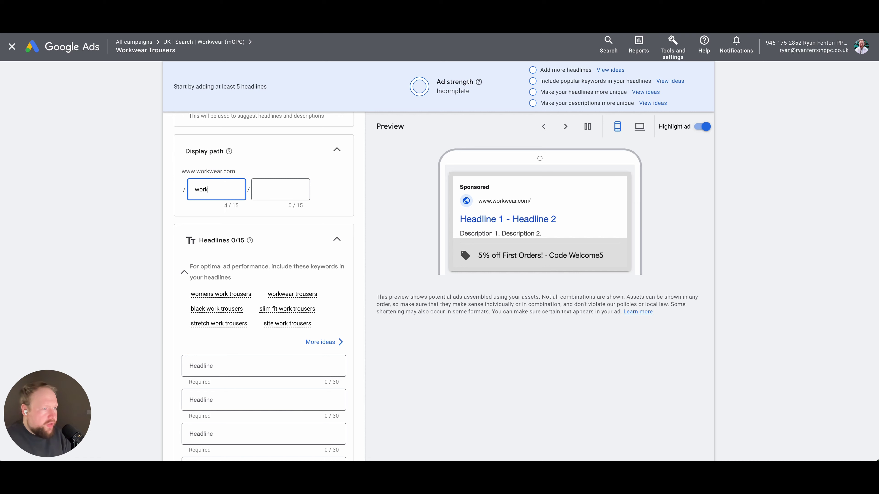
{"action": "type", "text": "wear"}
{"action": "key", "text": "Tab"}
{"action": "type", "text": "trou"}
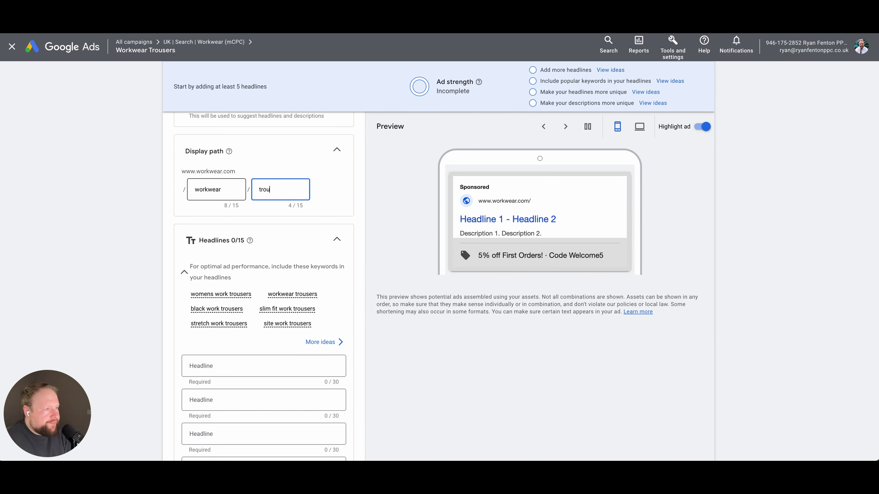
{"action": "type", "text": "sers"}
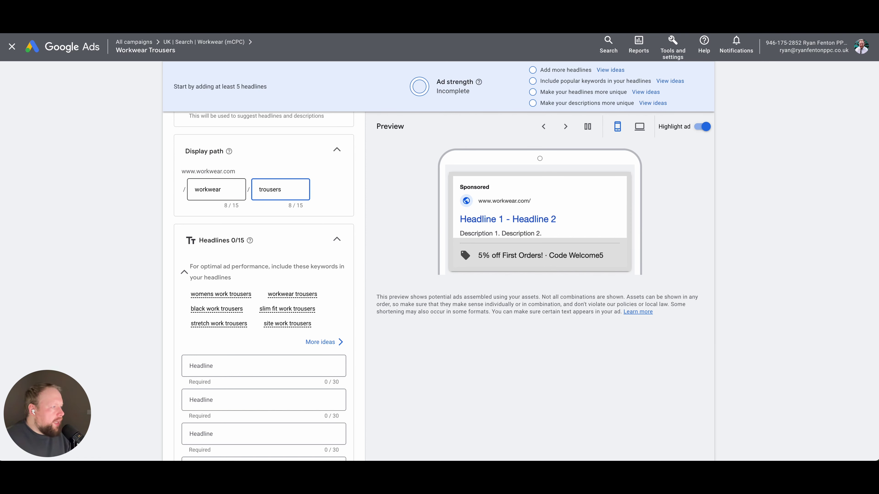
{"action": "left_click", "coordinate": [671, 205]}
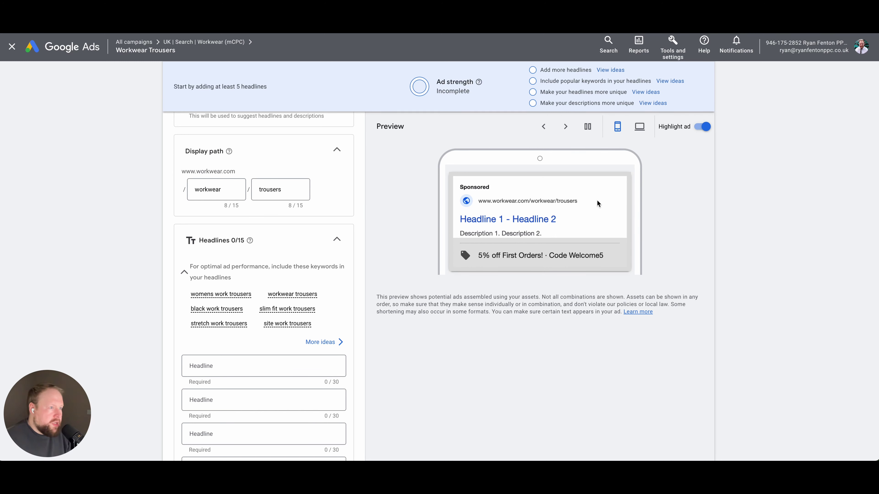
Try extending the first display path field to "workwear-trouser"
{"action": "left_click", "coordinate": [234, 189]}
{"action": "type", "text": "-trouser"}
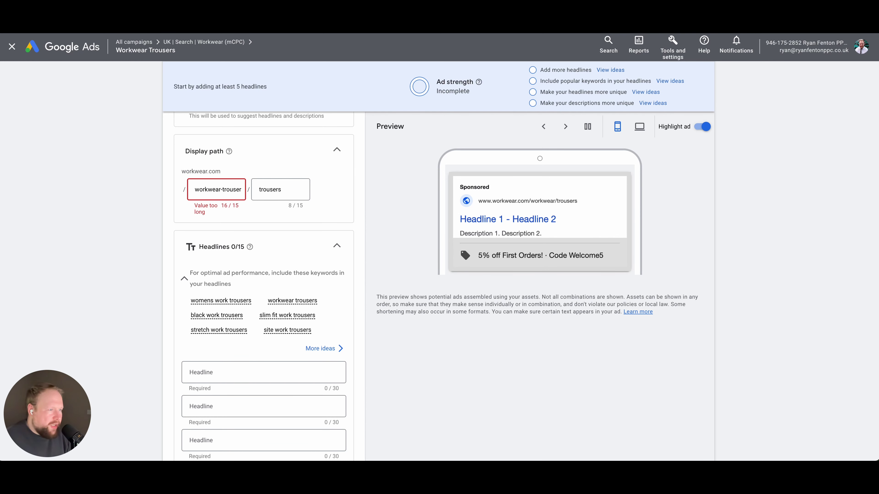
{"action": "key", "text": "BackSpace"}
{"action": "key", "text": "BackSpace"}
{"action": "key", "text": "BackSpace"}
{"action": "key", "text": "BackSpace"}
{"action": "key", "text": "BackSpace"}
{"action": "key", "text": "BackSpace"}
{"action": "key", "text": "BackSpace"}
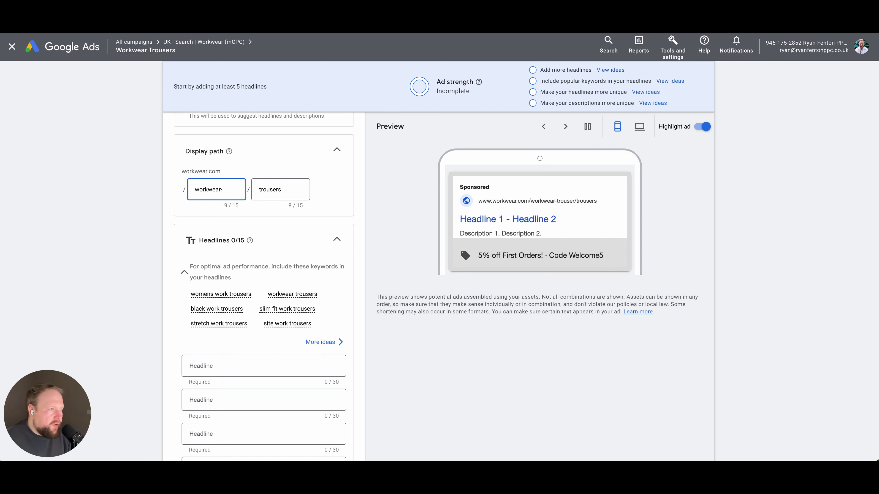
Change the first display path field to "work-trousers" and clear the second one
{"action": "key", "text": "BackSpace"}
{"action": "key", "text": "BackSpace"}
{"action": "key", "text": "BackSpace"}
{"action": "type", "text": "-"}
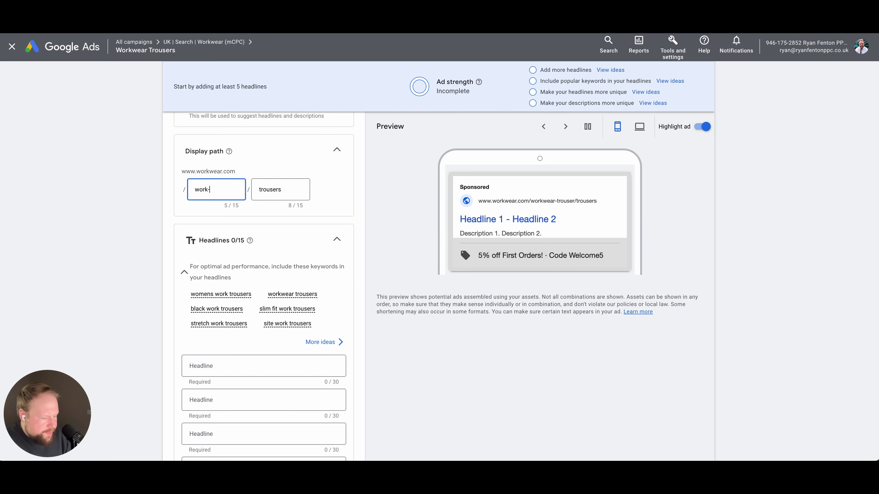
{"action": "type", "text": "trousers"}
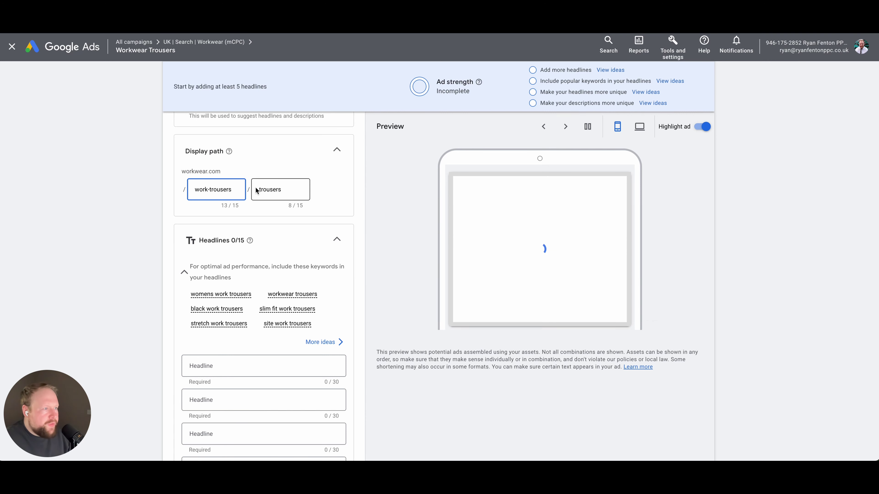
{"action": "double_click", "coordinate": [256, 190]}
{"action": "key", "text": "BackSpace"}
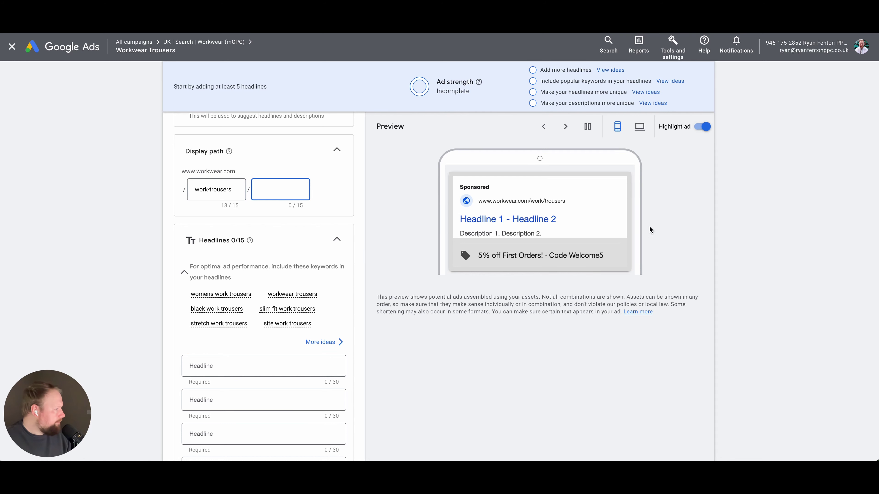
{"action": "left_click", "coordinate": [705, 231]}
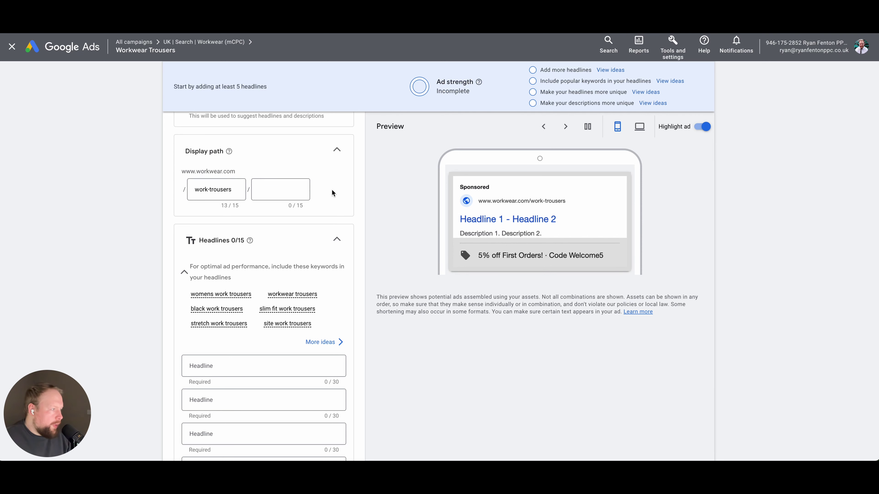
Replace the display path with "workwear" in the first field and "trousers" in the second
{"action": "left_click", "coordinate": [235, 190]}
{"action": "key", "text": "ctrl+a"}
{"action": "key", "text": "BackSpace"}
{"action": "type", "text": "workwear"}
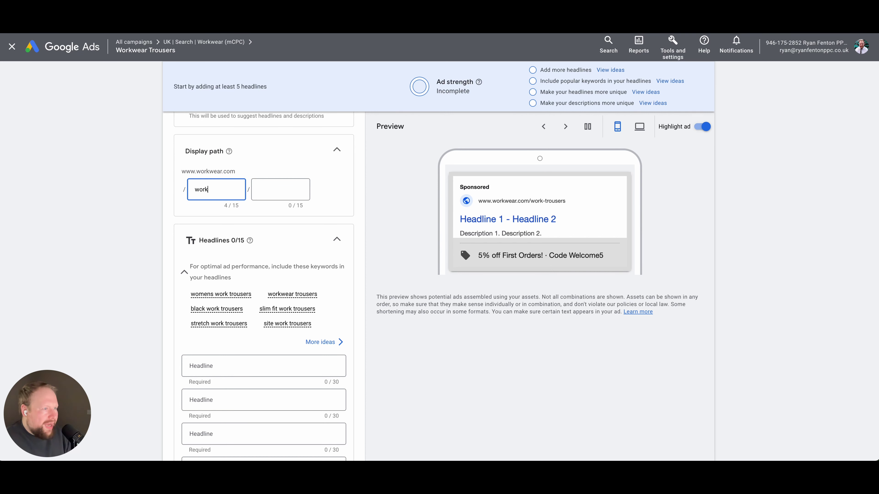
{"action": "key", "text": "Tab"}
{"action": "type", "text": "trousers"}
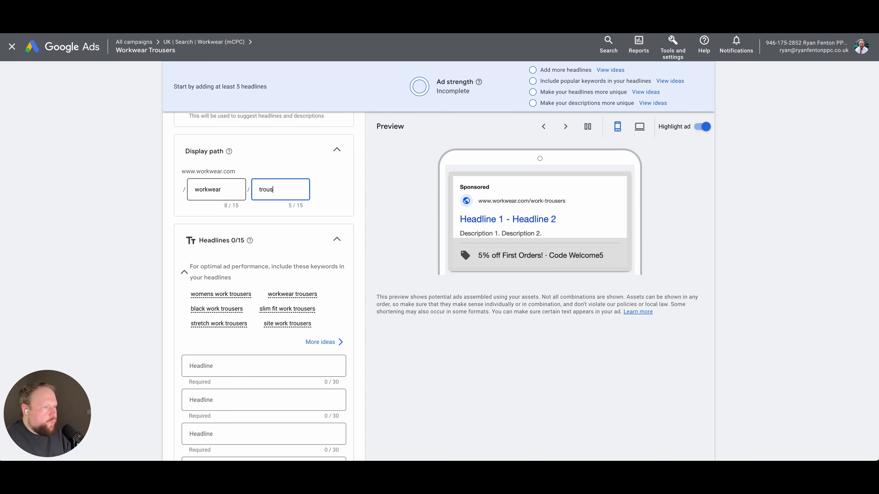
{"action": "left_click", "coordinate": [154, 216]}
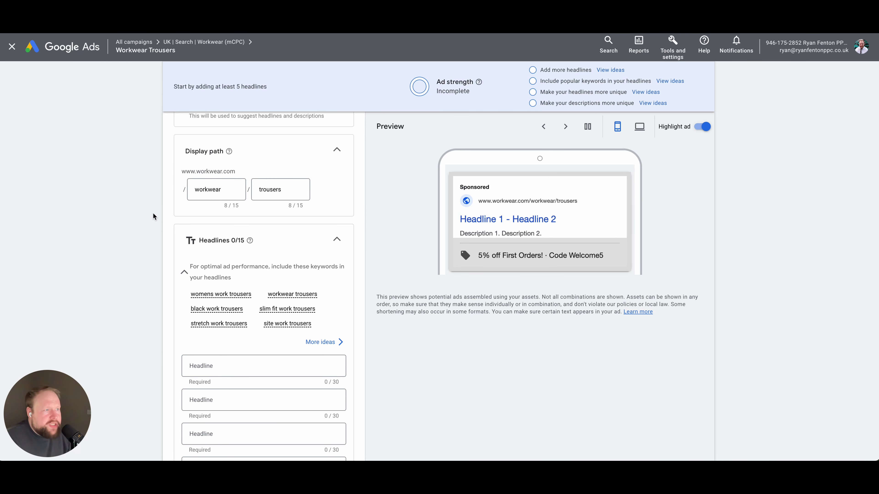
Add further empty headline fields to the responsive search ad, up to the 15-headline limit
{"action": "scroll", "coordinate": [152, 217], "scroll_direction": "down", "scroll_amount": 5}
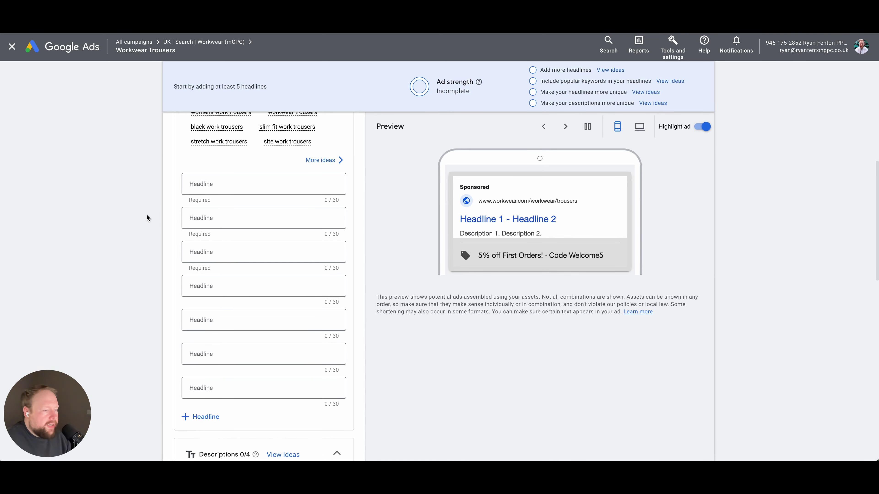
{"action": "scroll", "coordinate": [148, 216], "scroll_direction": "down", "scroll_amount": 3}
{"action": "left_click", "coordinate": [193, 337]}
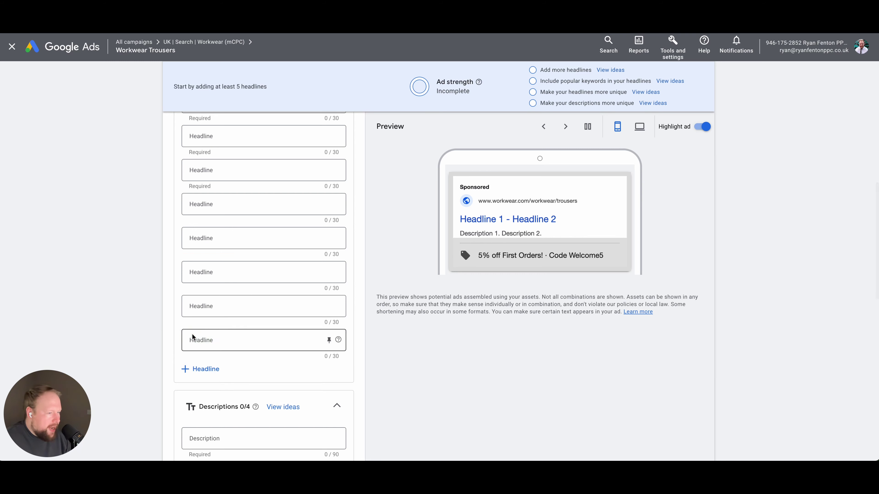
{"action": "scroll", "coordinate": [193, 338], "scroll_direction": "down", "scroll_amount": 1}
{"action": "left_click", "coordinate": [194, 337]}
{"action": "scroll", "coordinate": [195, 338], "scroll_direction": "down", "scroll_amount": 2}
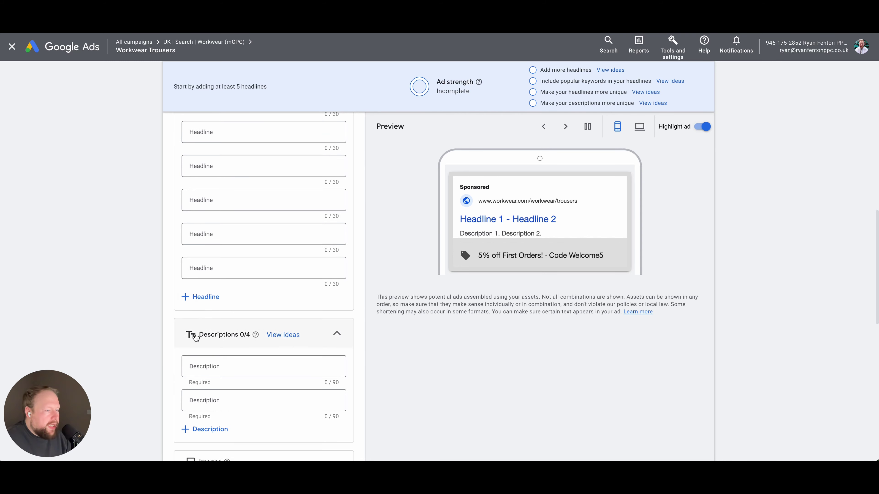
{"action": "left_click", "coordinate": [195, 298]}
{"action": "left_click", "coordinate": [198, 336]}
{"action": "left_click", "coordinate": [199, 370]}
{"action": "scroll", "coordinate": [200, 371], "scroll_direction": "down", "scroll_amount": 2}
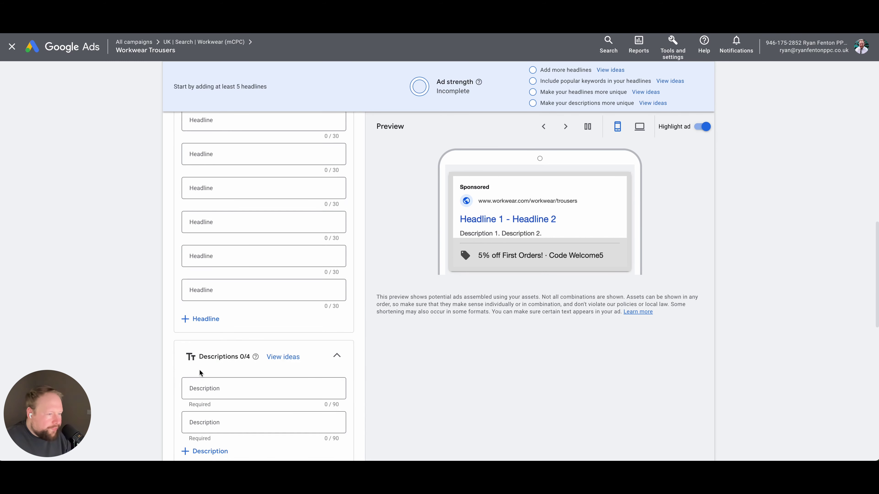
{"action": "left_click", "coordinate": [200, 320]}
{"action": "left_click", "coordinate": [211, 357]}
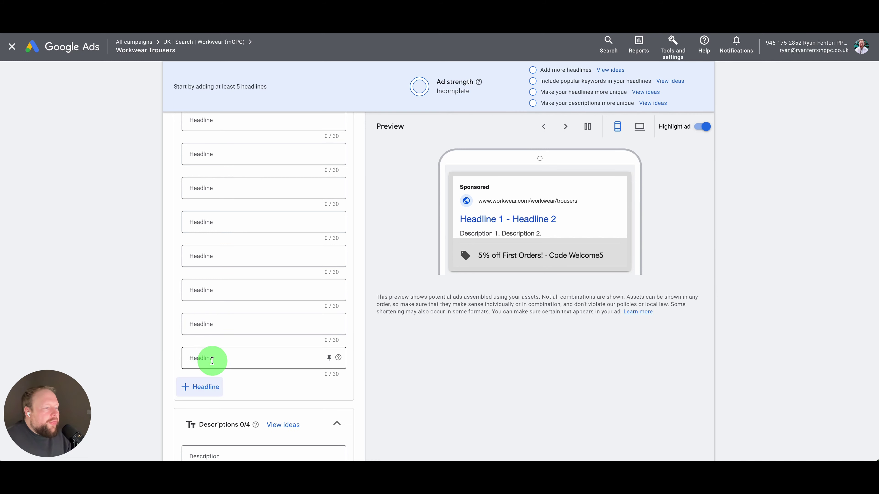
{"action": "scroll", "coordinate": [212, 360], "scroll_direction": "down", "scroll_amount": 2}
{"action": "left_click", "coordinate": [210, 343]}
Enter "100% Customer Satisfaction" as the first headline of the ad
{"action": "scroll", "coordinate": [148, 348], "scroll_direction": "up", "scroll_amount": 7}
{"action": "scroll", "coordinate": [149, 346], "scroll_direction": "up", "scroll_amount": 2}
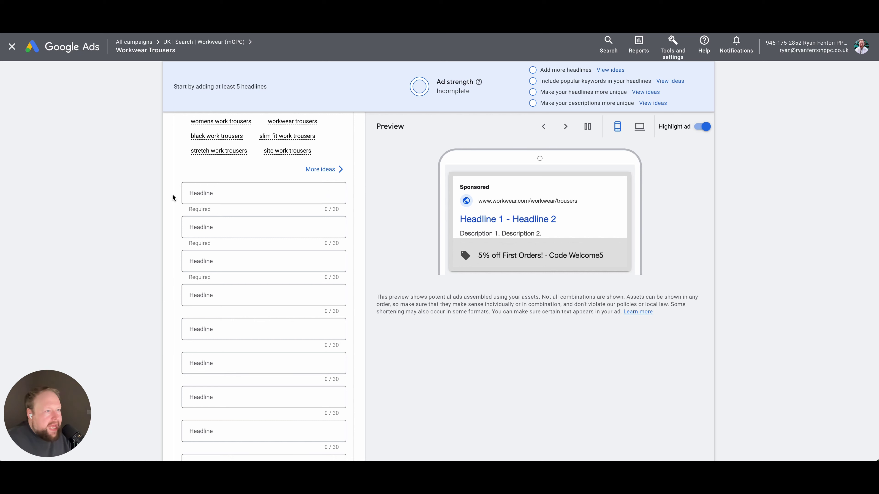
{"action": "left_click", "coordinate": [223, 196]}
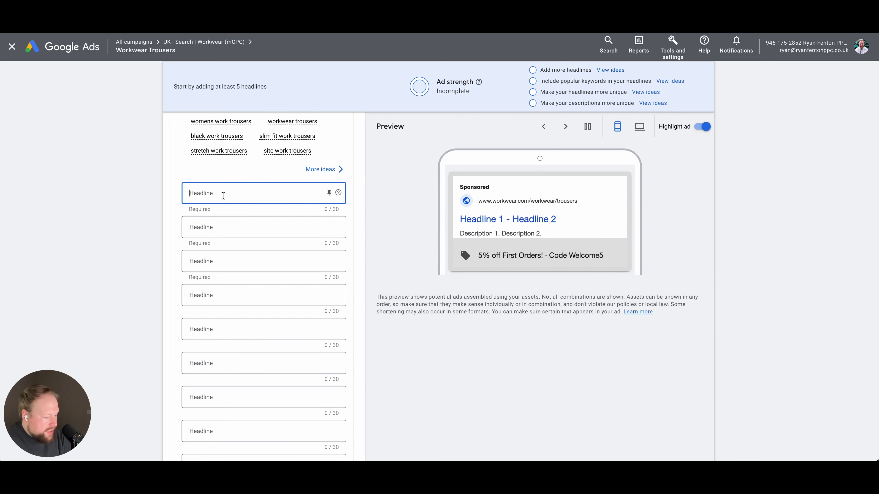
{"action": "type", "text": "100% Cu"}
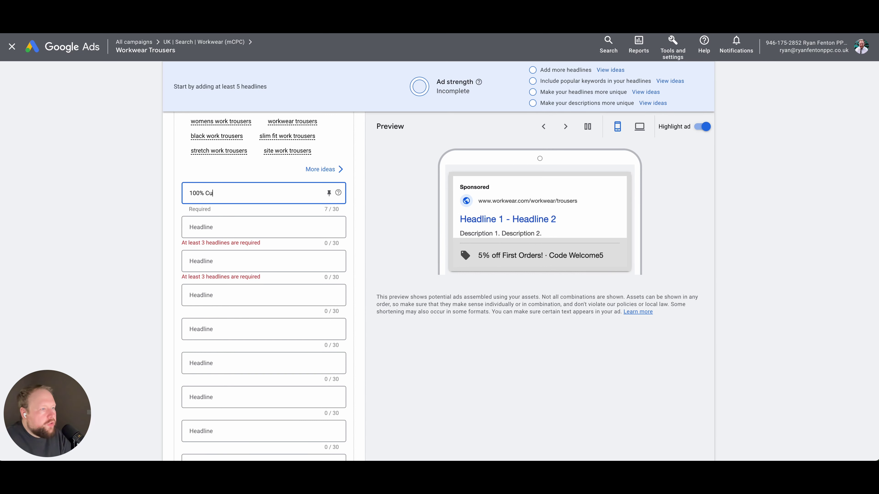
{"action": "type", "text": "stomer"}
{"action": "type", "text": "a"}
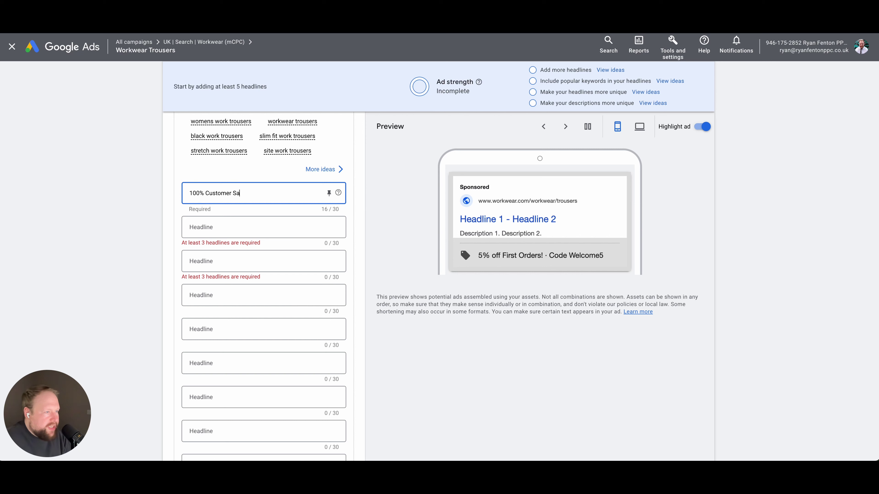
{"action": "type", "text": "tisfaction"}
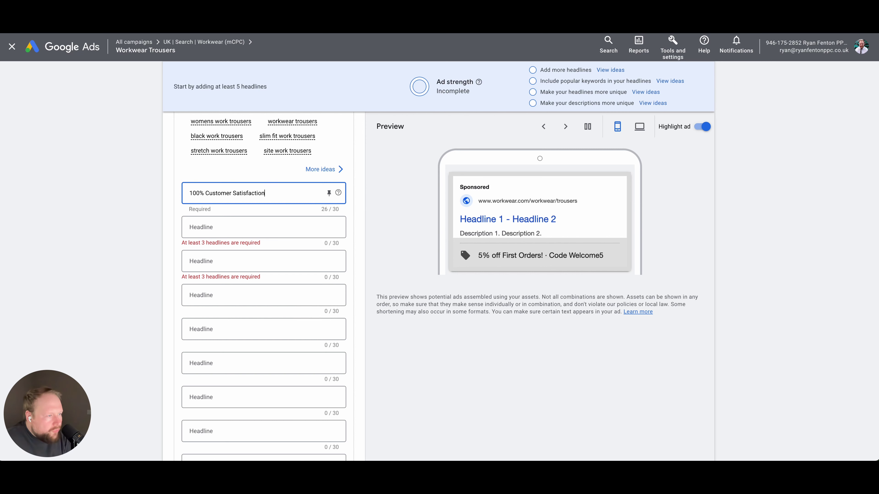
Enter "5* Reviews" as the second headline of the ad
{"action": "key", "text": "Tab"}
{"action": "key", "text": "Tab"}
{"action": "key", "text": "Tab"}
{"action": "type", "text": "5"}
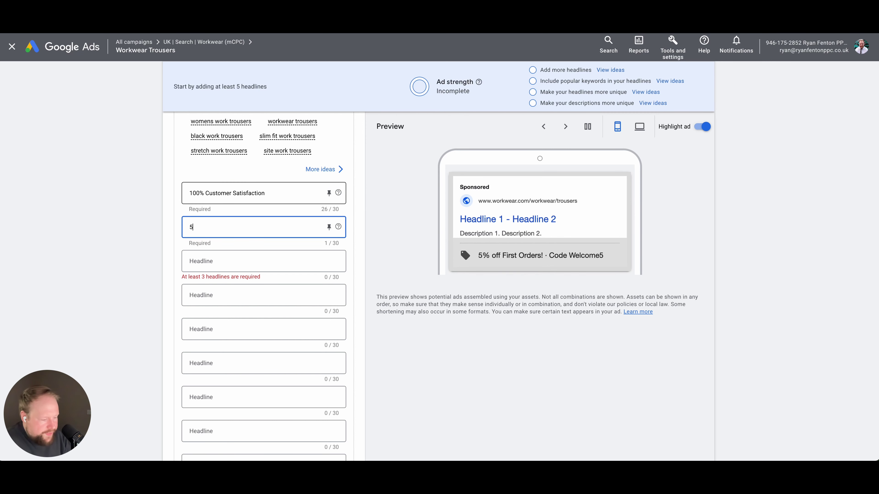
{"action": "type", "text": "* Reviews"}
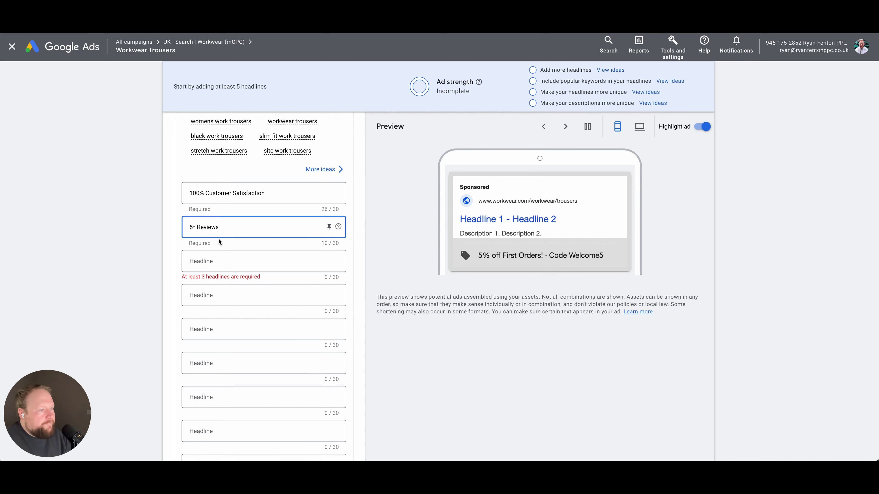
Enter "Looking For Workwear Trousers?" as the third headline of the ad
{"action": "left_click", "coordinate": [222, 256]}
{"action": "type", "text": "L"}
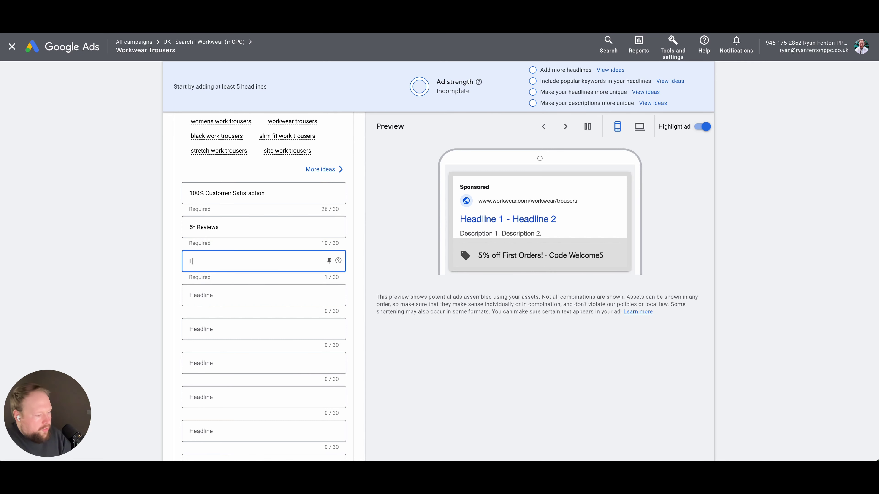
{"action": "type", "text": "ooking For Wo"}
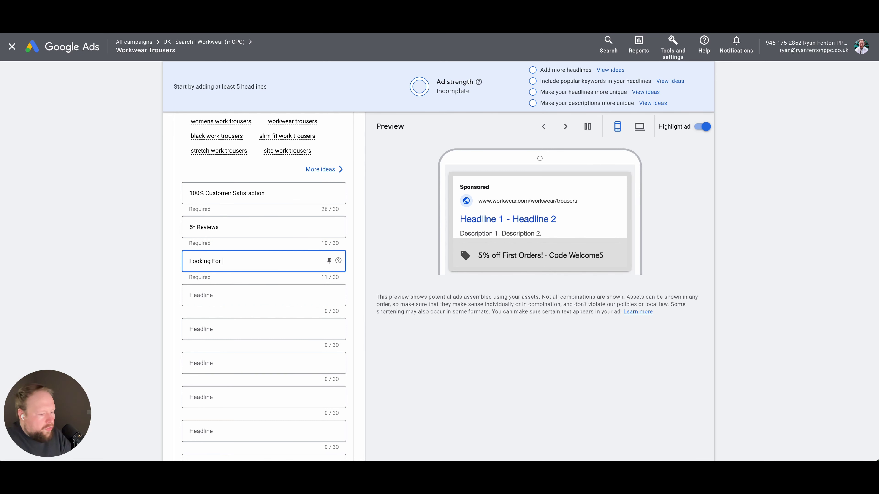
{"action": "key", "text": "BackSpace"}
{"action": "type", "text": "orkwea"}
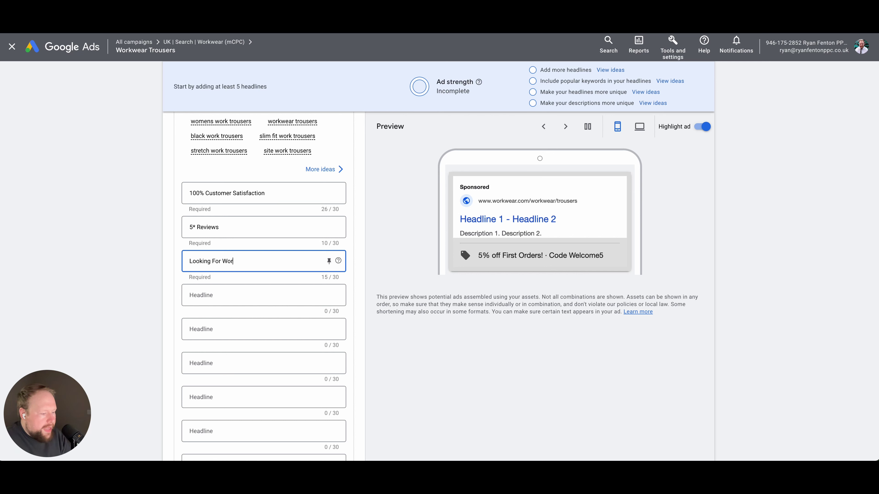
{"action": "type", "text": "r T"}
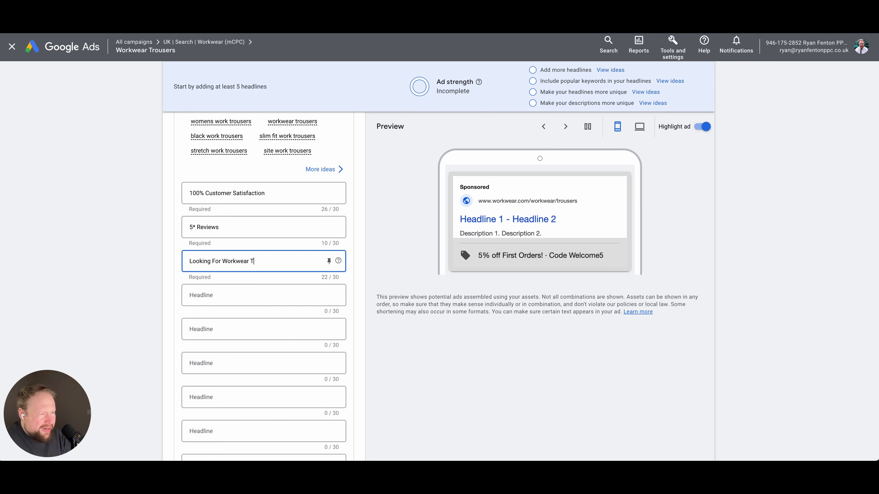
{"action": "type", "text": "rousers?"}
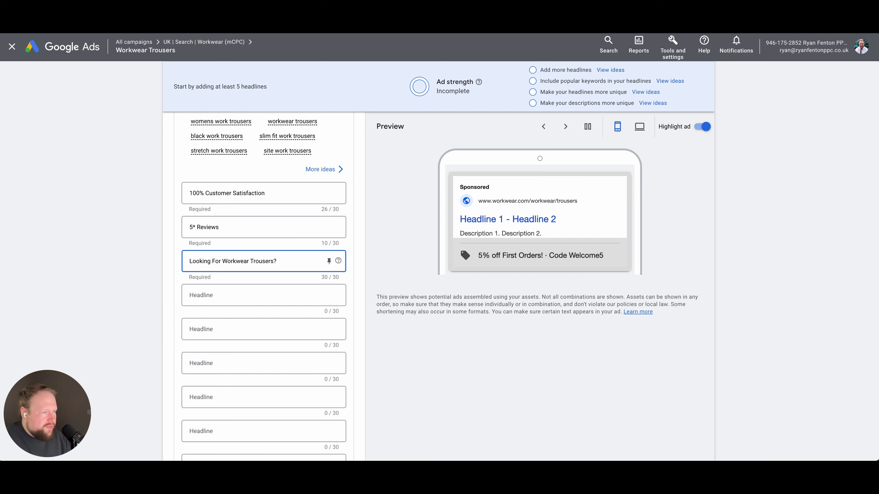
Enter "High-Quality Trousers @ Low Prices" as the fourth headline of the ad
{"action": "left_click", "coordinate": [230, 292]}
{"action": "type", "text": "Hi"}
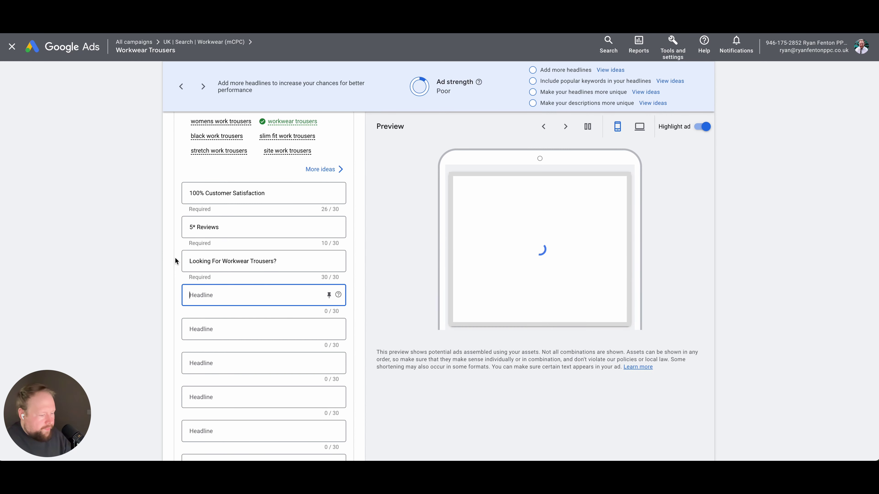
{"action": "type", "text": "gh-Qual"}
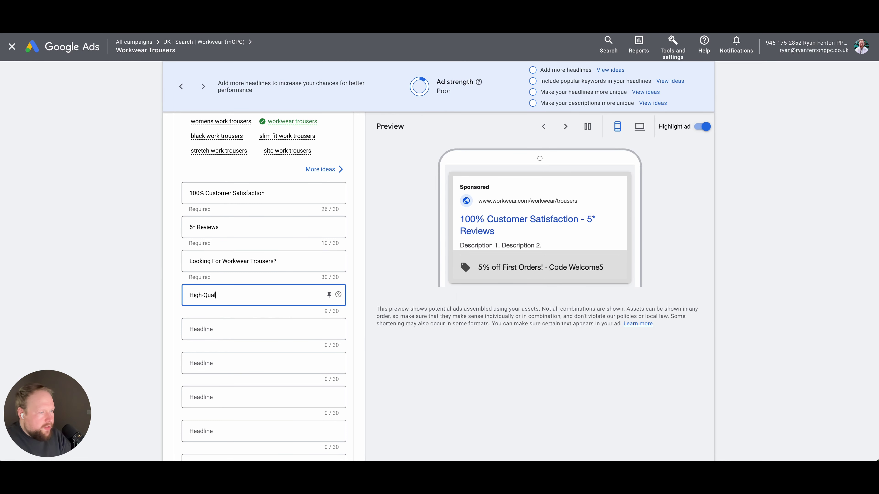
{"action": "type", "text": "ity Trousers @ ;o"}
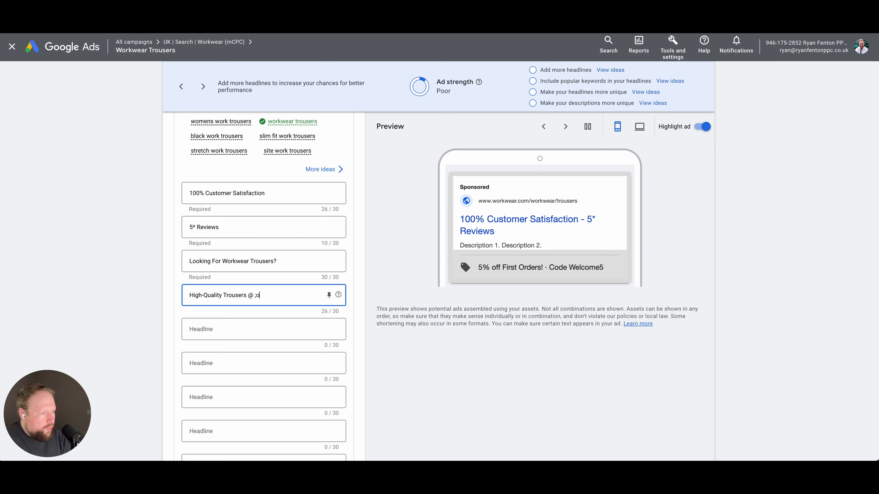
{"action": "type", "text": " Lw"}
{"action": "type", "text": "w Prices"}
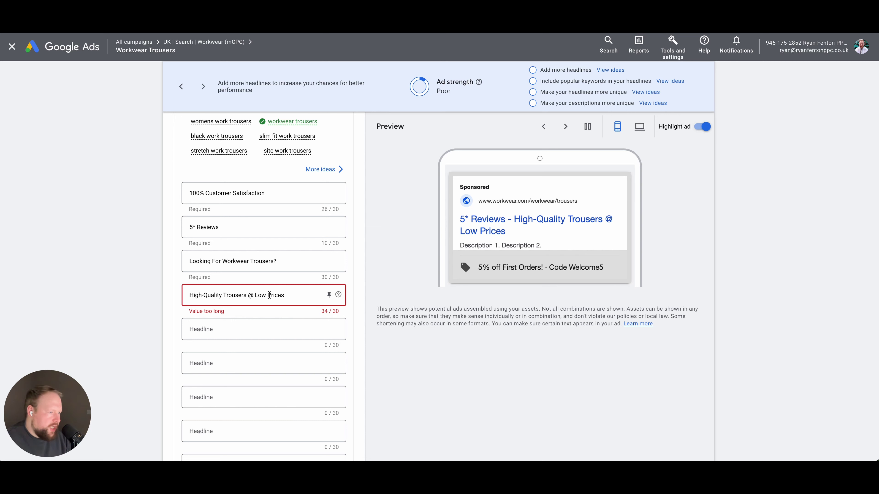
Remove "High-" from the fourth headline to shorten it to "Quality Trousers @ Low Prices"
{"action": "left_click_drag", "start_coordinate": [203, 295], "coordinate": [175, 296]}
{"action": "key", "text": "BackSpace"}
{"action": "left_click", "coordinate": [169, 295]}
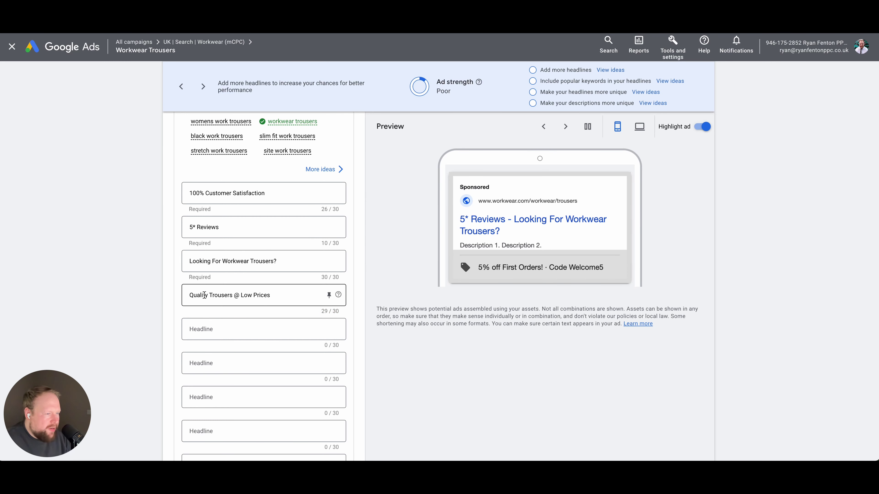
Replace "Quality Trousers" with "Work Trousers" at the start of the fourth headline
{"action": "left_click_drag", "start_coordinate": [232, 294], "coordinate": [190, 293]}
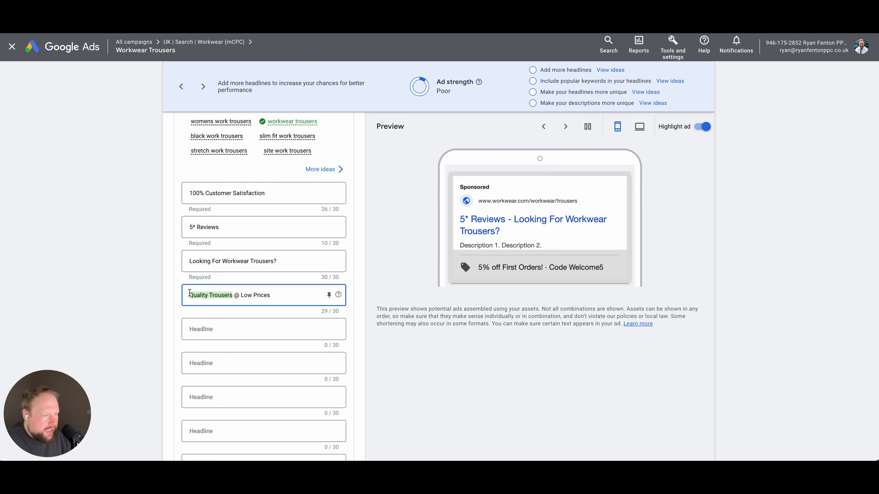
{"action": "key", "text": "BackSpace"}
{"action": "key", "text": "Delete"}
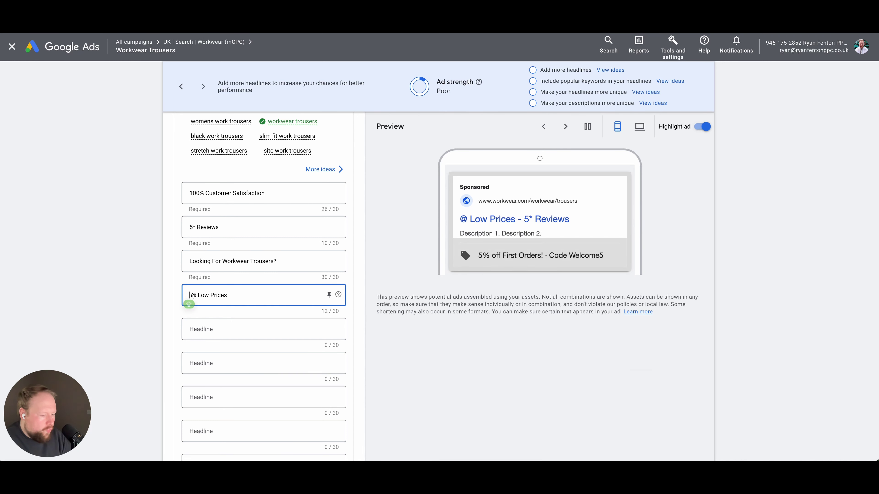
{"action": "type", "text": "Work Tr "}
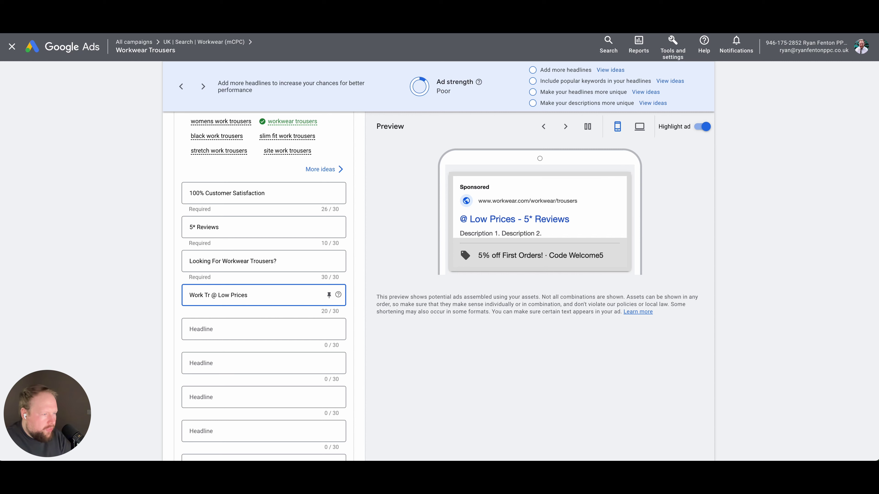
{"action": "type", "text": "ousers"}
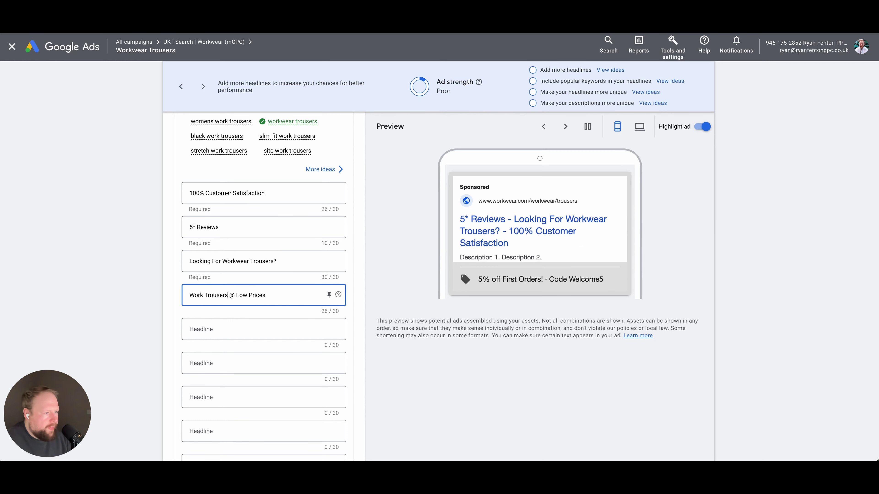
Try "Best" in place of "Low" in the fourth headline and change the word back to "Low"
{"action": "left_click", "coordinate": [242, 296]}
{"action": "double_click", "coordinate": [244, 296]}
{"action": "type", "text": "Best"}
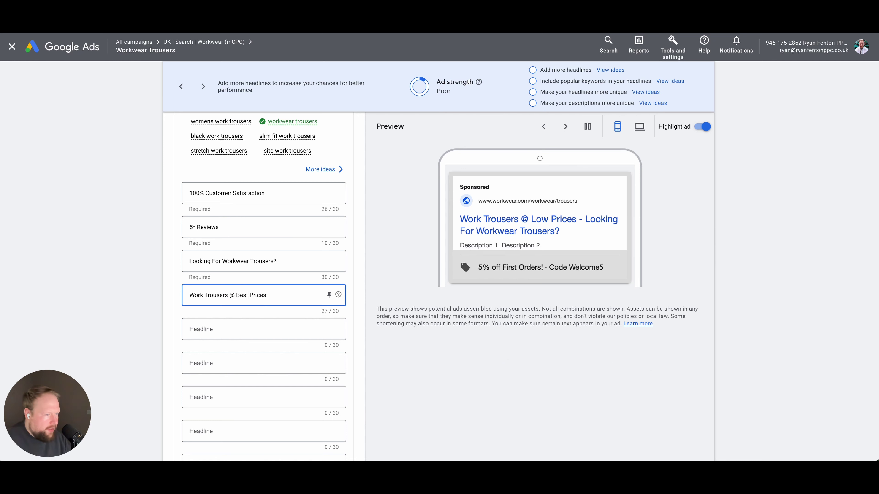
{"action": "left_click", "coordinate": [212, 294]}
{"action": "left_click", "coordinate": [242, 295]}
{"action": "double_click", "coordinate": [242, 295]}
{"action": "type", "text": "Low"}
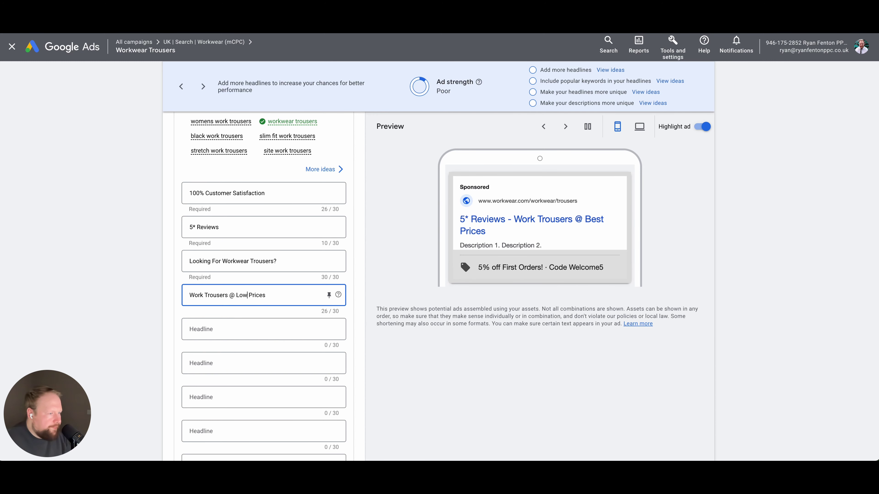
{"action": "left_click", "coordinate": [174, 265]}
Enter "UK's #1 Leading Workwear Supplier" as the fifth headline of the ad
{"action": "scroll", "coordinate": [172, 264], "scroll_direction": "down", "scroll_amount": 3}
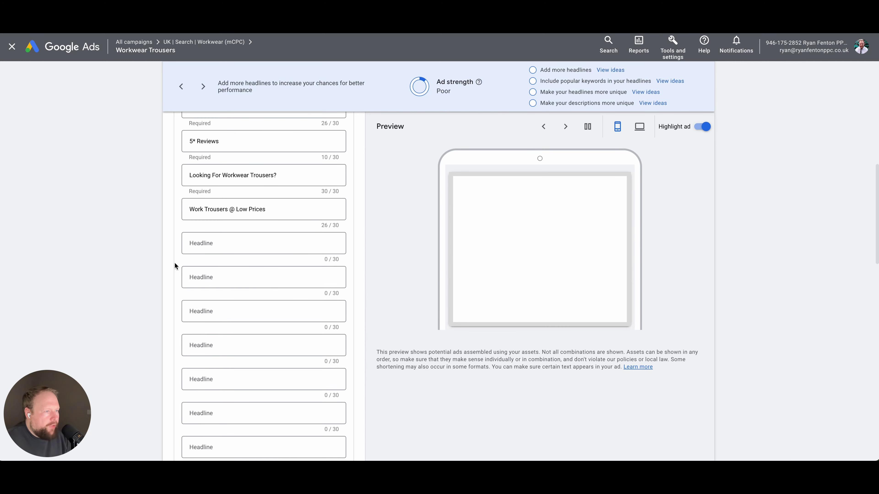
{"action": "left_click", "coordinate": [219, 241]}
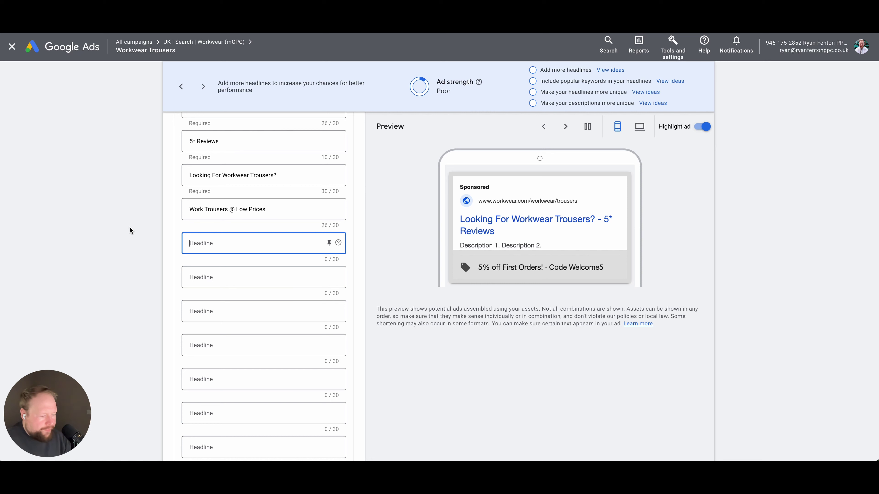
{"action": "type", "text": "Bu"}
{"action": "key", "text": "BackSpace"}
{"action": "key", "text": "BackSpace"}
{"action": "type", "text": "I"}
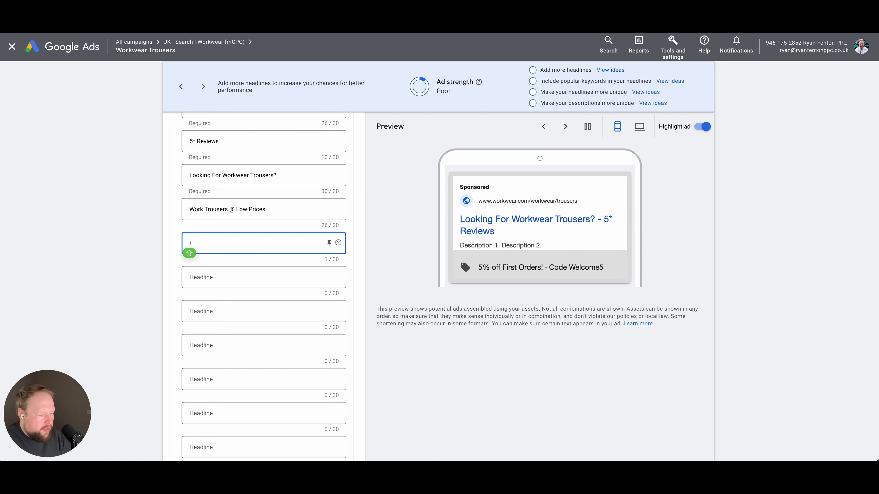
{"action": "key", "text": "BackSpace"}
{"action": "type", "text": "UK's #"}
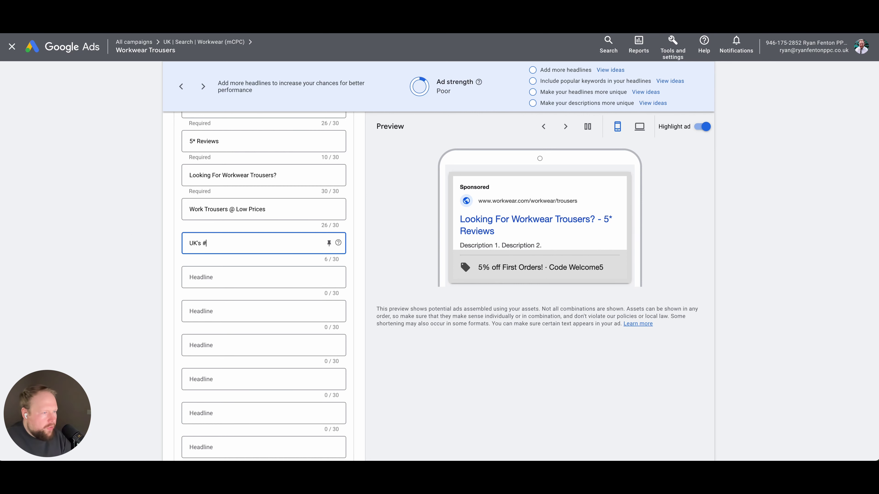
{"action": "type", "text": "1 Leading"}
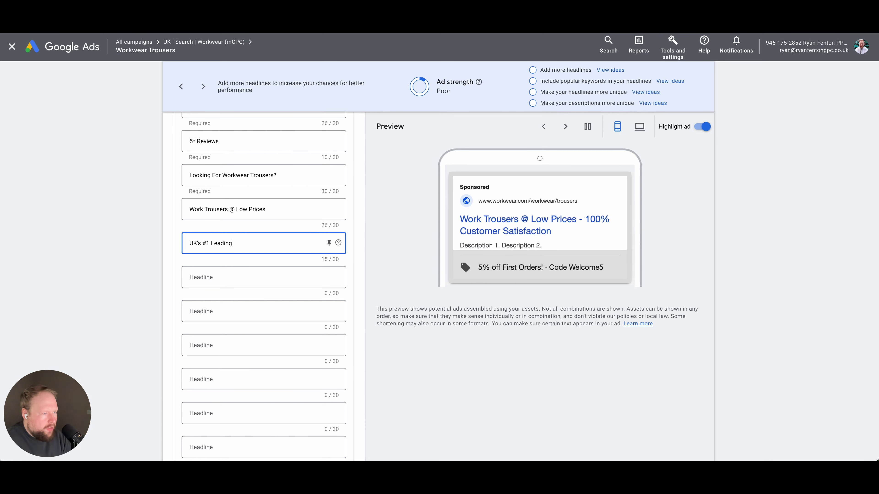
{"action": "type", "text": " Workwear Supplier"}
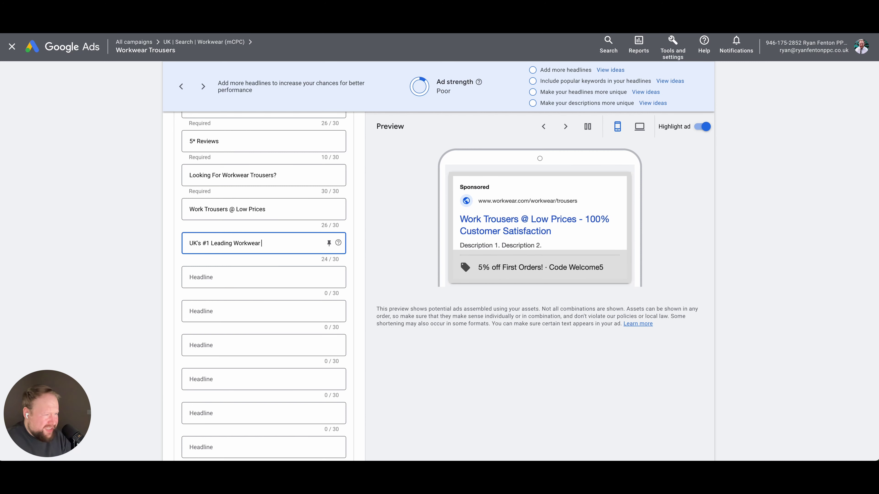
Change the fifth headline to "UKs #1 Leading Workwear Retailer"
{"action": "key", "text": "BackSpace"}
{"action": "key", "text": "BackSpace"}
{"action": "key", "text": "BackSpace"}
{"action": "key", "text": "BackSpace"}
{"action": "key", "text": "BackSpace"}
{"action": "key", "text": "BackSpace"}
{"action": "type", "text": "R"}
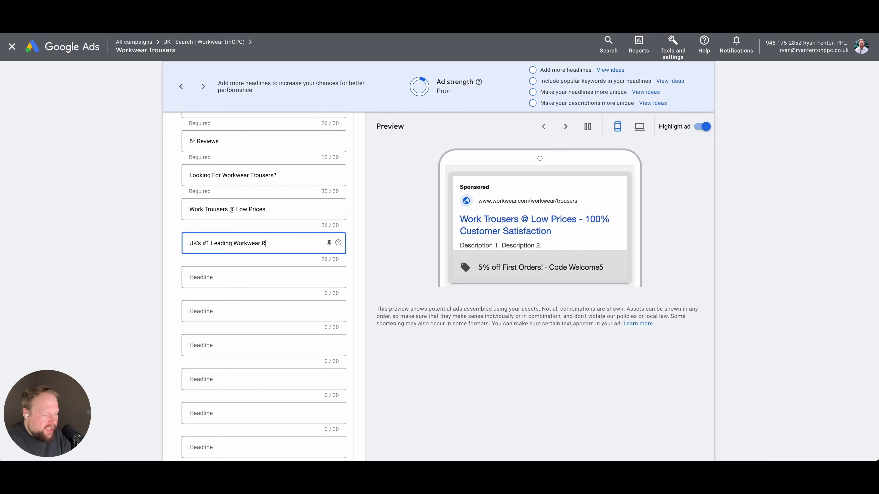
{"action": "type", "text": "etaile"}
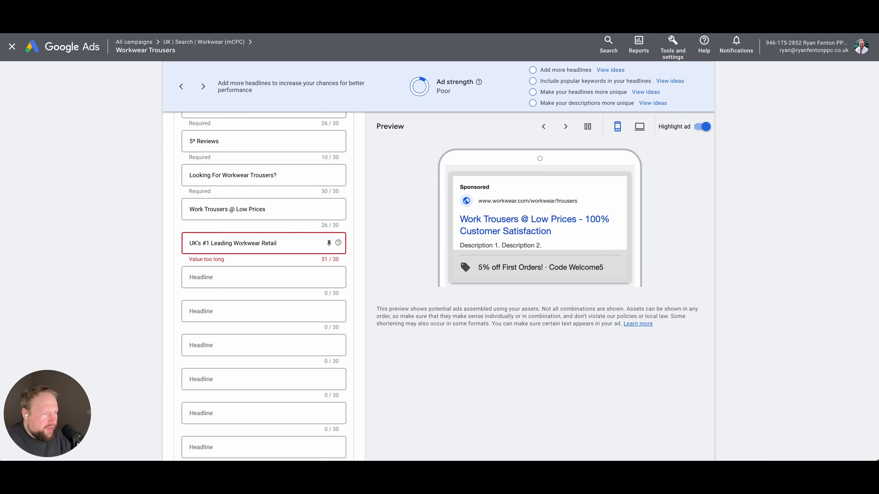
{"action": "key", "text": "BackSpace"}
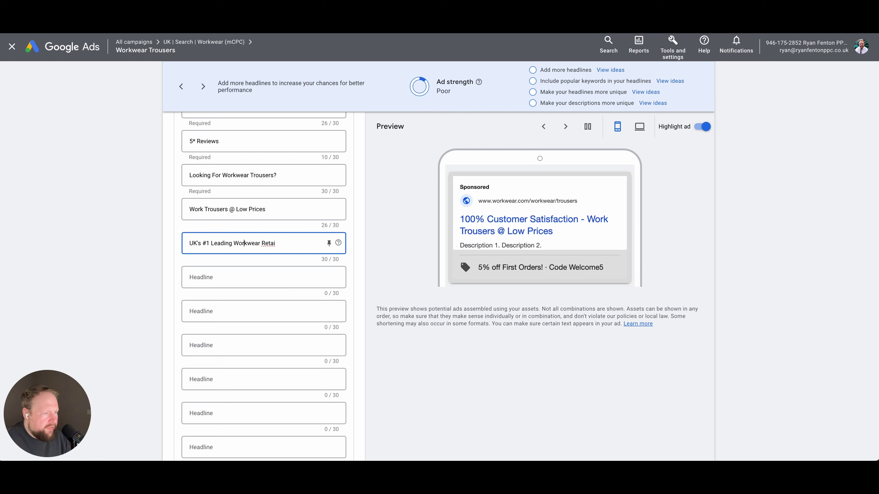
{"action": "left_click", "coordinate": [198, 243]}
{"action": "key", "text": "BackSpace"}
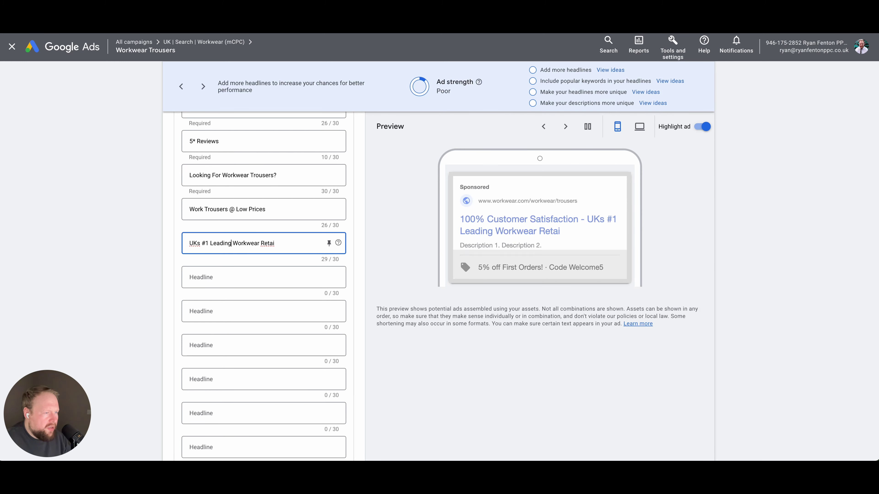
{"action": "type", "text": "ler"}
{"action": "key", "text": "Left"}
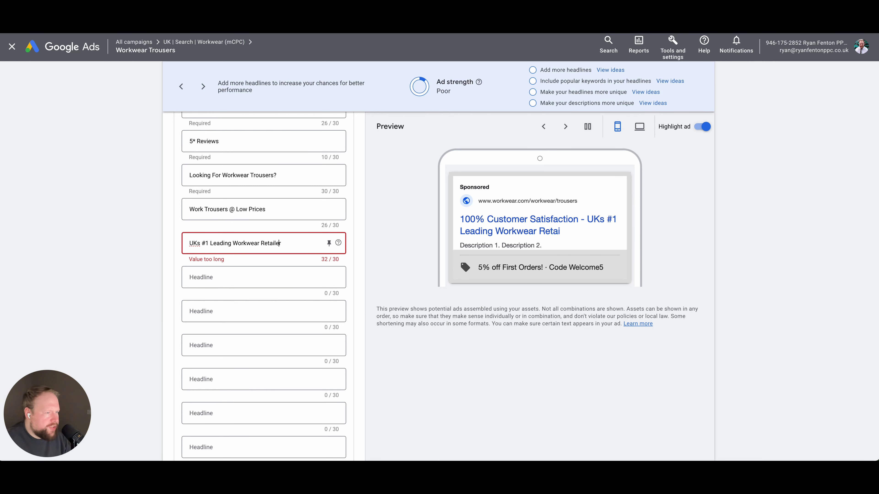
Remove the word "Leading" from the fifth headline
{"action": "left_click", "coordinate": [238, 242]}
{"action": "key", "text": "BackSpace"}
{"action": "key", "text": "BackSpace"}
{"action": "key", "text": "BackSpace"}
{"action": "key", "text": "BackSpace"}
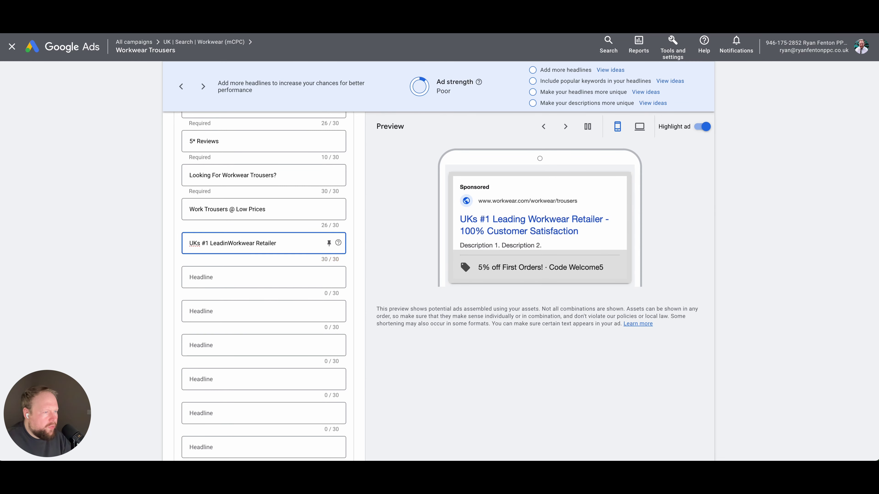
{"action": "key", "text": "BackSpace"}
{"action": "key", "text": "BackSpace"}
{"action": "key", "text": "BackSpace"}
{"action": "key", "text": "BackSpace"}
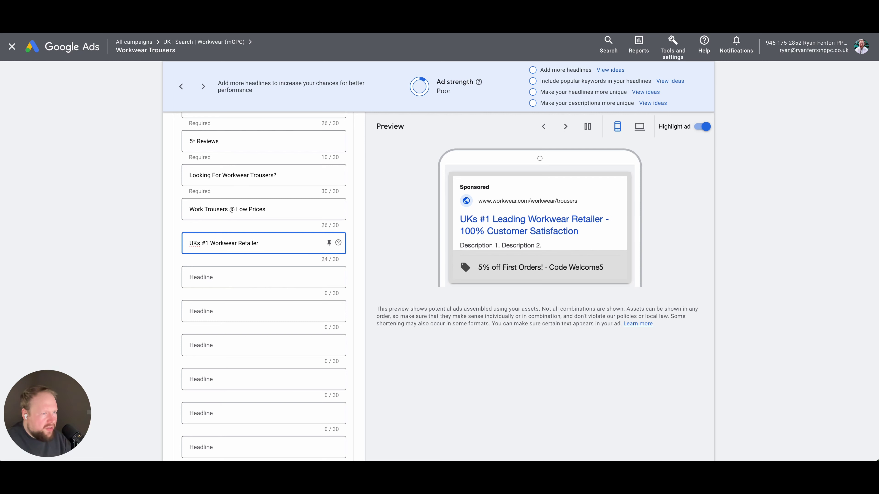
Restore the apostrophe in "UK's" and replace "Retailer" with "Supplier" in the fifth headline
{"action": "left_click", "coordinate": [265, 243]}
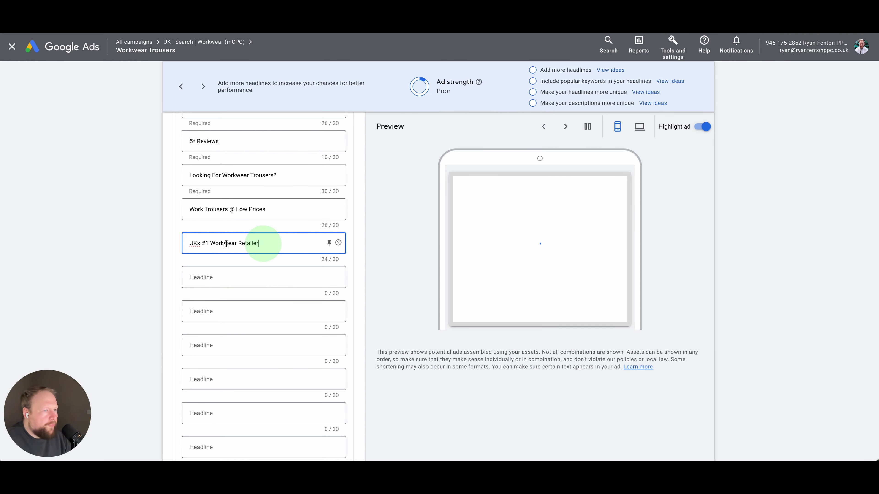
{"action": "left_click", "coordinate": [196, 244]}
{"action": "type", "text": "'"}
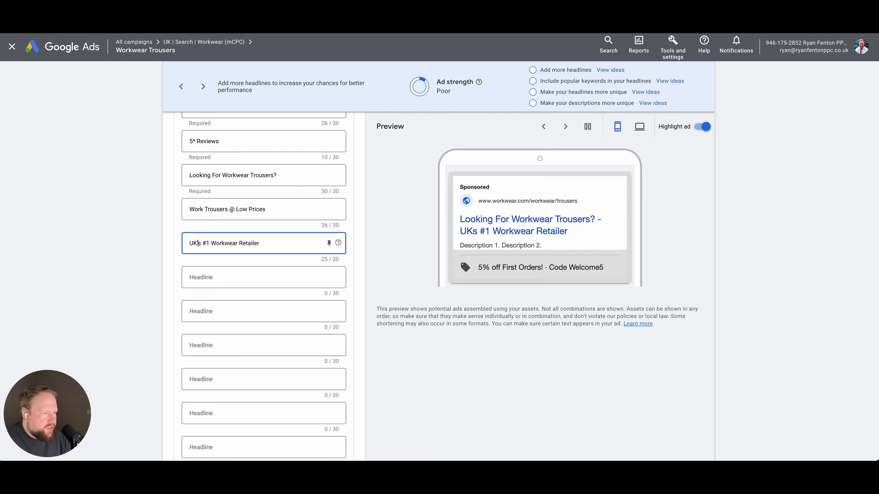
{"action": "left_click", "coordinate": [292, 243]}
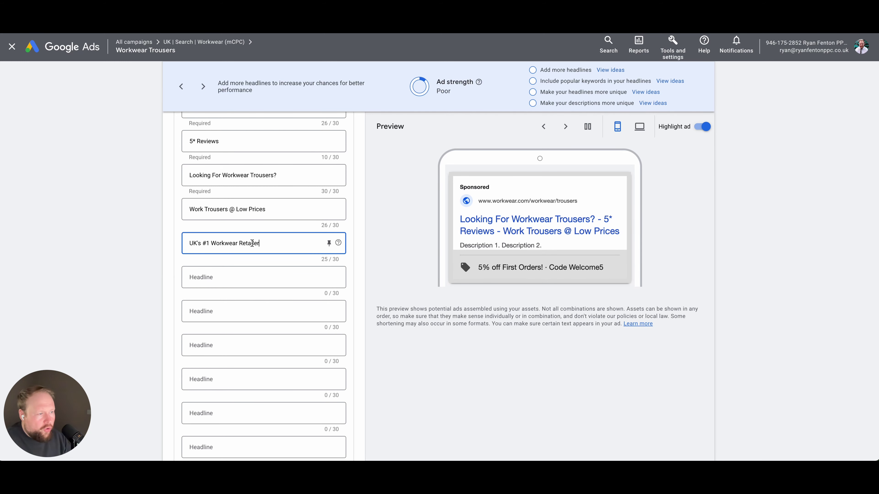
{"action": "triple_click", "coordinate": [252, 244]}
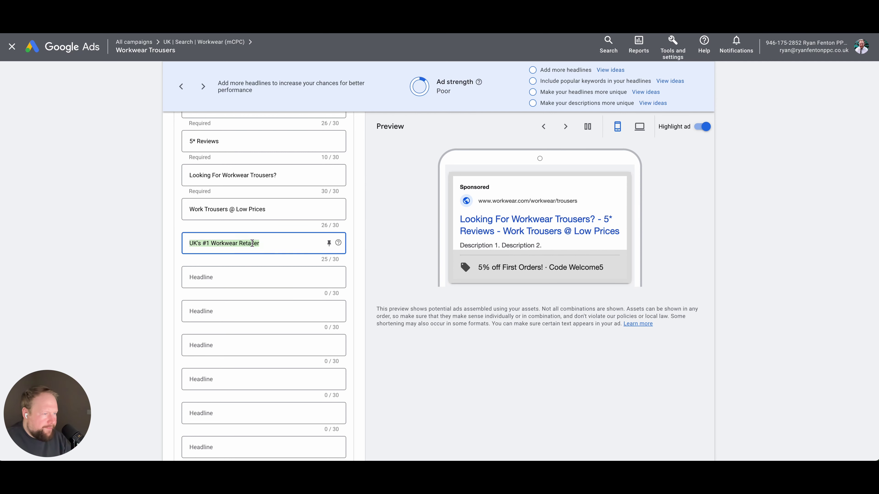
{"action": "double_click", "coordinate": [252, 243]}
{"action": "type", "text": "Supplie"}
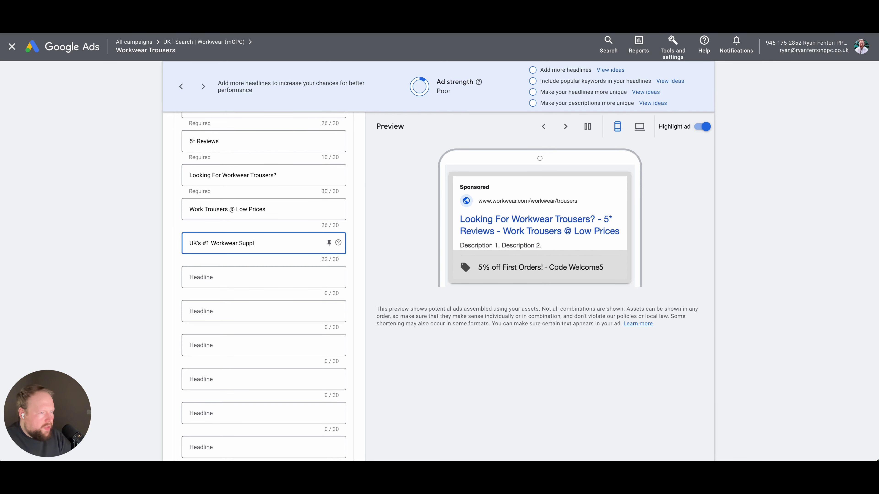
{"action": "left_click", "coordinate": [168, 274]}
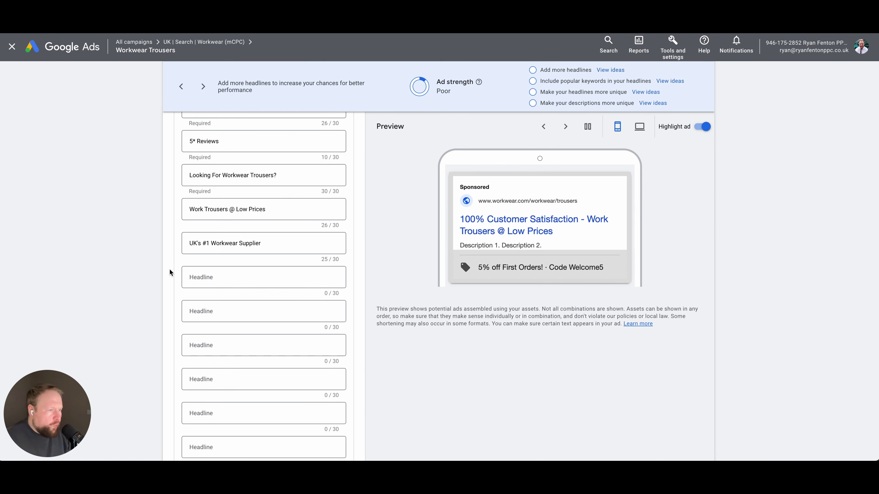
Enter "Buy Online Now" as the sixth headline of the ad
{"action": "scroll", "coordinate": [163, 267], "scroll_direction": "down", "scroll_amount": 2}
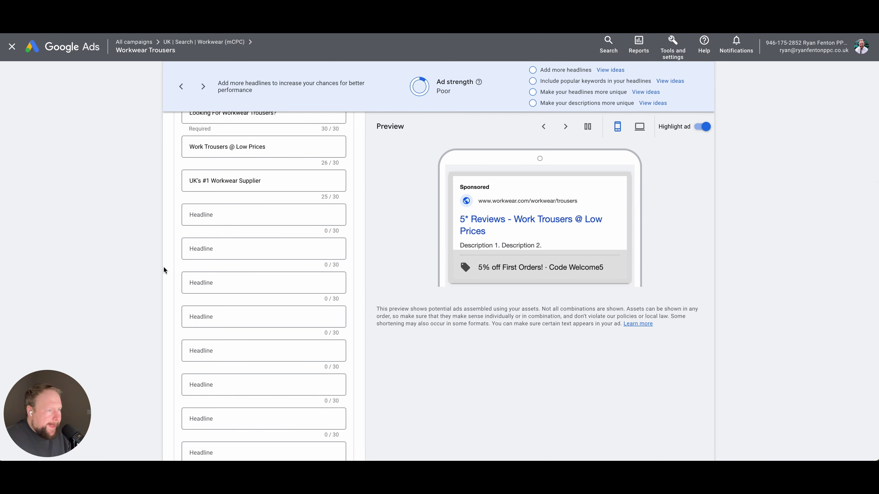
{"action": "scroll", "coordinate": [117, 238], "scroll_direction": "down", "scroll_amount": 1}
{"action": "left_click", "coordinate": [243, 177]}
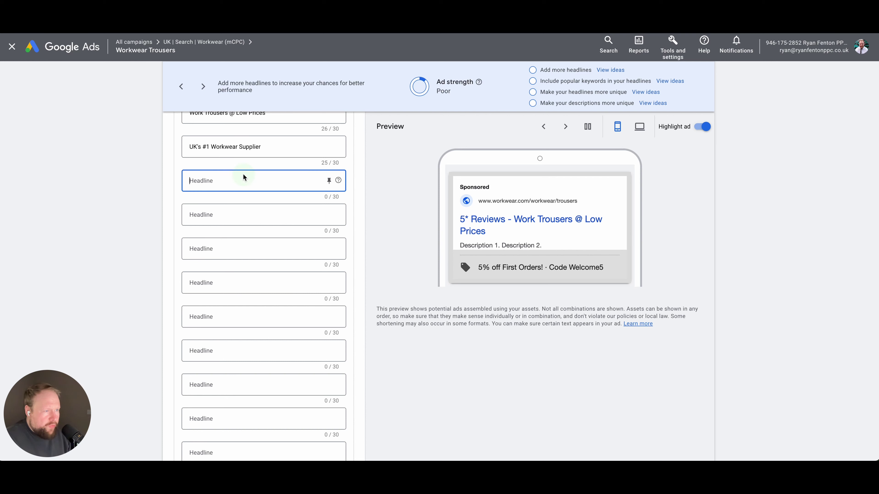
{"action": "type", "text": "B"}
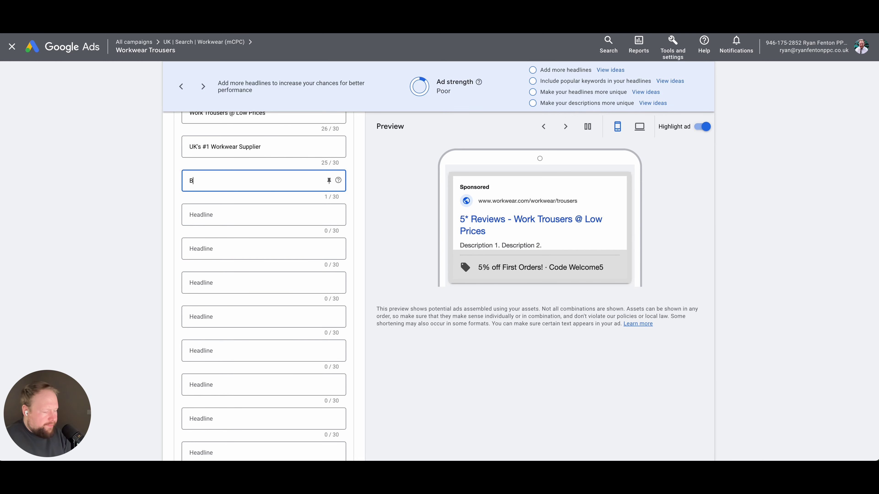
{"action": "type", "text": "uy Online Noq"}
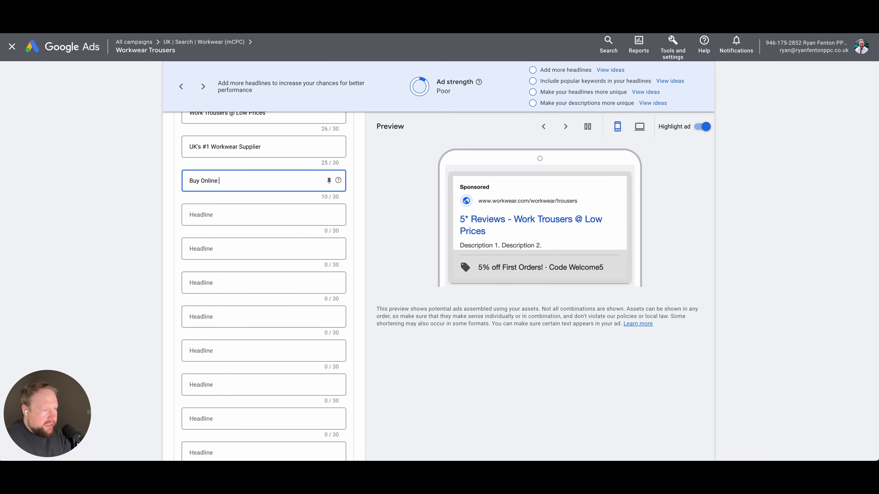
{"action": "key", "text": "BackSpace"}
{"action": "key", "text": "BackSpace"}
{"action": "key", "text": "BackSpace"}
{"action": "key", "text": "BackSpace"}
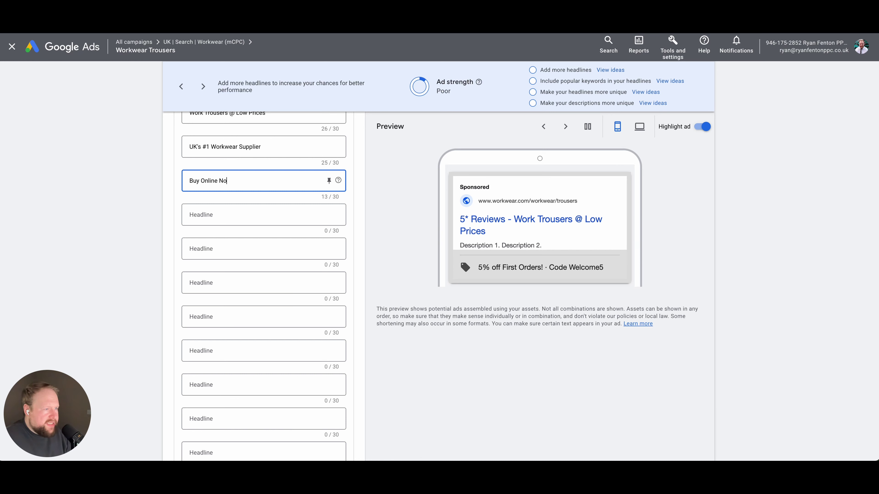
{"action": "type", "text": "Now"}
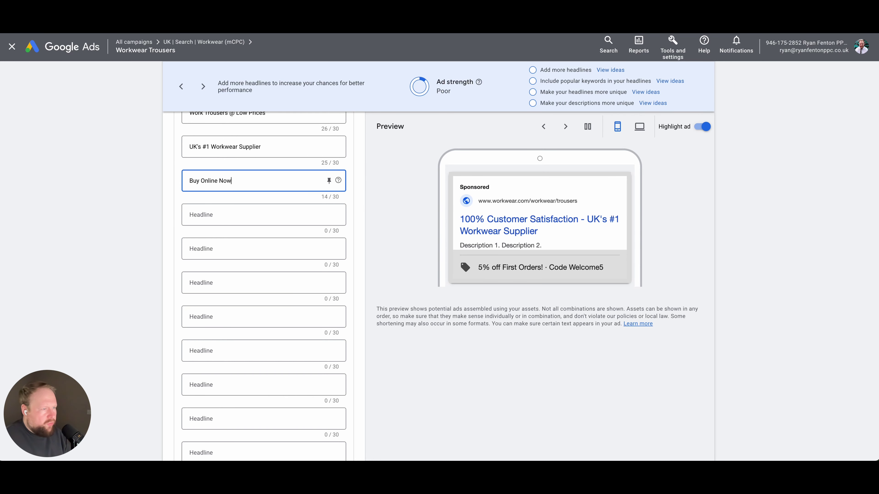
Enter "Order Yours Online" as the seventh headline of the ad
{"action": "left_click", "coordinate": [243, 208]}
{"action": "type", "text": "Or"}
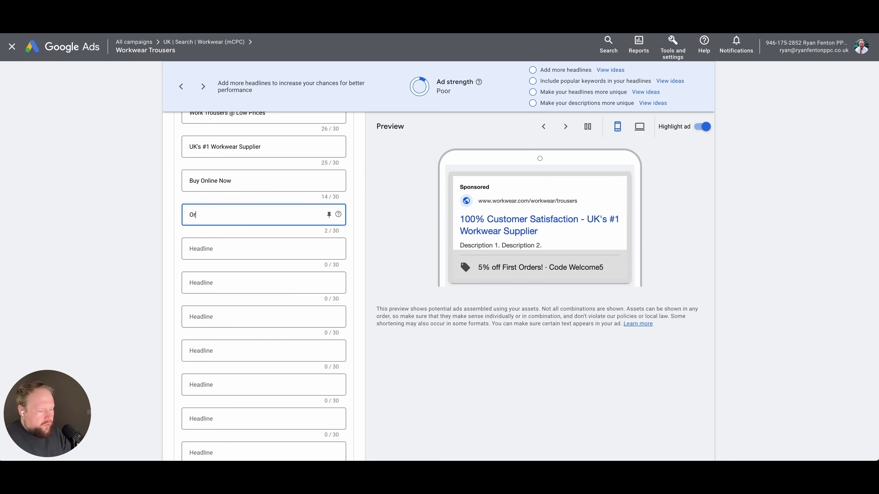
{"action": "type", "text": "der Yours"}
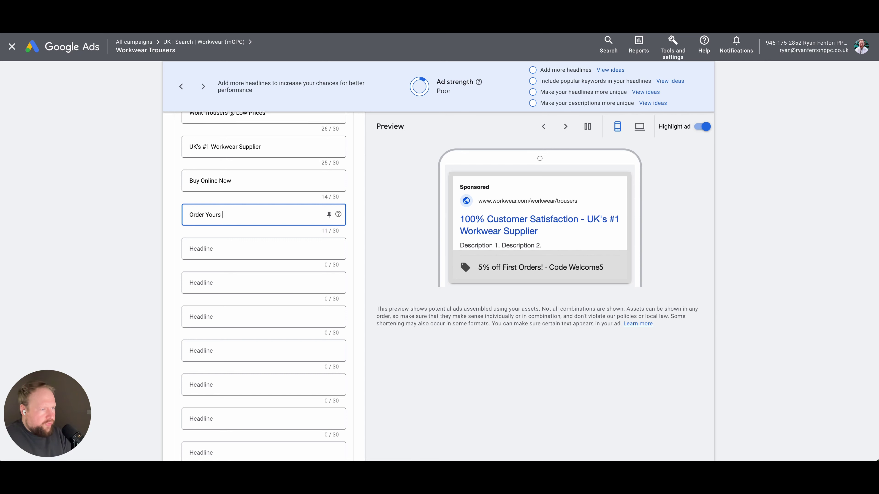
{"action": "type", "text": " Tod"}
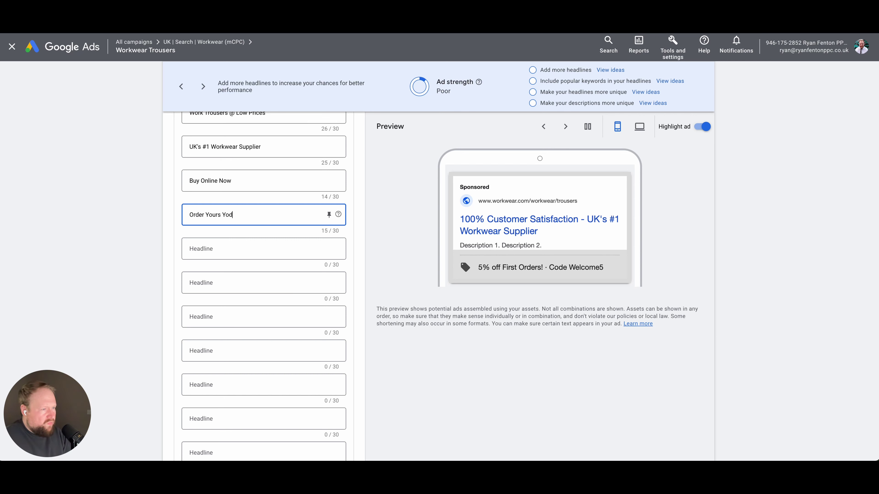
{"action": "key", "text": "BackSpace"}
{"action": "key", "text": "BackSpace"}
{"action": "key", "text": "BackSpace"}
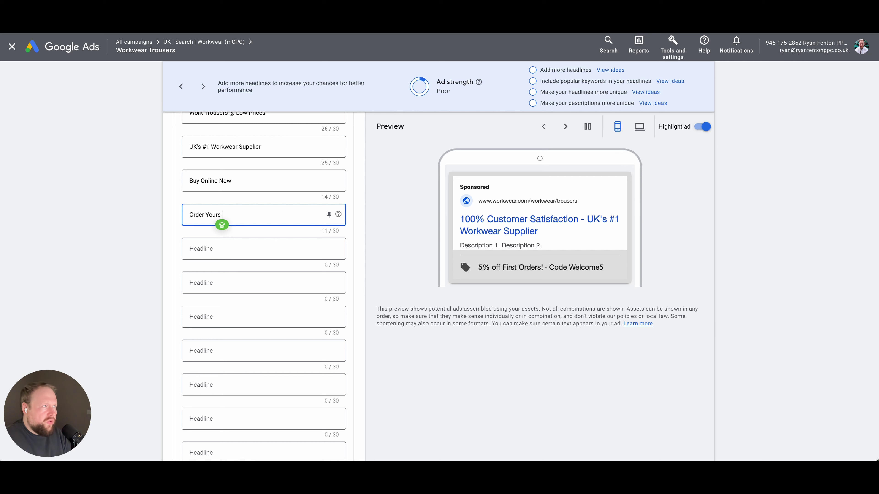
{"action": "type", "text": "Online"}
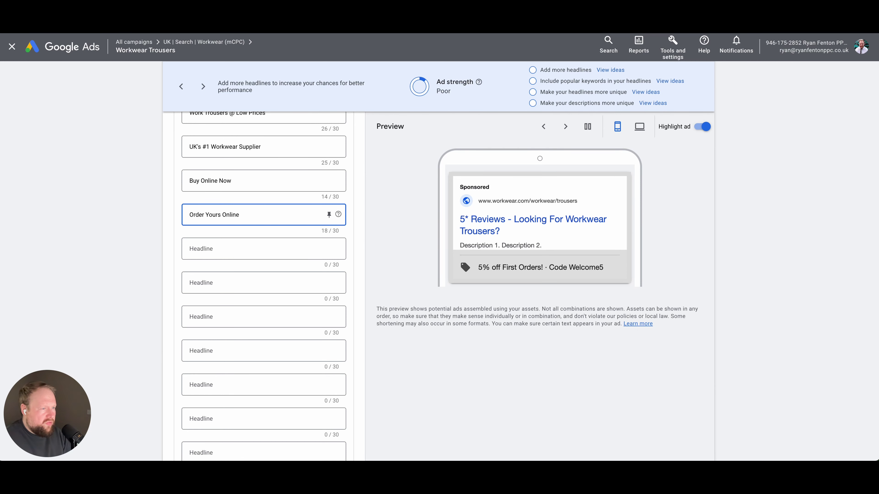
Change the seventh headline to "Order Yours Today"
{"action": "key", "text": "BackSpace"}
{"action": "key", "text": "BackSpace"}
{"action": "key", "text": "BackSpace"}
{"action": "key", "text": "BackSpace"}
{"action": "key", "text": "BackSpace"}
{"action": "key", "text": "BackSpace"}
{"action": "key", "text": "BackSpace"}
{"action": "key", "text": "BackSpace"}
{"action": "type", "text": "rs Today"}
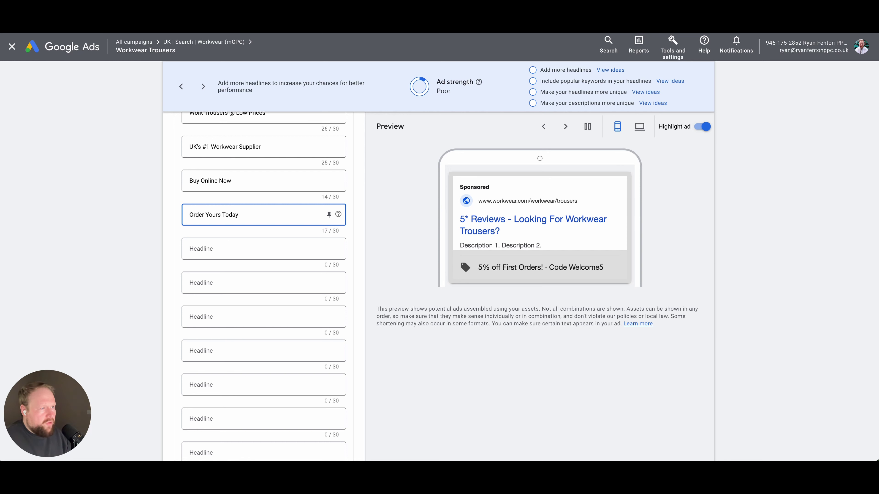
Enter "Shop The Range Now" as the eighth headline of the ad
{"action": "left_click", "coordinate": [235, 251]}
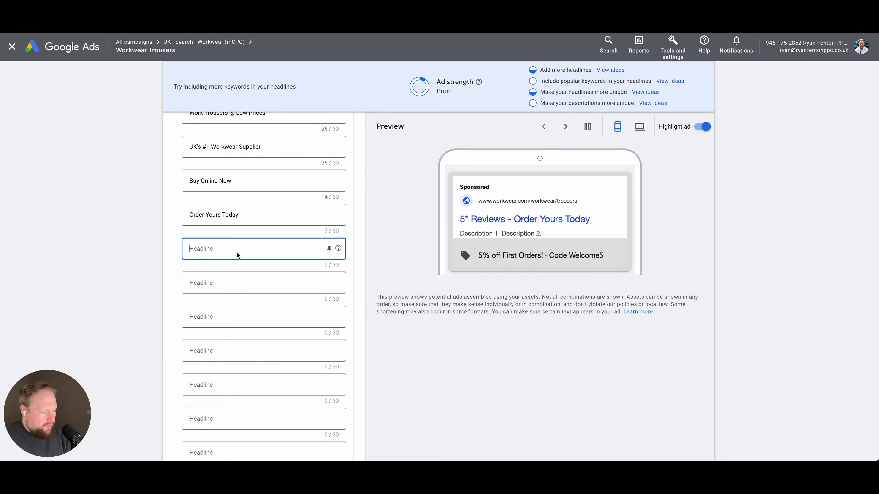
{"action": "type", "text": "Shop T"}
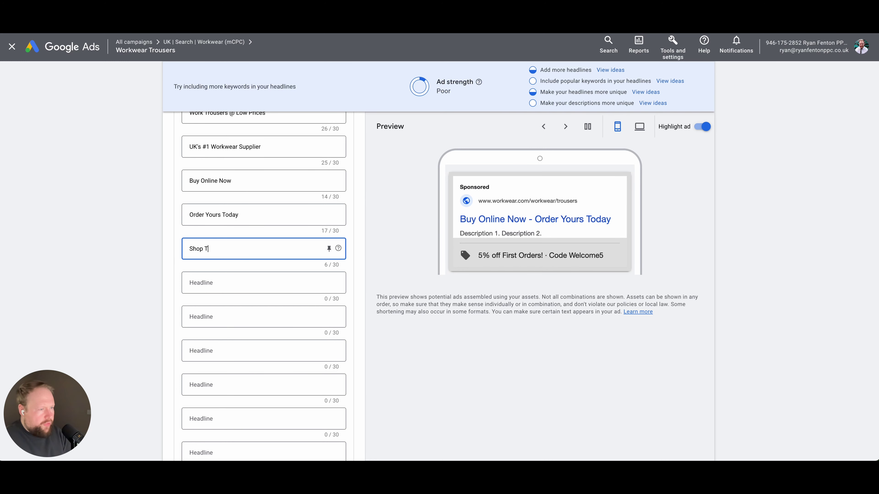
{"action": "type", "text": "he Range Now"}
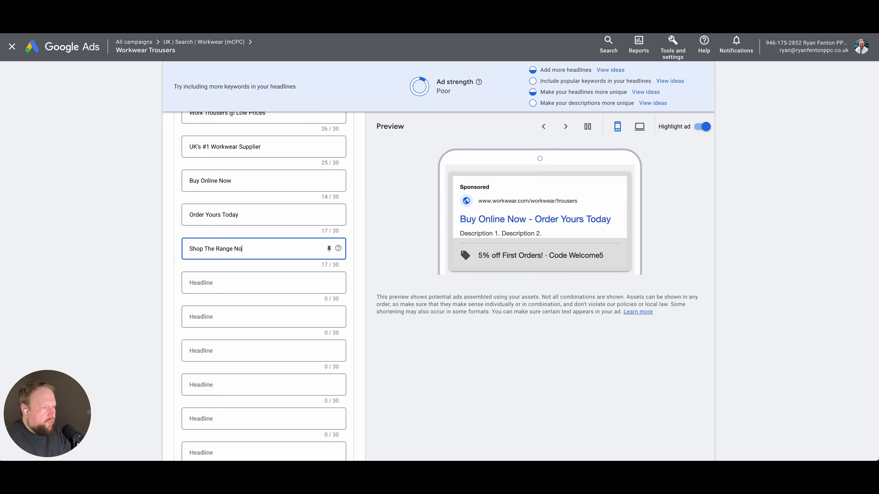
{"action": "left_click", "coordinate": [128, 268]}
Enter the customer quote "Best Trousers I Ever Bought", including its quotation marks, as the ninth headline
{"action": "scroll", "coordinate": [128, 268], "scroll_direction": "down", "scroll_amount": 2}
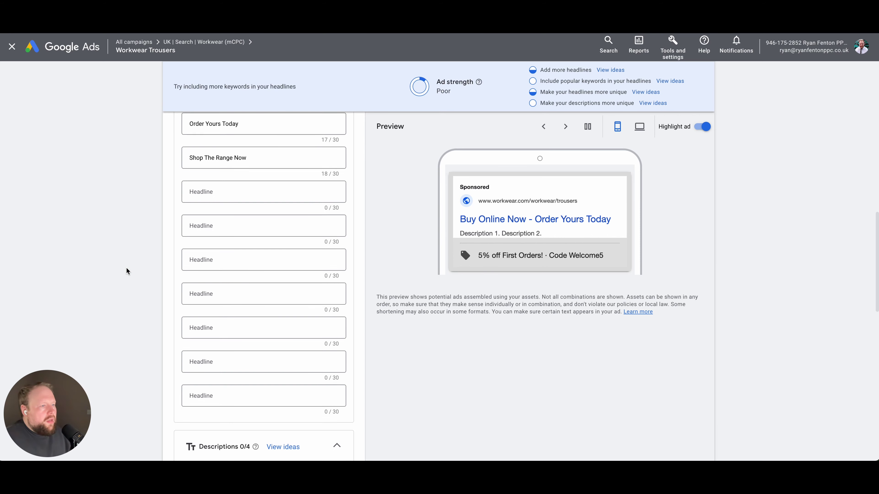
{"action": "scroll", "coordinate": [257, 209], "scroll_direction": "up", "scroll_amount": 3}
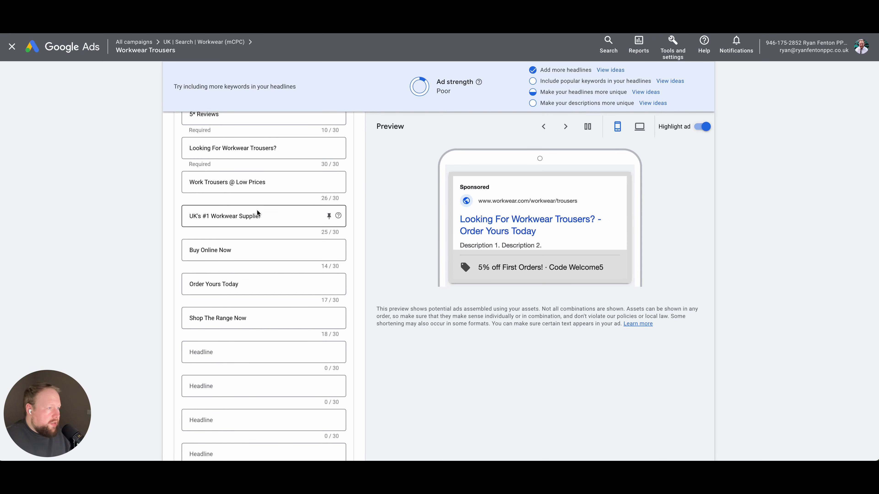
{"action": "scroll", "coordinate": [256, 209], "scroll_direction": "up", "scroll_amount": 2}
{"action": "scroll", "coordinate": [257, 210], "scroll_direction": "down", "scroll_amount": 2}
{"action": "scroll", "coordinate": [256, 210], "scroll_direction": "down", "scroll_amount": 5}
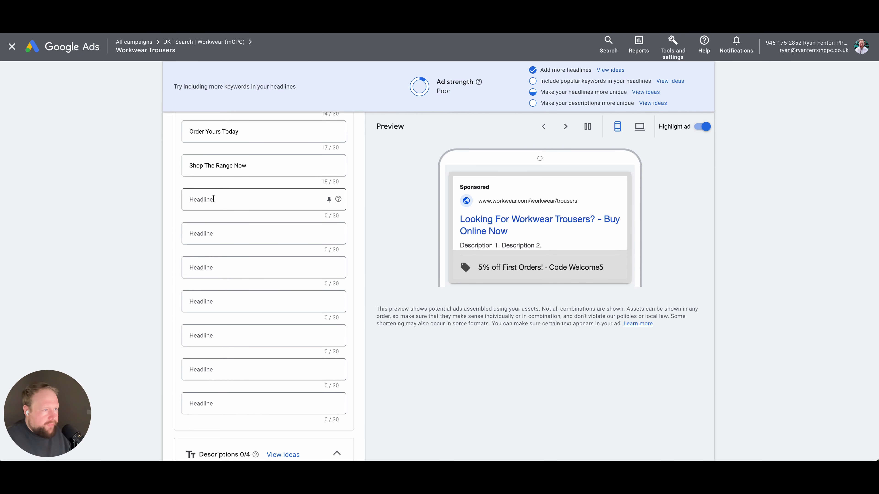
{"action": "left_click", "coordinate": [213, 199]}
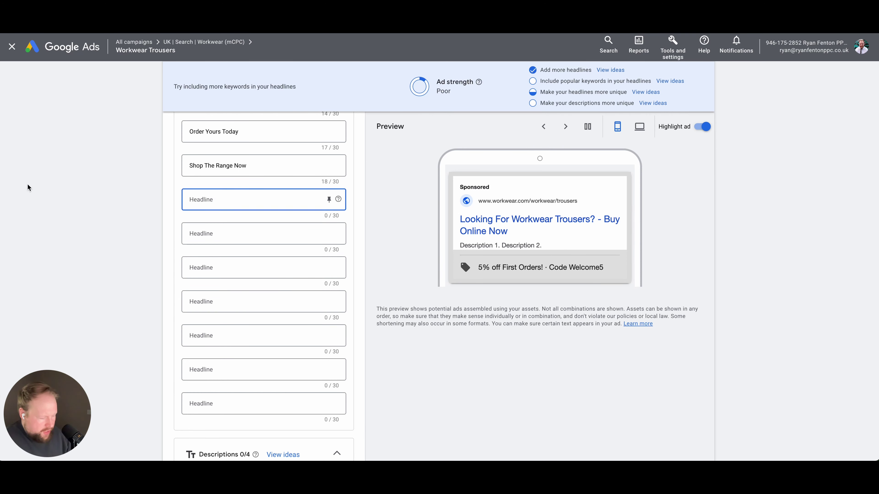
{"action": "type", "text": "1"}
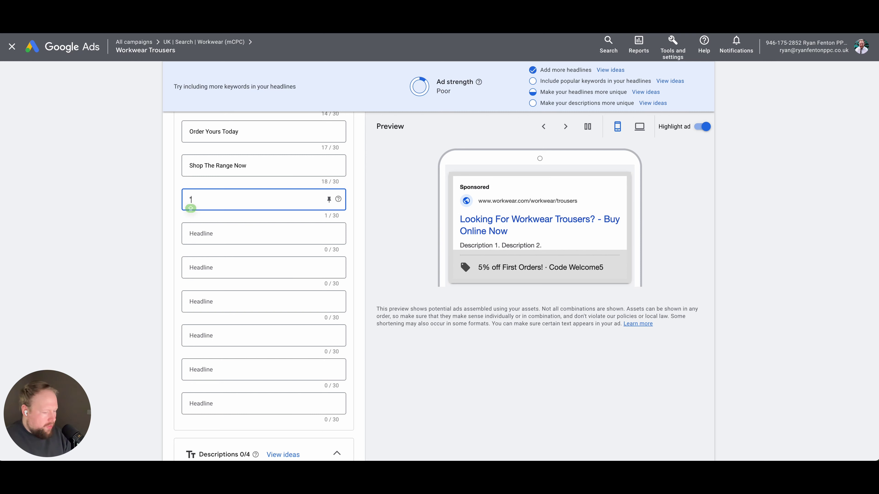
{"action": "type", "text": "Best Trouser"}
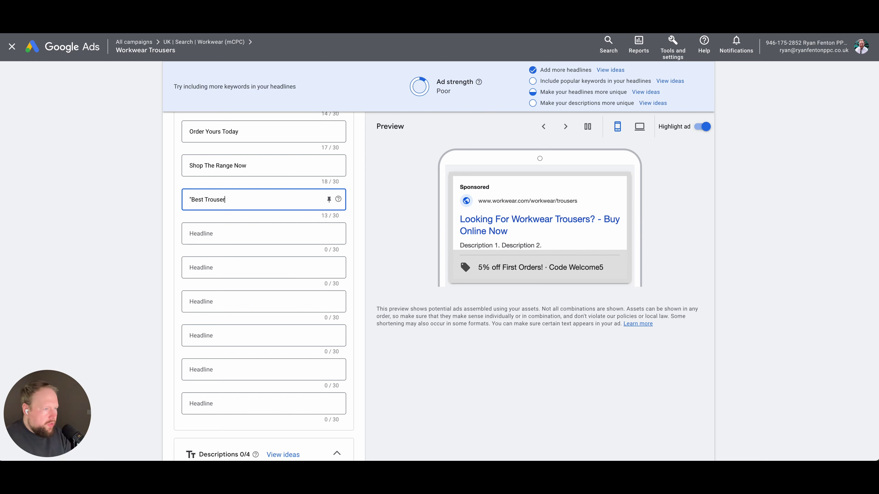
{"action": "type", "text": "s I Ever Bought\""}
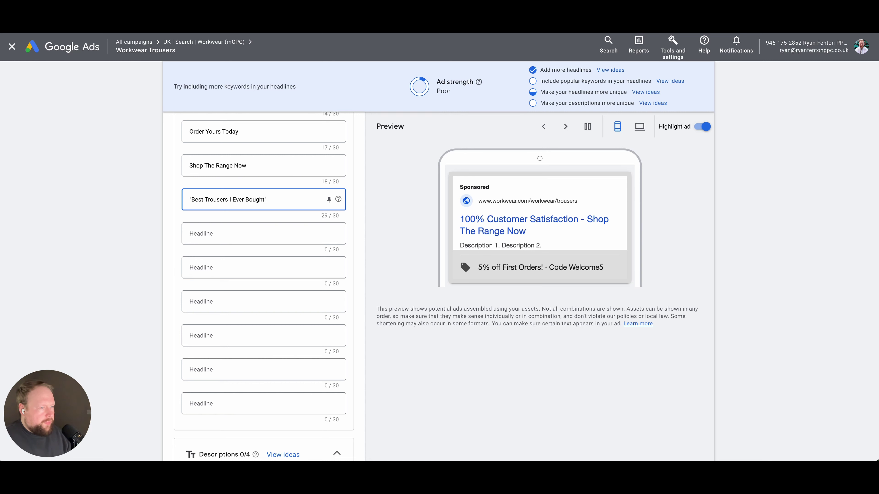
Enter the customer quote "Great Prices & Fast Delivery", including its quotation marks, as the tenth headline
{"action": "left_click", "coordinate": [229, 233]}
{"action": "type", "text": "\""}
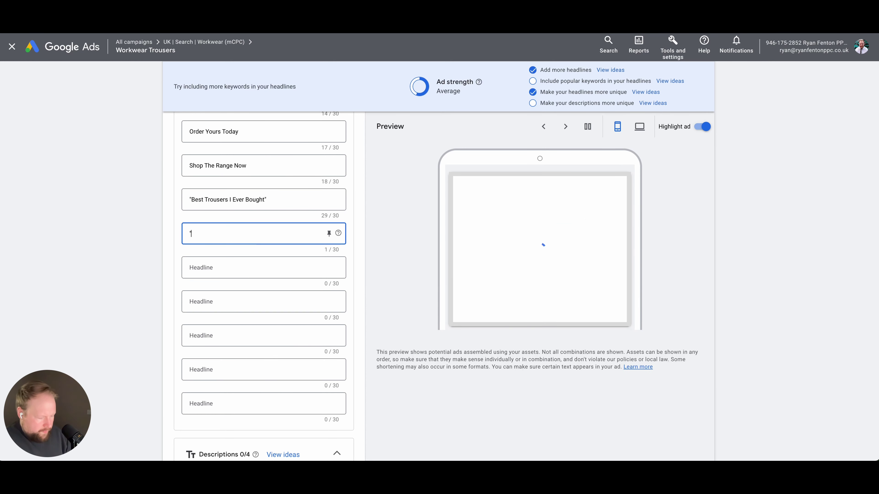
{"action": "type", "text": "Great Prices & Fast Del"}
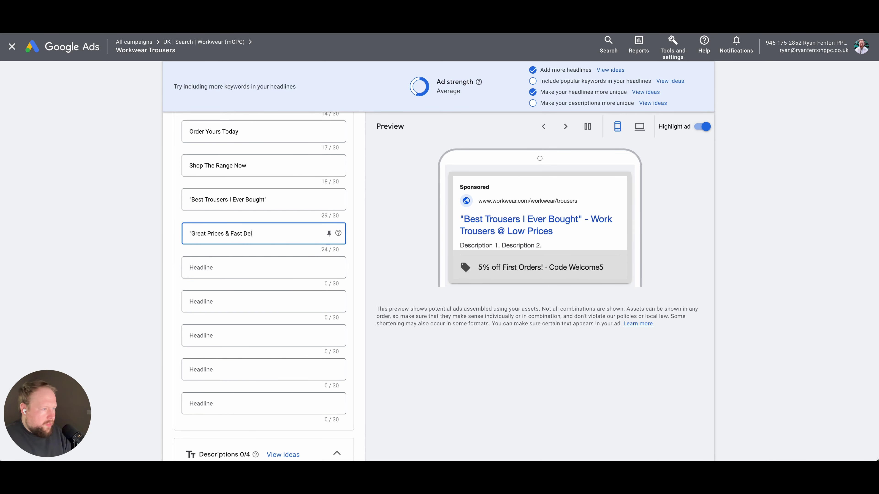
{"action": "type", "text": "ivery\""}
Enter the customer quote "Love This Company Will Buy Again", including its quotation marks, as the eleventh headline
{"action": "left_click", "coordinate": [230, 259]}
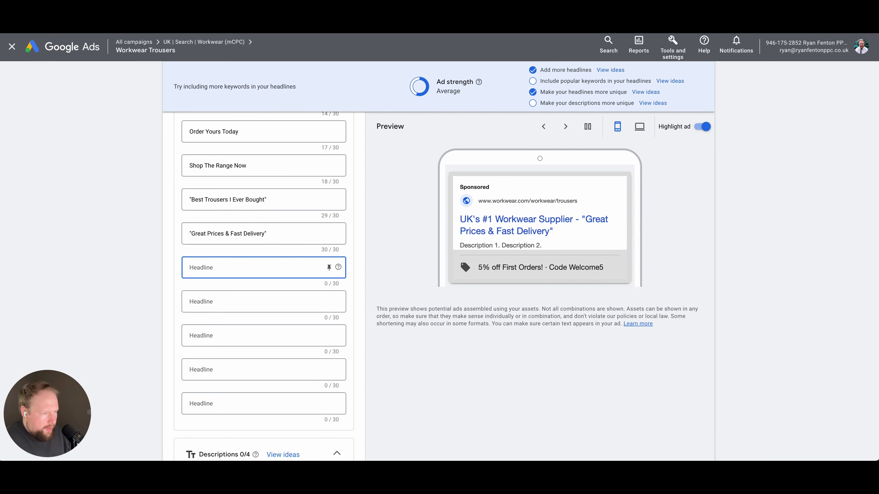
{"action": "left_click", "coordinate": [148, 261]}
{"action": "left_click", "coordinate": [194, 264]}
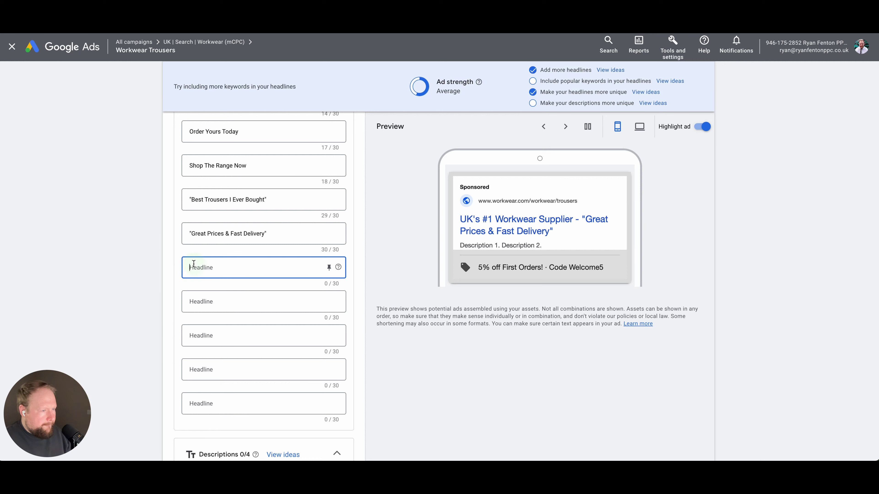
{"action": "type", "text": "\""}
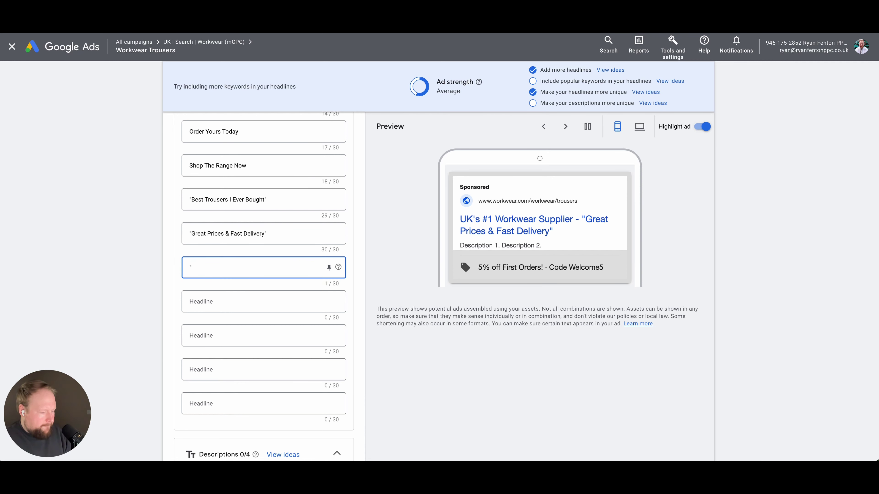
{"action": "type", "text": "Lov"}
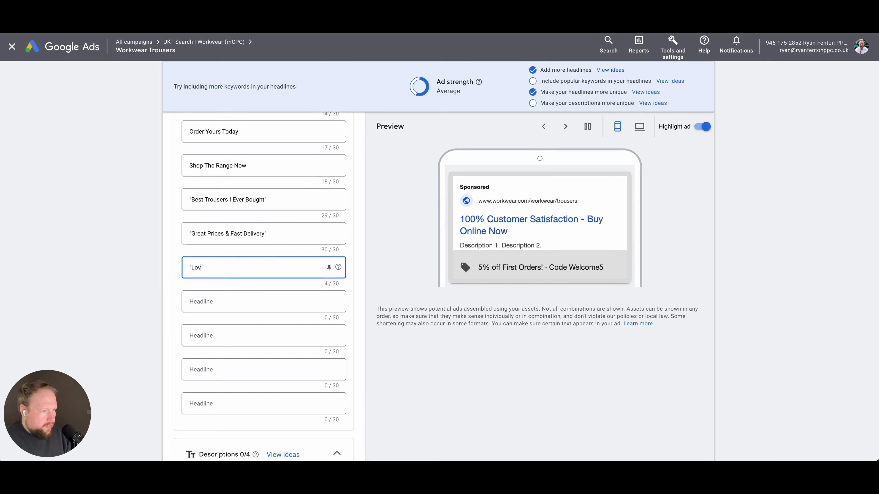
{"action": "type", "text": "e These Wor"}
{"action": "key", "text": "BackSpace"}
{"action": "key", "text": "BackSpace"}
{"action": "key", "text": "BackSpace"}
{"action": "key", "text": "BackSpace"}
{"action": "key", "text": "BackSpace"}
{"action": "key", "text": "BackSpace"}
{"action": "type", "text": "is"}
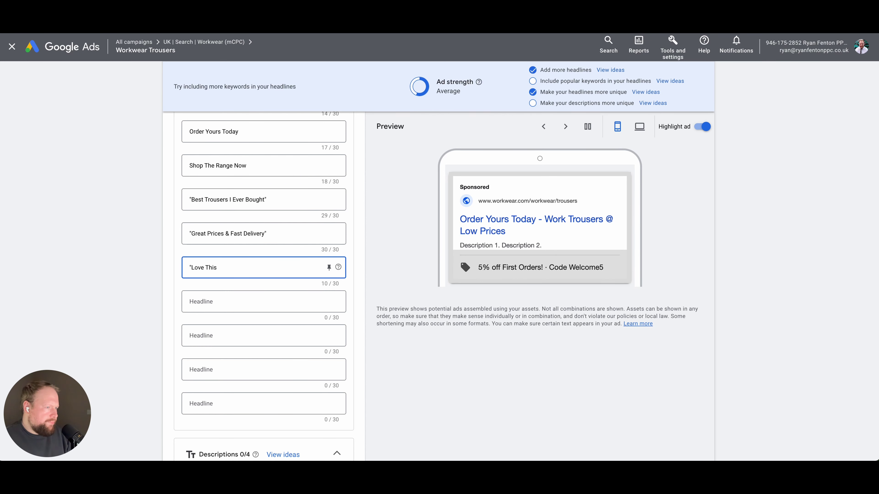
{"action": "type", "text": "Com"}
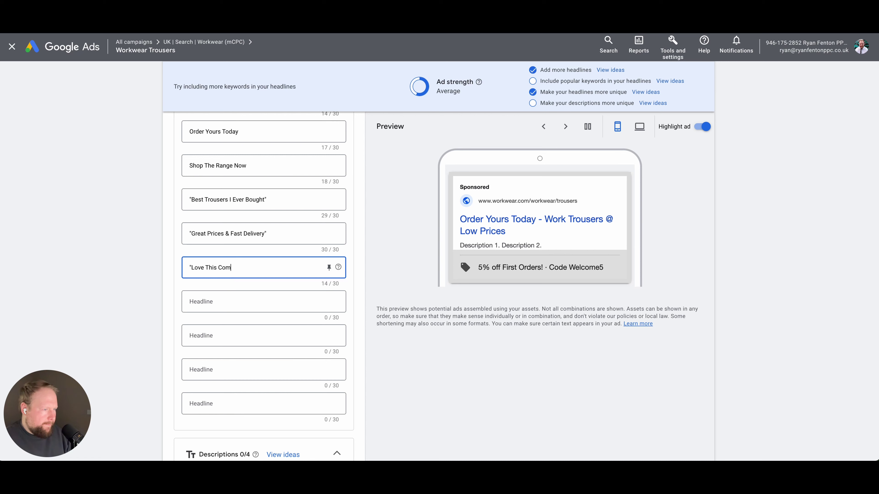
{"action": "type", "text": "pany Will"}
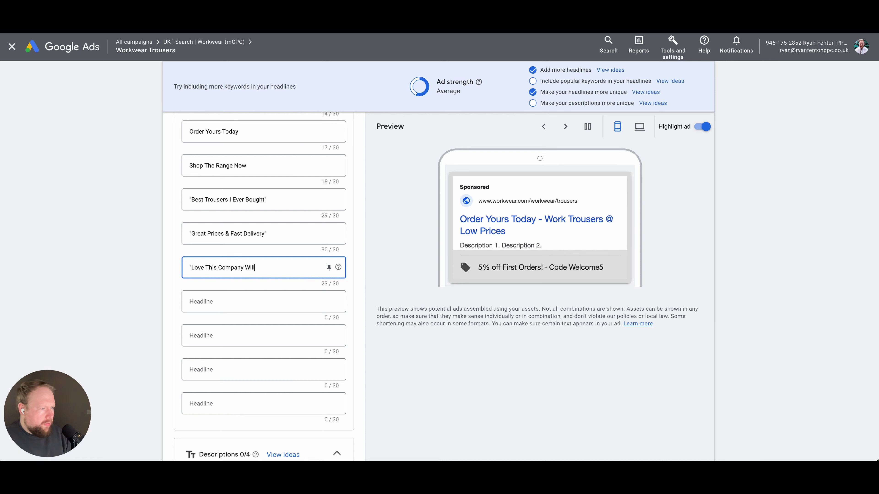
{"action": "type", "text": " Buy Again"}
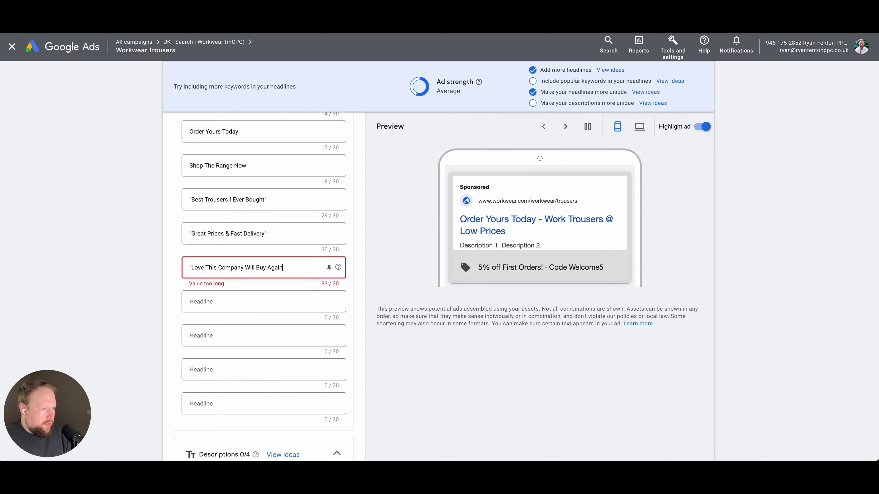
Shorten the eleventh headline's customer quote to "Will Definitely Buy Again", keeping its quotation marks and correcting the spelling of "Definitely"
{"action": "scroll", "coordinate": [264, 270], "scroll_direction": "up", "scroll_amount": 1}
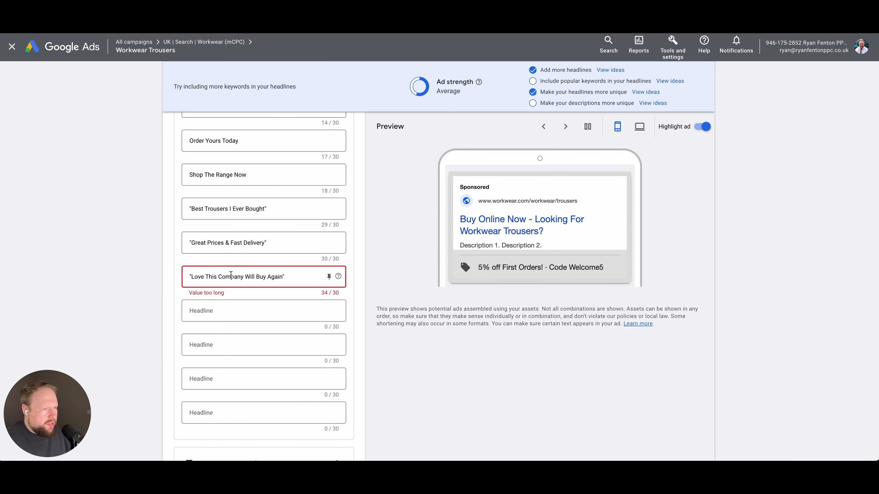
{"action": "scroll", "coordinate": [231, 274], "scroll_direction": "down", "scroll_amount": 1}
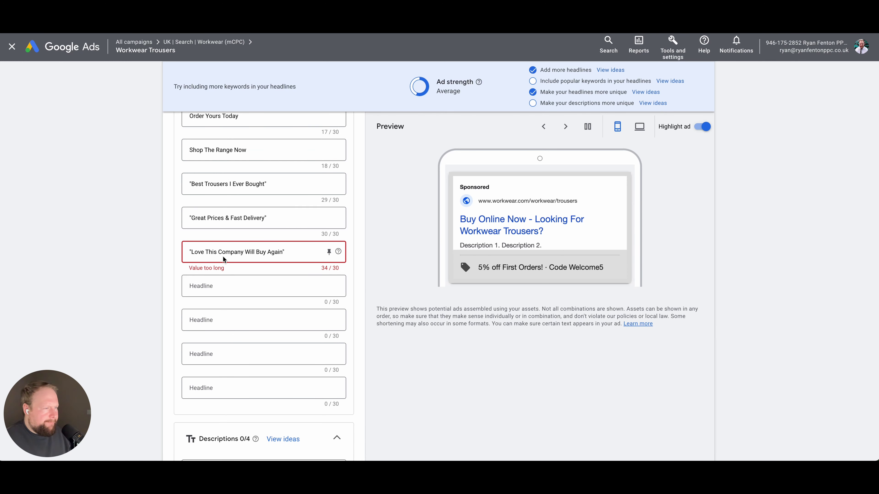
{"action": "scroll", "coordinate": [222, 256], "scroll_direction": "down", "scroll_amount": 1}
{"action": "double_click", "coordinate": [229, 224]}
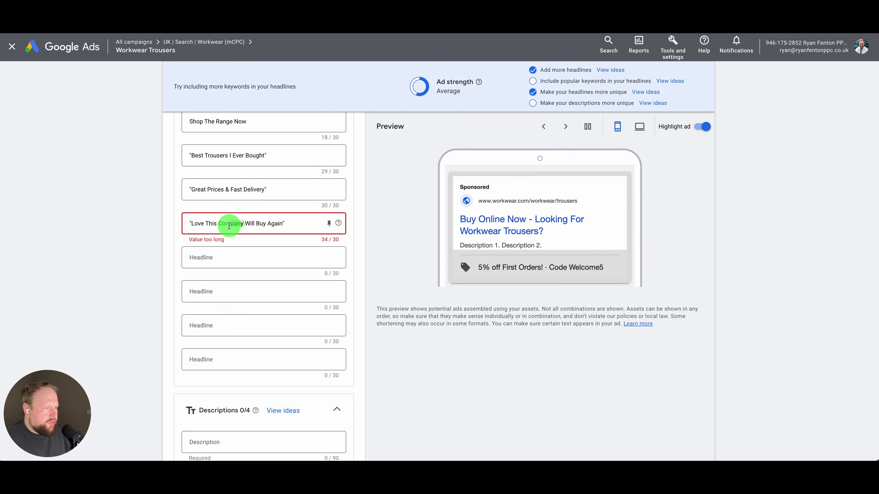
{"action": "left_click_drag", "start_coordinate": [229, 225], "coordinate": [192, 225]}
{"action": "key", "text": "BackSpace"}
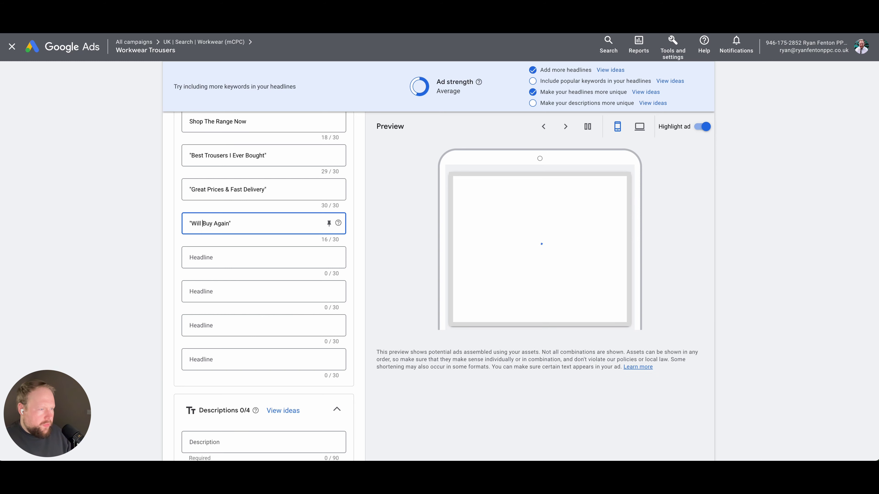
{"action": "type", "text": "Defintely"}
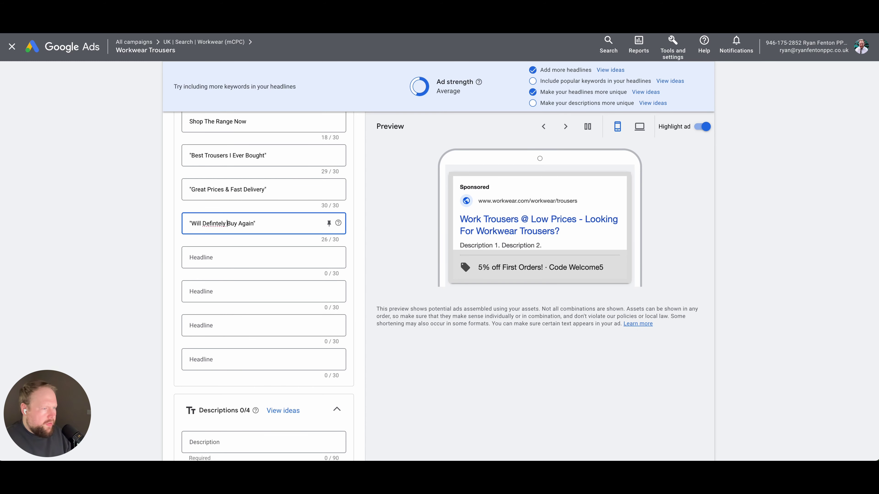
{"action": "right_click", "coordinate": [214, 222]}
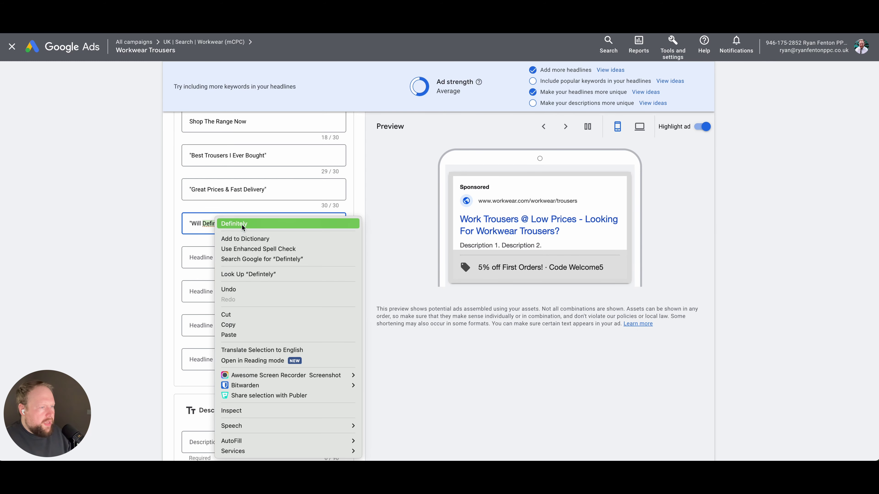
{"action": "left_click", "coordinate": [241, 224]}
Enter the brand names "Snickers, Dickies, Carhartt" as the twelfth headline of the ad
{"action": "left_click", "coordinate": [232, 257]}
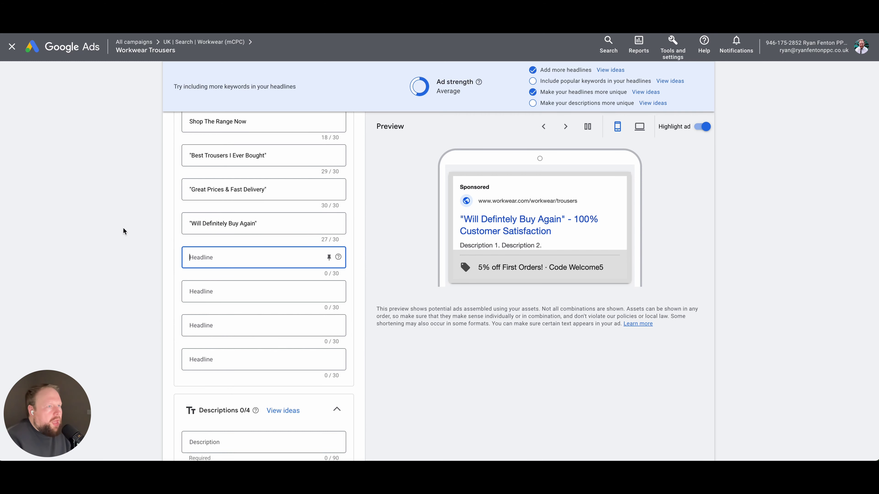
{"action": "scroll", "coordinate": [124, 231], "scroll_direction": "up", "scroll_amount": 6}
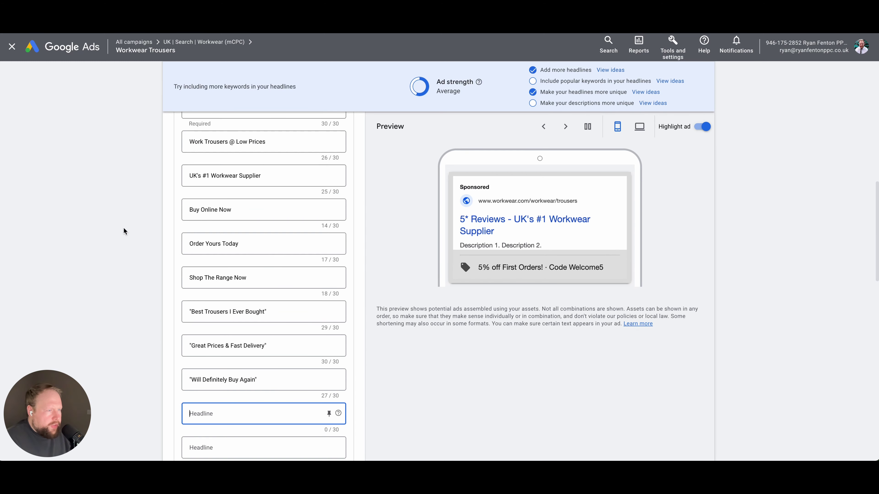
{"action": "scroll", "coordinate": [124, 229], "scroll_direction": "down", "scroll_amount": 5}
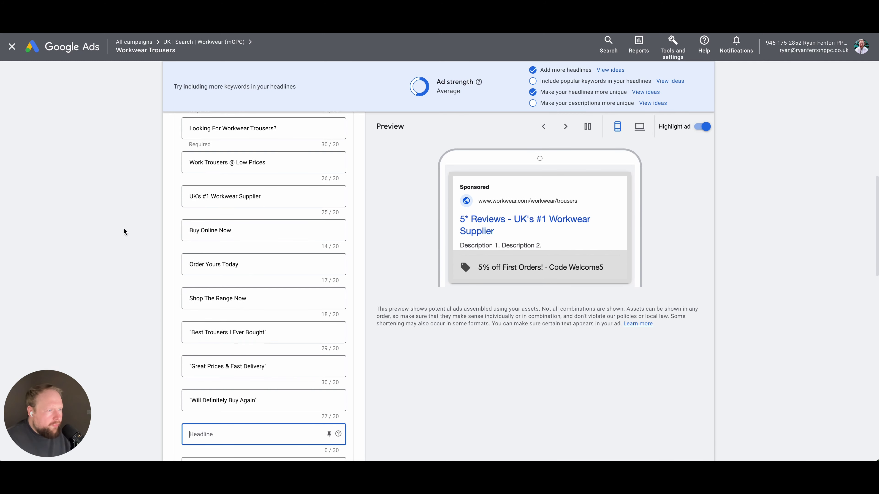
{"action": "scroll", "coordinate": [124, 228], "scroll_direction": "down", "scroll_amount": 2}
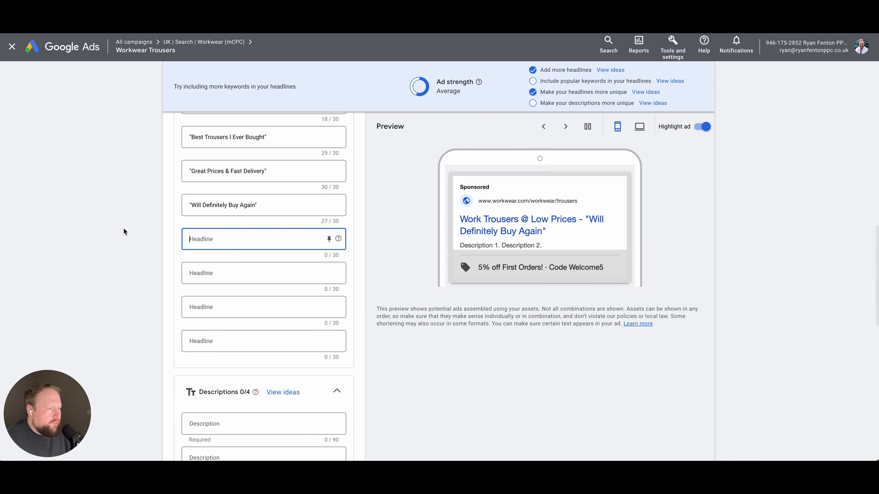
{"action": "left_click", "coordinate": [123, 229]}
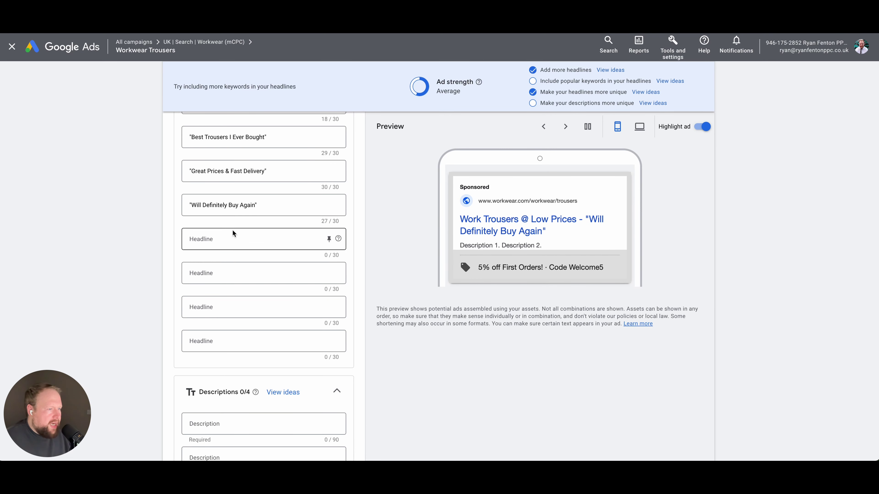
{"action": "left_click", "coordinate": [222, 235]}
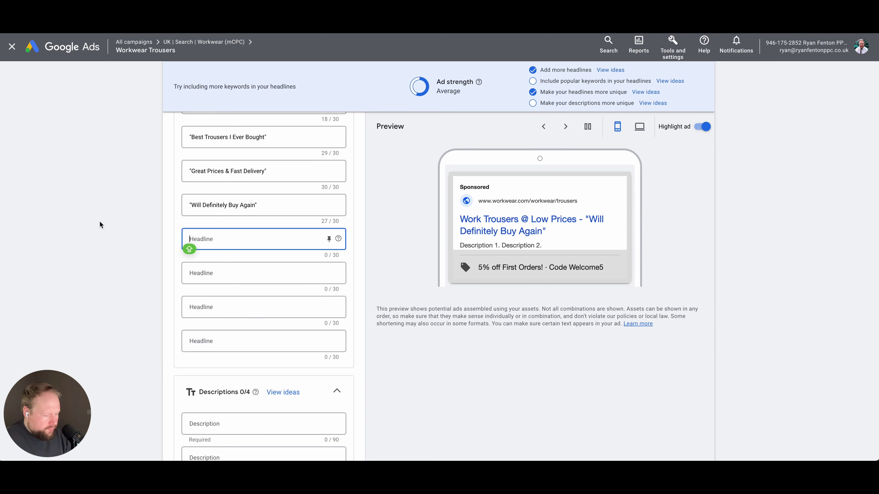
{"action": "type", "text": "Snickers, Dickies,"}
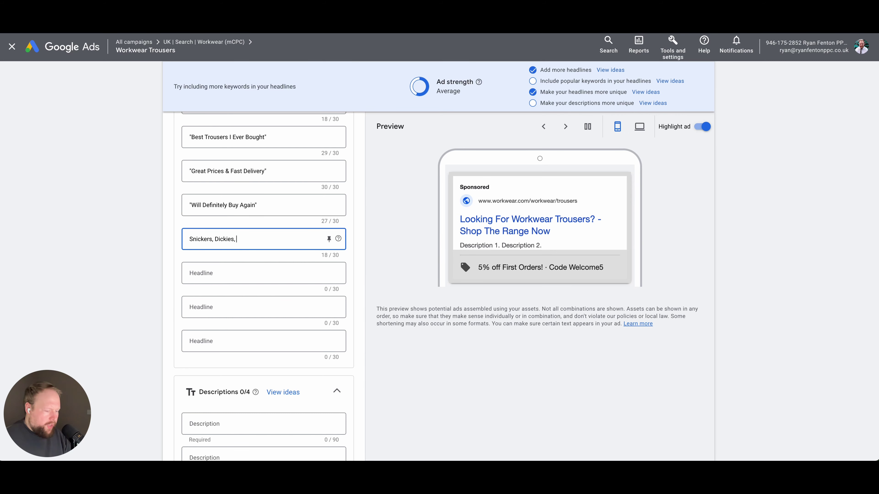
{"action": "type", "text": "Carha"}
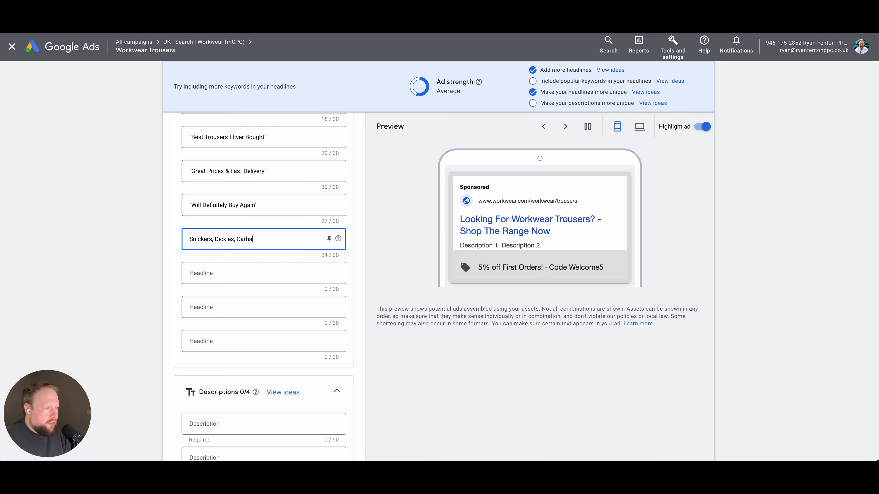
{"action": "type", "text": "rtt"}
{"action": "left_click", "coordinate": [68, 255]}
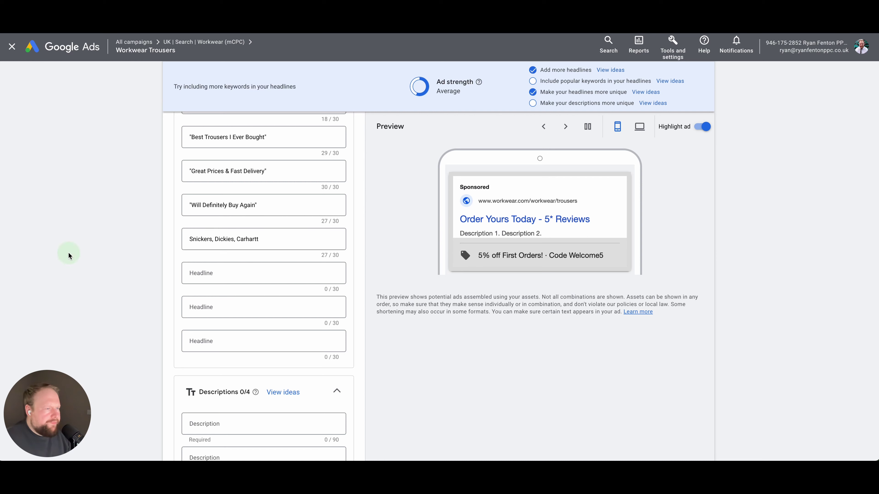
Enter "Mens & Women's Sizes Available" as the thirteenth headline of the ad
{"action": "left_click", "coordinate": [248, 272]}
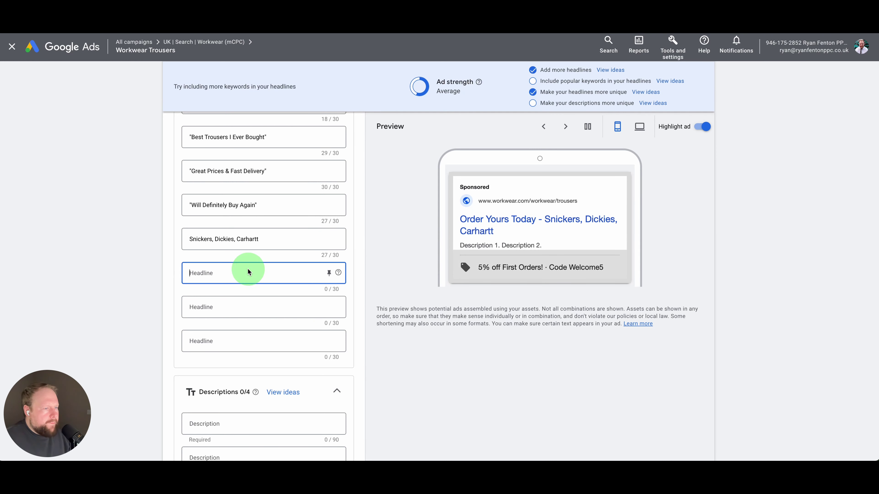
{"action": "type", "text": "Mens "}
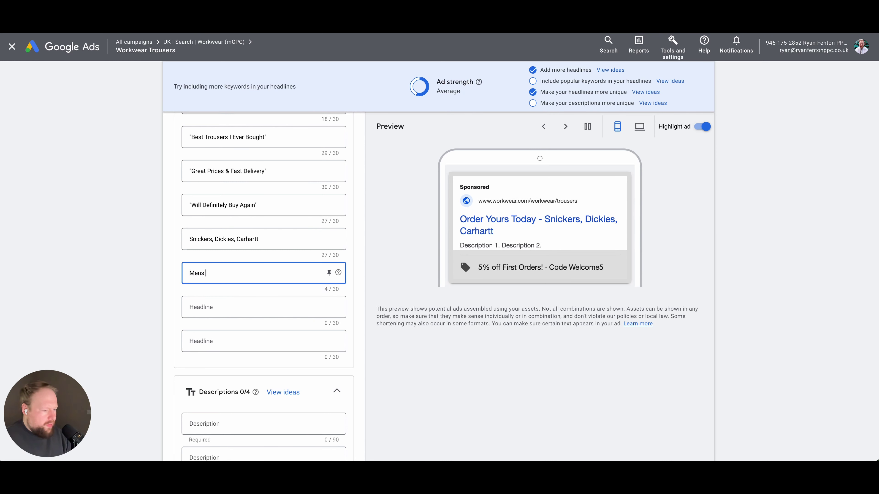
{"action": "type", "text": "& Women's S"}
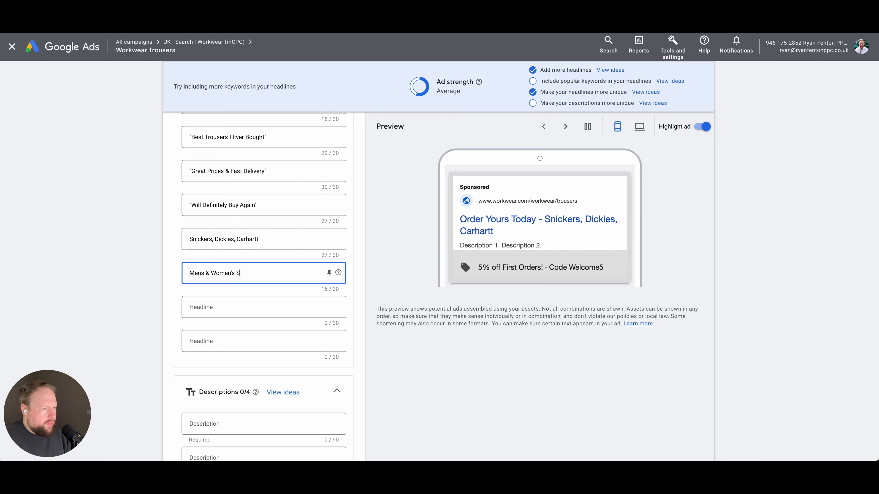
{"action": "type", "text": "i"}
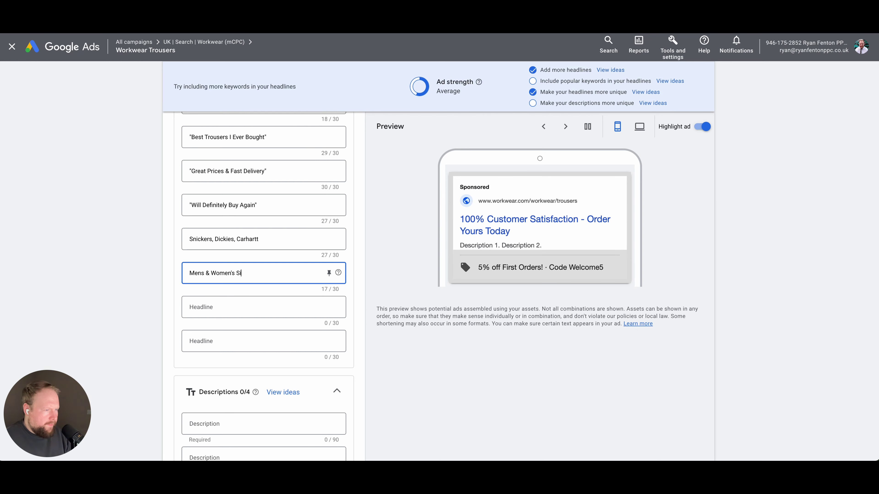
{"action": "type", "text": "zzes Available"}
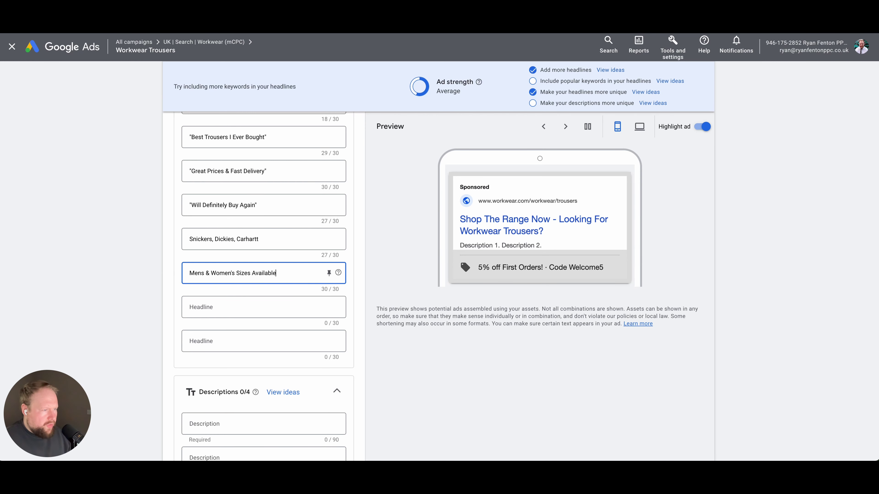
{"action": "left_click", "coordinate": [118, 252]}
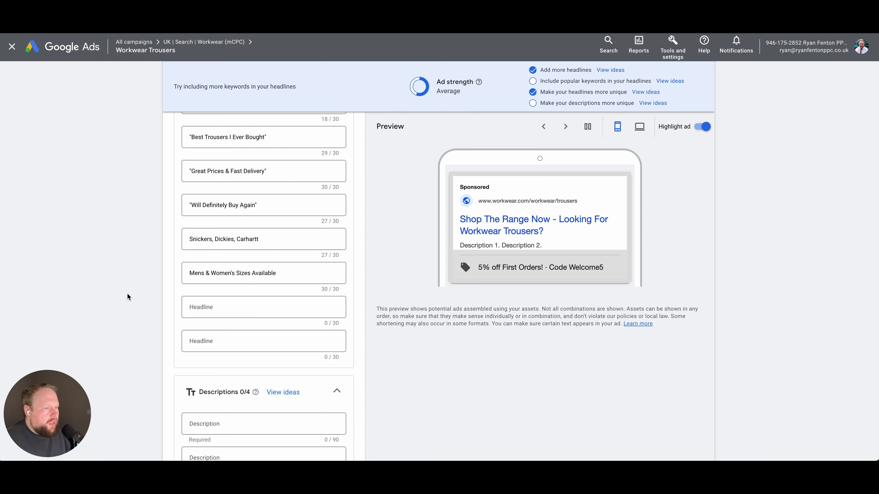
Add two more description fields to the ad, making four in total
{"action": "scroll", "coordinate": [127, 295], "scroll_direction": "up", "scroll_amount": 4}
{"action": "scroll", "coordinate": [127, 296], "scroll_direction": "up", "scroll_amount": 4}
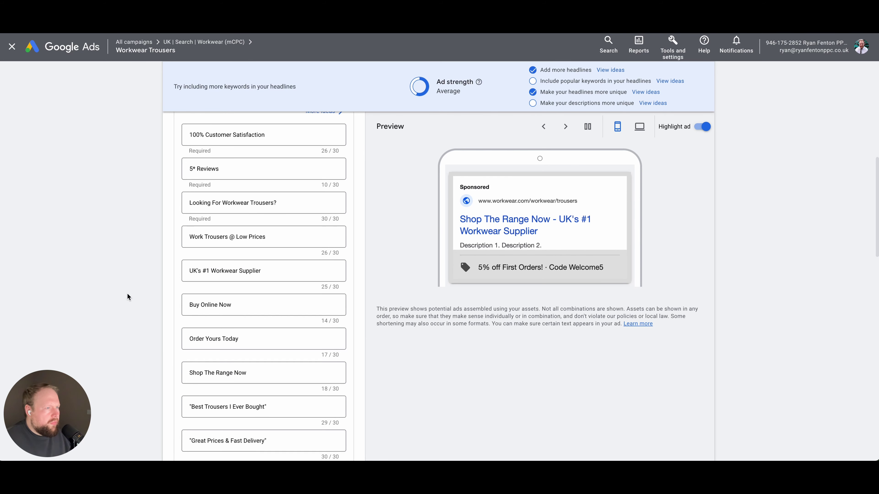
{"action": "scroll", "coordinate": [127, 297], "scroll_direction": "down", "scroll_amount": 8}
{"action": "scroll", "coordinate": [127, 292], "scroll_direction": "down", "scroll_amount": 6}
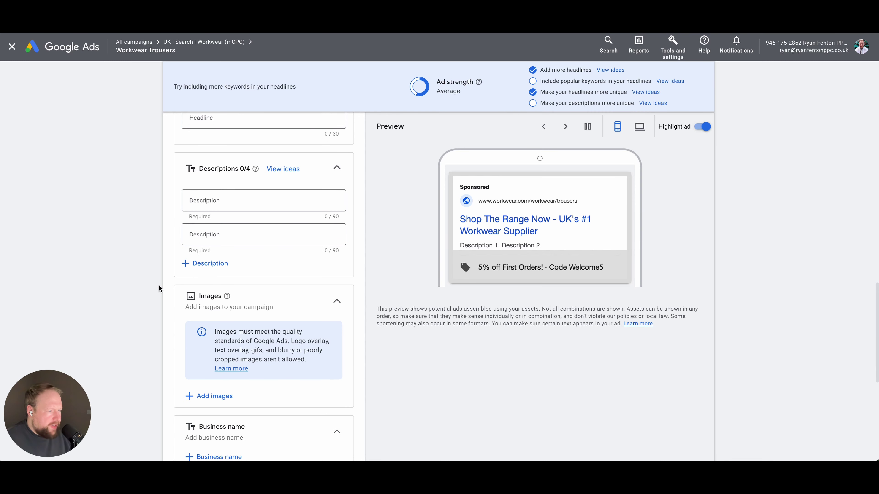
{"action": "left_click", "coordinate": [217, 263]}
{"action": "left_click", "coordinate": [218, 298]}
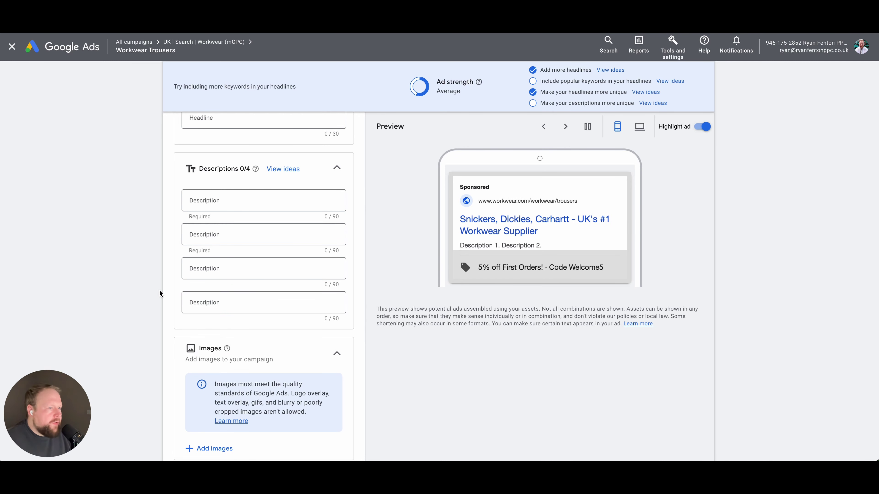
Enter the offer "Get 5% Off 1st Order" as the fourteenth headline of the ad
{"action": "scroll", "coordinate": [159, 294], "scroll_direction": "up", "scroll_amount": 11}
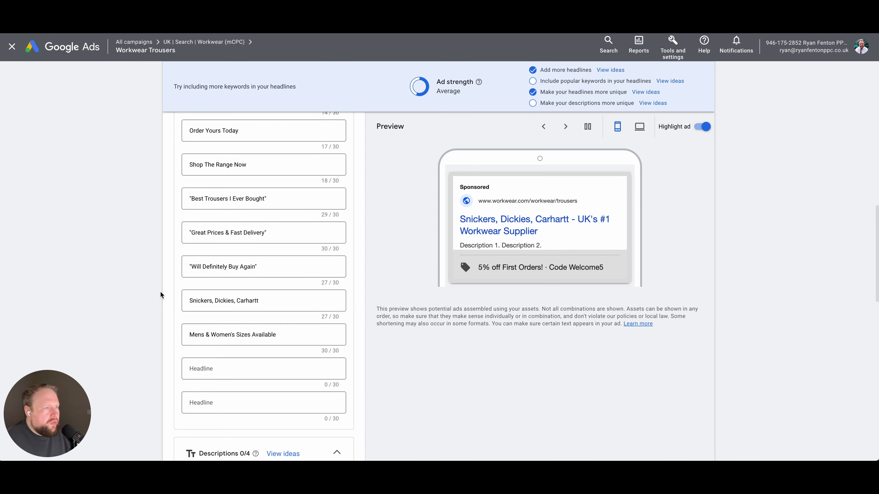
{"action": "scroll", "coordinate": [160, 292], "scroll_direction": "down", "scroll_amount": 10}
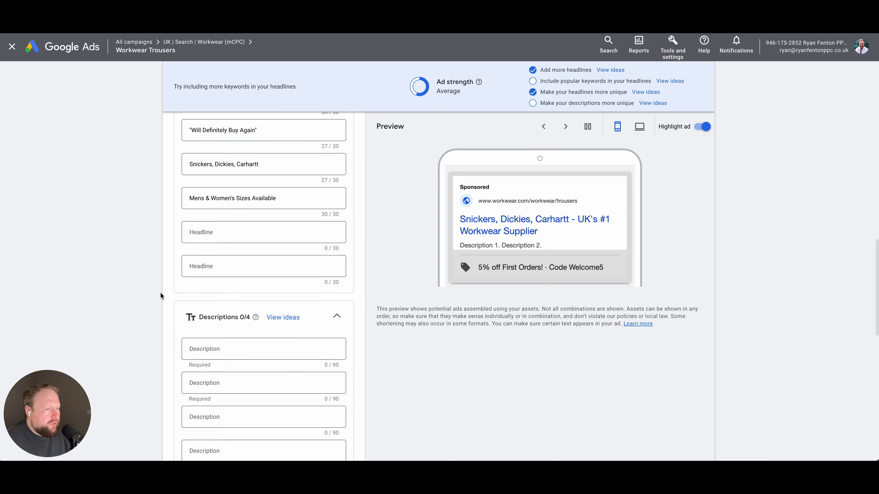
{"action": "left_click", "coordinate": [218, 233]}
{"action": "left_click", "coordinate": [151, 224]}
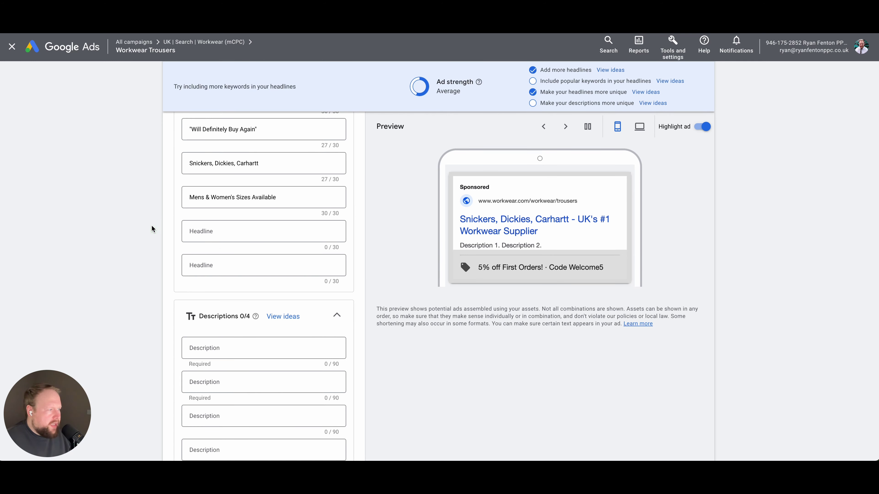
{"action": "left_click", "coordinate": [230, 227]}
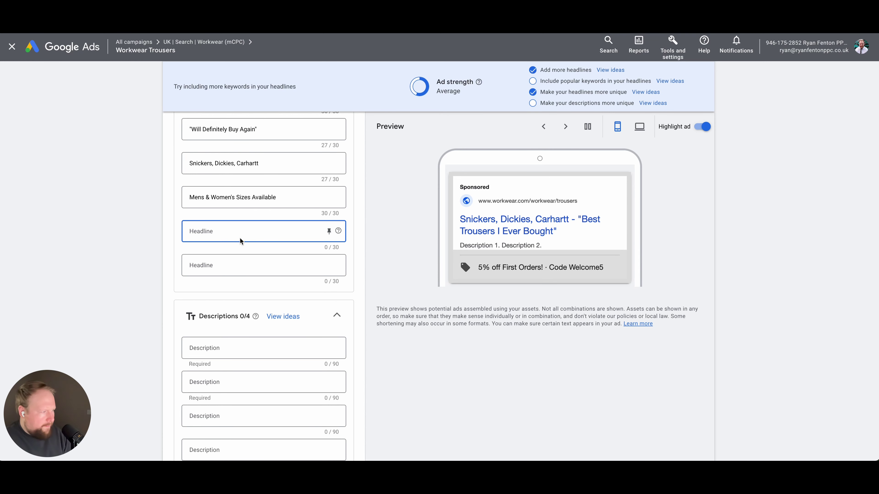
{"action": "type", "text": "Get 5"}
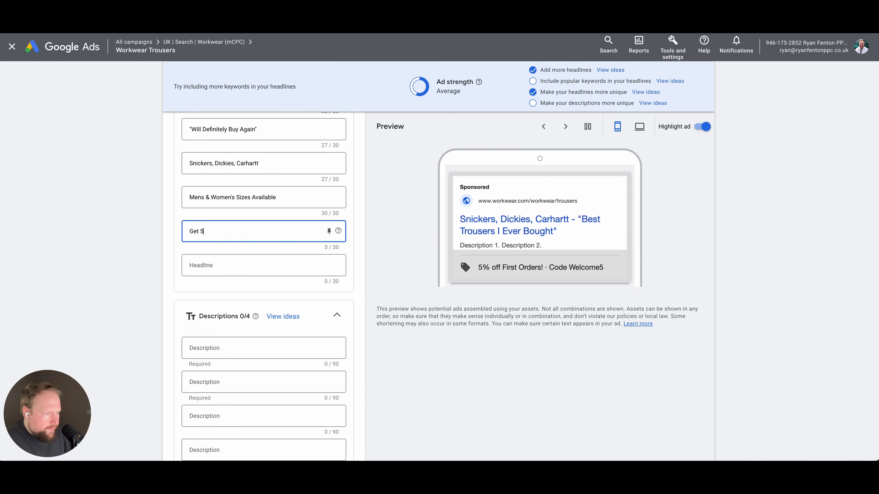
{"action": "type", "text": "% Off 1"}
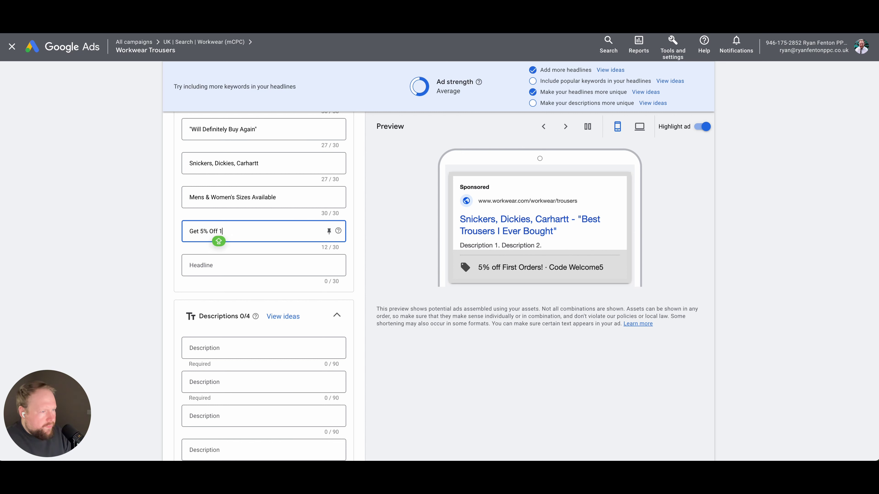
{"action": "type", "text": "st Order"}
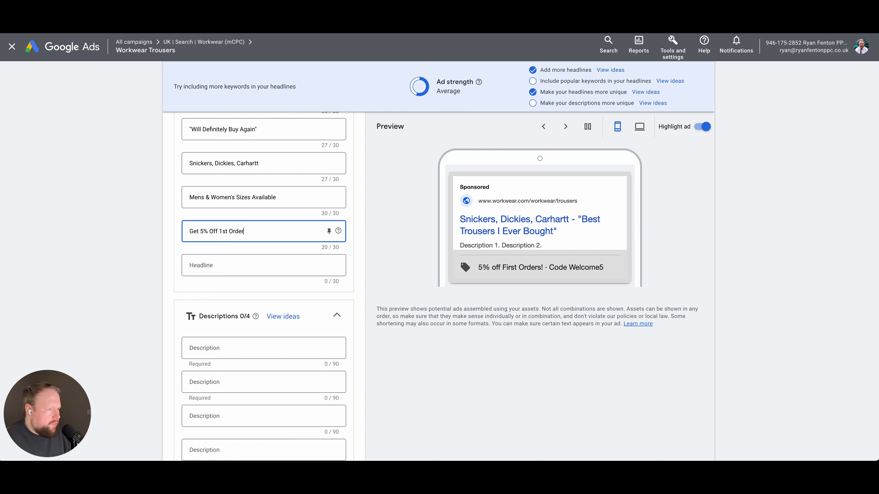
Enter "Free Delivery" as the fifteenth and last headline of the ad
{"action": "left_click", "coordinate": [293, 268]}
{"action": "type", "text": "Fre"}
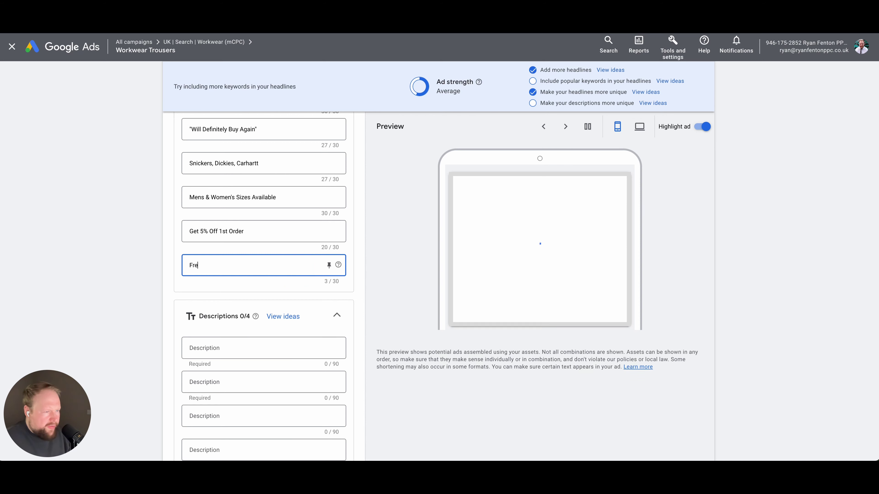
{"action": "type", "text": "e Delivery"}
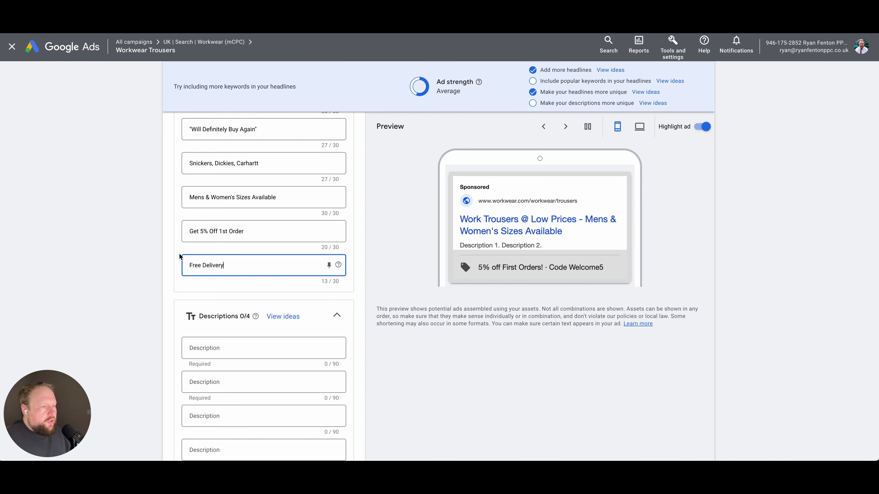
{"action": "left_click", "coordinate": [158, 251]}
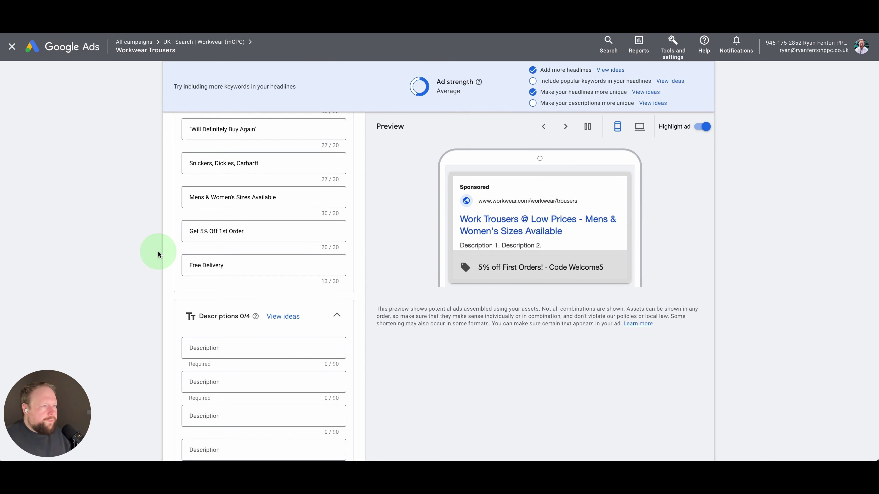
{"action": "scroll", "coordinate": [160, 252], "scroll_direction": "up", "scroll_amount": 8}
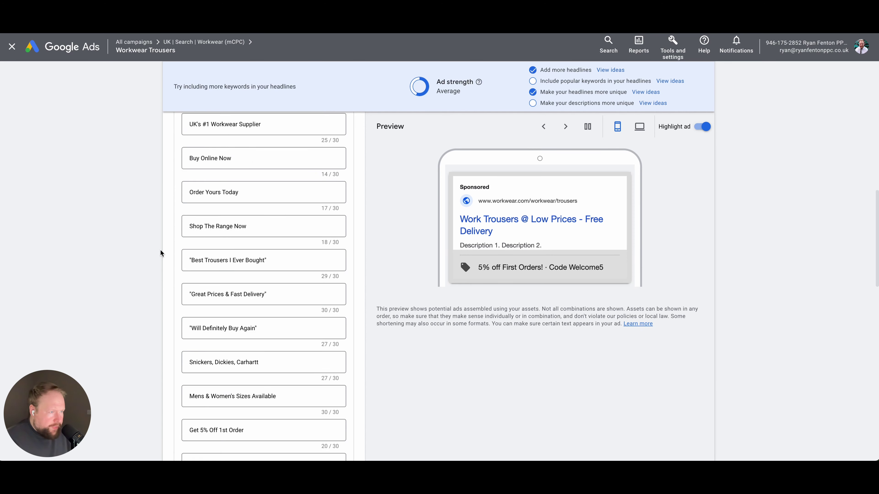
Review the full list of fifteen headlines alongside the ad strength rating and the suggested keywords
{"action": "scroll", "coordinate": [159, 249], "scroll_direction": "up", "scroll_amount": 3}
{"action": "scroll", "coordinate": [160, 250], "scroll_direction": "down", "scroll_amount": 2}
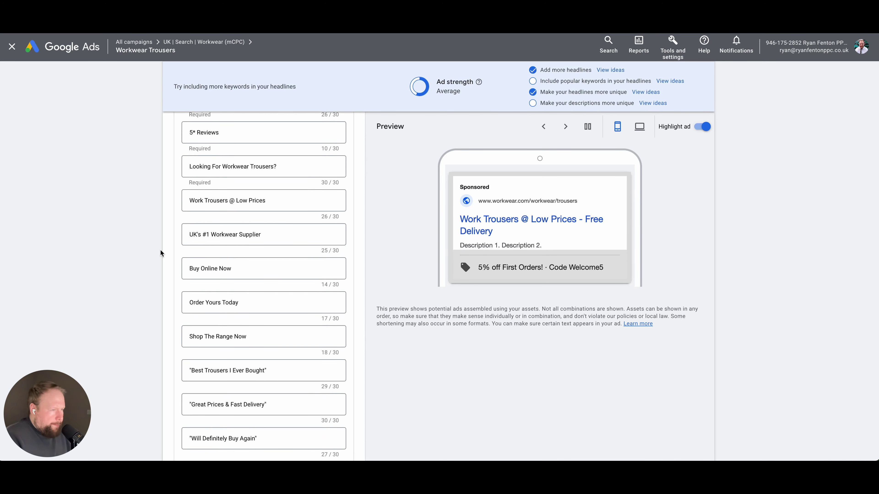
{"action": "scroll", "coordinate": [160, 251], "scroll_direction": "up", "scroll_amount": 1}
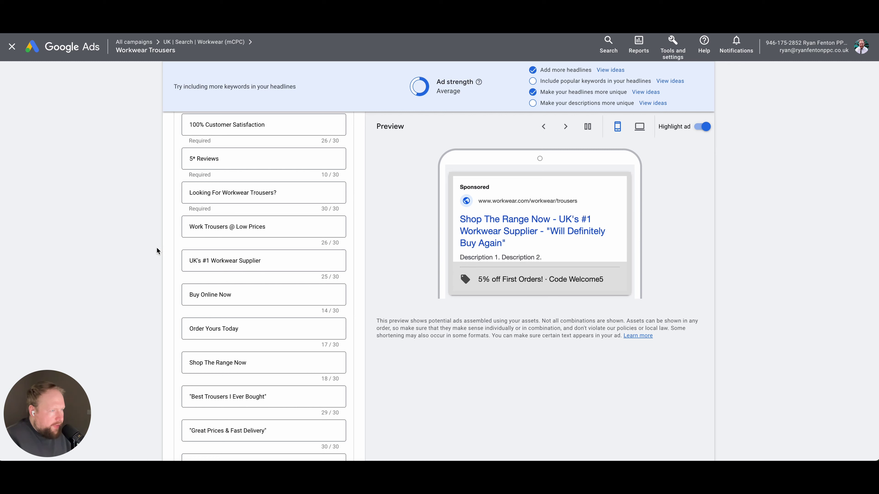
{"action": "scroll", "coordinate": [158, 249], "scroll_direction": "down", "scroll_amount": 6}
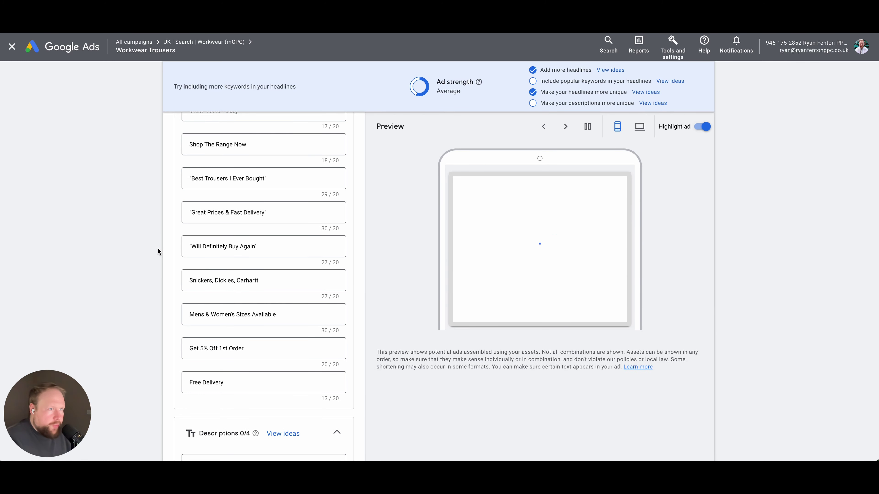
{"action": "scroll", "coordinate": [158, 249], "scroll_direction": "up", "scroll_amount": 2}
{"action": "scroll", "coordinate": [157, 250], "scroll_direction": "up", "scroll_amount": 1}
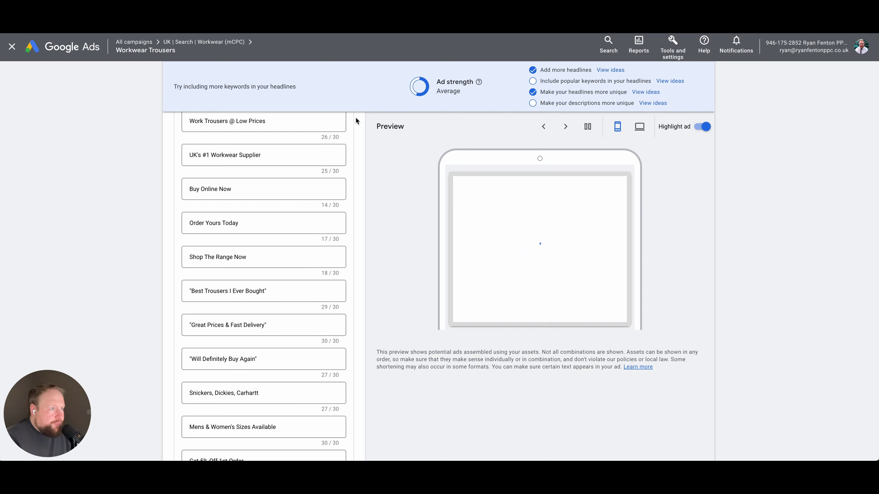
{"action": "scroll", "coordinate": [260, 187], "scroll_direction": "up", "scroll_amount": 3}
{"action": "scroll", "coordinate": [259, 185], "scroll_direction": "up", "scroll_amount": 2}
{"action": "scroll", "coordinate": [260, 186], "scroll_direction": "down", "scroll_amount": 1}
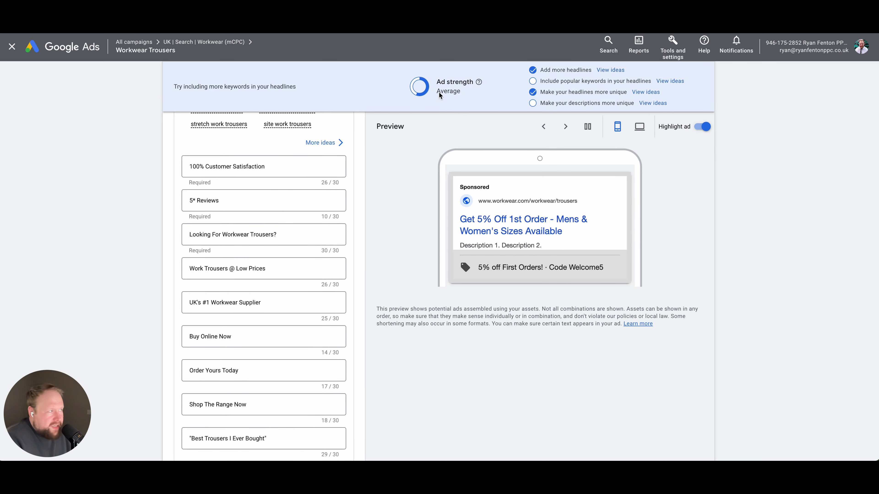
{"action": "scroll", "coordinate": [246, 163], "scroll_direction": "up", "scroll_amount": 2}
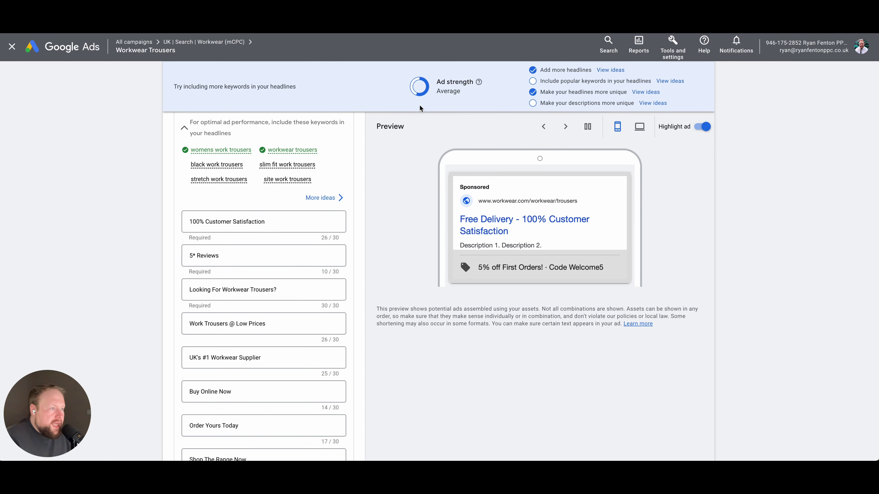
Examine the first three headlines, covering customer satisfaction, reviews and the question about workwear trousers
{"action": "left_click", "coordinate": [264, 225]}
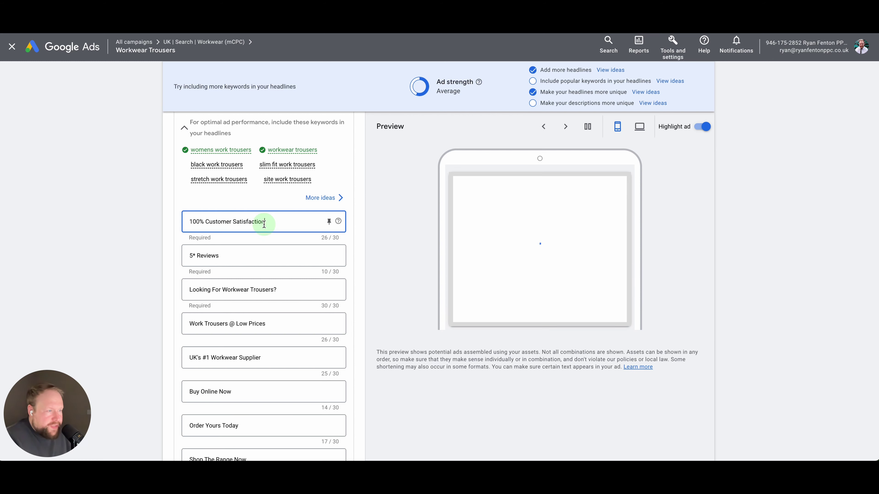
{"action": "left_click", "coordinate": [248, 255]}
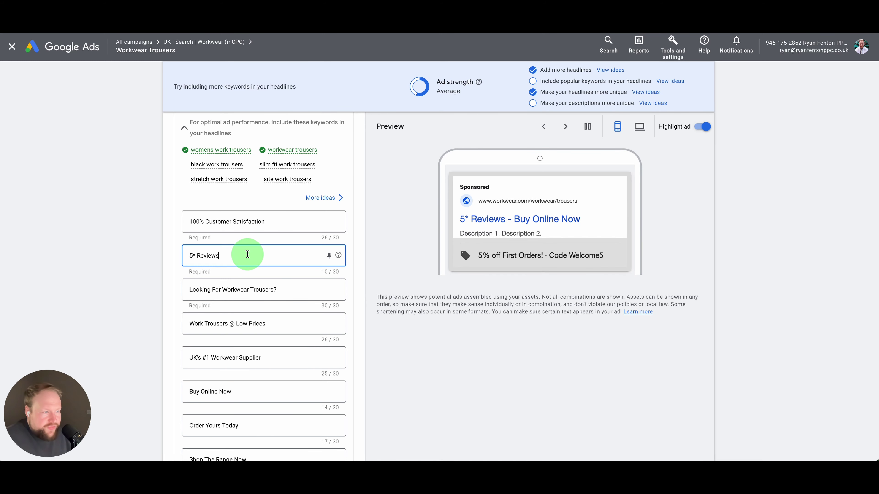
{"action": "left_click", "coordinate": [158, 290]}
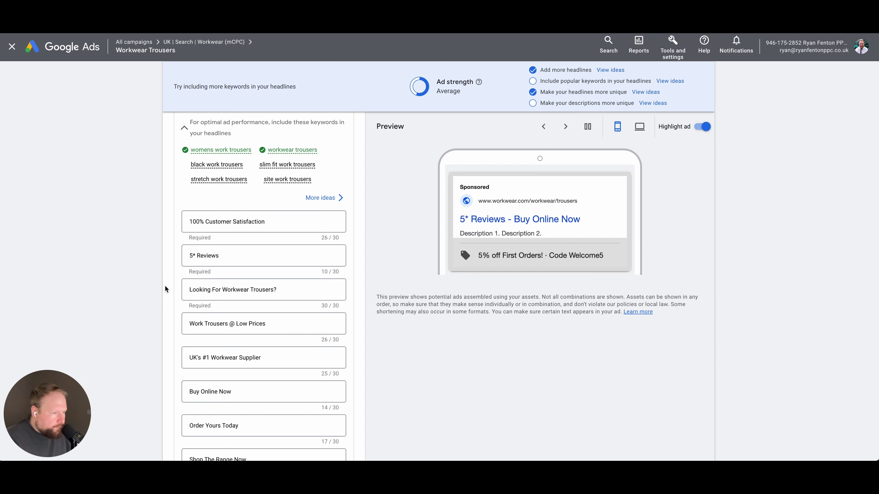
{"action": "left_click_drag", "start_coordinate": [302, 289], "coordinate": [153, 294]}
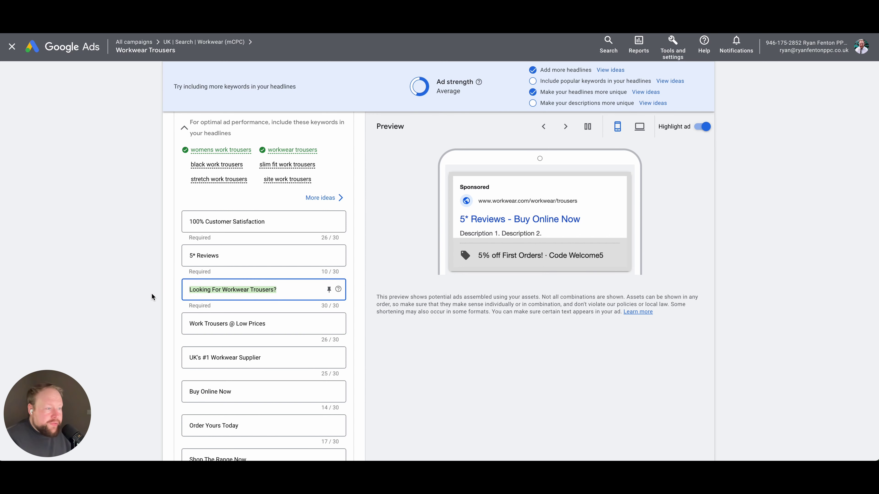
{"action": "left_click", "coordinate": [151, 292]}
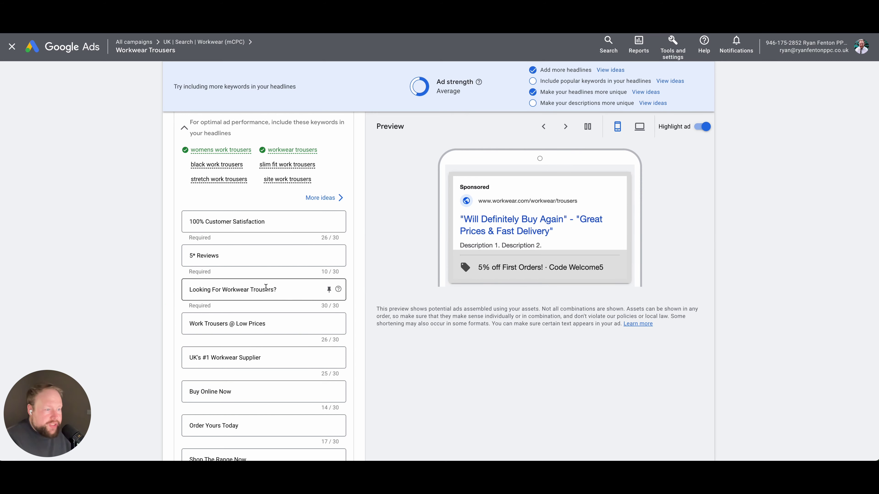
{"action": "scroll", "coordinate": [266, 287], "scroll_direction": "down", "scroll_amount": 2}
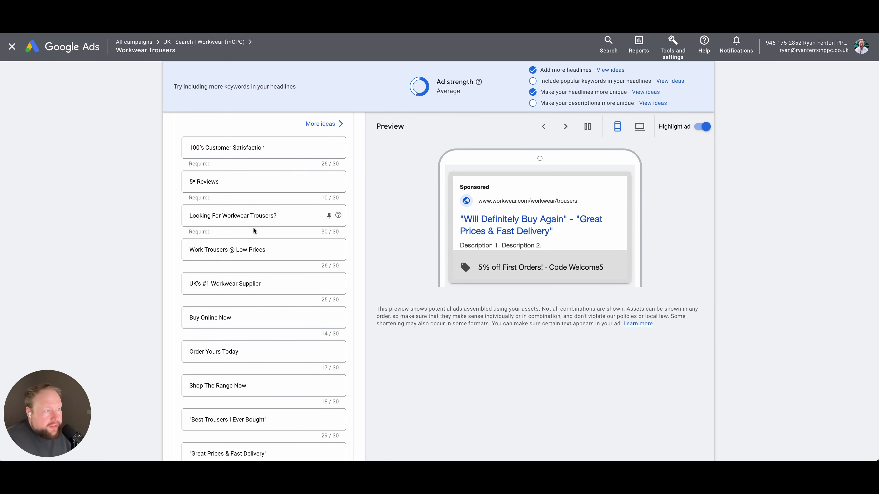
{"action": "left_click_drag", "start_coordinate": [287, 215], "coordinate": [184, 217]}
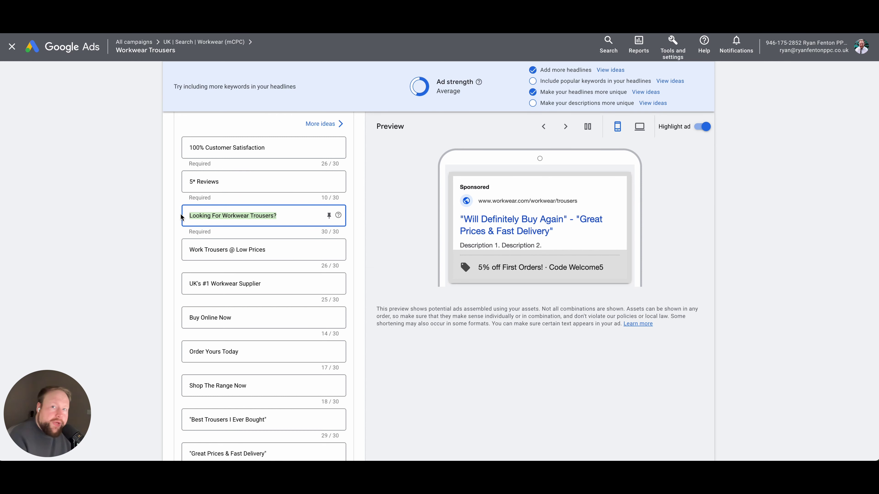
{"action": "left_click", "coordinate": [152, 231]}
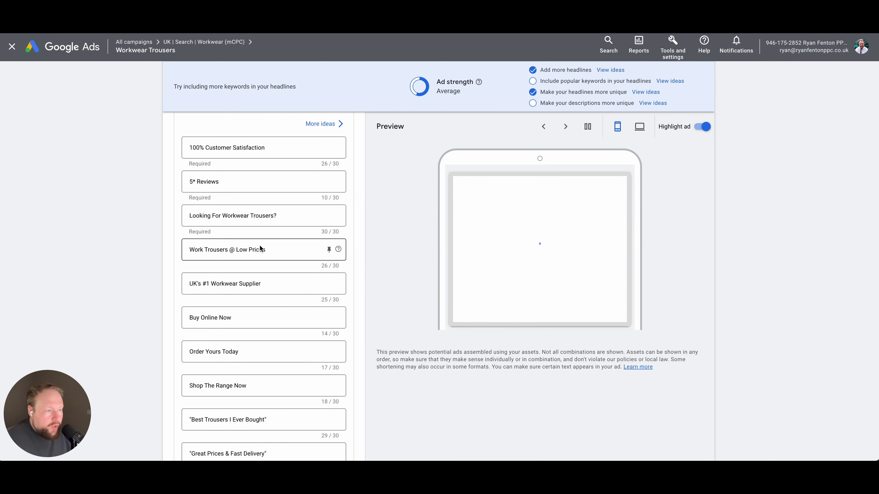
Examine the "UK's #1 Workwear Supplier" and "Work Trousers @ Low Prices" headlines in the context of the list
{"action": "scroll", "coordinate": [271, 245], "scroll_direction": "down", "scroll_amount": 2}
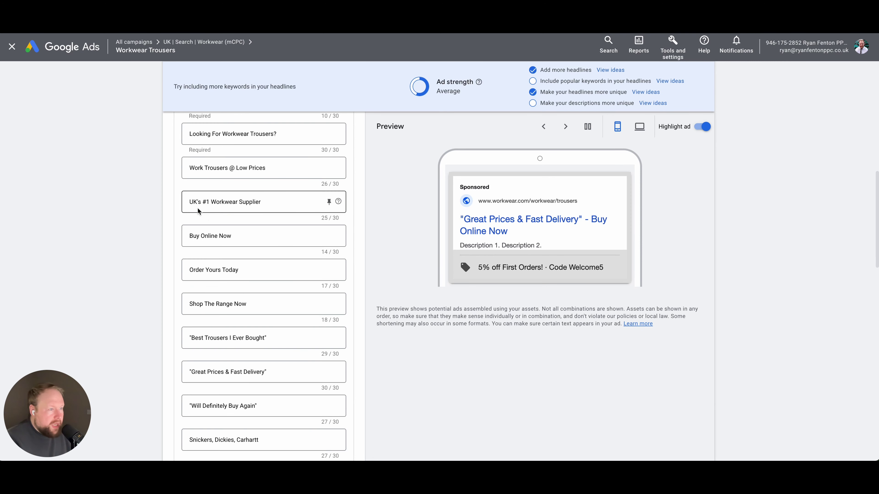
{"action": "left_click_drag", "start_coordinate": [265, 203], "coordinate": [190, 202]}
{"action": "left_click", "coordinate": [155, 204]}
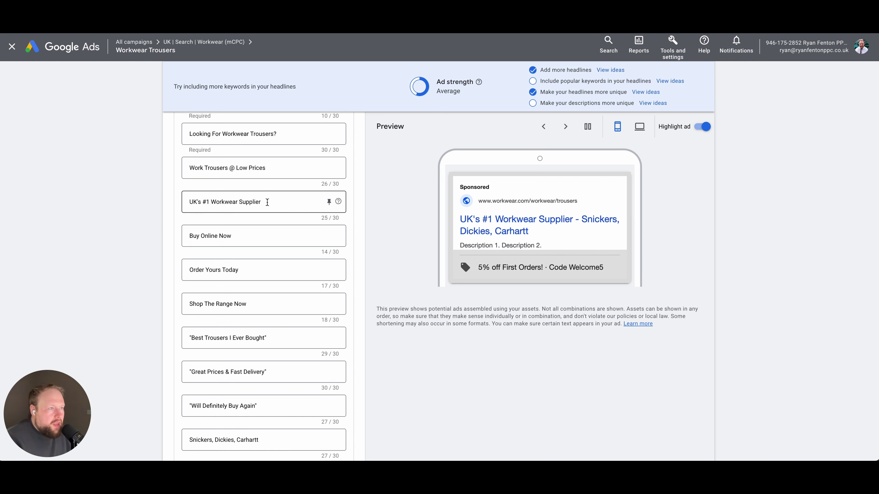
{"action": "scroll", "coordinate": [267, 202], "scroll_direction": "up", "scroll_amount": 1}
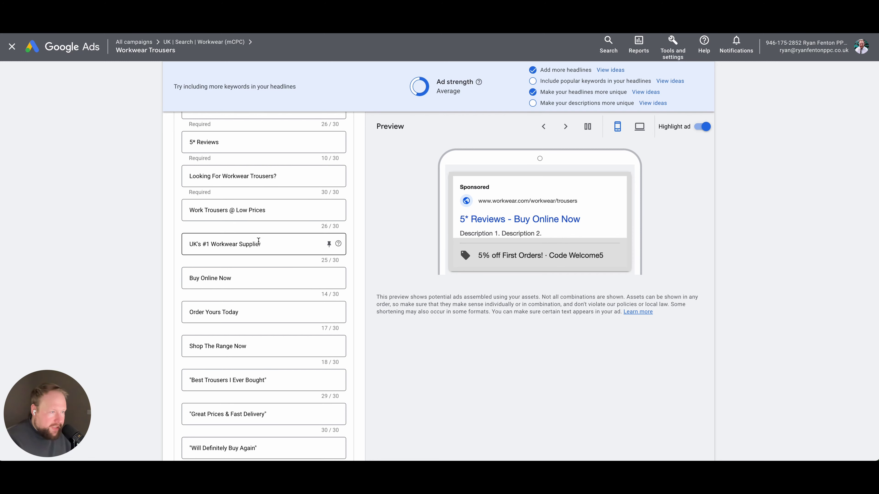
{"action": "scroll", "coordinate": [258, 241], "scroll_direction": "up", "scroll_amount": 2}
{"action": "scroll", "coordinate": [258, 240], "scroll_direction": "down", "scroll_amount": 1}
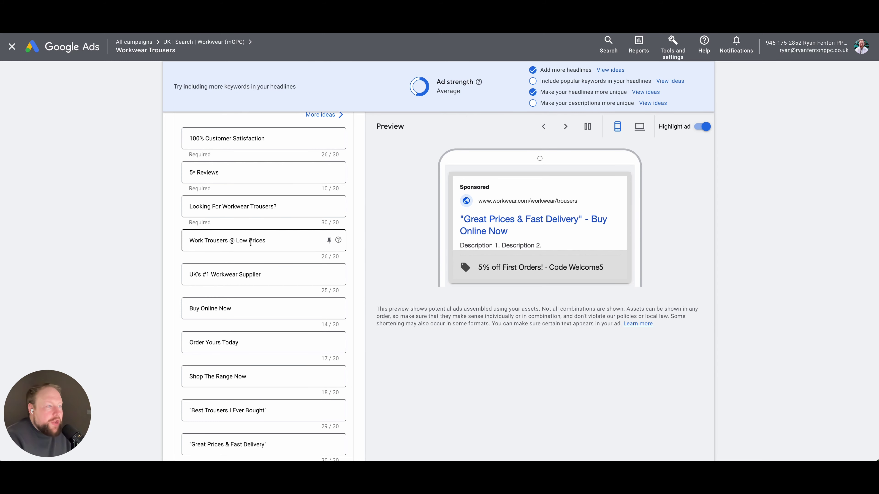
{"action": "left_click", "coordinate": [255, 243]}
{"action": "scroll", "coordinate": [249, 243], "scroll_direction": "down", "scroll_amount": 3}
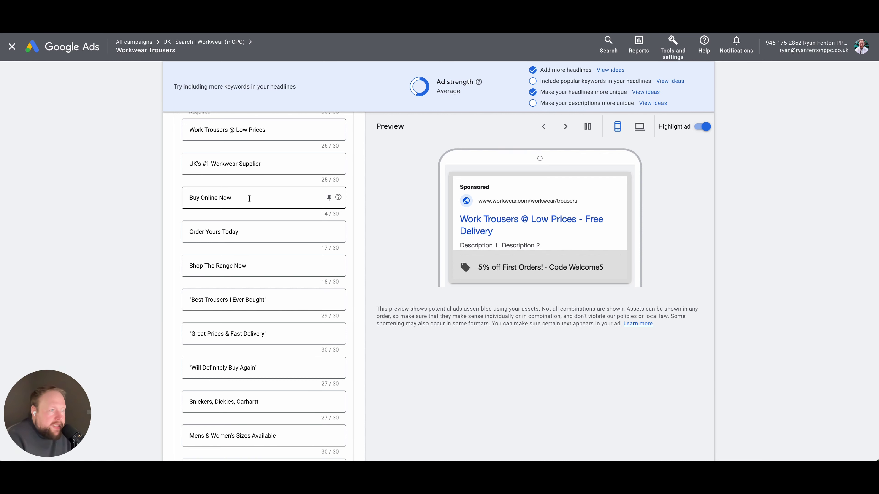
Pause the rotating ad preview while going over the call-to-action headlines from "Buy Online Now" to "Shop The Range Now"
{"action": "left_click_drag", "start_coordinate": [249, 198], "coordinate": [171, 200]}
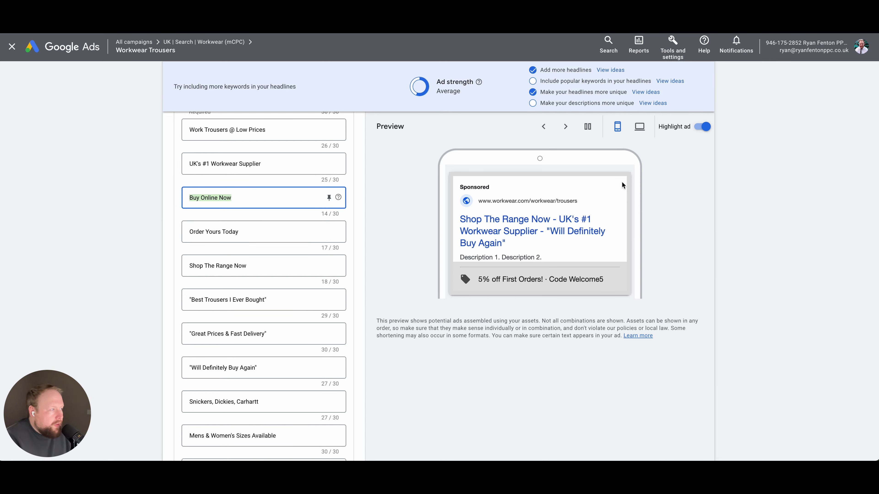
{"action": "left_click", "coordinate": [588, 126]}
{"action": "left_click", "coordinate": [262, 229]}
{"action": "left_click_drag", "start_coordinate": [267, 269], "coordinate": [156, 270]}
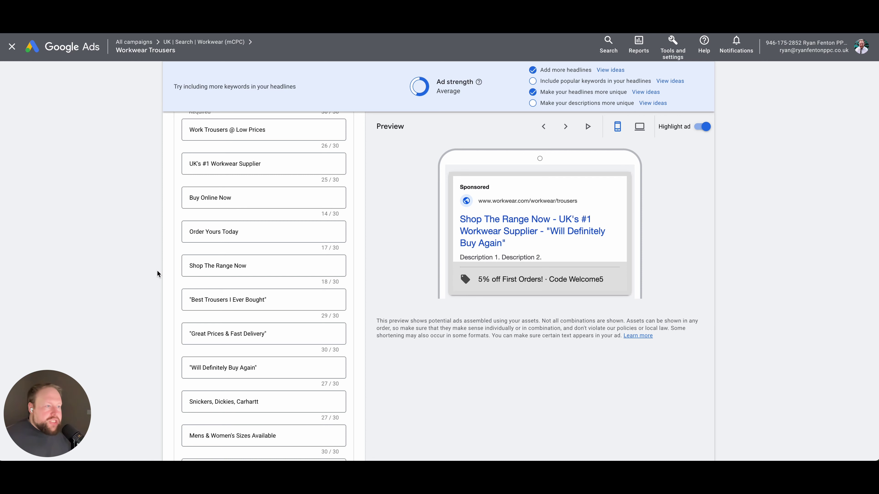
Examine the quoted customer testimonial headlines and the headline listing the brands Snickers, Dickies and Carhartt
{"action": "scroll", "coordinate": [156, 270], "scroll_direction": "down", "scroll_amount": 2}
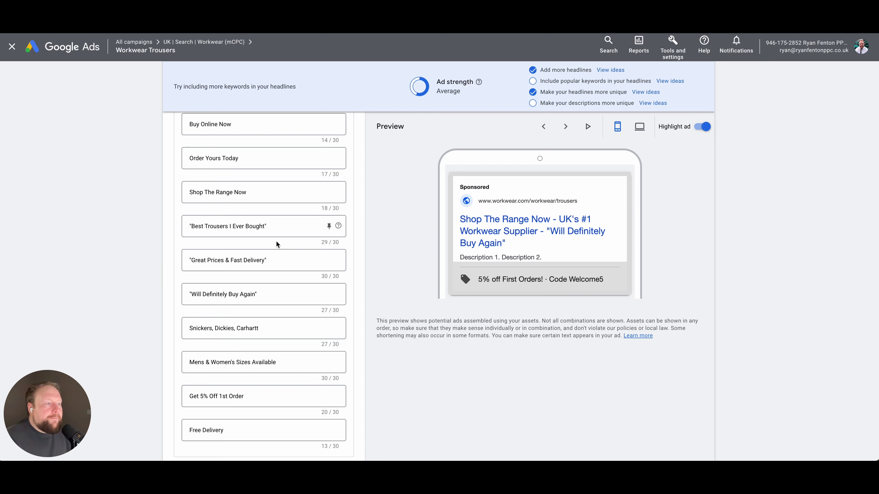
{"action": "left_click_drag", "start_coordinate": [344, 226], "coordinate": [168, 247]}
{"action": "left_click", "coordinate": [168, 246]}
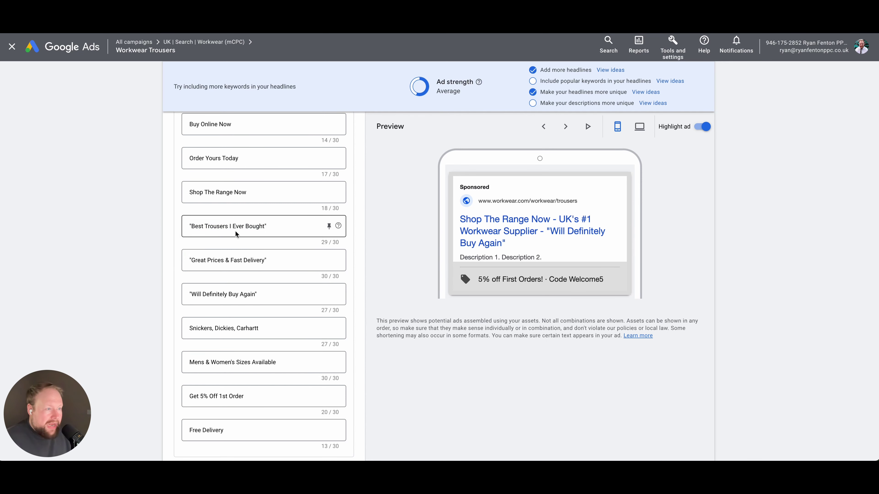
{"action": "left_click_drag", "start_coordinate": [289, 225], "coordinate": [169, 226]}
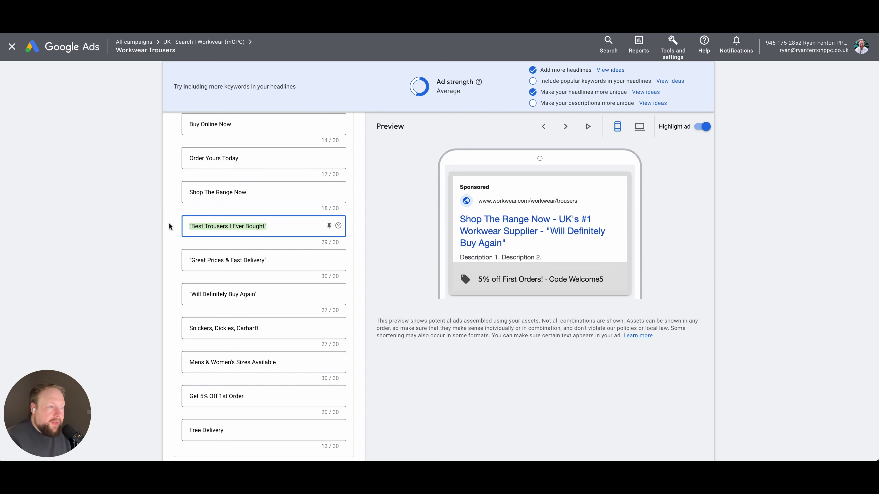
{"action": "left_click", "coordinate": [169, 226]}
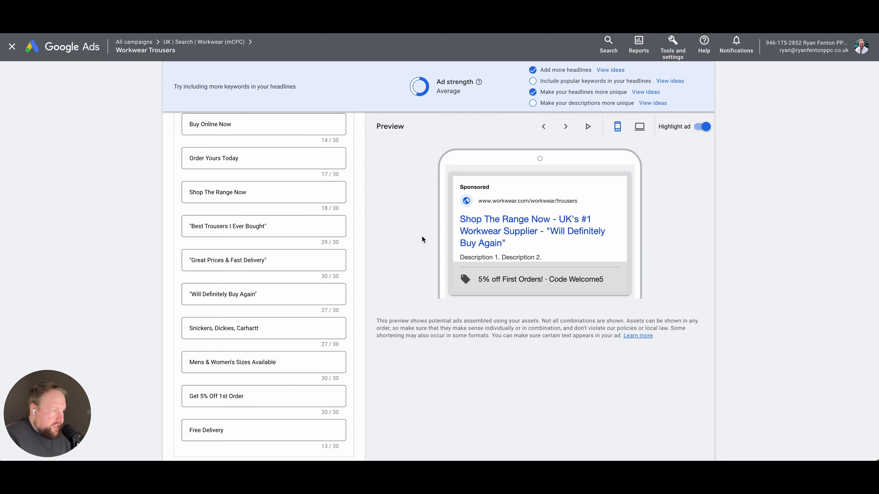
{"action": "scroll", "coordinate": [421, 239], "scroll_direction": "up", "scroll_amount": 3}
{"action": "scroll", "coordinate": [421, 239], "scroll_direction": "down", "scroll_amount": 3}
{"action": "scroll", "coordinate": [421, 235], "scroll_direction": "down", "scroll_amount": 2}
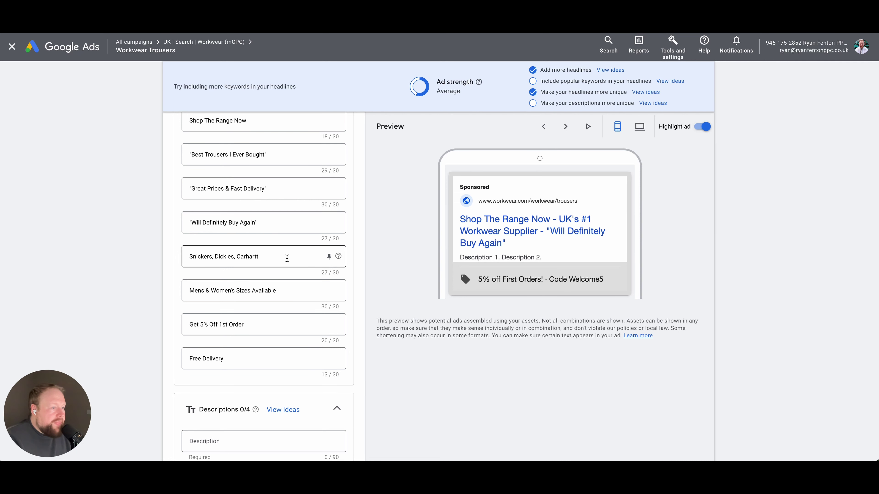
{"action": "left_click_drag", "start_coordinate": [289, 256], "coordinate": [162, 259]}
{"action": "left_click", "coordinate": [165, 255]}
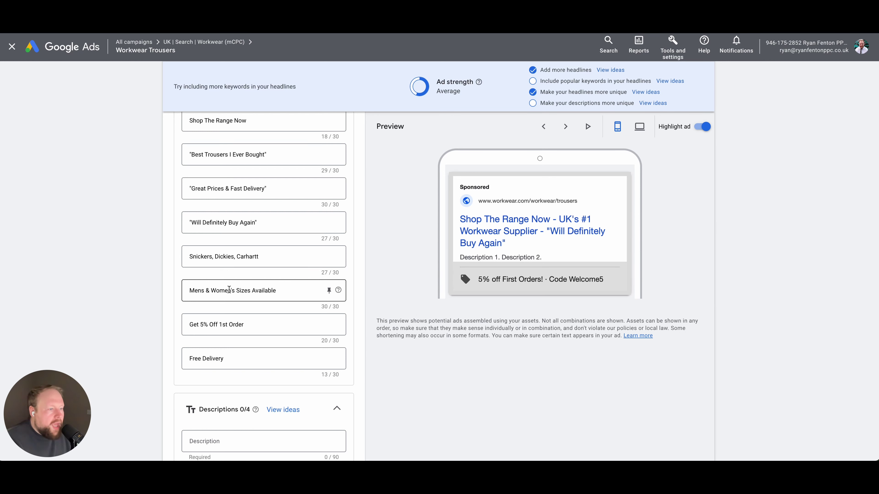
Try 10% and 20% as the discount in the first-order offer headline, and restore it to 5%
{"action": "scroll", "coordinate": [228, 289], "scroll_direction": "down", "scroll_amount": 2}
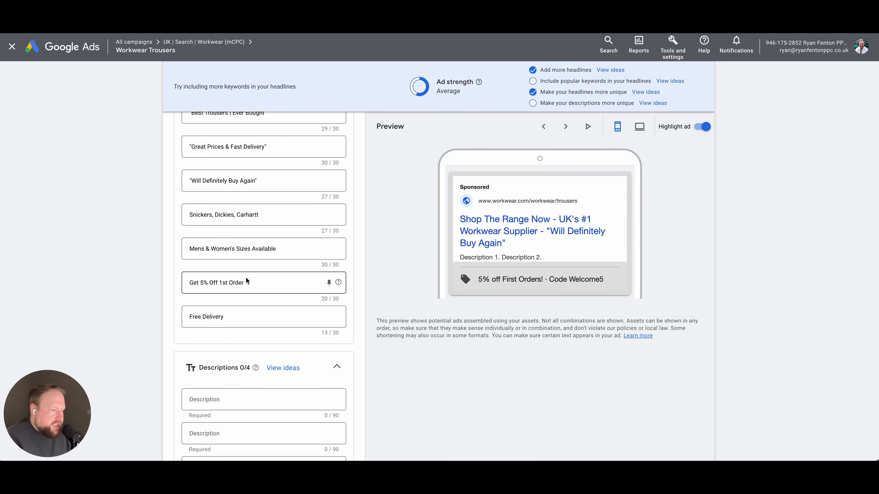
{"action": "left_click", "coordinate": [205, 283]}
{"action": "key", "text": "BackSpace"}
{"action": "type", "text": "10"}
{"action": "key", "text": "BackSpace"}
{"action": "key", "text": "BackSpace"}
{"action": "type", "text": "20"}
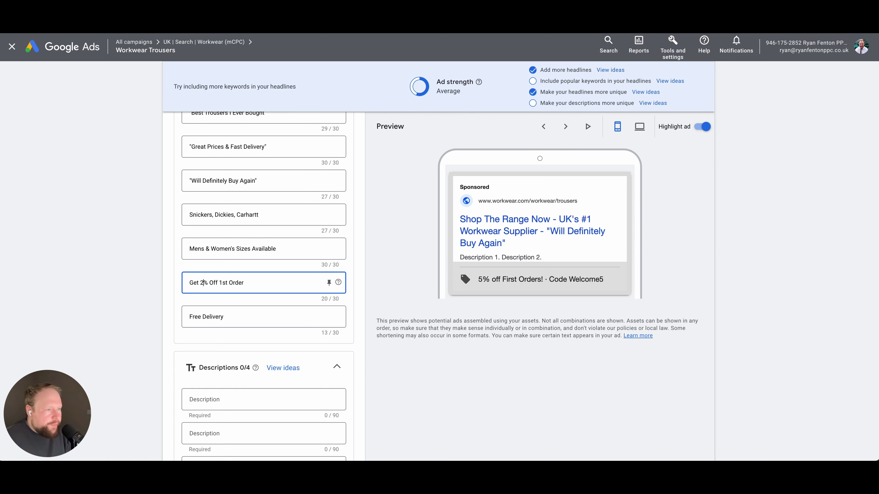
{"action": "key", "text": "BackSpace"}
{"action": "key", "text": "BackSpace"}
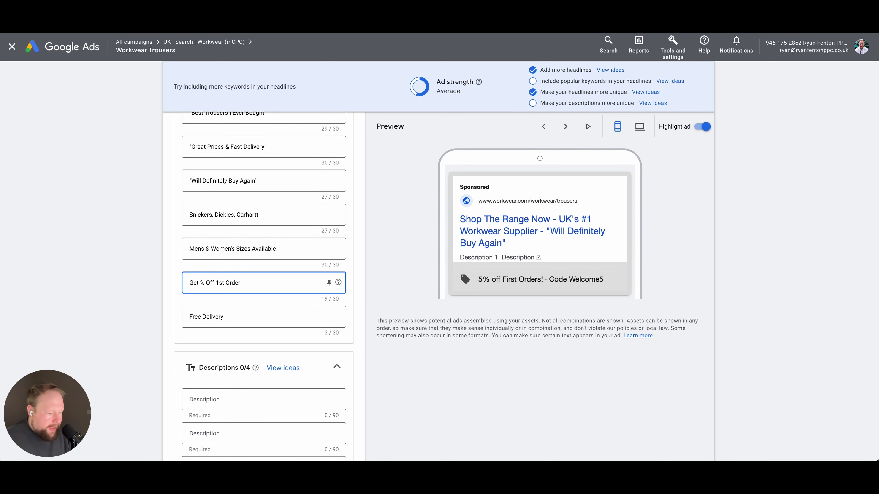
{"action": "type", "text": "5"}
{"action": "left_click", "coordinate": [157, 283]}
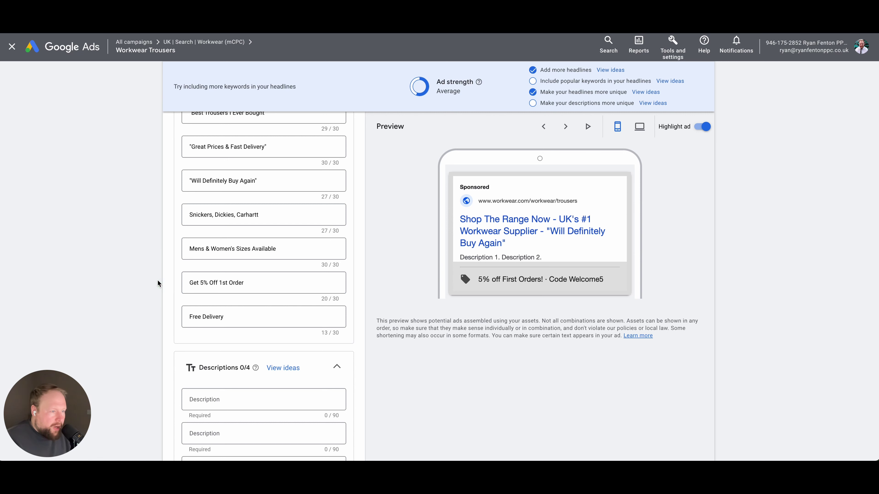
Change the fifteenth headline of the ad to "Fast & Free Delivery"
{"action": "left_click", "coordinate": [246, 320]}
{"action": "left_click", "coordinate": [168, 315]}
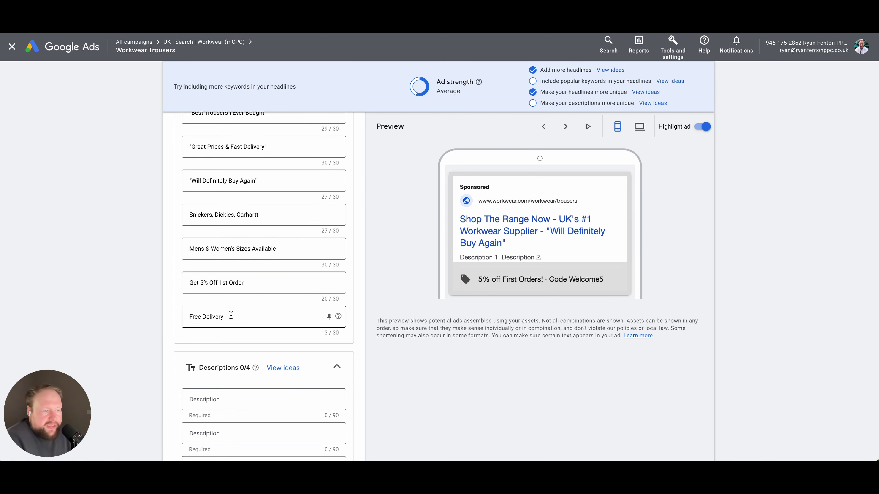
{"action": "left_click", "coordinate": [190, 316]}
{"action": "type", "text": "Fast "}
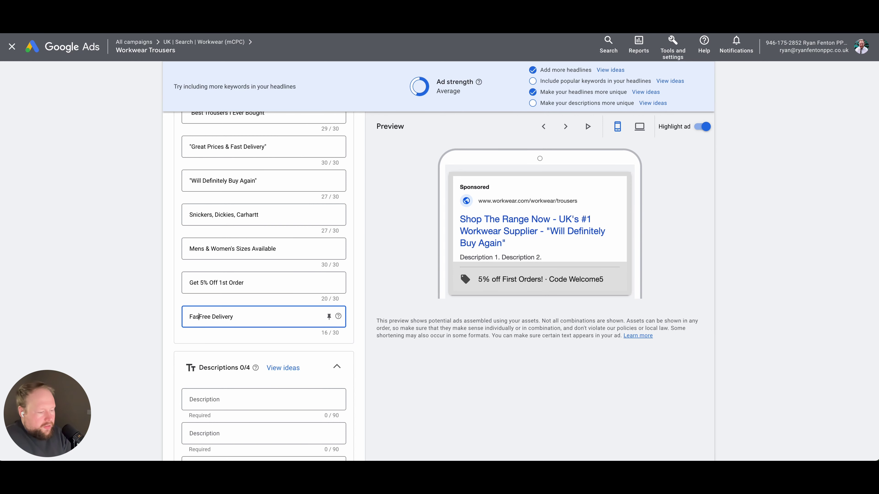
{"action": "type", "text": "&"}
{"action": "left_click", "coordinate": [107, 298]}
{"action": "scroll", "coordinate": [108, 299], "scroll_direction": "down", "scroll_amount": 3}
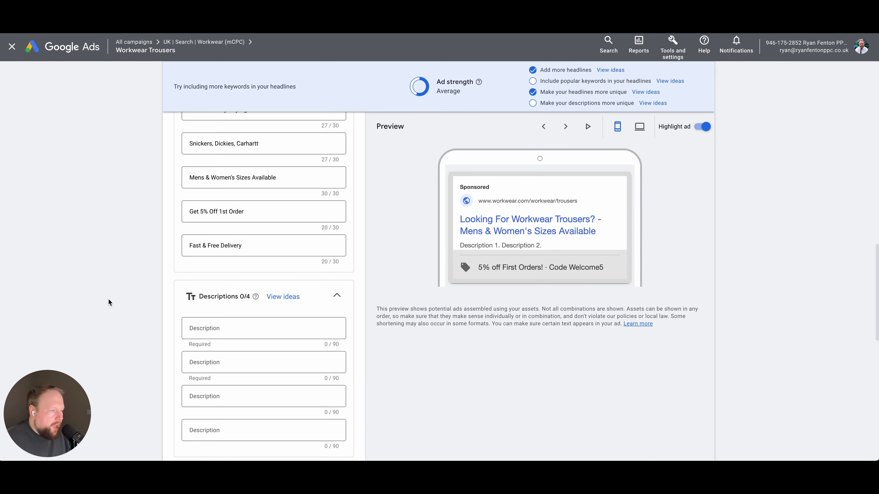
{"action": "scroll", "coordinate": [274, 233], "scroll_direction": "up", "scroll_amount": 12}
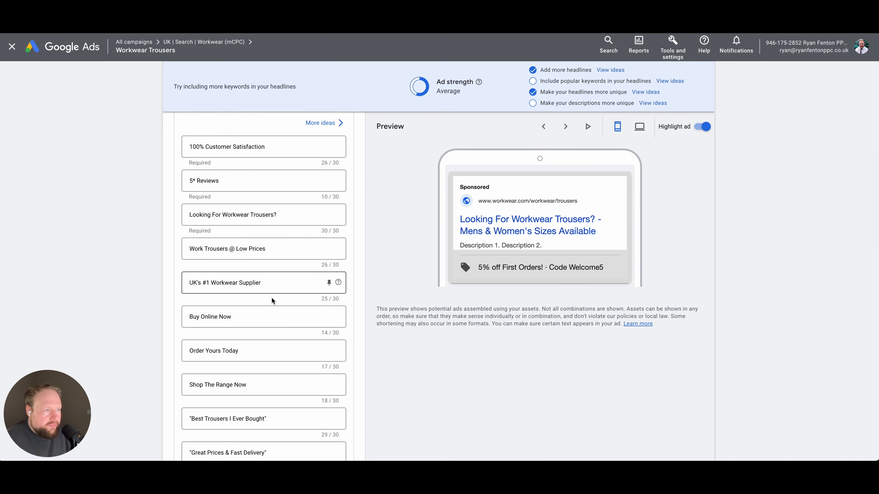
Enter "UK's Leading Workwear Supplier. We Stock 1,000s of Workwear Products. Shop Now!" as the ad's first description
{"action": "scroll", "coordinate": [230, 295], "scroll_direction": "down", "scroll_amount": 5}
{"action": "scroll", "coordinate": [230, 294], "scroll_direction": "down", "scroll_amount": 7}
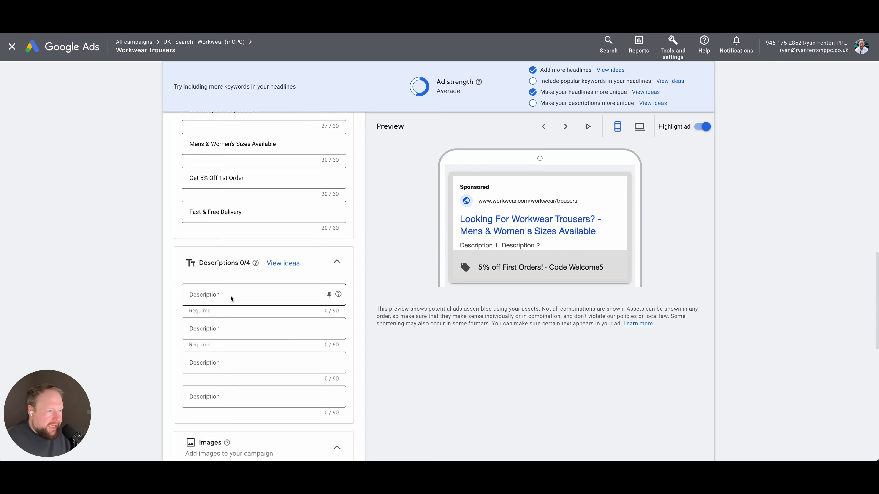
{"action": "left_click", "coordinate": [232, 273]}
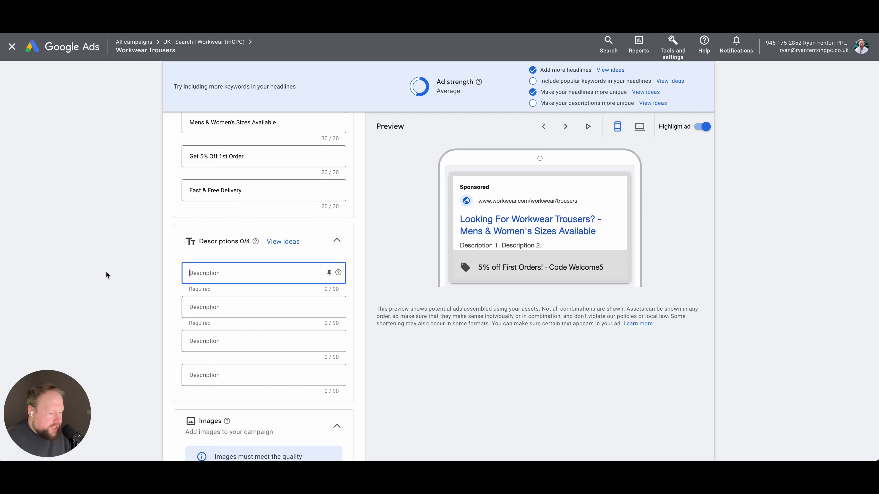
{"action": "scroll", "coordinate": [106, 272], "scroll_direction": "down", "scroll_amount": 1}
{"action": "scroll", "coordinate": [106, 272], "scroll_direction": "down", "scroll_amount": 2}
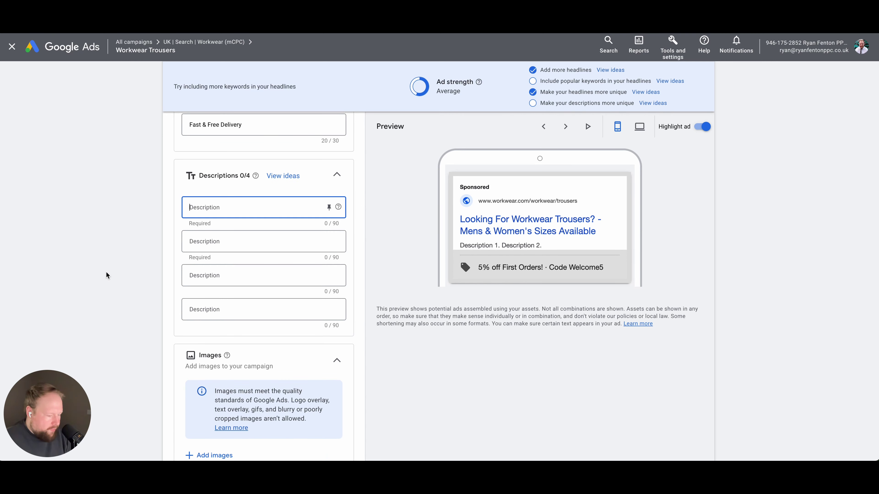
{"action": "type", "text": "UK's"}
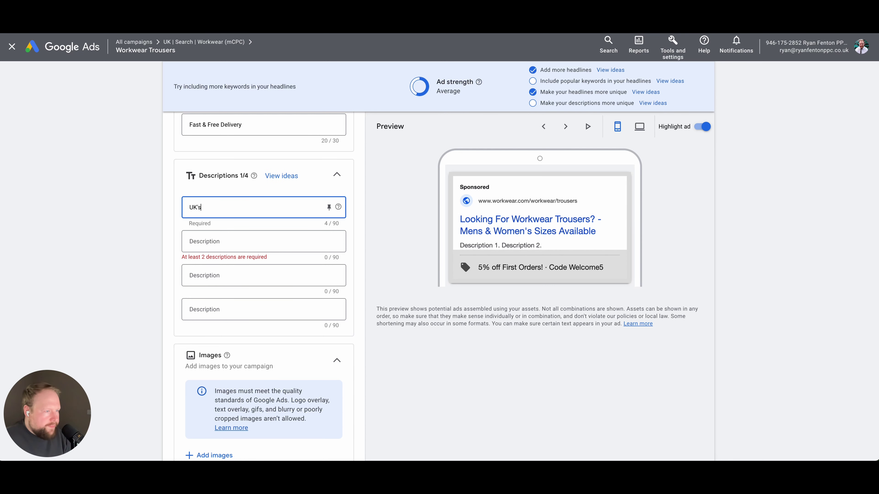
{"action": "type", "text": " Leading Workwear"}
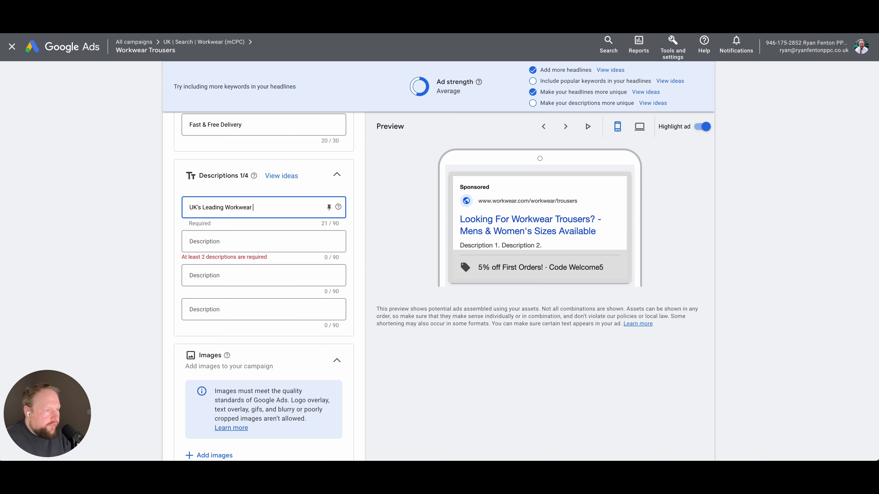
{"action": "type", "text": " Supplier. W"}
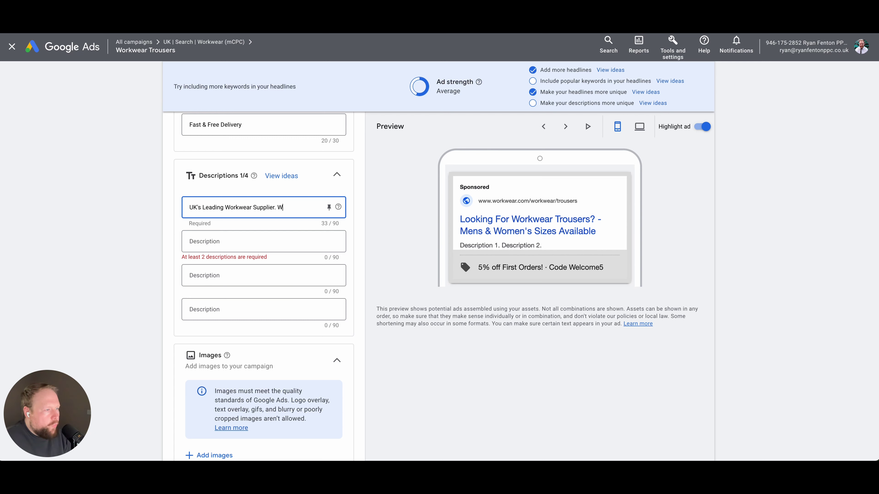
{"action": "type", "text": "e Stock 1,000s of"}
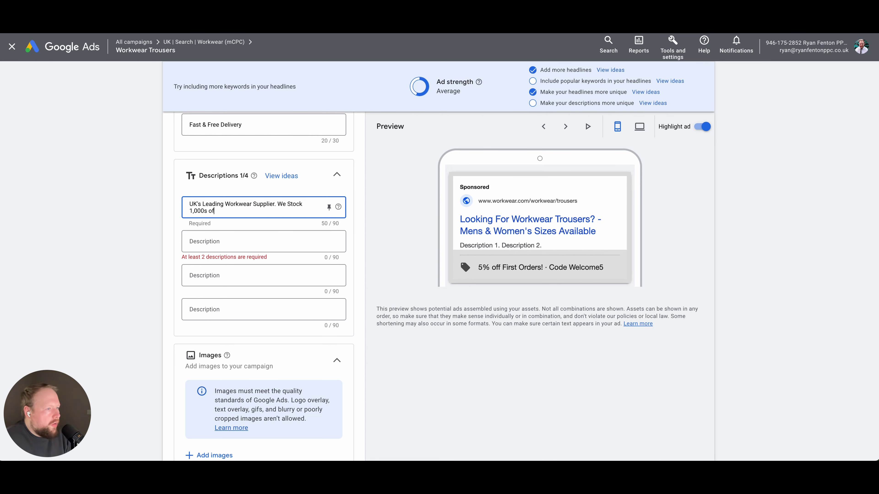
{"action": "type", "text": " P Workw"}
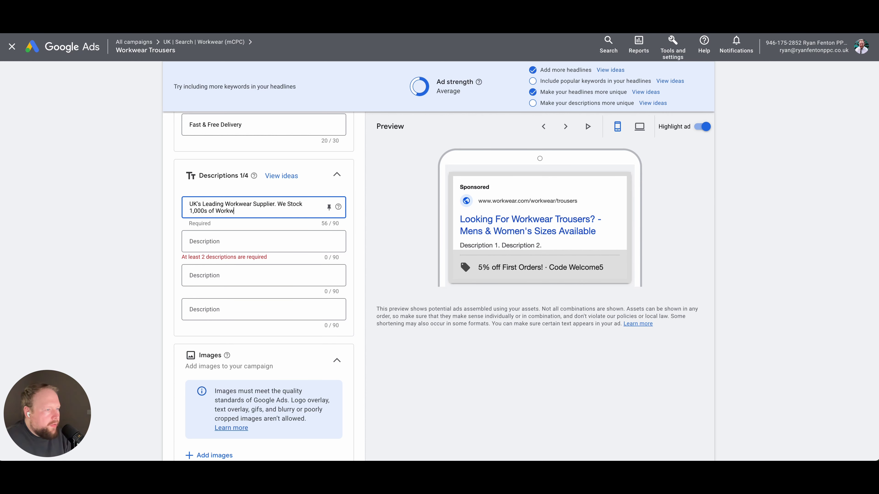
{"action": "type", "text": "ear Products"}
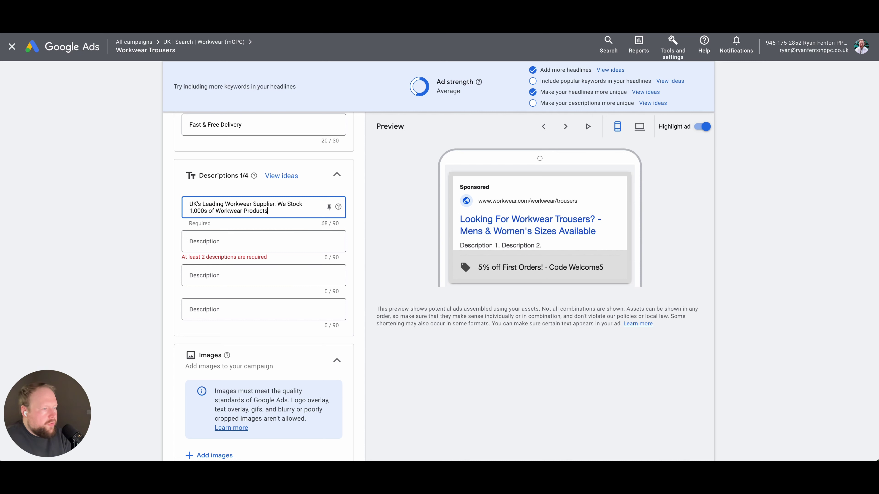
{"action": "type", "text": ". Shop Now!"}
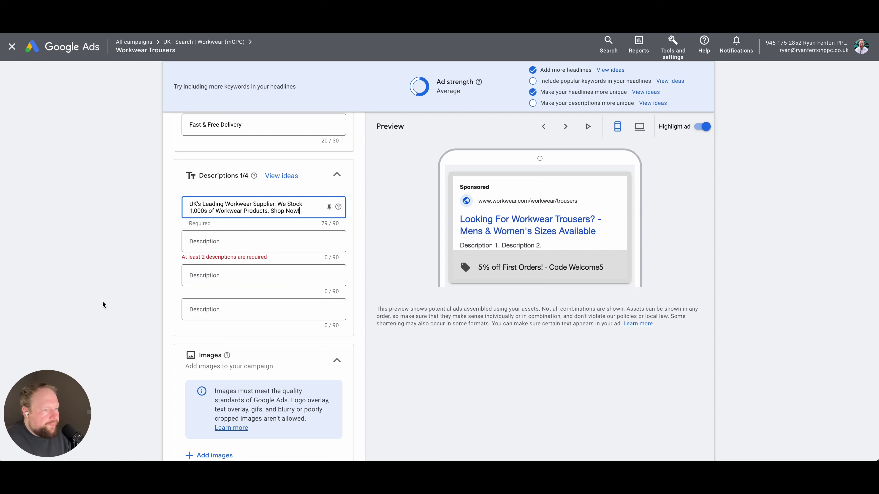
Enter "Men's & Women's Sizes Available. Hi-Viz, Stretchy, Waterproof & More. Buy Now!" as the second description
{"action": "left_click", "coordinate": [225, 241]}
{"action": "type", "text": "Men"}
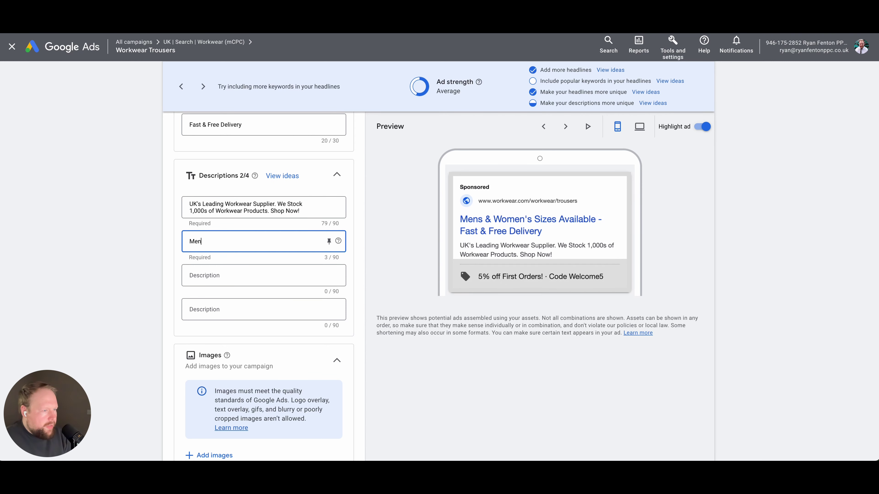
{"action": "type", "text": "'s & Women's Siz"}
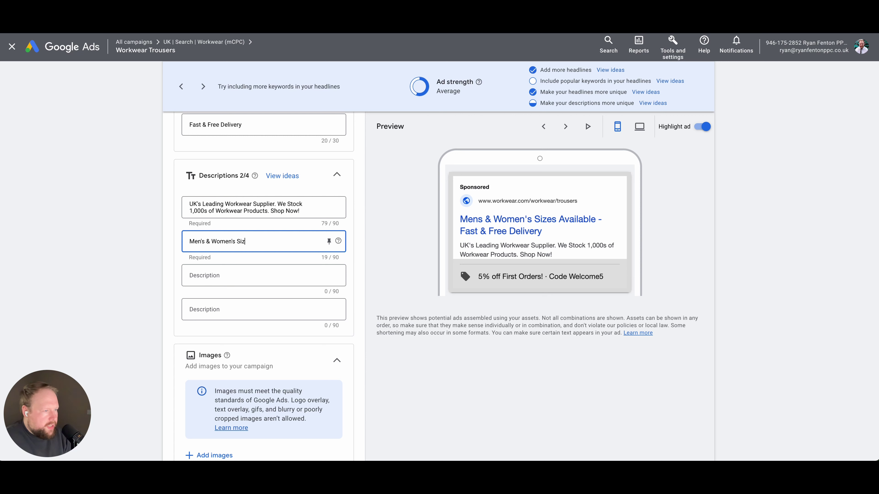
{"action": "type", "text": "es Av"}
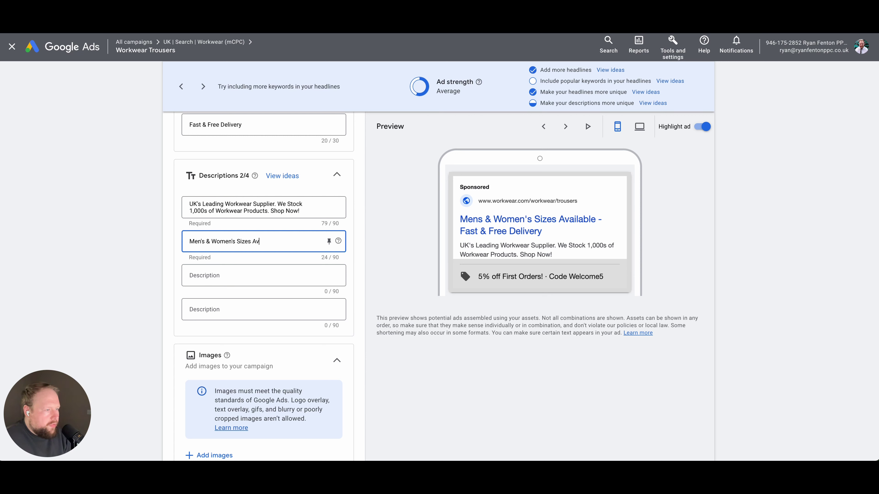
{"action": "type", "text": "ailable."}
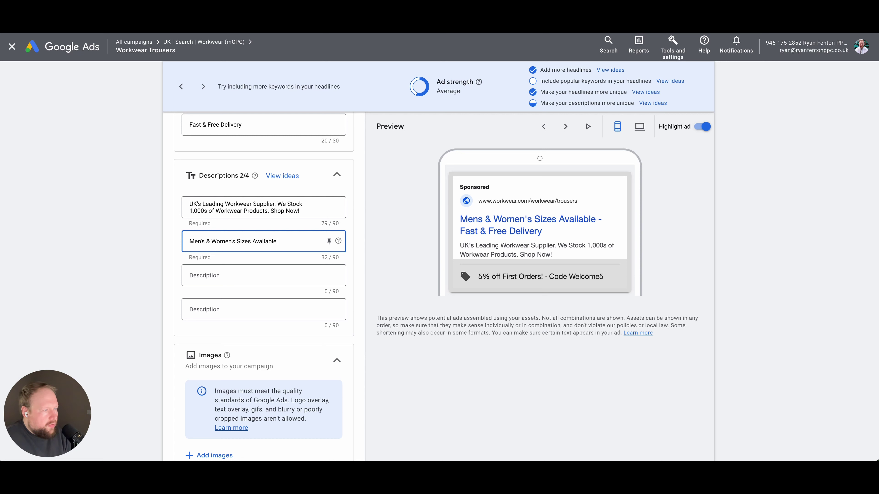
{"action": "type", "text": " Hi"}
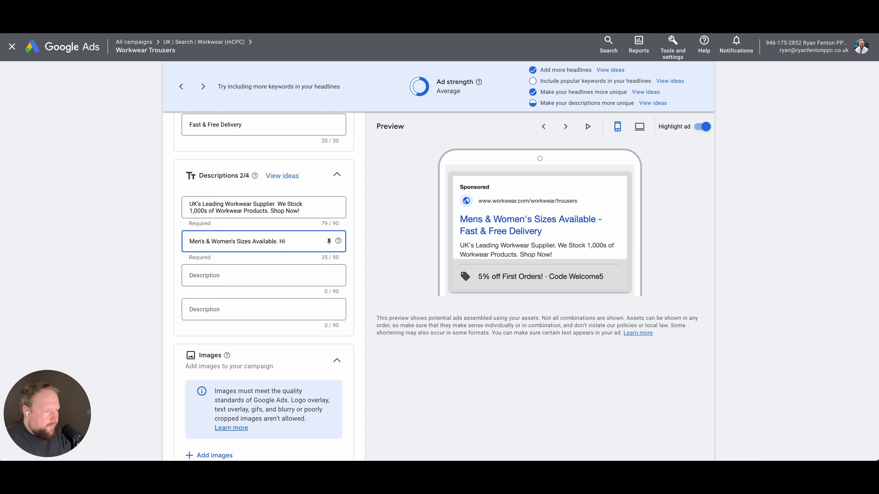
{"action": "type", "text": "-Viz, "}
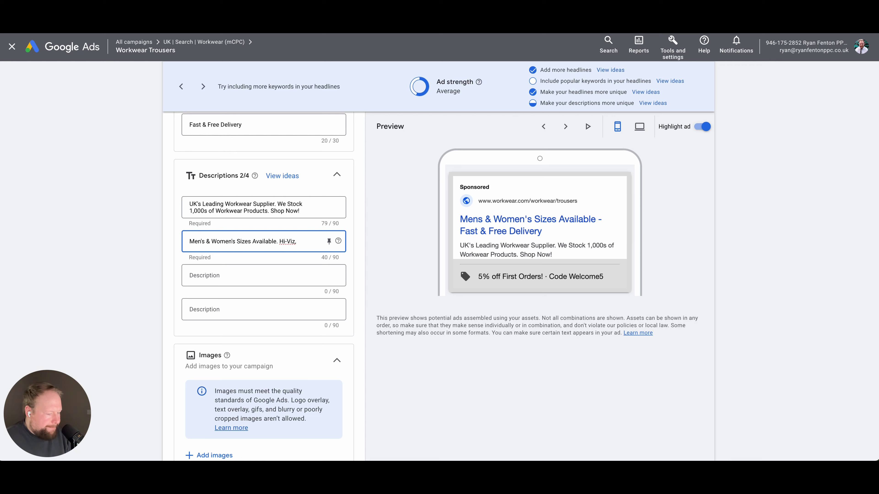
{"action": "type", "text": "Stretchy"}
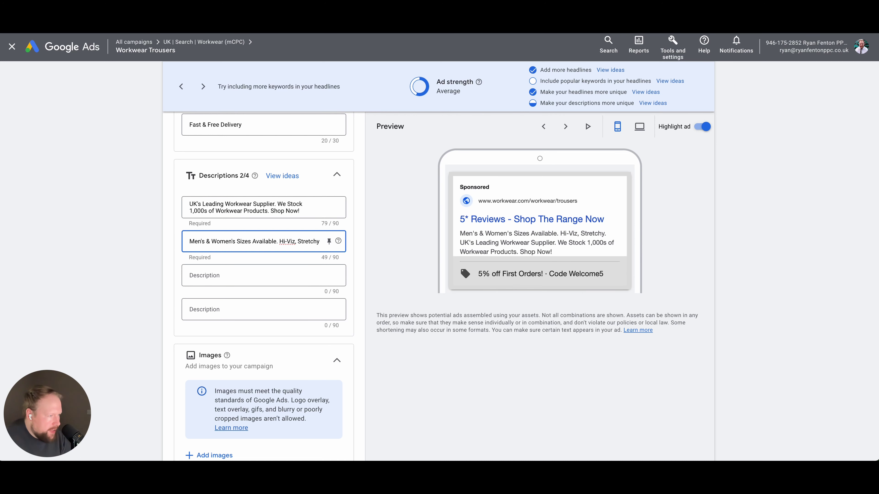
{"action": "type", "text": ","}
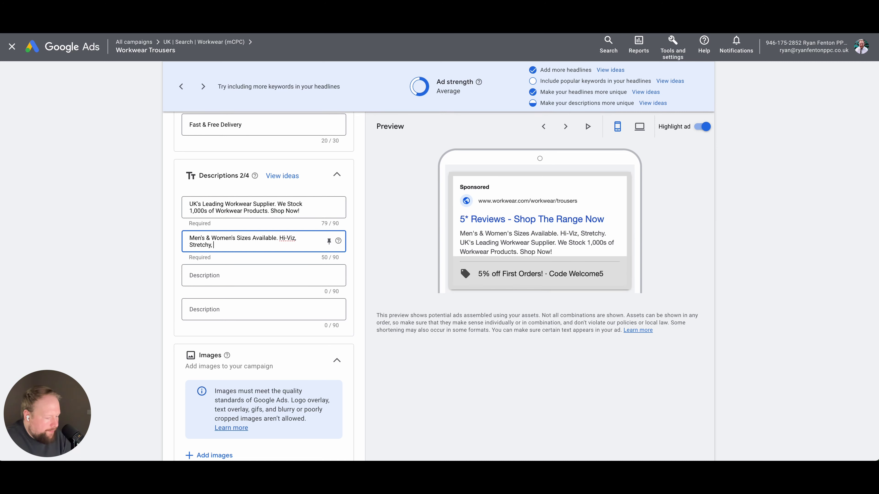
{"action": "type", "text": " Waterproo"}
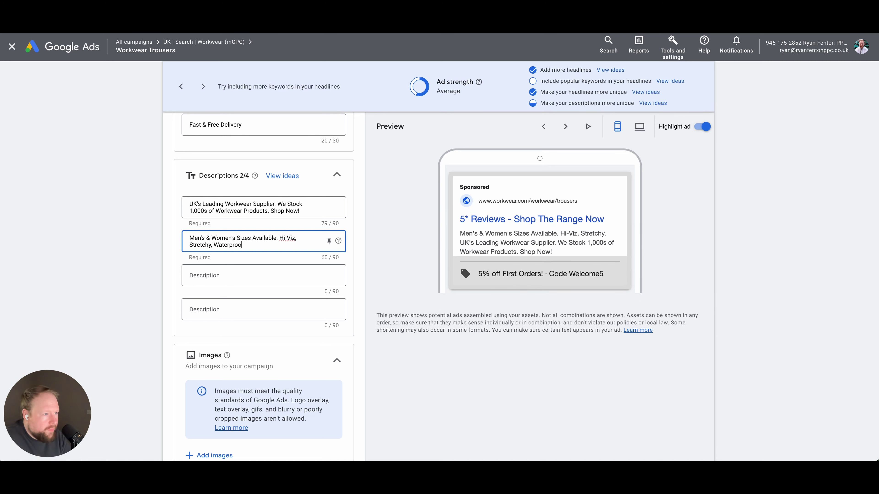
{"action": "type", "text": "f & More. N"}
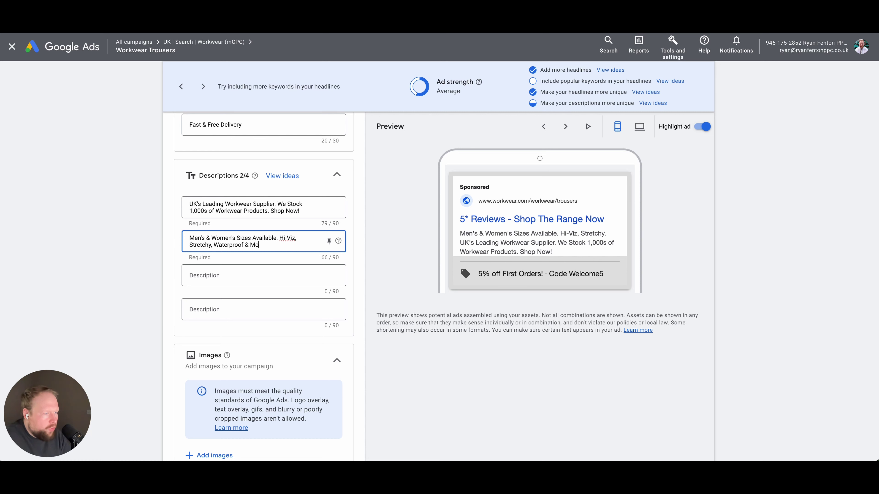
{"action": "key", "text": "BackSpace"}
{"action": "key", "text": "BackSpace"}
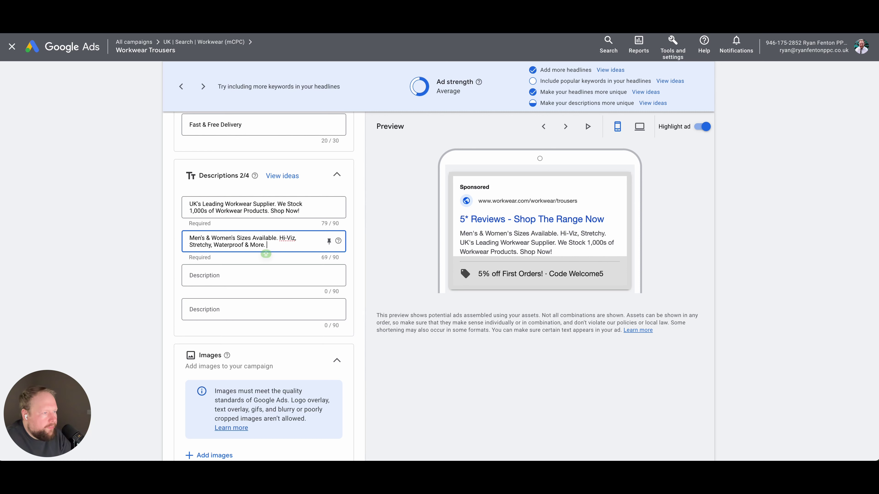
{"action": "type", "text": "uy Now!"}
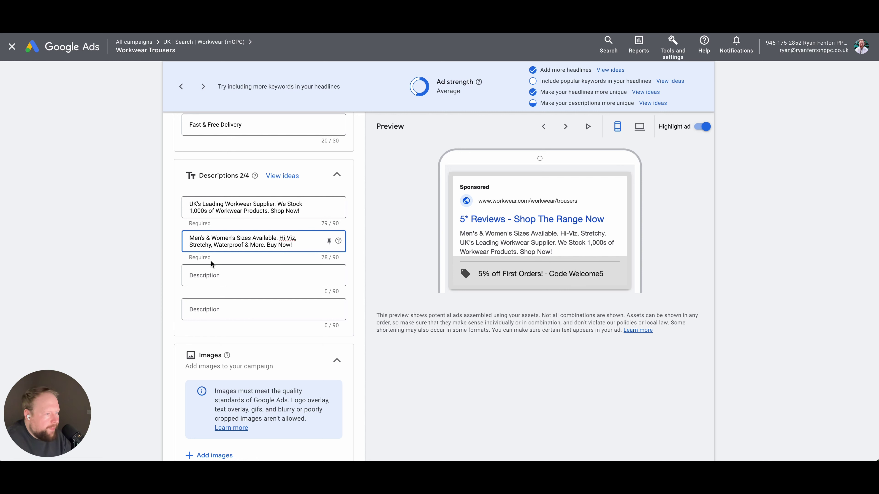
Enter "Since 1973 We've Been Selling Premium Workwear To Trades. Shop Our Range Today!" as the third description
{"action": "left_click", "coordinate": [209, 275]}
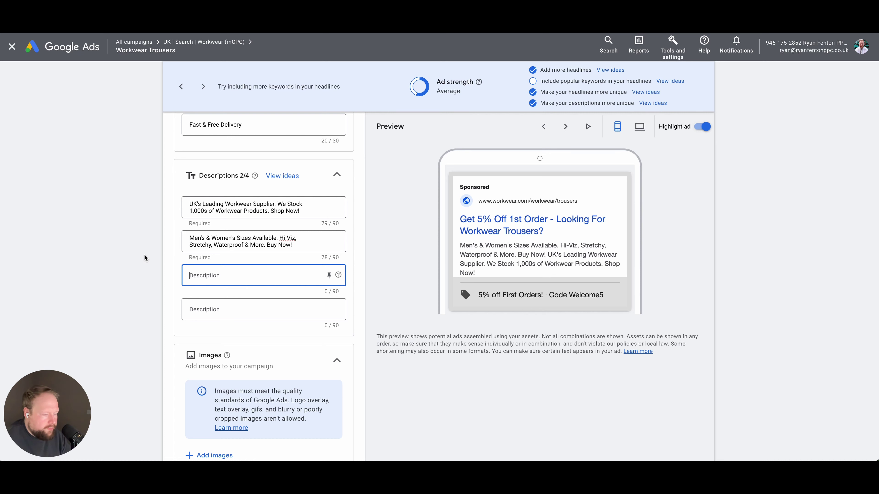
{"action": "type", "text": "Since 1"}
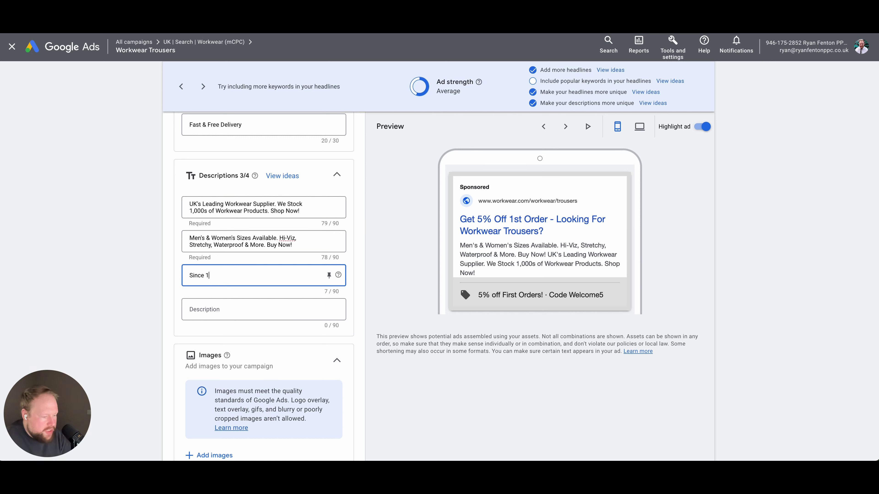
{"action": "type", "text": "973"}
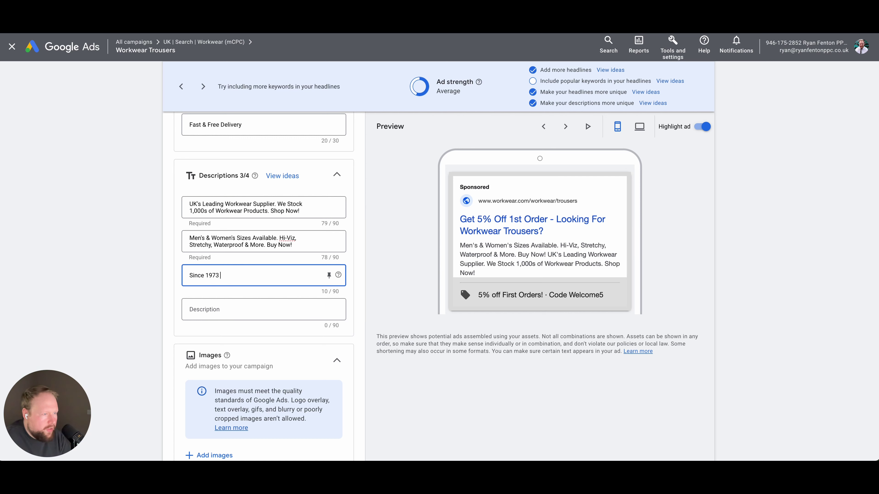
{"action": "type", "text": " We"}
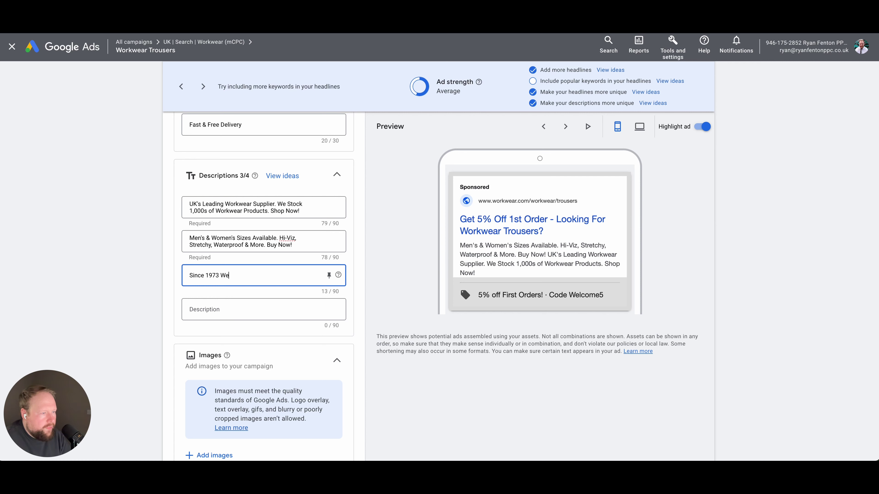
{"action": "type", "text": "\\vve Been"}
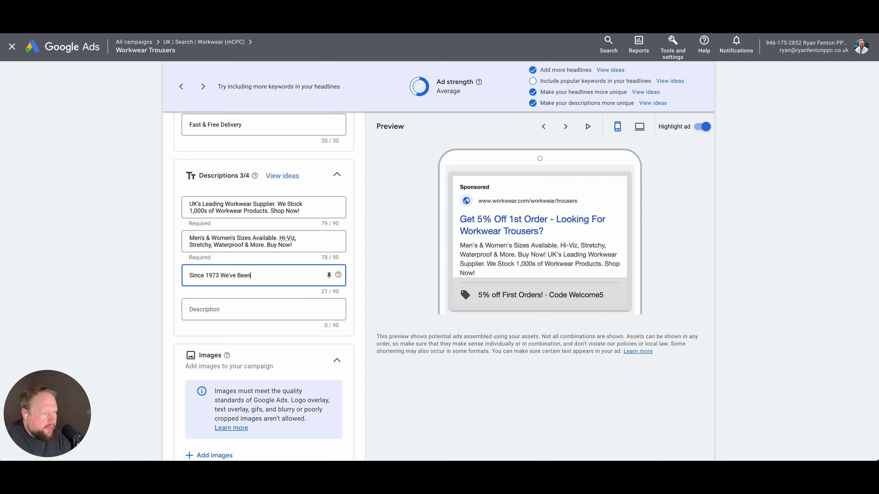
{"action": "type", "text": " S"}
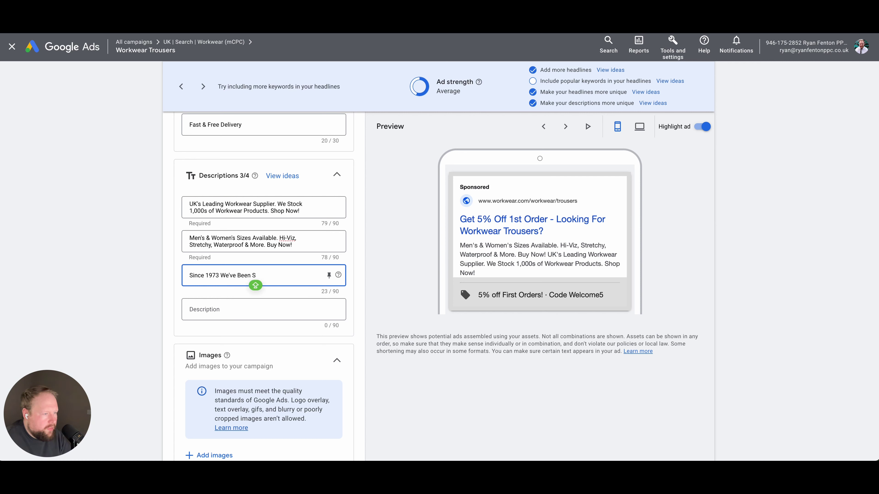
{"action": "type", "text": "elling Premioum"}
{"action": "key", "text": "BackSpace"}
{"action": "key", "text": "BackSpace"}
{"action": "key", "text": "BackSpace"}
{"action": "type", "text": "um Wr"}
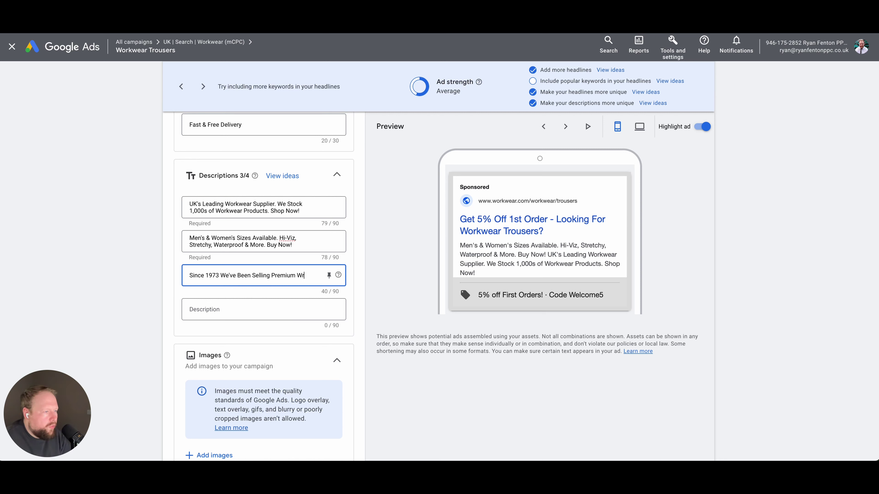
{"action": "key", "text": "BackSpace"}
{"action": "type", "text": "orkwear To Trades."}
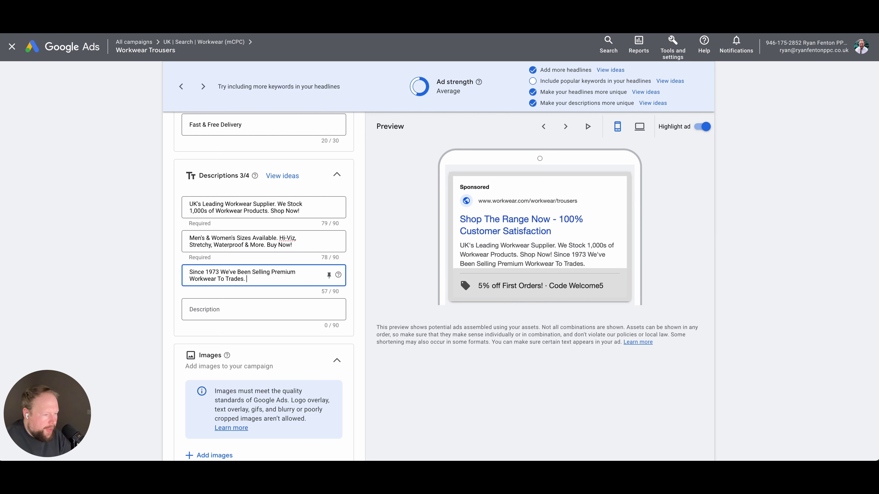
{"action": "type", "text": "Sh"}
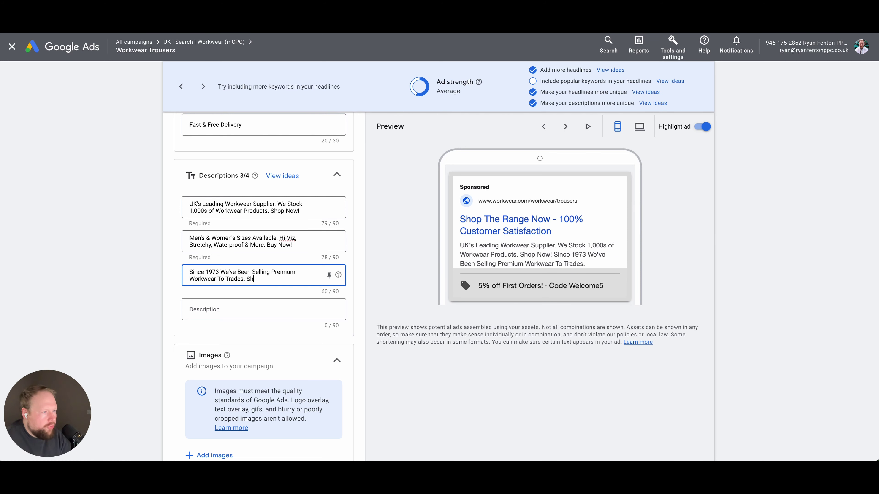
{"action": "type", "text": "op Our Ra"}
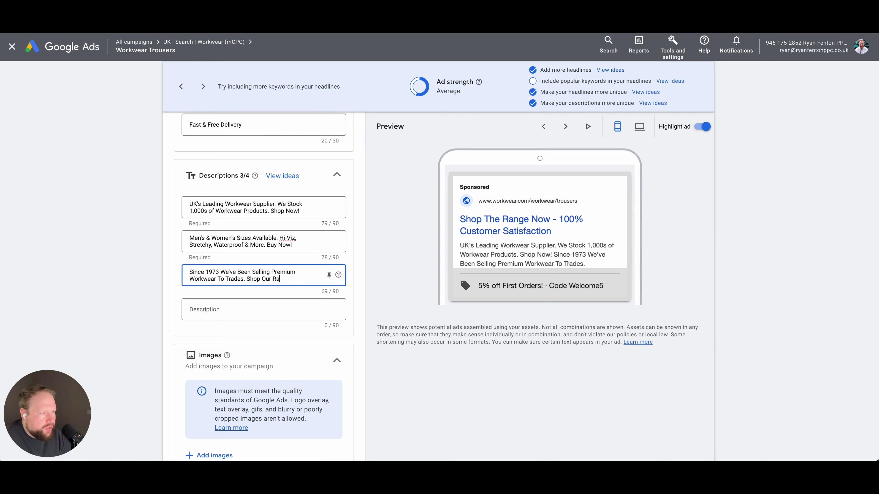
{"action": "type", "text": "nge Today1"}
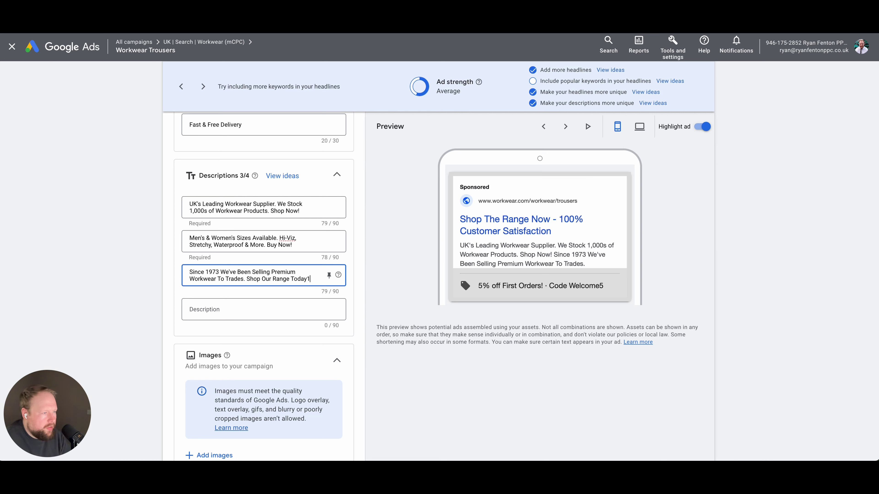
{"action": "key", "text": "BackSpace"}
{"action": "type", "text": "!"}
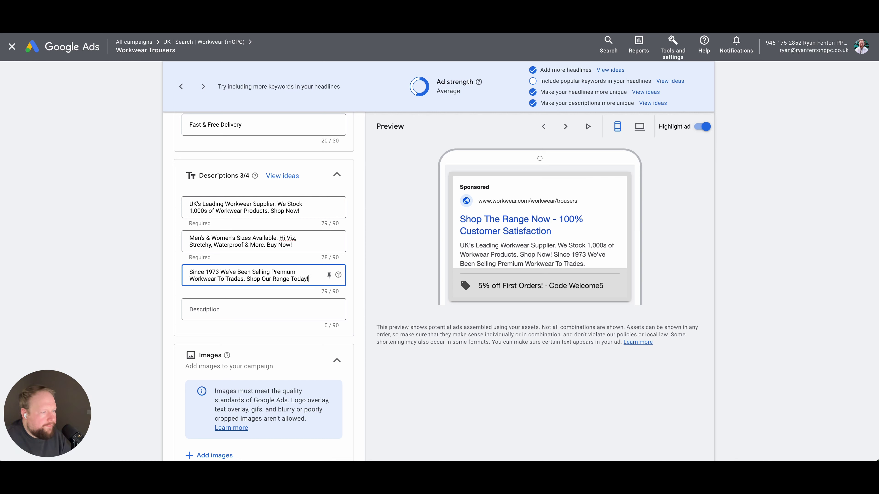
Enter "Low Prices, Fast & Free Delivery, XS - XXL Sizes, Free Returns. Order Yours Online!" as the fourth description
{"action": "left_click", "coordinate": [237, 309]}
{"action": "type", "text": "Low Prices, "}
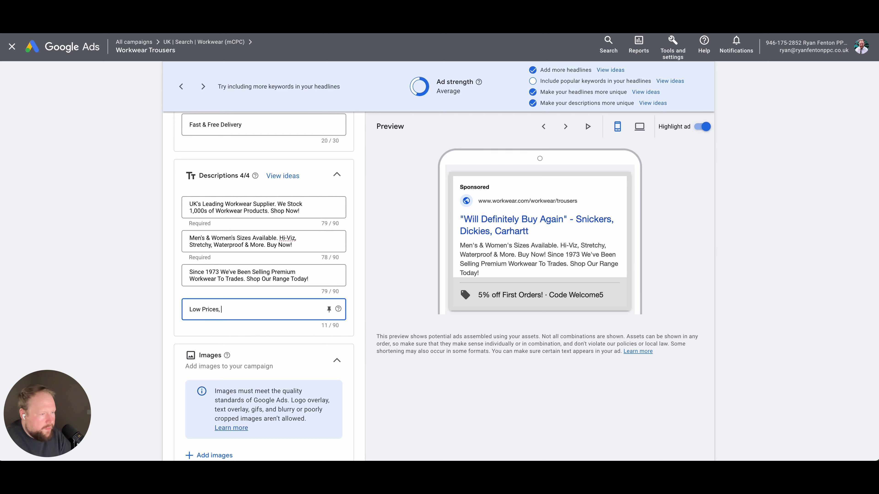
{"action": "type", "text": "Free"}
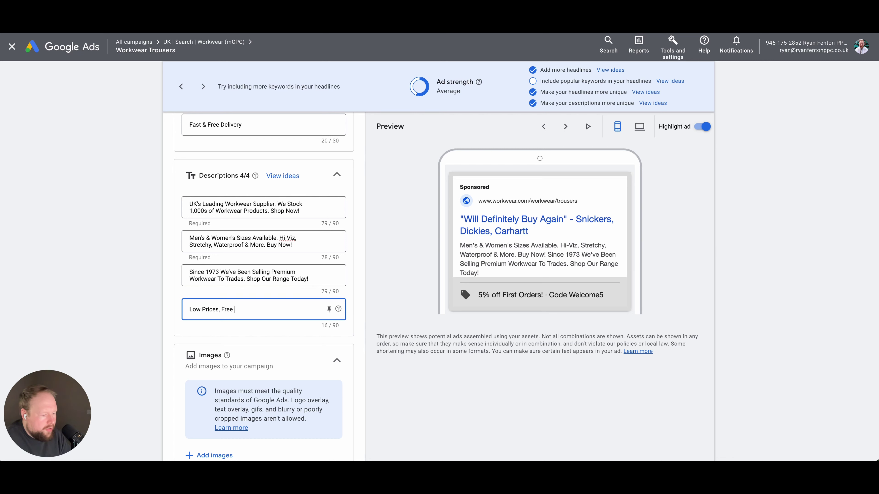
{"action": "key", "text": "BackSpace"}
{"action": "key", "text": "BackSpace"}
{"action": "key", "text": "BackSpace"}
{"action": "type", "text": "ast & Free D"}
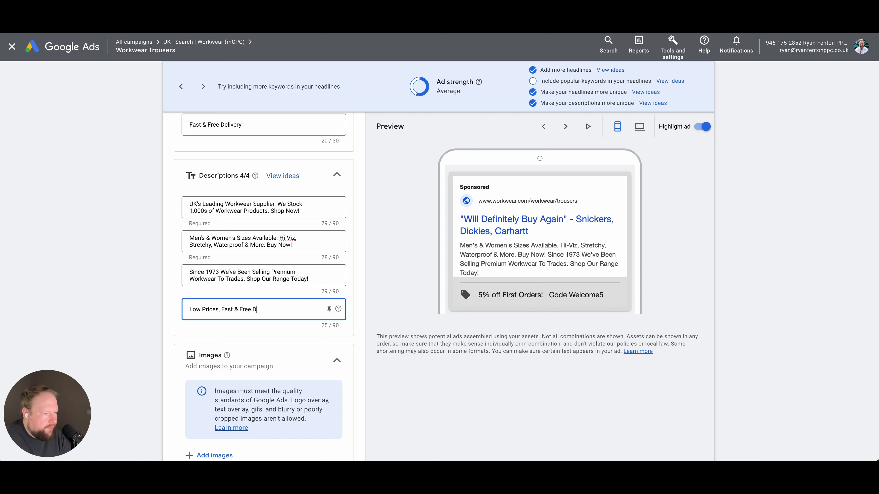
{"action": "type", "text": "elivery,"}
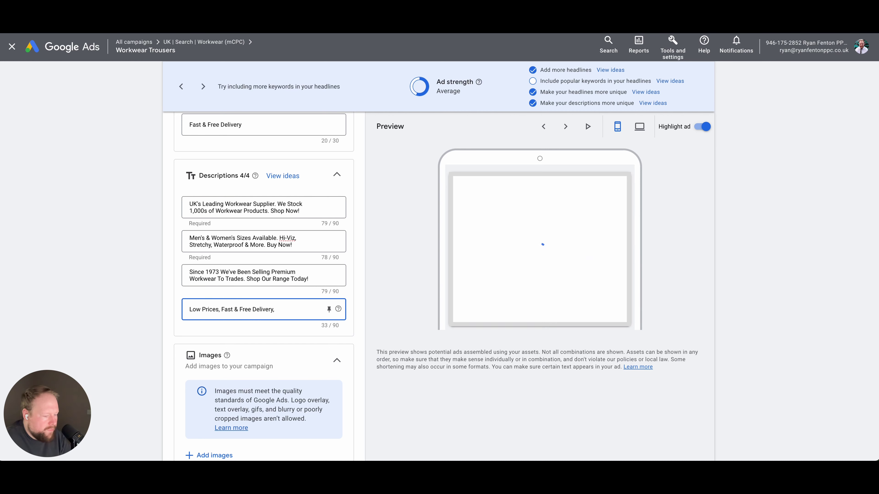
{"action": "type", "text": " S"}
{"action": "key", "text": "BackSpace"}
{"action": "type", "text": "XS - XXL"}
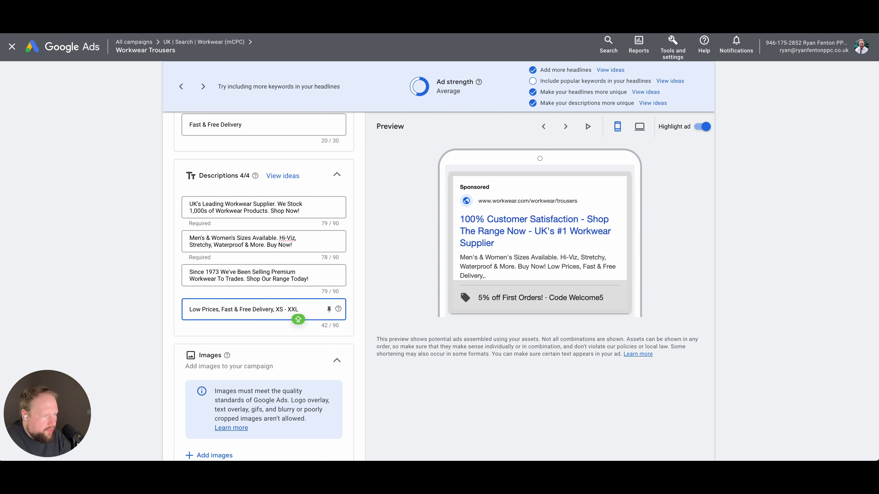
{"action": "type", "text": " Sizes"}
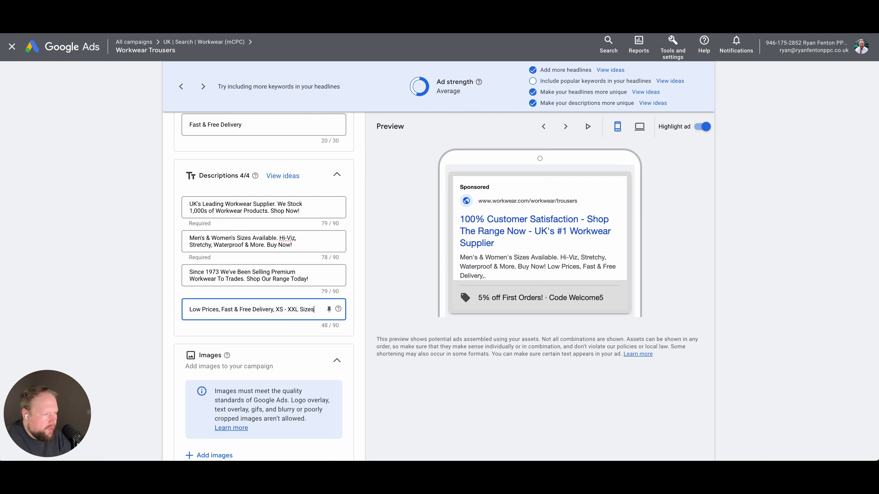
{"action": "type", "text": ", Me"}
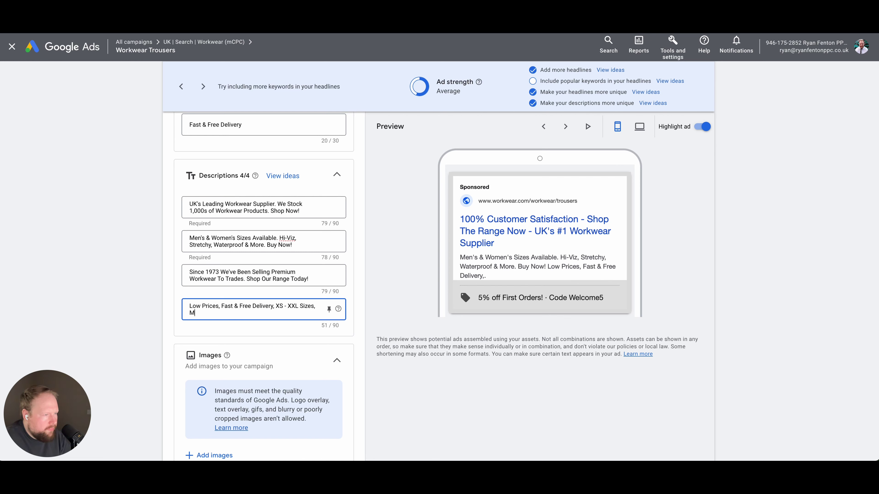
{"action": "key", "text": "BackSpace"}
{"action": "key", "text": "BackSpace"}
{"action": "key", "text": "BackSpace"}
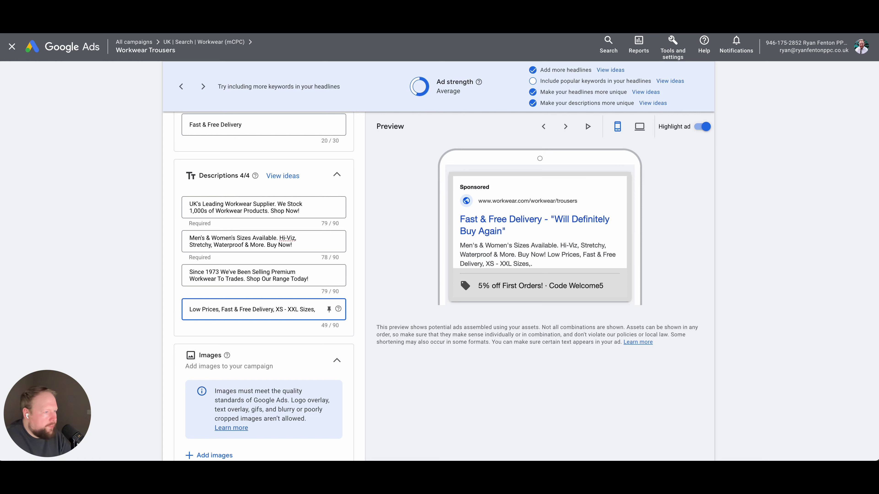
{"action": "type", "text": "Free Returns."}
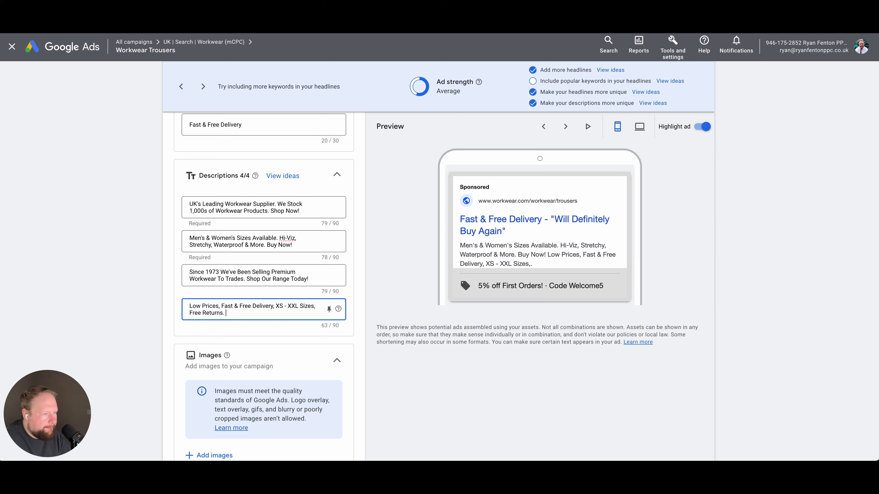
{"action": "key", "text": "Caps_Lock"}
{"action": "type", "text": "."}
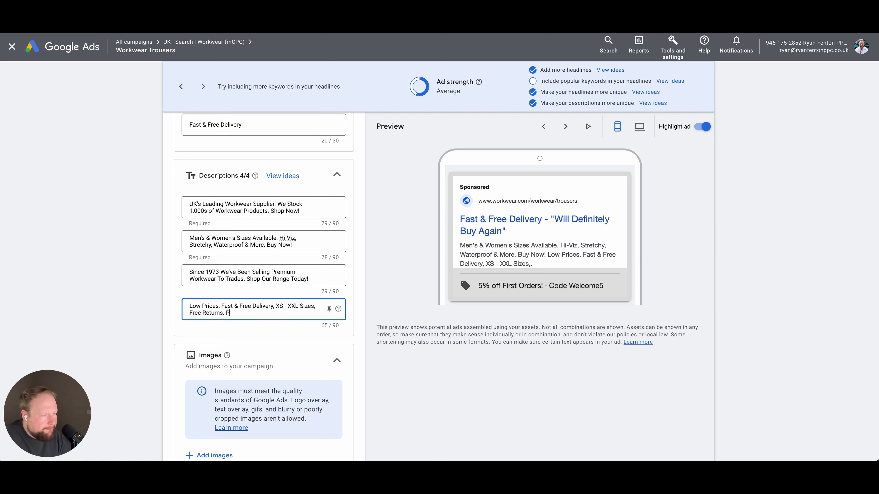
{"action": "type", "text": " Order Yours O"}
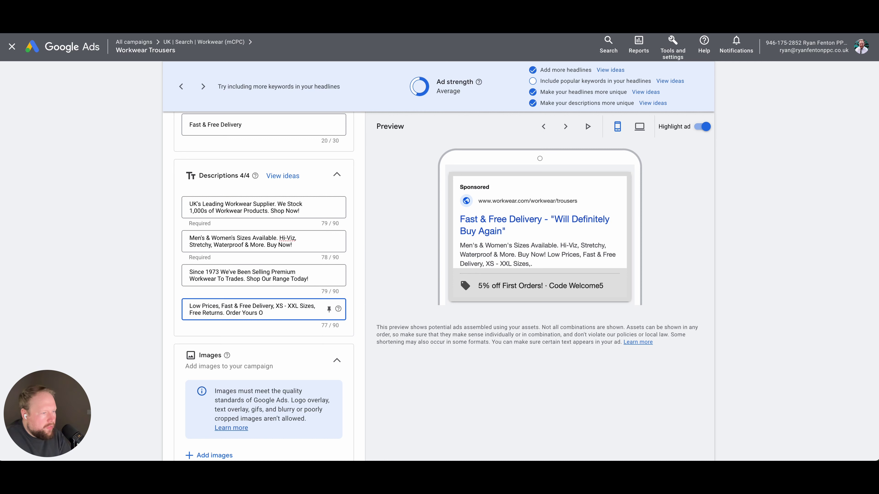
{"action": "type", "text": "nnli"}
{"action": "type", "text": "ne."}
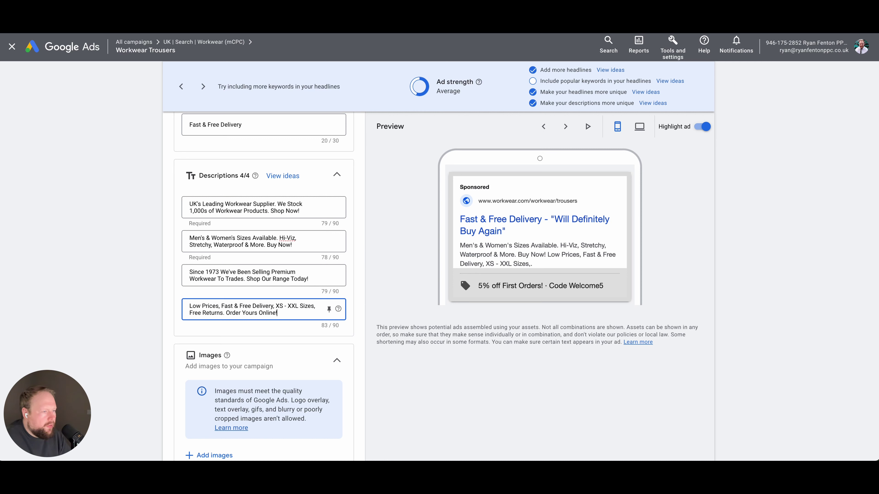
{"action": "left_click", "coordinate": [145, 239]}
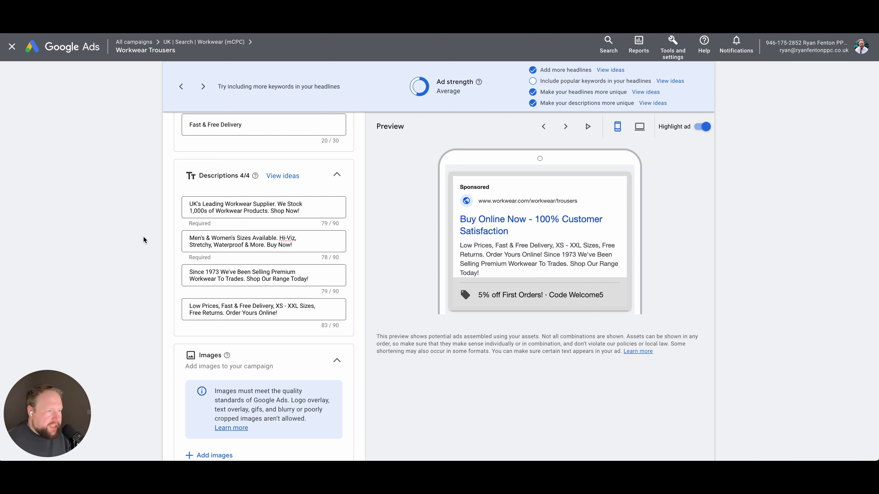
Review the wording of the ad's four descriptions alongside its last headlines, focusing on the second and third descriptions
{"action": "scroll", "coordinate": [167, 228], "scroll_direction": "up", "scroll_amount": 8}
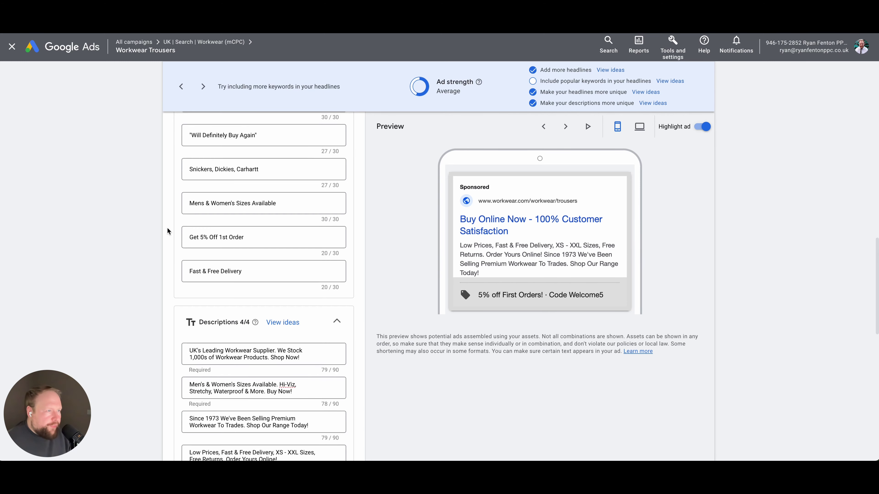
{"action": "scroll", "coordinate": [168, 228], "scroll_direction": "down", "scroll_amount": 7}
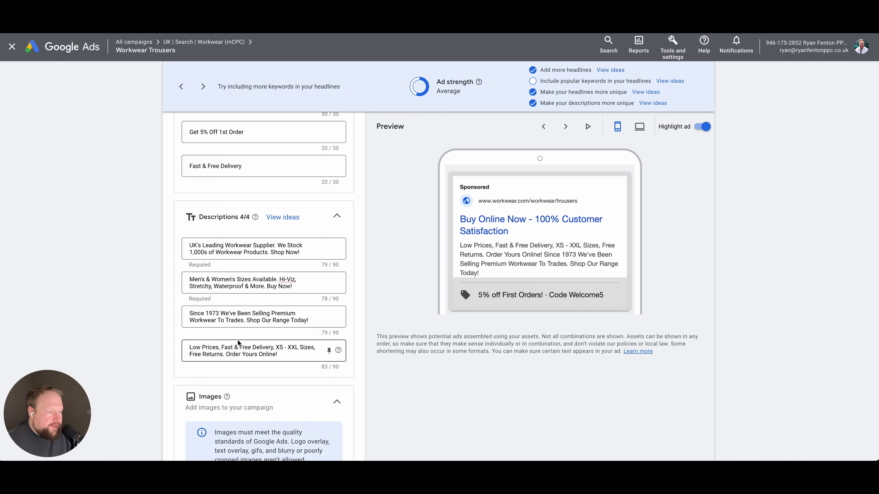
{"action": "scroll", "coordinate": [238, 339], "scroll_direction": "down", "scroll_amount": 1}
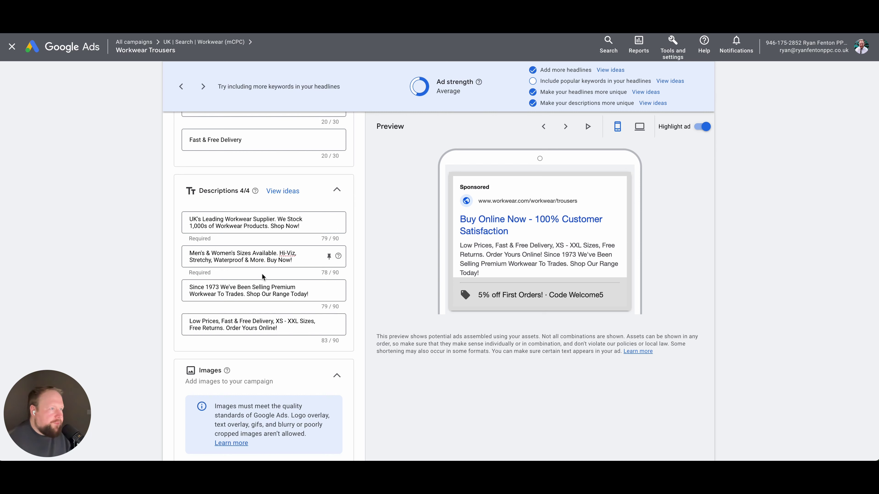
{"action": "left_click", "coordinate": [285, 249]}
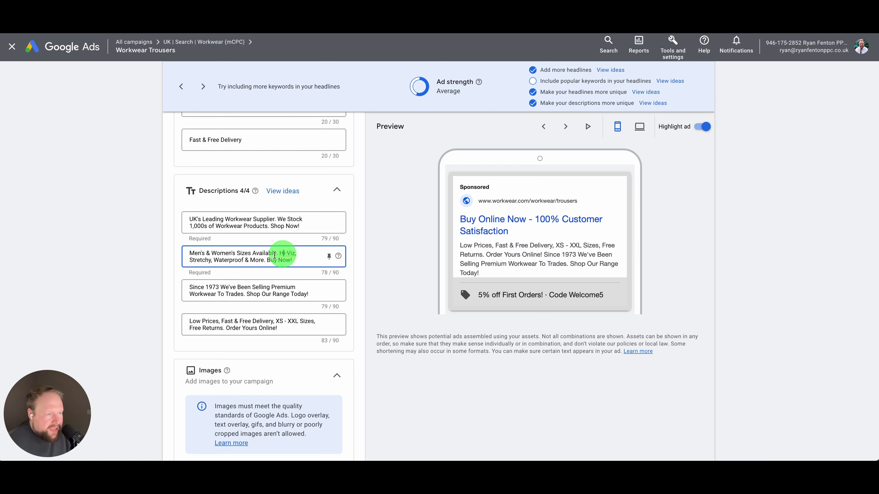
{"action": "left_click", "coordinate": [210, 266]}
{"action": "left_click", "coordinate": [220, 261]}
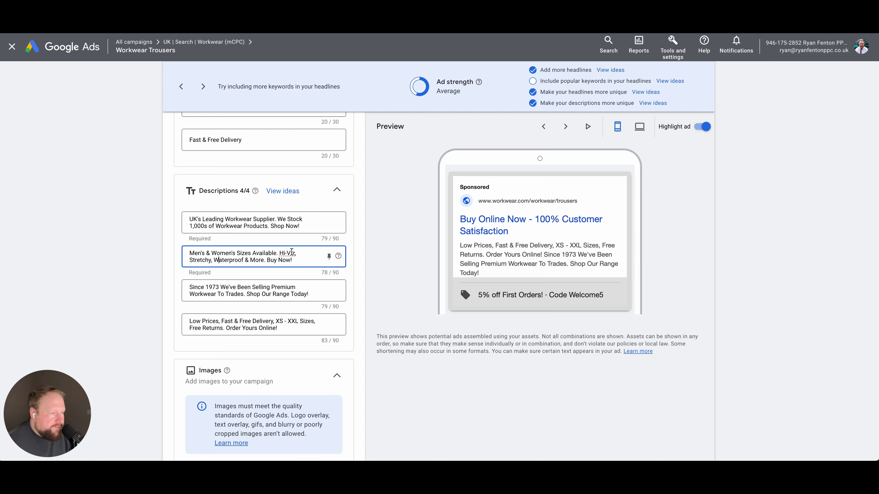
{"action": "left_click", "coordinate": [220, 257]}
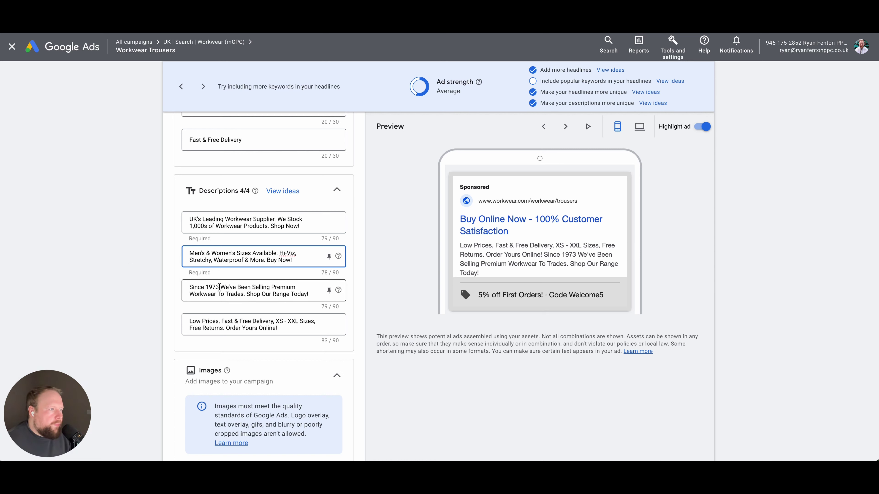
{"action": "left_click_drag", "start_coordinate": [219, 286], "coordinate": [206, 287]}
{"action": "left_click", "coordinate": [233, 286]}
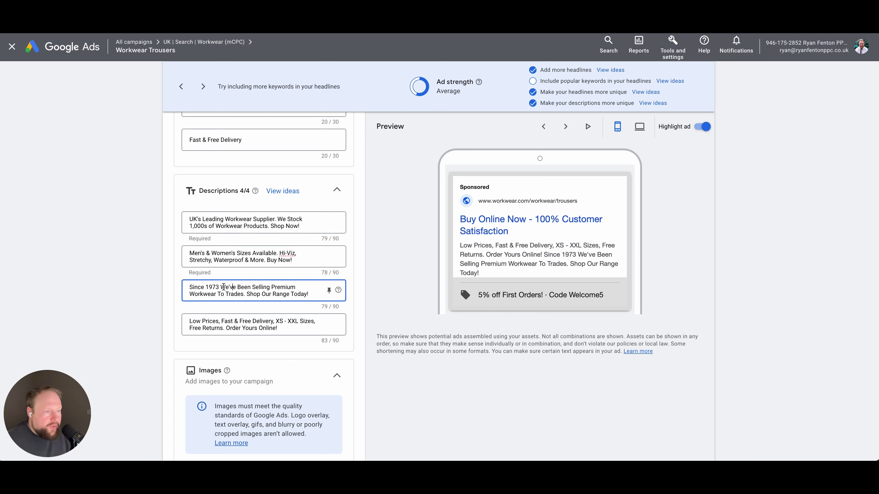
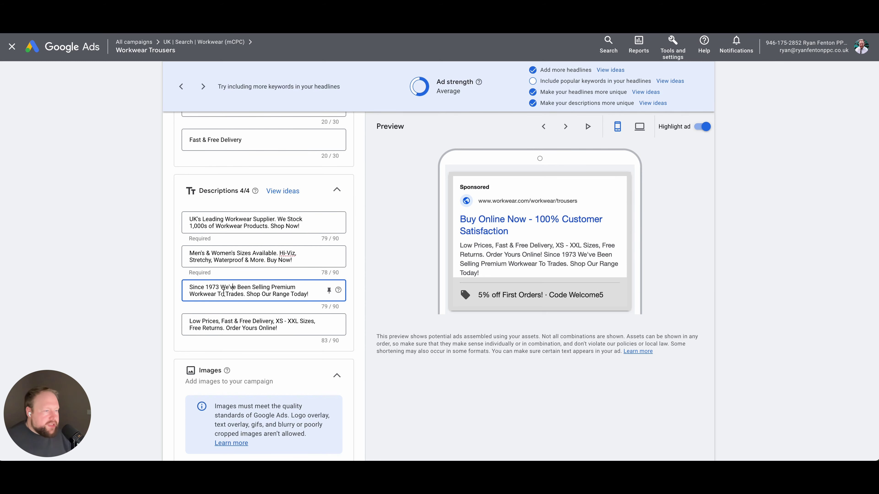
Check the completed headlines, descriptions and remaining asset sections, and save the responsive search ad
{"action": "scroll", "coordinate": [223, 293], "scroll_direction": "down", "scroll_amount": 10}
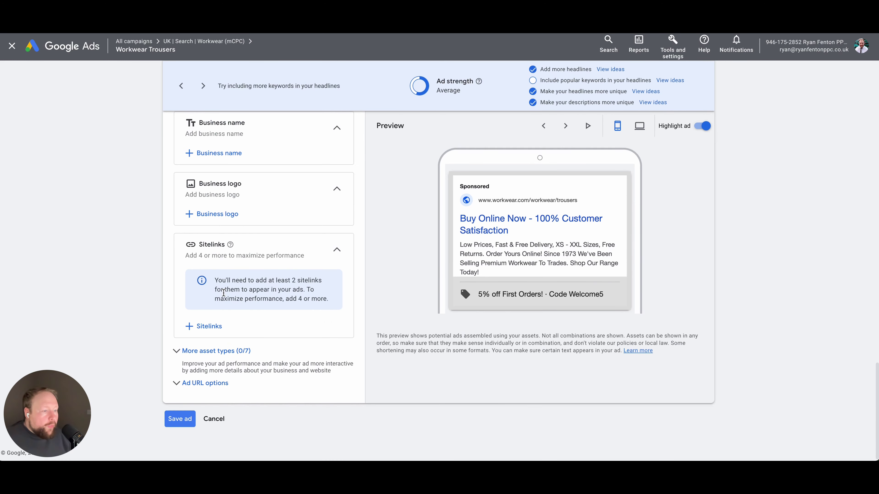
{"action": "scroll", "coordinate": [224, 293], "scroll_direction": "up", "scroll_amount": 15}
{"action": "scroll", "coordinate": [223, 295], "scroll_direction": "down", "scroll_amount": 3}
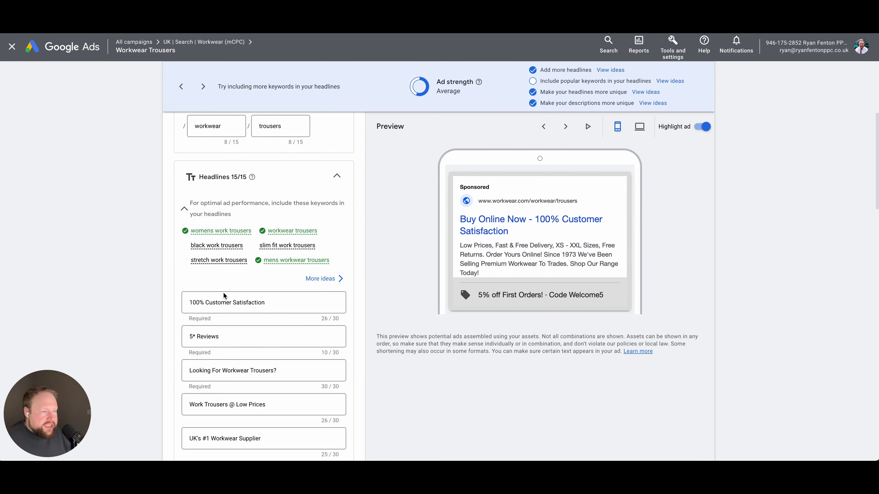
{"action": "scroll", "coordinate": [223, 294], "scroll_direction": "down", "scroll_amount": 15}
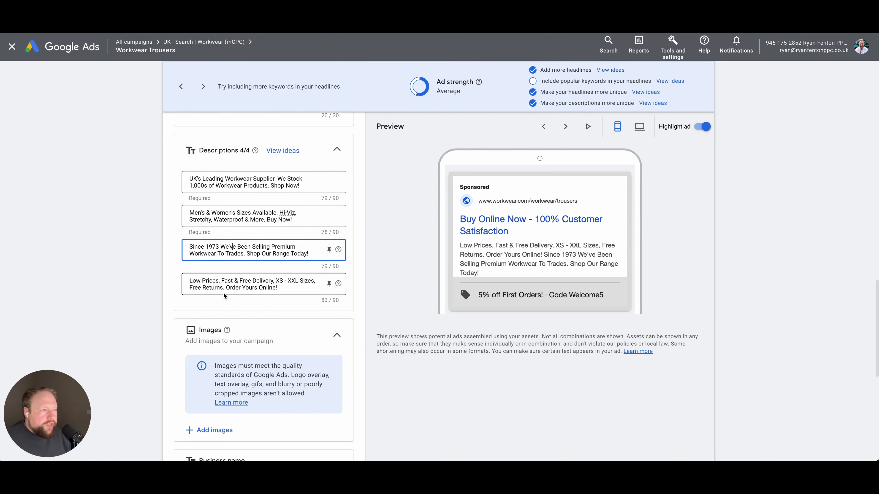
{"action": "scroll", "coordinate": [223, 292], "scroll_direction": "down", "scroll_amount": 8}
{"action": "left_click", "coordinate": [183, 420]}
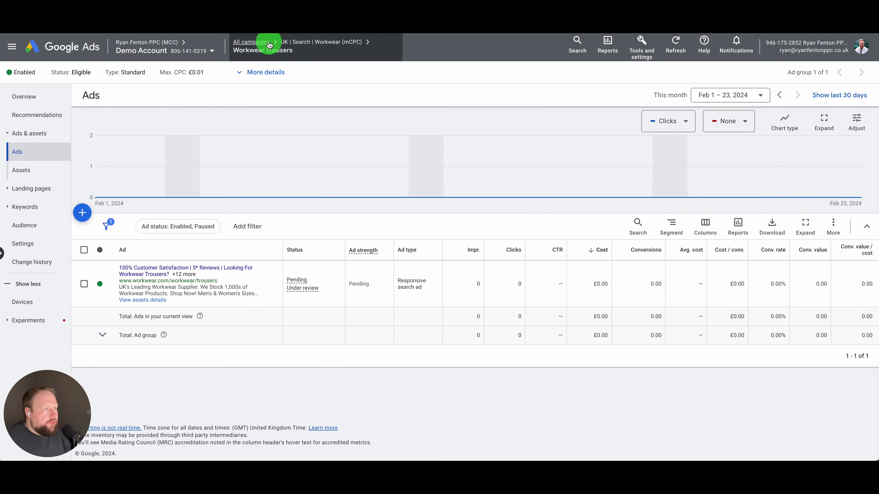
Open the Workwear Trousers ad group from the UK | Search | Workwear (mCPC) campaign and look through its keywords
{"action": "left_click", "coordinate": [251, 42]}
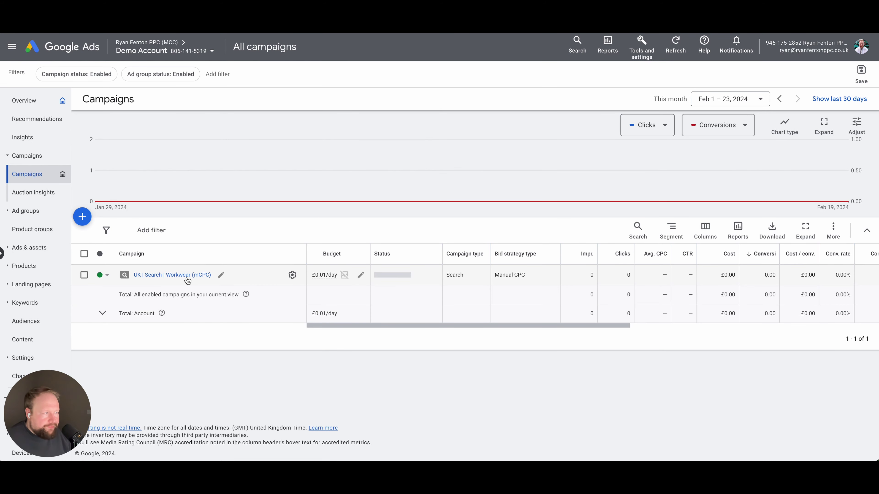
{"action": "left_click", "coordinate": [187, 277]}
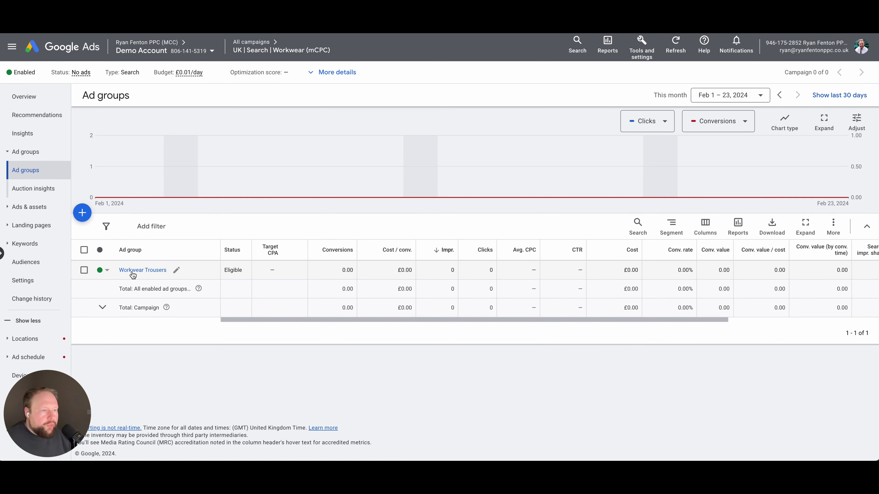
{"action": "left_click", "coordinate": [133, 275]}
{"action": "scroll", "coordinate": [151, 349], "scroll_direction": "down", "scroll_amount": 5}
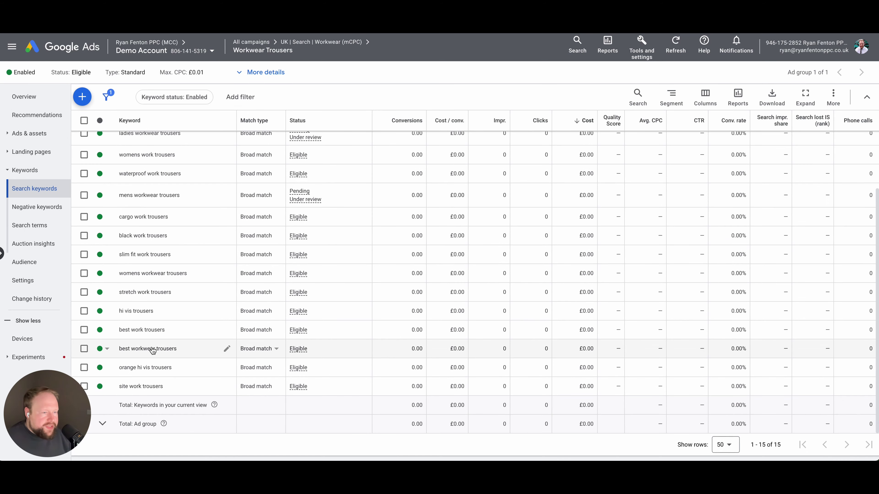
{"action": "scroll", "coordinate": [152, 350], "scroll_direction": "up", "scroll_amount": 2}
Show the ad group's ads and widen the Ad column to read more of the ad text
{"action": "left_click", "coordinate": [45, 133]}
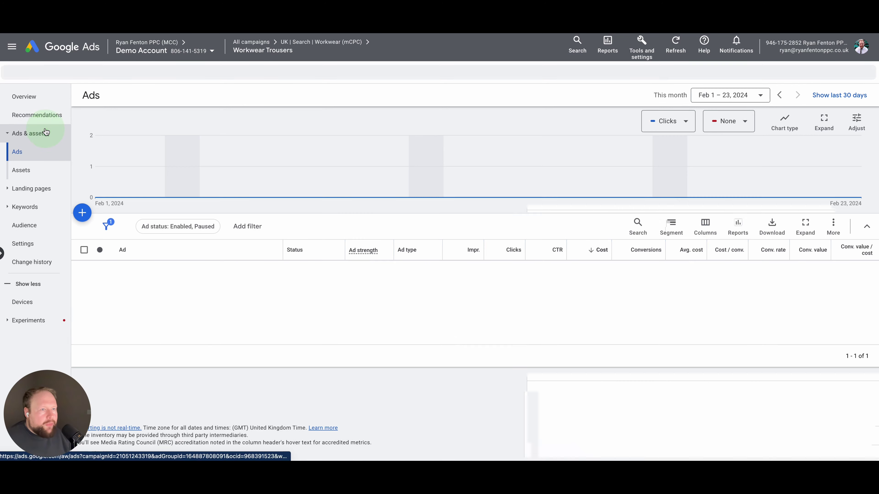
{"action": "mouse_move", "coordinate": [282, 250]}
{"action": "left_mouse_down"}
{"action": "mouse_move", "coordinate": [383, 245]}
{"action": "mouse_move", "coordinate": [364, 245]}
{"action": "left_mouse_up"}
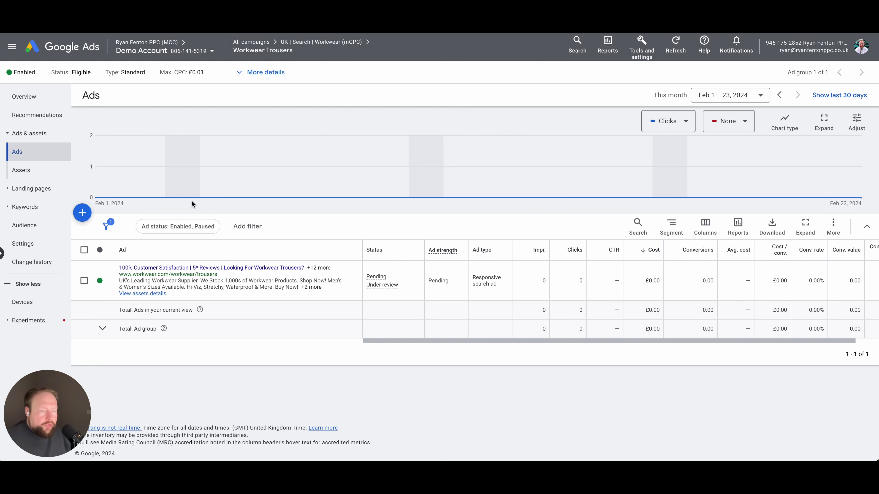
Start a new image asset for the Workwear Trousers ad group and open its image selection
{"action": "left_click", "coordinate": [51, 176]}
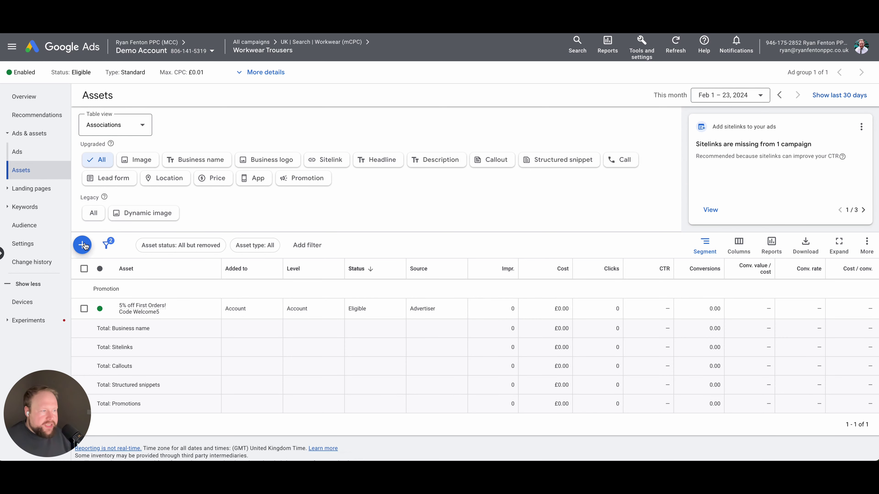
{"action": "left_click", "coordinate": [83, 245]}
{"action": "left_click", "coordinate": [126, 109]}
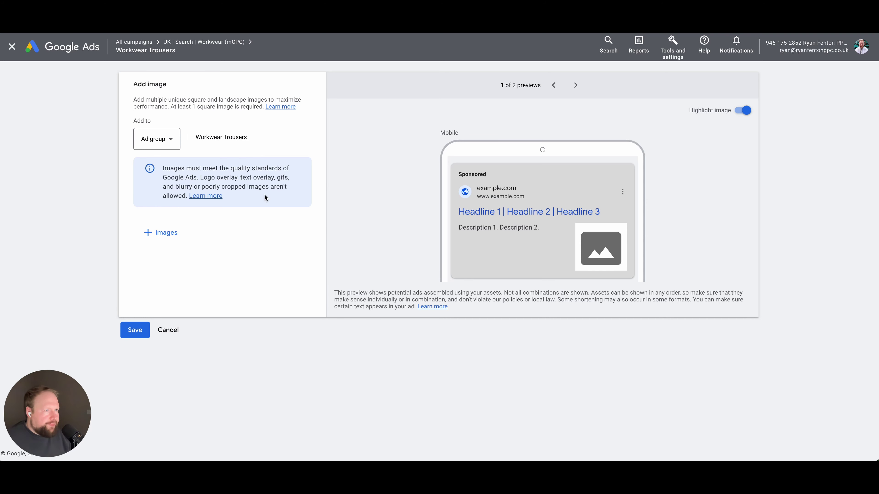
{"action": "left_click", "coordinate": [176, 229]}
Examine the available image sources, including suggested assets, website or social, and free stock images
{"action": "left_click", "coordinate": [427, 73]}
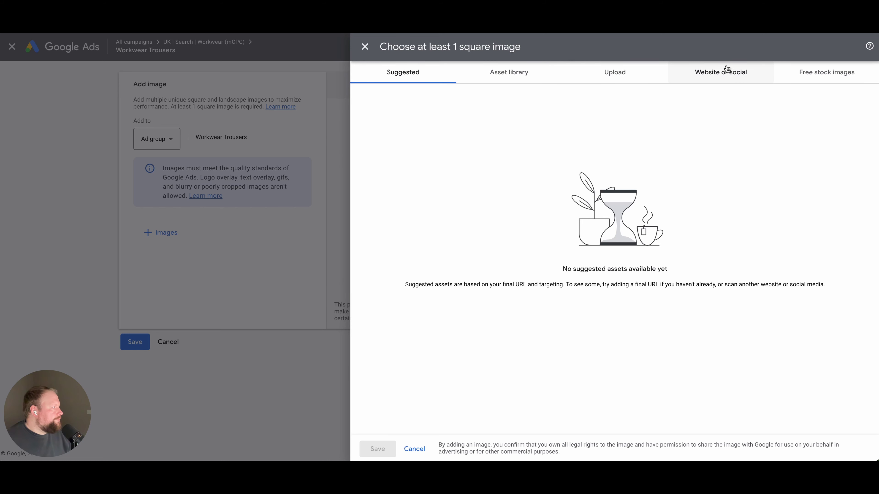
{"action": "left_click", "coordinate": [707, 74]}
{"action": "left_click", "coordinate": [823, 71]}
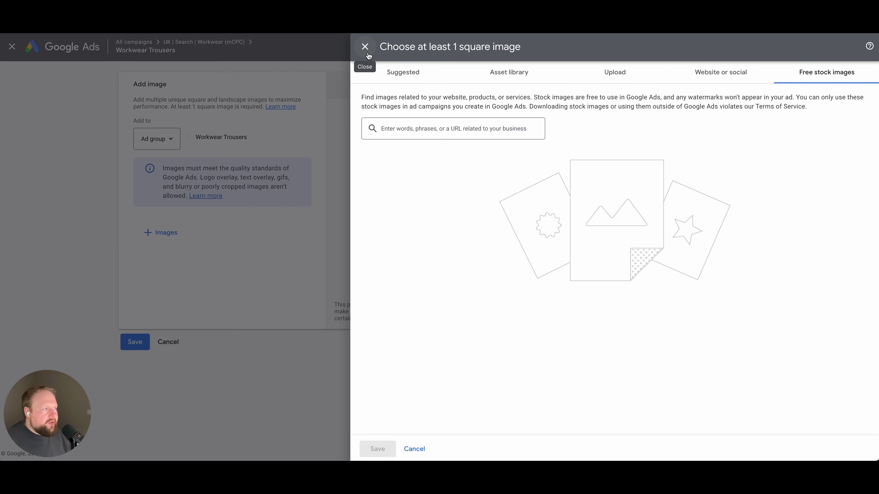
{"action": "left_click", "coordinate": [398, 76]}
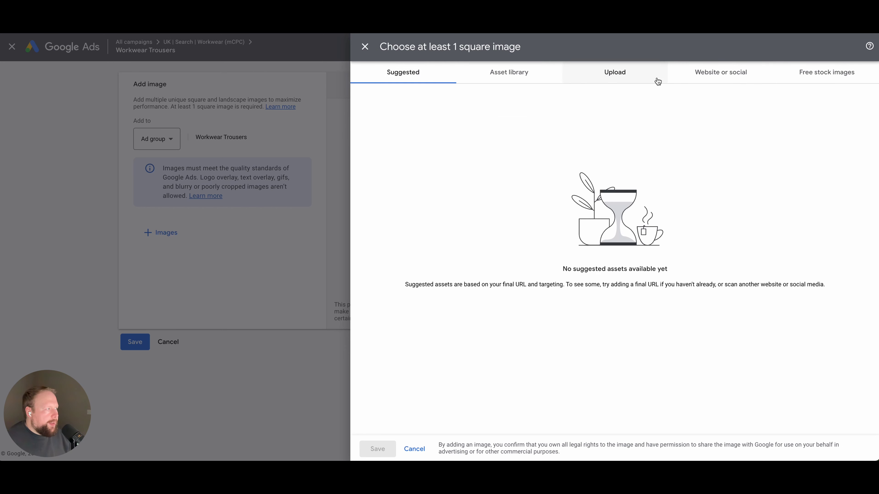
{"action": "left_click", "coordinate": [688, 73]}
{"action": "left_click", "coordinate": [481, 117]}
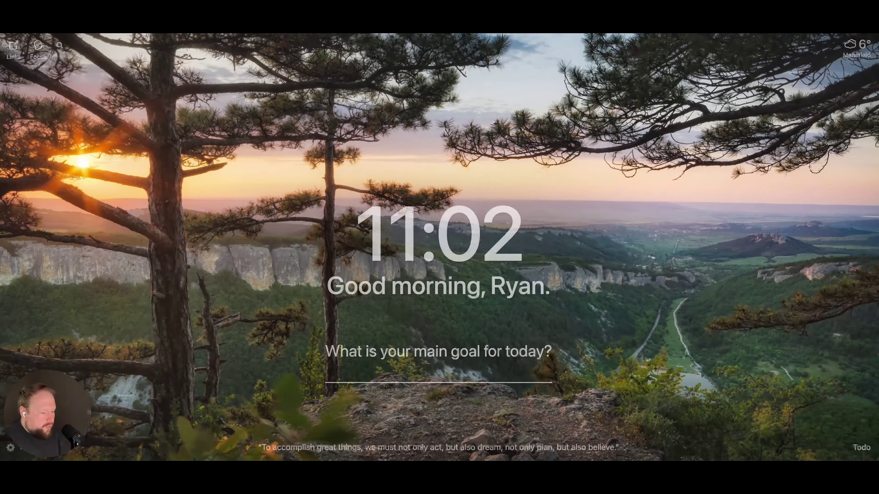
{"action": "type", "text": "workwe"}
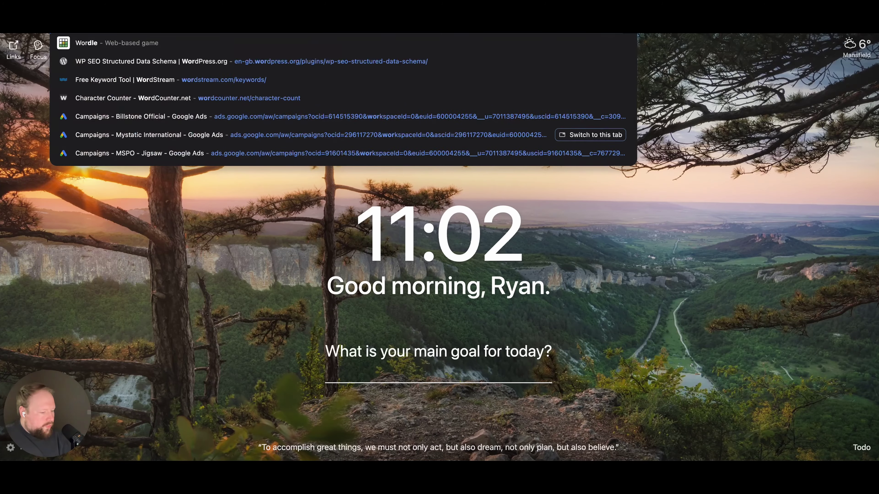
{"action": "type", "text": "ar online ltd"}
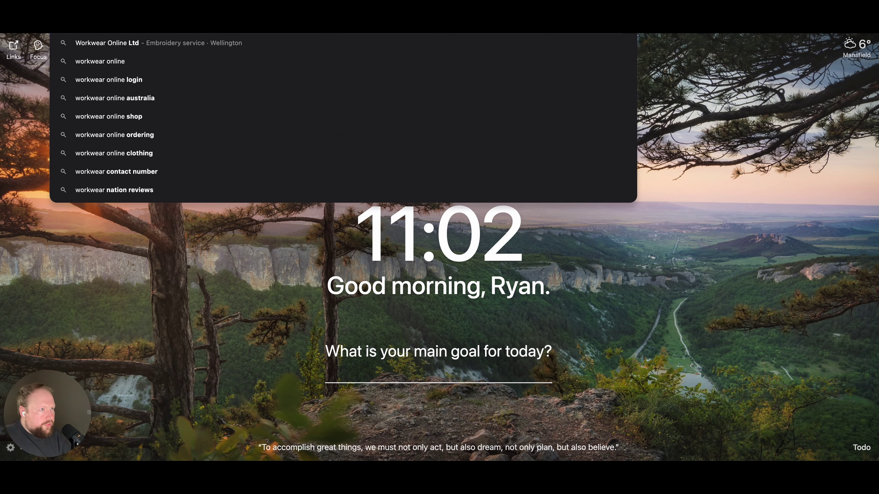
{"action": "key", "text": "Return"}
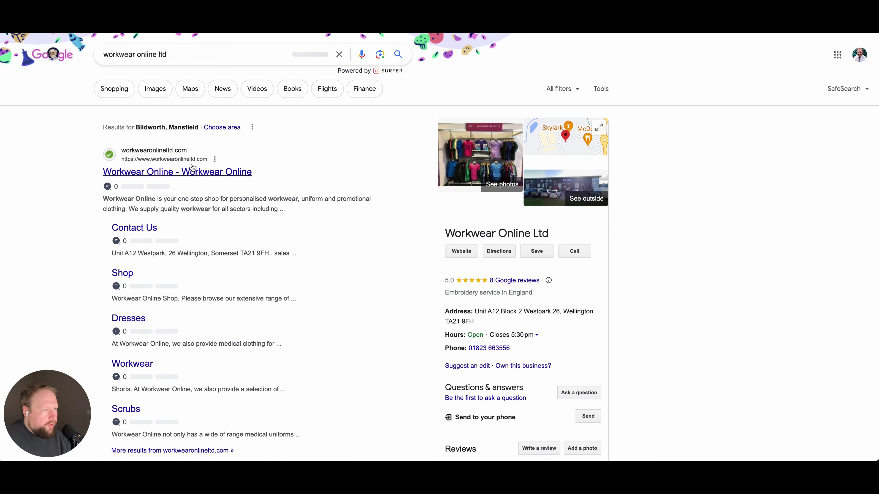
{"action": "left_click", "coordinate": [177, 172]}
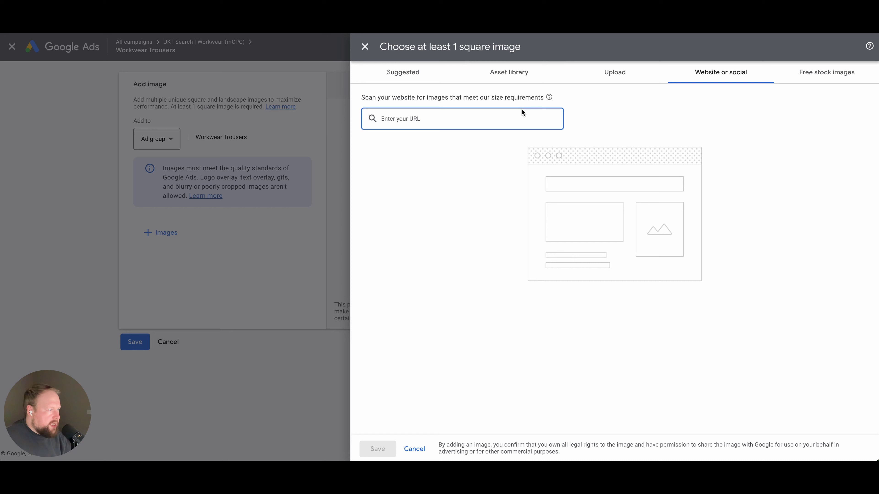
{"action": "type", "text": "https://www.workwearonlineltd.com/"}
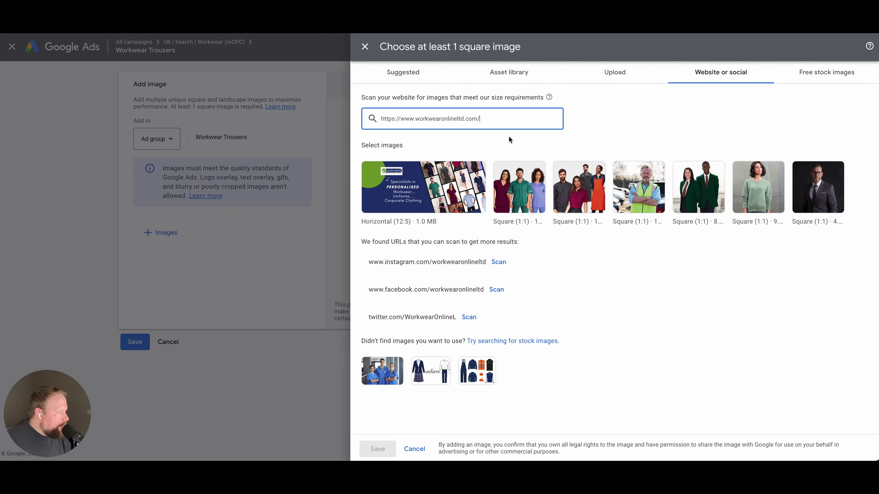
Select the first five square images found on the website, leaving out the horizontal banner and the man in the dark suit
{"action": "left_click", "coordinate": [503, 172]}
{"action": "left_click", "coordinate": [561, 173]}
{"action": "left_click", "coordinate": [622, 173]}
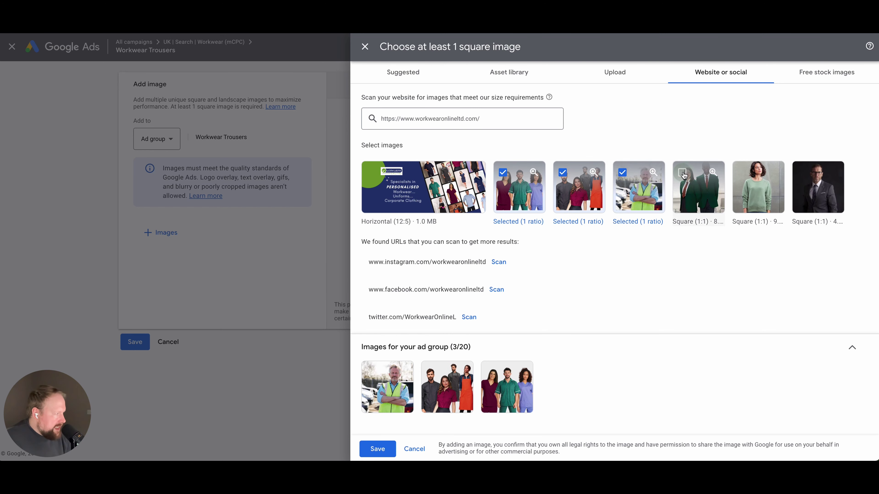
{"action": "left_click", "coordinate": [683, 173]}
{"action": "left_click", "coordinate": [741, 172]}
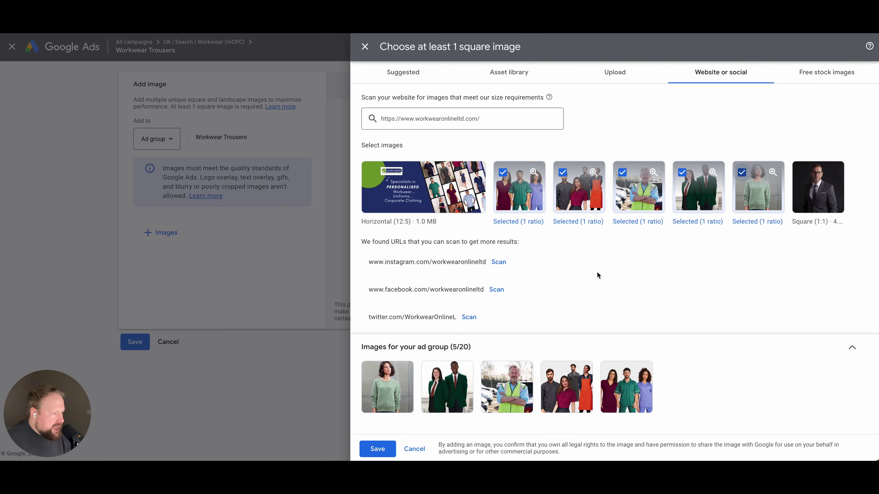
{"action": "scroll", "coordinate": [518, 287], "scroll_direction": "down", "scroll_amount": 2}
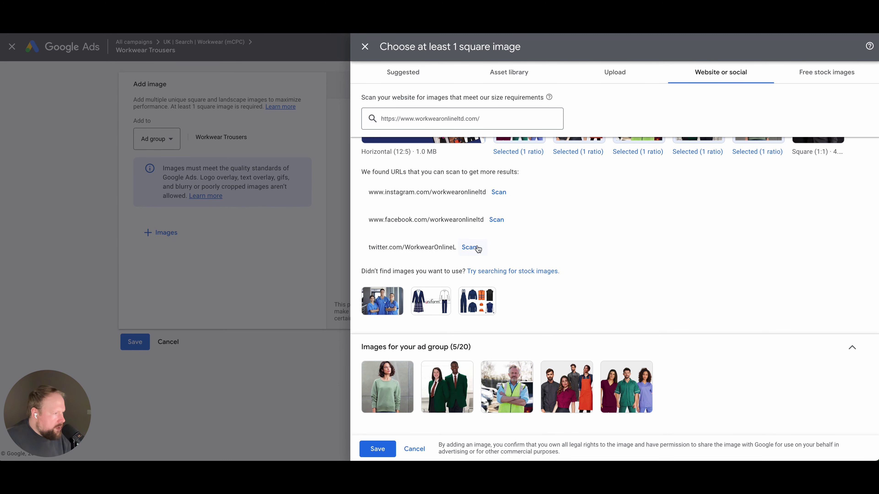
{"action": "left_click", "coordinate": [497, 221]}
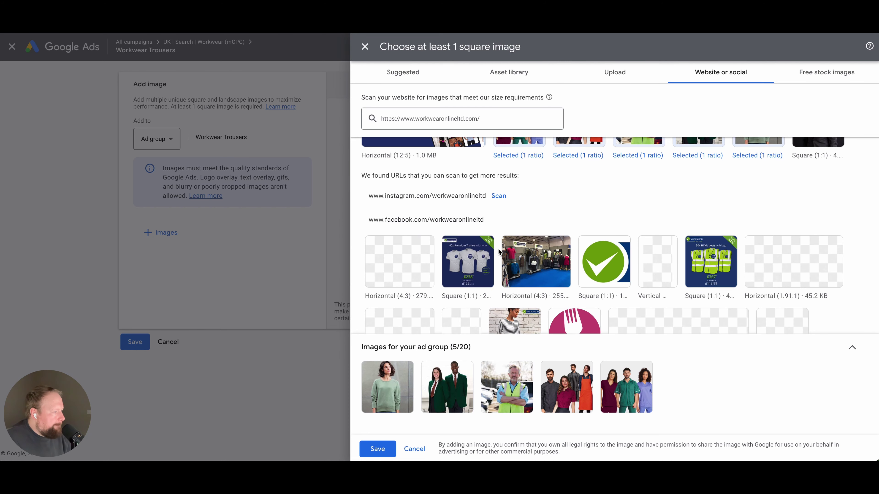
{"action": "scroll", "coordinate": [498, 253], "scroll_direction": "down", "scroll_amount": 2}
{"action": "scroll", "coordinate": [499, 253], "scroll_direction": "down", "scroll_amount": 4}
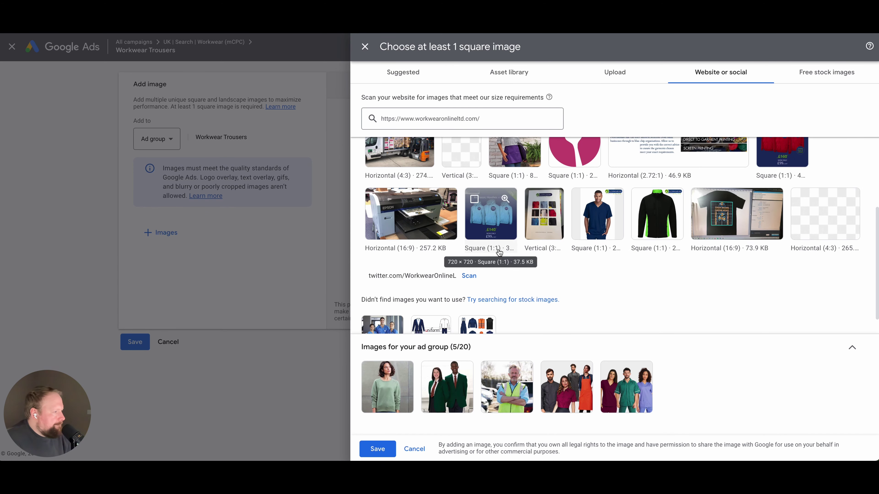
{"action": "scroll", "coordinate": [499, 252], "scroll_direction": "up", "scroll_amount": 2}
{"action": "scroll", "coordinate": [498, 253], "scroll_direction": "up", "scroll_amount": 3}
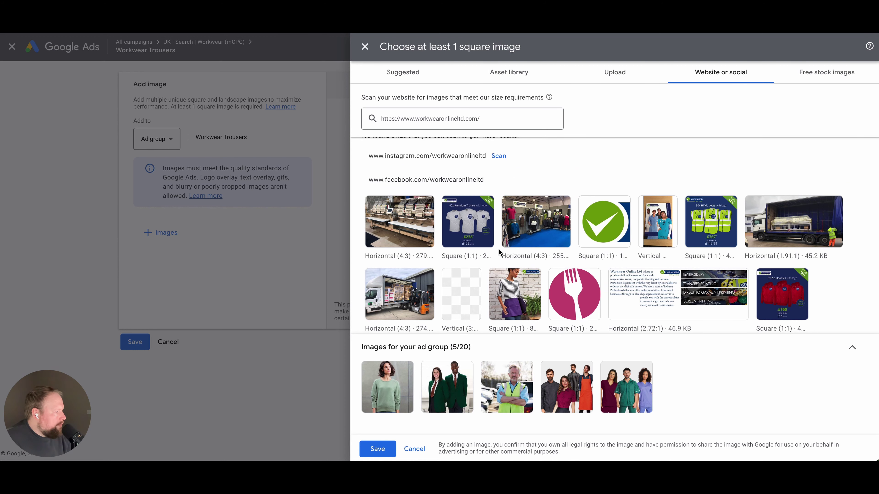
{"action": "scroll", "coordinate": [658, 207], "scroll_direction": "down", "scroll_amount": 3}
{"action": "scroll", "coordinate": [571, 229], "scroll_direction": "down", "scroll_amount": 2}
{"action": "scroll", "coordinate": [558, 232], "scroll_direction": "up", "scroll_amount": 2}
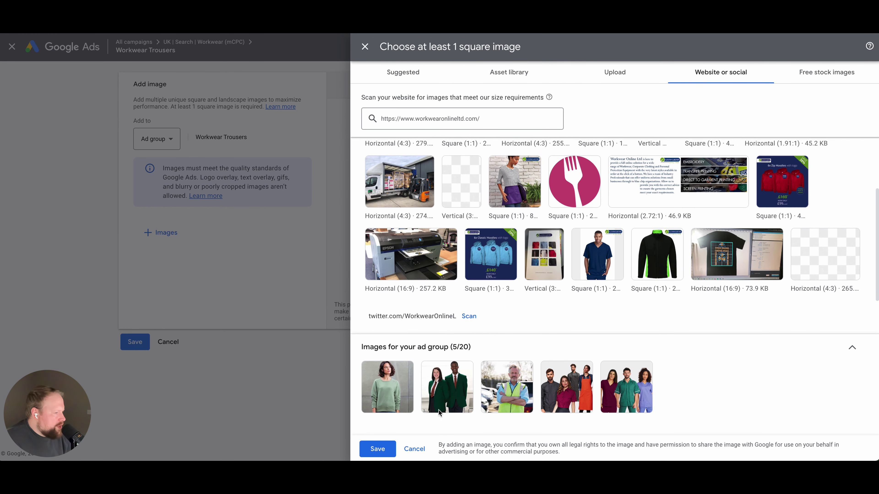
Save the image selection and set the image asset to be added at Campaign level
{"action": "left_click", "coordinate": [375, 450]}
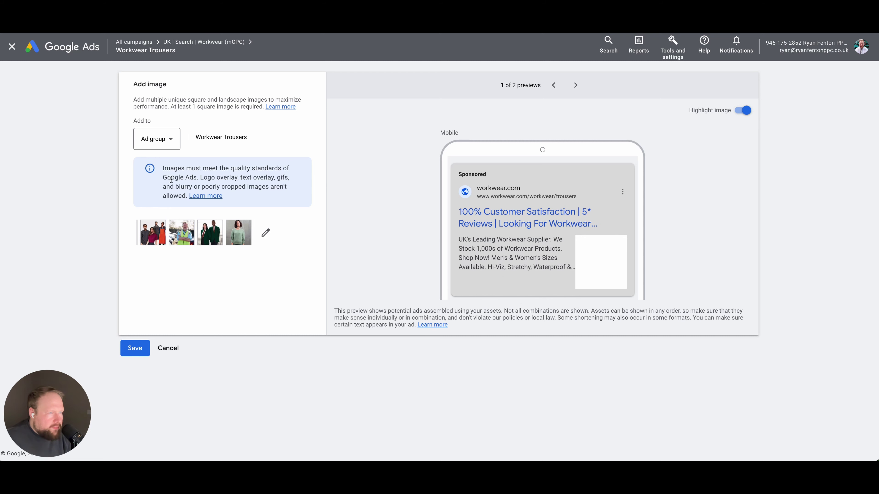
{"action": "left_click", "coordinate": [157, 139]}
{"action": "left_click", "coordinate": [163, 150]}
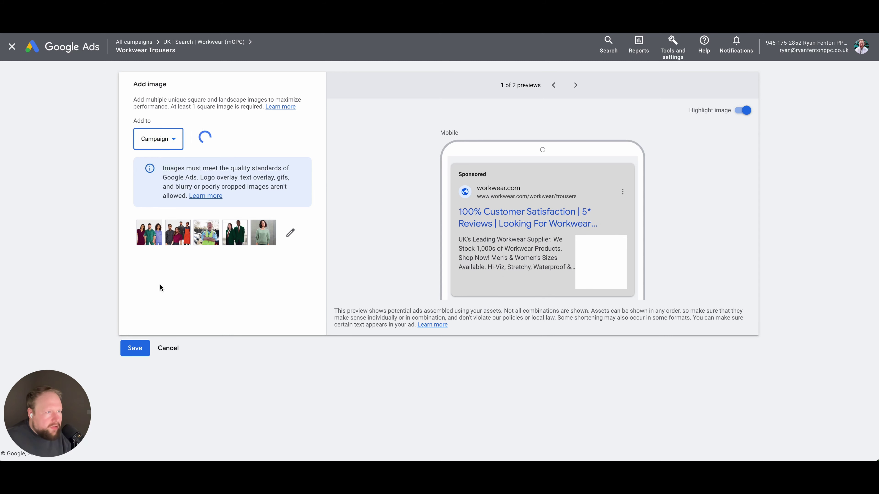
Save the campaign's image assets and add the business name "Workwear Online" as a campaign-level asset
{"action": "left_click", "coordinate": [135, 348]}
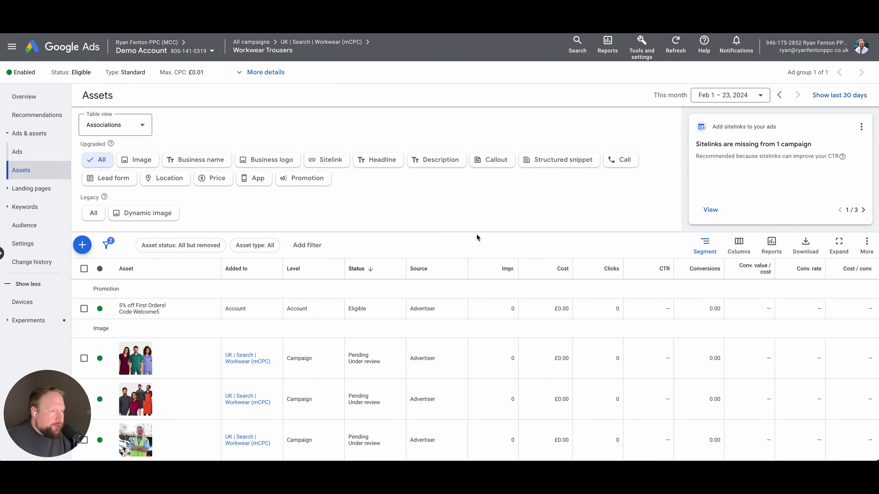
{"action": "left_click", "coordinate": [219, 161]}
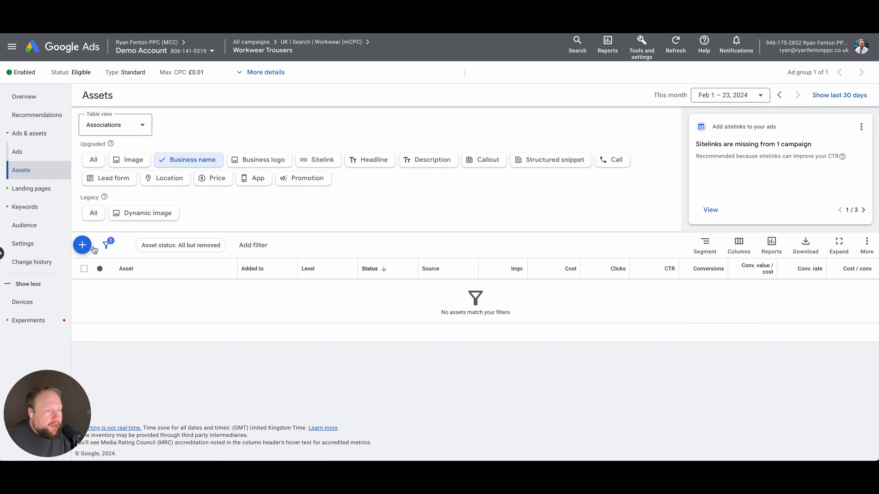
{"action": "left_click", "coordinate": [83, 245]}
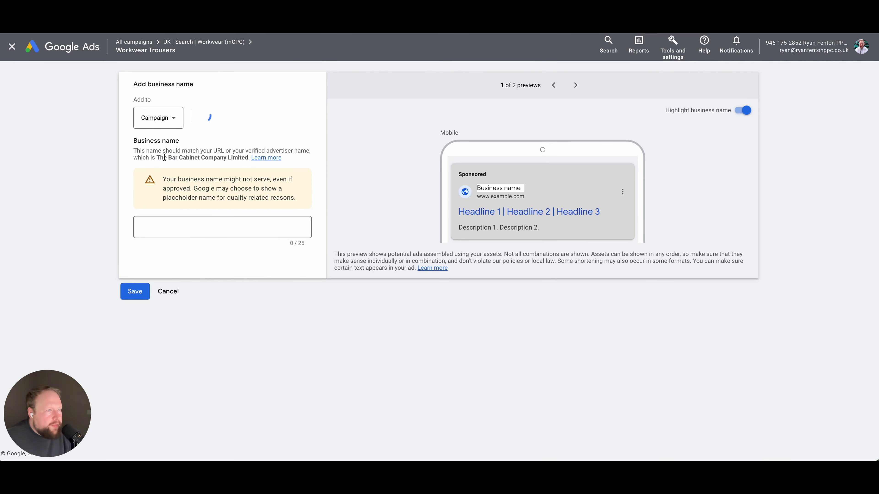
{"action": "left_click", "coordinate": [186, 221]}
{"action": "type", "text": "Workwear Online"}
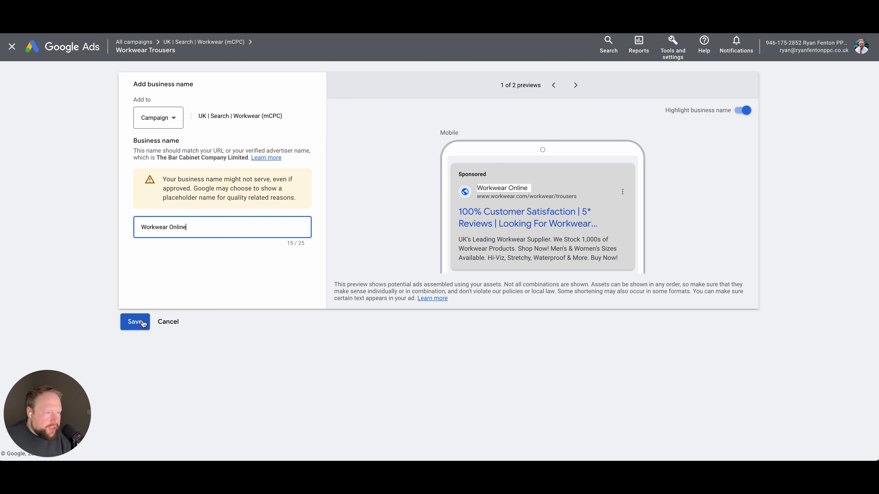
{"action": "left_click", "coordinate": [142, 322]}
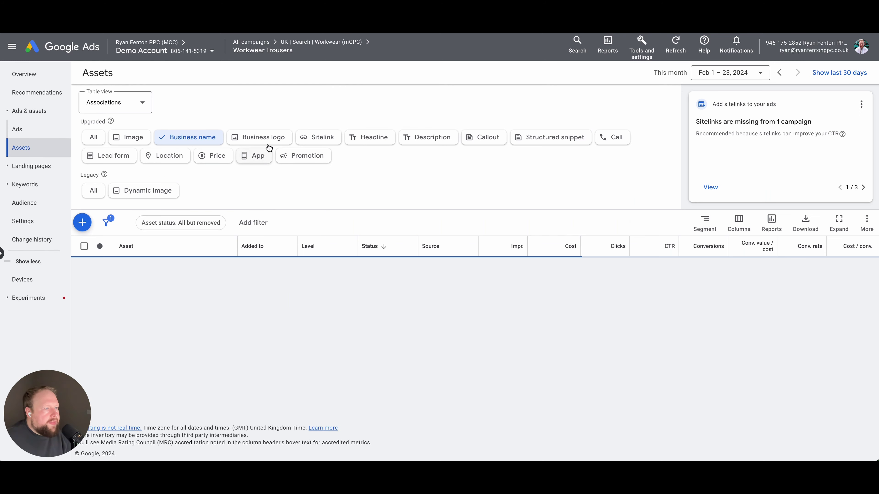
{"action": "left_click", "coordinate": [266, 143]}
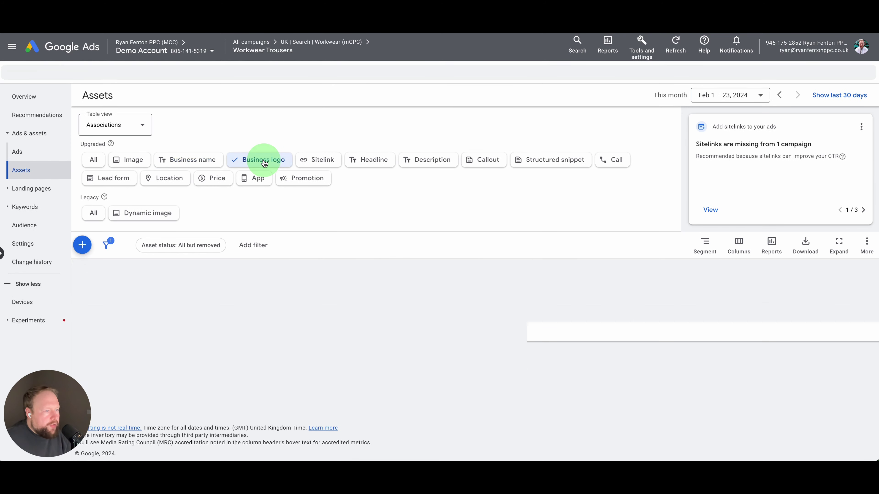
{"action": "left_click", "coordinate": [83, 244]}
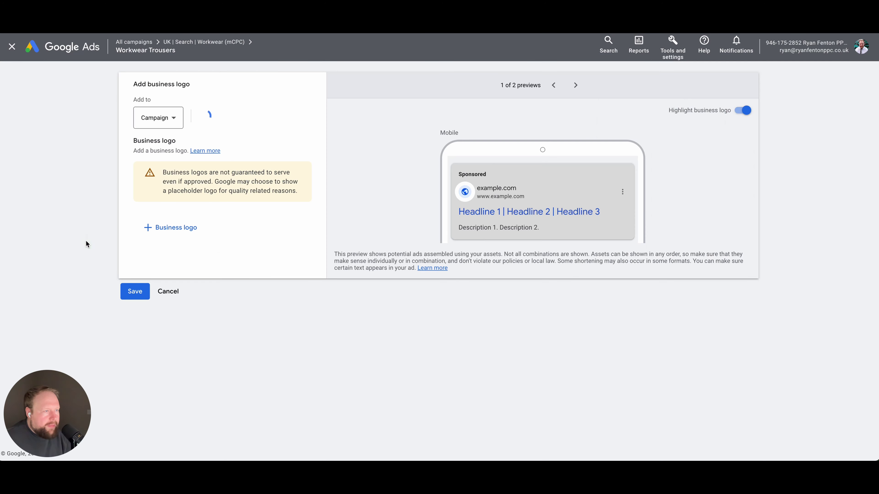
{"action": "left_click", "coordinate": [197, 238]}
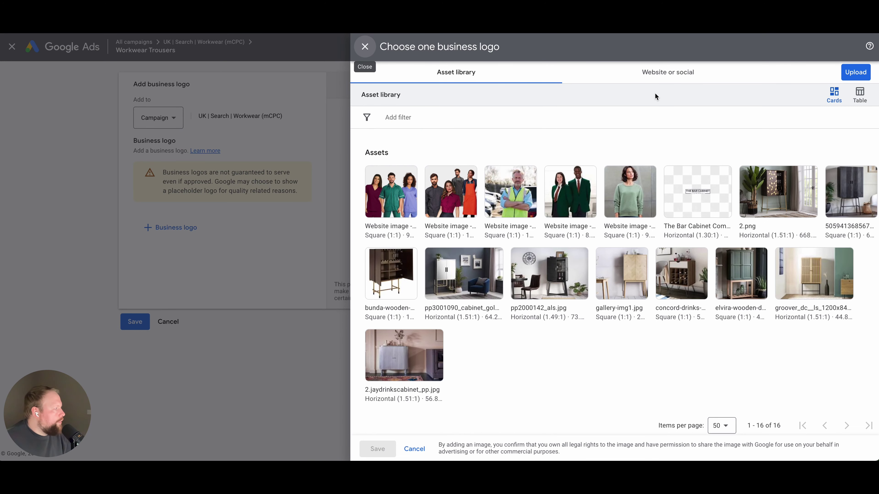
{"action": "left_click", "coordinate": [649, 73]}
{"action": "left_click", "coordinate": [479, 120]}
{"action": "type", "text": "https://www.workwearonlineltd.com/"}
{"action": "key", "text": "Return"}
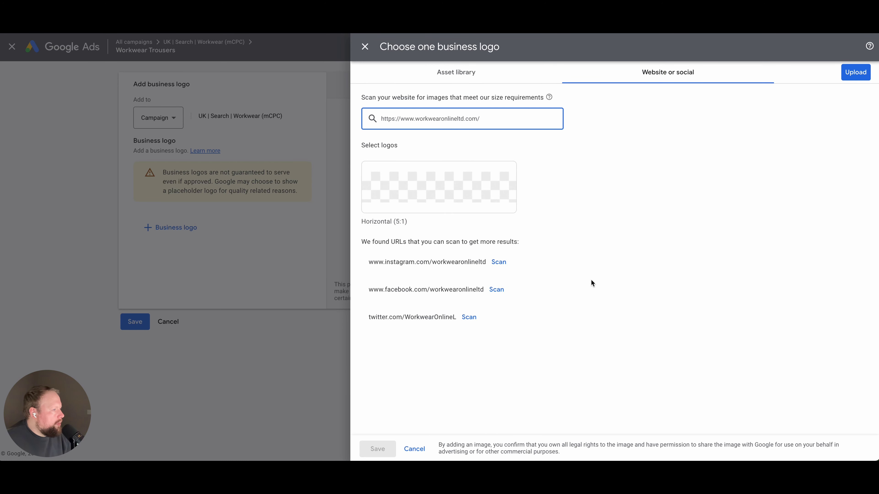
Scan the suggested Facebook page, choose its square green checkmark image as the business logo, and save the asset
{"action": "left_click", "coordinate": [496, 290]}
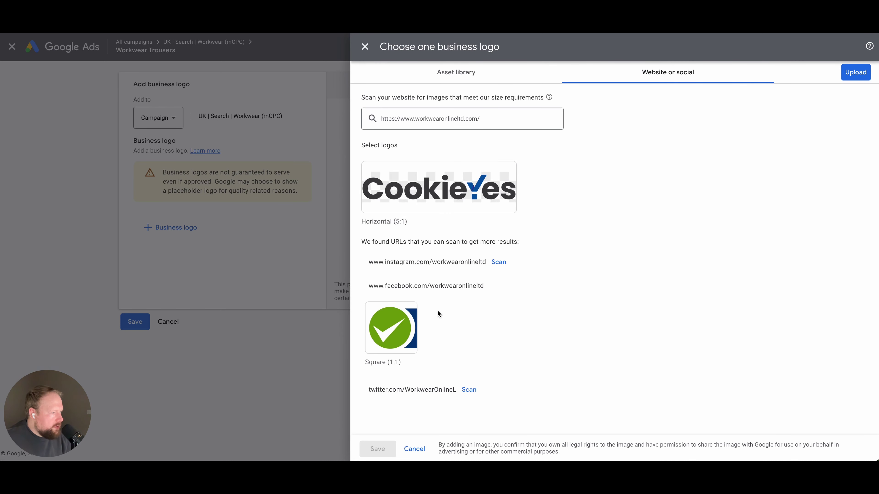
{"action": "left_click", "coordinate": [375, 314]}
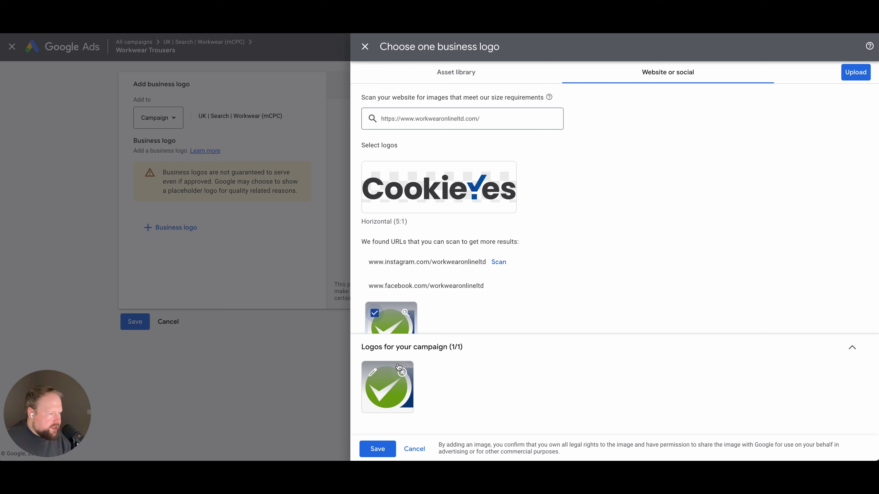
{"action": "left_click", "coordinate": [362, 454]}
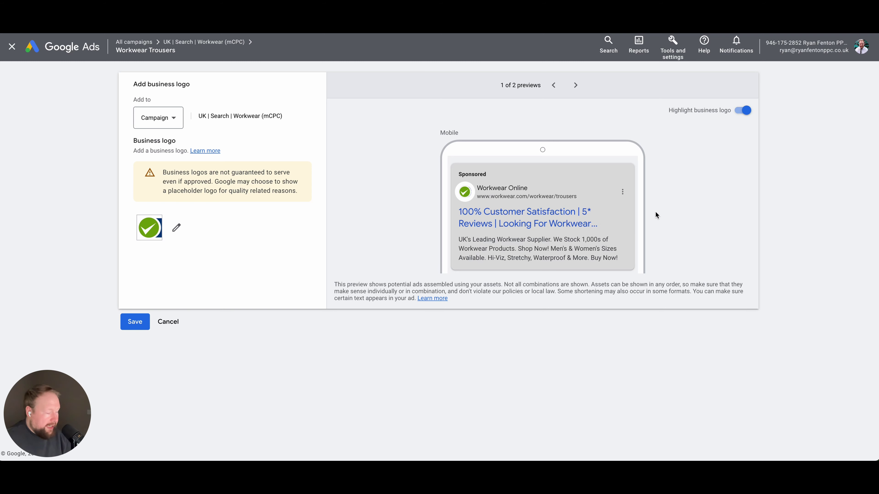
{"action": "left_click", "coordinate": [130, 318]}
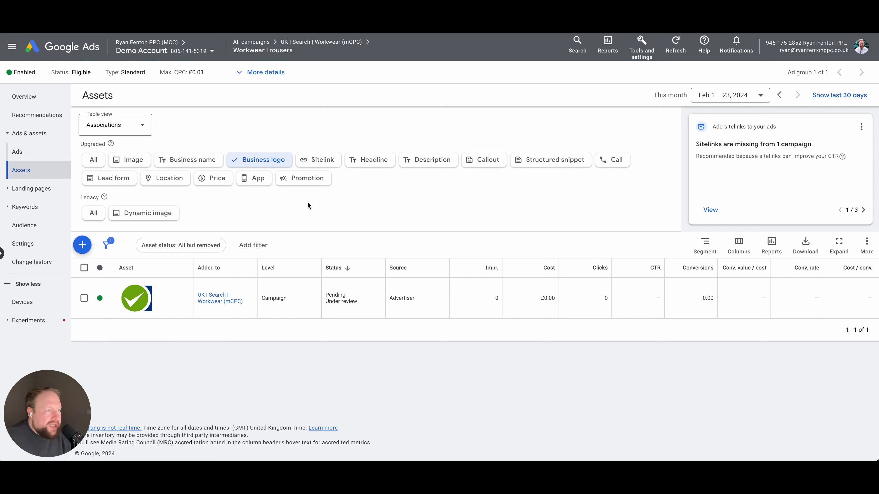
Start a new sitelink asset and set it to be added at campaign level
{"action": "left_click", "coordinate": [333, 158]}
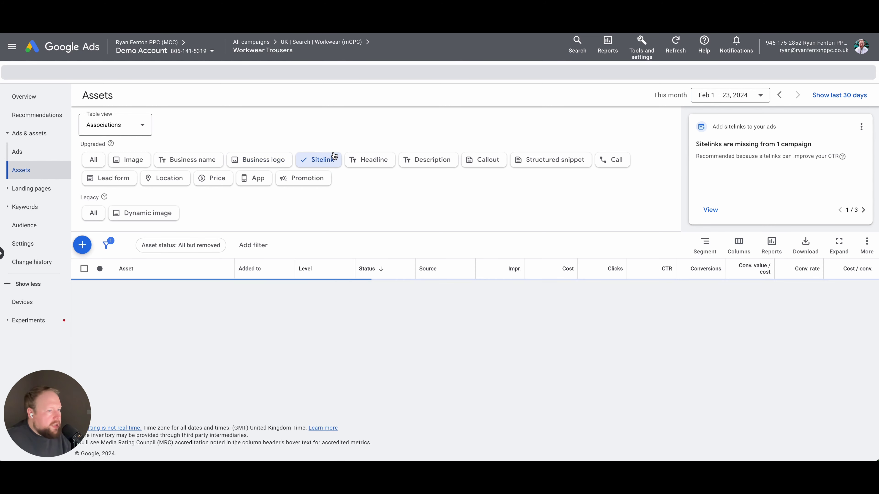
{"action": "left_click", "coordinate": [82, 245]}
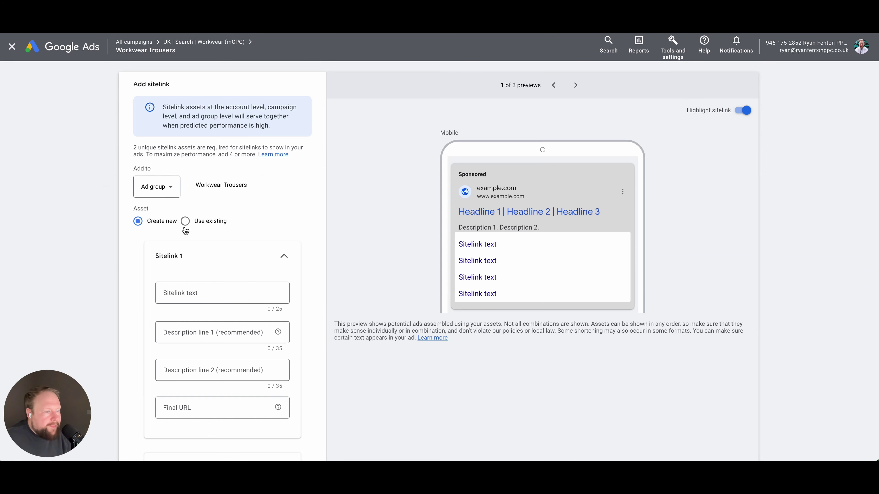
{"action": "scroll", "coordinate": [232, 274], "scroll_direction": "down", "scroll_amount": 2}
{"action": "left_click", "coordinate": [164, 116]}
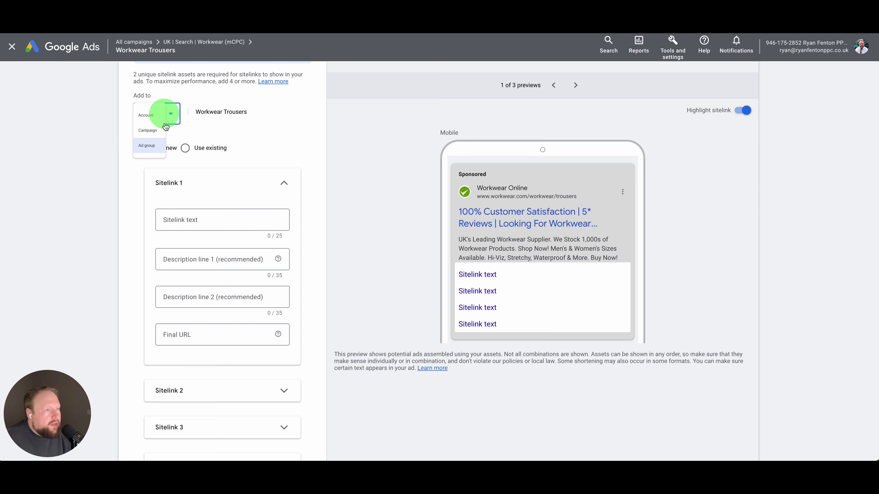
{"action": "left_click", "coordinate": [164, 134]}
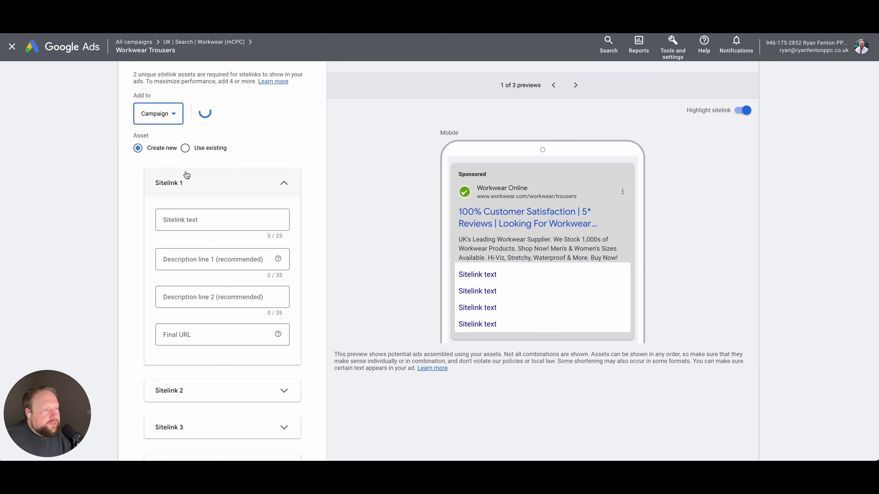
{"action": "scroll", "coordinate": [302, 226], "scroll_direction": "down", "scroll_amount": 2}
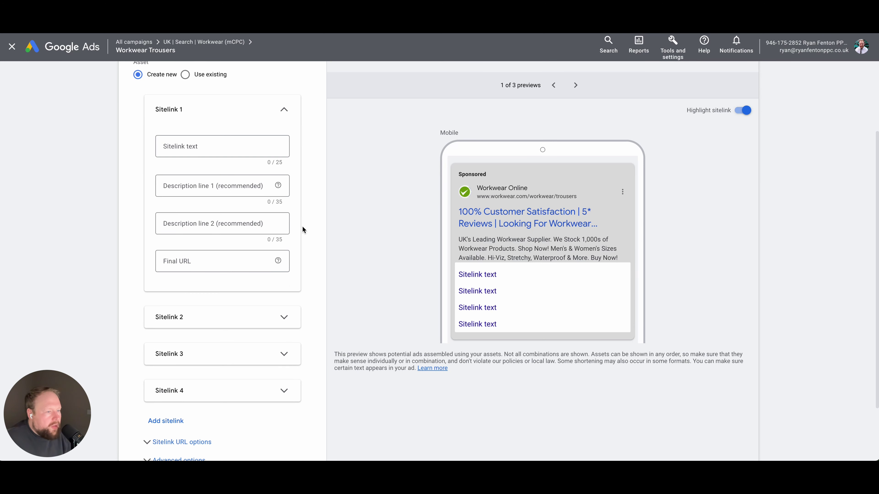
{"action": "left_click", "coordinate": [204, 262]}
{"action": "type", "text": "https://www.workwearonlineltd.com/"}
{"action": "type", "text": "work"}
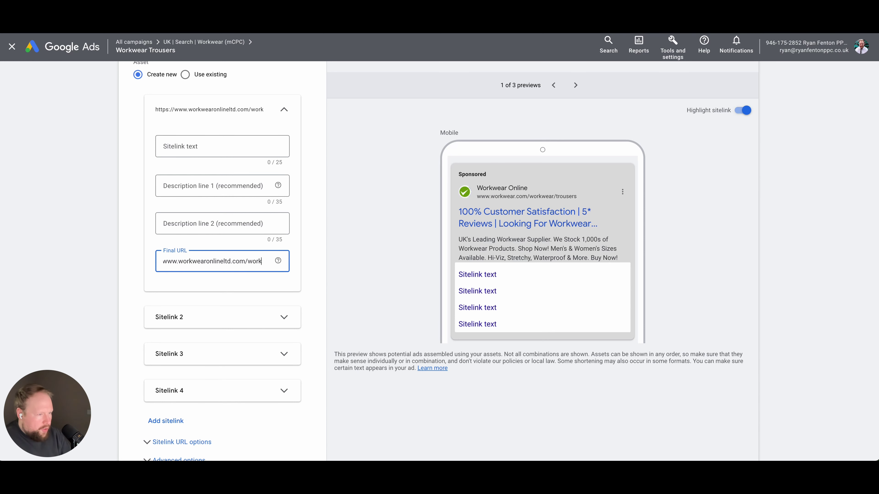
{"action": "type", "text": "wear"}
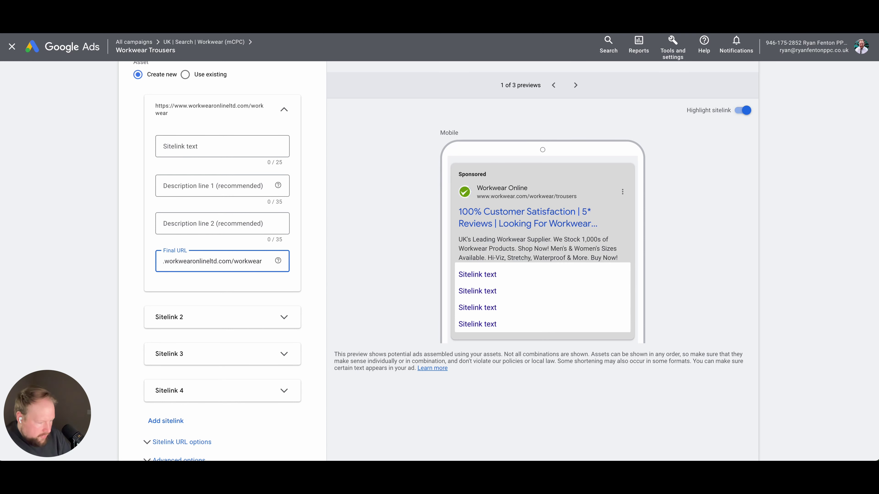
Set the first sitelink's text to "Shop Our Workwear Range"
{"action": "left_click", "coordinate": [185, 148]}
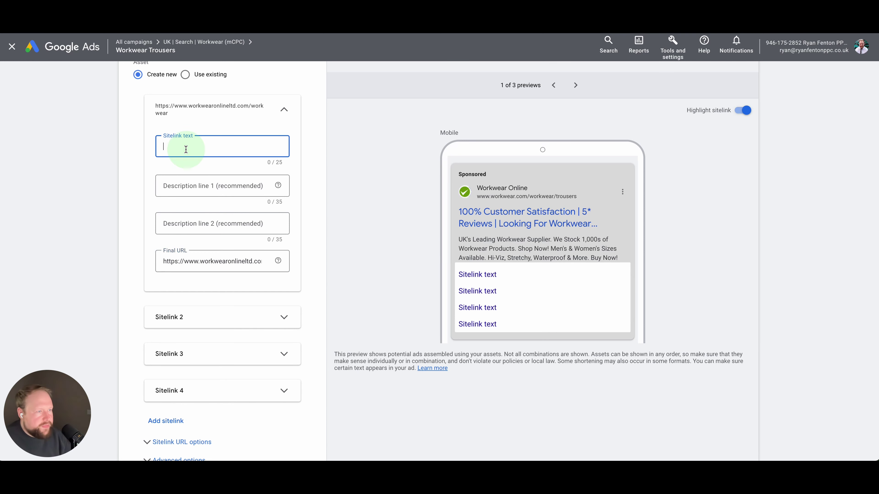
{"action": "type", "text": "Shop oUR"}
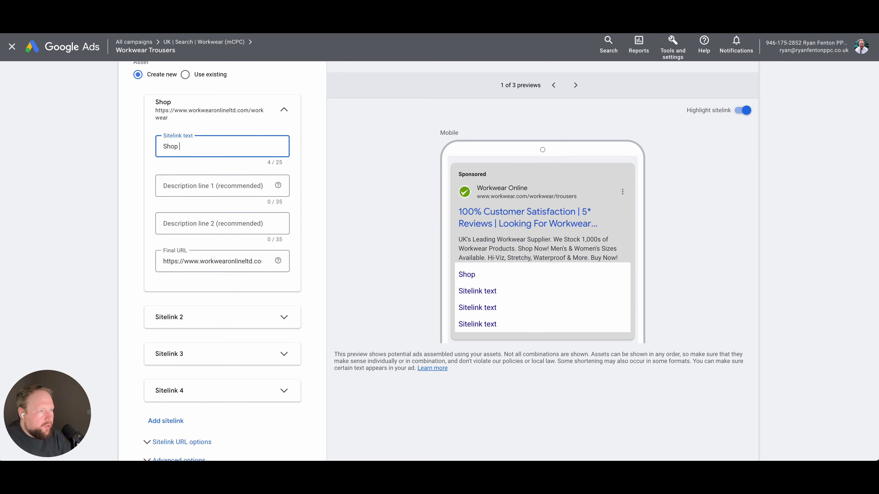
{"action": "key", "text": "BackSpace"}
{"action": "key", "text": "BackSpace"}
{"action": "type", "text": "U"}
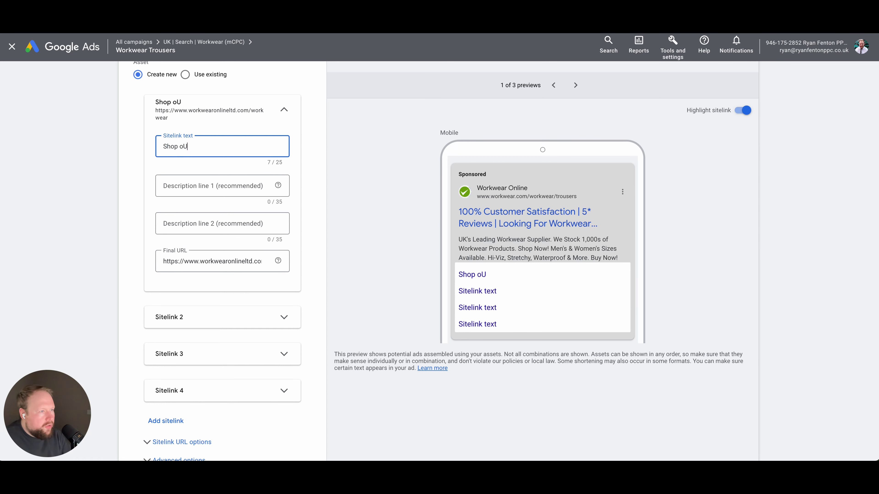
{"action": "type", "text": "R"}
{"action": "key", "text": "BackSpace"}
{"action": "key", "text": "BackSpace"}
{"action": "key", "text": "BackSpace"}
{"action": "type", "text": "Our Workwea"}
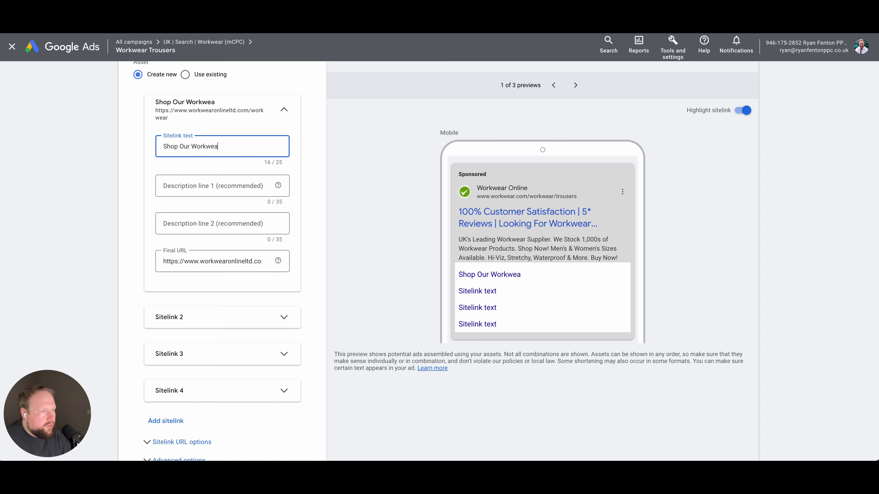
{"action": "type", "text": "r Range"}
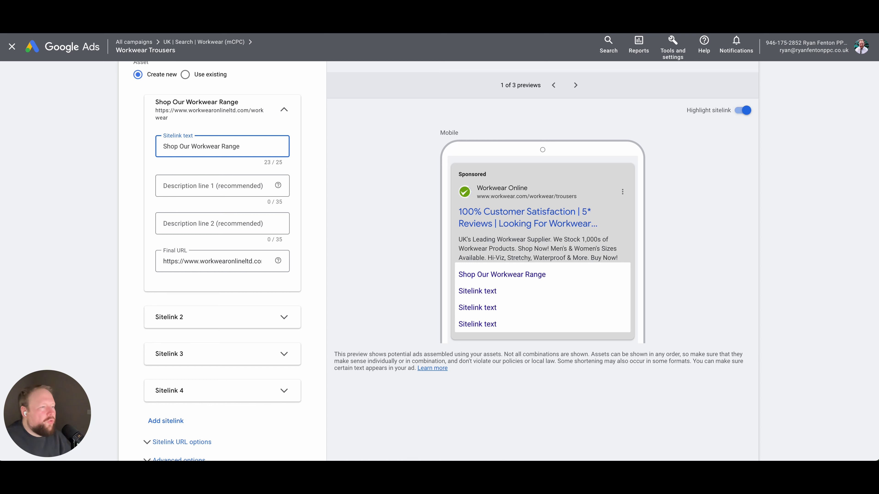
{"action": "left_click", "coordinate": [379, 155]}
Fill in the first sitelink's description lines with "High-Quality Products" and "Shop Online Today"
{"action": "scroll", "coordinate": [363, 160], "scroll_direction": "down", "scroll_amount": 3}
{"action": "scroll", "coordinate": [242, 228], "scroll_direction": "down", "scroll_amount": 1}
{"action": "left_click", "coordinate": [203, 102]}
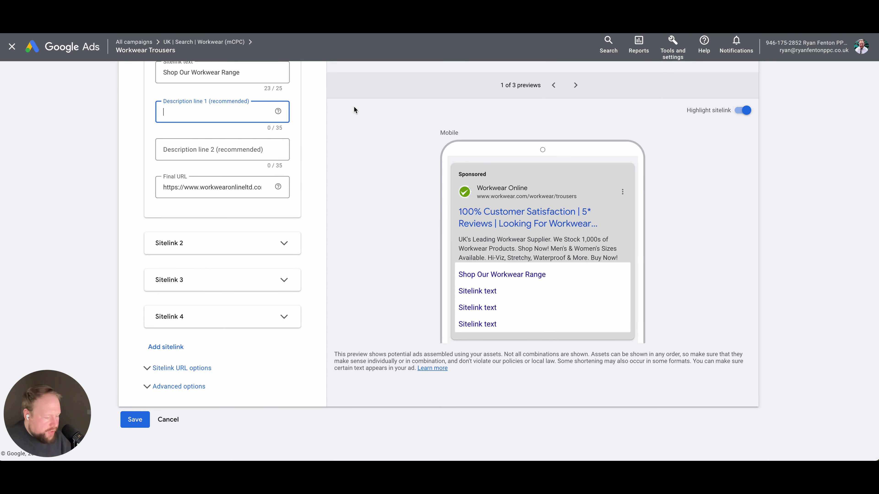
{"action": "type", "text": "High-Q"}
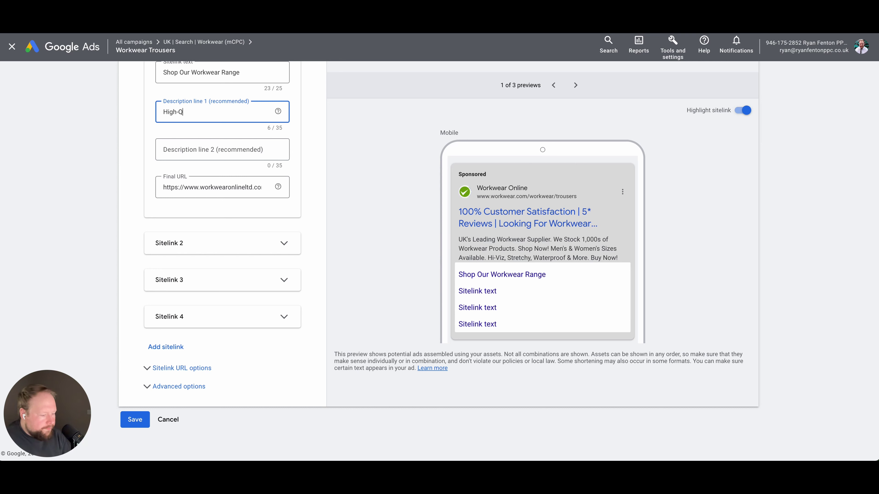
{"action": "type", "text": "ialuality Products"}
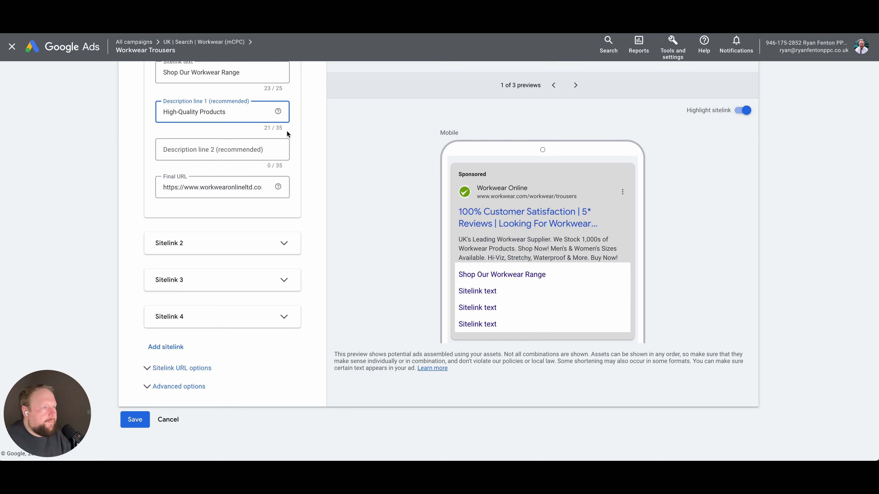
{"action": "left_click", "coordinate": [260, 148]}
{"action": "type", "text": "Shop Online Today"}
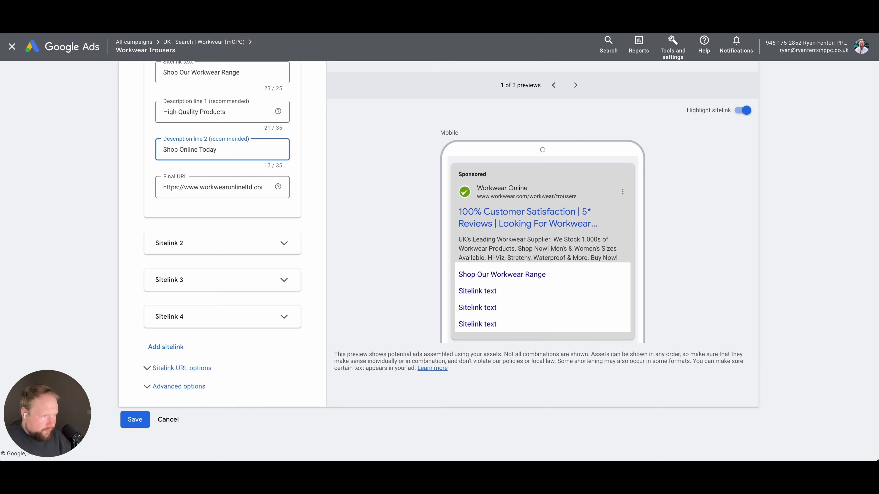
{"action": "left_click", "coordinate": [284, 243]}
{"action": "left_click", "coordinate": [229, 284]}
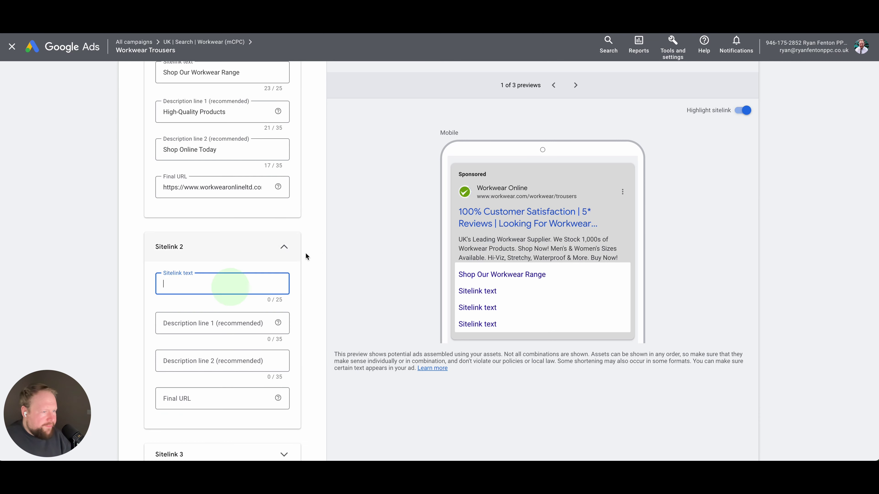
{"action": "scroll", "coordinate": [318, 250], "scroll_direction": "down", "scroll_amount": 3}
{"action": "left_click", "coordinate": [210, 294]}
{"action": "type", "text": "https://www.workwearonlineltd.com/"}
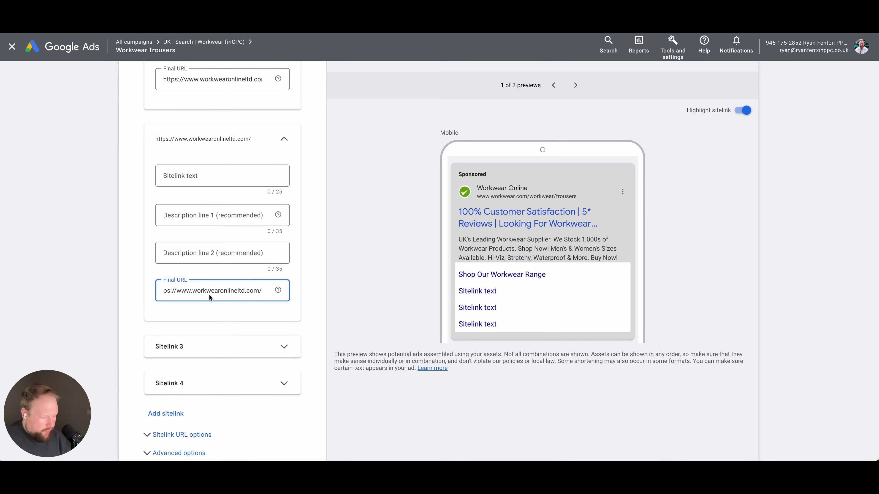
{"action": "type", "text": "workwe"}
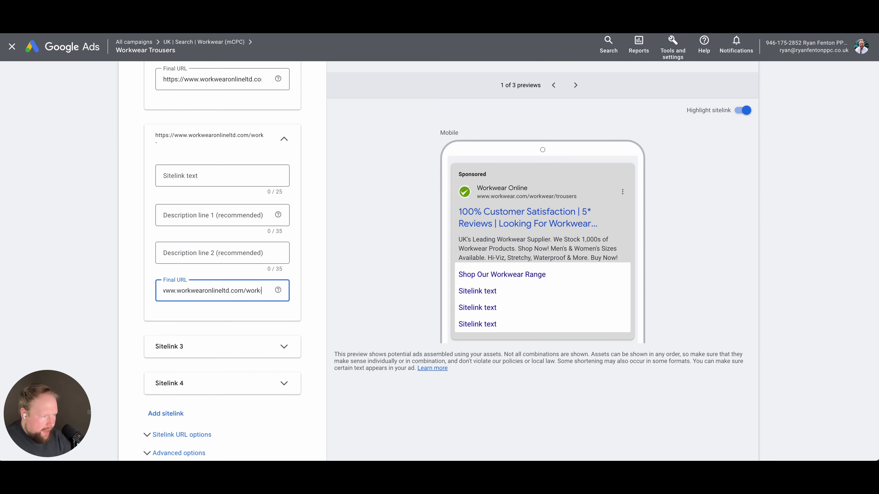
{"action": "type", "text": "ar-"}
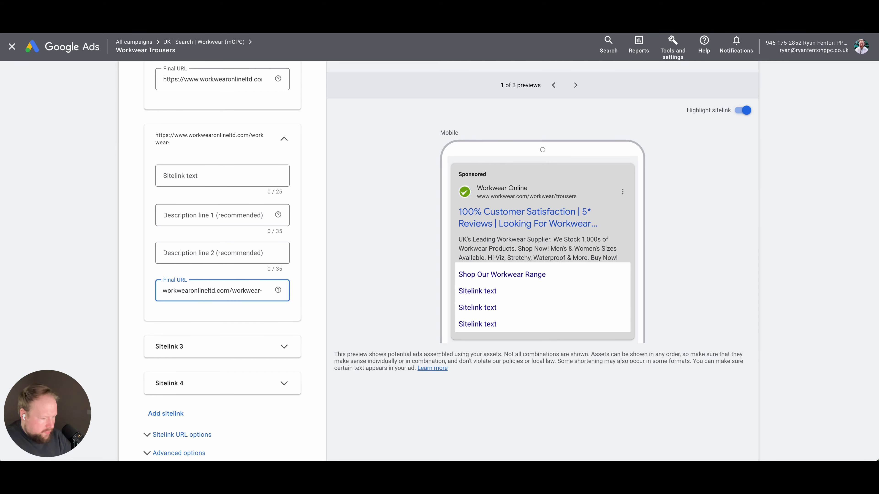
{"action": "type", "text": "shirts"}
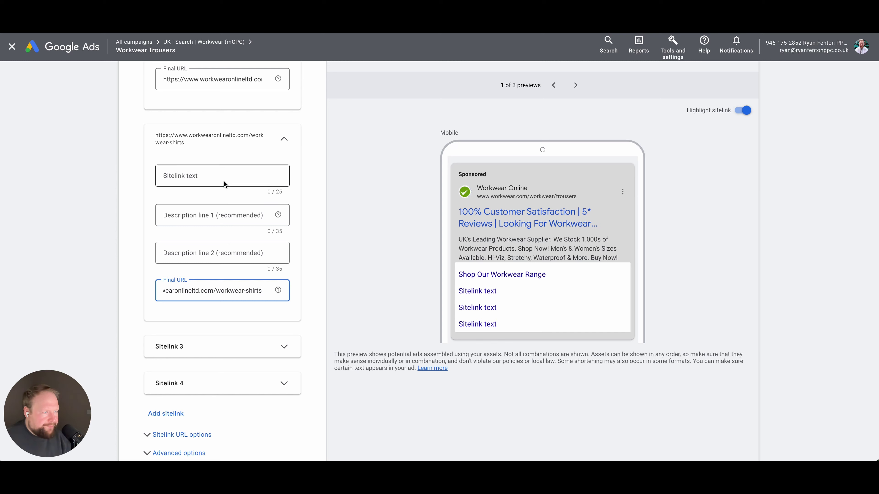
Set the second sitelink's text to "Workwear Shirts"
{"action": "left_click", "coordinate": [224, 181]}
{"action": "type", "text": "Workwear"}
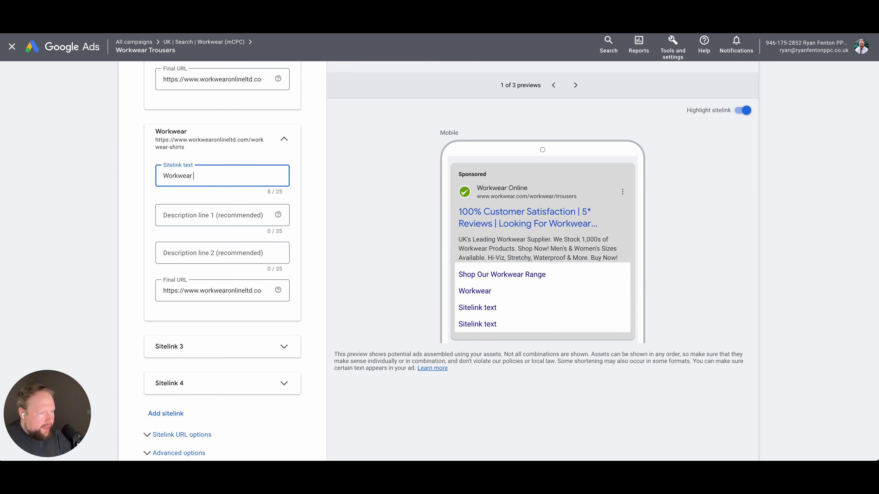
{"action": "type", "text": " Shirts"}
{"action": "scroll", "coordinate": [226, 176], "scroll_direction": "up", "scroll_amount": 5}
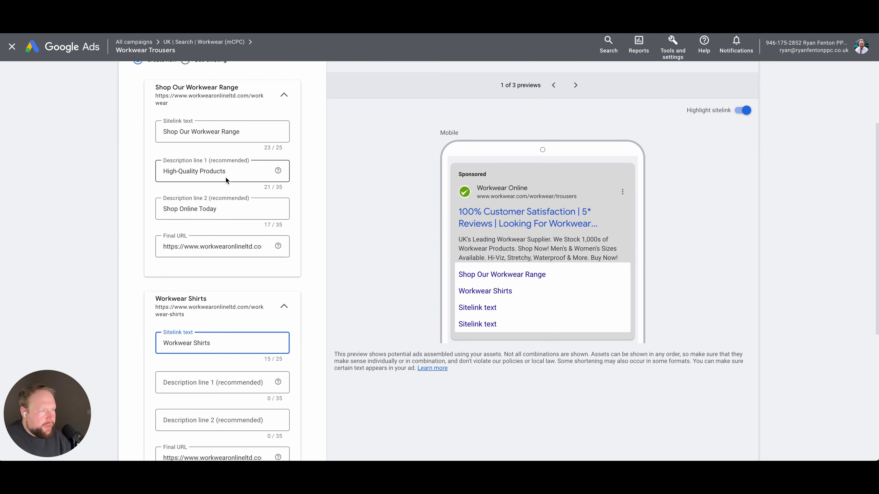
{"action": "left_click", "coordinate": [193, 133]}
{"action": "left_click_drag", "start_coordinate": [193, 133], "coordinate": [155, 136]}
{"action": "left_click", "coordinate": [404, 222]}
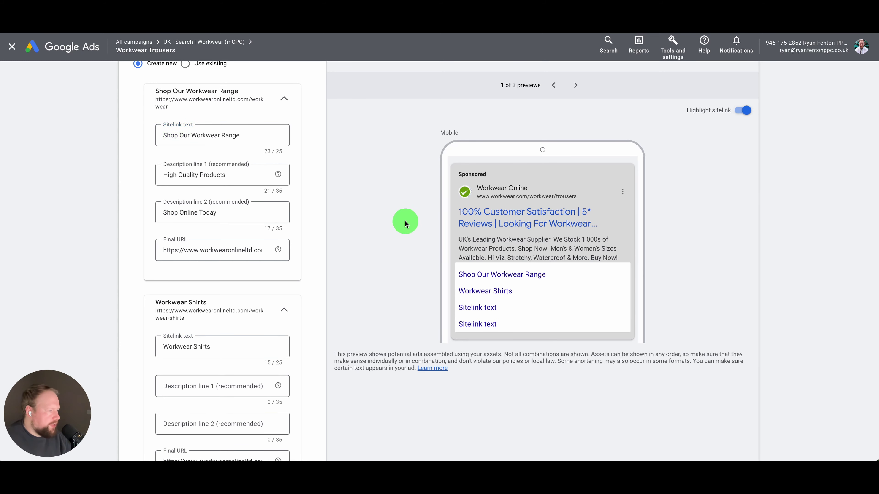
Fill in the Workwear Shirts sitelink's first description line with "Wide Range of Shirts"
{"action": "scroll", "coordinate": [283, 316], "scroll_direction": "down", "scroll_amount": 4}
{"action": "scroll", "coordinate": [214, 258], "scroll_direction": "down", "scroll_amount": 3}
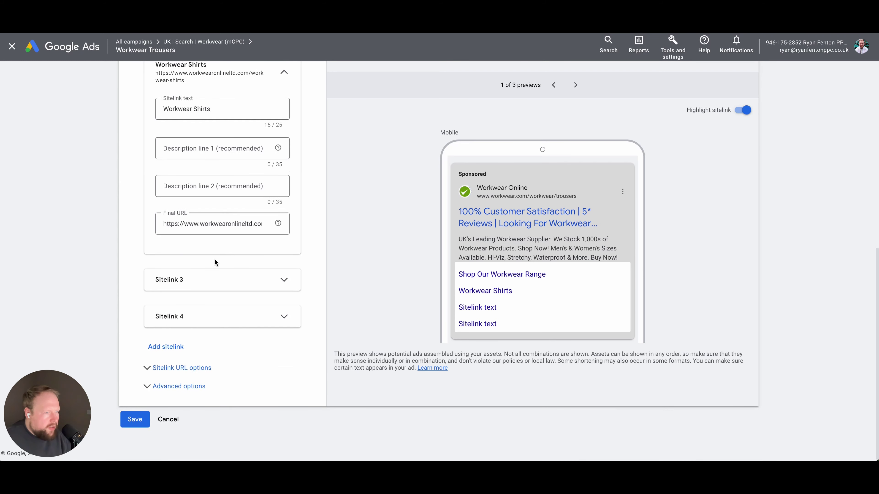
{"action": "left_click", "coordinate": [201, 148]}
{"action": "scroll", "coordinate": [201, 147], "scroll_direction": "up", "scroll_amount": 1}
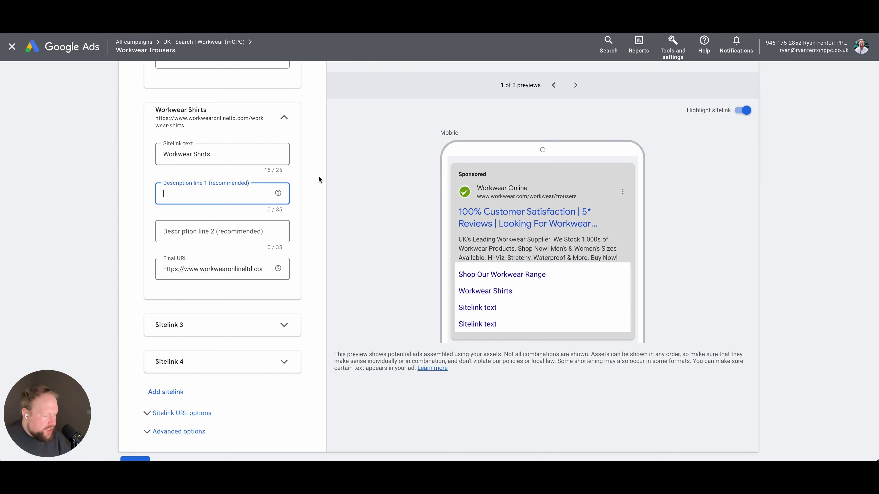
{"action": "key", "text": "Caps_Lock"}
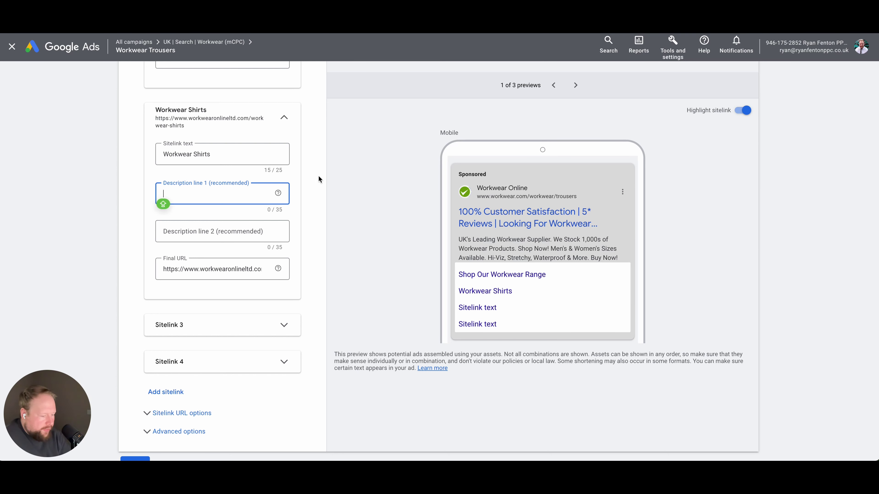
{"action": "type", "text": "Wi"}
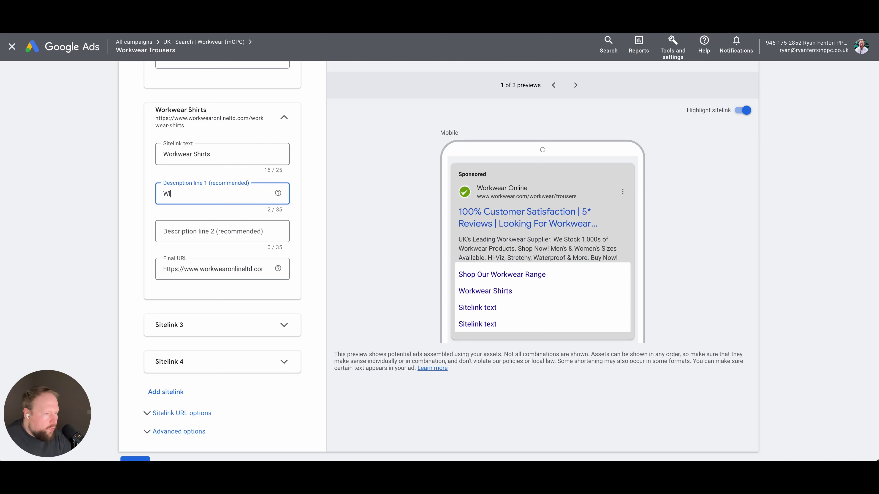
{"action": "type", "text": "de Range of Shirts"}
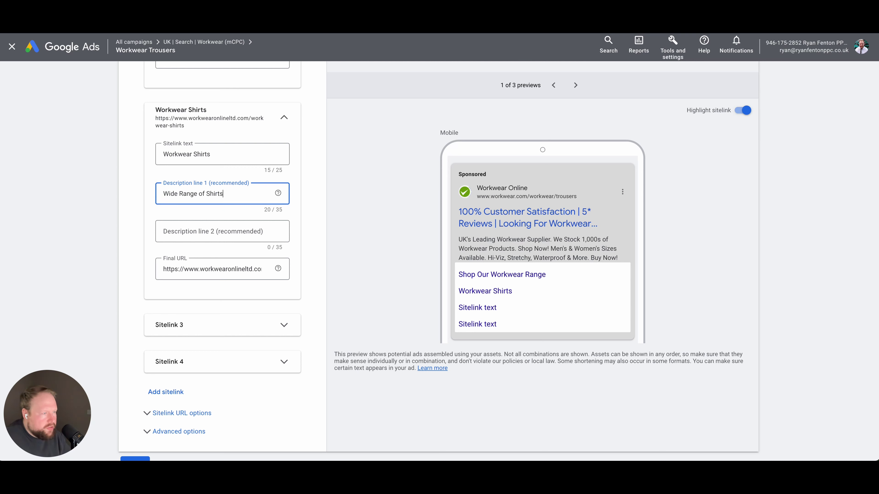
Fill in the Workwear Shirts sitelink's second description line with "Browse Online Today"
{"action": "left_click", "coordinate": [206, 234]}
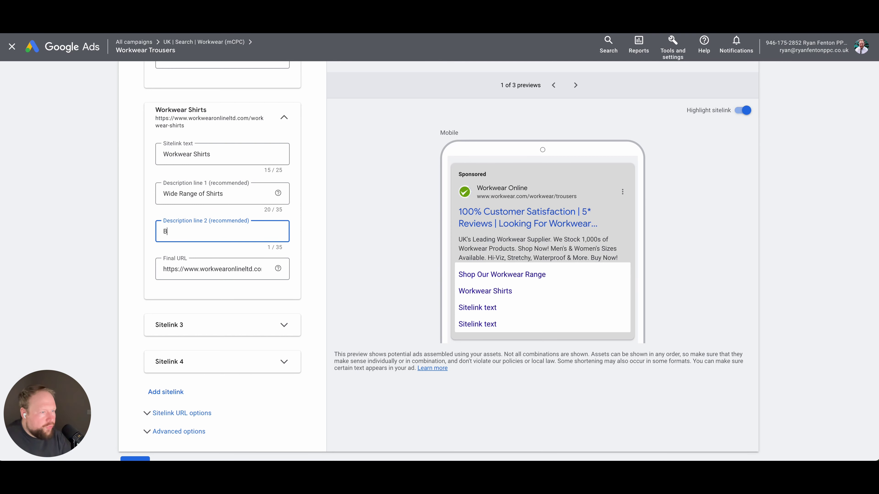
{"action": "type", "text": "Browse"}
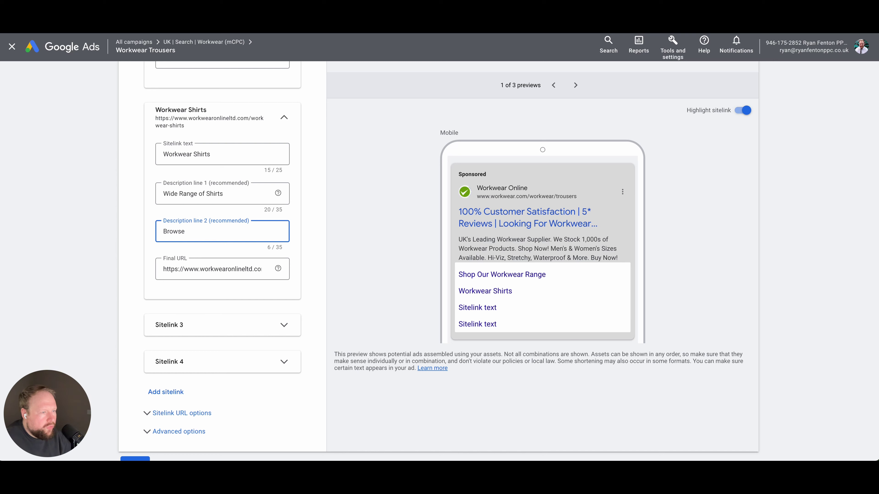
{"action": "type", "text": " Pn"}
{"action": "key", "text": "BackSpace"}
{"action": "key", "text": "BackSpace"}
{"action": "type", "text": "Onl"}
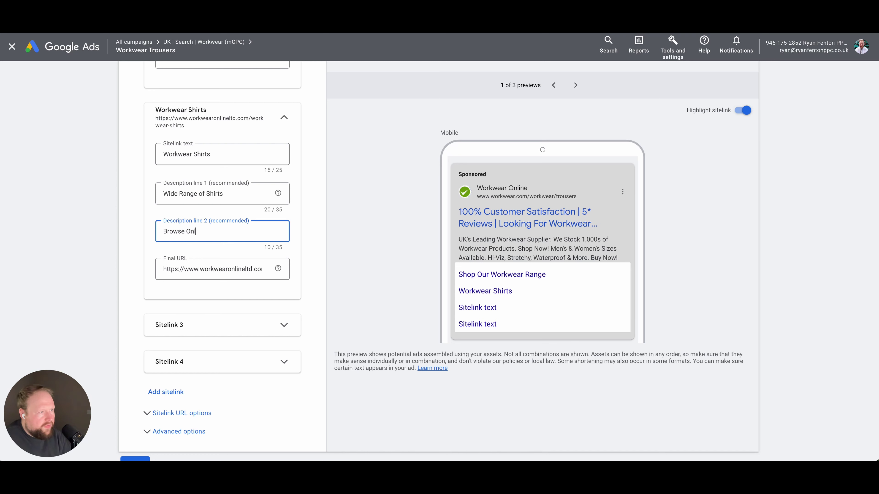
{"action": "type", "text": "ine T"}
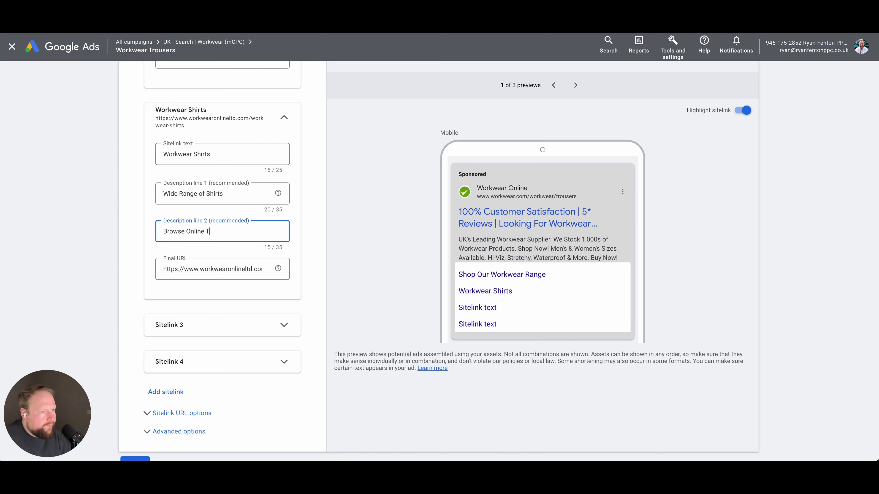
{"action": "type", "text": "oday"}
{"action": "left_click", "coordinate": [405, 187]}
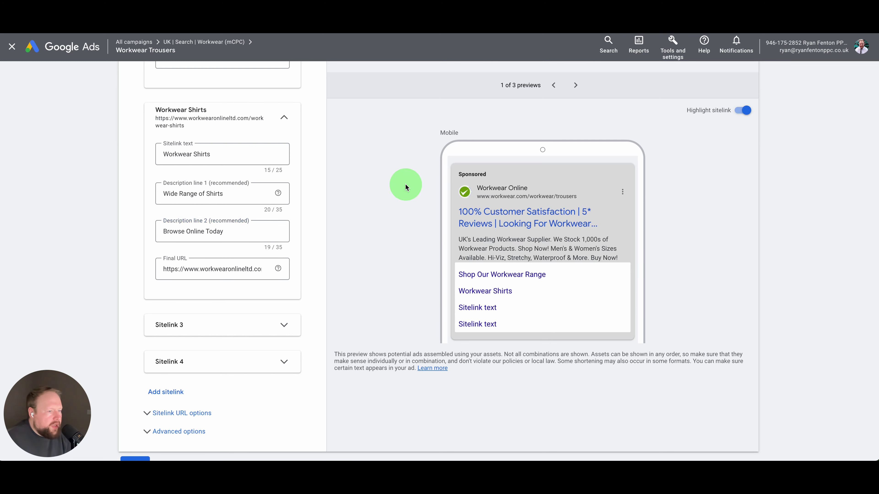
Expand the third and fourth sitelinks, leave them empty, and save the sitelink assets
{"action": "left_click", "coordinate": [271, 322]}
{"action": "scroll", "coordinate": [342, 285], "scroll_direction": "down", "scroll_amount": 1}
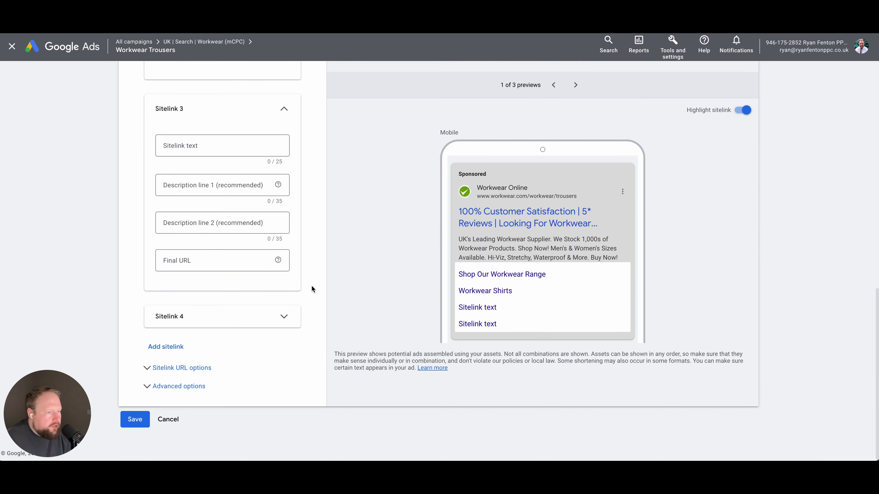
{"action": "left_click", "coordinate": [253, 311]}
{"action": "left_click", "coordinate": [359, 276]}
{"action": "scroll", "coordinate": [359, 276], "scroll_direction": "down", "scroll_amount": 4}
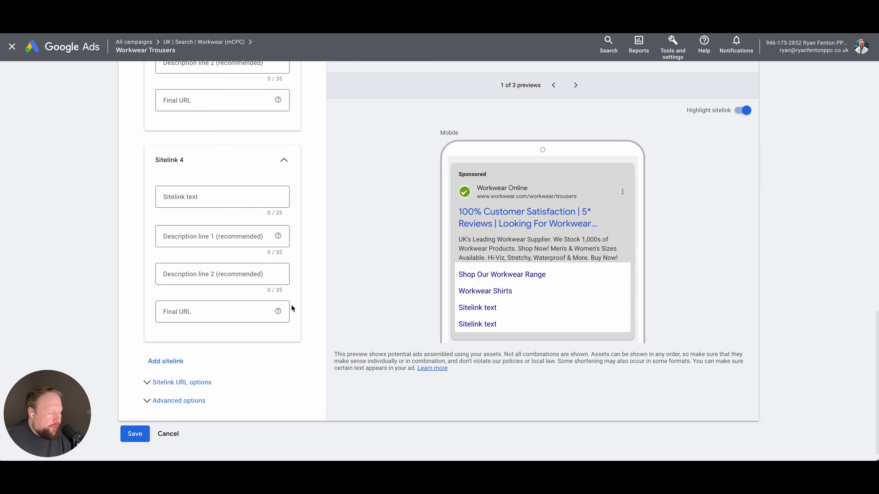
{"action": "left_click", "coordinate": [135, 433]}
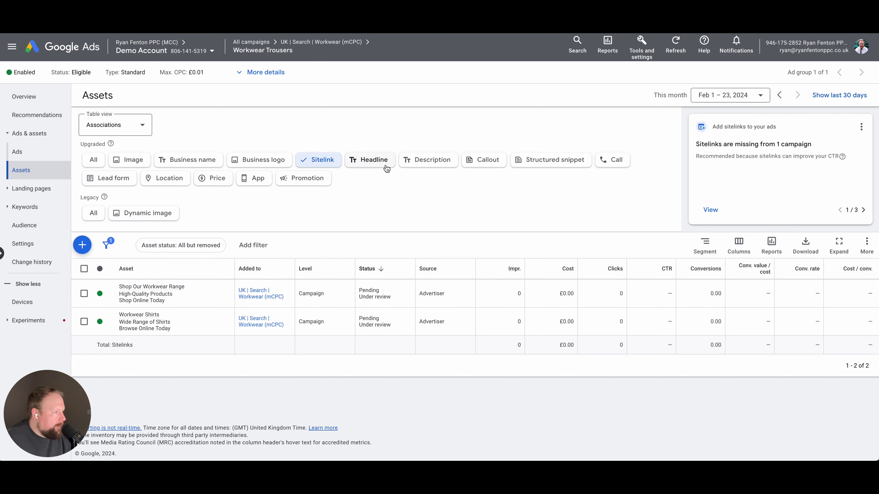
Start creating callout assets and set them to be added at campaign level
{"action": "left_click", "coordinate": [474, 160]}
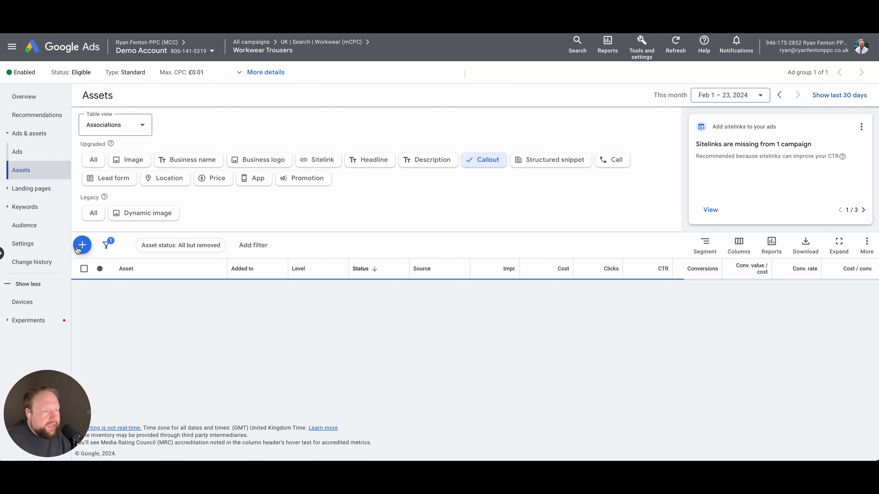
{"action": "left_click", "coordinate": [80, 247]}
{"action": "left_click", "coordinate": [172, 170]}
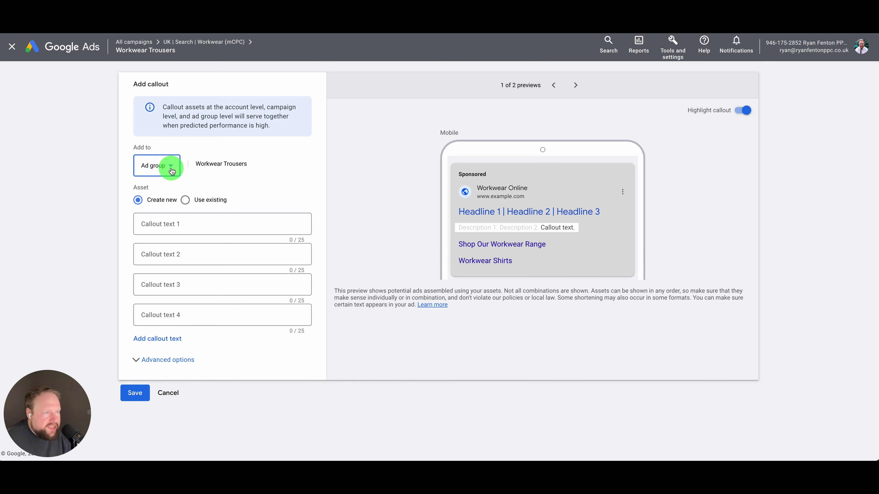
{"action": "left_click", "coordinate": [167, 193]}
Enter "Free Delivery" as the first callout text and "Est. 1973" as the second
{"action": "left_click", "coordinate": [194, 177]}
{"action": "type", "text": "Free Delivery"}
{"action": "key", "text": "Tab"}
{"action": "type", "text": "Es"}
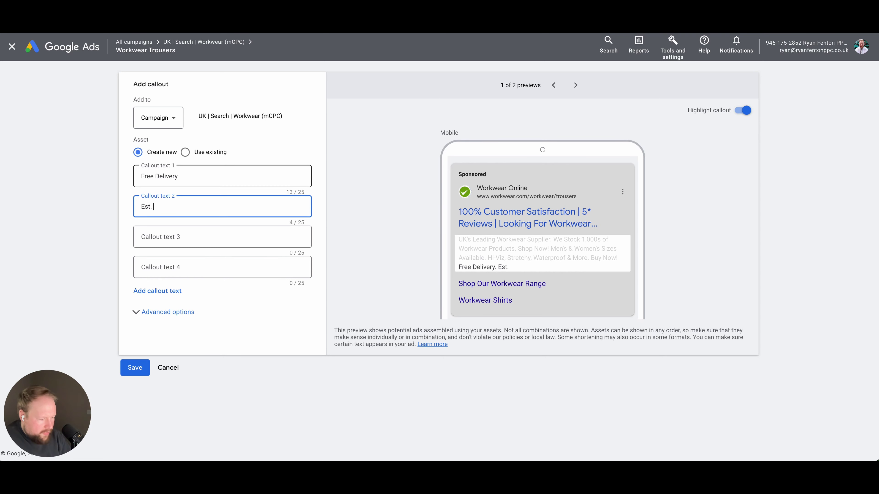
{"action": "key", "text": "Tab"}
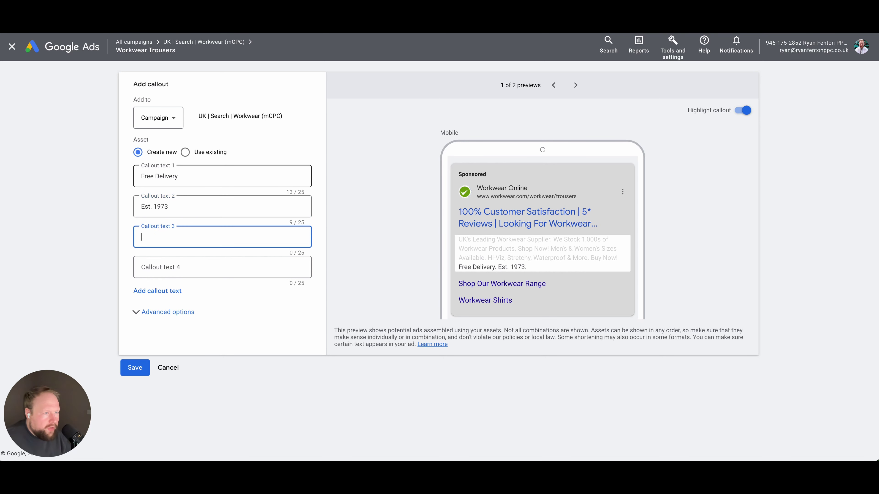
Enter "Free Returns" and "Have A Question? Call Now" as the third and fourth callout texts and save the callouts
{"action": "type", "text": "Free"}
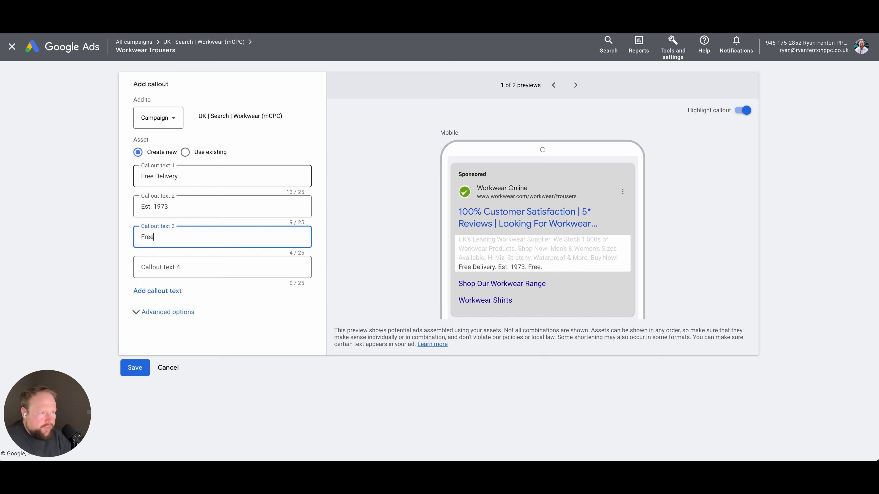
{"action": "type", "text": " Returns"}
{"action": "key", "text": "Tab"}
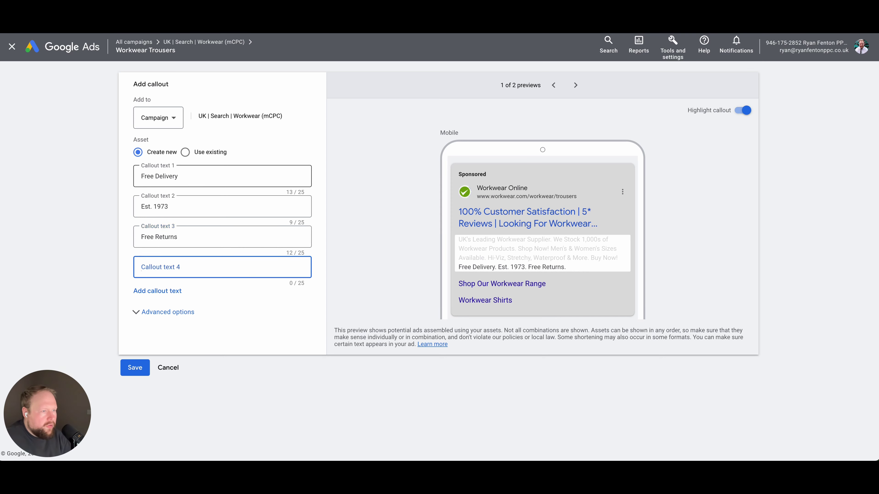
{"action": "type", "text": "Habe"}
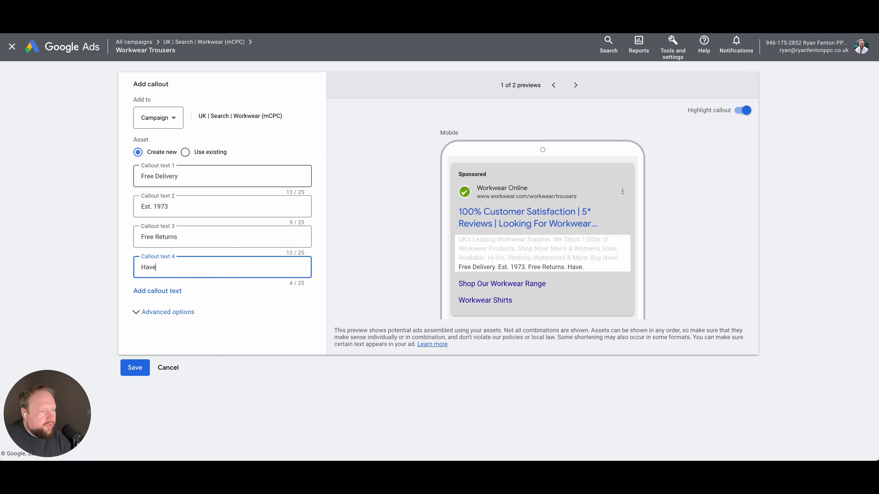
{"action": "type", "text": " A Question? Call Now"}
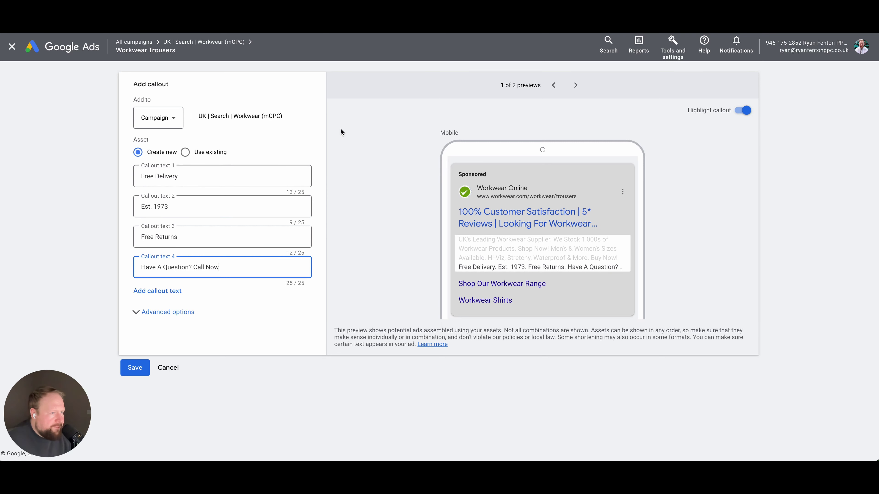
{"action": "left_click", "coordinate": [360, 127]}
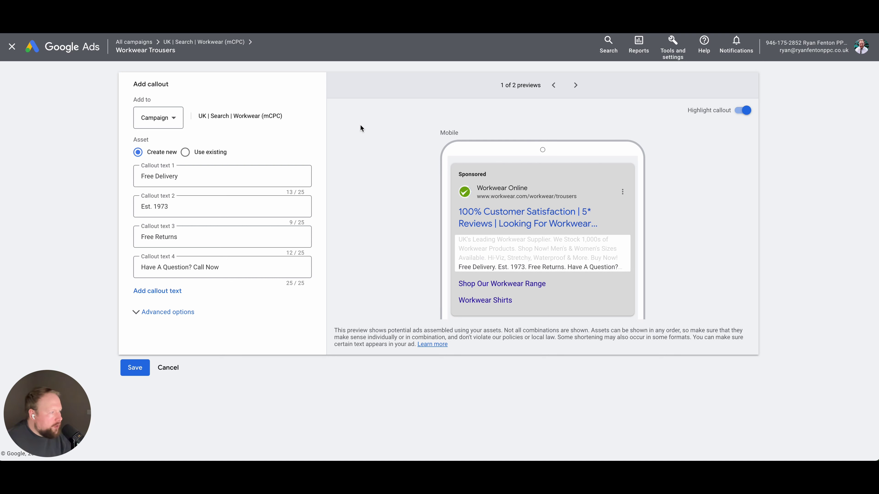
{"action": "left_click", "coordinate": [130, 374]}
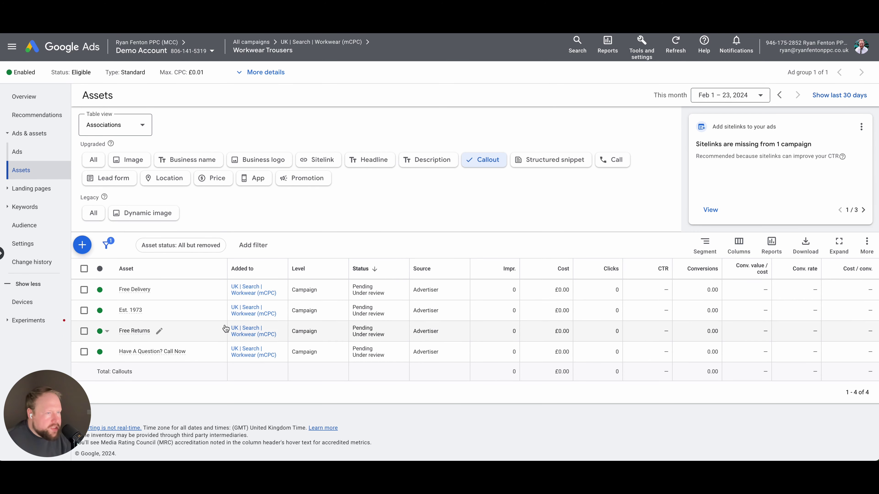
Start another set of callout assets and assign it to the campaign instead of the ad group
{"action": "left_click", "coordinate": [85, 248]}
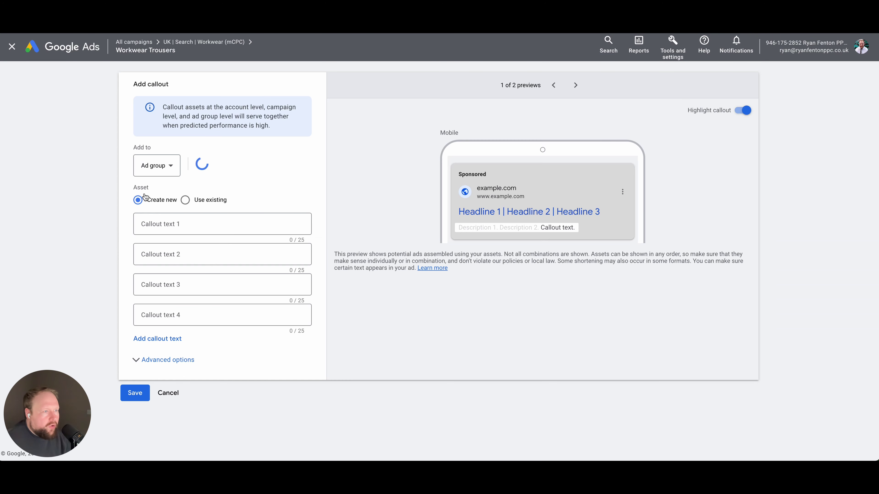
{"action": "left_click", "coordinate": [163, 169]}
{"action": "left_click", "coordinate": [165, 199]}
Enter "5% off 1st Order" as the first callout text of the new set
{"action": "left_click", "coordinate": [206, 175]}
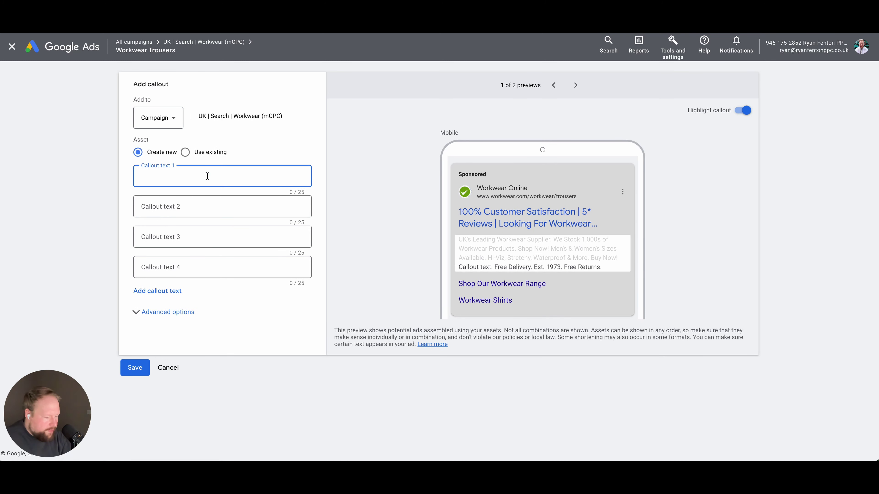
{"action": "type", "text": "5% If"}
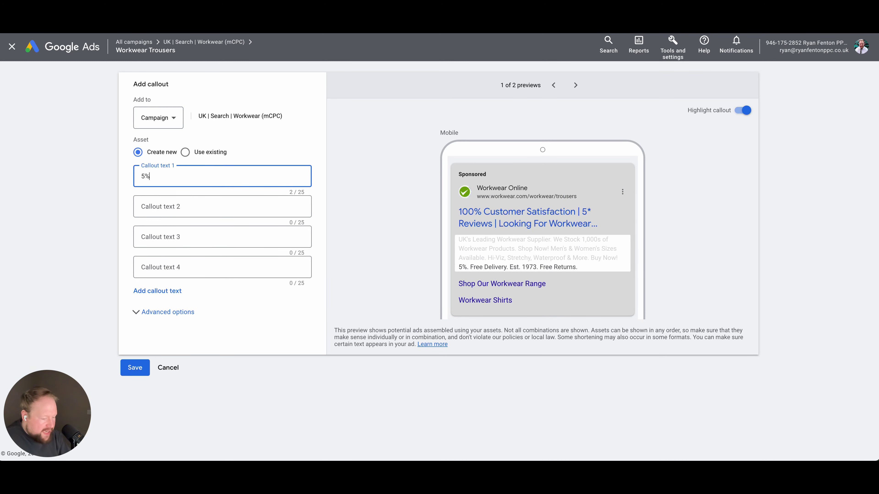
{"action": "key", "text": "BackSpace"}
{"action": "key", "text": "BackSpace"}
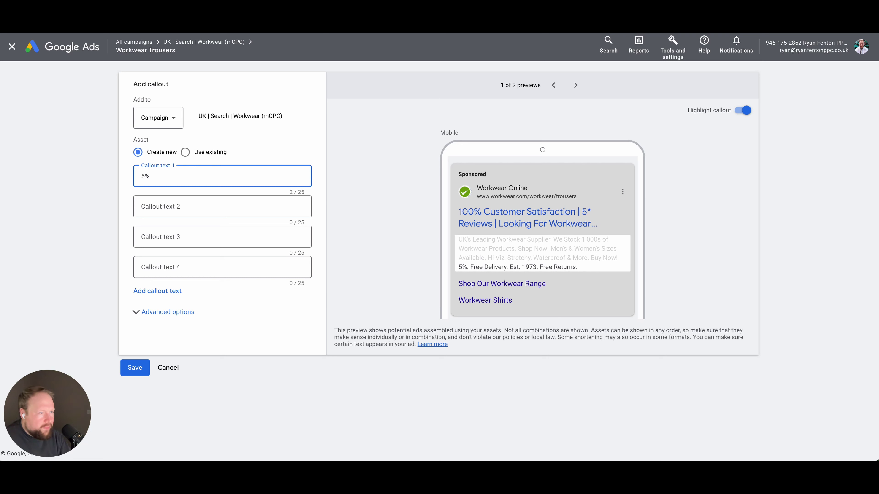
{"action": "type", "text": "off 1"}
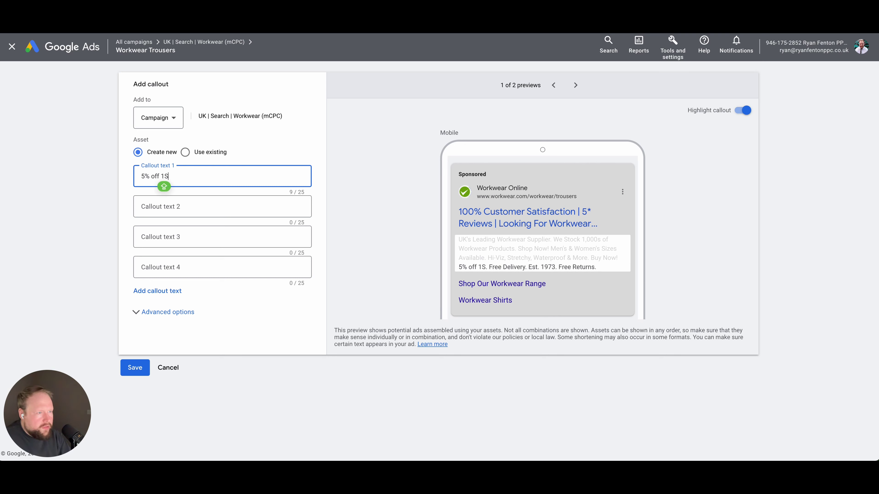
{"action": "type", "text": "st Order"}
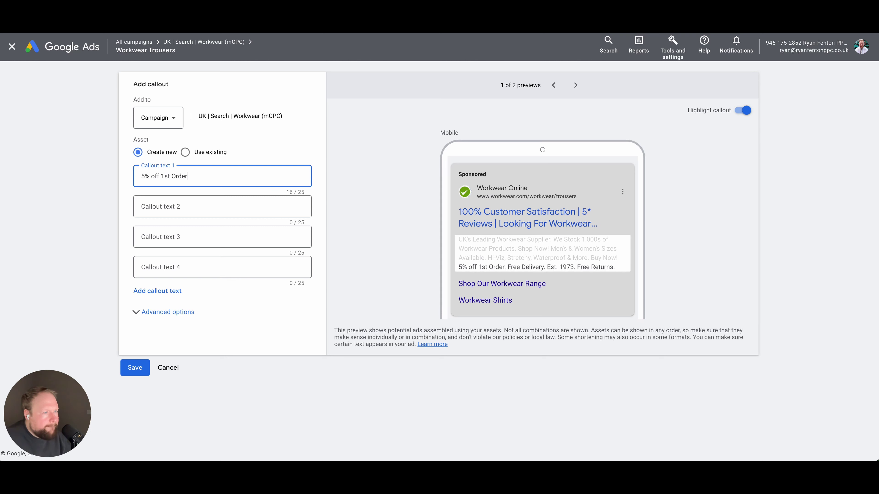
Enter "We Recycle Our Workwear" as the second callout text and save the callouts
{"action": "left_click", "coordinate": [212, 199]}
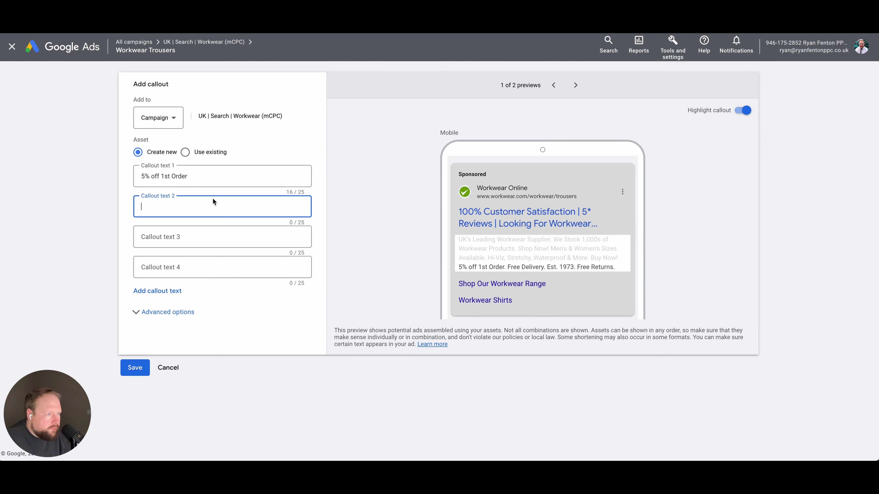
{"action": "type", "text": "We R"}
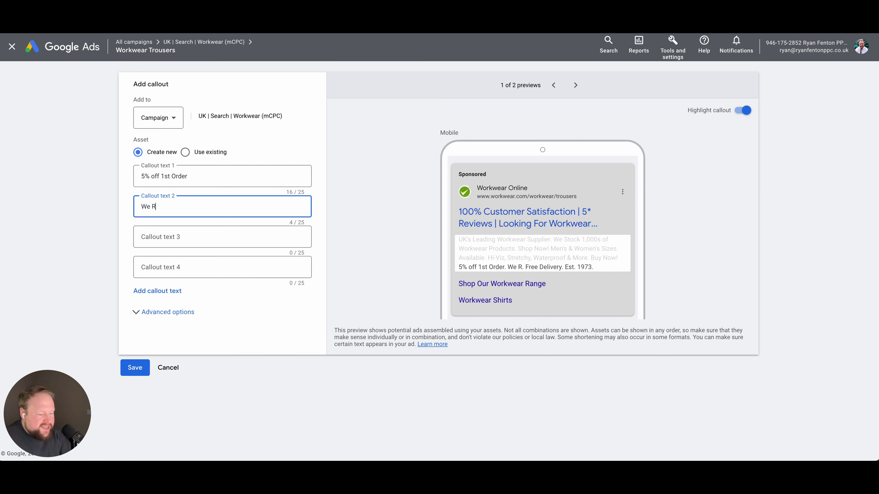
{"action": "type", "text": "ecycle O"}
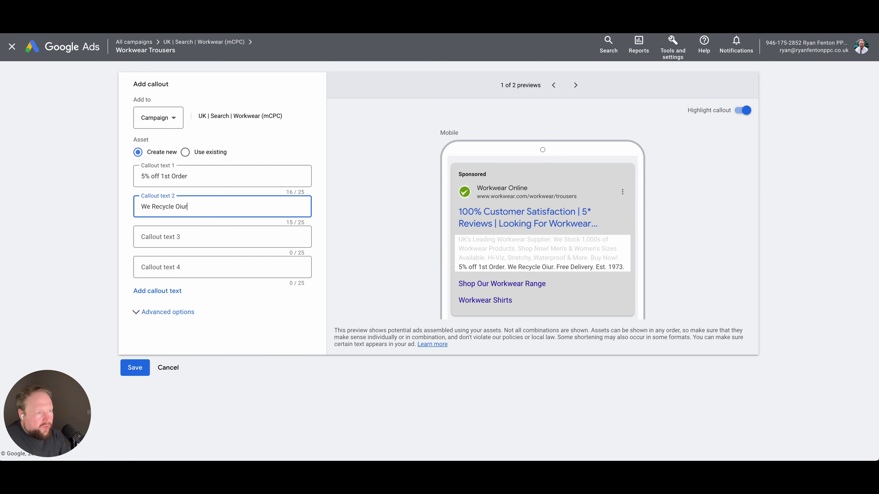
{"action": "type", "text": "ur Workwear"}
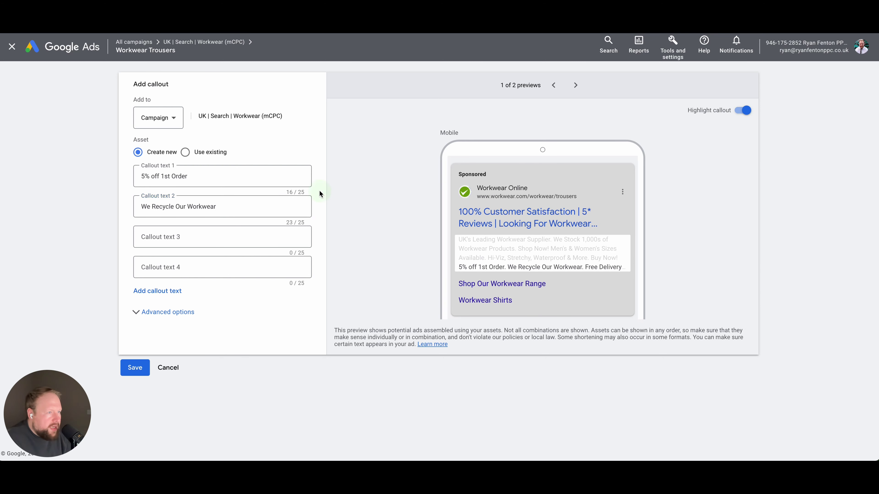
{"action": "left_click", "coordinate": [133, 367]}
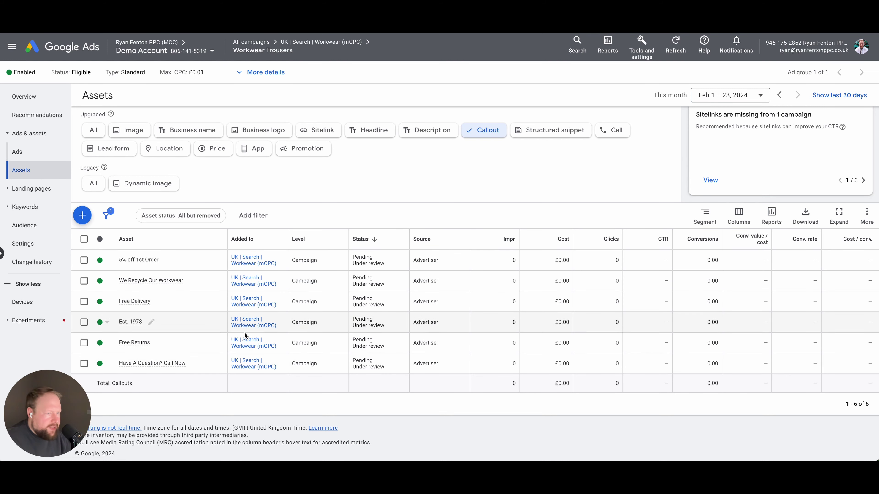
Start a structured snippet asset, assign it to the campaign instead of the ad group, and choose Brands as its header type
{"action": "left_click", "coordinate": [532, 131]}
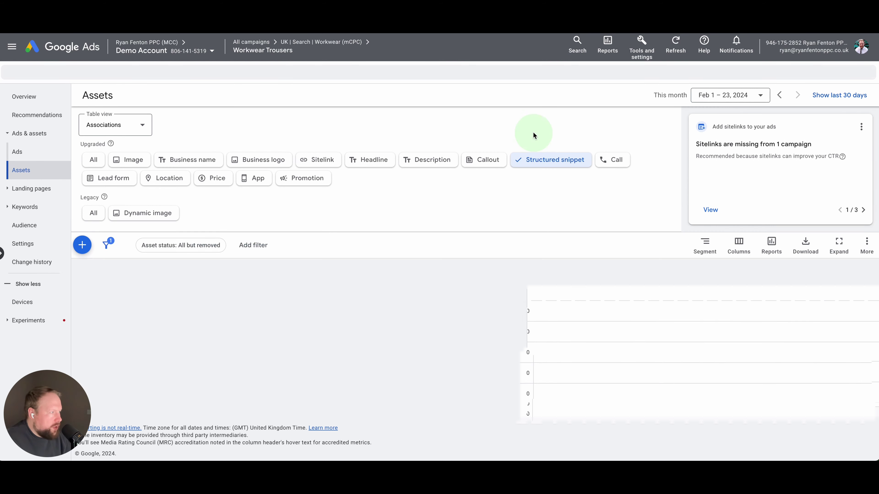
{"action": "left_click", "coordinate": [87, 249]}
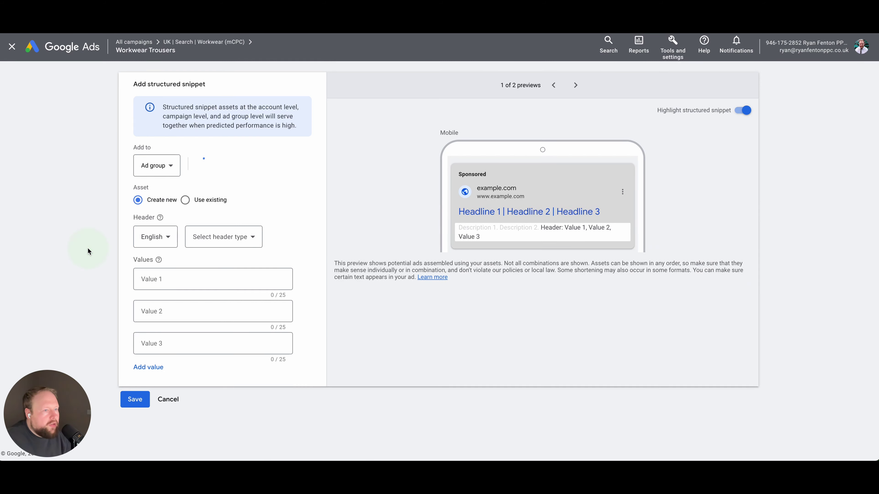
{"action": "left_click", "coordinate": [157, 164]}
{"action": "left_click", "coordinate": [154, 195]}
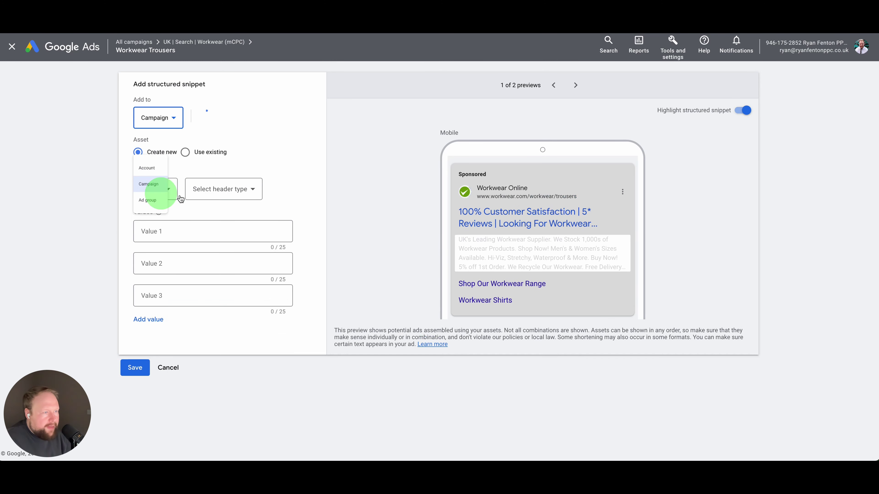
{"action": "left_click", "coordinate": [156, 189]}
{"action": "left_click", "coordinate": [235, 190]}
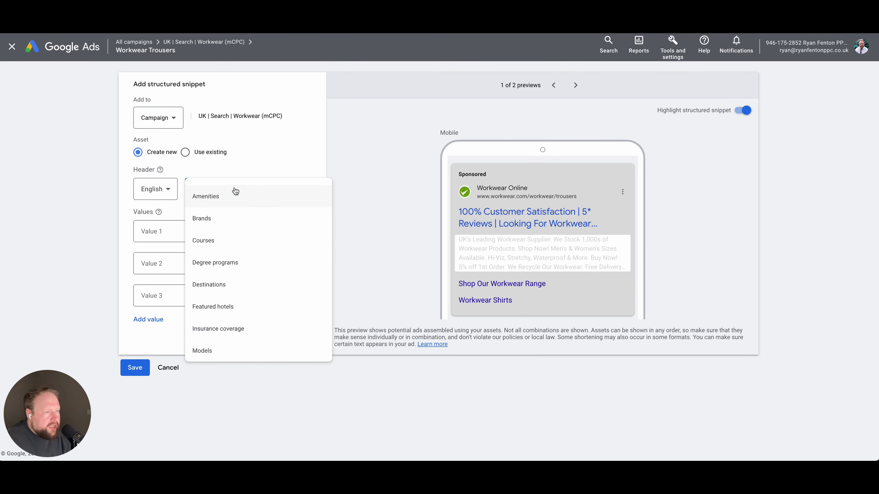
{"action": "left_click", "coordinate": [240, 225]}
Enter "Carhartt", "Snickers" and "Dickies" as the first three brand values of the structured snippet
{"action": "left_click", "coordinate": [227, 231]}
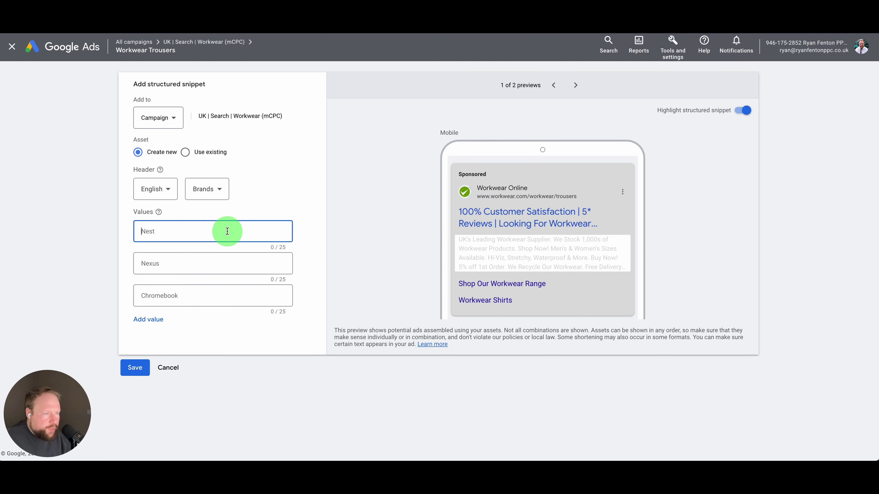
{"action": "type", "text": "Carhartt"}
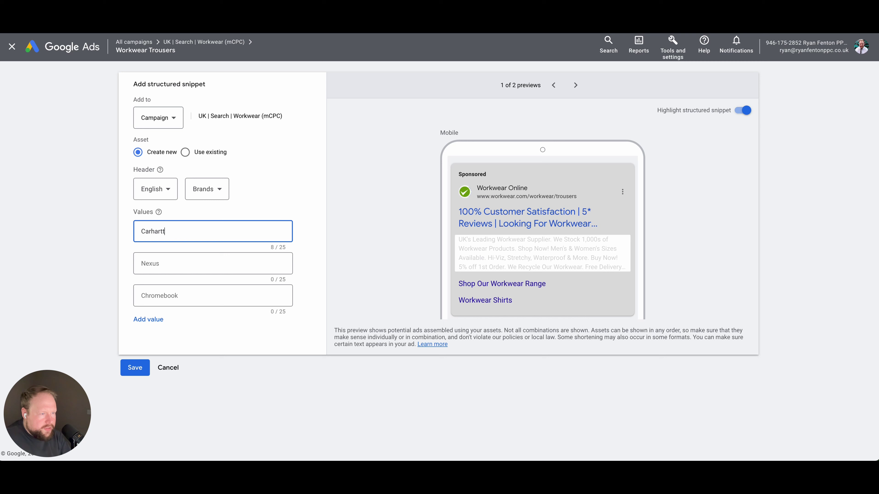
{"action": "left_click", "coordinate": [149, 263]}
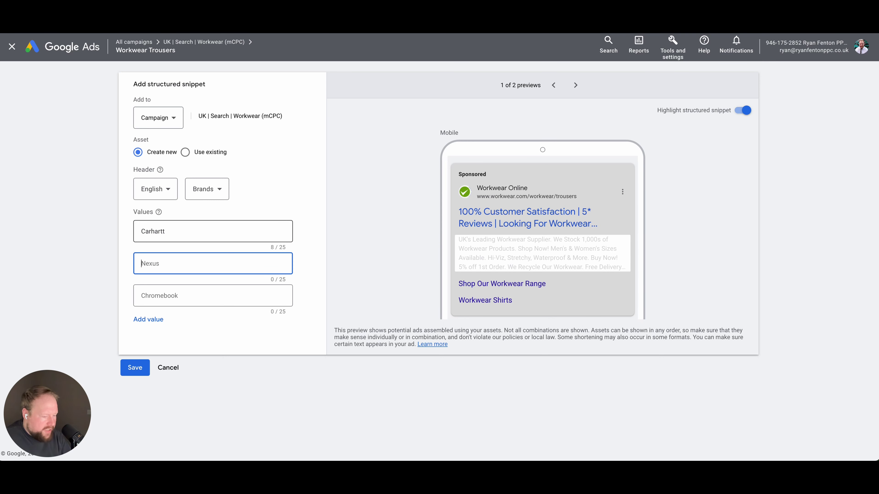
{"action": "type", "text": "Snickers"}
{"action": "left_click", "coordinate": [141, 295]}
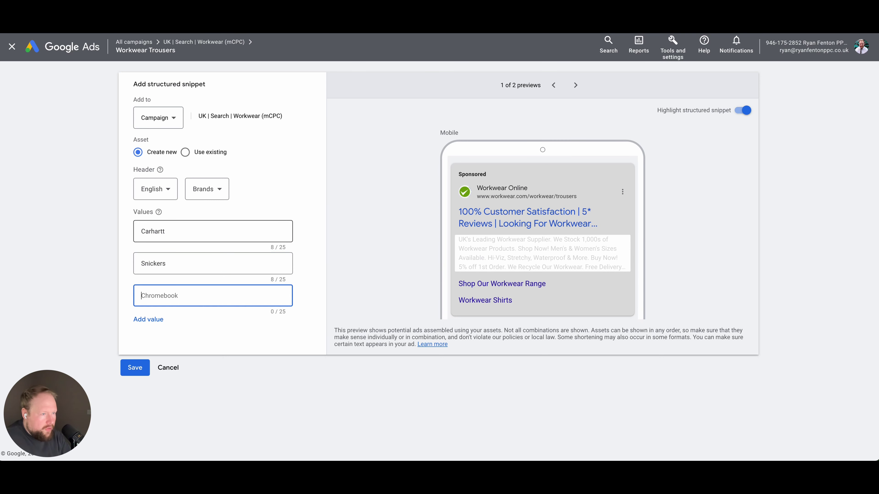
{"action": "type", "text": "Dickies"}
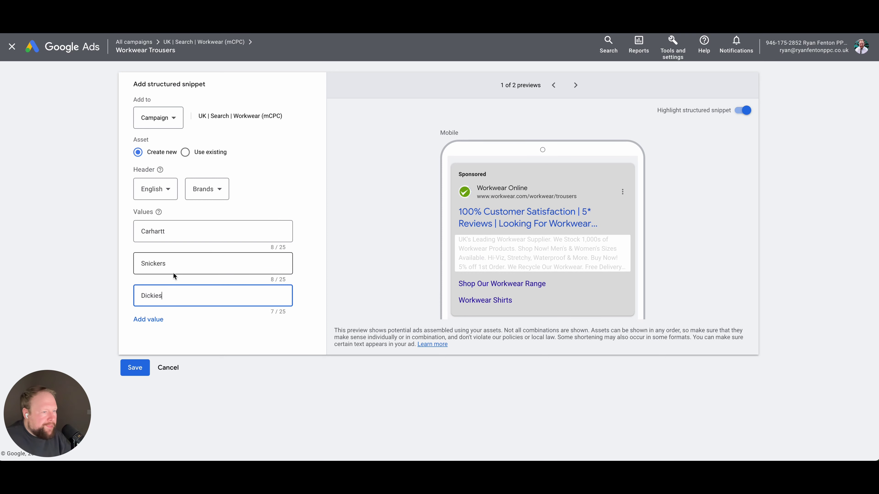
Add "Workwear Online" as a fourth brand value and save the structured snippet
{"action": "left_click", "coordinate": [152, 320]}
{"action": "left_click", "coordinate": [176, 334]}
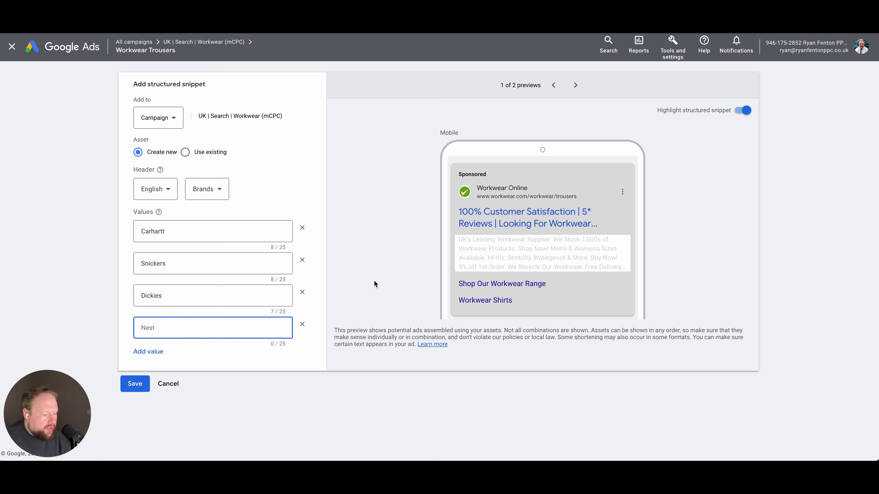
{"action": "type", "text": "Workwear Online"}
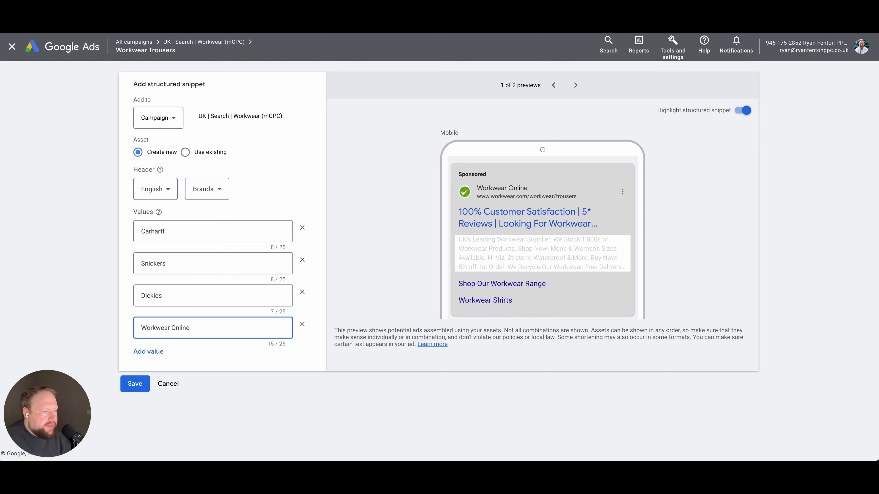
{"action": "left_click", "coordinate": [140, 379]}
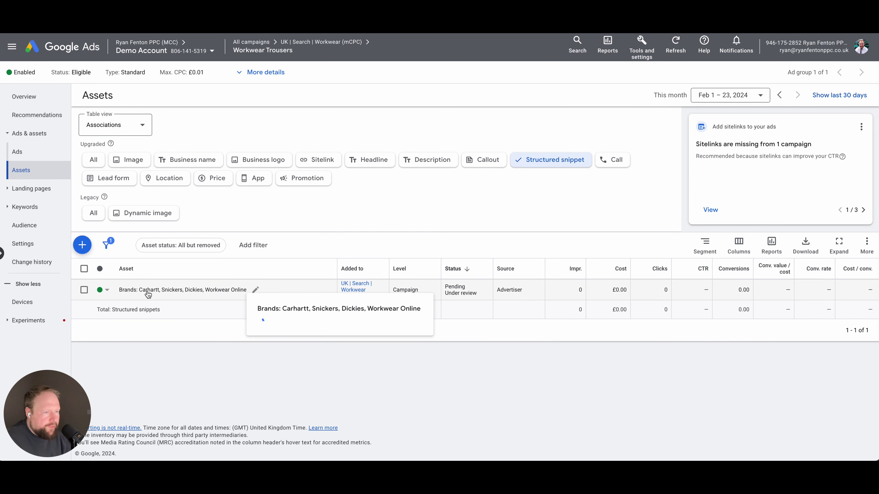
Start a call asset and look up the company's phone number on the Workwear Online website's Contact Us page
{"action": "left_click", "coordinate": [615, 161]}
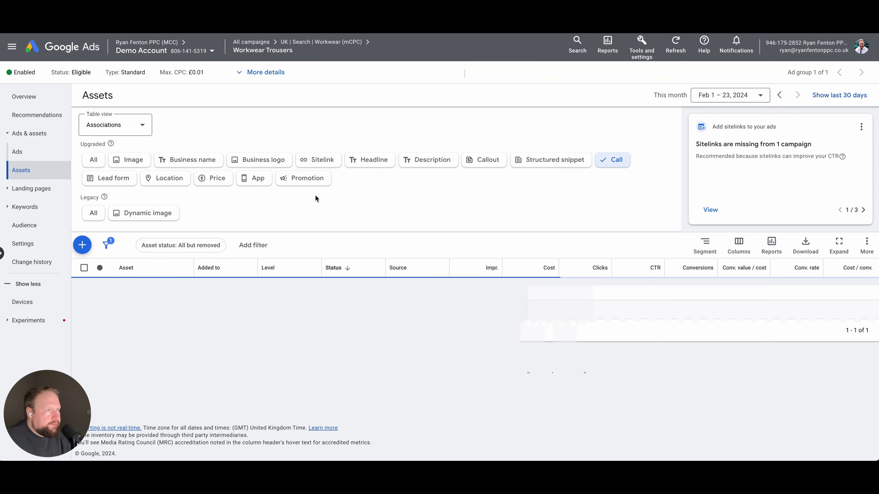
{"action": "left_click", "coordinate": [82, 245]}
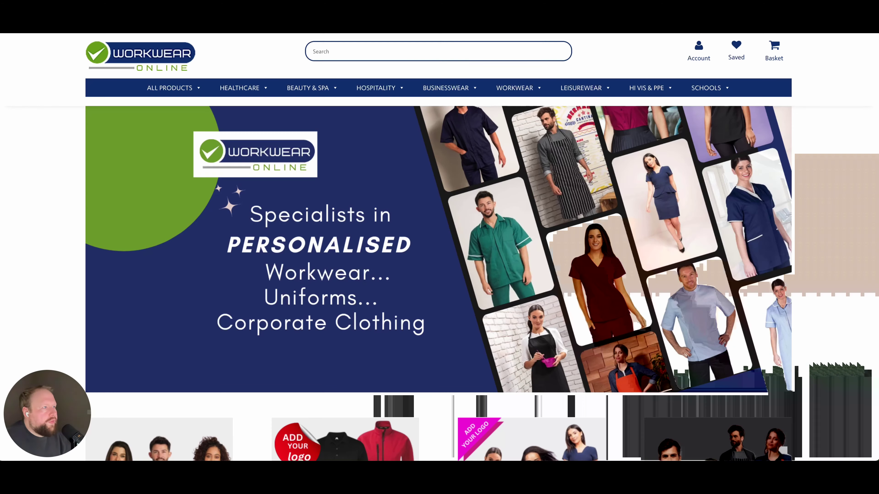
{"action": "scroll", "coordinate": [793, 215], "scroll_direction": "down", "scroll_amount": 15}
{"action": "scroll", "coordinate": [428, 392], "scroll_direction": "up", "scroll_amount": 15}
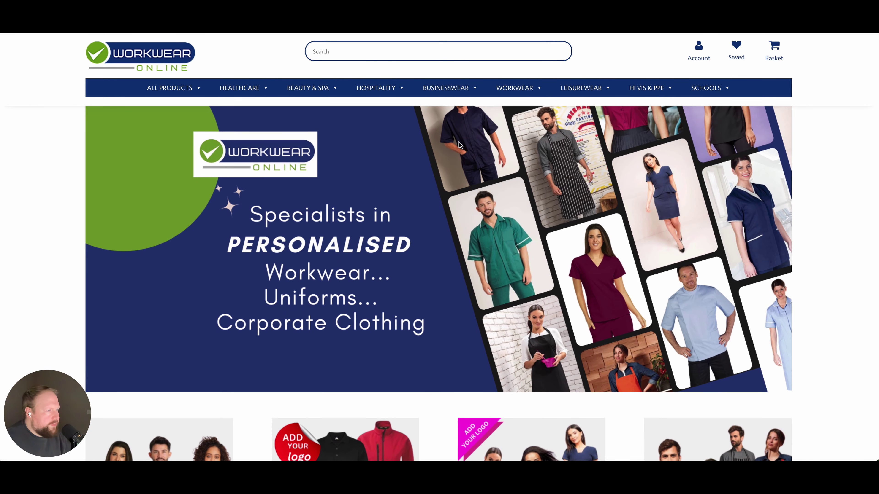
{"action": "scroll", "coordinate": [741, 337], "scroll_direction": "down", "scroll_amount": 15}
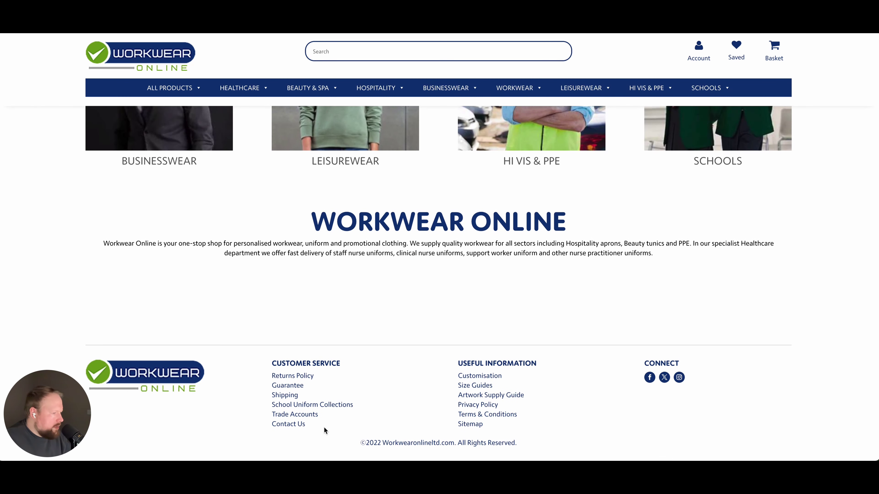
{"action": "left_click", "coordinate": [287, 424]}
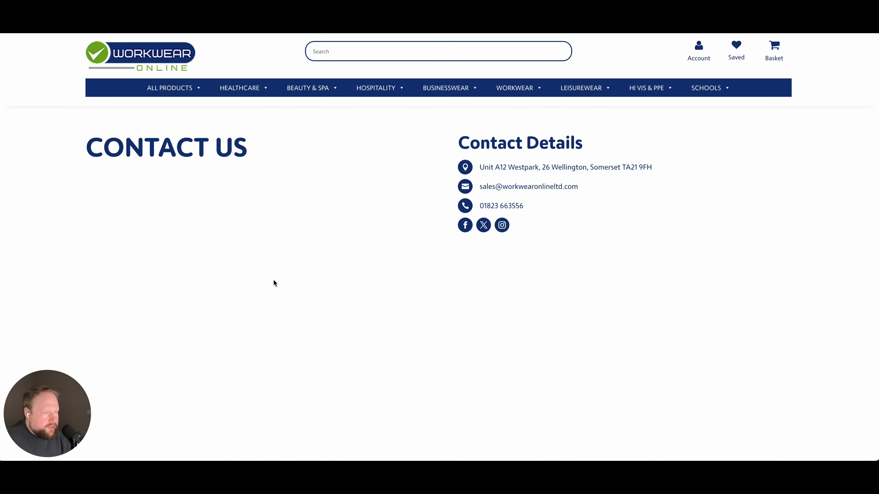
{"action": "left_click", "coordinate": [479, 207]}
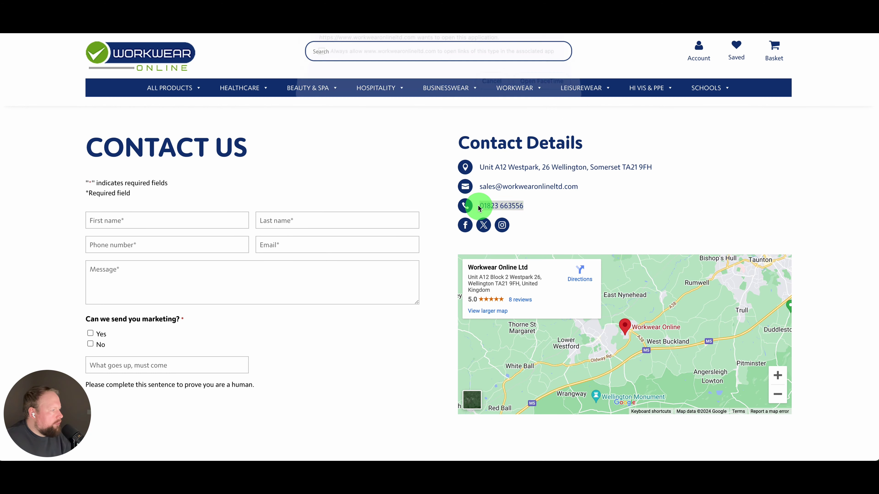
{"action": "left_click", "coordinate": [502, 86]}
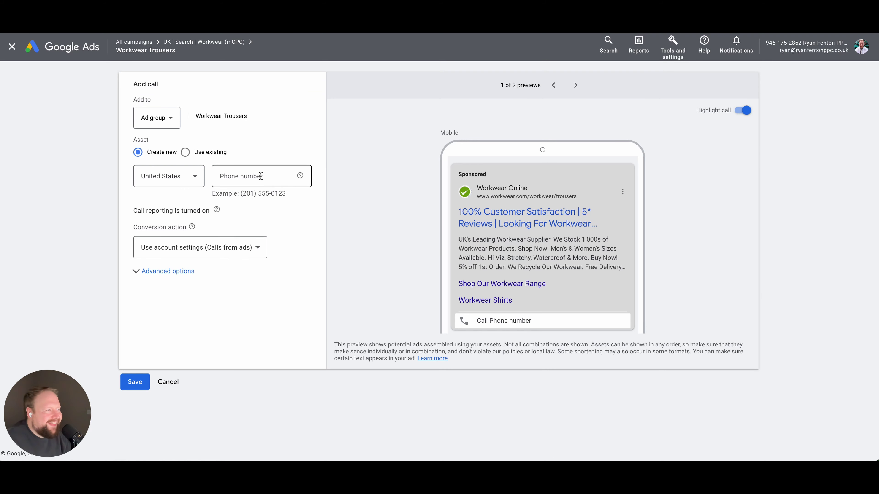
Set the call asset's country to United Kingdom and try to paste the company's phone number
{"action": "left_click", "coordinate": [261, 176]}
{"action": "left_click", "coordinate": [191, 180]}
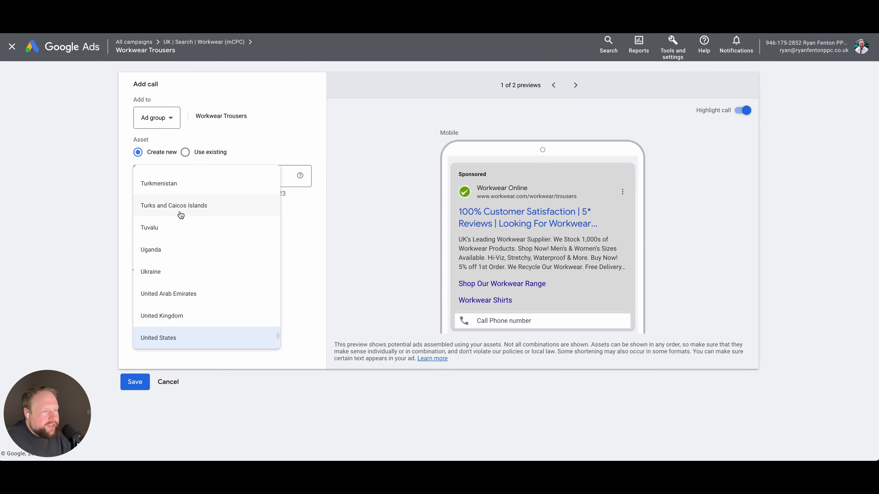
{"action": "left_click", "coordinate": [186, 310]}
{"action": "left_click", "coordinate": [238, 178]}
{"action": "type", "text": "https://www.workwearonlineltd.com/"}
Assign the call asset to the campaign instead of the ad group and try to save it
{"action": "left_click", "coordinate": [171, 118]}
{"action": "left_click", "coordinate": [172, 148]}
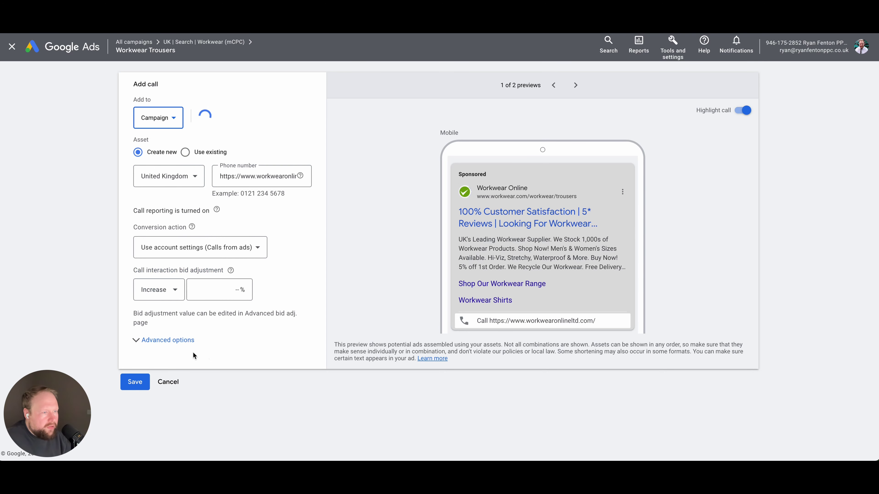
{"action": "left_click", "coordinate": [144, 381]}
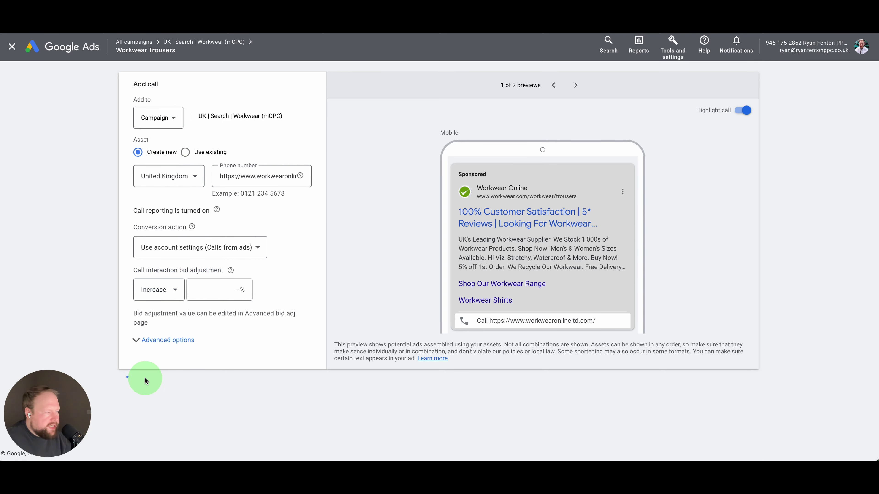
Clear the pasted web address from the phone number and copy the number's second part from the website's Contact Us page
{"action": "left_click", "coordinate": [241, 184]}
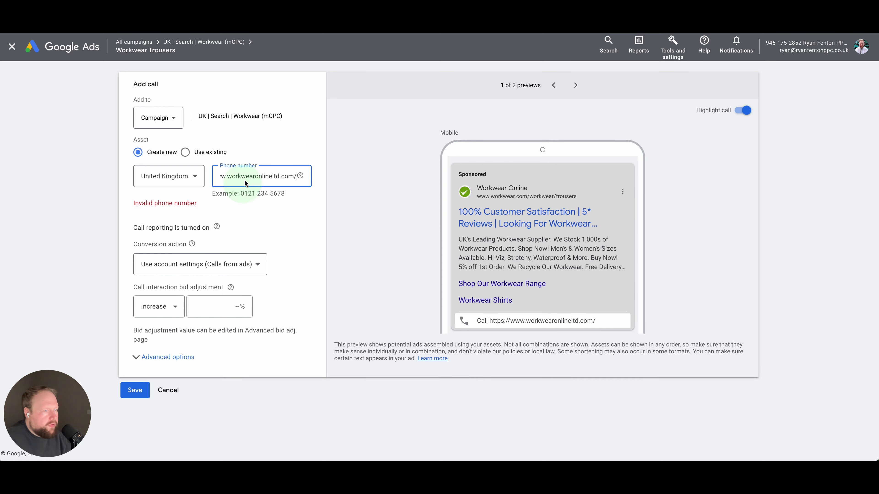
{"action": "key", "text": "ctrl+a"}
{"action": "key", "text": "BackSpace"}
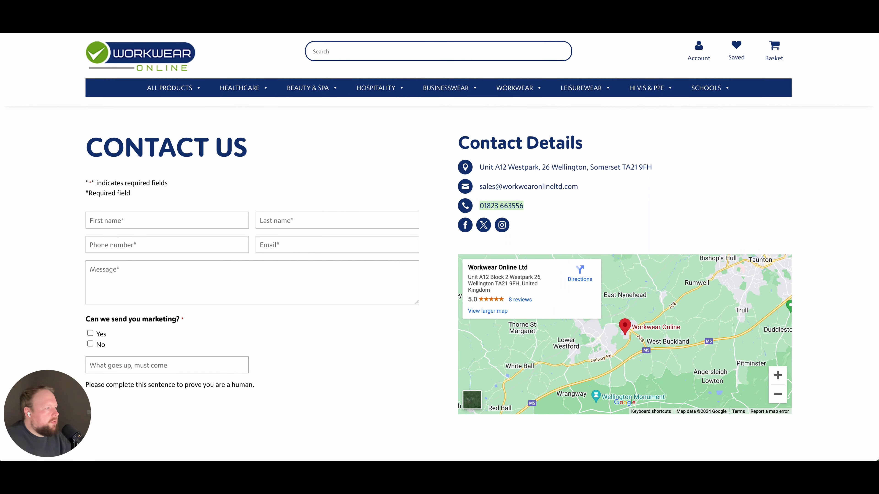
{"action": "left_click", "coordinate": [590, 212]}
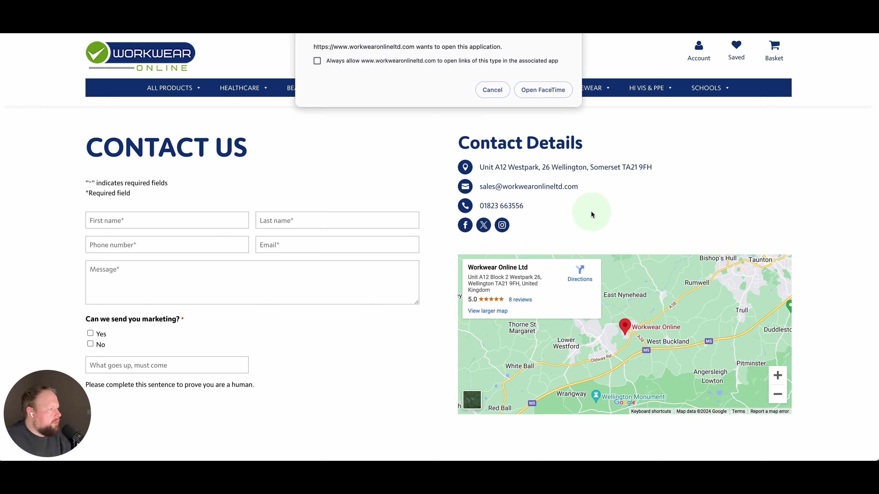
{"action": "left_click", "coordinate": [487, 92]}
{"action": "right_click", "coordinate": [503, 205]}
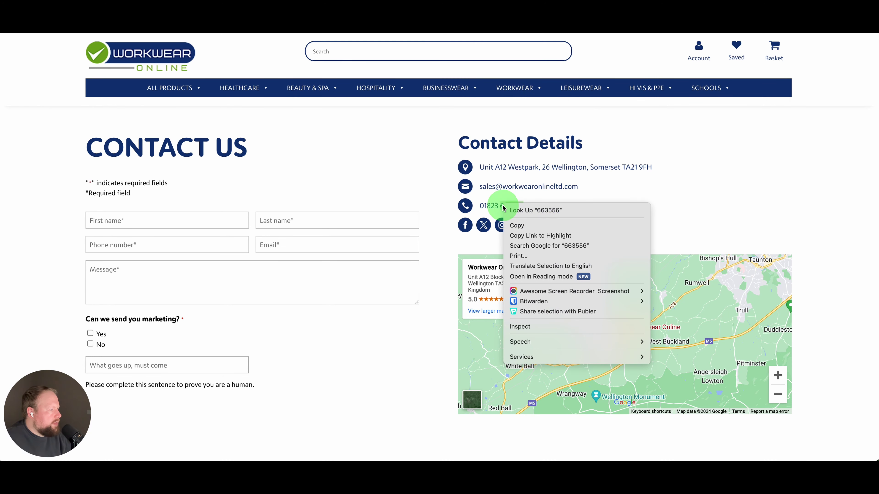
{"action": "left_click", "coordinate": [576, 225]}
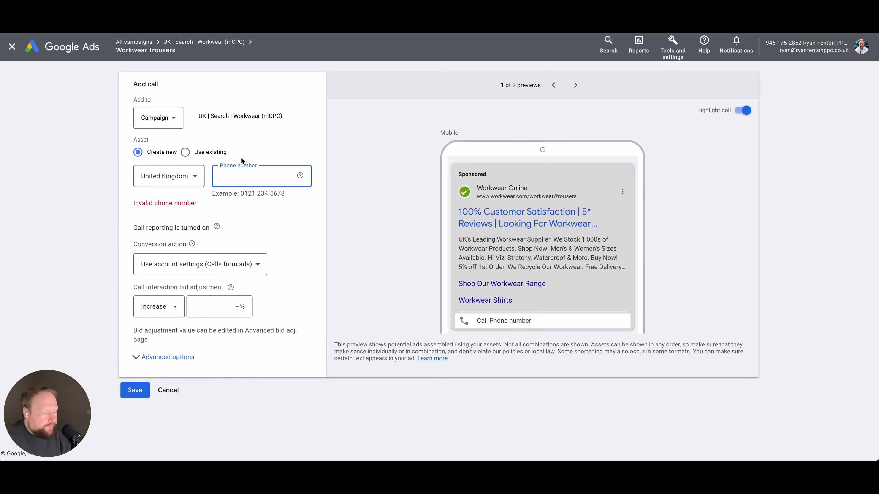
Enter the company's full phone number, including the area code, and save the call asset
{"action": "type", "text": "01823"}
{"action": "key", "text": "ctrl+v"}
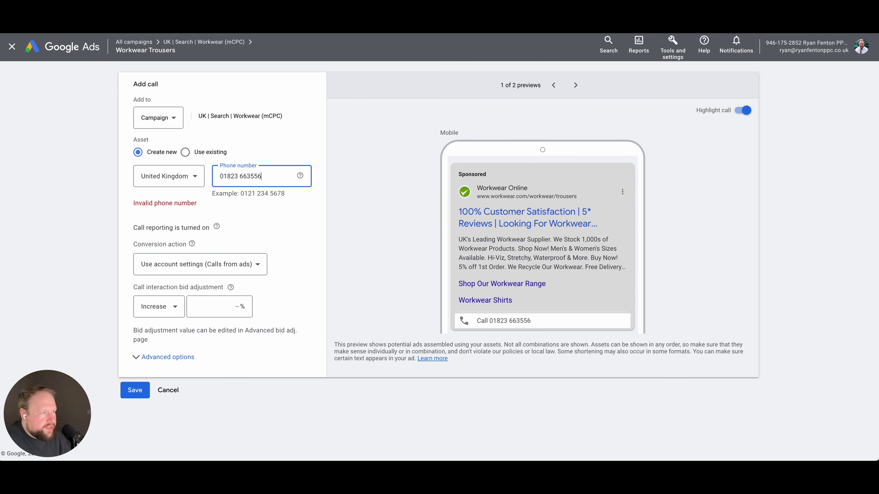
{"action": "left_click", "coordinate": [326, 209]}
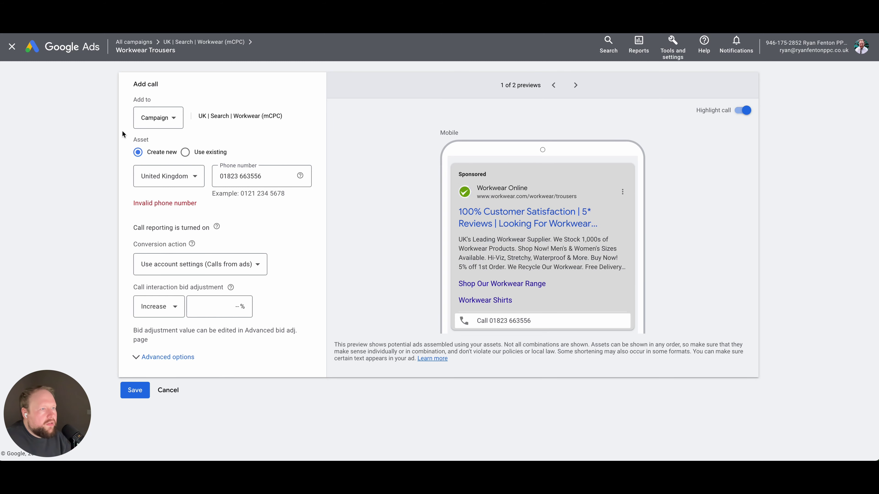
{"action": "left_click", "coordinate": [137, 388]}
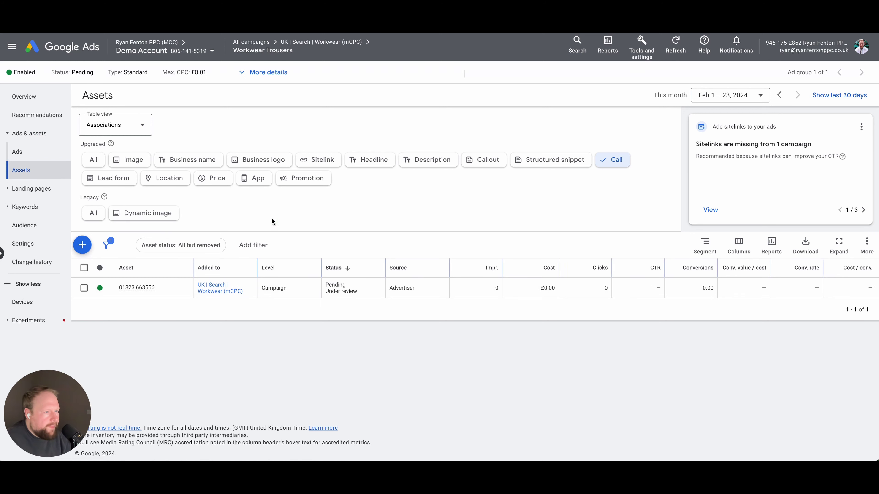
Start a location asset for the advertiser's own locations and choose to ask for Business Profile access by domain
{"action": "left_click", "coordinate": [183, 187]}
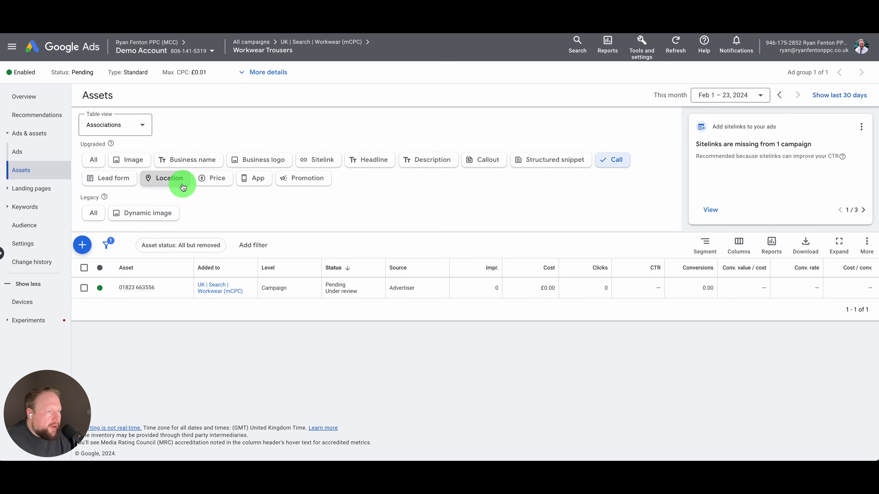
{"action": "left_click", "coordinate": [83, 247]}
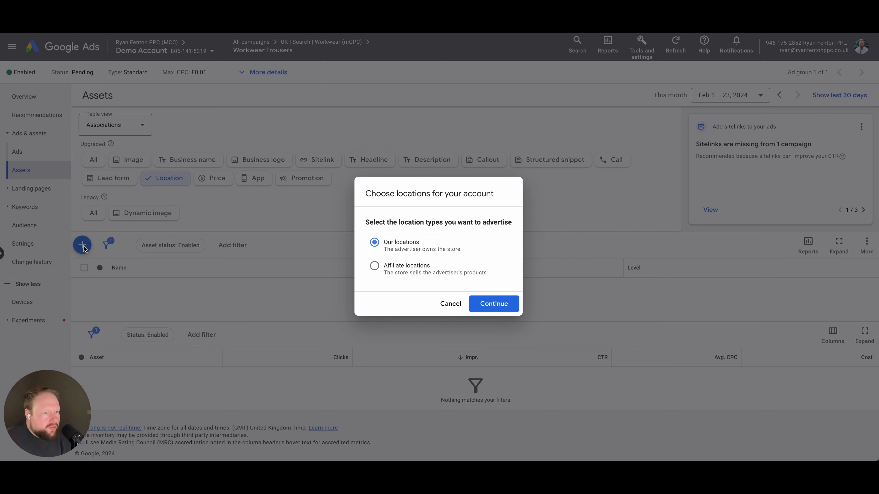
{"action": "left_click", "coordinate": [492, 305]}
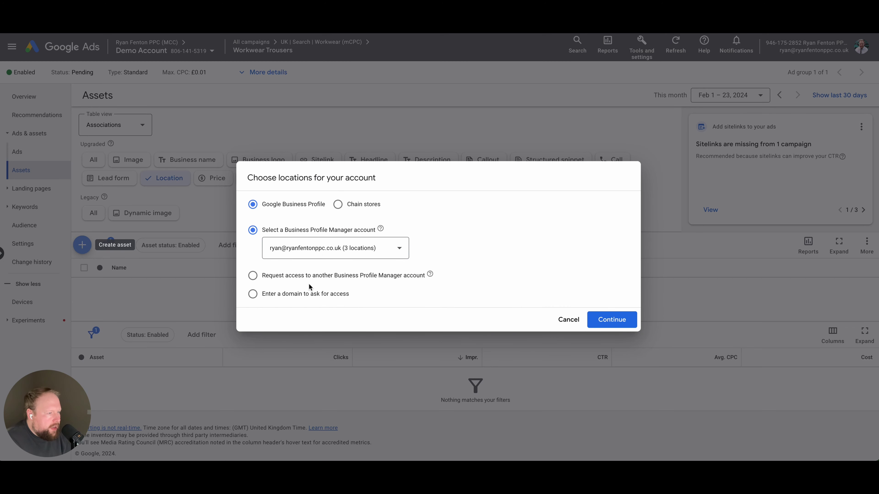
{"action": "left_click", "coordinate": [308, 294]}
{"action": "key", "text": "ctrl+v"}
{"action": "left_click", "coordinate": [324, 250]}
{"action": "key", "text": "ctrl+a"}
{"action": "key", "text": "ctrl+v"}
{"action": "key", "text": "ctrl+a"}
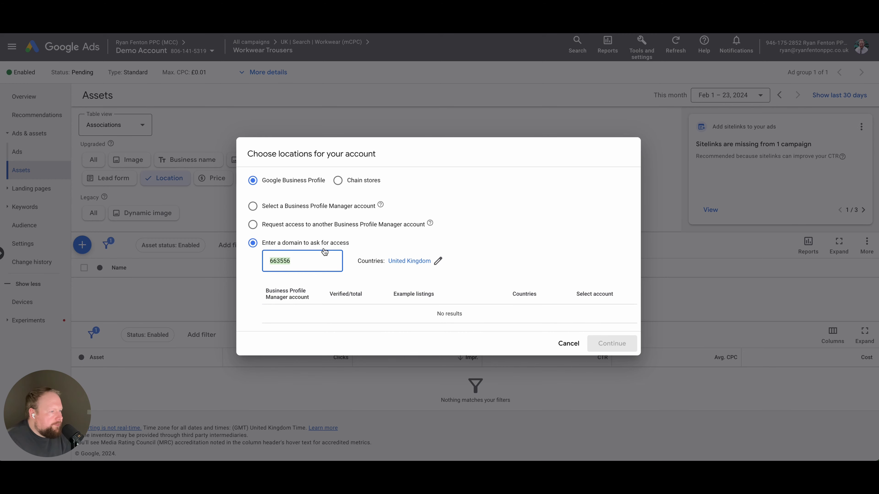
{"action": "key", "text": "BackSpace"}
Look up Business Profile Manager accounts for the domain workwearonlineltd.com, and cancel the location asset
{"action": "left_click", "coordinate": [277, 17]}
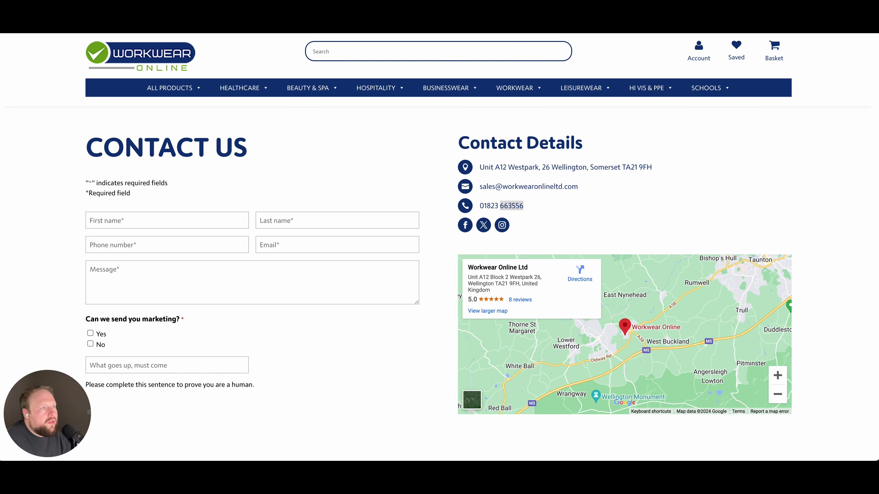
{"action": "key", "text": "ctrl+shift+Tab"}
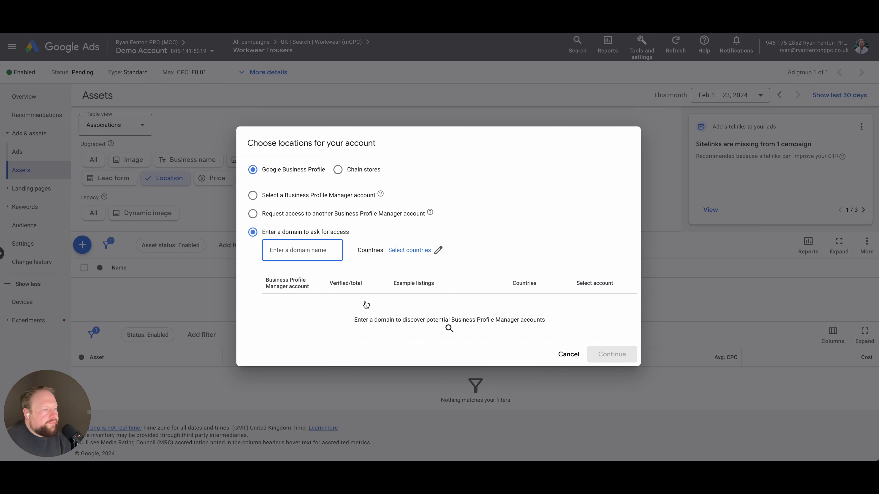
{"action": "key", "text": "ctrl+v"}
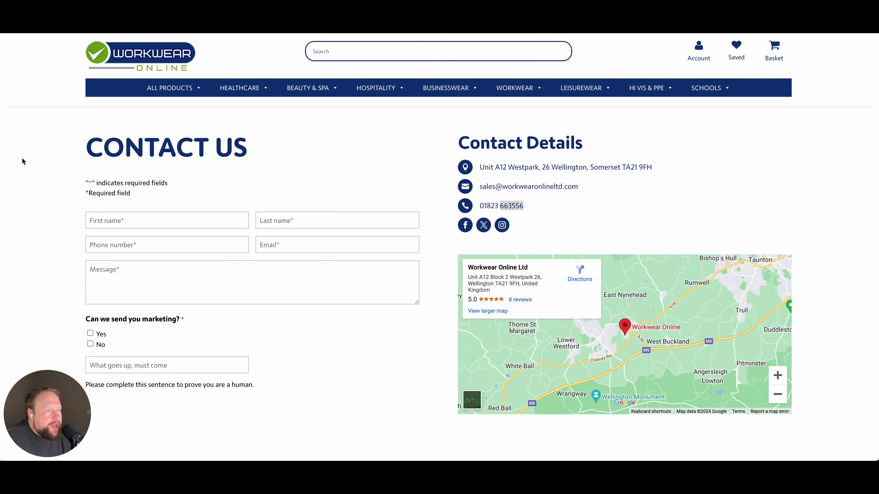
{"action": "left_click", "coordinate": [22, 159]}
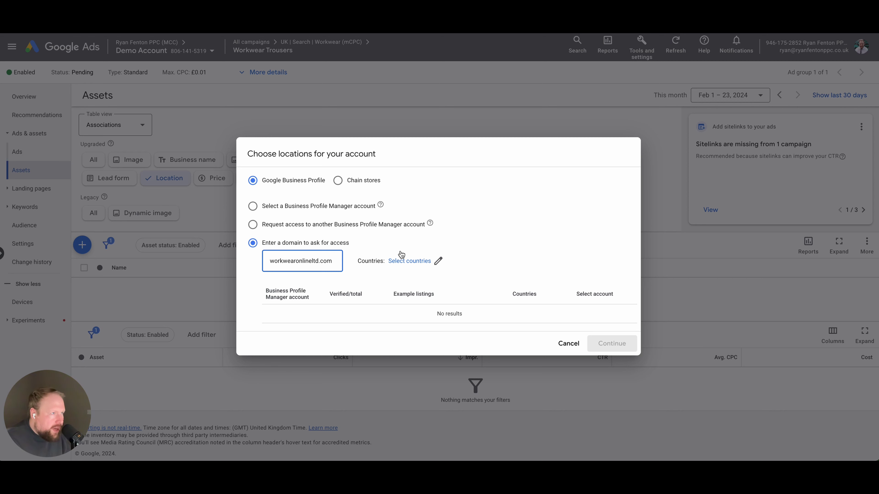
{"action": "left_click", "coordinate": [558, 348]}
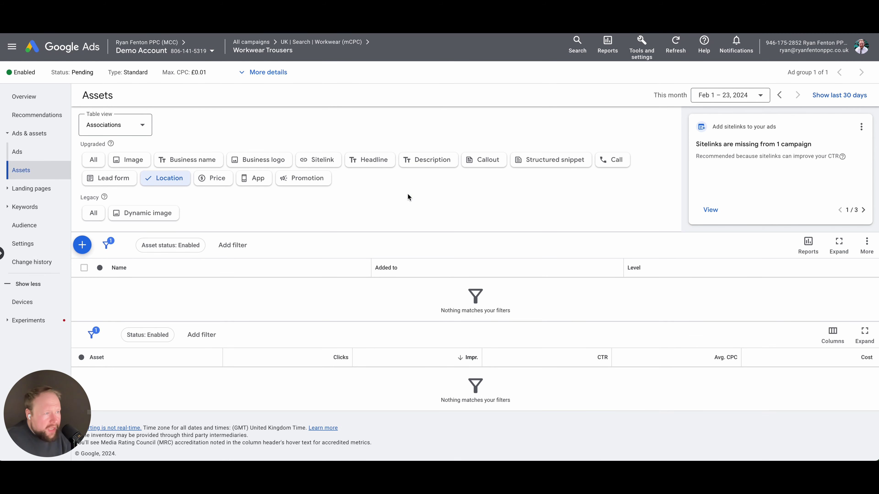
Start a campaign-level price asset of type Brands with the currency GBP and no price qualifier
{"action": "left_click", "coordinate": [212, 177]}
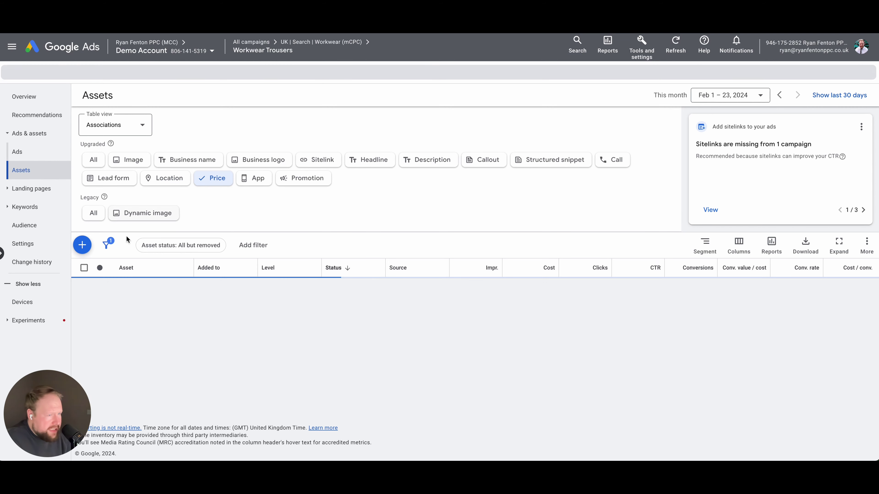
{"action": "left_click", "coordinate": [84, 245]}
{"action": "left_click", "coordinate": [163, 120]}
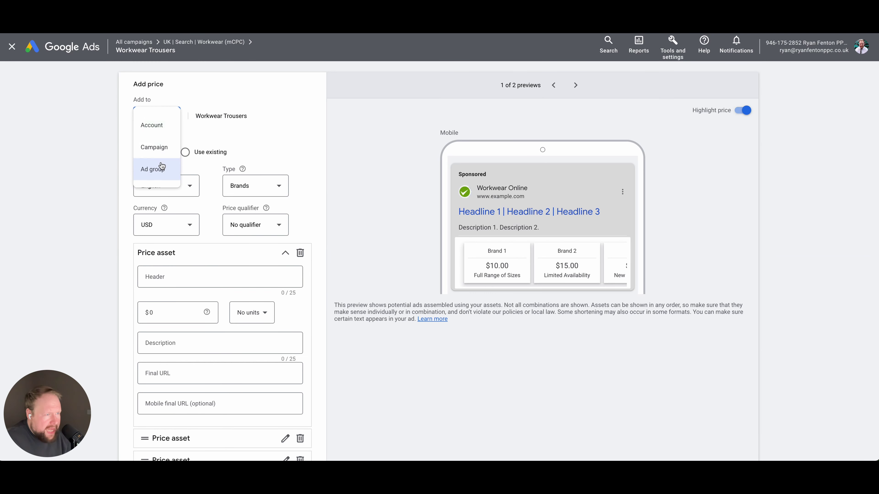
{"action": "left_click", "coordinate": [266, 190]}
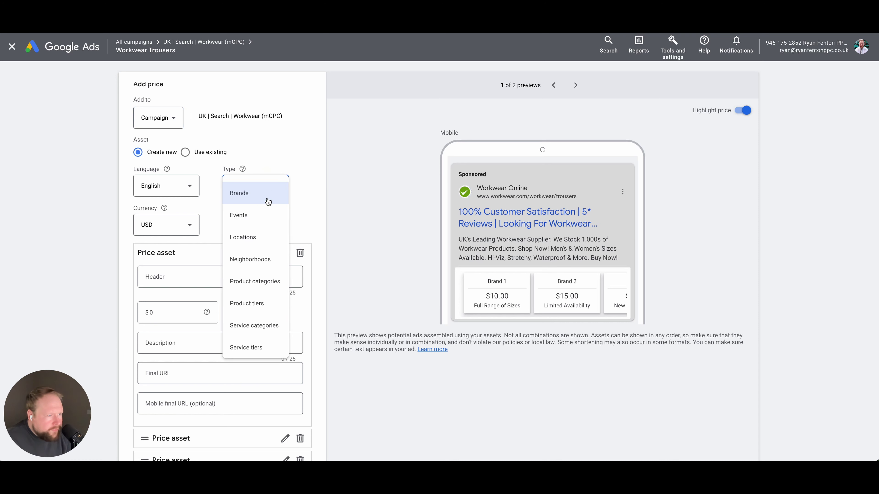
{"action": "left_click", "coordinate": [166, 224]}
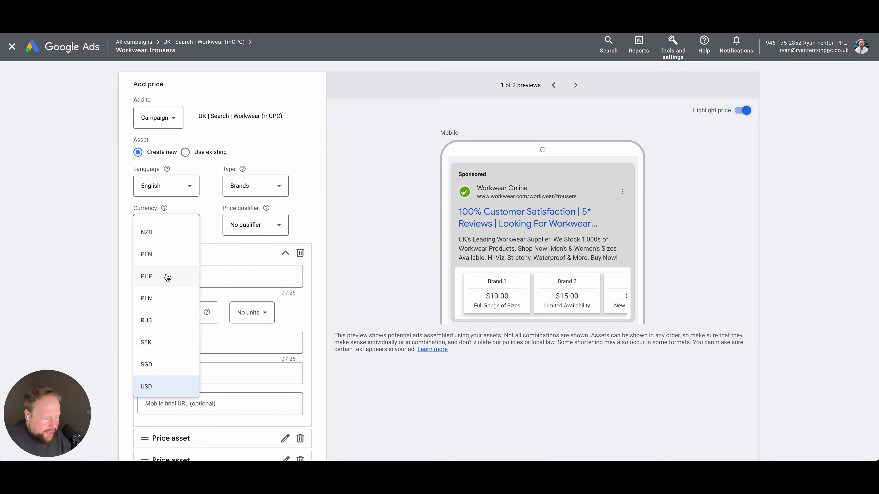
{"action": "scroll", "coordinate": [169, 264], "scroll_direction": "up", "scroll_amount": 3}
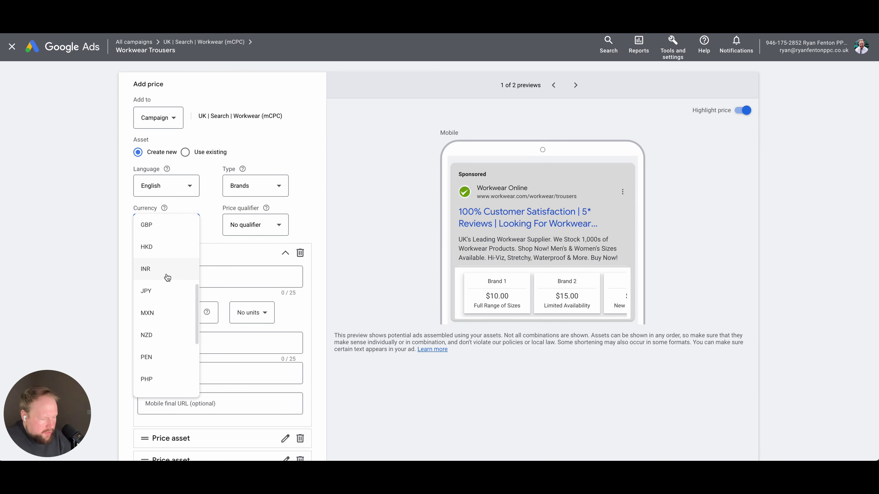
{"action": "left_click", "coordinate": [169, 225]}
{"action": "left_click", "coordinate": [336, 219]}
{"action": "left_click", "coordinate": [252, 224]}
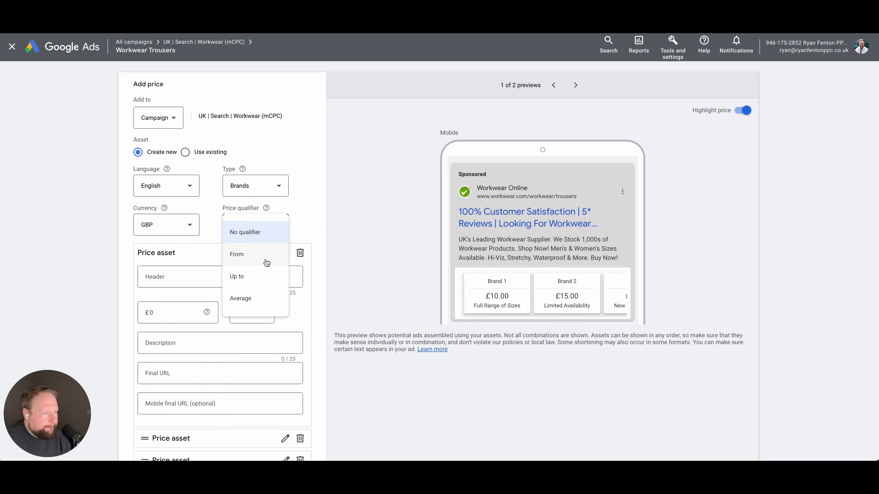
{"action": "left_click", "coordinate": [384, 194]}
{"action": "left_click", "coordinate": [252, 227]}
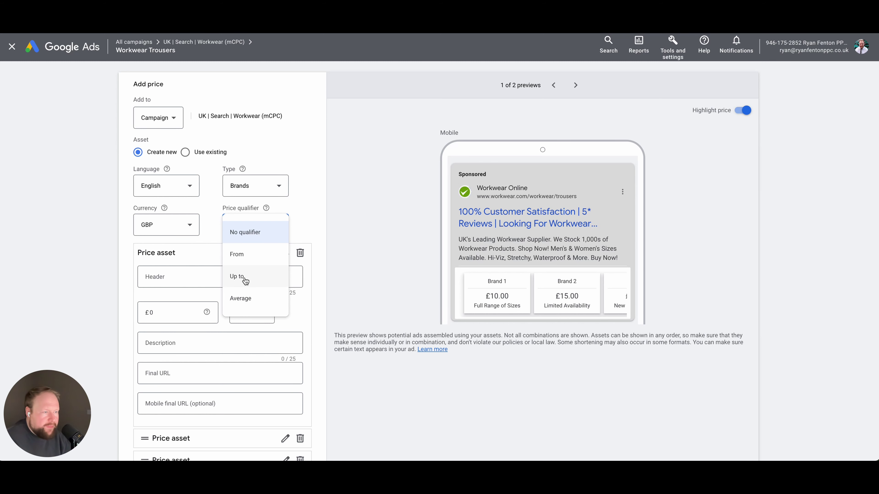
{"action": "left_click", "coordinate": [380, 216]}
Give the first price item the header Workwear Trousers 1 and a price of £50 with no units
{"action": "scroll", "coordinate": [332, 230], "scroll_direction": "down", "scroll_amount": 3}
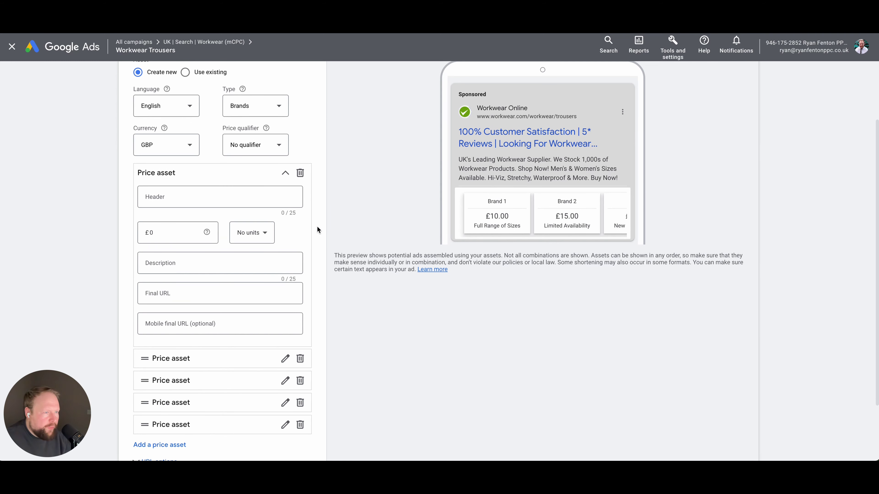
{"action": "left_click", "coordinate": [210, 197]}
{"action": "type", "text": "Wo"}
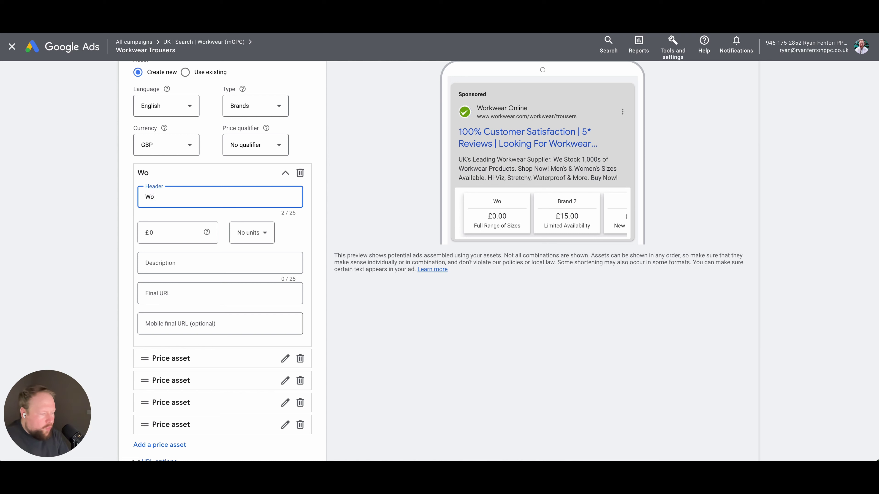
{"action": "type", "text": "rkwear Tro"}
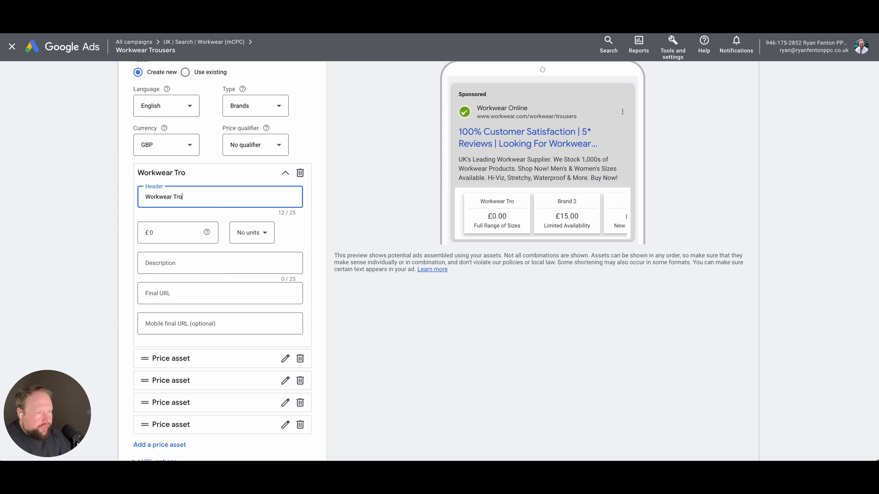
{"action": "type", "text": "users 1"}
{"action": "left_click", "coordinate": [187, 231]}
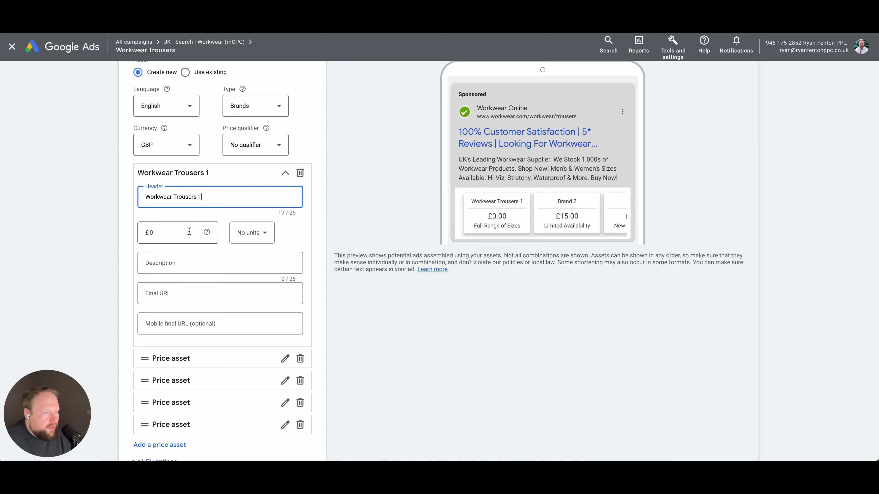
{"action": "type", "text": "50"}
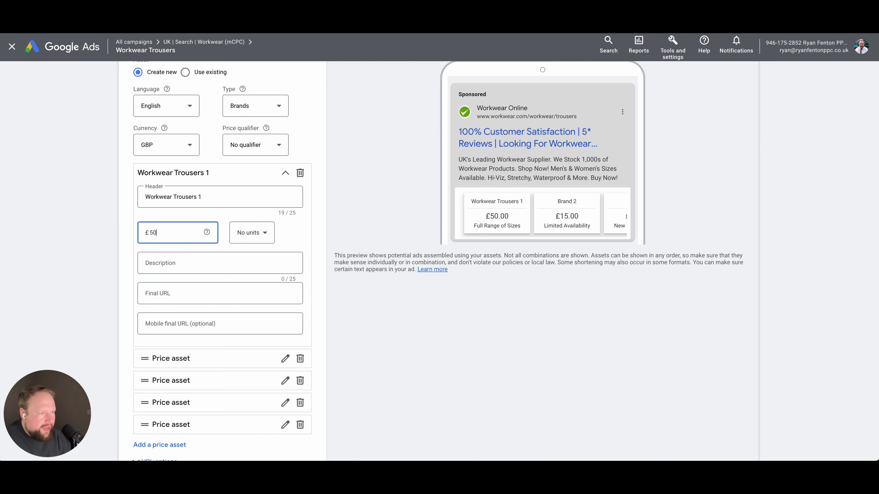
{"action": "left_click", "coordinate": [378, 206]}
{"action": "left_click", "coordinate": [267, 233]}
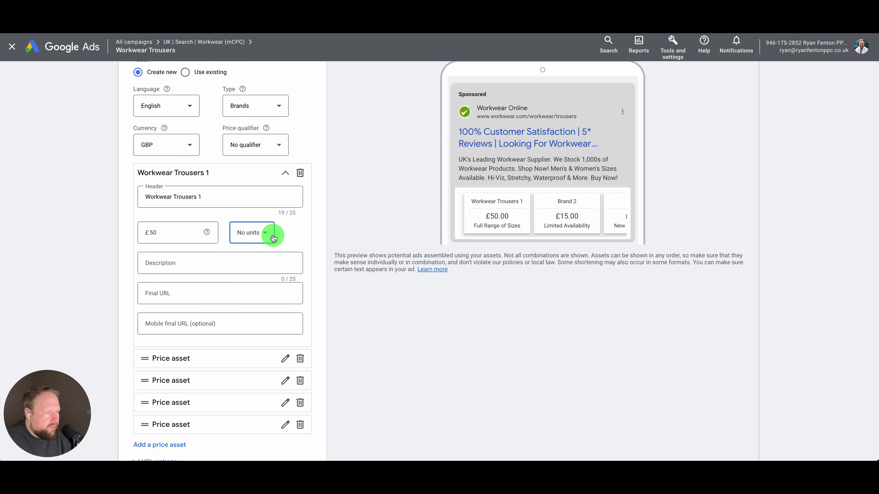
{"action": "left_click", "coordinate": [345, 224]}
Enter Dickies Workwear Trousers as the first price item's description
{"action": "left_click", "coordinate": [192, 261]}
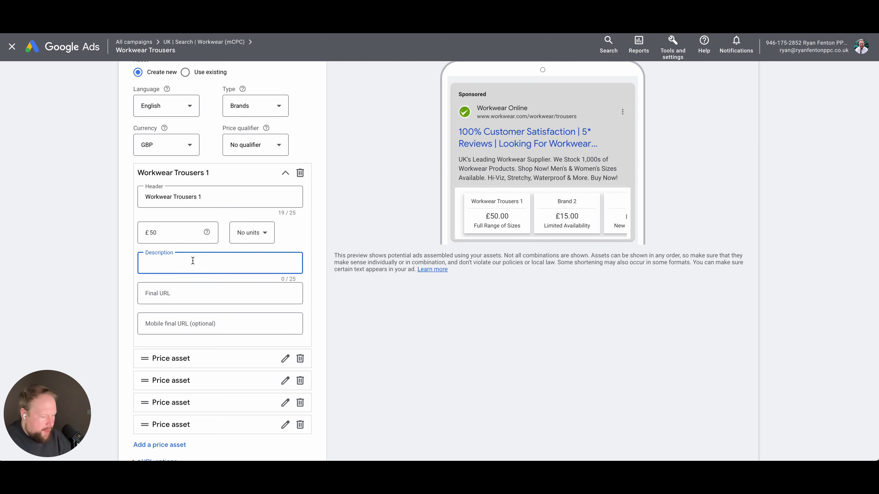
{"action": "type", "text": "D"}
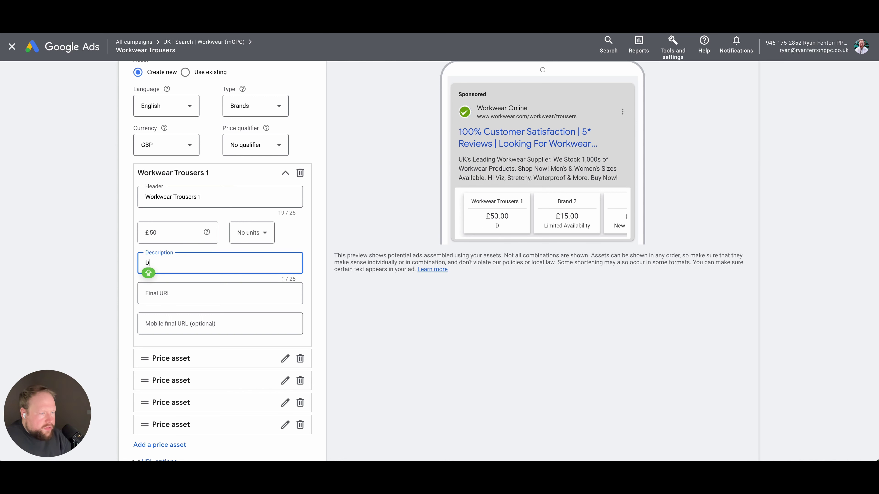
{"action": "type", "text": "ickies Work"}
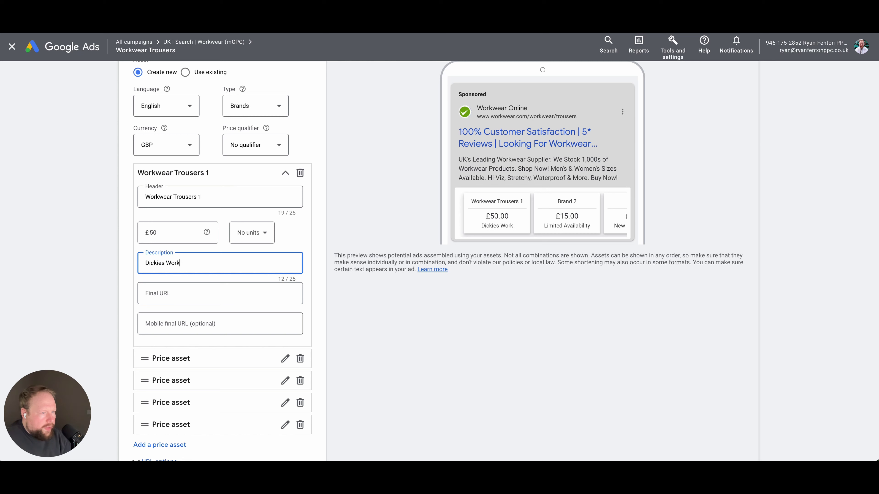
{"action": "type", "text": "wear Trousers"}
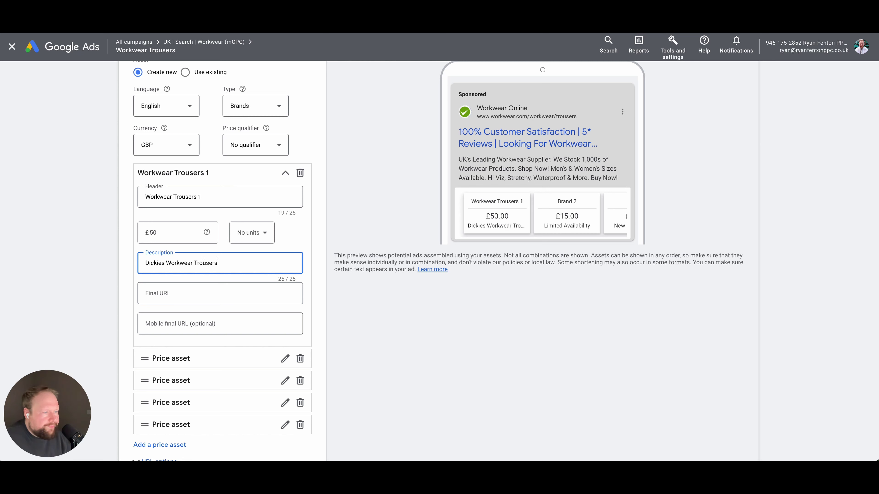
{"action": "left_click", "coordinate": [160, 293]}
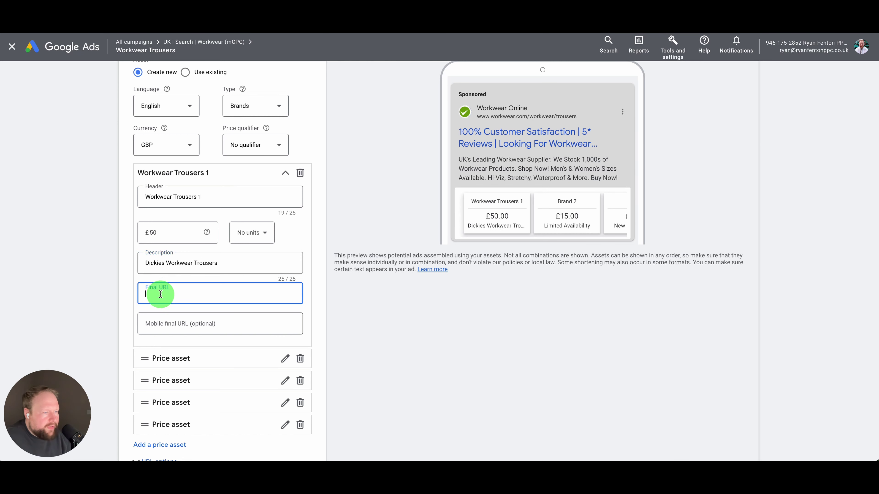
{"action": "type", "text": "https://www.workwearonlineltd.com/"}
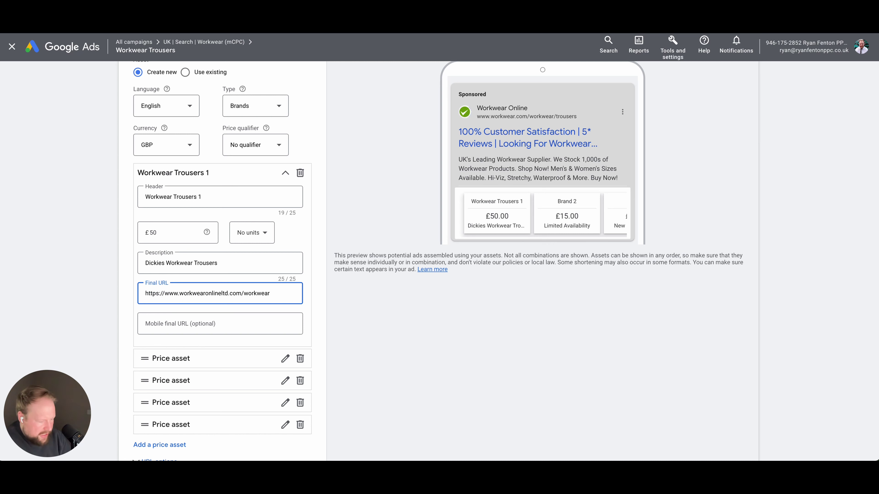
{"action": "type", "text": "workwear/trousers/dickies-"}
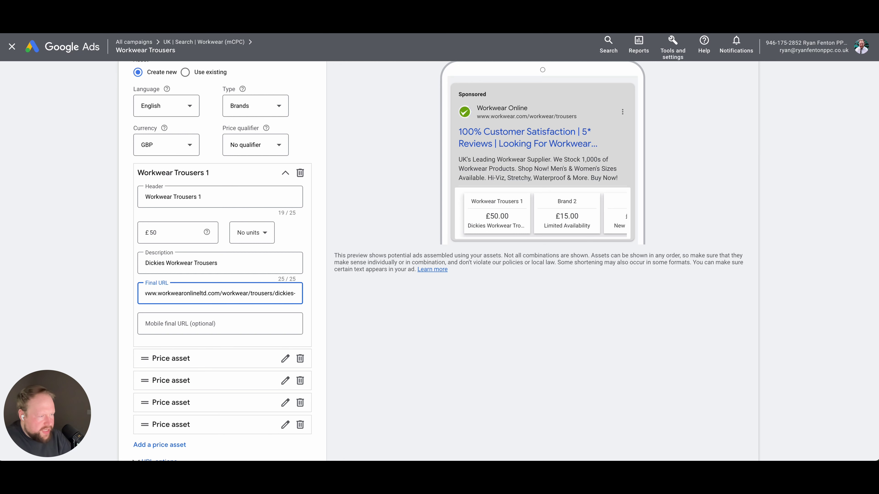
{"action": "key", "text": "BackSpace"}
{"action": "type", "text": "/workw"}
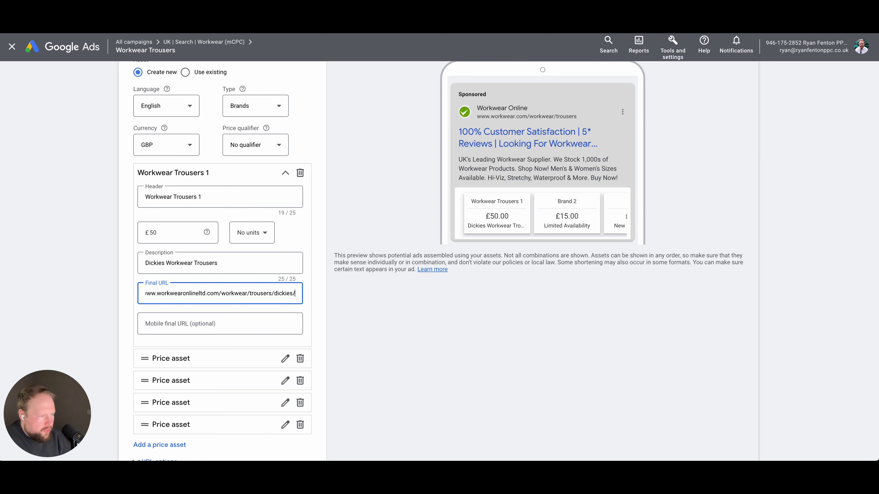
{"action": "type", "text": "ear-t"}
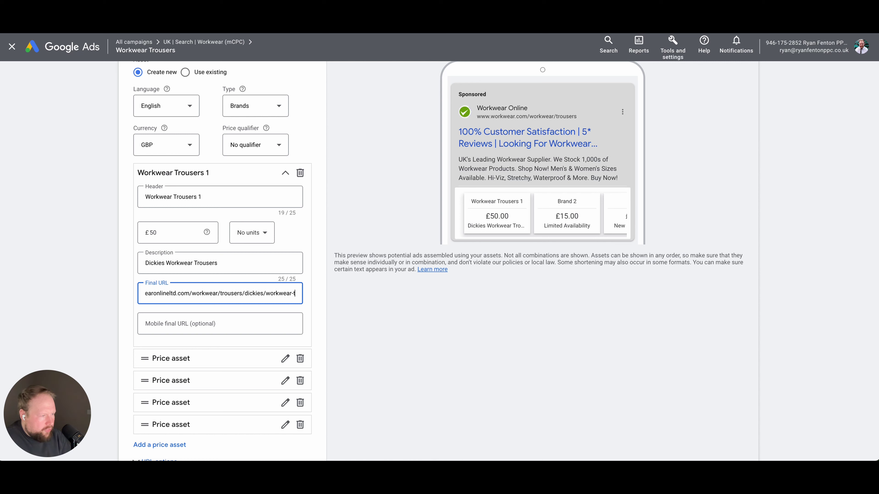
{"action": "type", "text": "rousers-1"}
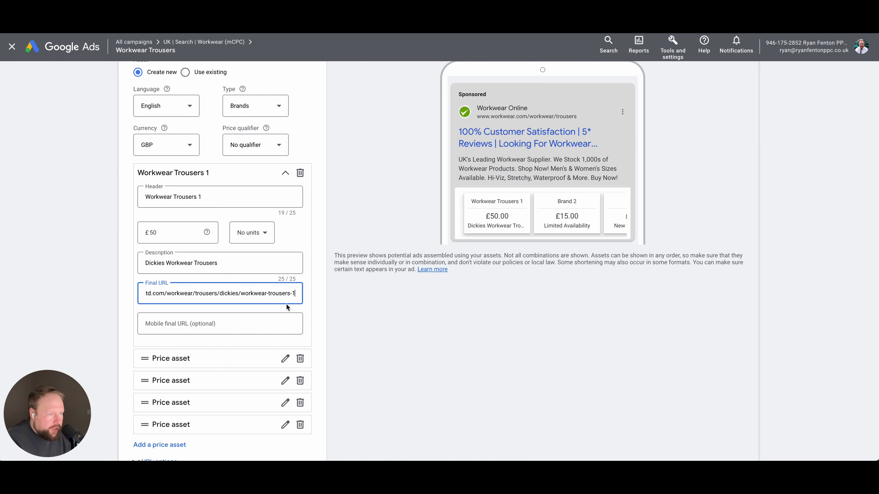
{"action": "left_click", "coordinate": [351, 319]}
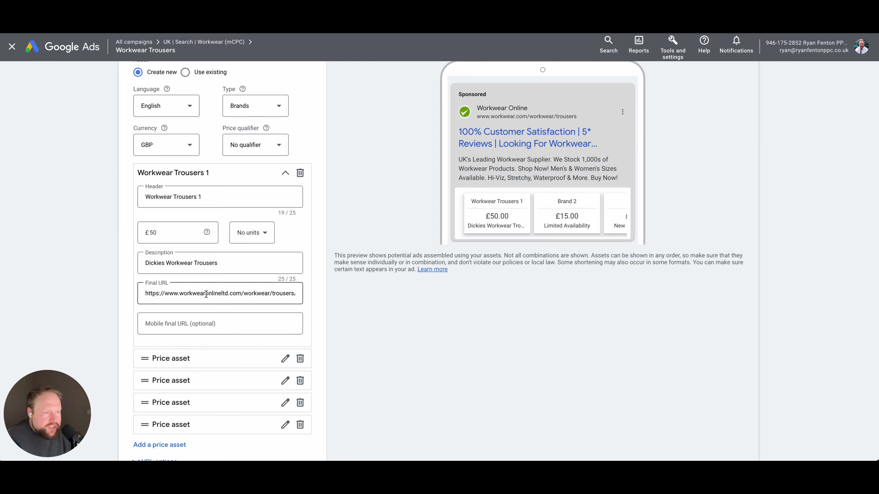
{"action": "left_click", "coordinate": [115, 284]}
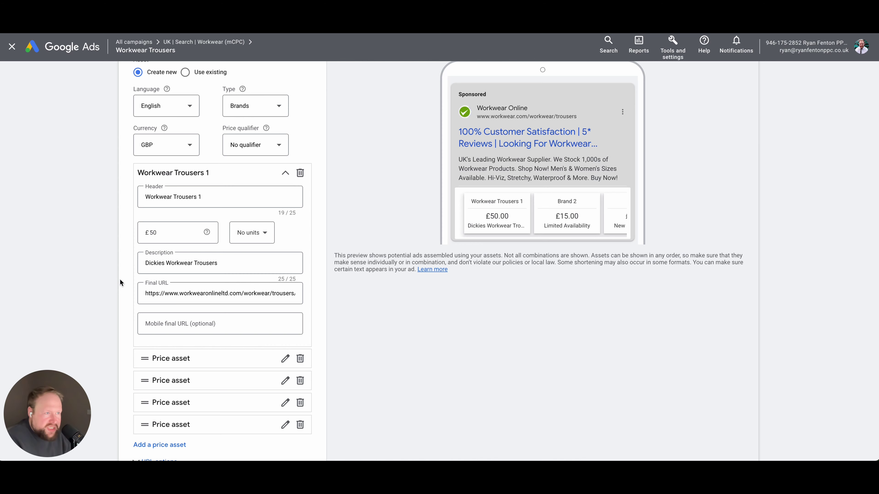
{"action": "scroll", "coordinate": [209, 246], "scroll_direction": "down", "scroll_amount": 3}
{"action": "scroll", "coordinate": [92, 295], "scroll_direction": "up", "scroll_amount": 5}
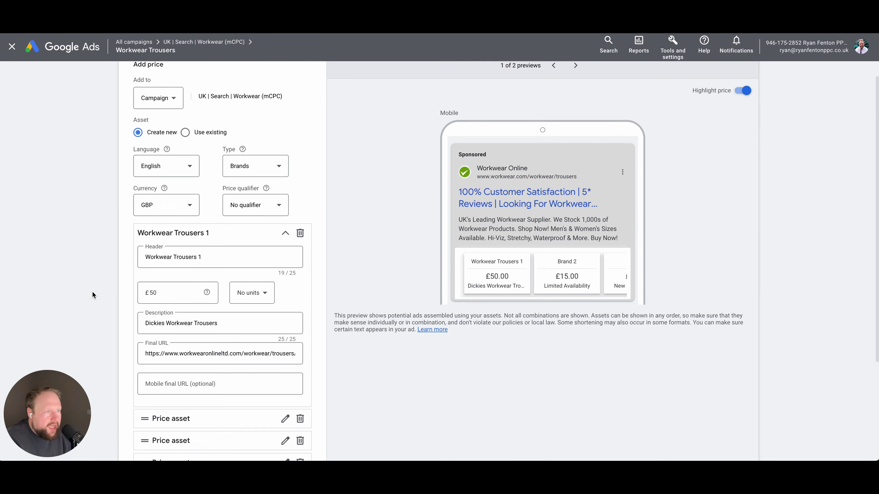
Try to save the price asset with only the first price item filled in
{"action": "scroll", "coordinate": [92, 294], "scroll_direction": "down", "scroll_amount": 4}
{"action": "left_click", "coordinate": [285, 283]}
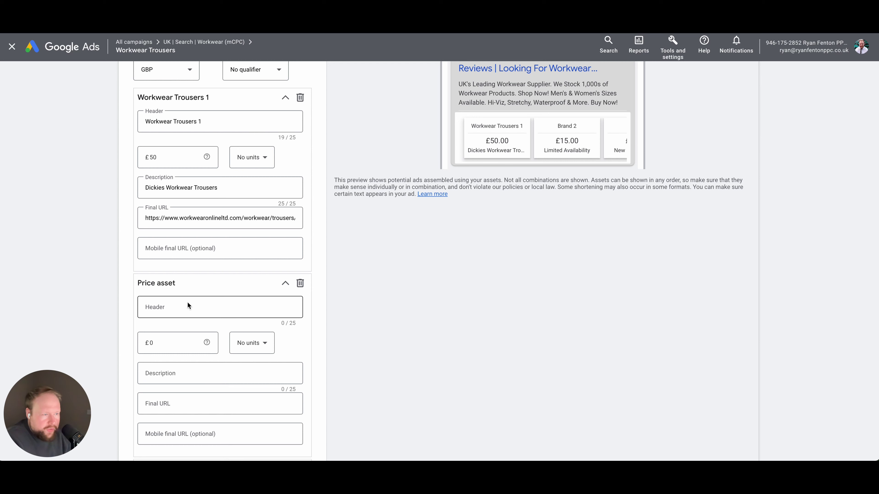
{"action": "left_click", "coordinate": [285, 283]}
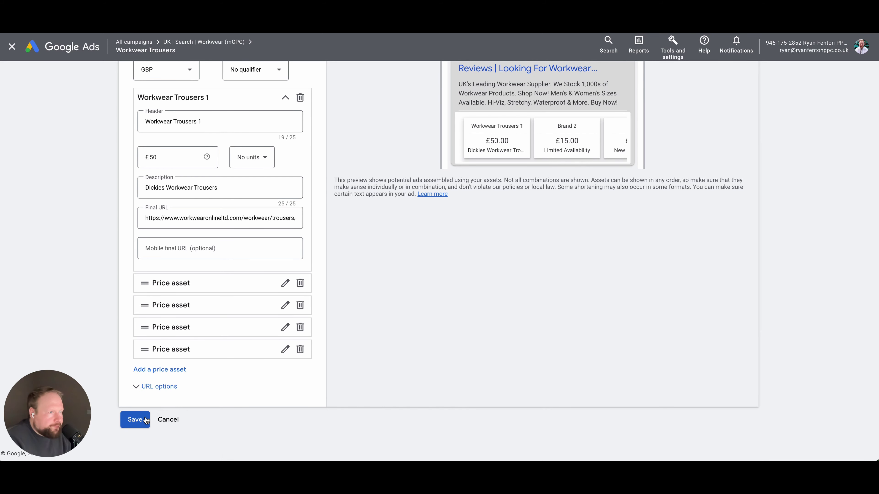
{"action": "left_click", "coordinate": [136, 420]}
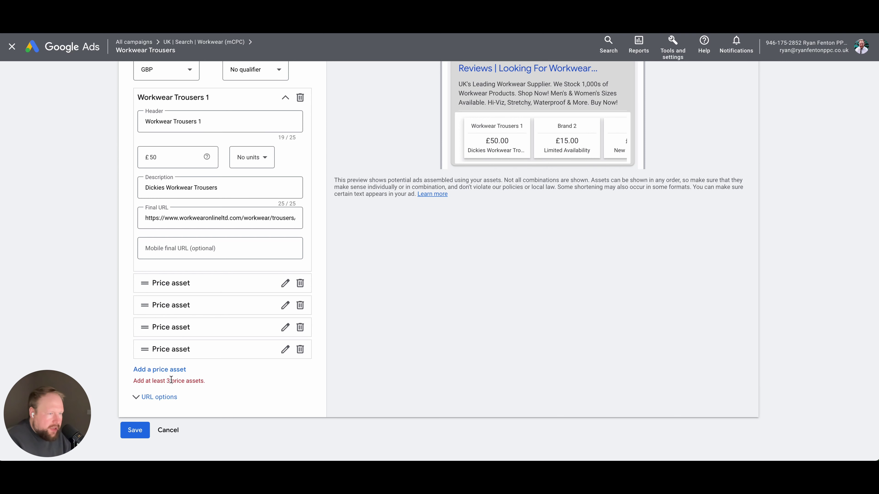
Give the second price item the header Workwear Trousers 2 and a price of £50
{"action": "scroll", "coordinate": [511, 271], "scroll_direction": "up", "scroll_amount": 3}
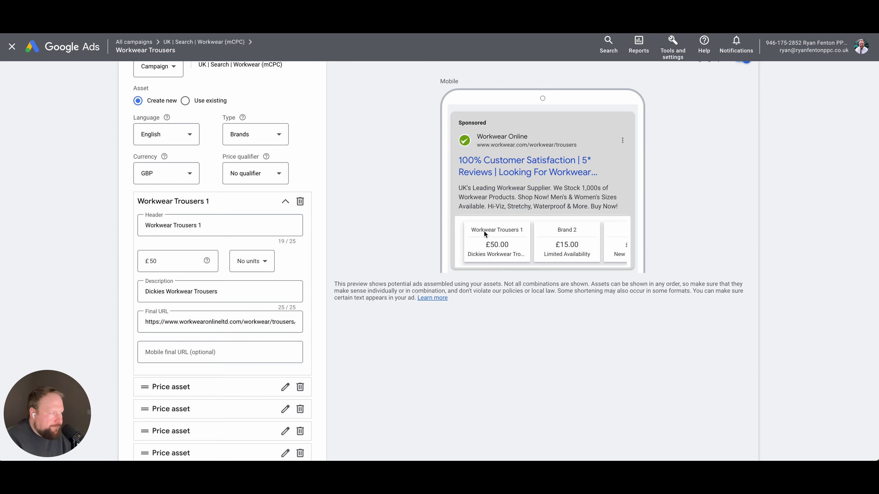
{"action": "left_click", "coordinate": [231, 223]}
{"action": "key", "text": "ctrl+a"}
{"action": "key", "text": "ctrl+c"}
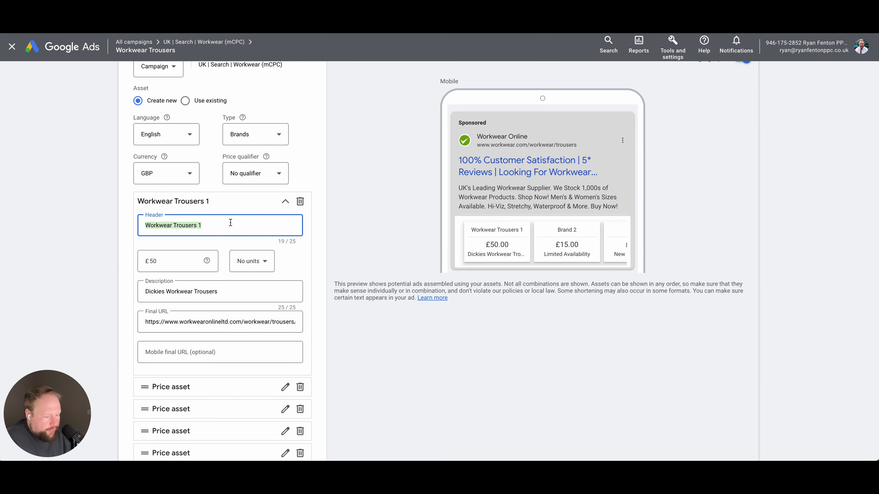
{"action": "scroll", "coordinate": [230, 224], "scroll_direction": "down", "scroll_amount": 4}
{"action": "left_click", "coordinate": [284, 272]}
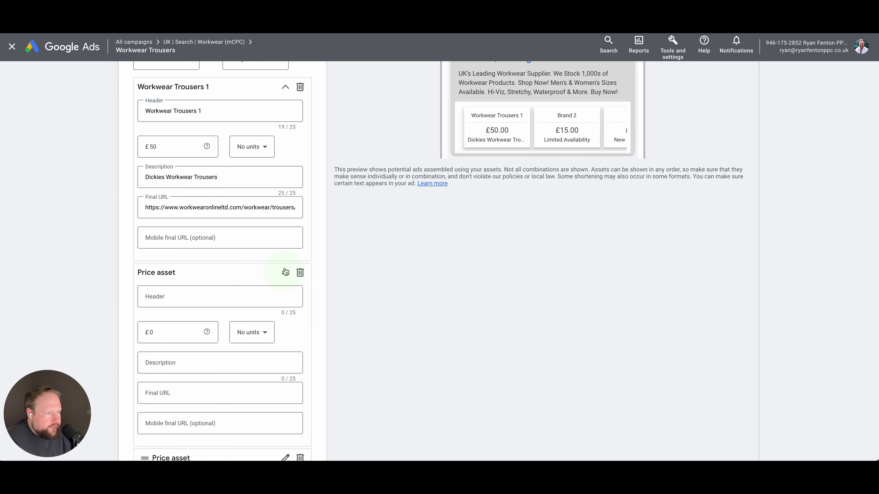
{"action": "left_click", "coordinate": [224, 293]}
{"action": "key", "text": "ctrl+v"}
{"action": "key", "text": "BackSpace"}
{"action": "type", "text": "2"}
{"action": "left_click", "coordinate": [172, 331]}
{"action": "key", "text": "BackSpace"}
{"action": "type", "text": "50"}
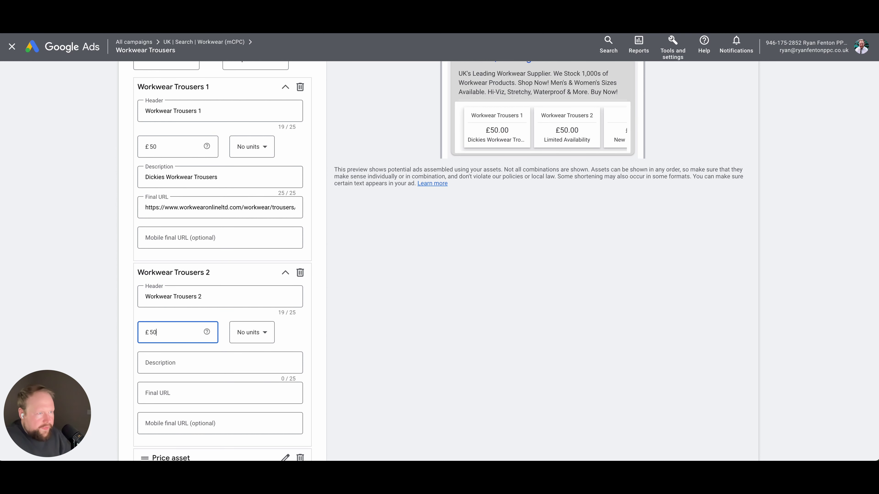
Reuse the first item's description for the second price item, replacing the brand so it reads Carhartt Workwear Trousers
{"action": "left_click", "coordinate": [228, 176]}
{"action": "key", "text": "ctrl+a"}
{"action": "key", "text": "ctrl+c"}
{"action": "left_click", "coordinate": [190, 362]}
{"action": "key", "text": "ctrl+v"}
{"action": "double_click", "coordinate": [154, 363]}
{"action": "type", "text": "c"}
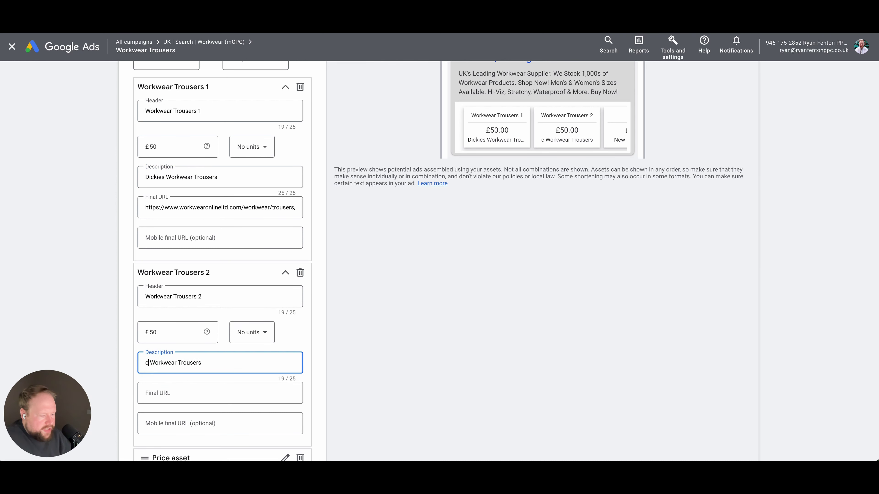
{"action": "type", "text": "ARH"}
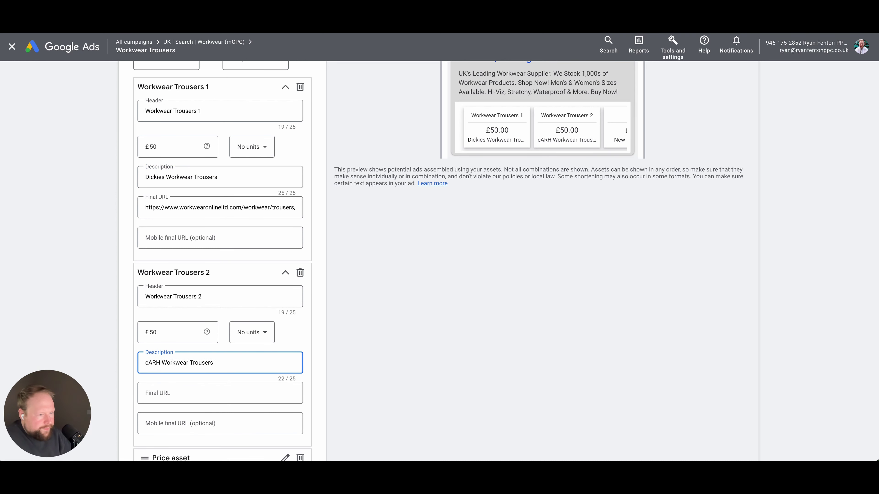
{"action": "key", "text": "BackSpace"}
{"action": "key", "text": "BackSpace"}
{"action": "key", "text": "BackSpace"}
{"action": "key", "text": "BackSpace"}
{"action": "type", "text": "Carha"}
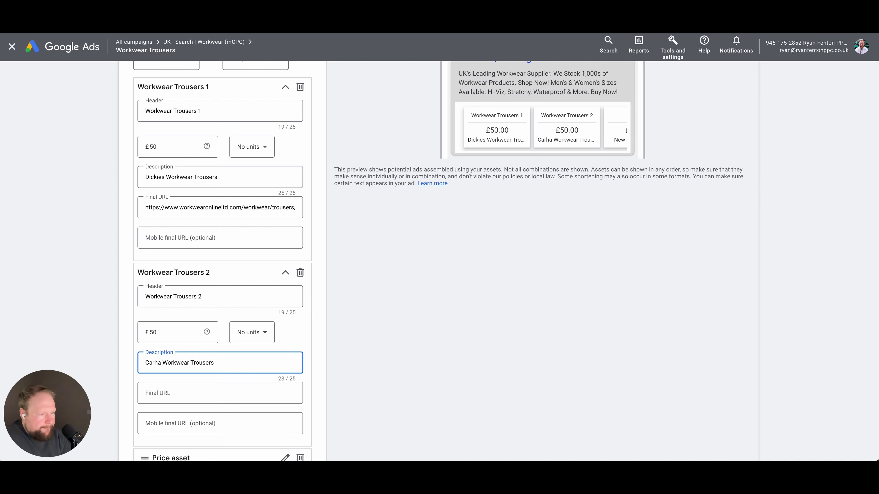
{"action": "type", "text": "rtt"}
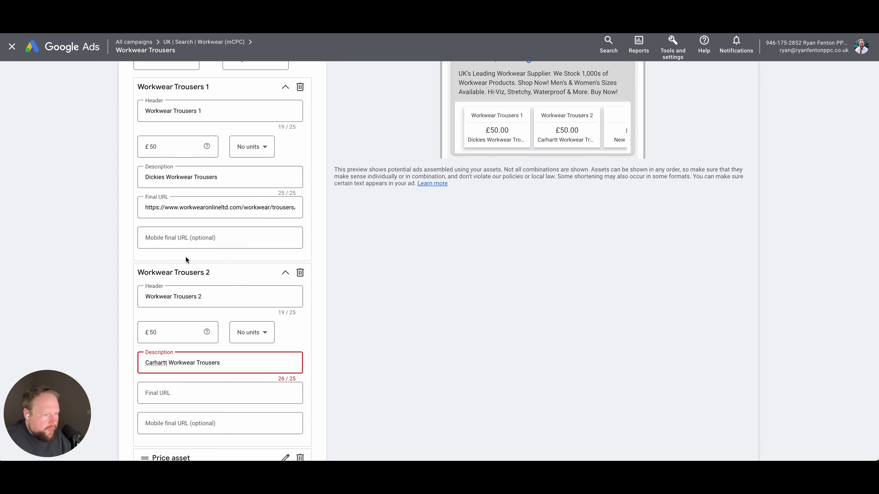
Shorten the second price item's description to Carhartt Work Trousers
{"action": "key", "text": "BackSpace"}
{"action": "scroll", "coordinate": [180, 256], "scroll_direction": "down", "scroll_amount": 1}
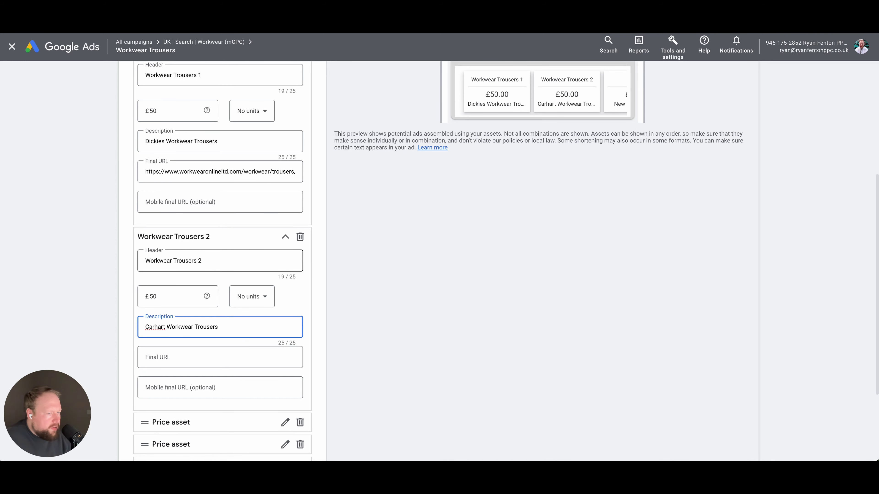
{"action": "type", "text": "t"}
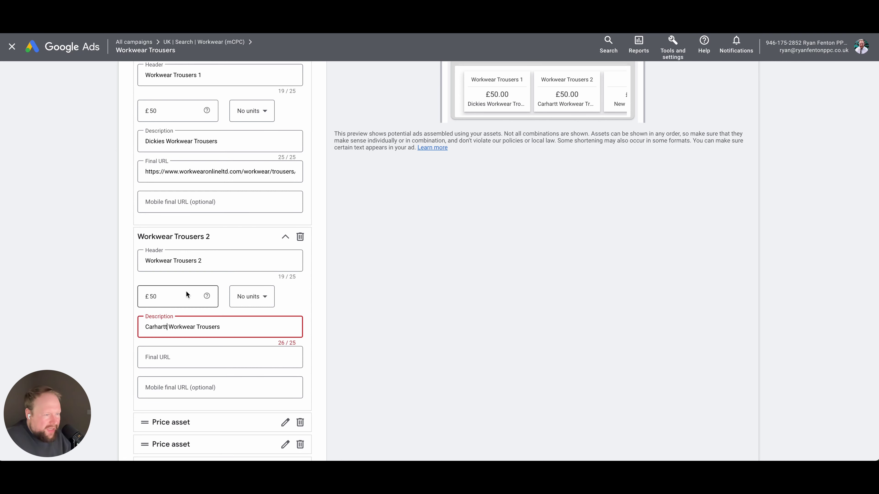
{"action": "double_click", "coordinate": [183, 326]}
{"action": "type", "text": "Work"}
Copy the first item's final URL into the second price item and shorten its workwear-trousers part to work-trousers
{"action": "left_click", "coordinate": [222, 171]}
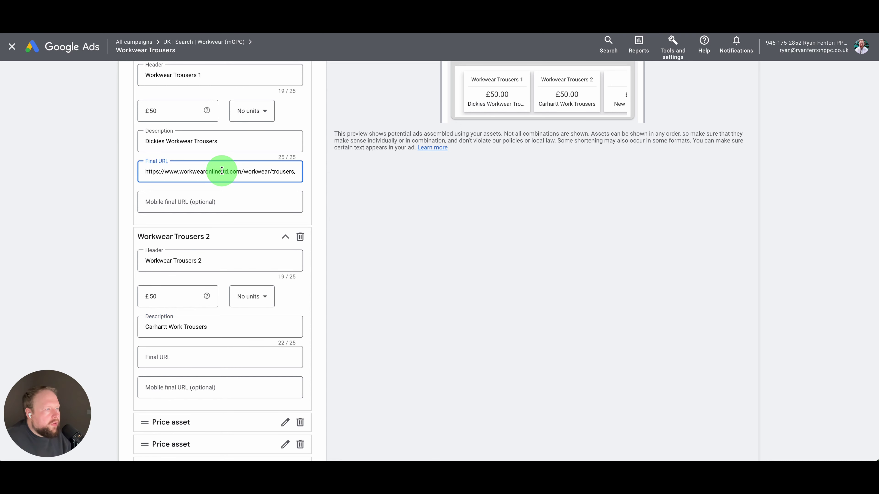
{"action": "key", "text": "ctrl+a"}
{"action": "key", "text": "ctrl+c"}
{"action": "left_click", "coordinate": [186, 357]}
{"action": "key", "text": "ctrl+v"}
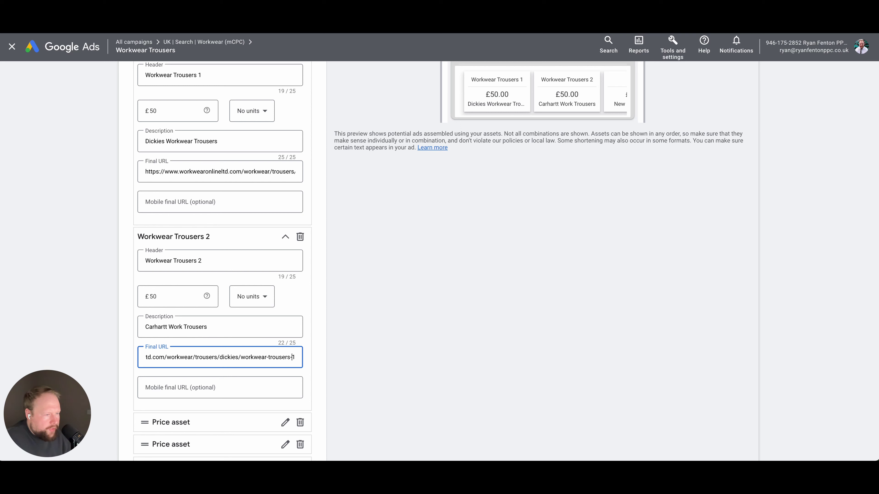
{"action": "key", "text": "BackSpace"}
{"action": "key", "text": "BackSpace"}
{"action": "key", "text": "BackSpace"}
{"action": "key", "text": "BackSpace"}
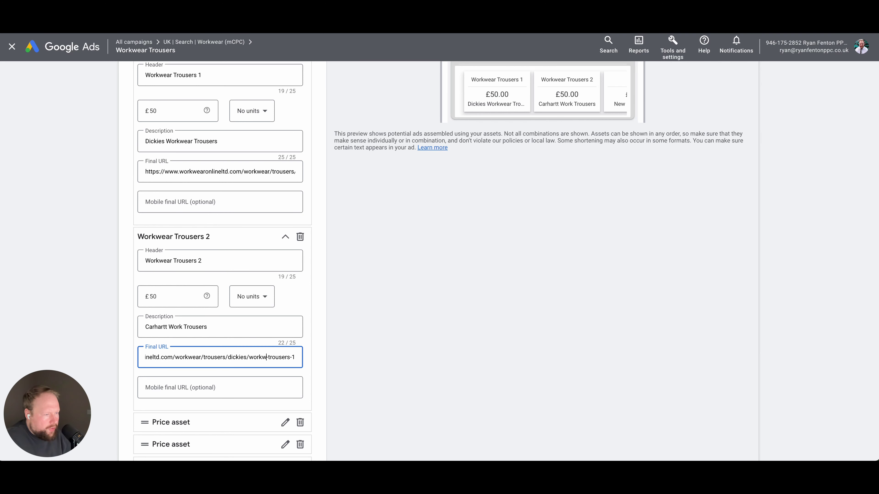
Change the second price item's final URL so its brand folder is carhartt and it ends in work-trousers-2
{"action": "left_click", "coordinate": [285, 422]}
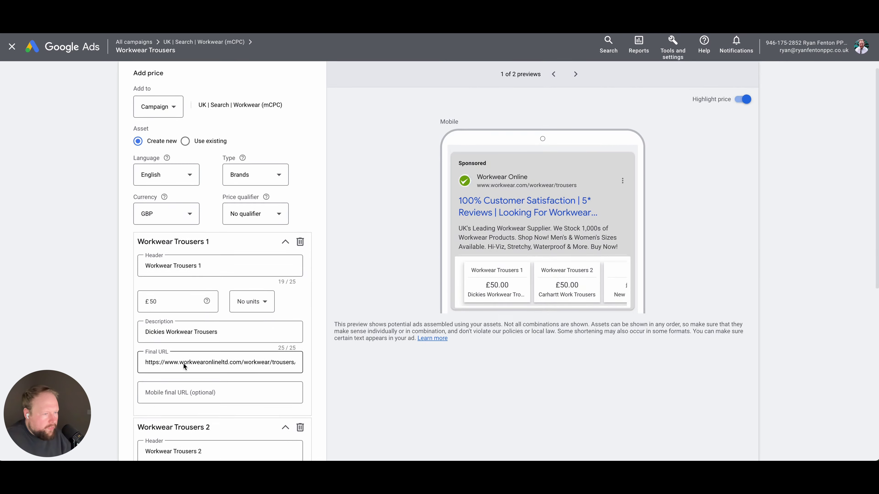
{"action": "scroll", "coordinate": [184, 362], "scroll_direction": "down", "scroll_amount": 10}
{"action": "left_click", "coordinate": [220, 238]}
{"action": "key", "text": "End"}
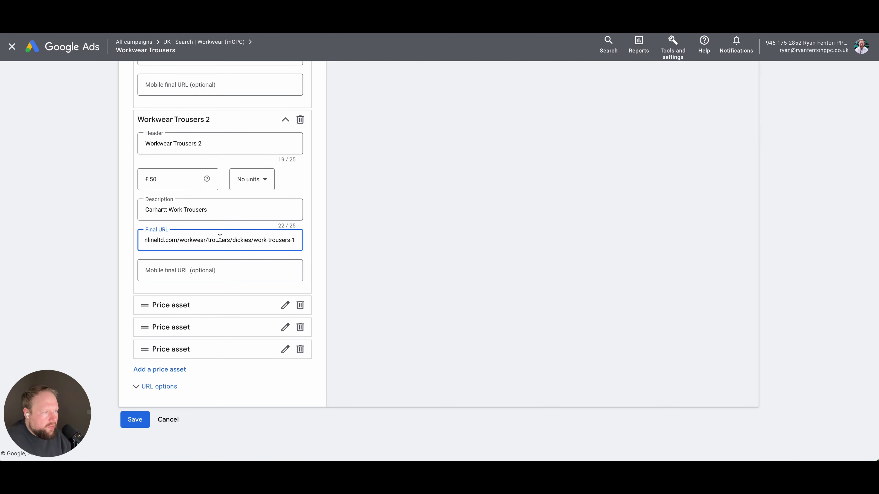
{"action": "left_click", "coordinate": [301, 238]}
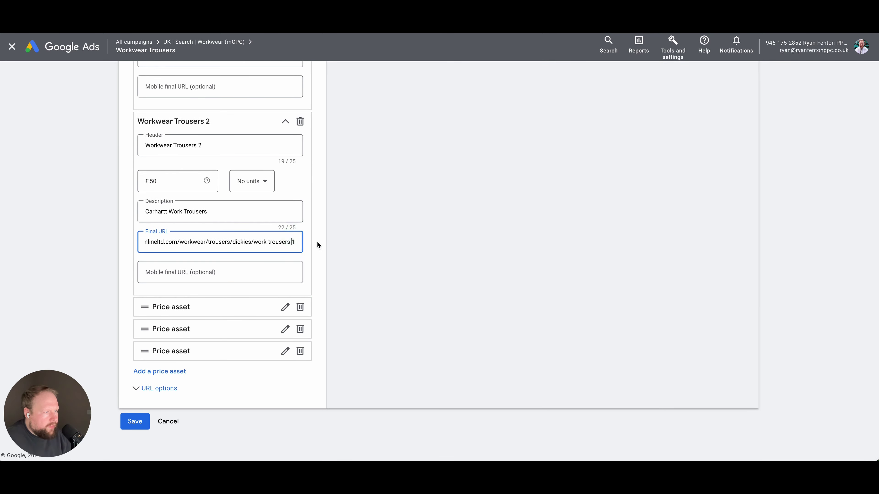
{"action": "key", "text": "BackSpace"}
{"action": "key", "text": "BackSpace"}
{"action": "type", "text": "-2"}
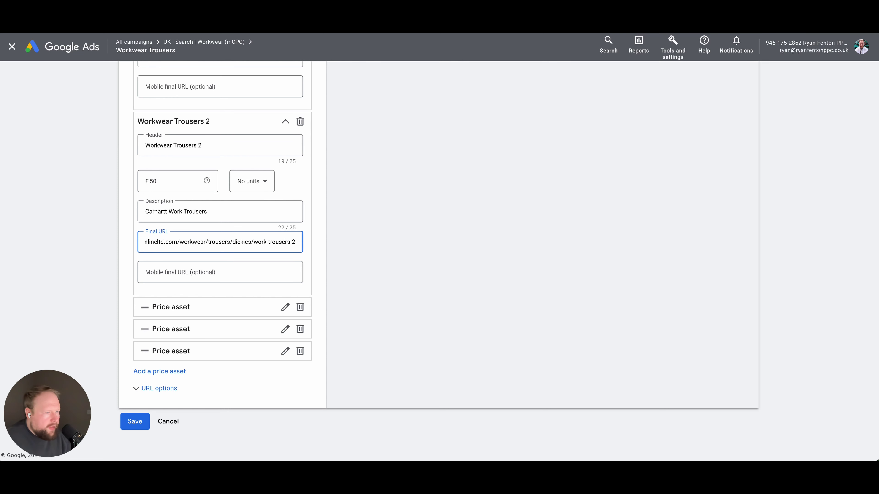
{"action": "double_click", "coordinate": [250, 241]}
{"action": "type", "text": "carha"}
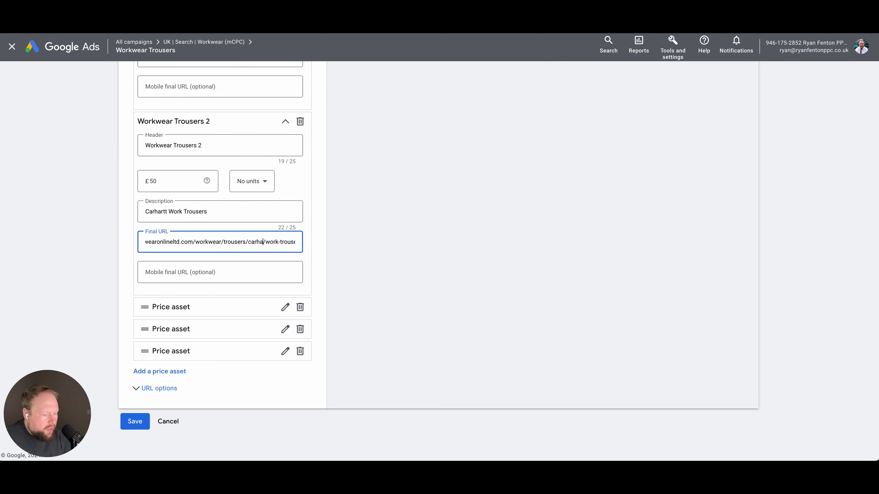
{"action": "type", "text": "rtt"}
{"action": "left_click", "coordinate": [411, 215]}
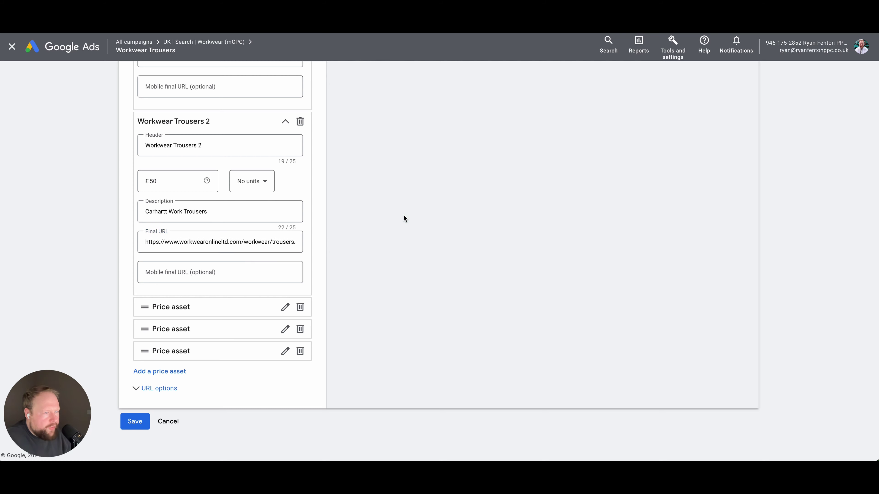
Give the third price item the header Workwear Trousers 3 and a price of £50
{"action": "left_click", "coordinate": [284, 305]}
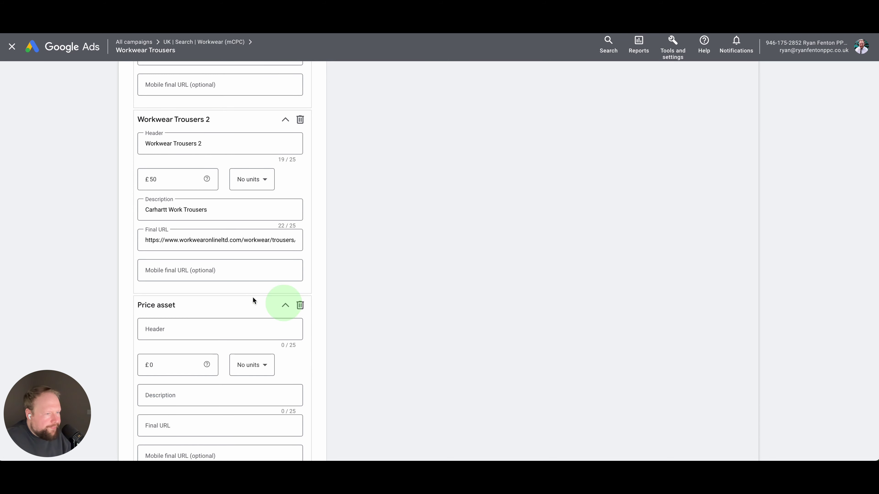
{"action": "triple_click", "coordinate": [220, 144]}
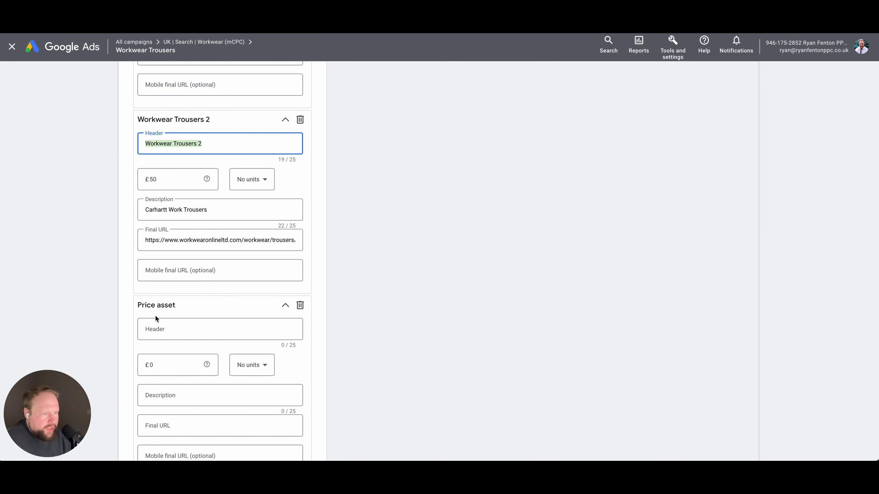
{"action": "key", "text": "ctrl+c"}
{"action": "left_click", "coordinate": [156, 329]}
{"action": "key", "text": "ctrl+v"}
{"action": "scroll", "coordinate": [155, 328], "scroll_direction": "down", "scroll_amount": 2}
{"action": "key", "text": "BackSpace"}
{"action": "key", "text": "BackSpace"}
{"action": "type", "text": "3"}
{"action": "left_click", "coordinate": [162, 291]}
{"action": "key", "text": "BackSpace"}
{"action": "type", "text": "5"}
Reuse the second item's description for the third price item, replacing the brand so it reads Snickers Work Trousers
{"action": "left_click", "coordinate": [198, 147]}
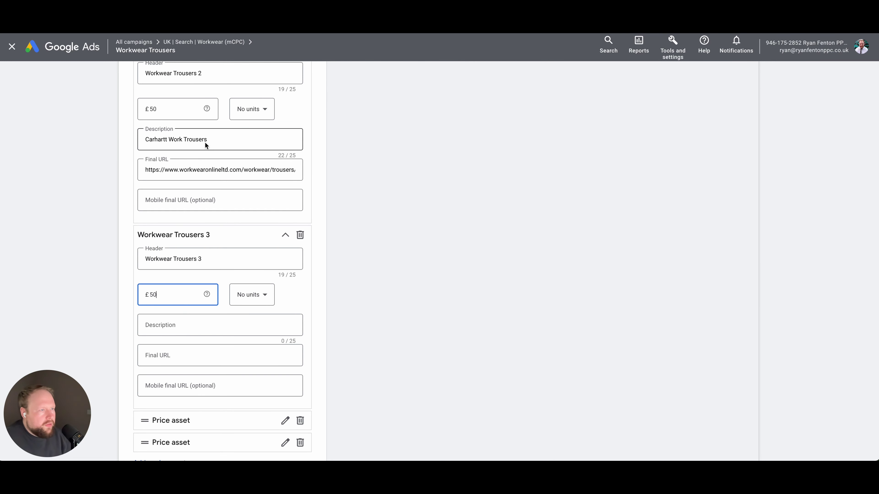
{"action": "left_click_drag", "start_coordinate": [216, 140], "coordinate": [145, 139]}
{"action": "left_click", "coordinate": [168, 331]}
{"action": "key", "text": "ctrl+v"}
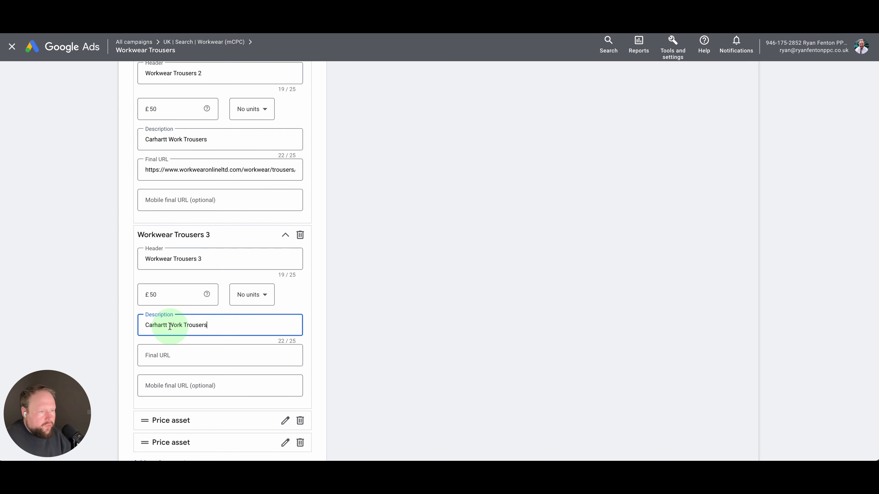
{"action": "double_click", "coordinate": [159, 326]}
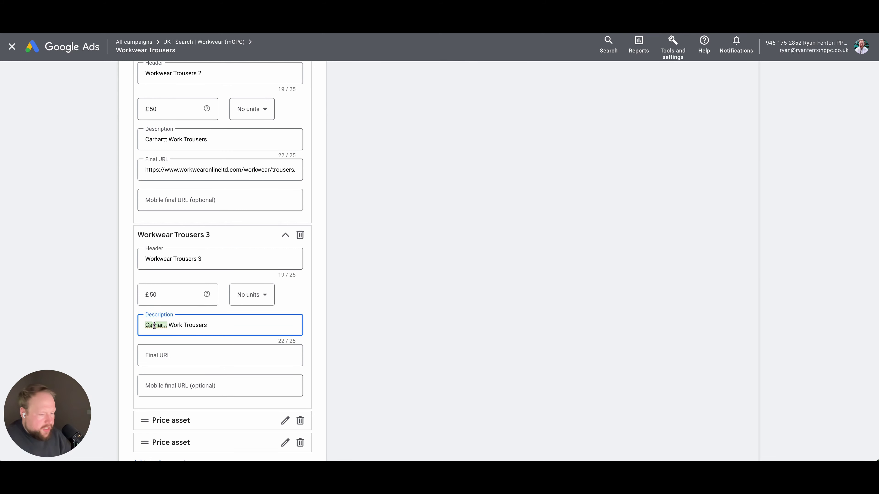
{"action": "key", "text": "BackSpace"}
{"action": "type", "text": "Snickers"}
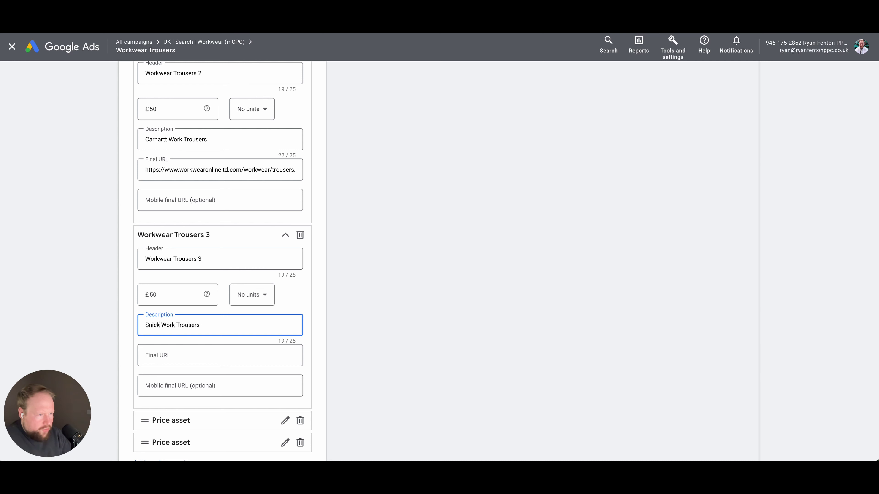
Try extending Work to Workwear in the third price item's description and take the change back
{"action": "left_click", "coordinate": [183, 325]}
{"action": "type", "text": "wear"}
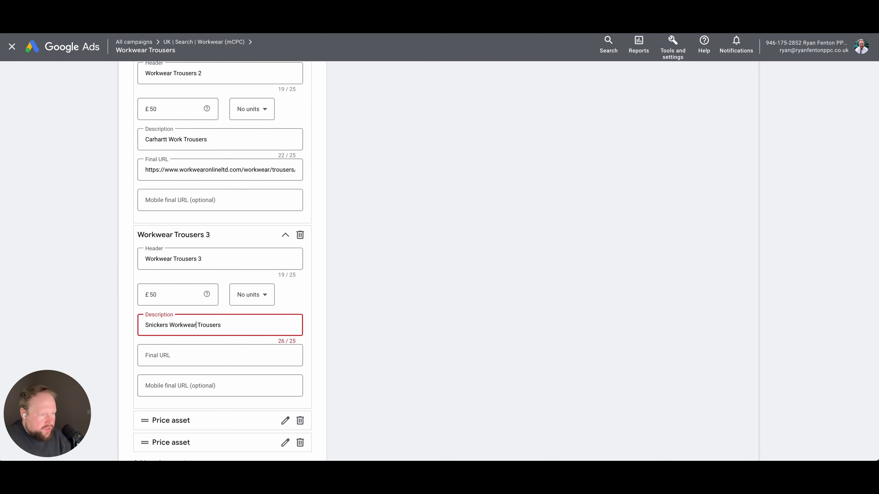
{"action": "key", "text": "BackSpace"}
{"action": "key", "text": "BackSpace"}
{"action": "key", "text": "BackSpace"}
{"action": "key", "text": "BackSpace"}
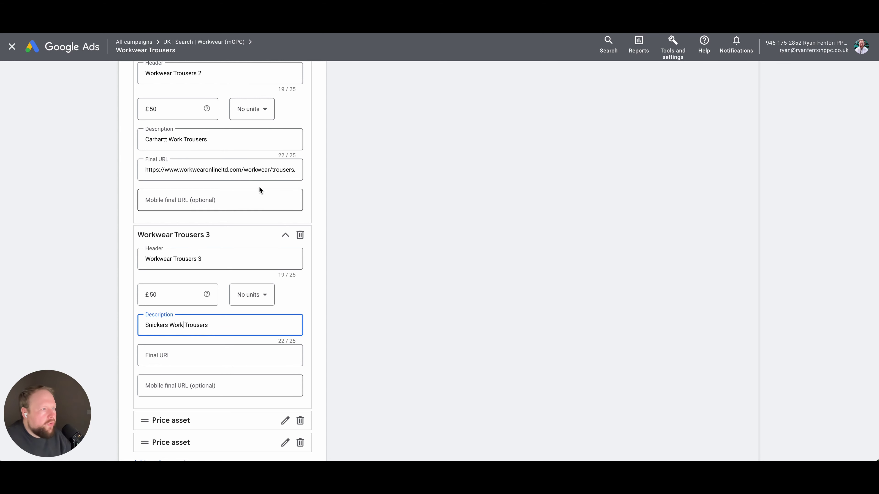
Copy the second price item's final URL into the third price item's final URL
{"action": "triple_click", "coordinate": [256, 170]}
{"action": "key", "text": "ctrl+c"}
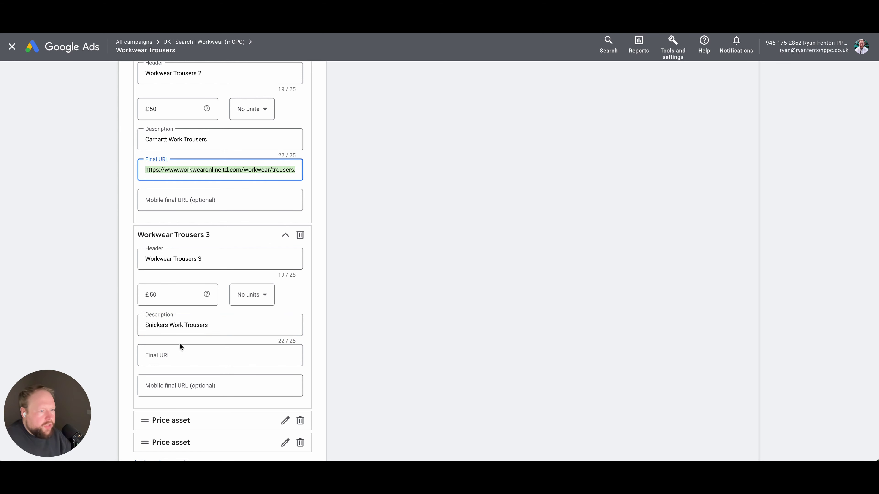
{"action": "left_click", "coordinate": [177, 354]}
{"action": "key", "text": "ctrl+v"}
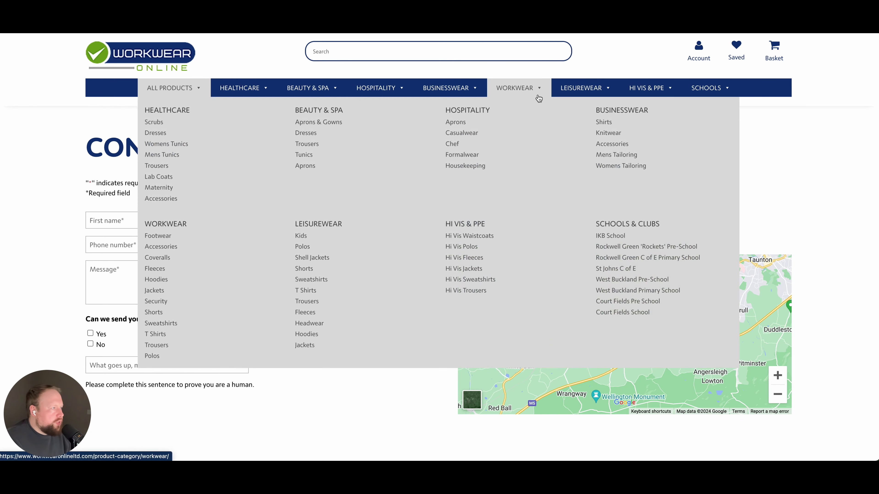
On the Workwear Online website, browse the Trousers category under Workwear and look at a product there
{"action": "mouse_move", "coordinate": [526, 90]}
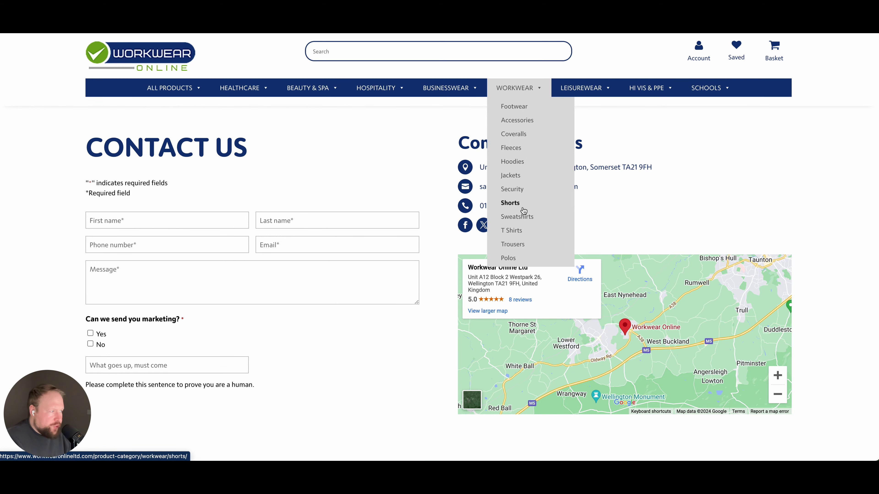
{"action": "left_click", "coordinate": [515, 244]}
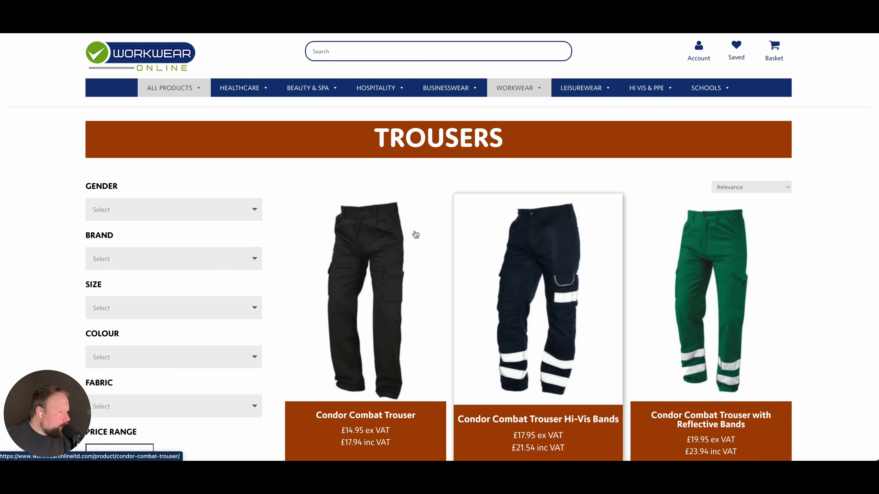
{"action": "scroll", "coordinate": [415, 225], "scroll_direction": "down", "scroll_amount": 5}
{"action": "left_click", "coordinate": [374, 187]}
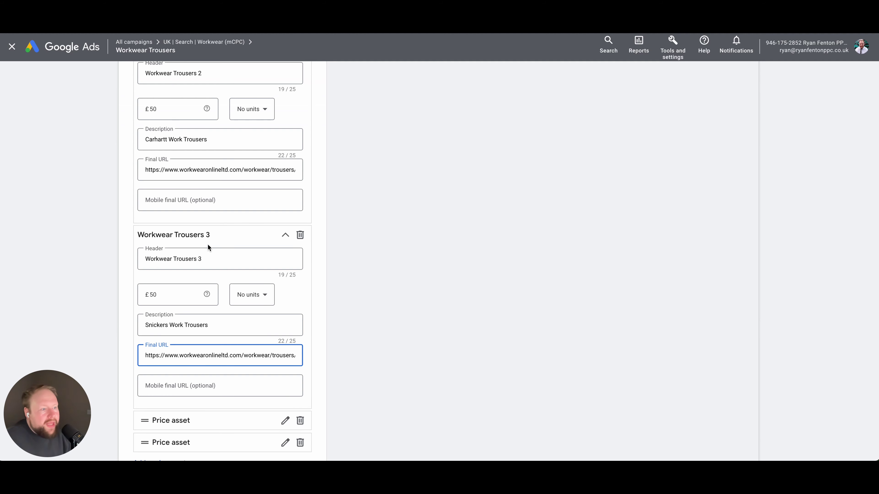
Replace the third price item's final URL with the copied product page address, workwearonlineltd.com/product/condor-combat-trouser/
{"action": "triple_click", "coordinate": [246, 357]}
{"action": "key", "text": "ctrl+v"}
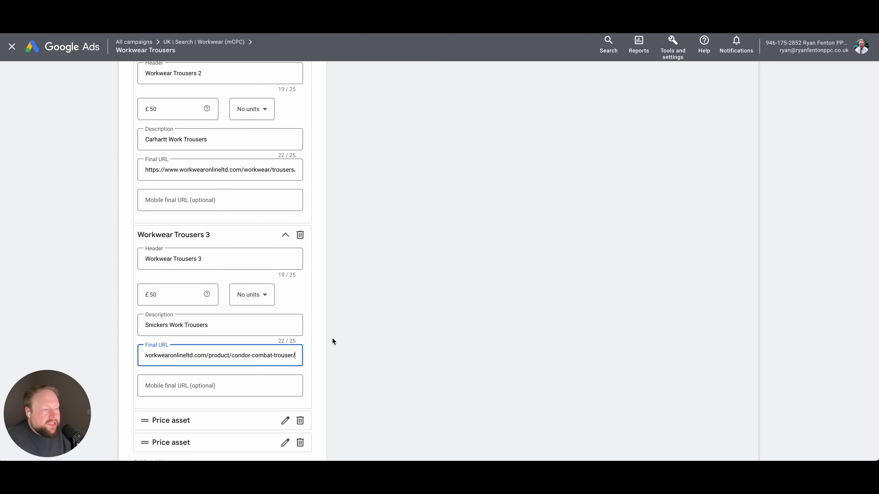
{"action": "left_click", "coordinate": [526, 322]}
{"action": "scroll", "coordinate": [224, 319], "scroll_direction": "down", "scroll_amount": 2}
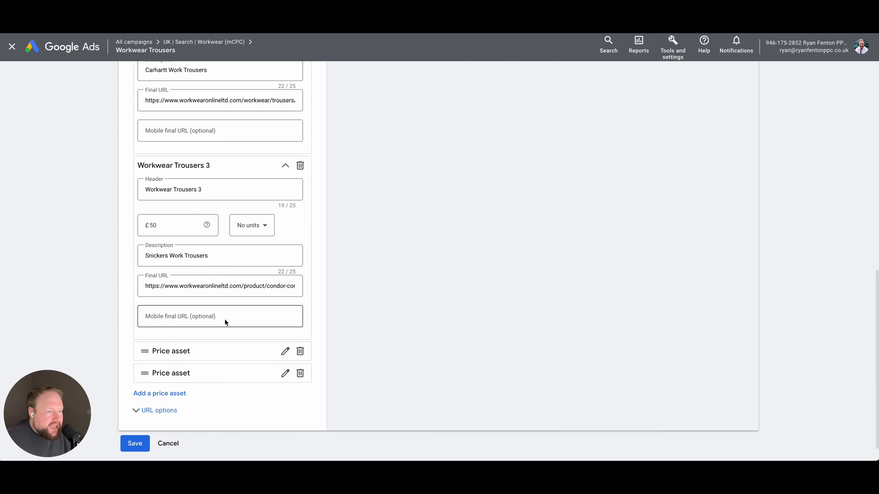
Check the three Workwear Trousers price items and save the price asset
{"action": "scroll", "coordinate": [153, 275], "scroll_direction": "up", "scroll_amount": 4}
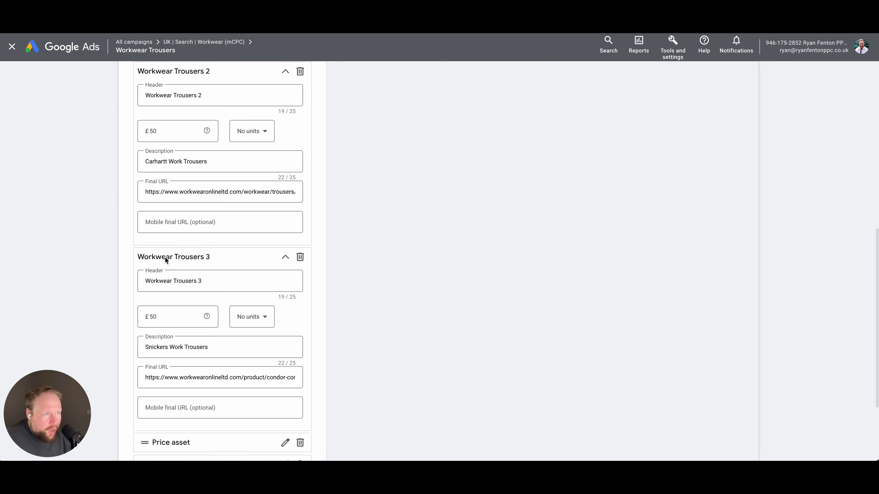
{"action": "scroll", "coordinate": [181, 188], "scroll_direction": "up", "scroll_amount": 1}
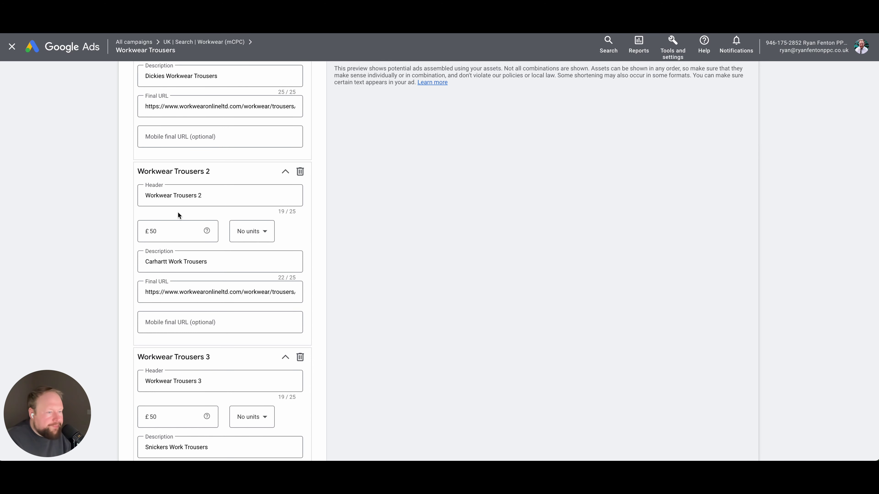
{"action": "scroll", "coordinate": [178, 212], "scroll_direction": "down", "scroll_amount": 5}
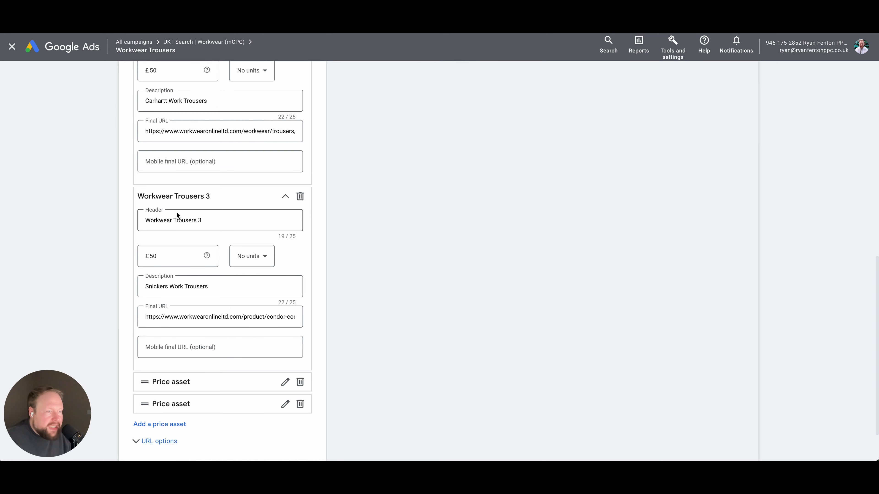
{"action": "scroll", "coordinate": [176, 212], "scroll_direction": "down", "scroll_amount": 2}
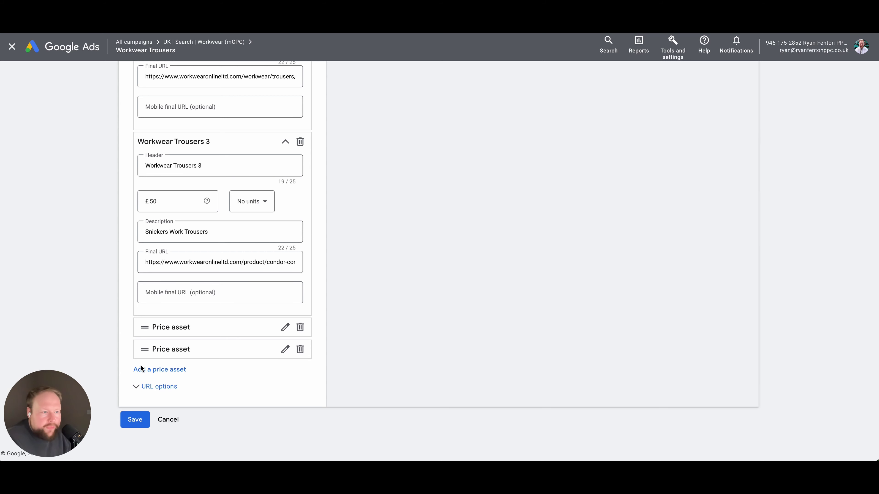
{"action": "left_click", "coordinate": [135, 418]}
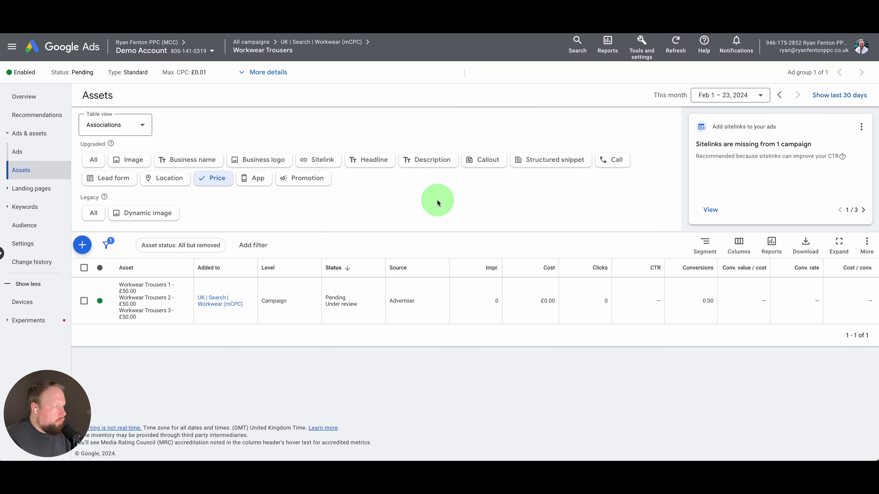
Show all upgraded asset types and look through the complete list of assets
{"action": "left_click", "coordinate": [101, 162]}
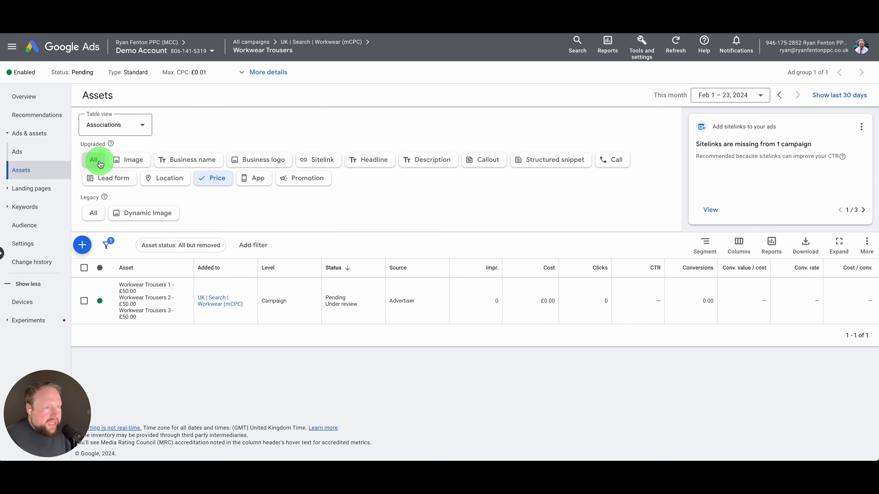
{"action": "scroll", "coordinate": [557, 247], "scroll_direction": "down", "scroll_amount": 3}
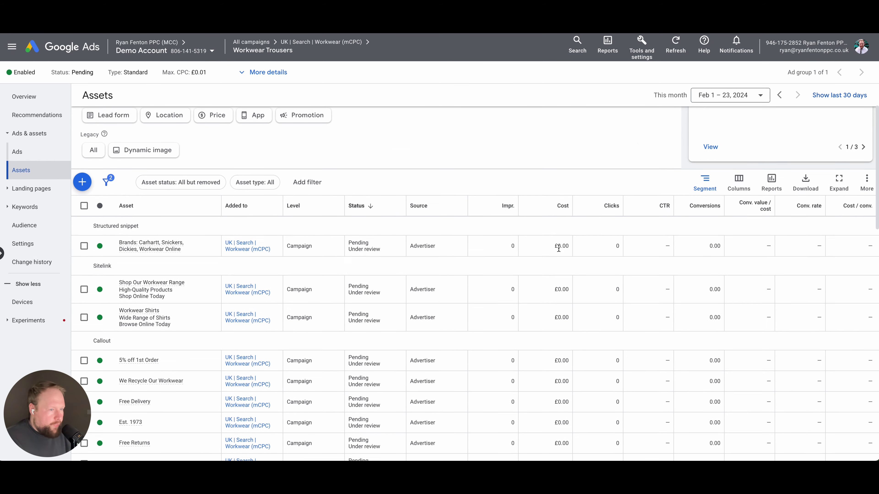
{"action": "scroll", "coordinate": [131, 238], "scroll_direction": "down", "scroll_amount": 7}
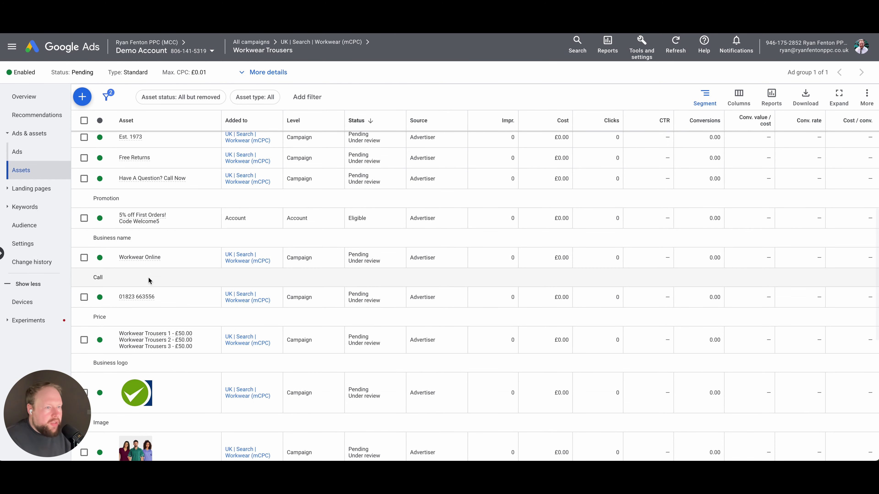
{"action": "scroll", "coordinate": [131, 267], "scroll_direction": "down", "scroll_amount": 4}
{"action": "scroll", "coordinate": [126, 261], "scroll_direction": "down", "scroll_amount": 6}
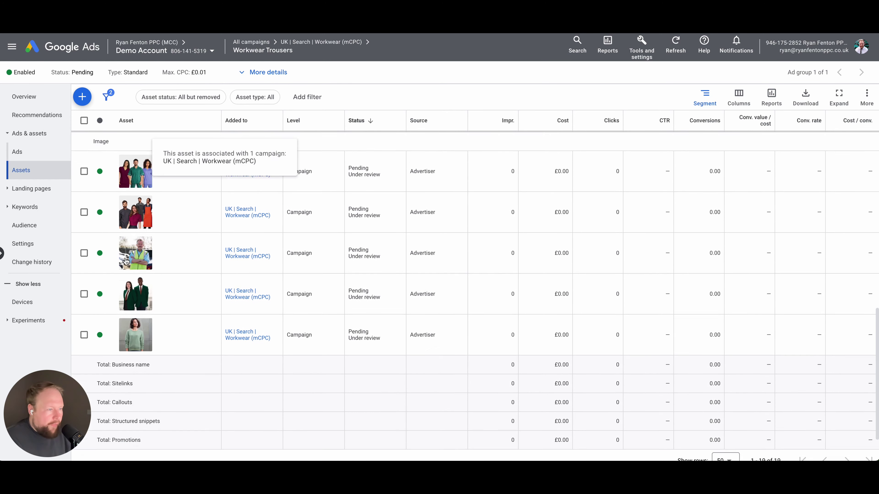
{"action": "scroll", "coordinate": [397, 231], "scroll_direction": "up", "scroll_amount": 10}
{"action": "scroll", "coordinate": [396, 230], "scroll_direction": "up", "scroll_amount": 10}
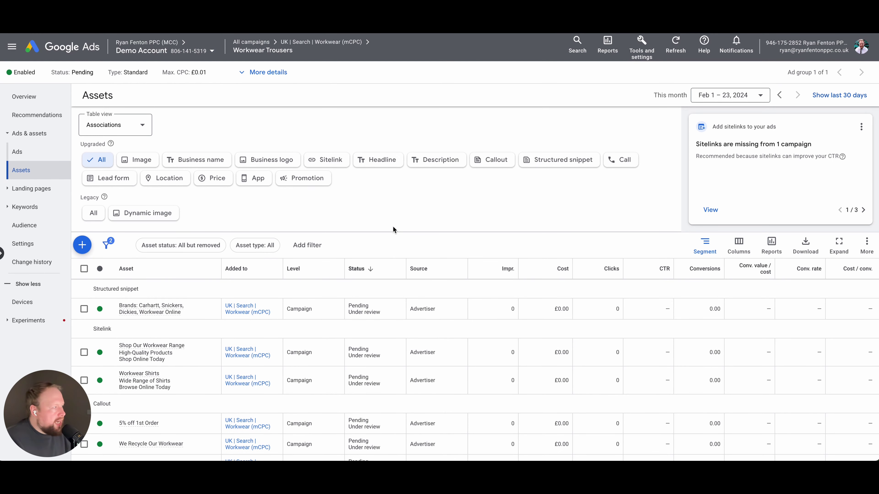
Dismiss all three recommendation cards on the Assets page, starting with the one about missing sitelinks
{"action": "left_click", "coordinate": [861, 126]}
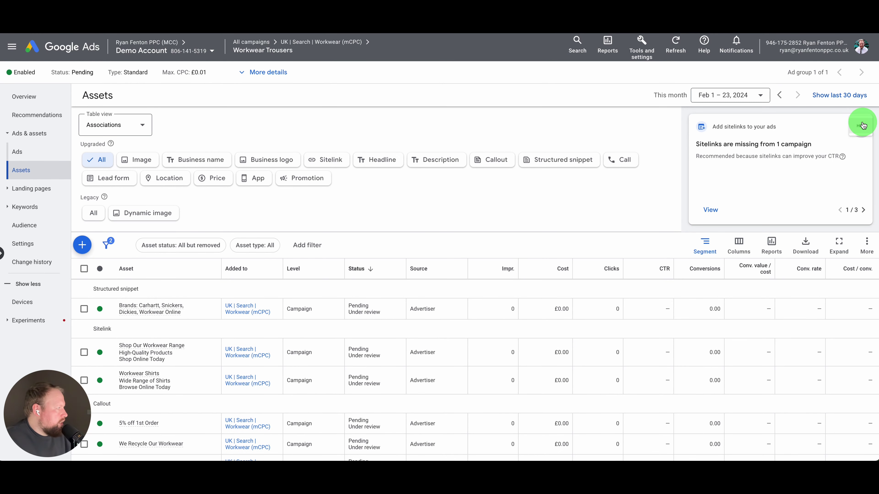
{"action": "left_click", "coordinate": [855, 131]}
{"action": "left_click", "coordinate": [861, 126]}
{"action": "left_click", "coordinate": [857, 130]}
{"action": "left_click", "coordinate": [861, 126]}
{"action": "left_click", "coordinate": [858, 134]}
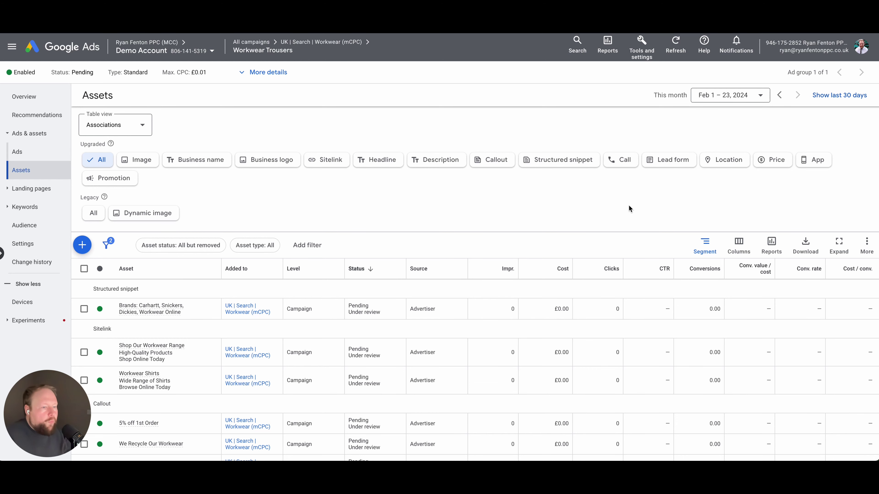
Examine the assets table by type, from structured snippets, sitelinks and callouts to the business logo and images
{"action": "scroll", "coordinate": [628, 204], "scroll_direction": "down", "scroll_amount": 5}
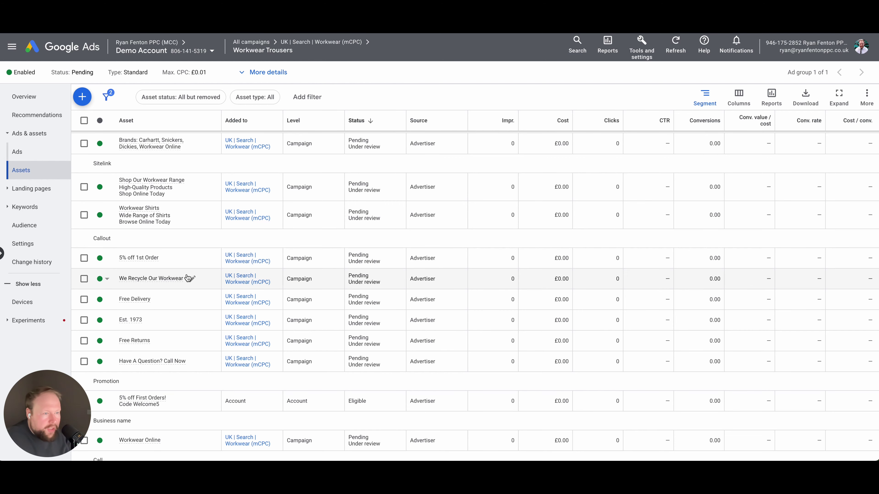
{"action": "scroll", "coordinate": [153, 301], "scroll_direction": "down", "scroll_amount": 6}
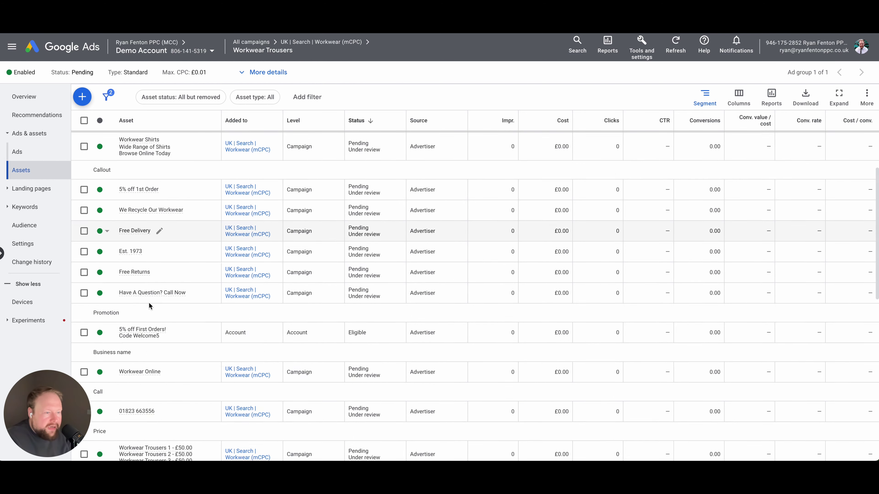
{"action": "scroll", "coordinate": [248, 259], "scroll_direction": "down", "scroll_amount": 1}
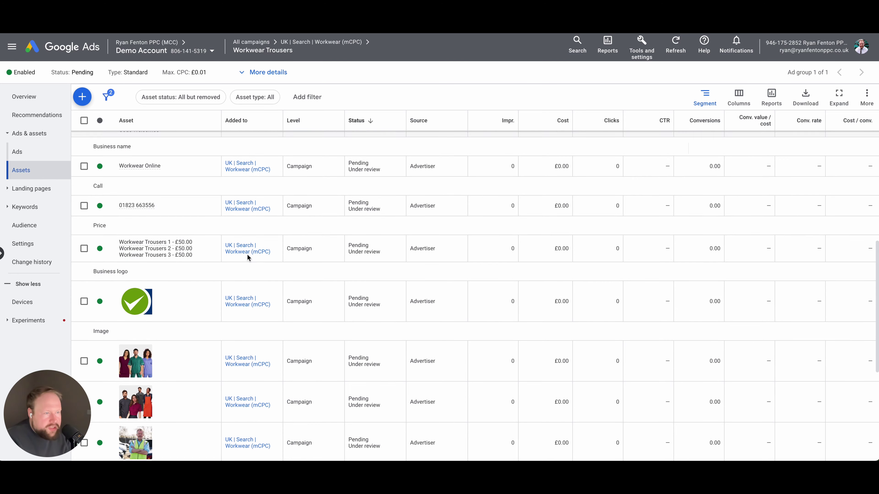
{"action": "scroll", "coordinate": [198, 263], "scroll_direction": "down", "scroll_amount": 3}
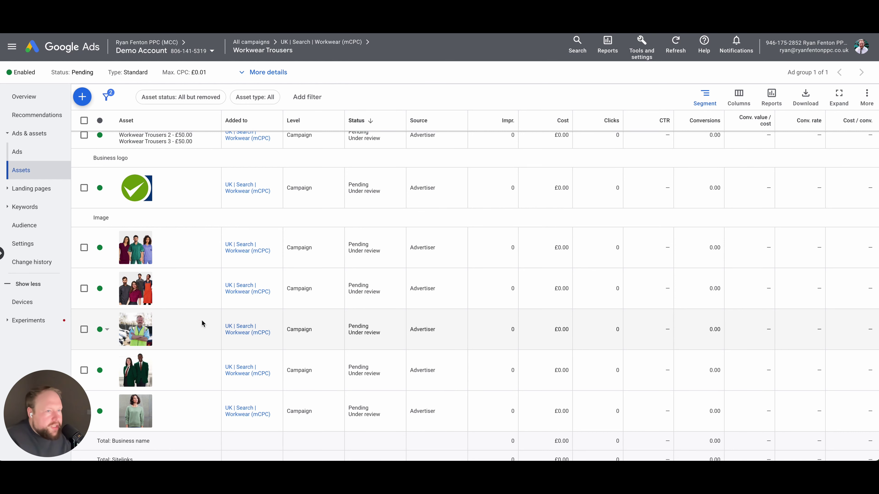
{"action": "scroll", "coordinate": [209, 300], "scroll_direction": "down", "scroll_amount": 3}
{"action": "scroll", "coordinate": [210, 300], "scroll_direction": "up", "scroll_amount": 5}
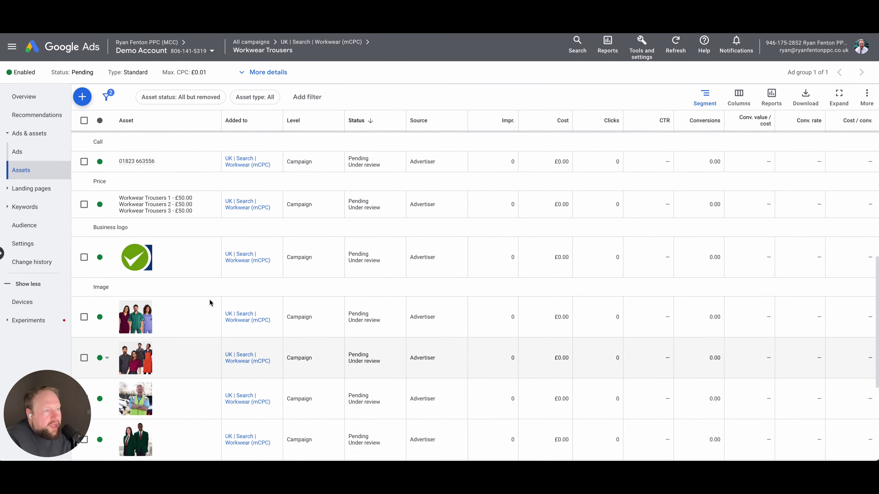
{"action": "scroll", "coordinate": [210, 300], "scroll_direction": "up", "scroll_amount": 10}
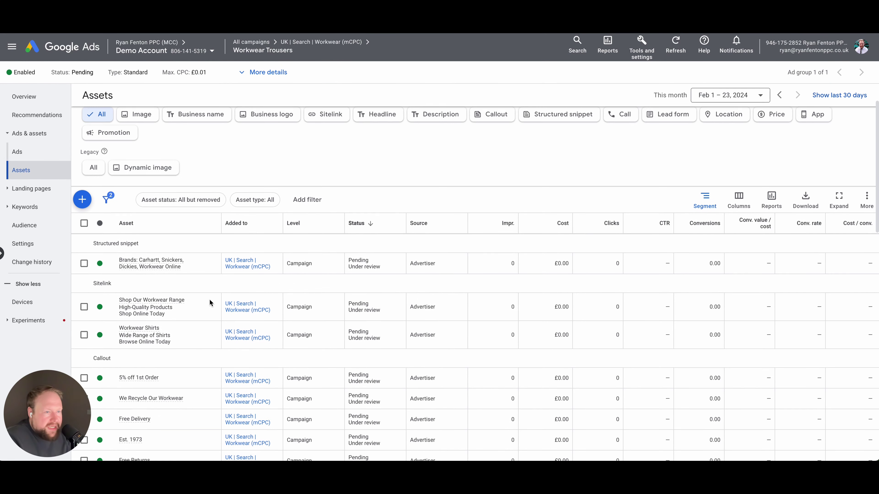
{"action": "scroll", "coordinate": [209, 298], "scroll_direction": "up", "scroll_amount": 2}
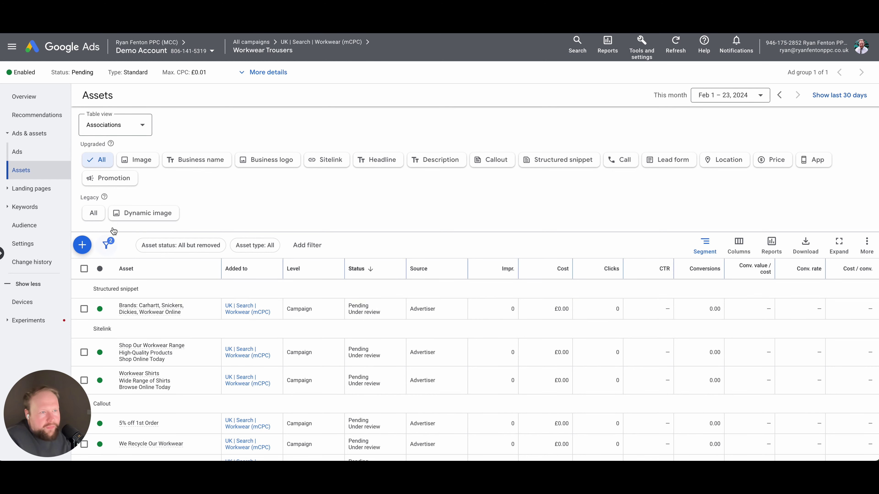
Edit the UK Search Workwear campaign's ad schedule, setting the first all-days slot to 00:00 to 04:00
{"action": "left_click", "coordinate": [316, 42]}
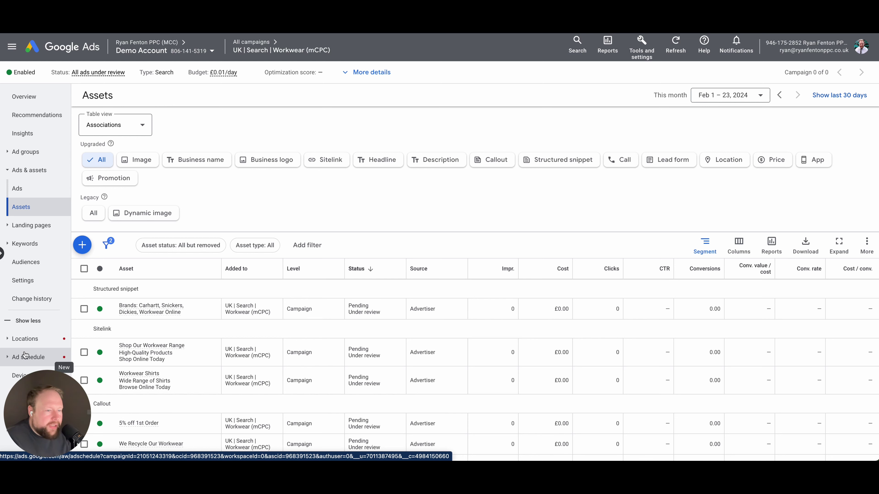
{"action": "left_click", "coordinate": [42, 358]}
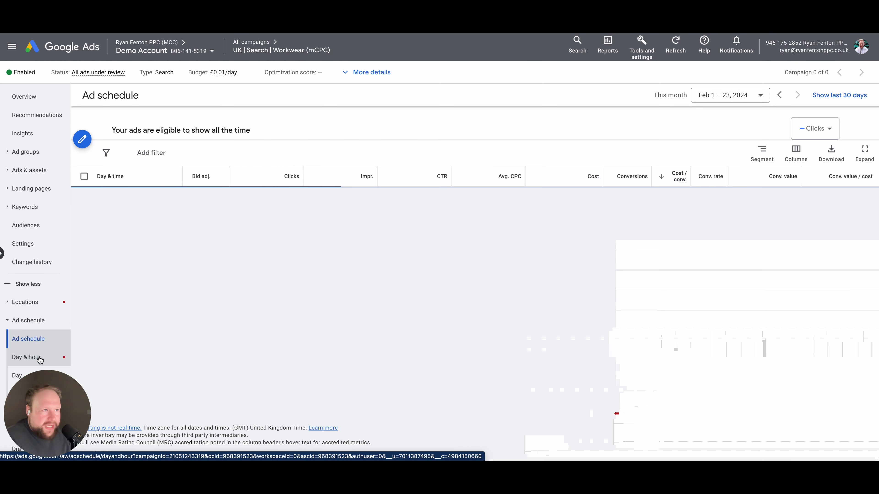
{"action": "left_click", "coordinate": [83, 310]}
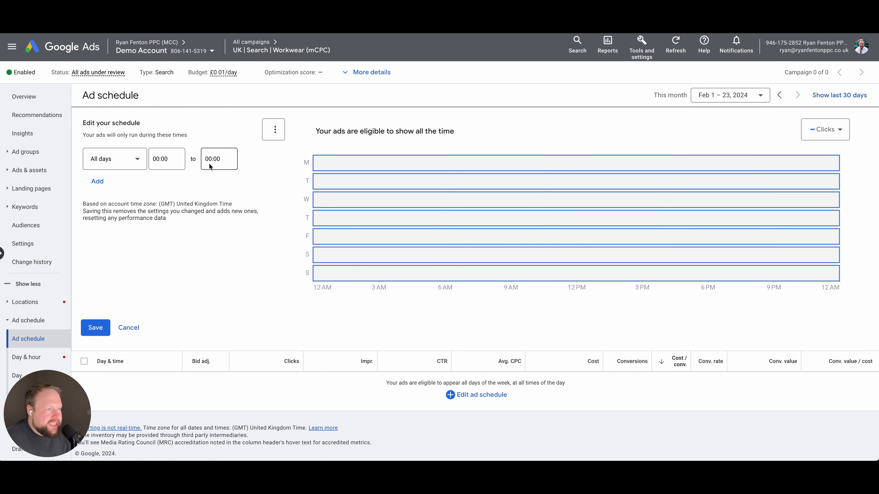
{"action": "left_click", "coordinate": [210, 159]}
{"action": "type", "text": "4"}
Add a second all-days slot to the ad schedule from 04:00 to 08:00
{"action": "left_click", "coordinate": [98, 181]}
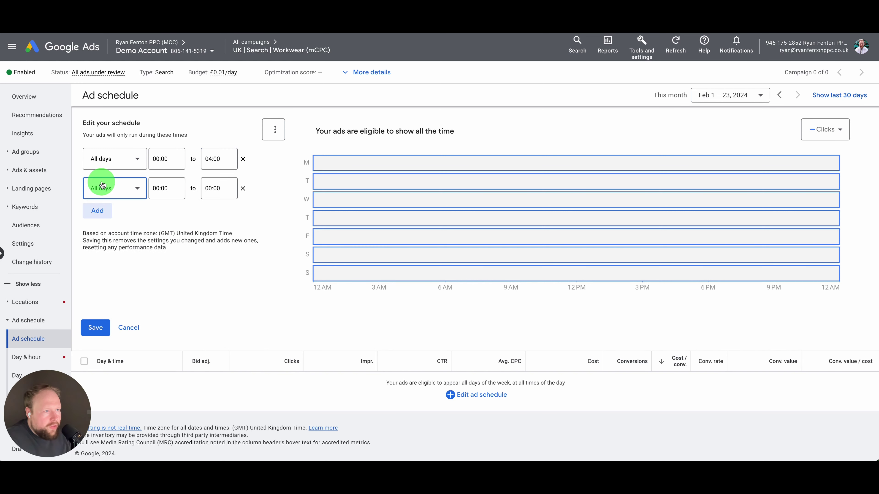
{"action": "left_click", "coordinate": [158, 187]}
{"action": "type", "text": "4"}
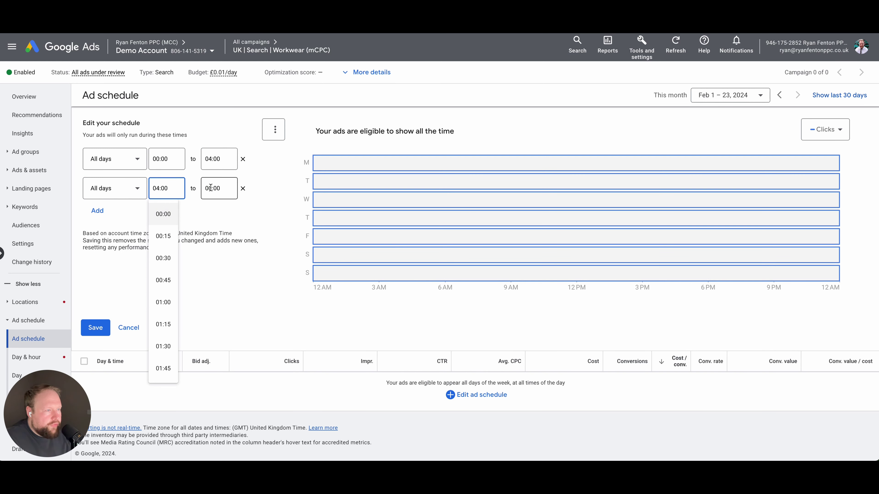
{"action": "left_click", "coordinate": [208, 188]}
{"action": "type", "text": "8"}
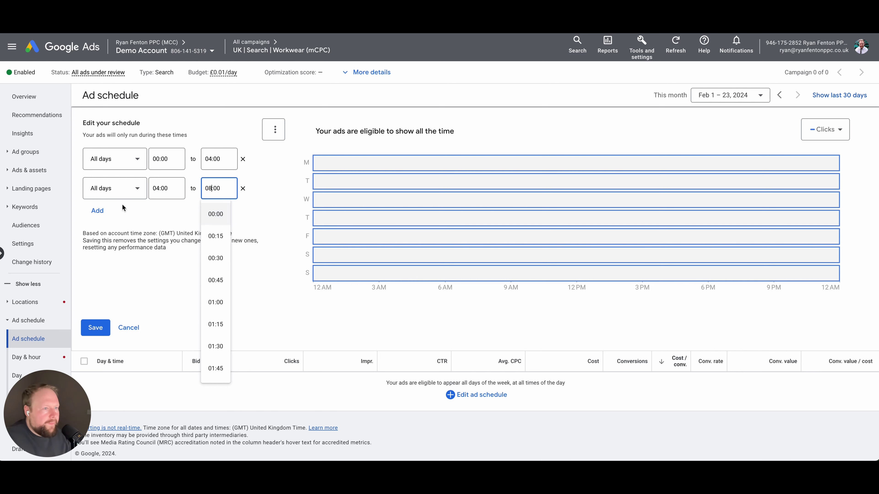
Add a third all-days slot to the ad schedule from 08:00 to 12:00
{"action": "left_click", "coordinate": [101, 211]}
{"action": "left_click", "coordinate": [159, 217]}
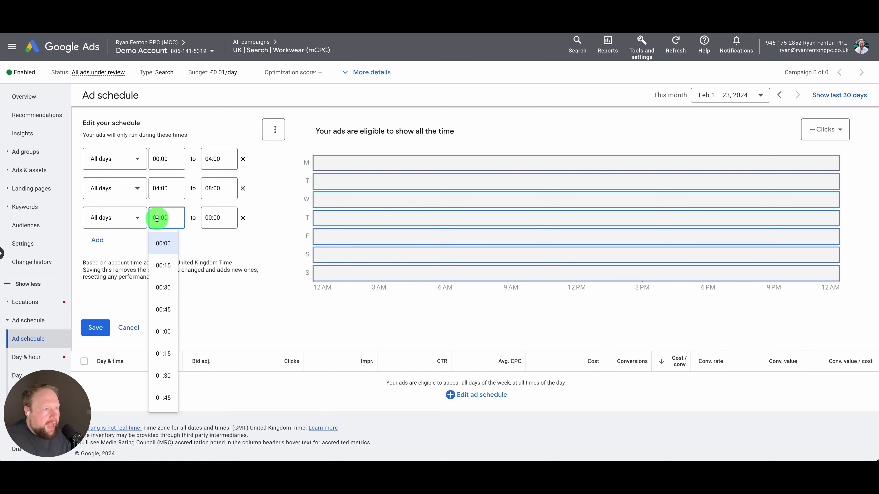
{"action": "type", "text": "8"}
{"action": "left_click", "coordinate": [208, 217]}
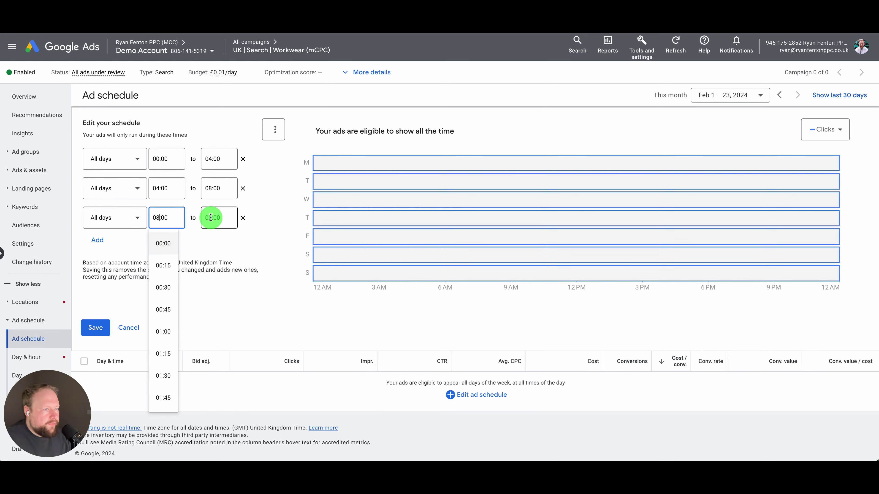
{"action": "type", "text": "12"}
Add a fourth all-days slot to the ad schedule from 12:00 to 16:00
{"action": "left_click", "coordinate": [104, 240]}
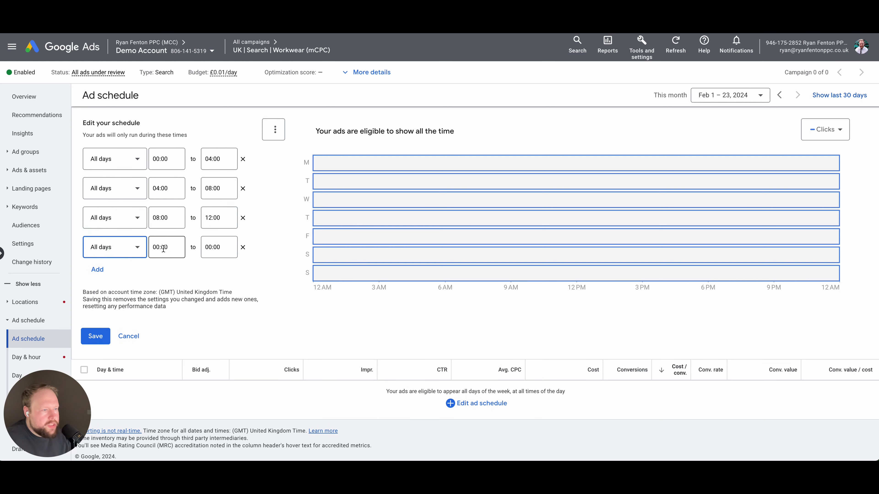
{"action": "left_click", "coordinate": [158, 247]}
{"action": "type", "text": "12"}
{"action": "left_click", "coordinate": [211, 247]}
{"action": "type", "text": "16"}
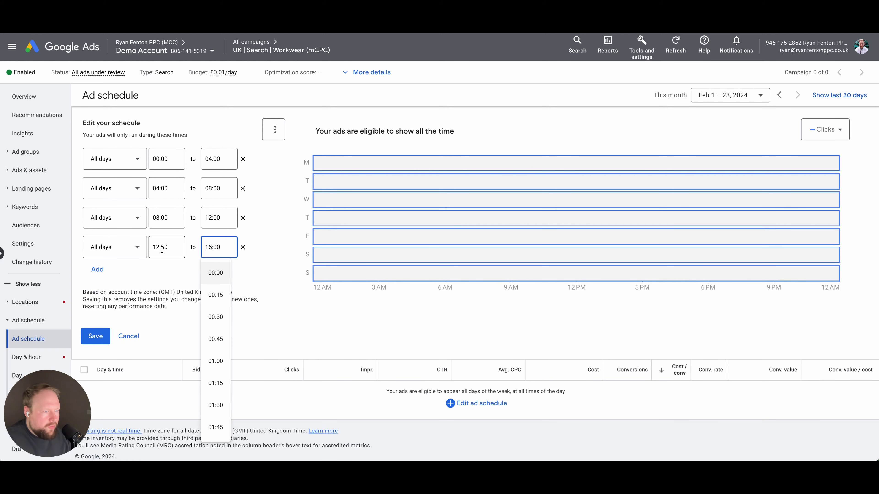
Add a fifth all-days slot to the ad schedule from 16:00 to 20:00
{"action": "left_click", "coordinate": [97, 269]}
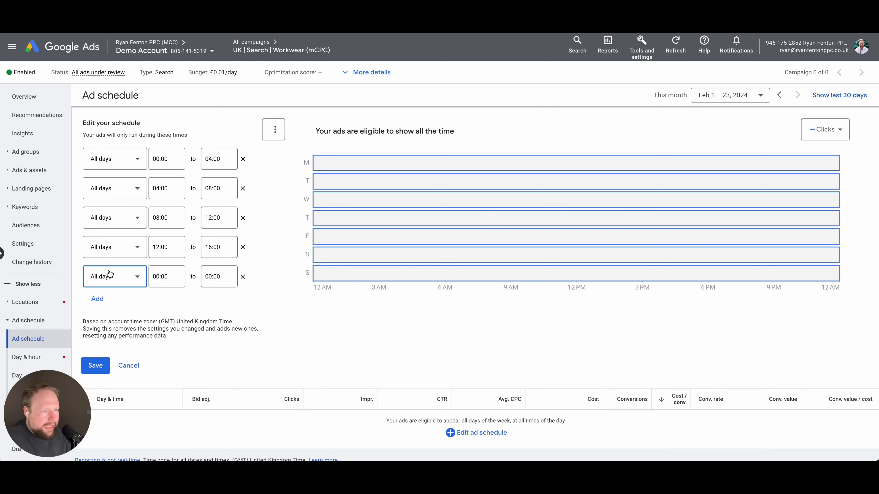
{"action": "left_click", "coordinate": [154, 275]}
{"action": "type", "text": "16"}
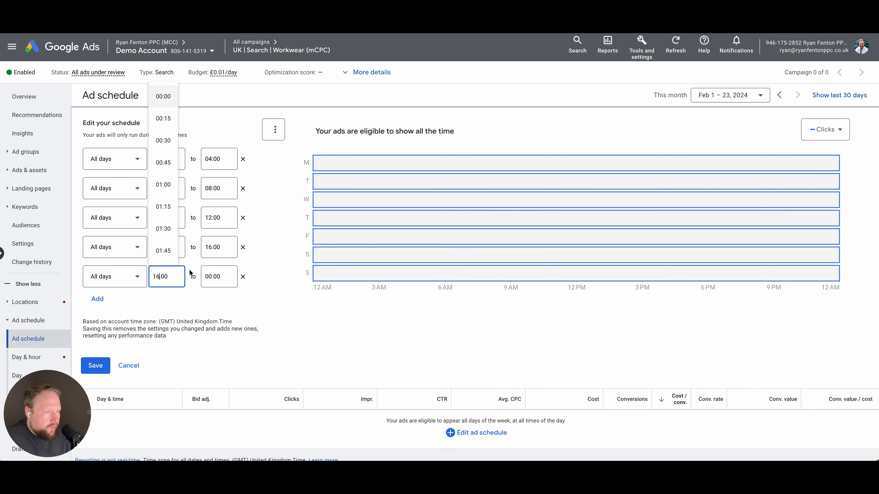
{"action": "left_click", "coordinate": [206, 276]}
{"action": "type", "text": "2"}
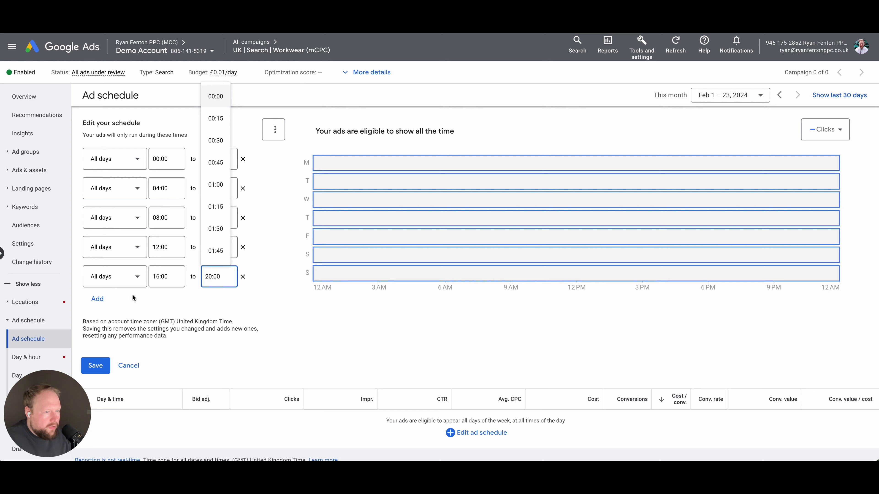
Add a sixth all-days slot to the ad schedule from 20:00 to 00:00 and save the schedule
{"action": "left_click", "coordinate": [97, 299]}
{"action": "left_click", "coordinate": [155, 307]}
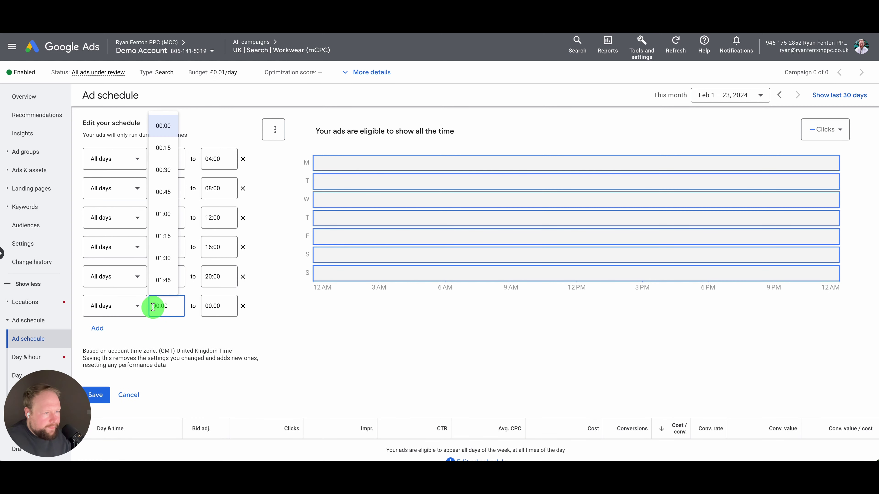
{"action": "key", "text": "BackSpace"}
{"action": "type", "text": "2"}
{"action": "left_click", "coordinate": [417, 314]}
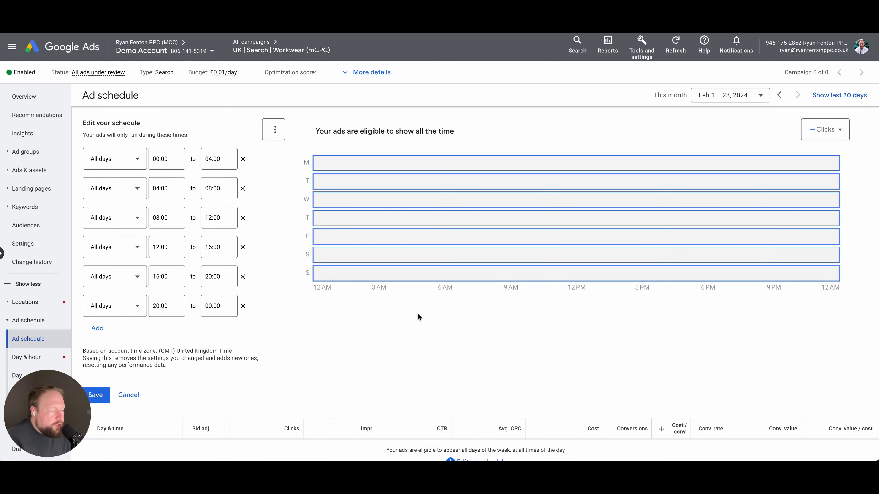
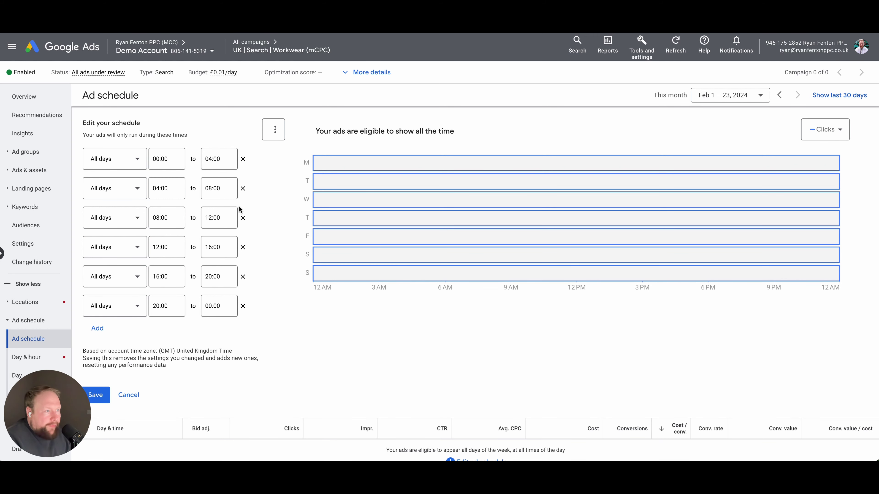
{"action": "scroll", "coordinate": [232, 215], "scroll_direction": "down", "scroll_amount": 2}
{"action": "left_click", "coordinate": [91, 346]}
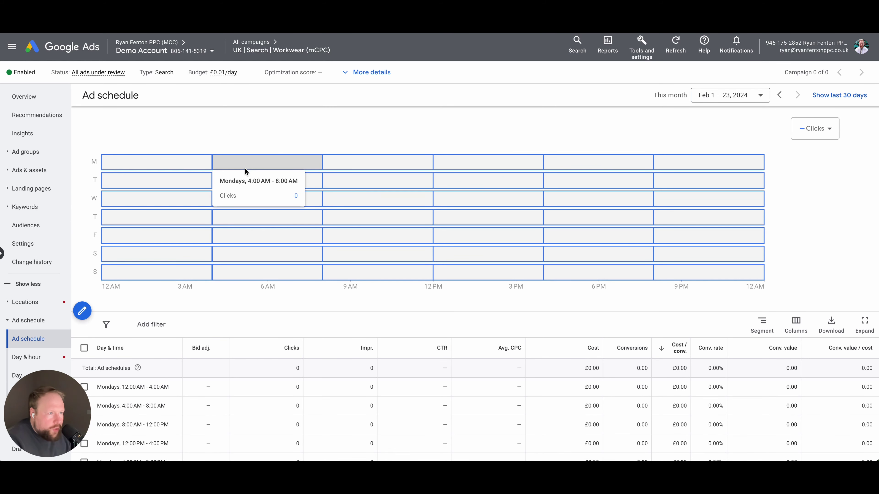
Switch the ad schedule chart's metric to Cost and to Conversions, and inspect individual time slots
{"action": "left_click", "coordinate": [801, 129]}
{"action": "left_click", "coordinate": [808, 223]}
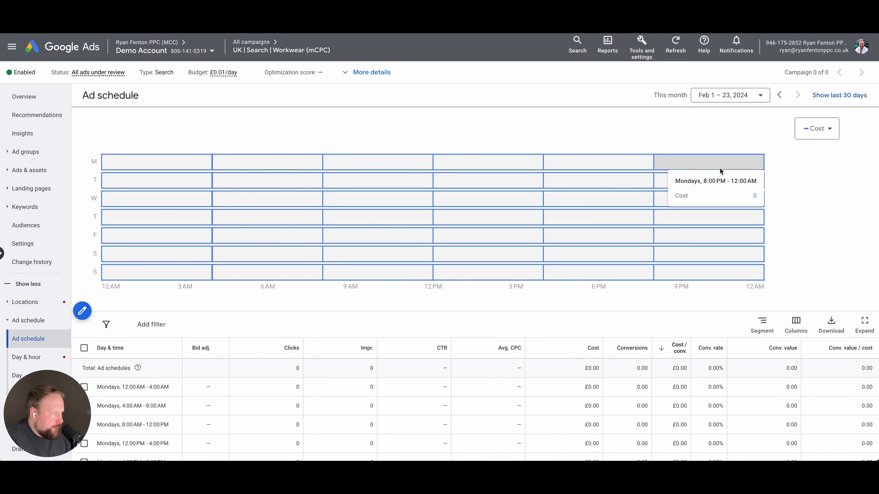
{"action": "left_click", "coordinate": [805, 132]}
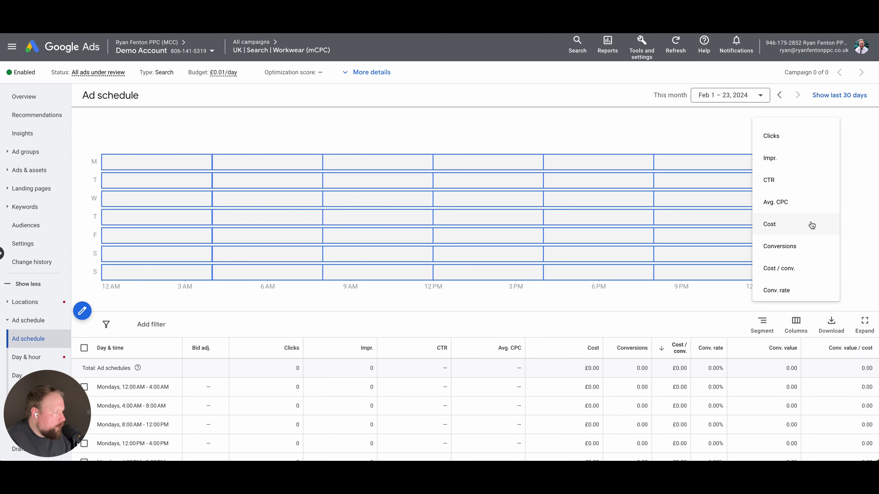
{"action": "left_click", "coordinate": [804, 241]}
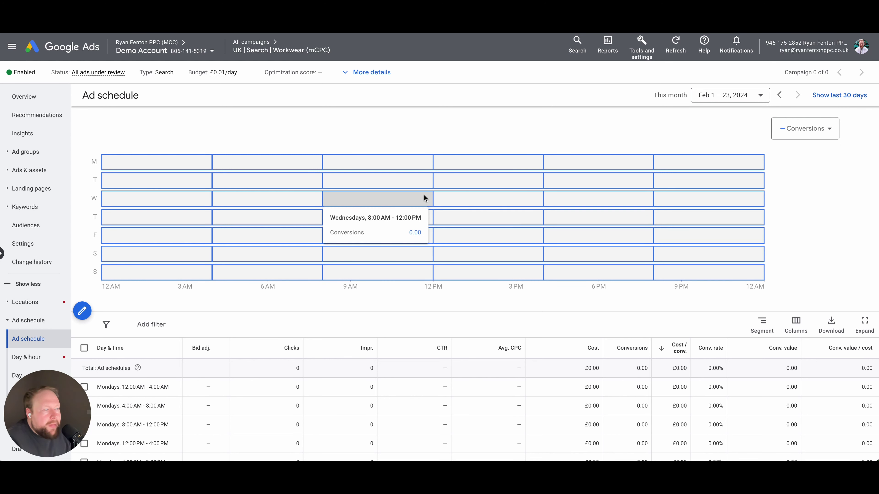
{"action": "mouse_move", "coordinate": [406, 179]}
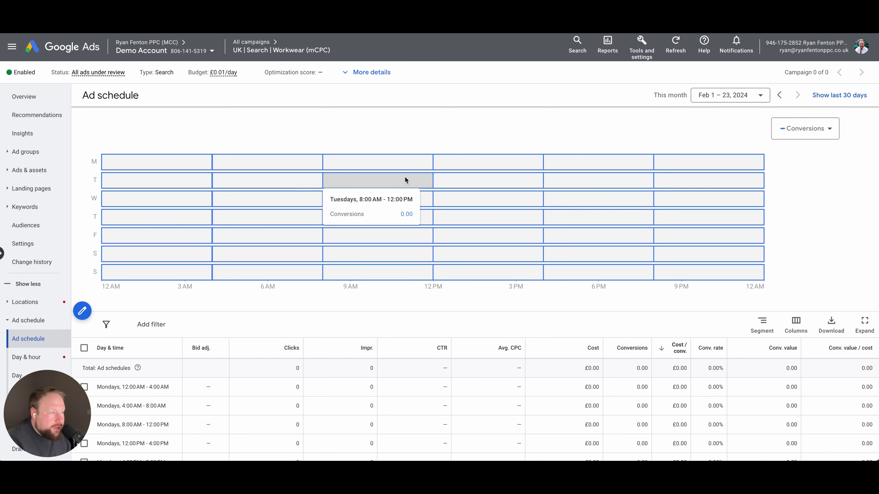
Select the Tuesdays 8:00 AM - 12:00 PM slot in the schedule table and examine its cost and conversions
{"action": "scroll", "coordinate": [407, 177], "scroll_direction": "down", "scroll_amount": 5}
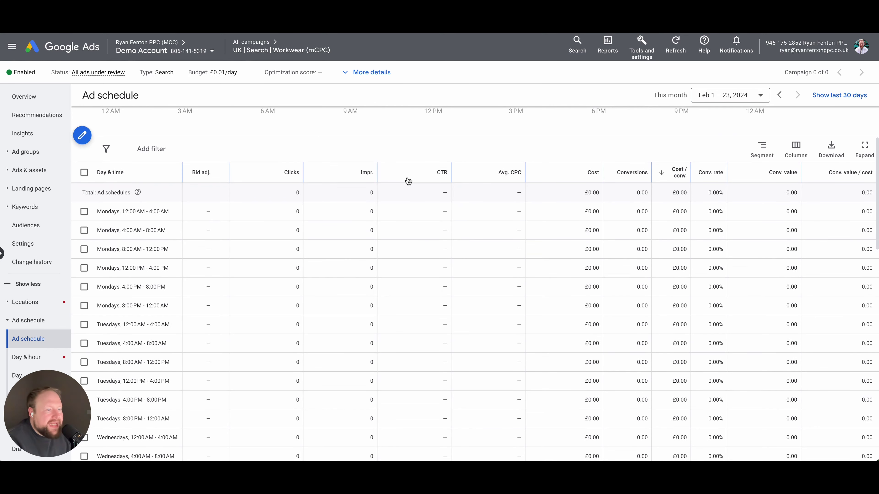
{"action": "scroll", "coordinate": [128, 330], "scroll_direction": "down", "scroll_amount": 1}
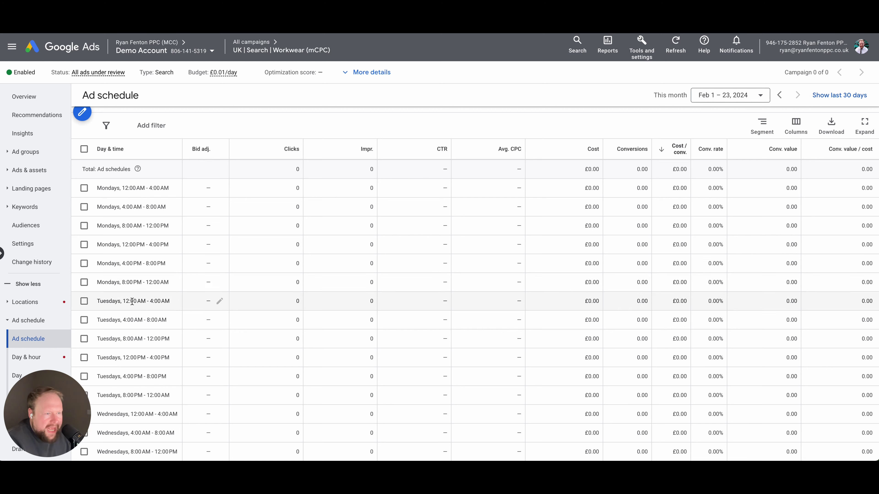
{"action": "left_click", "coordinate": [84, 283]}
{"action": "left_click", "coordinate": [84, 282]}
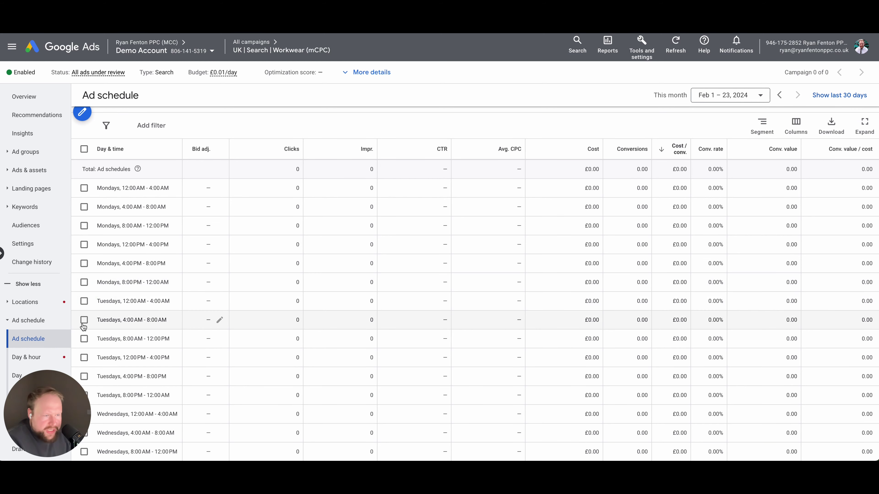
{"action": "left_click", "coordinate": [83, 338]}
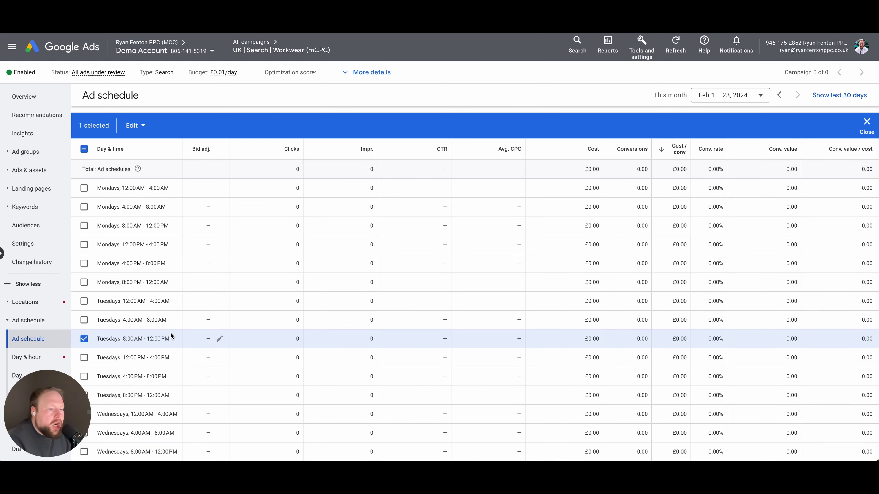
{"action": "scroll", "coordinate": [318, 331], "scroll_direction": "down", "scroll_amount": 1}
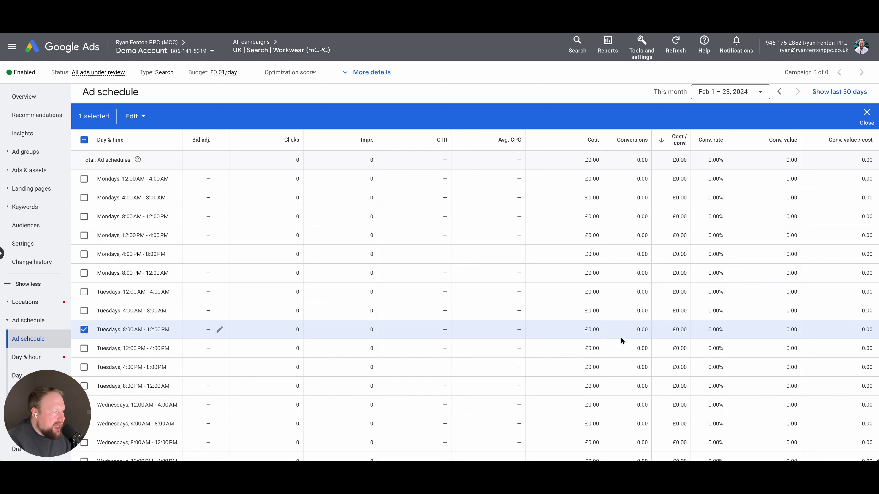
{"action": "left_click", "coordinate": [643, 329]}
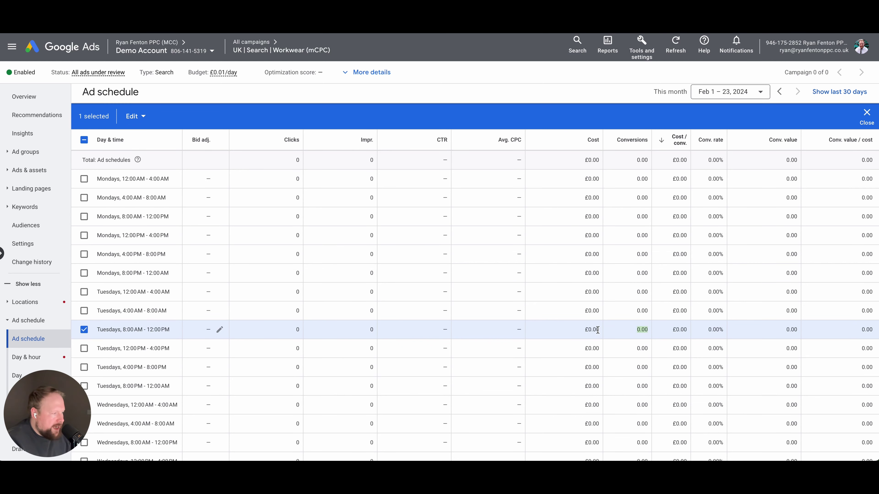
{"action": "double_click", "coordinate": [585, 329]}
{"action": "left_click", "coordinate": [646, 328]}
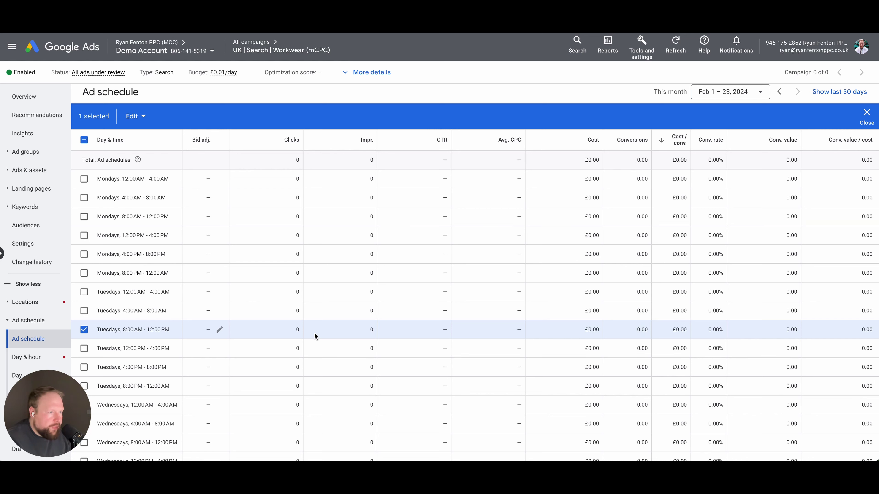
{"action": "left_click", "coordinate": [220, 330]}
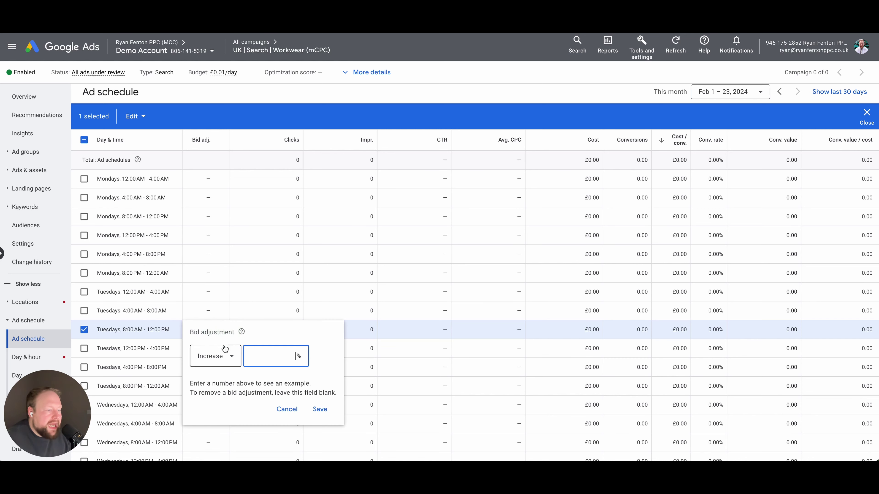
{"action": "left_click", "coordinate": [225, 349]}
{"action": "left_click", "coordinate": [219, 385]}
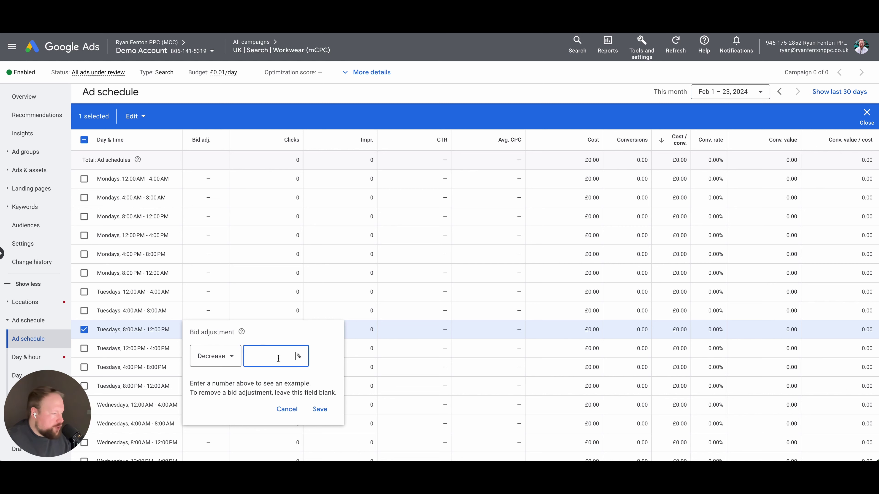
{"action": "type", "text": "25"}
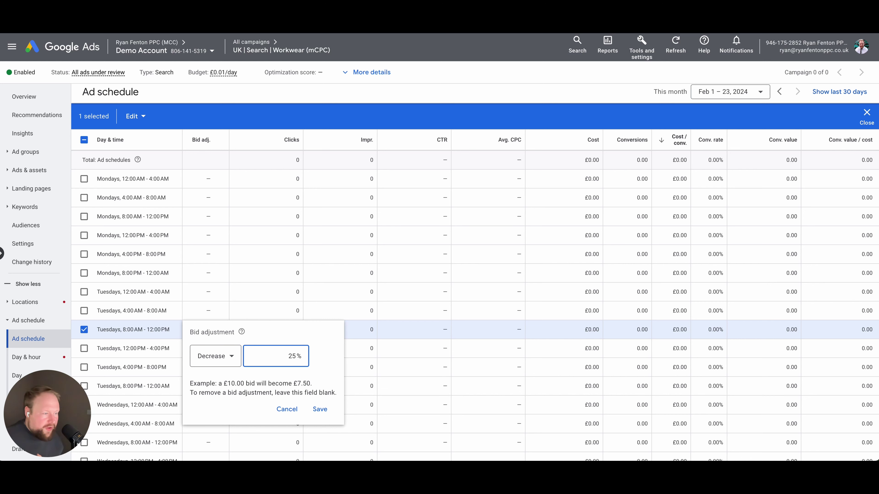
{"action": "key", "text": "BackSpace"}
{"action": "key", "text": "BackSpace"}
{"action": "type", "text": "5"}
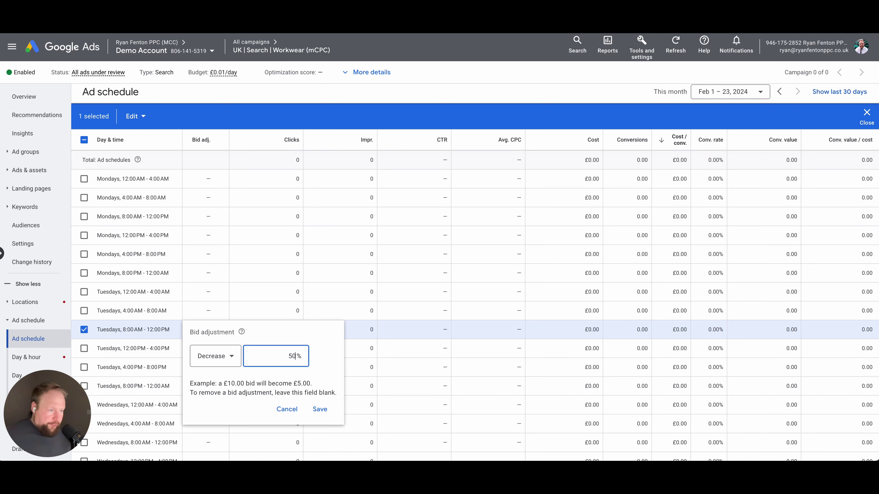
{"action": "left_click", "coordinate": [285, 409]}
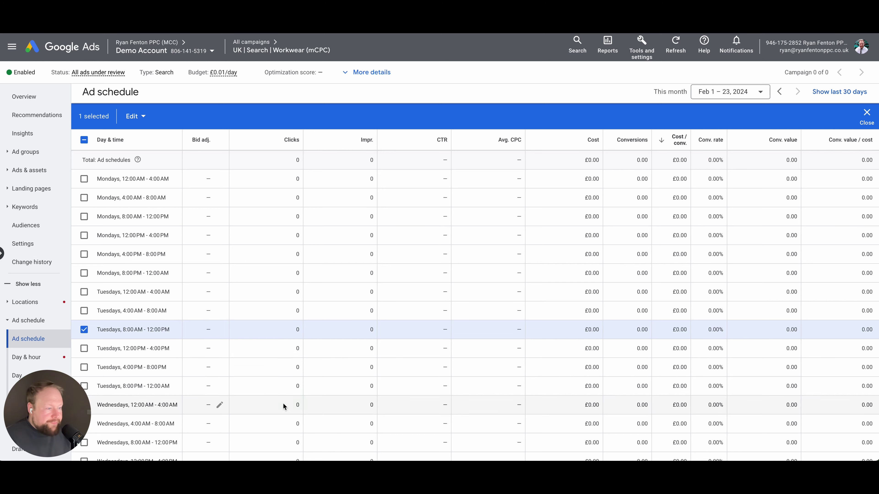
{"action": "left_click", "coordinate": [84, 330]}
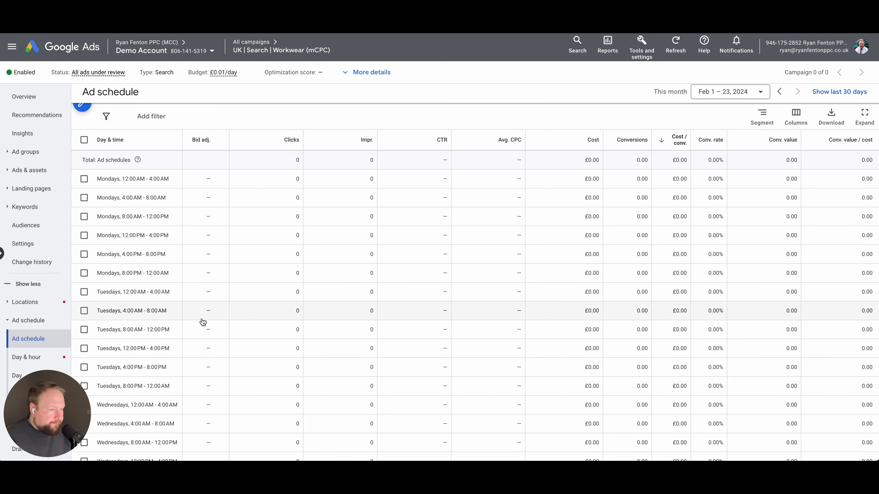
Set the bid adjustment of the Tuesdays 8:00 AM - 12:00 PM slot to a 50% decrease and save it
{"action": "left_click", "coordinate": [84, 329]}
{"action": "left_click", "coordinate": [220, 331]}
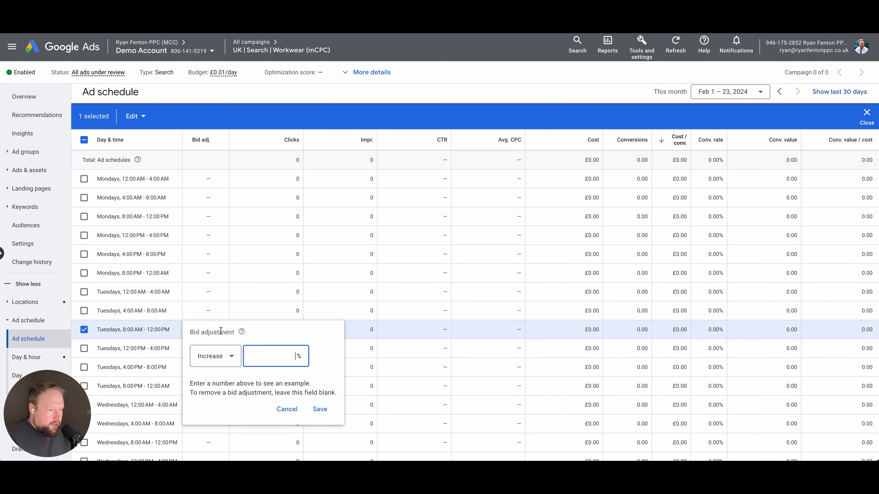
{"action": "left_click", "coordinate": [215, 356]}
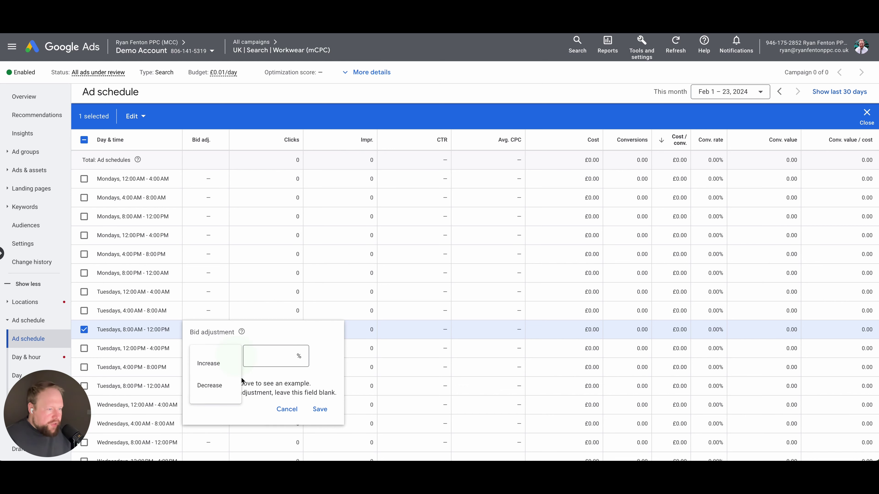
{"action": "left_click", "coordinate": [214, 385]}
{"action": "left_click", "coordinate": [288, 356]}
{"action": "type", "text": "50"}
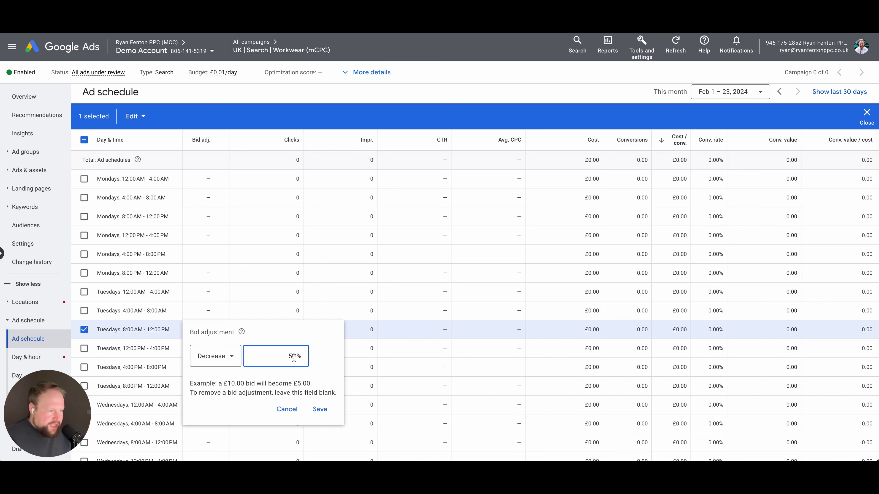
{"action": "left_click", "coordinate": [321, 409]}
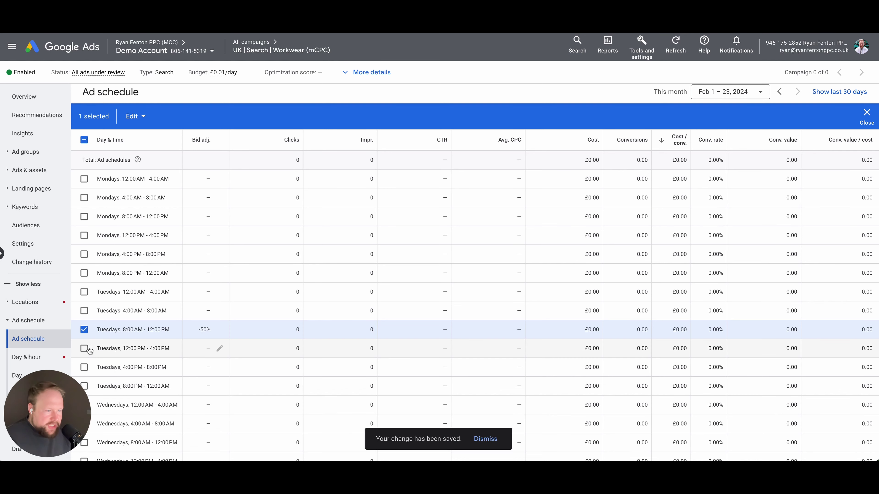
{"action": "left_click", "coordinate": [84, 331]}
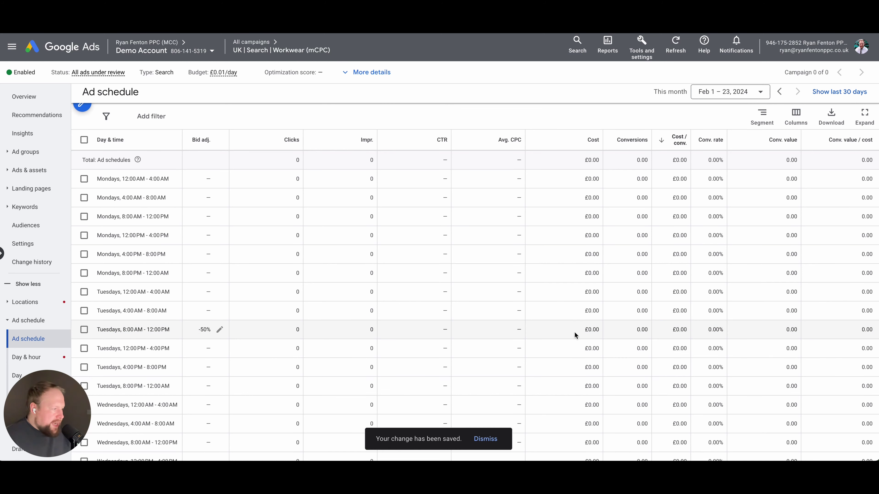
{"action": "left_click_drag", "start_coordinate": [575, 331], "coordinate": [601, 331]}
{"action": "left_click", "coordinate": [636, 329]}
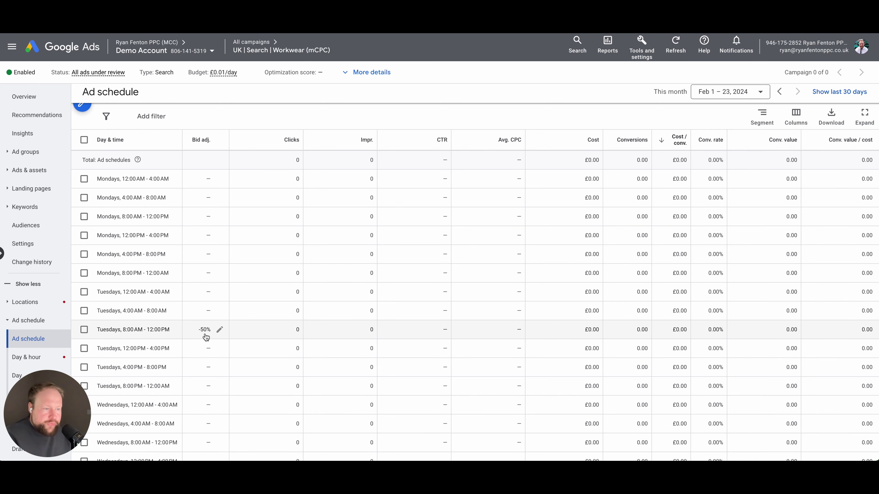
Set the bid adjustment of the Mondays 8:00 AM - 12:00 PM slot to a 25% increase and save it
{"action": "scroll", "coordinate": [206, 337], "scroll_direction": "down", "scroll_amount": 1}
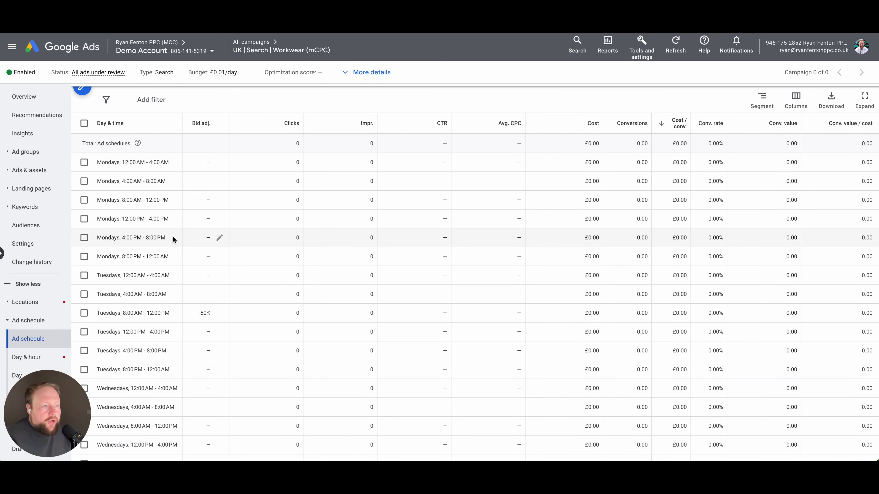
{"action": "left_click", "coordinate": [84, 200]}
{"action": "left_click", "coordinate": [635, 202]}
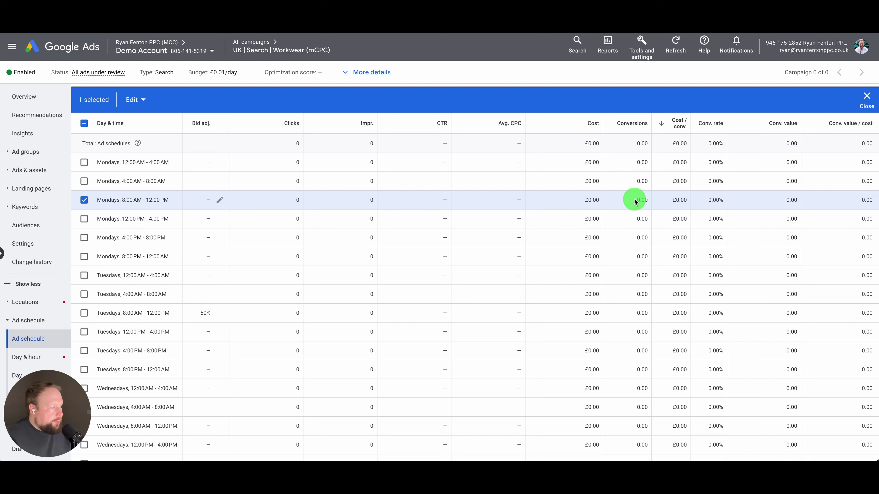
{"action": "left_click_drag", "start_coordinate": [635, 202], "coordinate": [657, 201]}
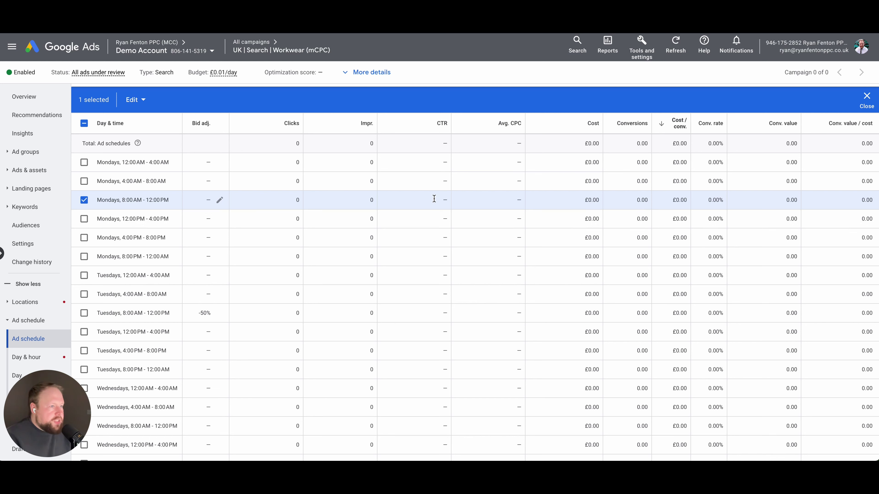
{"action": "left_click", "coordinate": [220, 200]}
{"action": "mouse_move", "coordinate": [242, 204]}
{"action": "type", "text": "25"}
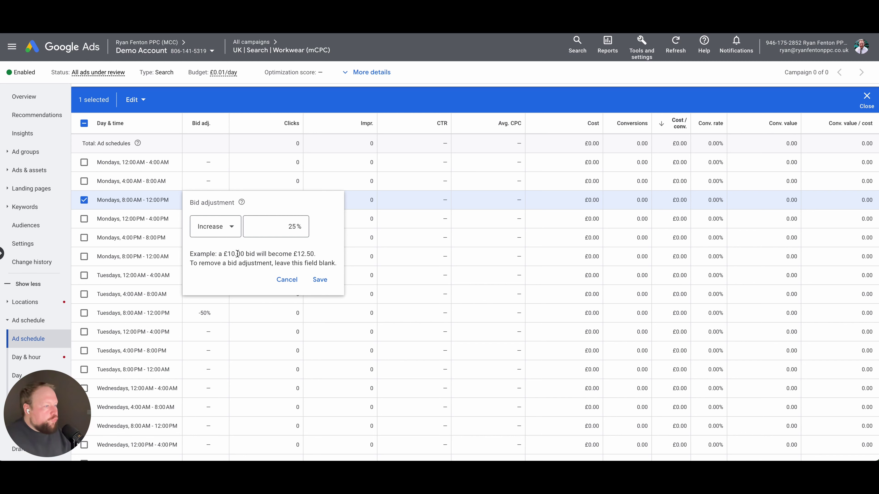
{"action": "left_click", "coordinate": [325, 282]}
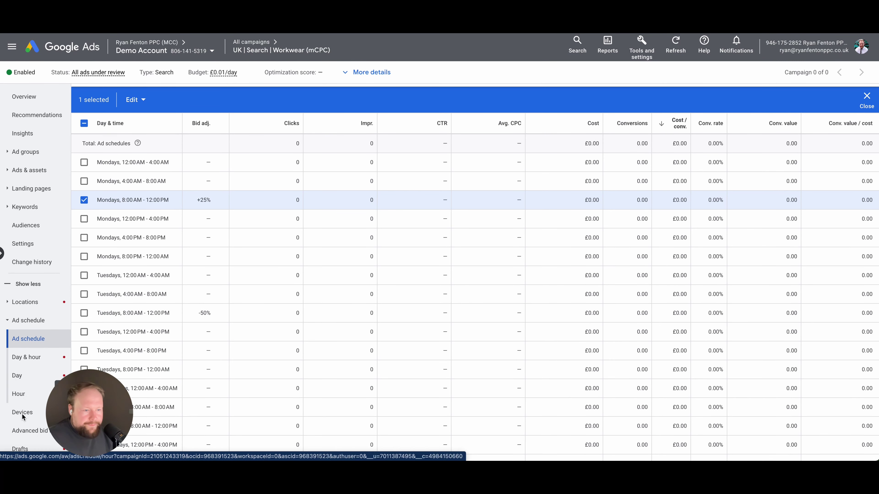
Widen the Added to column in the campaign's Devices table and save an 80% bid decrease for tablets
{"action": "left_click", "coordinate": [23, 415]}
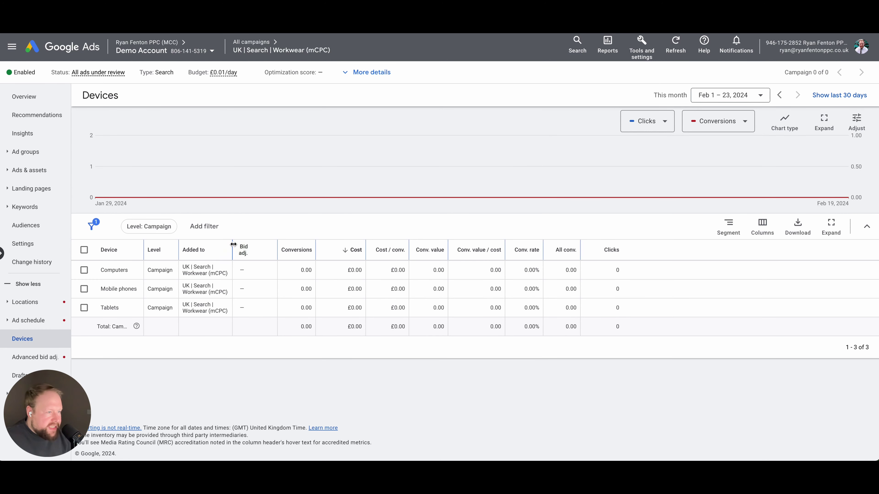
{"action": "left_click_drag", "start_coordinate": [233, 249], "coordinate": [304, 249]}
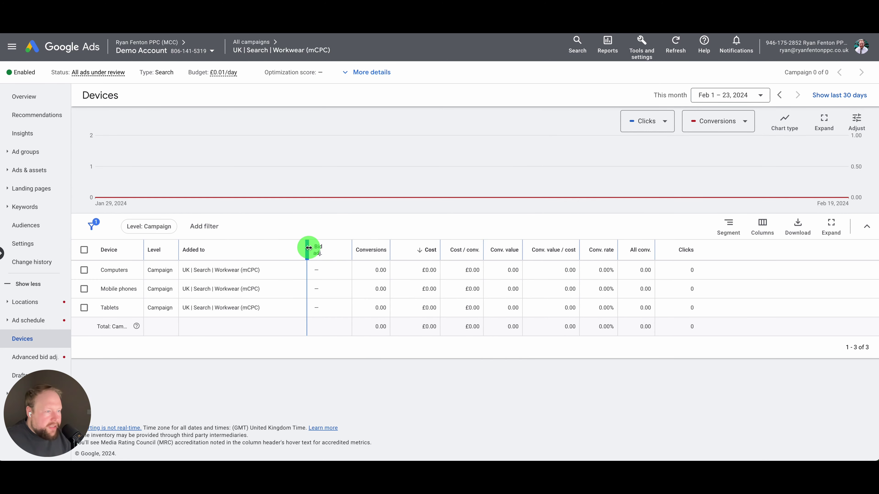
{"action": "left_click", "coordinate": [339, 308]}
{"action": "left_click", "coordinate": [337, 334]}
{"action": "left_click", "coordinate": [339, 360]}
{"action": "left_click", "coordinate": [398, 334]}
{"action": "type", "text": "80"}
{"action": "left_click", "coordinate": [440, 387]}
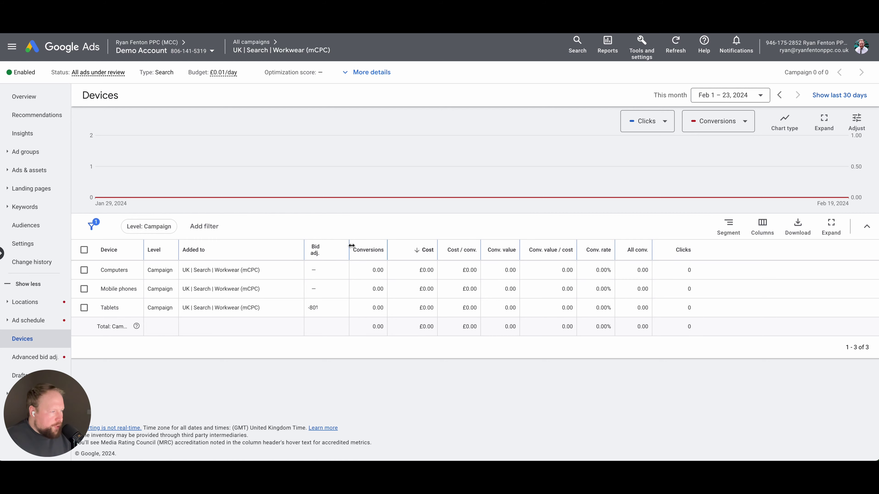
Widen the Bid adj. column in the Devices table and check the tablets' bid adjustment without changing it
{"action": "left_click_drag", "start_coordinate": [349, 246], "coordinate": [361, 245]}
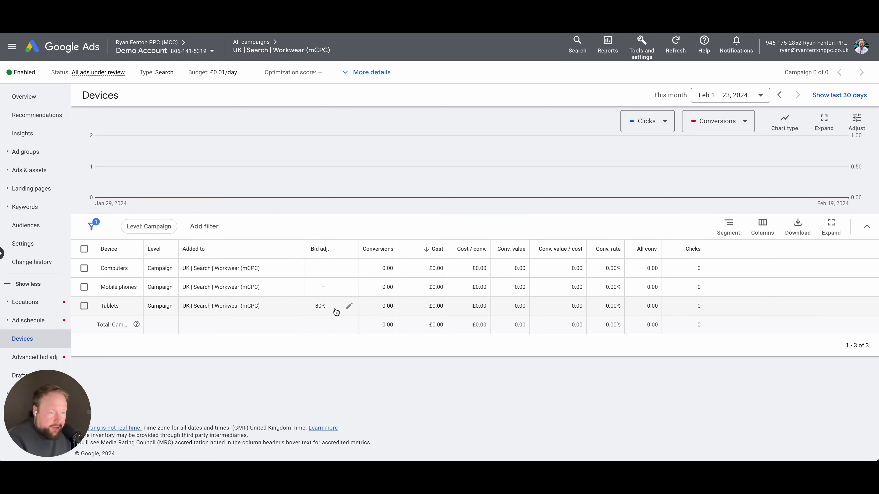
{"action": "left_click", "coordinate": [346, 308]}
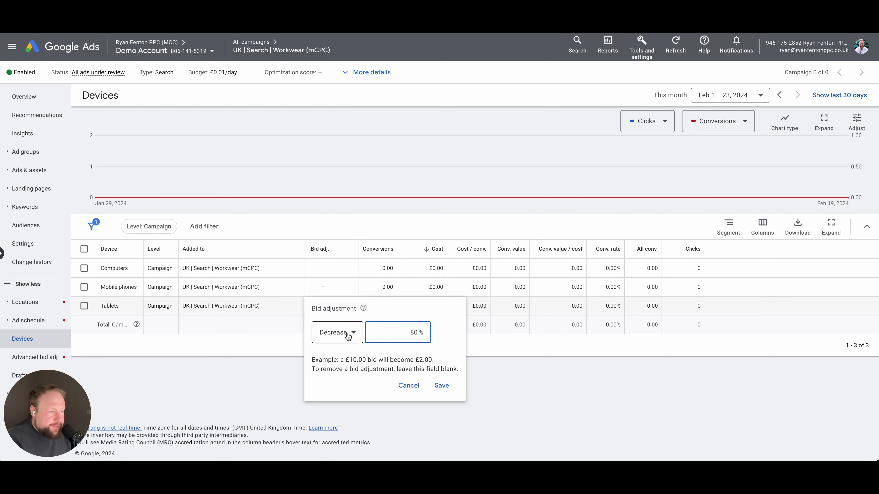
{"action": "left_click", "coordinate": [401, 383]}
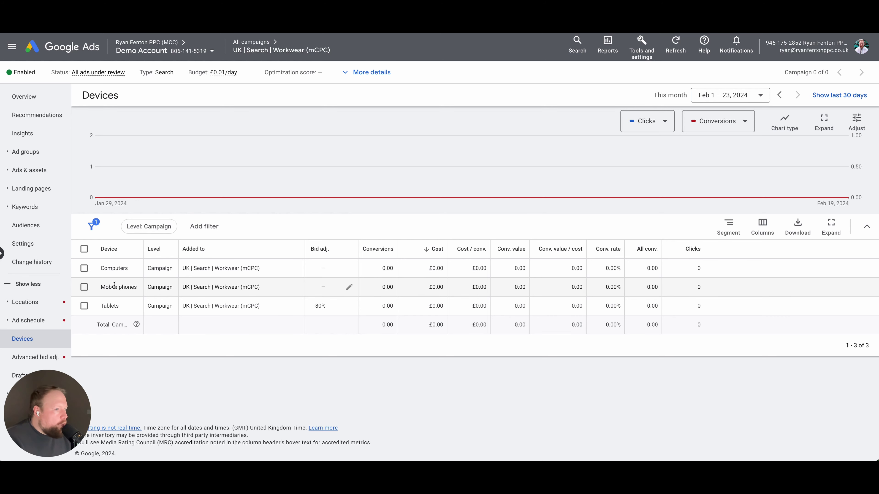
Check the campaign's ad schedule, return to its devices and sort the Devices table by cost per conversion
{"action": "left_click", "coordinate": [32, 321]}
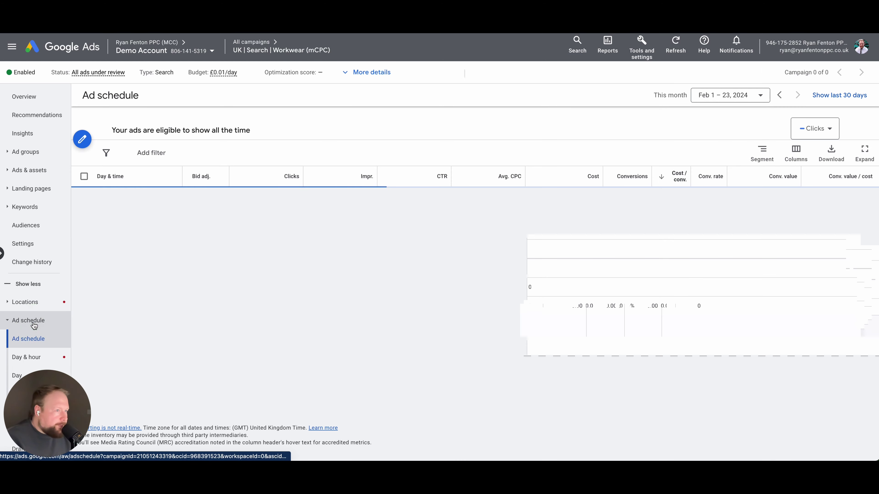
{"action": "scroll", "coordinate": [33, 325], "scroll_direction": "down", "scroll_amount": 1}
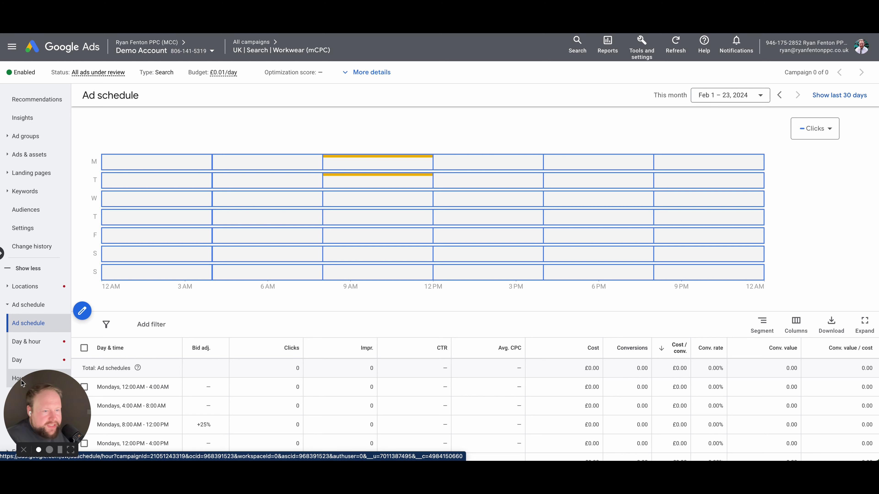
{"action": "left_click", "coordinate": [22, 396]}
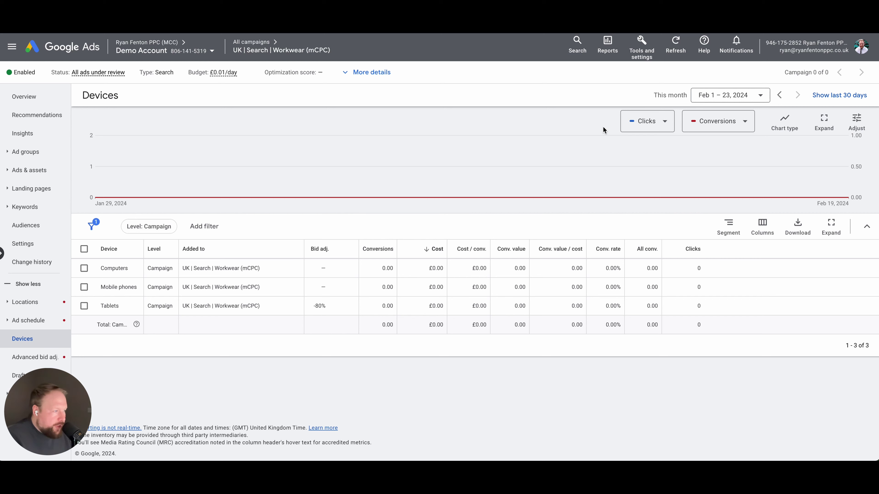
{"action": "left_click", "coordinate": [471, 252]}
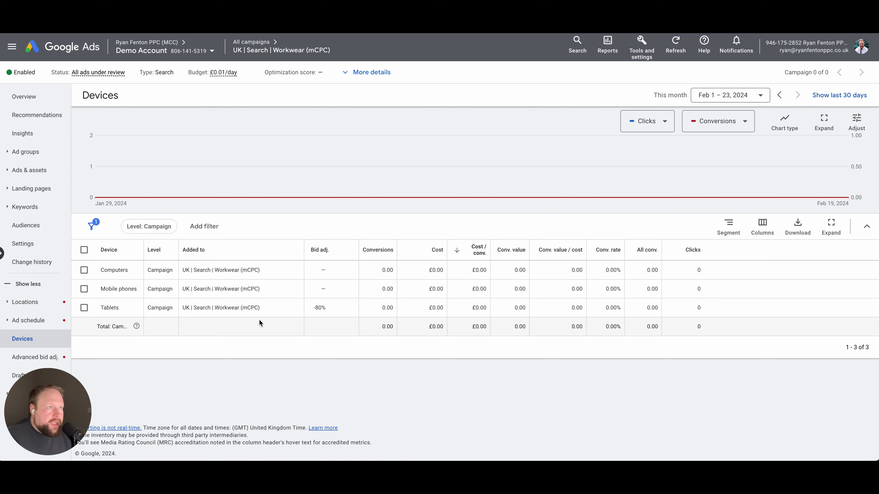
Review the campaign's ad schedule grid and the bid adjustments of its time slots
{"action": "left_click", "coordinate": [32, 327]}
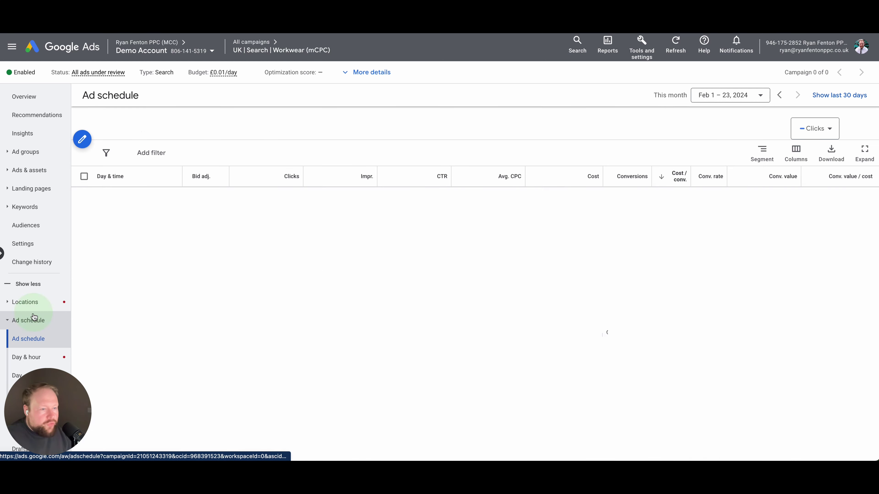
{"action": "scroll", "coordinate": [362, 237], "scroll_direction": "down", "scroll_amount": 5}
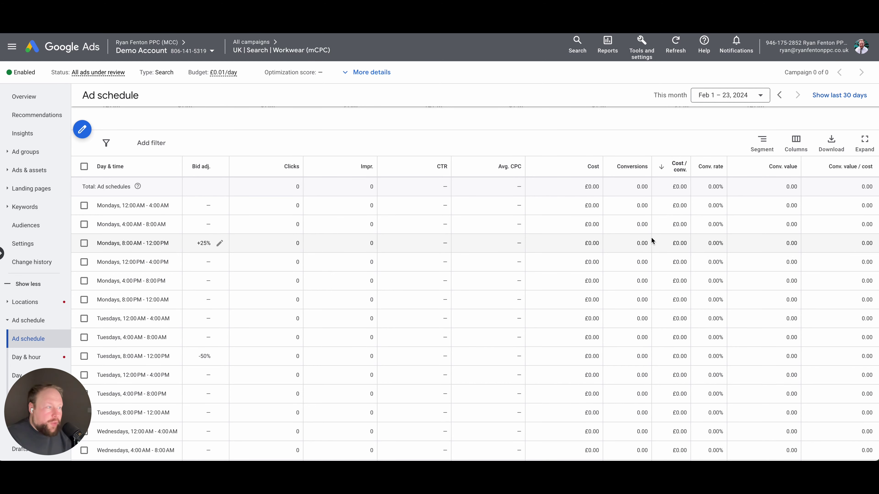
{"action": "scroll", "coordinate": [646, 234], "scroll_direction": "up", "scroll_amount": 5}
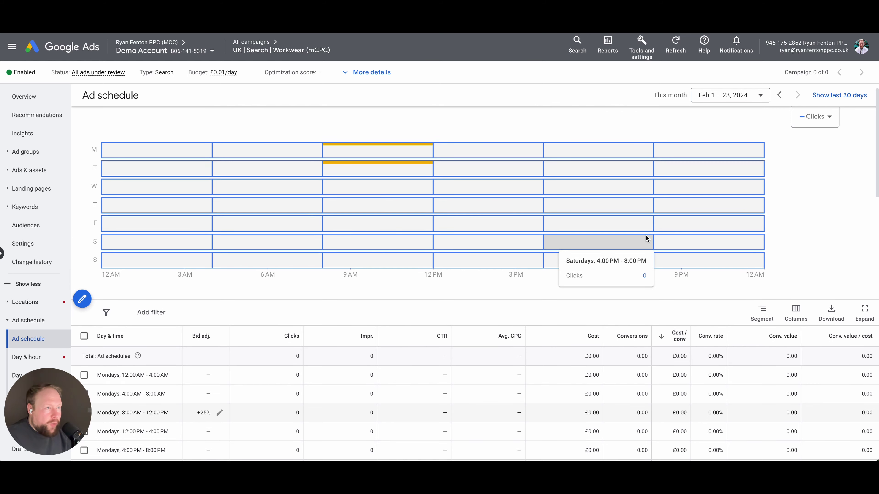
{"action": "scroll", "coordinate": [350, 182], "scroll_direction": "down", "scroll_amount": 4}
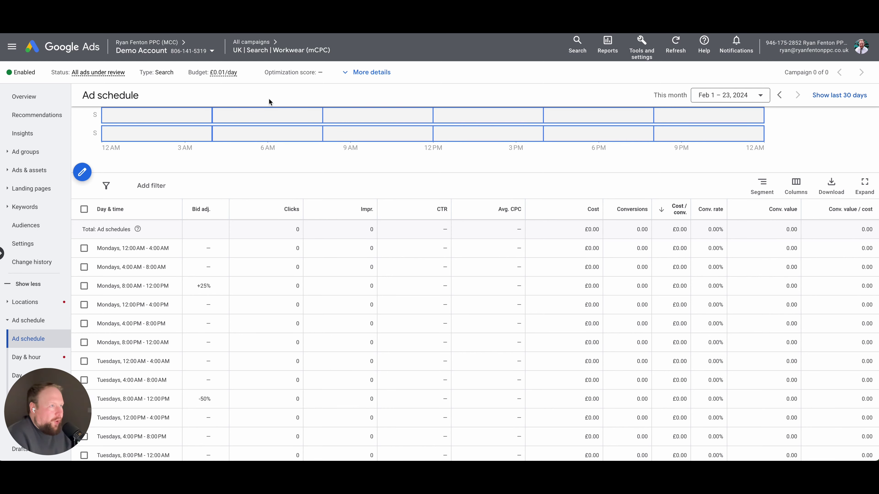
Open the Workwear Trousers ad group of the UK | Search | Workwear (mCPC) campaign from the list of all campaigns
{"action": "left_click", "coordinate": [256, 42]}
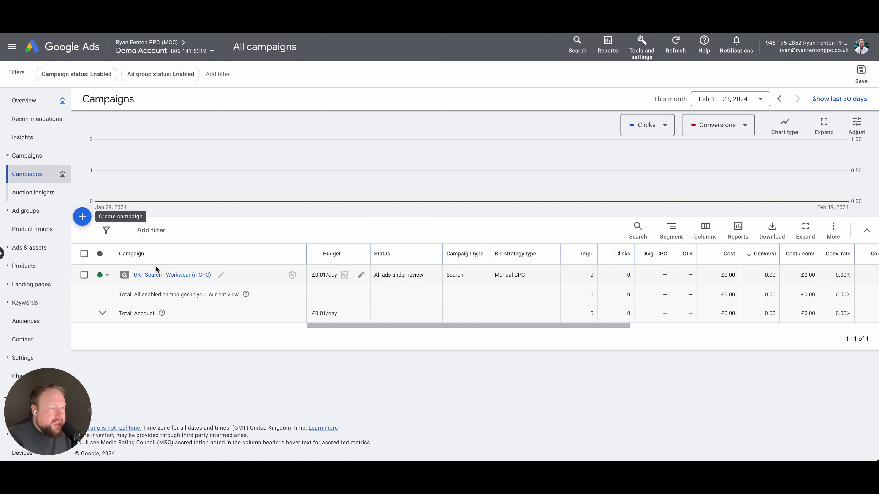
{"action": "left_click", "coordinate": [157, 276]}
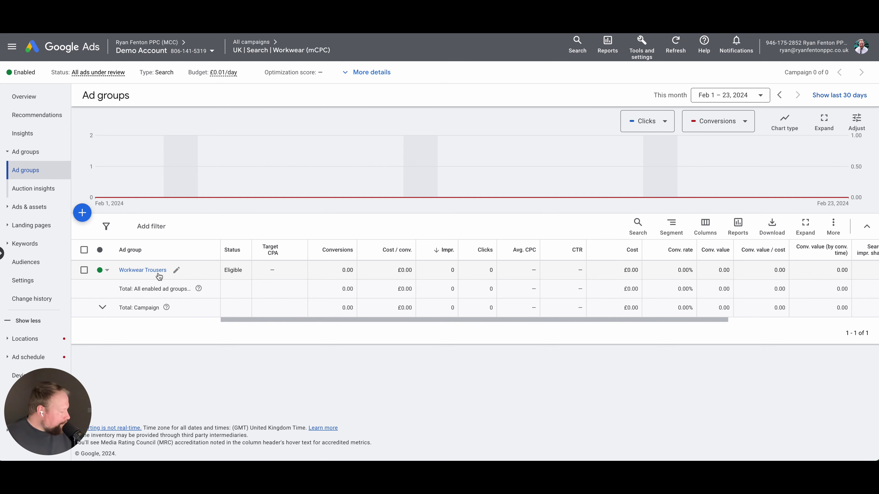
{"action": "left_click", "coordinate": [158, 273]}
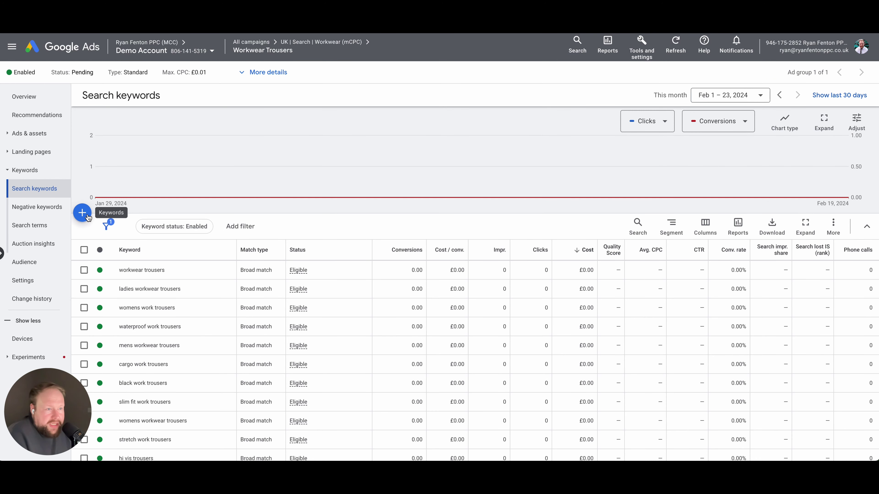
Review the ad group's search keywords and their match types, leaving the add-keywords form unused
{"action": "left_click", "coordinate": [87, 215]}
{"action": "left_click", "coordinate": [131, 376]}
{"action": "scroll", "coordinate": [286, 317], "scroll_direction": "down", "scroll_amount": 1}
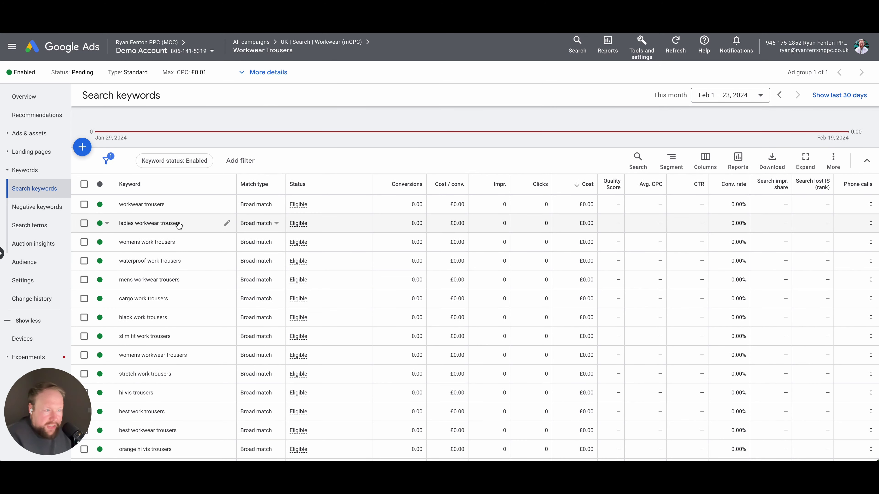
{"action": "scroll", "coordinate": [181, 223], "scroll_direction": "down", "scroll_amount": 2}
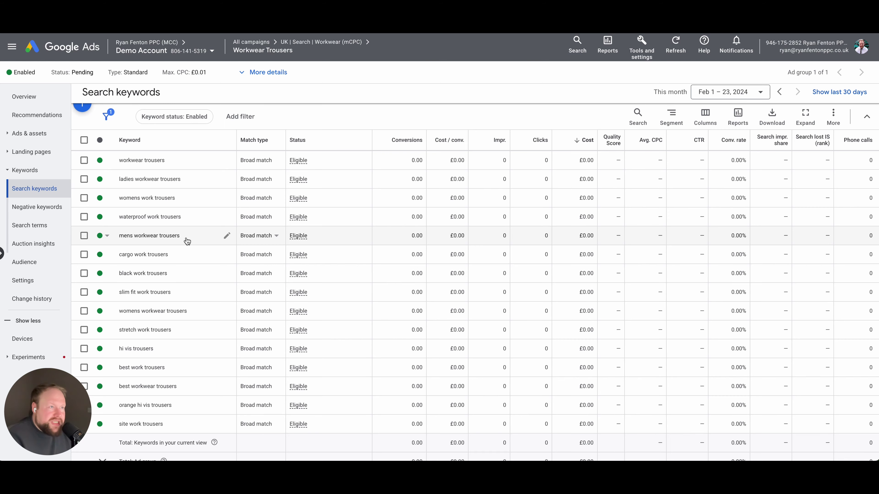
{"action": "scroll", "coordinate": [188, 241], "scroll_direction": "up", "scroll_amount": 5}
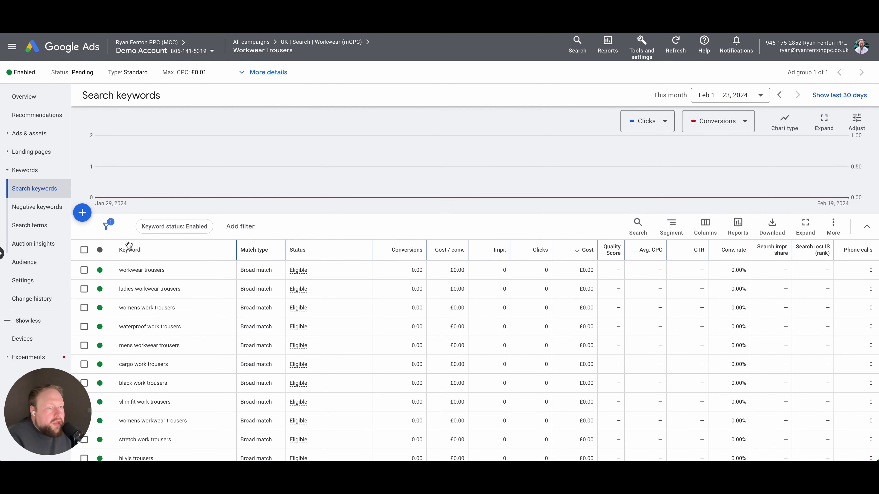
Get keyword ideas for the product or service "plumber" in the add-keywords form and browse the suggestions
{"action": "left_click", "coordinate": [85, 214]}
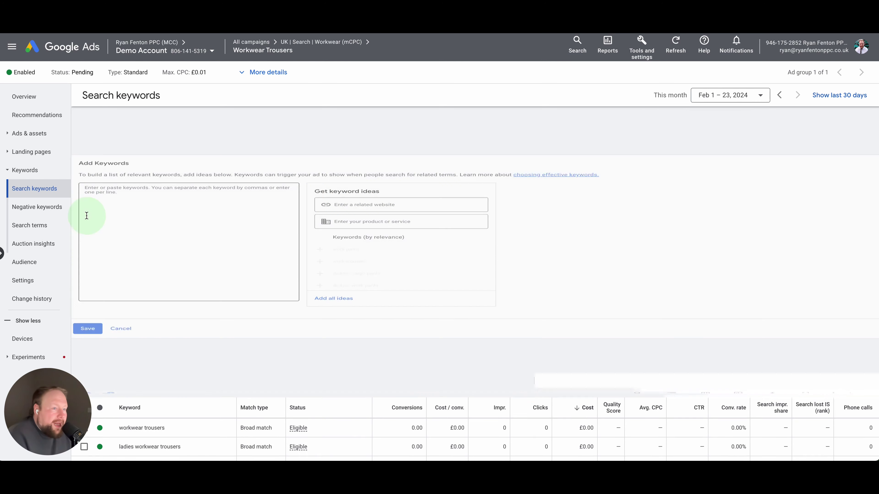
{"action": "left_click", "coordinate": [449, 208]}
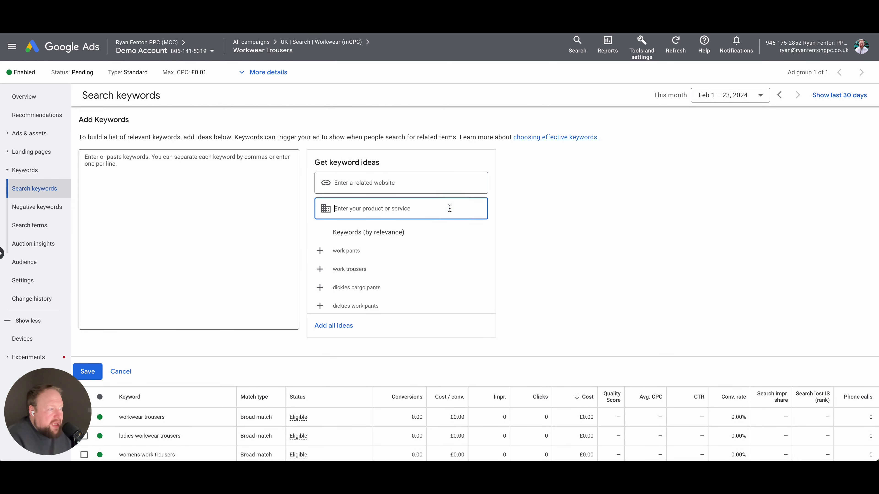
{"action": "type", "text": "plumber"}
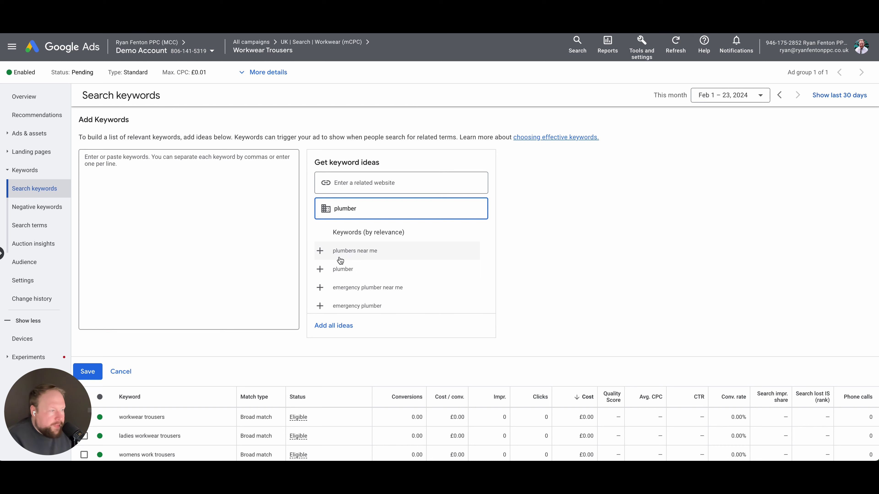
{"action": "scroll", "coordinate": [322, 287], "scroll_direction": "down", "scroll_amount": 3}
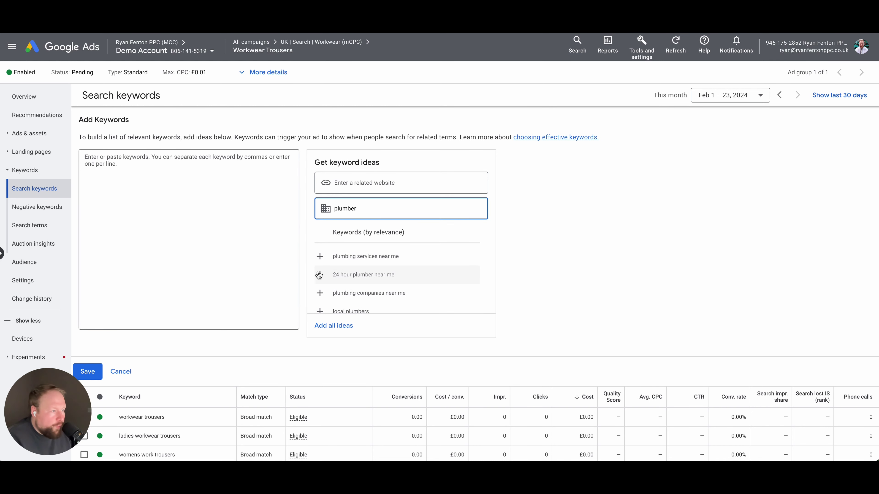
Try adding several suggested plumber keywords to the ad group, clear the keyword list and discard the form
{"action": "left_click", "coordinate": [320, 256]}
{"action": "left_click", "coordinate": [320, 275]}
{"action": "left_click", "coordinate": [320, 293]}
{"action": "left_click", "coordinate": [230, 178]}
{"action": "key", "text": "ctrl+a"}
{"action": "key", "text": "BackSpace"}
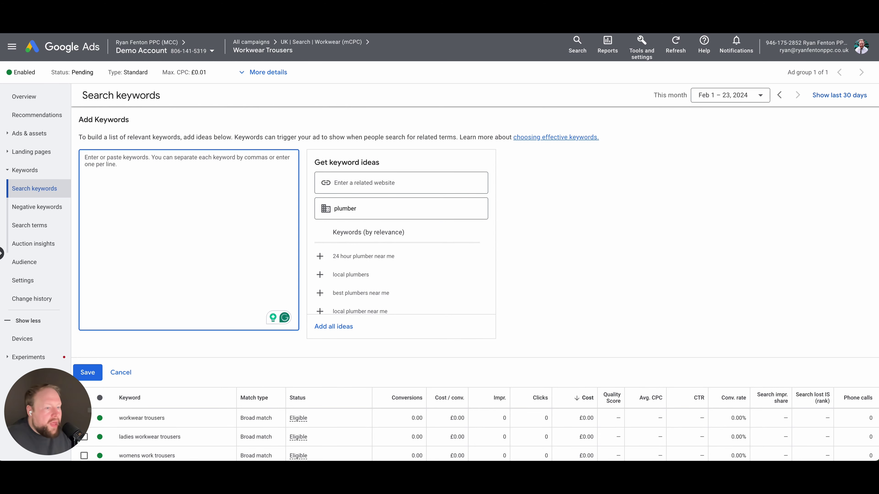
{"action": "left_click", "coordinate": [128, 372]}
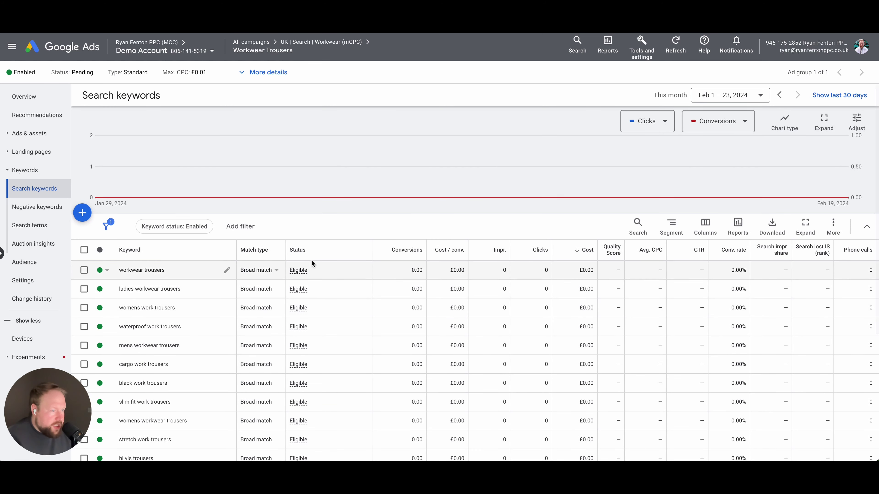
Examine the ad group's search terms report, sorting it by cost, clicks and conversions
{"action": "left_click", "coordinate": [53, 227]}
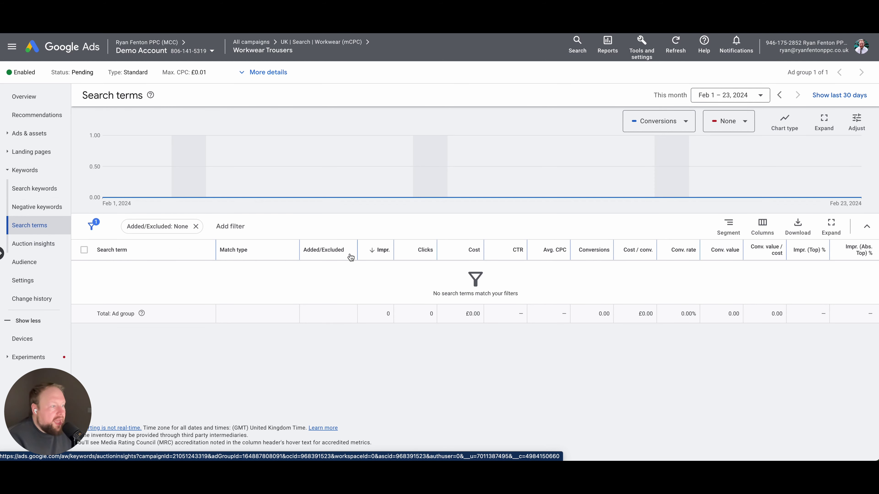
{"action": "left_click", "coordinate": [459, 253]}
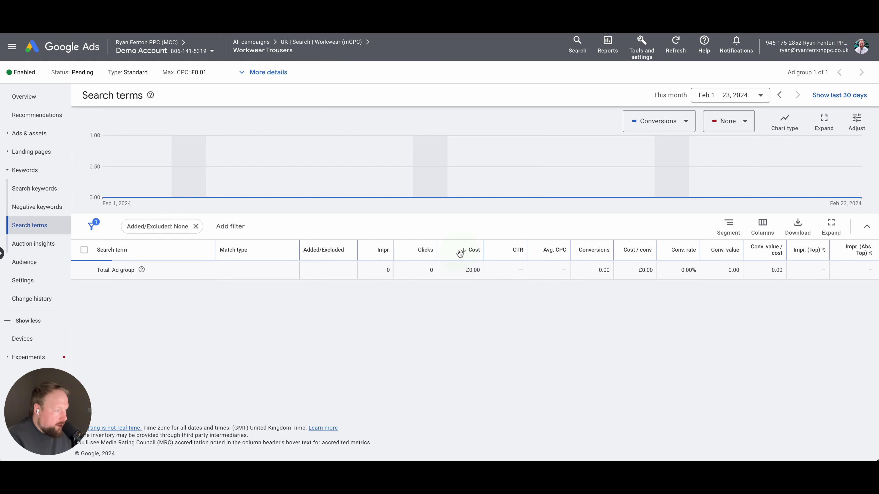
{"action": "left_click", "coordinate": [420, 250]}
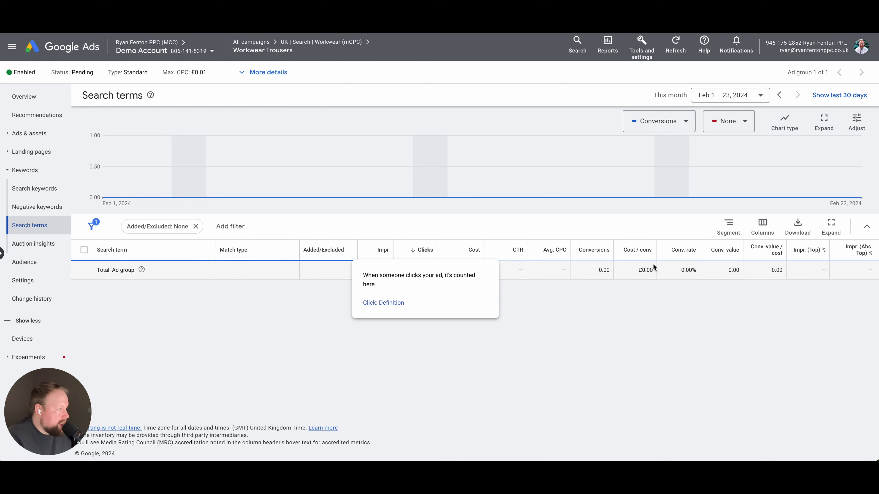
{"action": "left_click", "coordinate": [596, 254]}
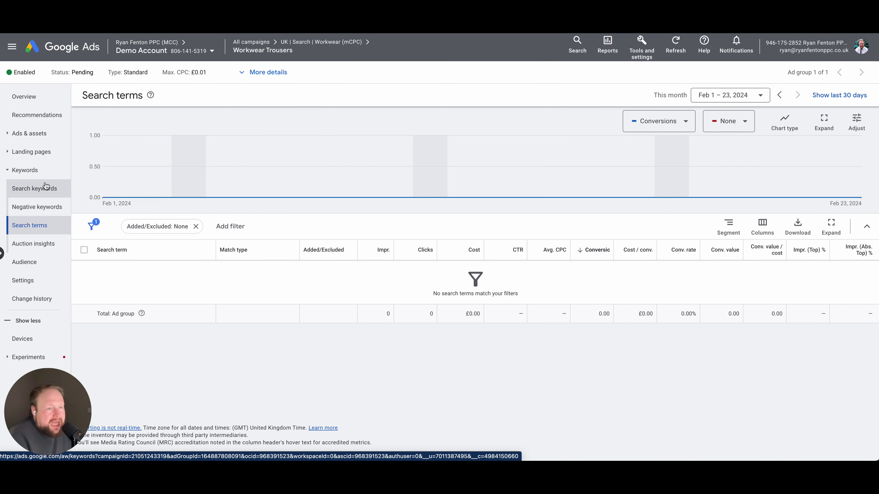
Open the settings of the UK | Search | Workwear (mCPC) campaign
{"action": "left_click", "coordinate": [30, 280]}
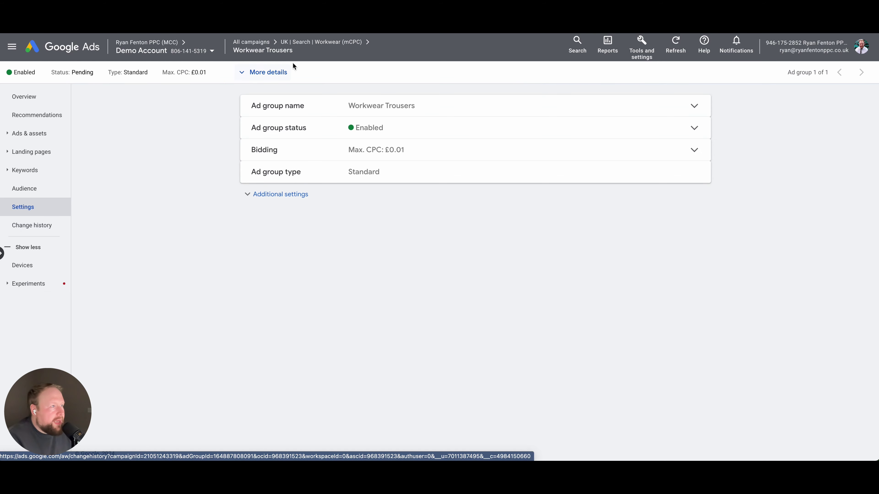
{"action": "left_click", "coordinate": [314, 42]}
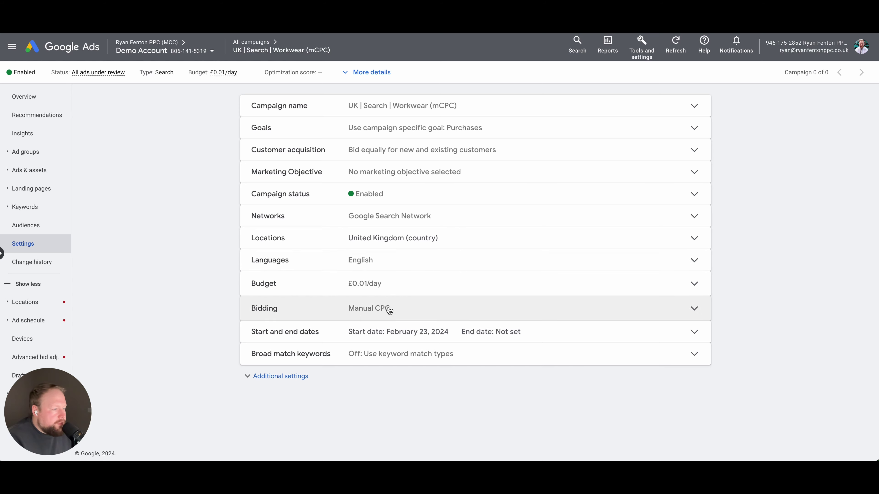
Try the Maximize conversions bid strategy in the campaign's bidding settings and discard the change
{"action": "left_click", "coordinate": [388, 307]}
{"action": "left_click", "coordinate": [391, 350]}
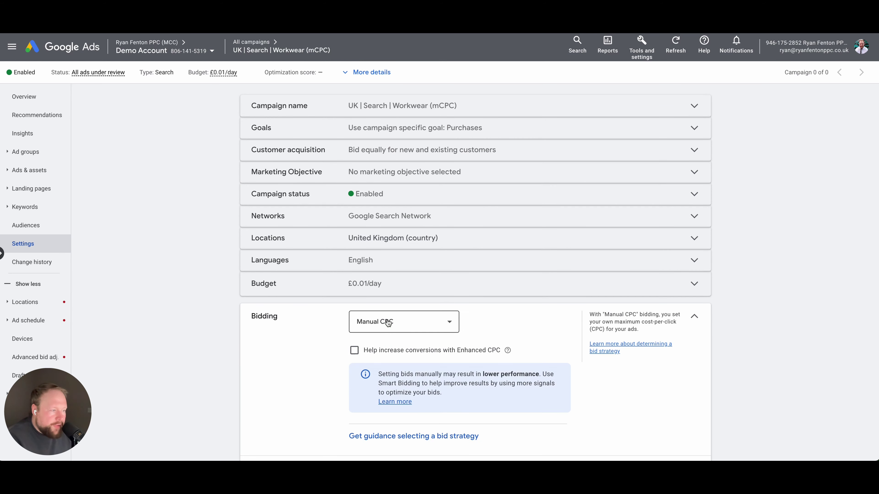
{"action": "left_click", "coordinate": [388, 321]}
{"action": "left_click", "coordinate": [388, 227]}
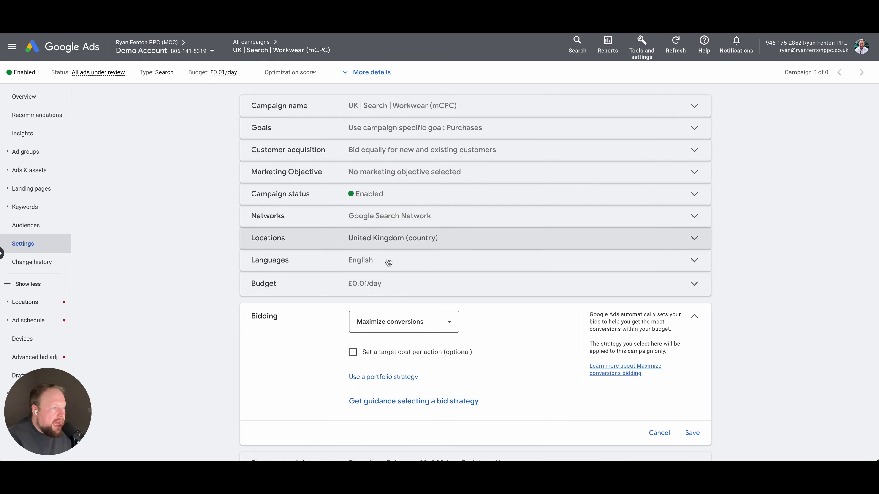
{"action": "left_click", "coordinate": [393, 324]}
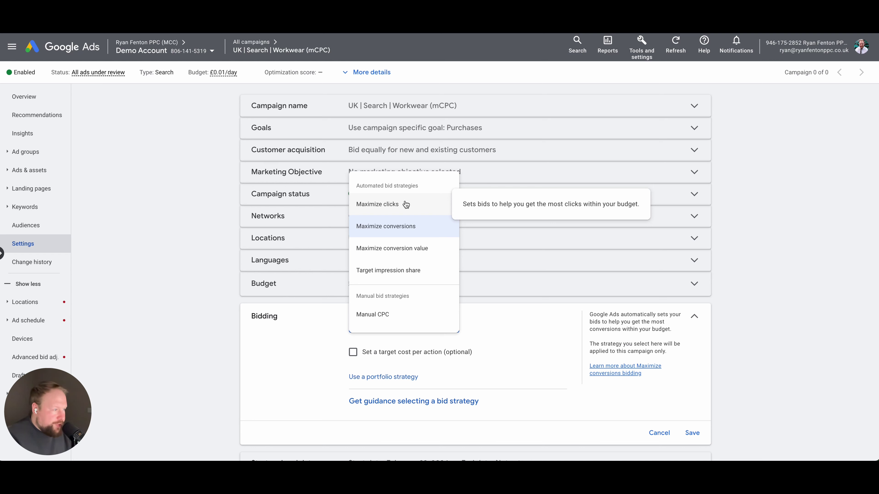
{"action": "left_click", "coordinate": [408, 227]}
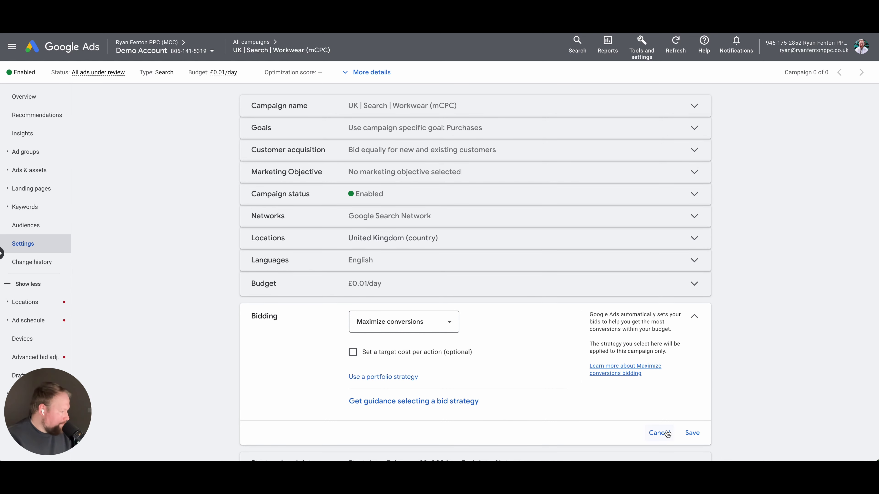
{"action": "left_click", "coordinate": [659, 433]}
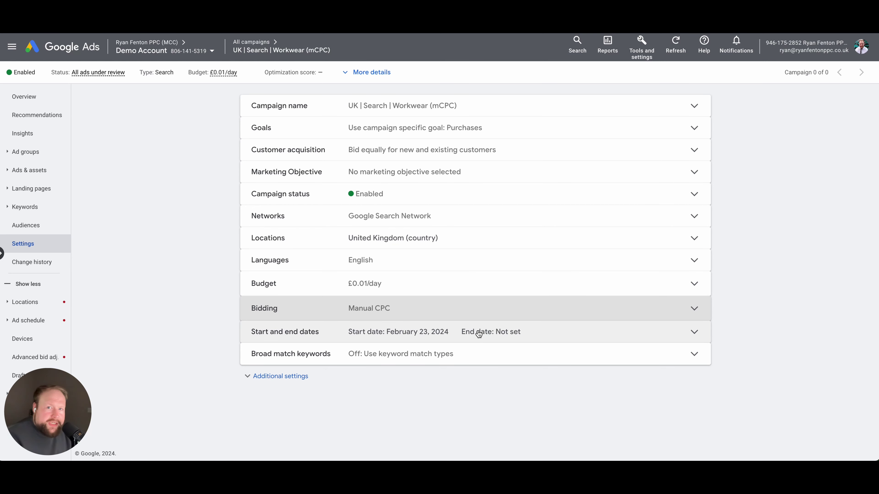
Try average daily budgets of £20, £10 and £5 in the campaign's budget settings and discard the change
{"action": "left_click", "coordinate": [439, 283]}
{"action": "key", "text": "BackSpace"}
{"action": "key", "text": "BackSpace"}
{"action": "key", "text": "BackSpace"}
{"action": "key", "text": "BackSpace"}
{"action": "type", "text": "2"}
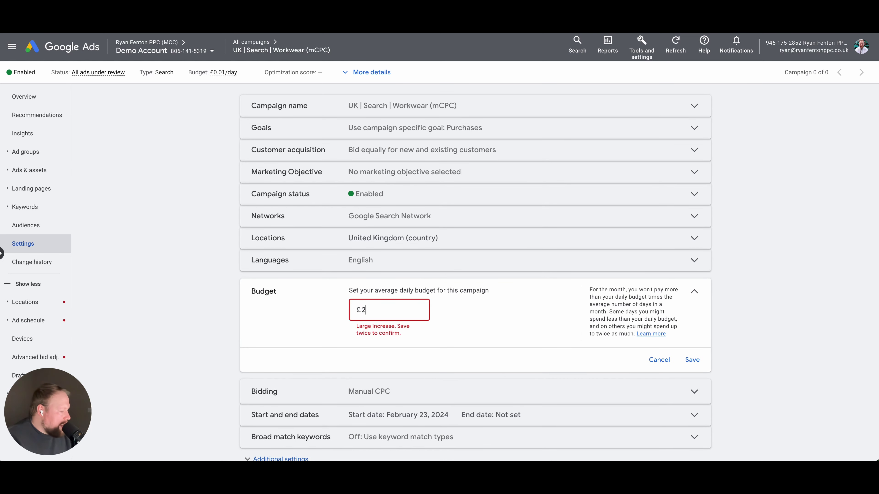
{"action": "type", "text": "0"}
{"action": "key", "text": "ctrl+a"}
{"action": "type", "text": "10"}
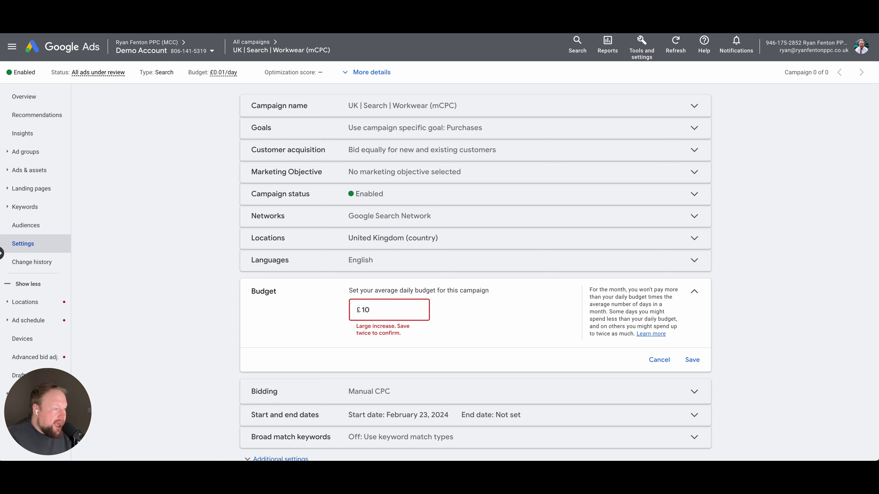
{"action": "key", "text": "ctrl+a"}
{"action": "type", "text": "5"}
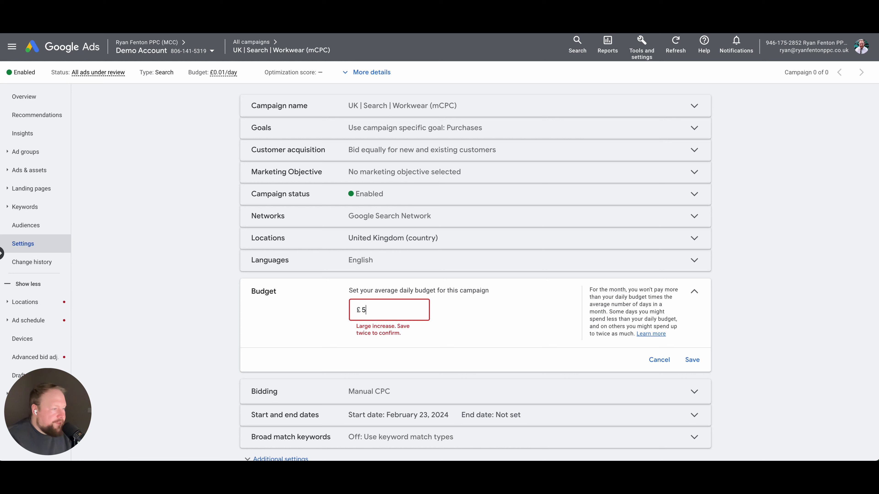
{"action": "key", "text": "ctrl+a"}
{"action": "key", "text": "BackSpace"}
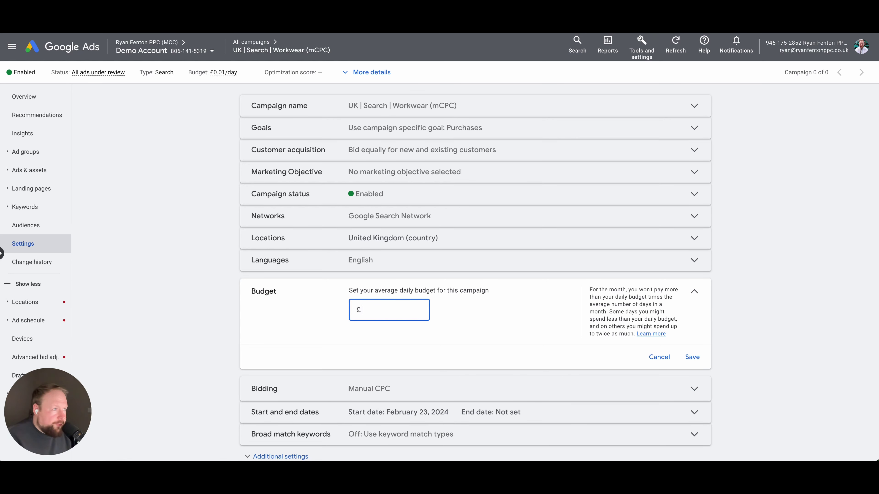
{"action": "left_click", "coordinate": [662, 357]}
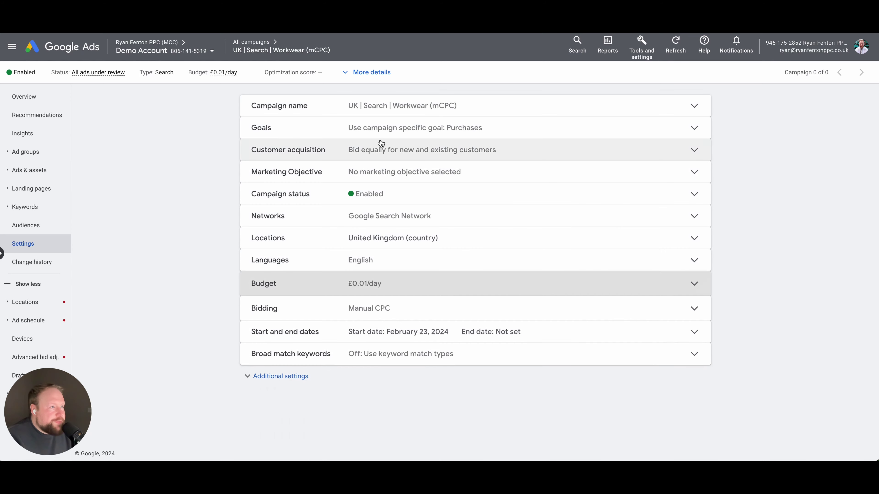
Return to the list of all campaigns and narrow the table's Campaign column
{"action": "left_click", "coordinate": [256, 44]}
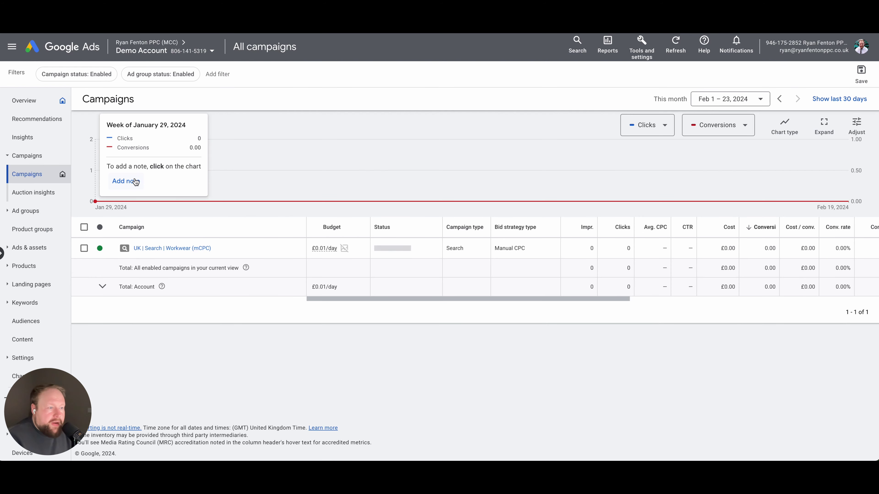
{"action": "left_click_drag", "start_coordinate": [308, 252], "coordinate": [257, 253]}
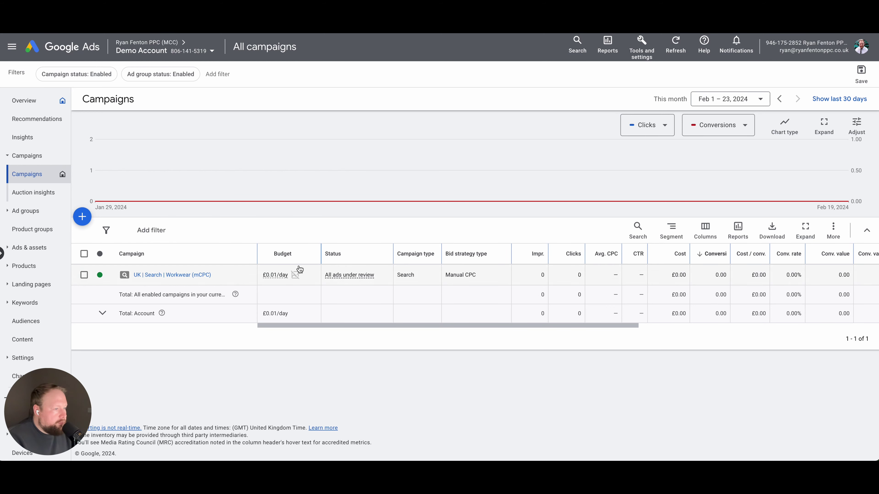